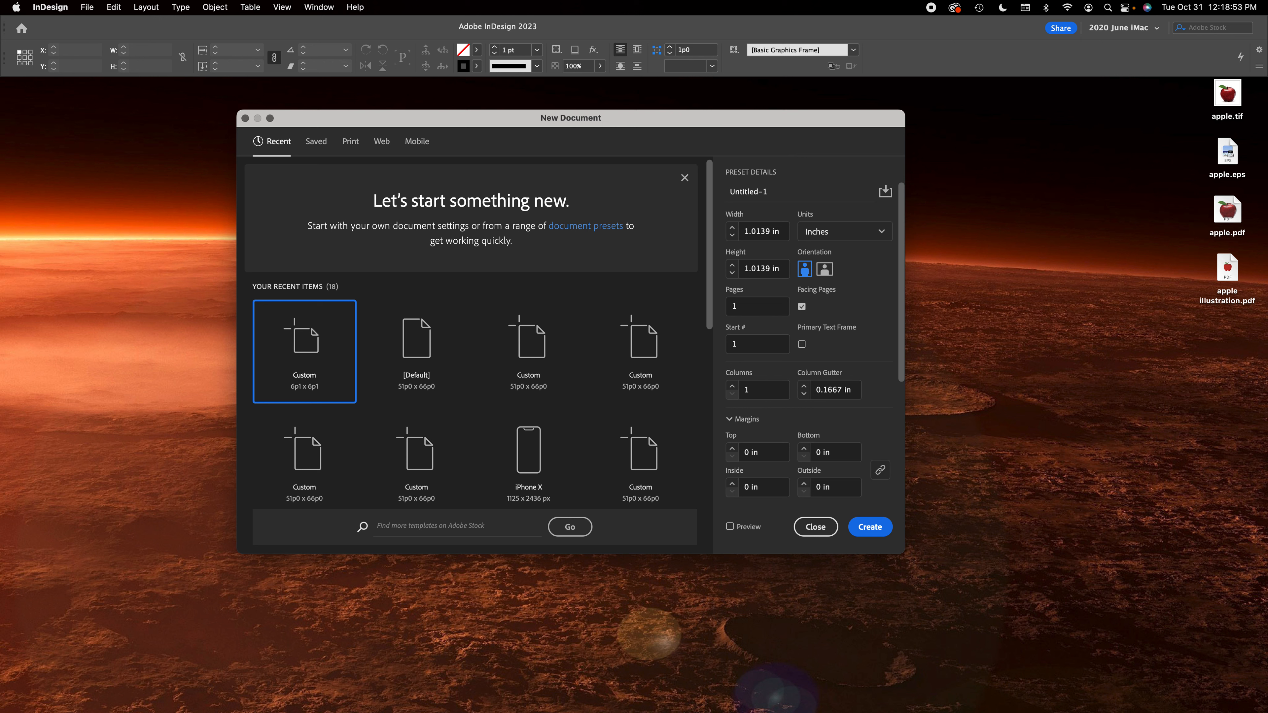
Set the new document's units to inches and its page size to 8.5 in wide by 11 in high.
drag(639, 118, 670, 145)
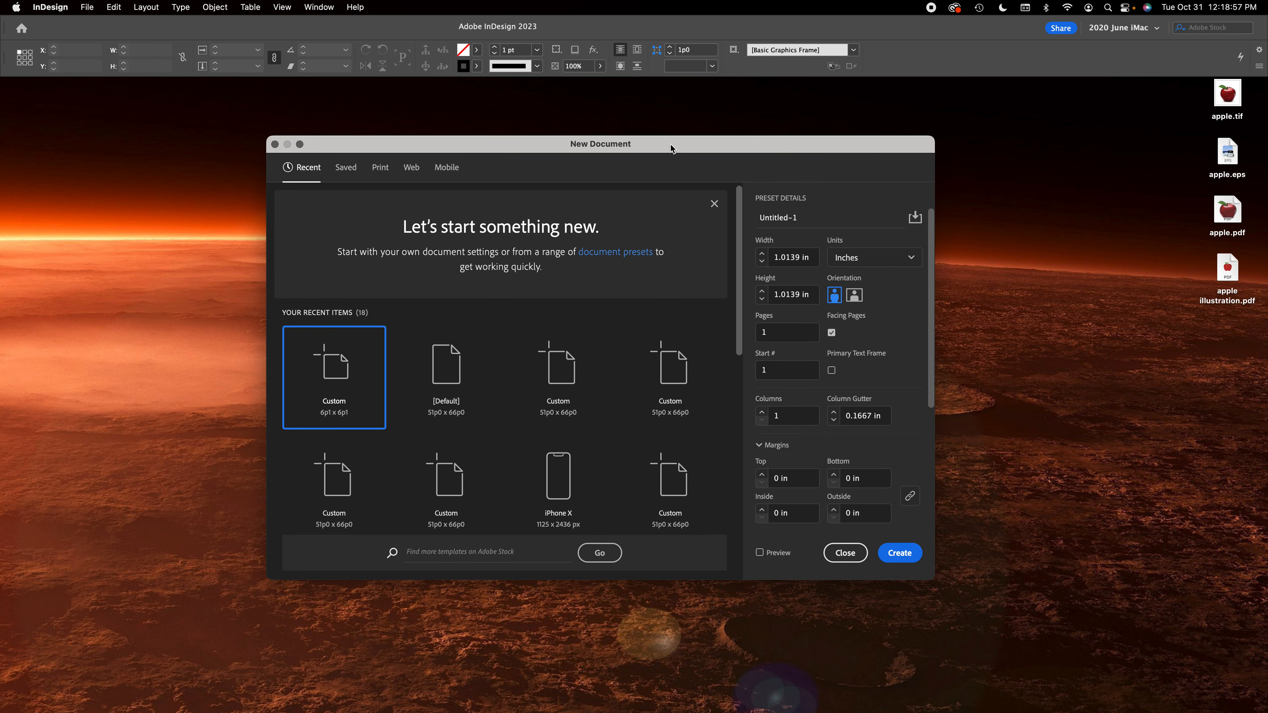
click(906, 258)
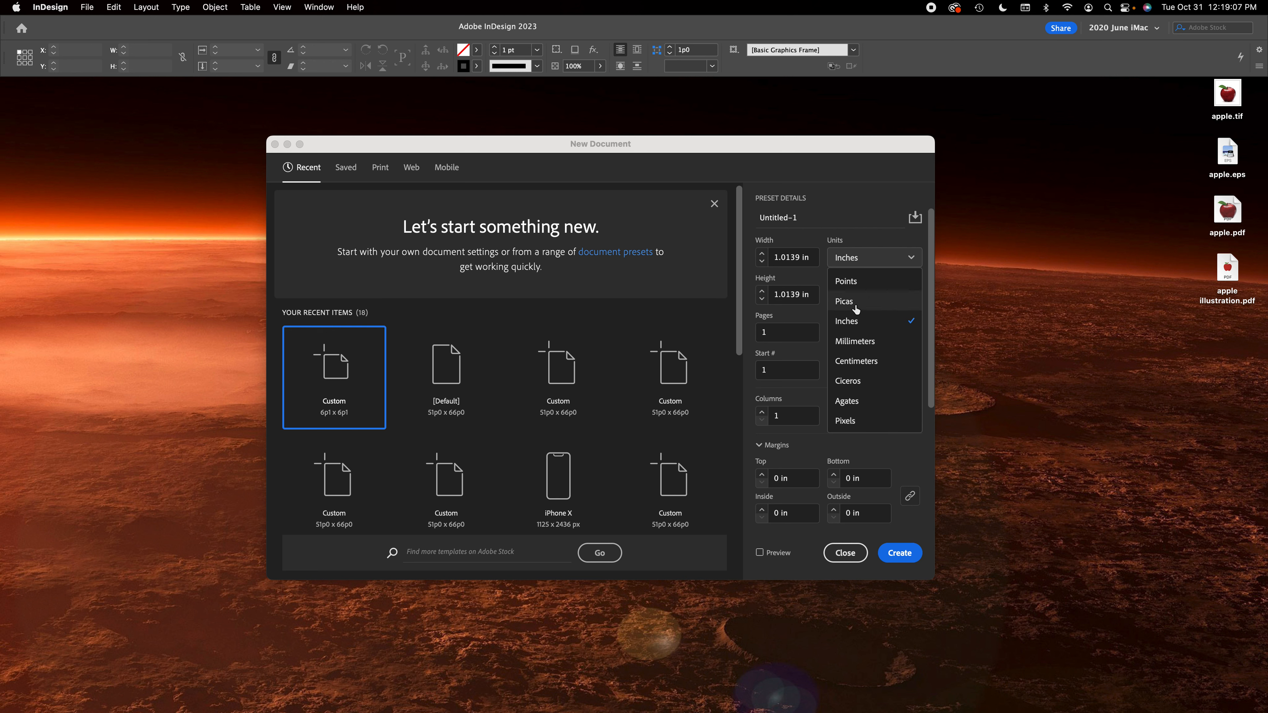
click(874, 328)
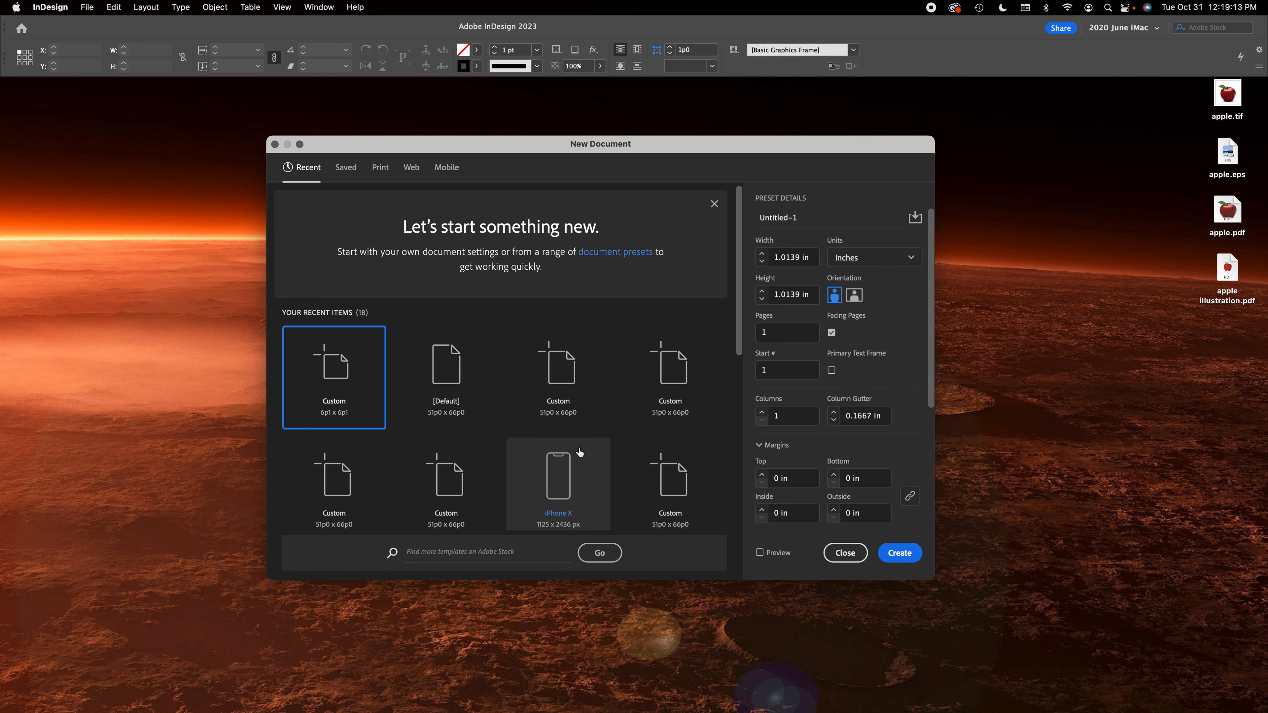
drag(817, 258, 739, 257)
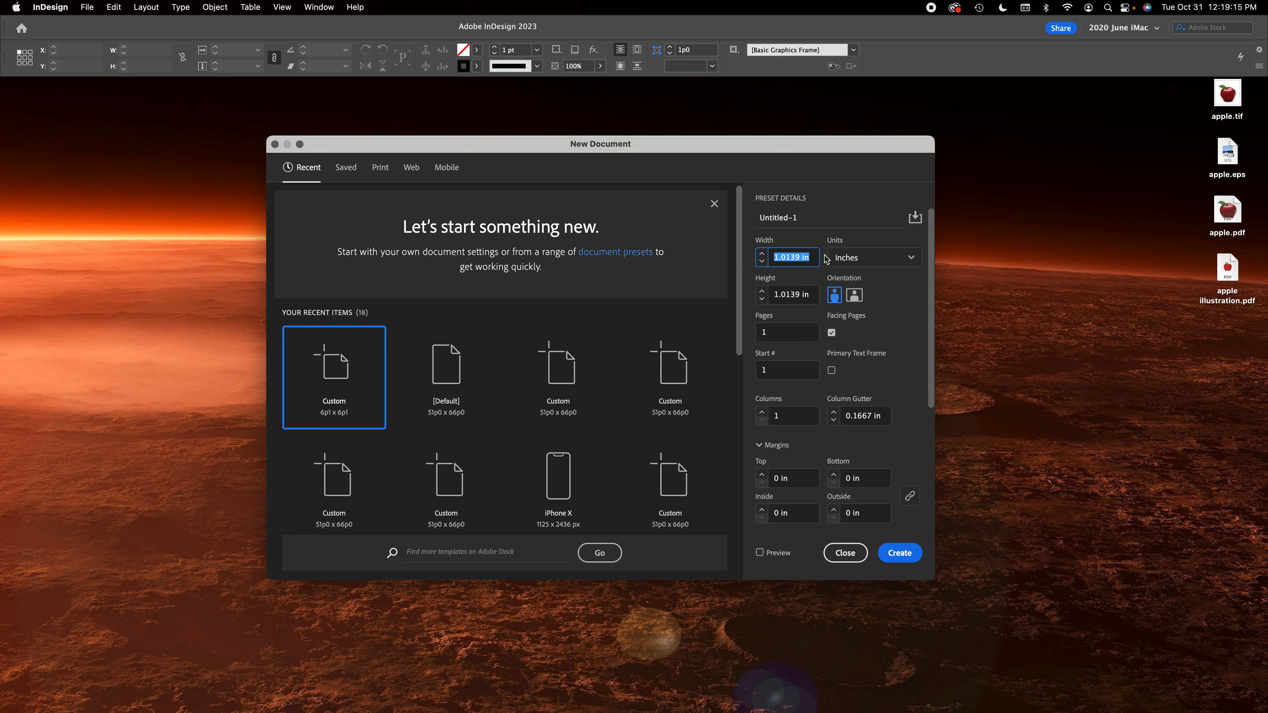
text(8.5)
drag(808, 290, 711, 300)
text(11)
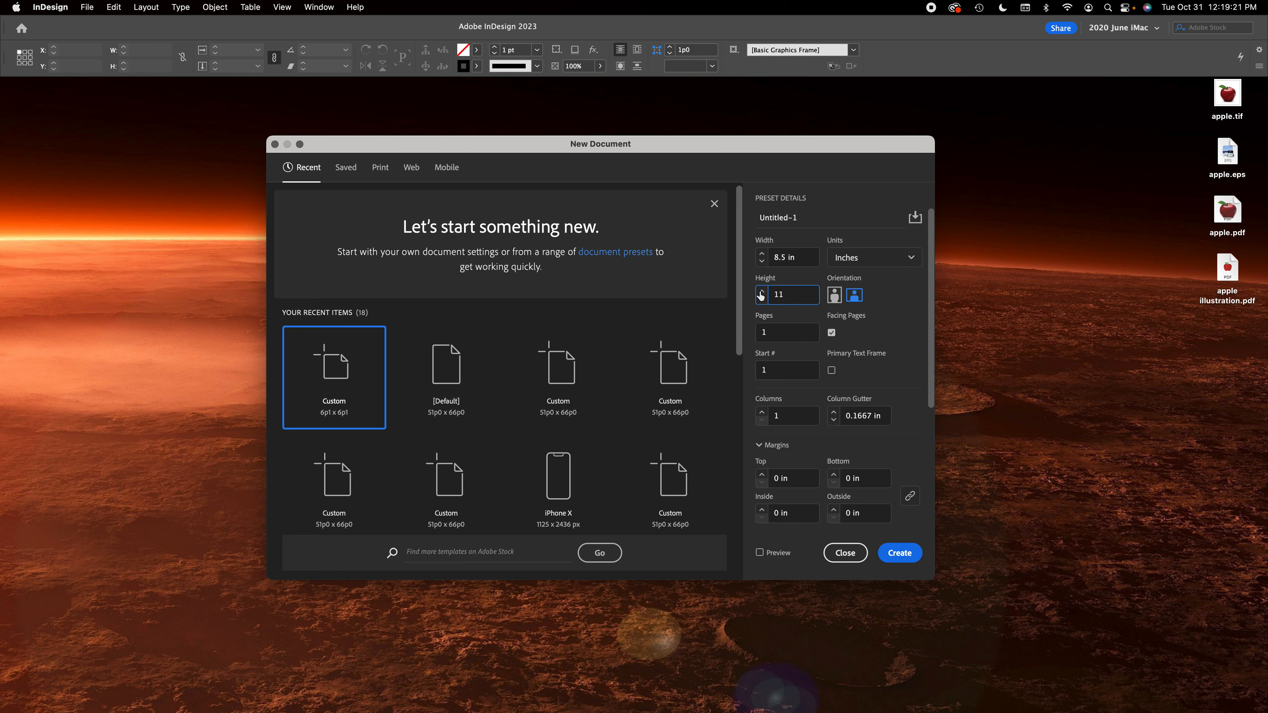
click(804, 337)
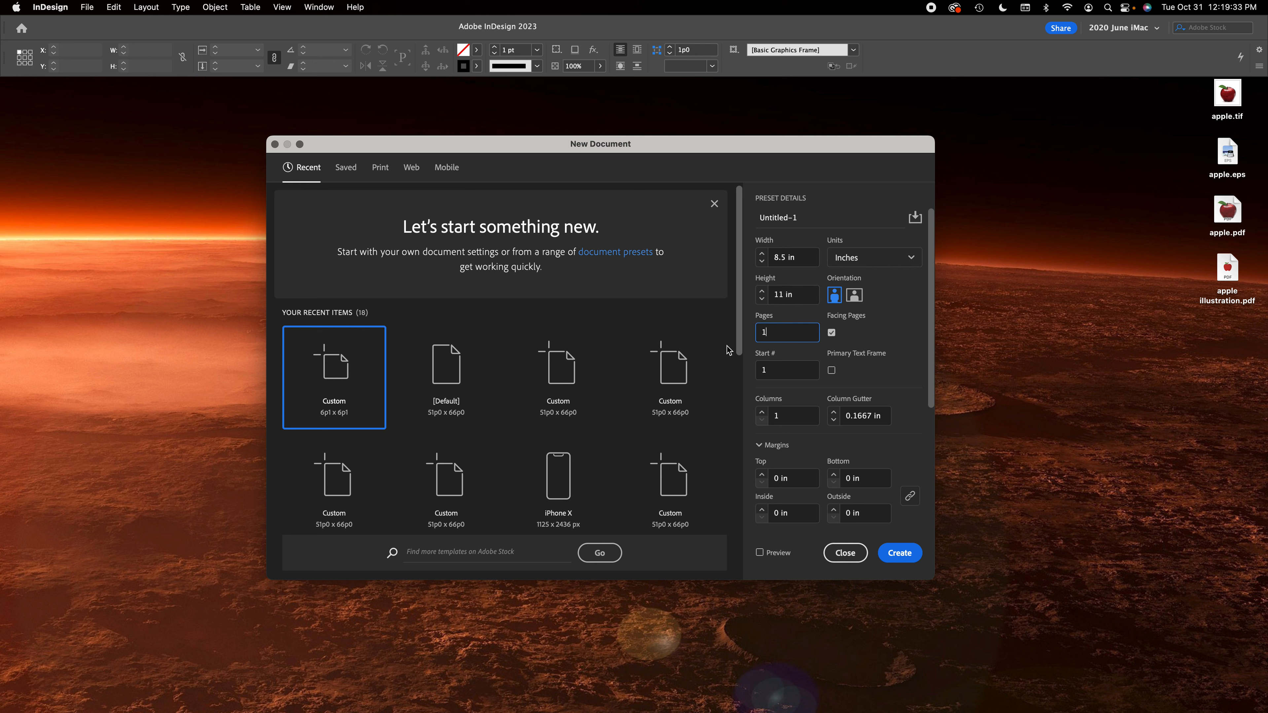
Set all margins to 0.25 in and all bleeds to 0.125 in, and create the document.
scroll(849, 380, down, 5)
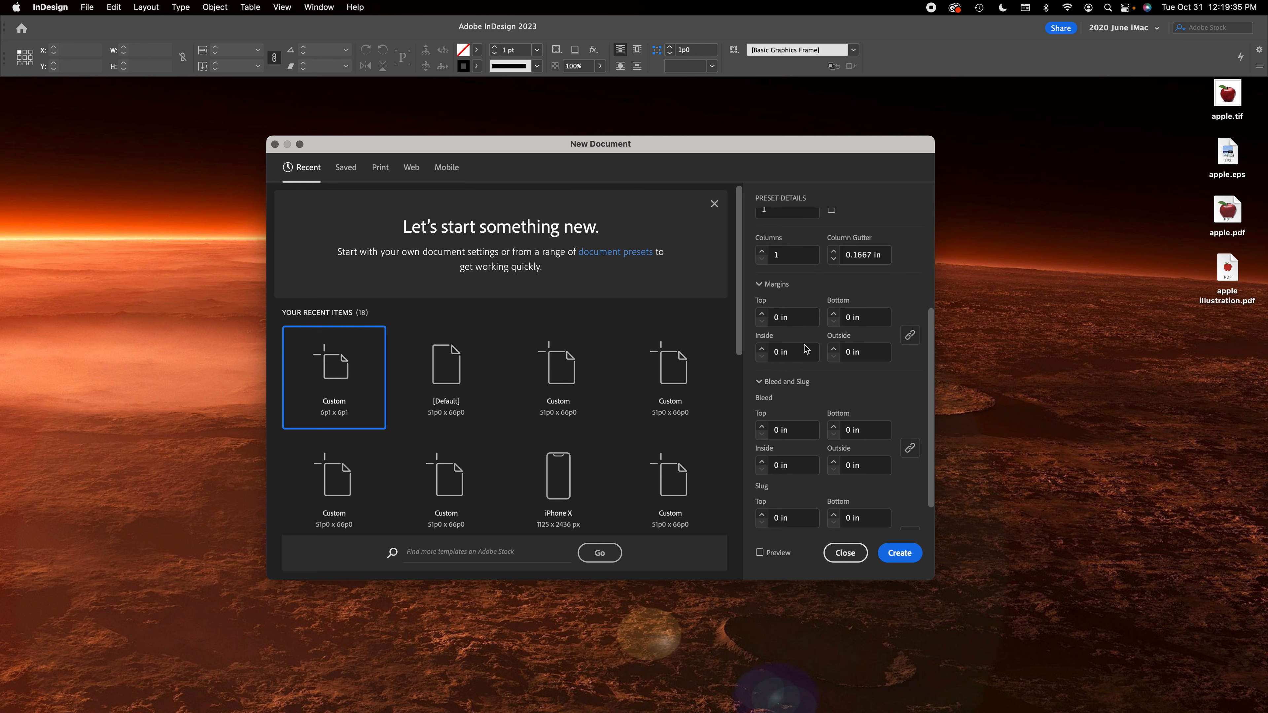
click(766, 315)
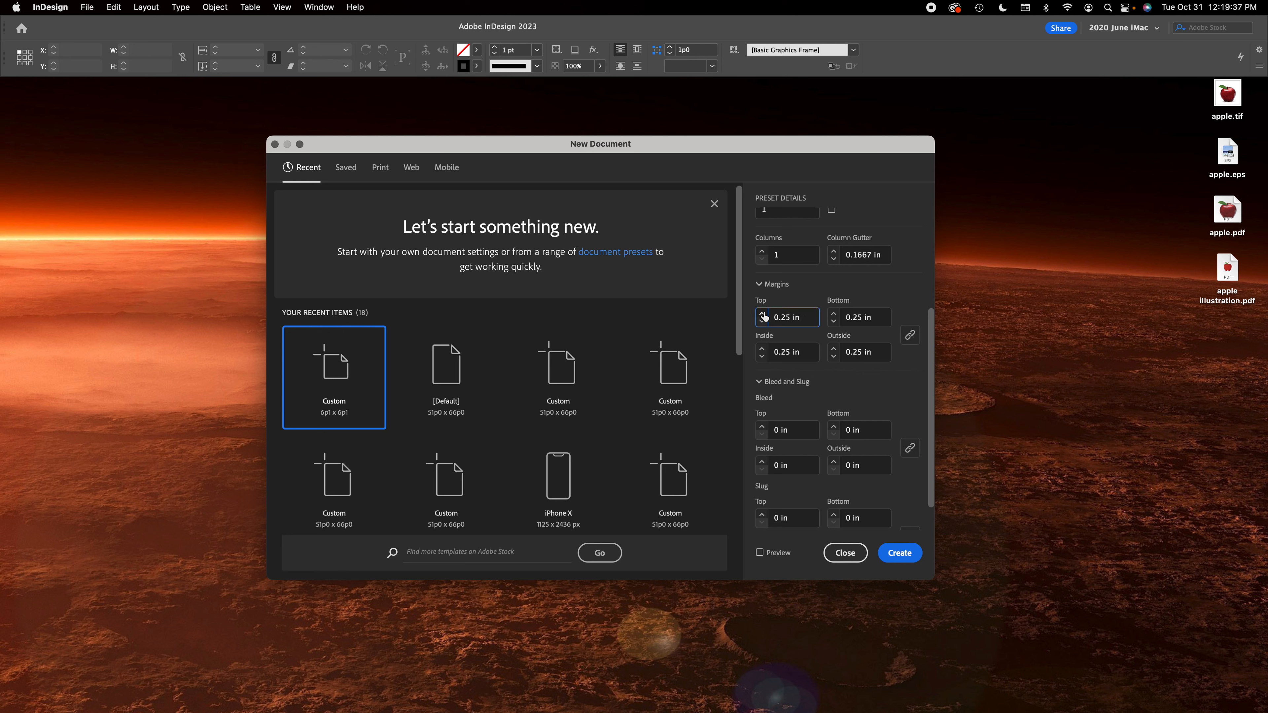
click(763, 430)
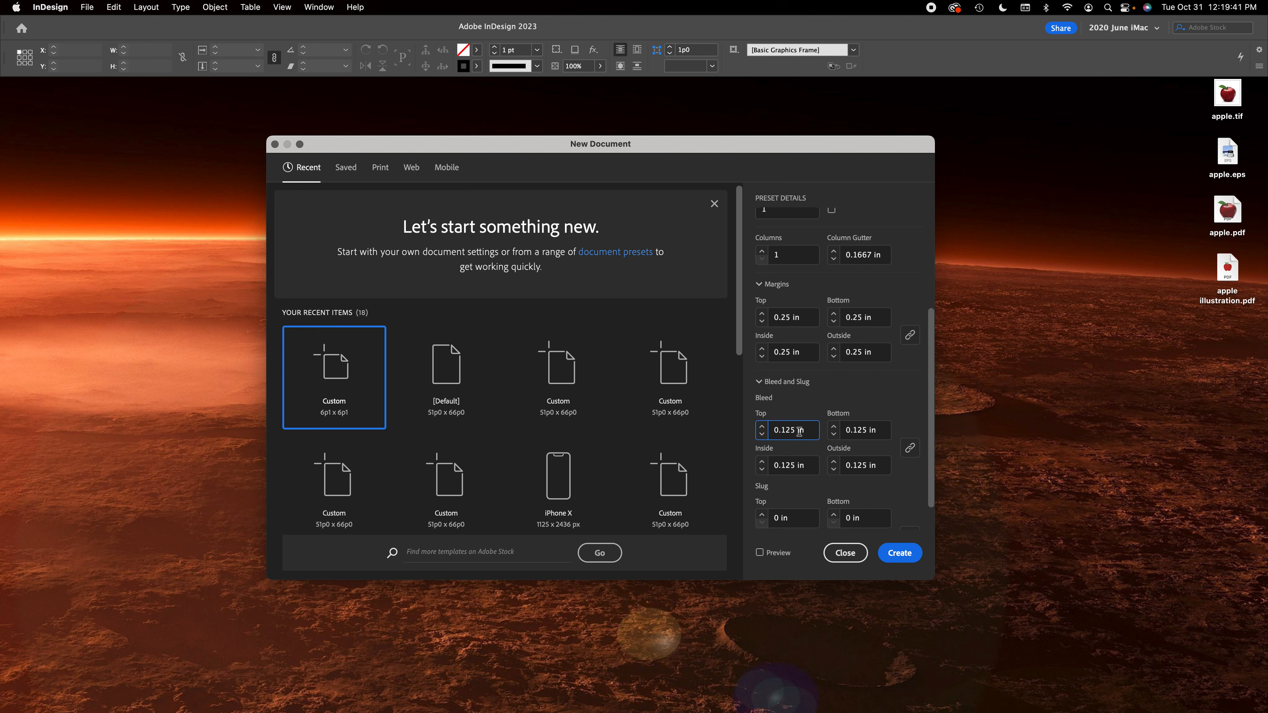
scroll(799, 433, down, 2)
scroll(835, 462, up, 10)
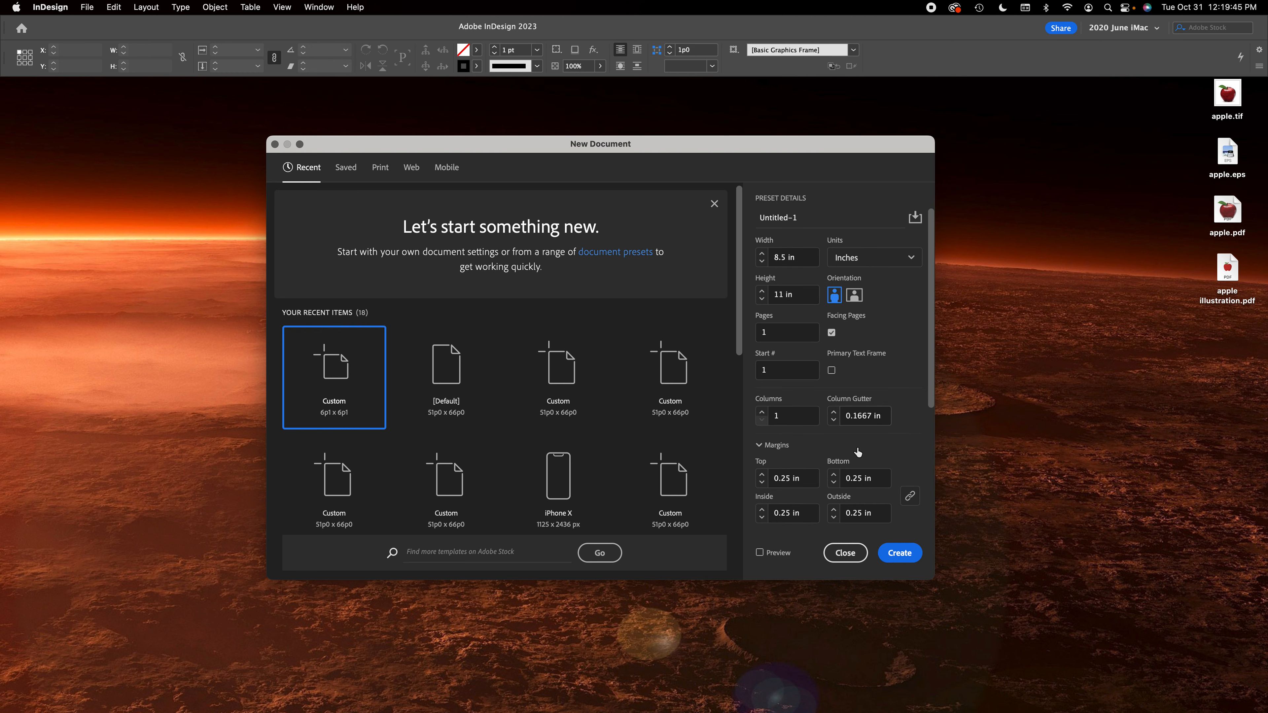
click(906, 557)
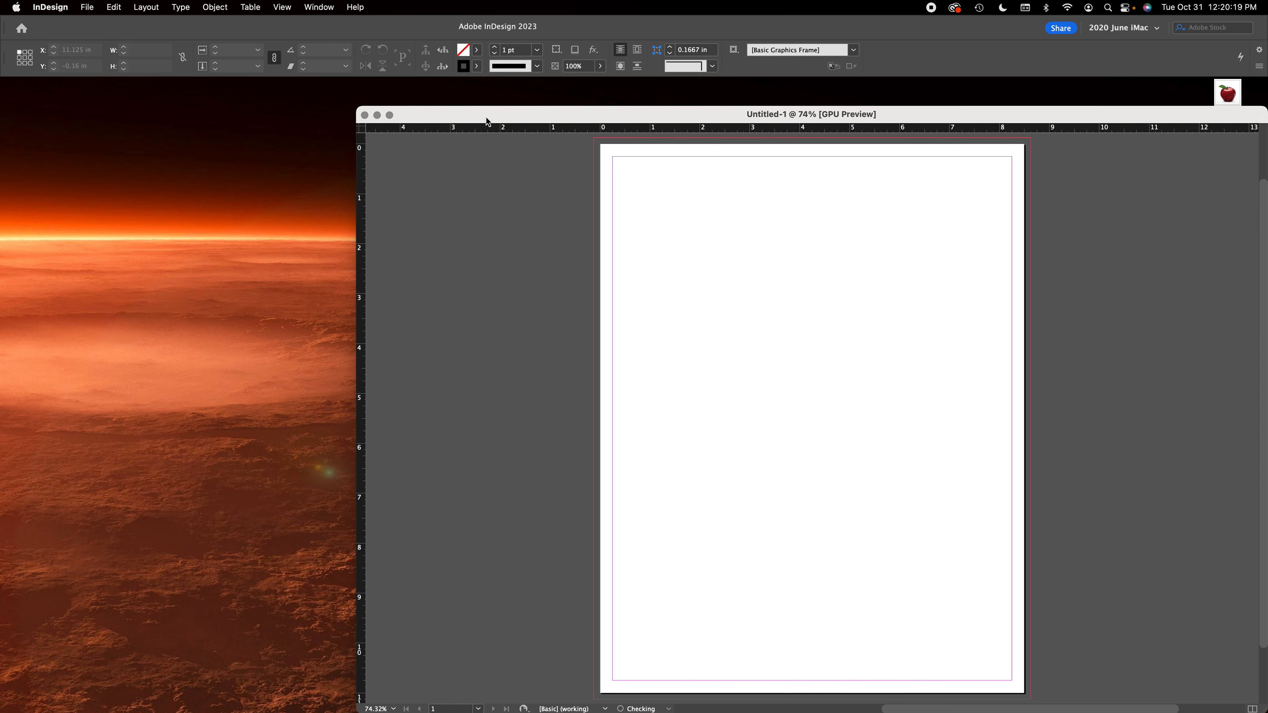
drag(549, 114, 299, 97)
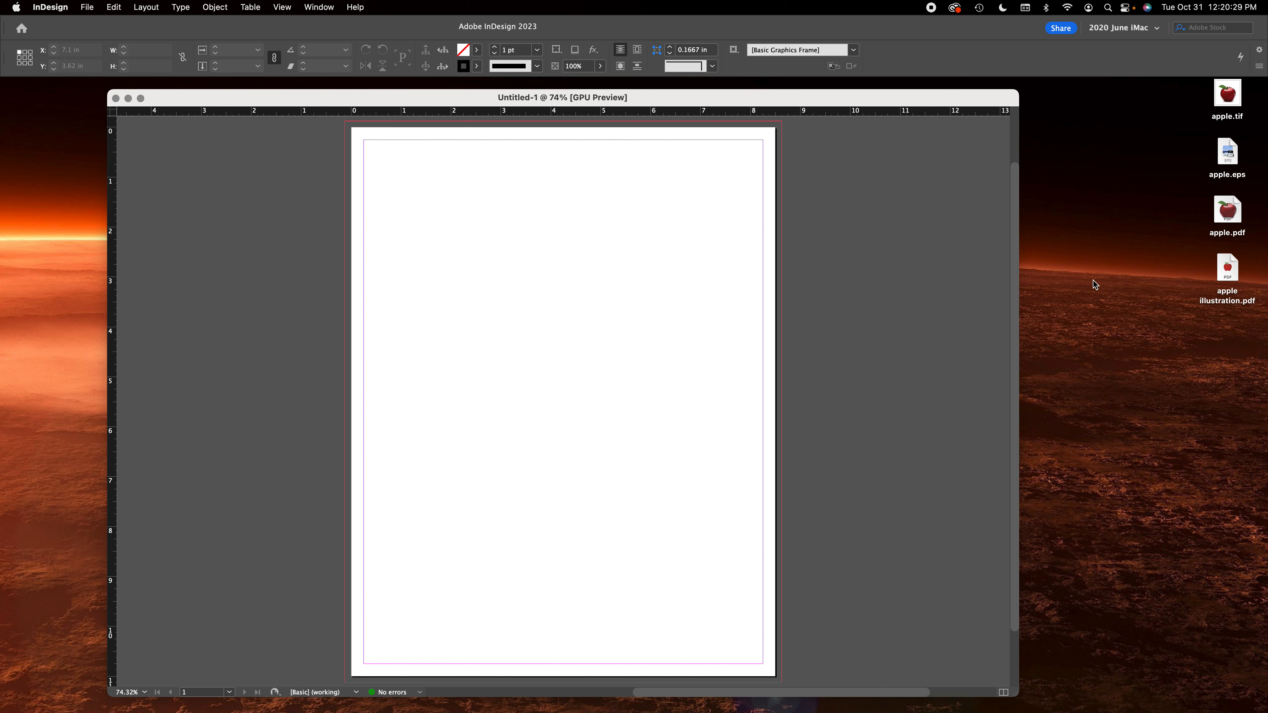
Create a new folder named "project 03" on the desktop.
click(1127, 356)
right_click(1115, 314)
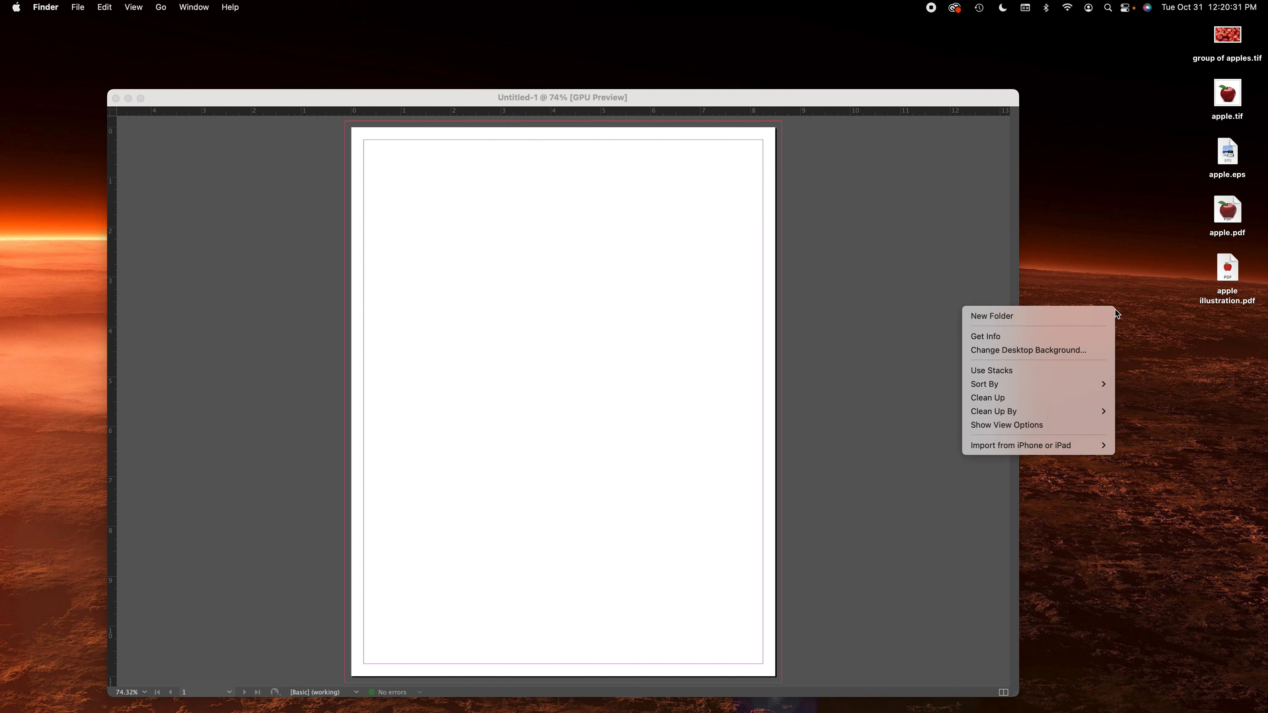
click(1084, 315)
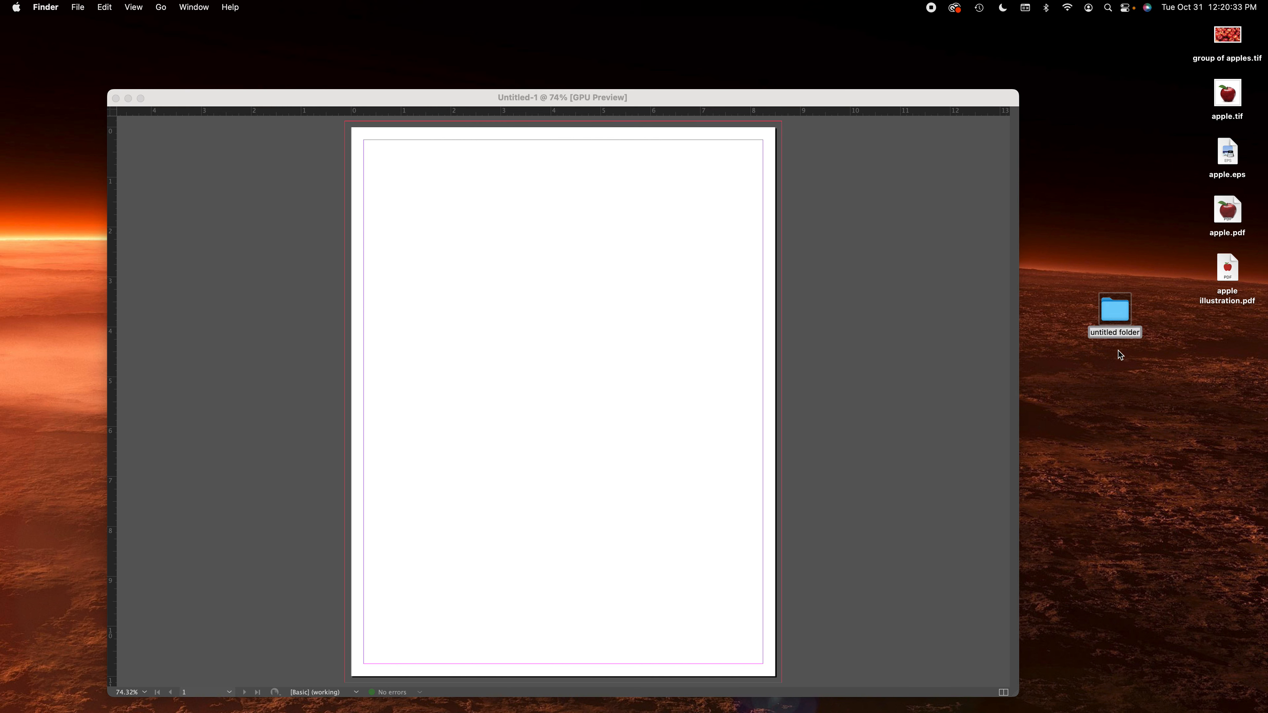
text(project 03)
key(Return)
Back in InDesign, save the document as "project 3 door hanger" in the desktop folder project 03.
click(863, 306)
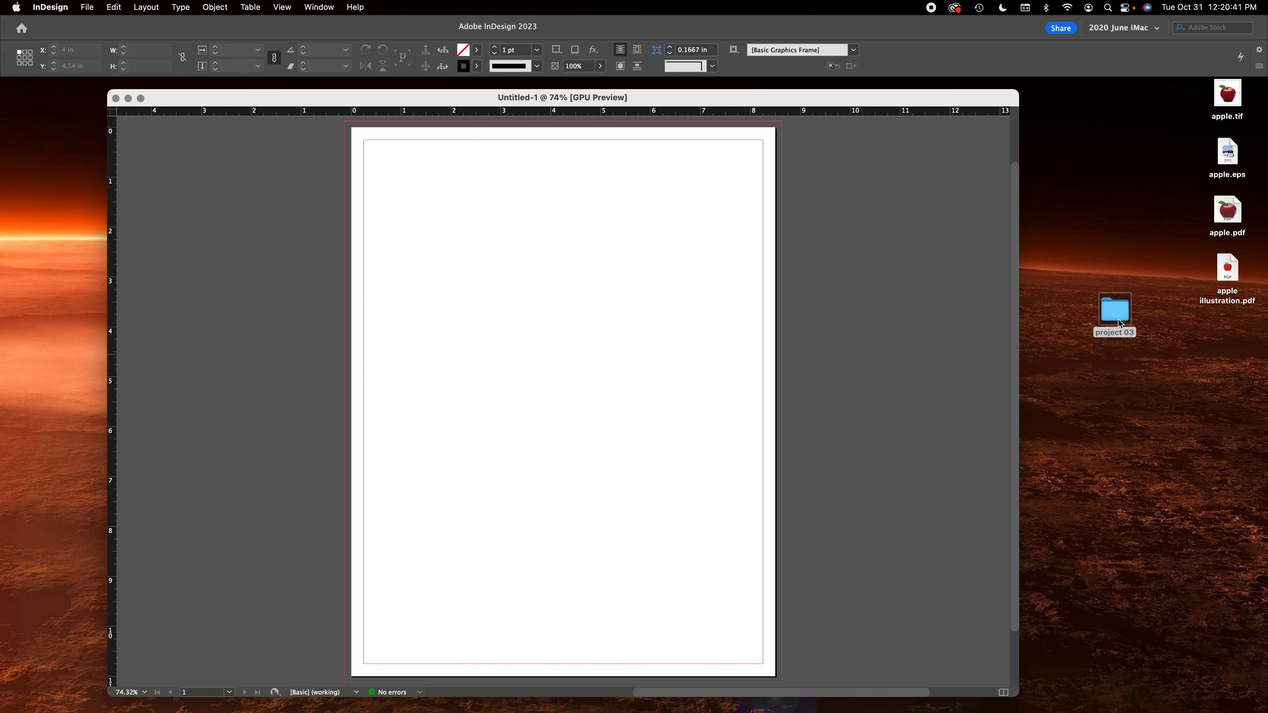
click(91, 8)
mouse_move(88, 7)
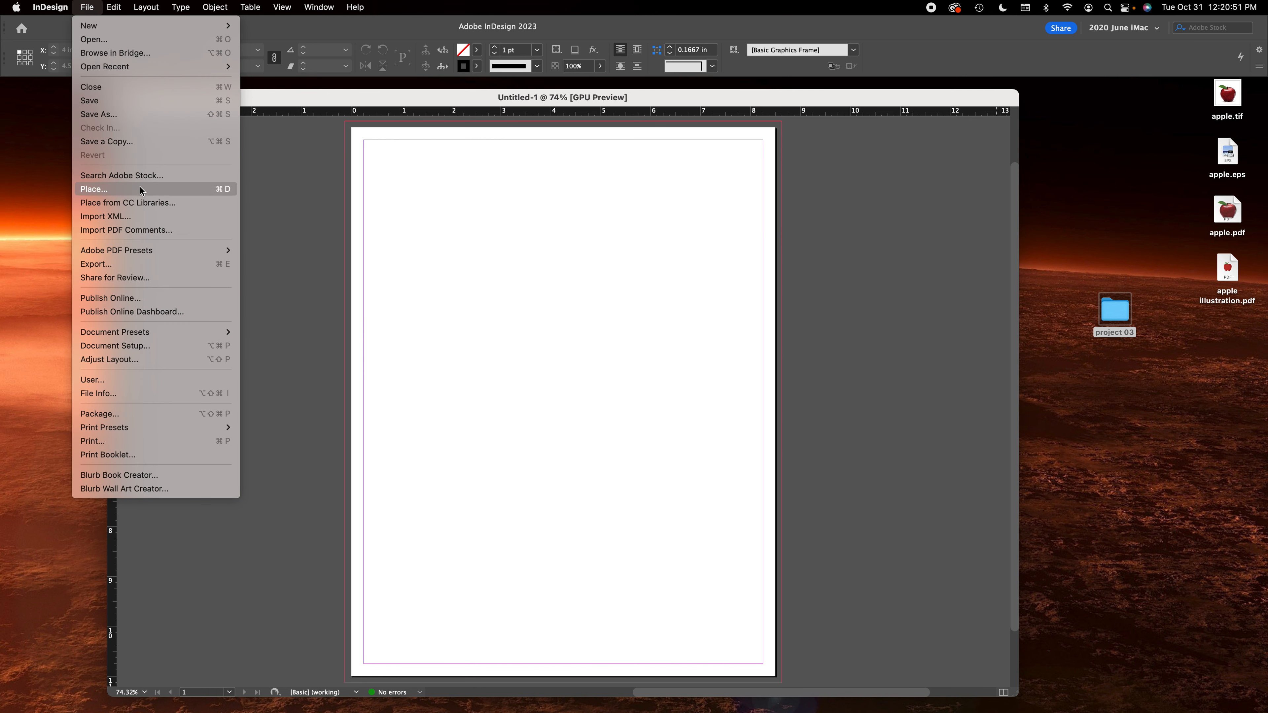
click(119, 115)
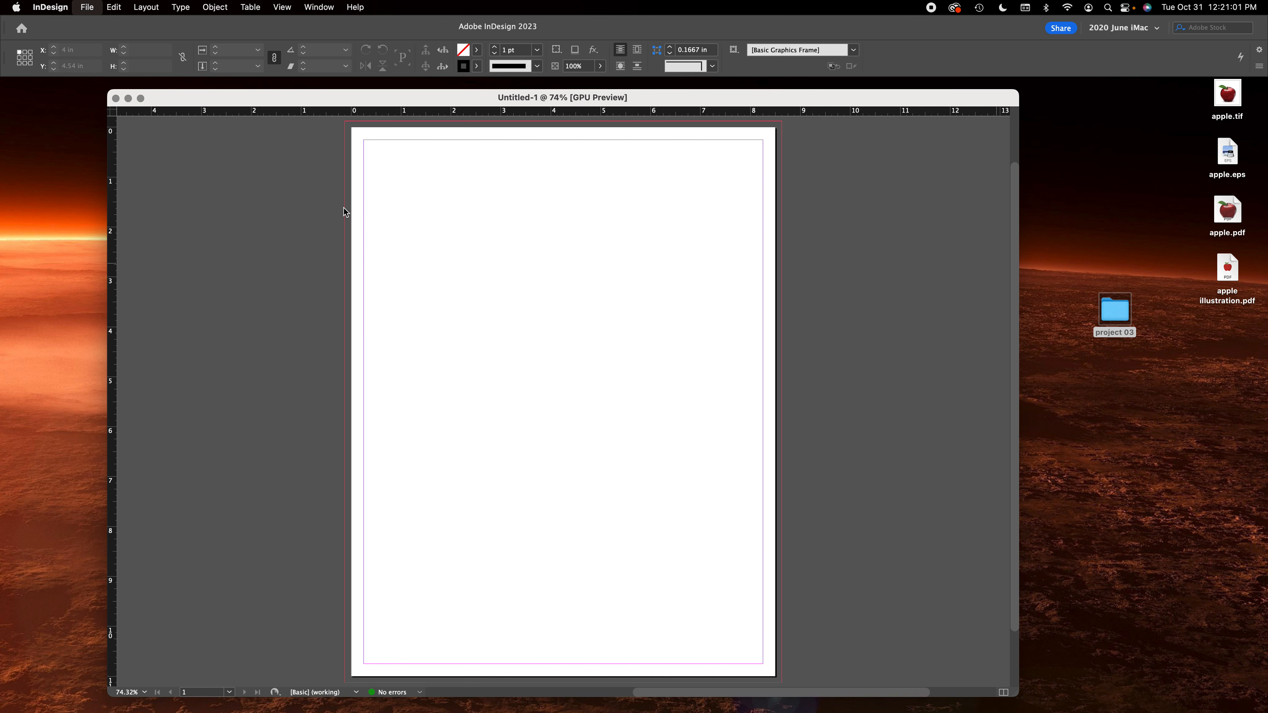
key(super+s)
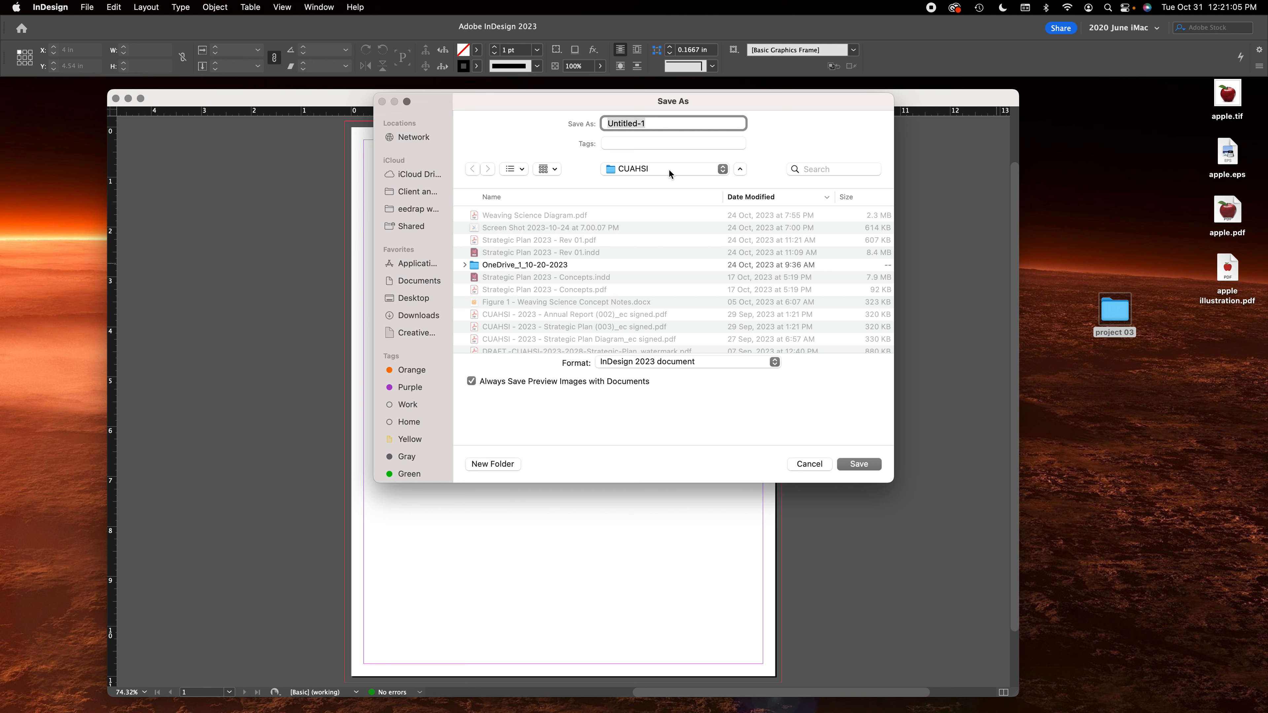
click(668, 169)
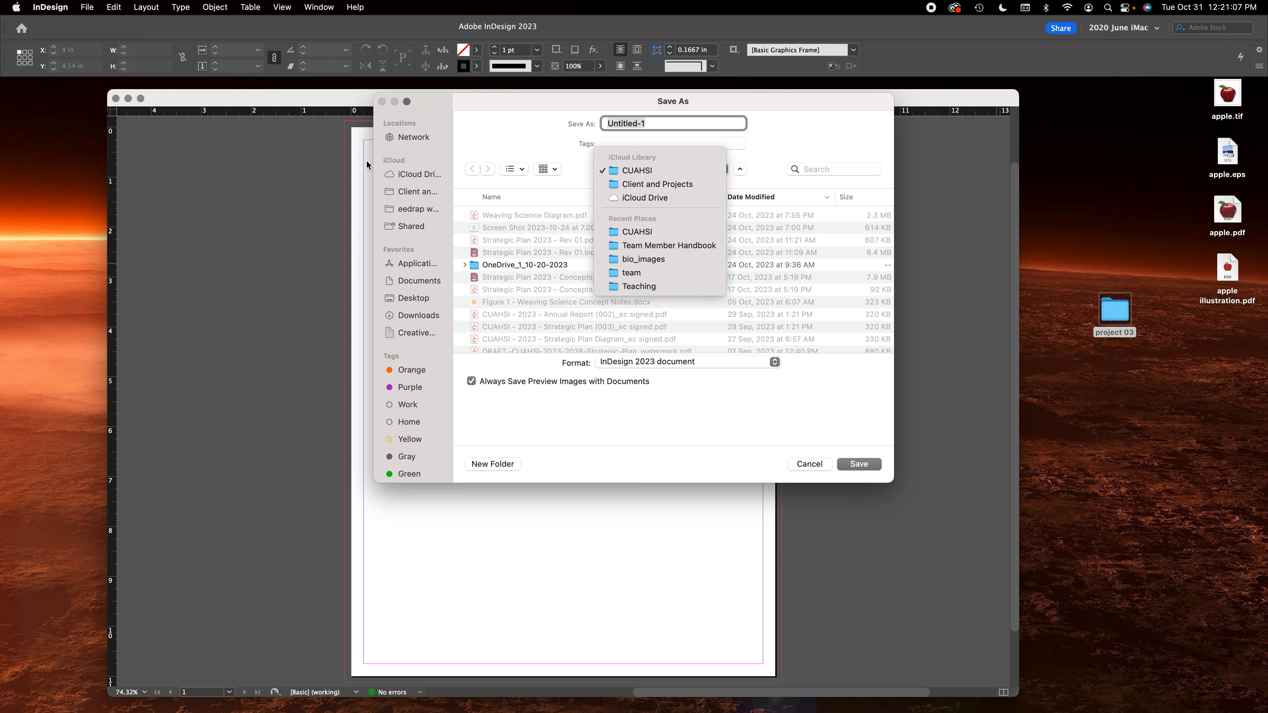
click(419, 151)
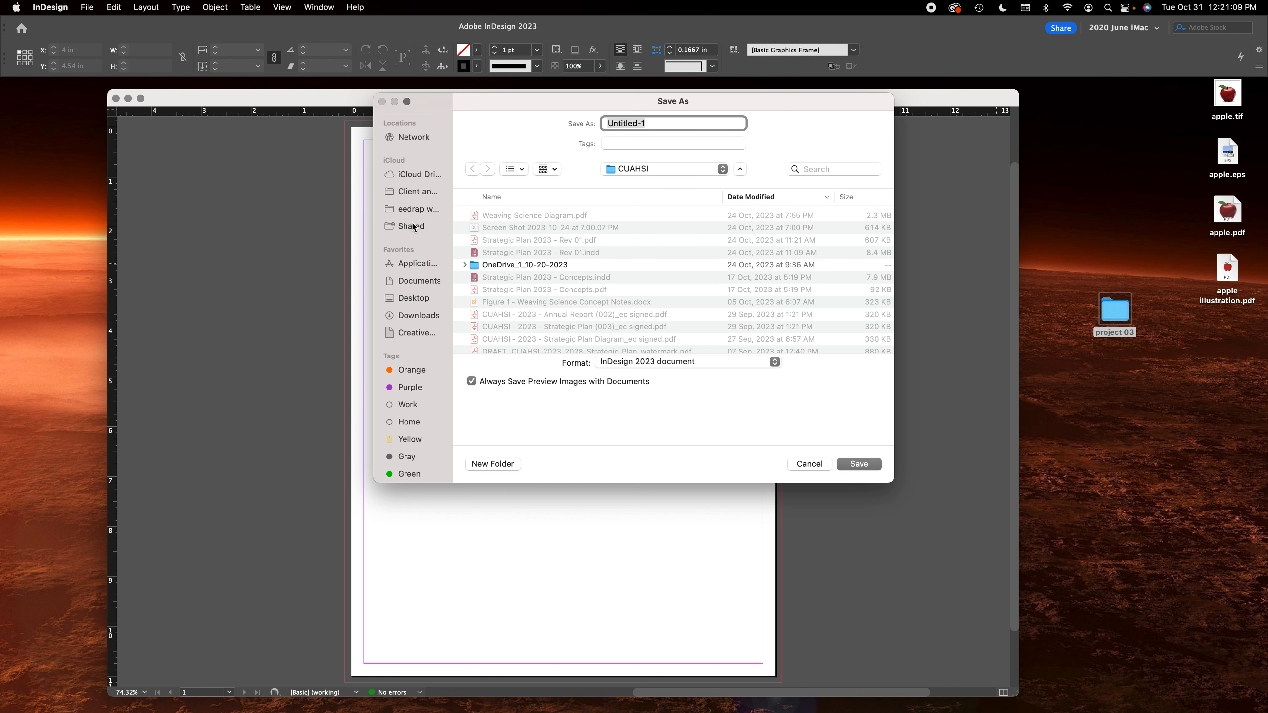
click(416, 298)
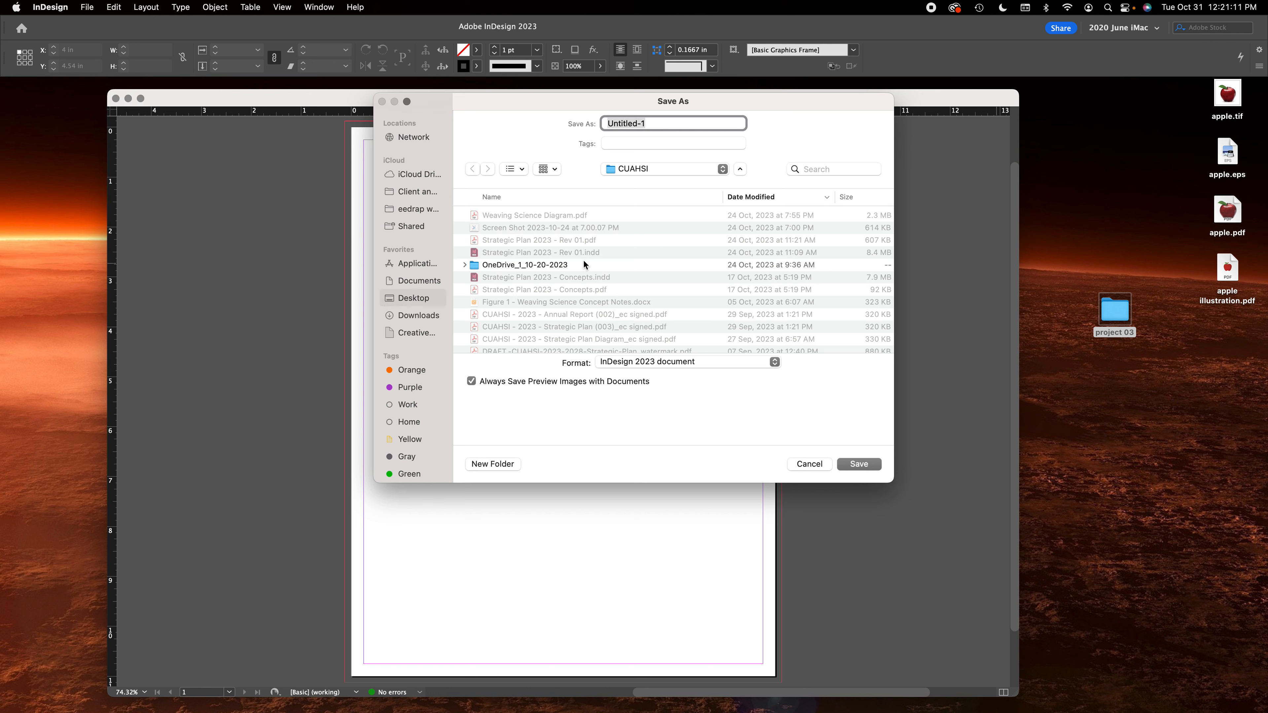
double_click(509, 216)
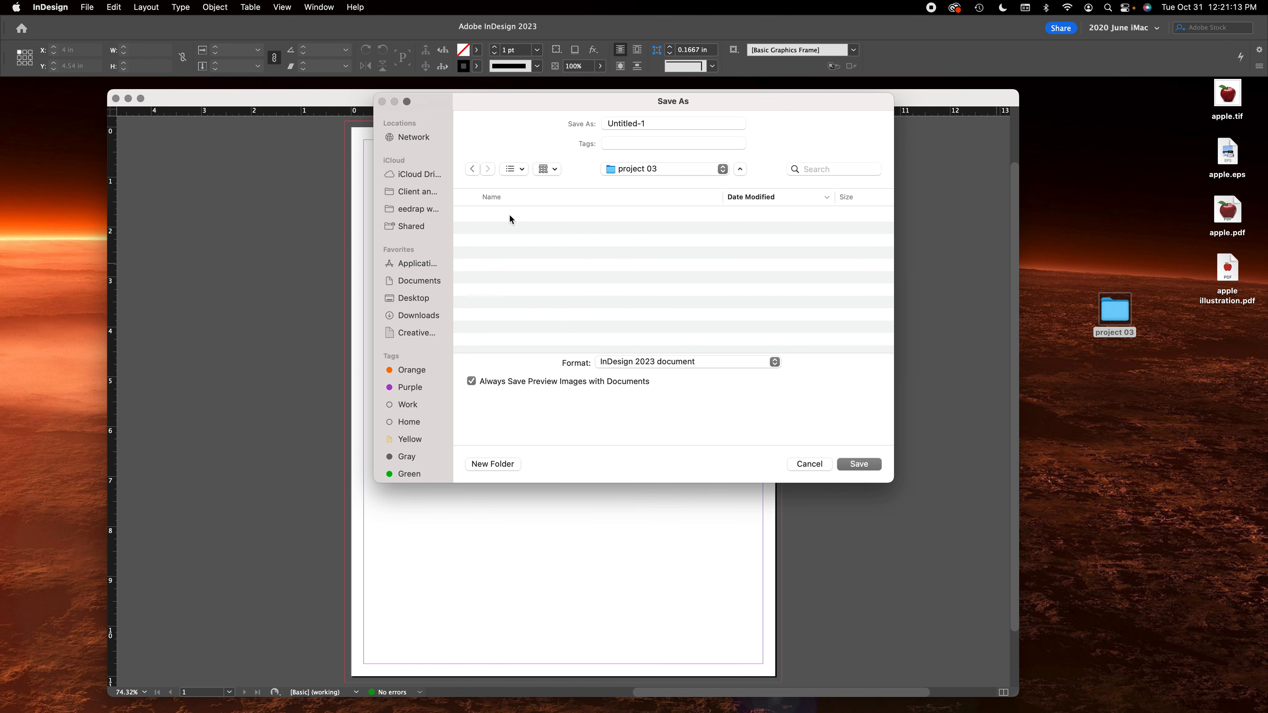
drag(669, 120, 514, 121)
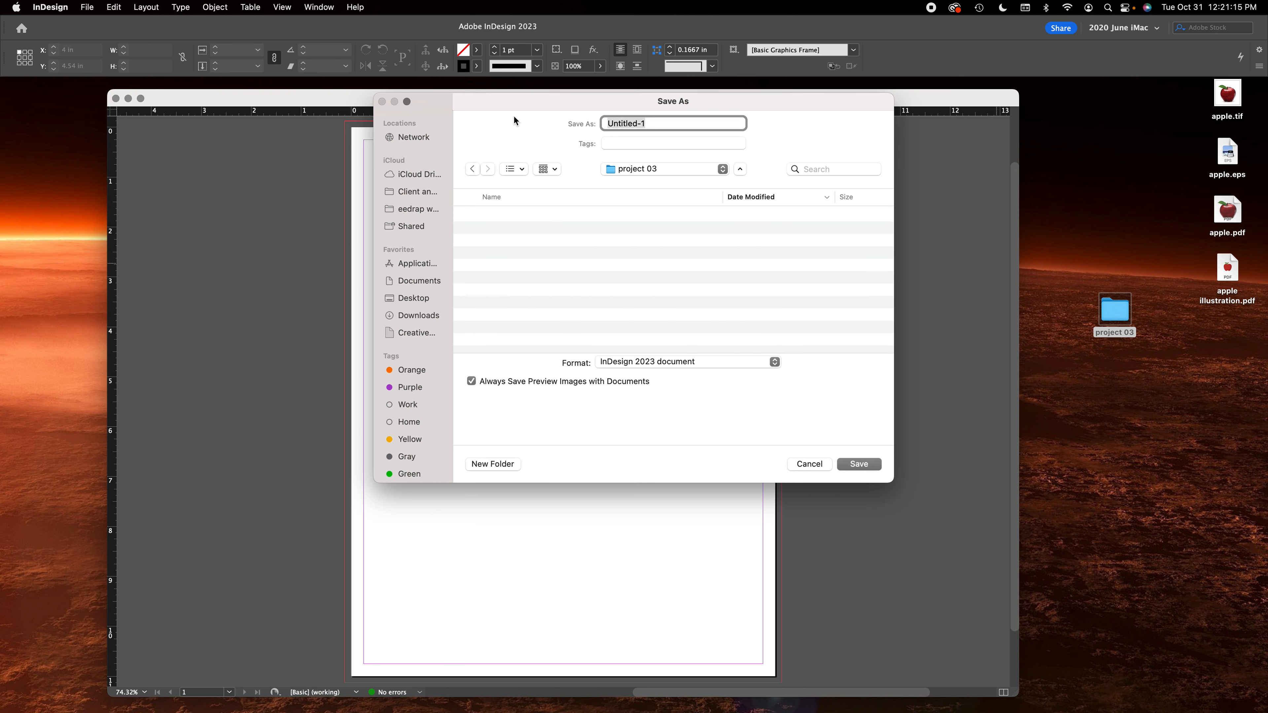
text(project 3 door hanger)
click(871, 465)
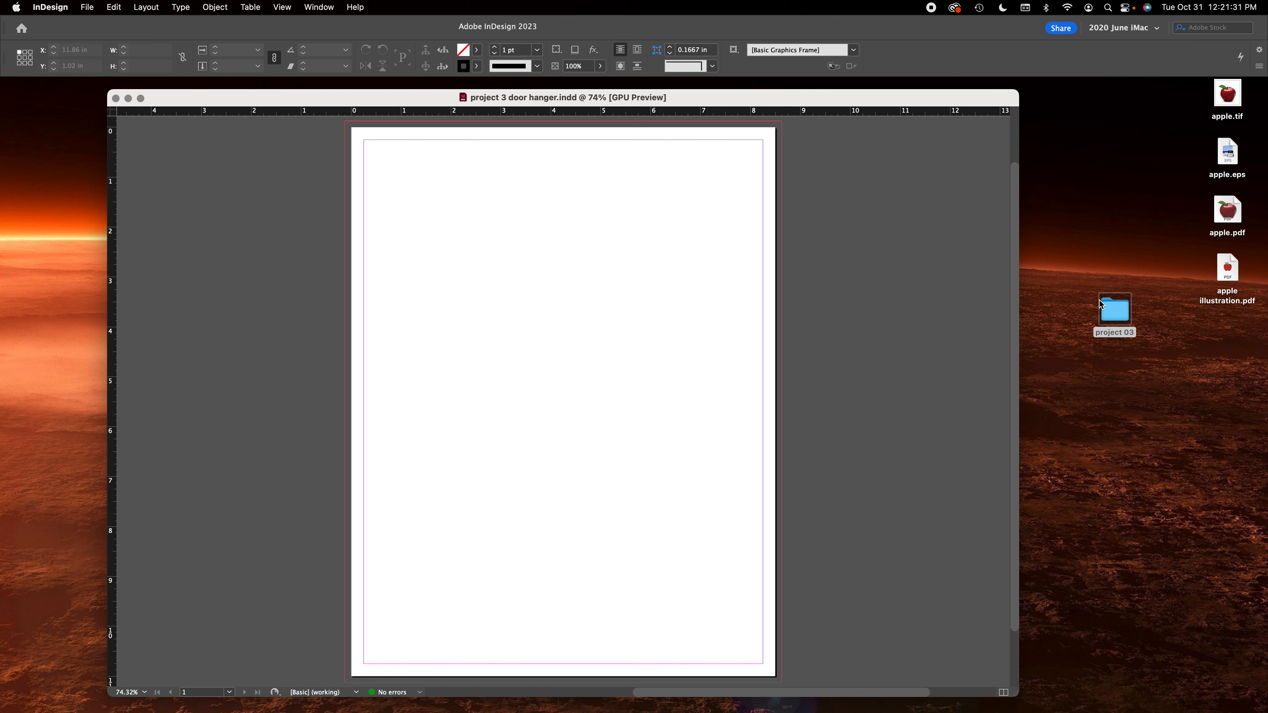
Open the project 03 folder in Finder, show it as icons, and move the five apple files from the desktop into it.
click(1112, 313)
double_click(1112, 313)
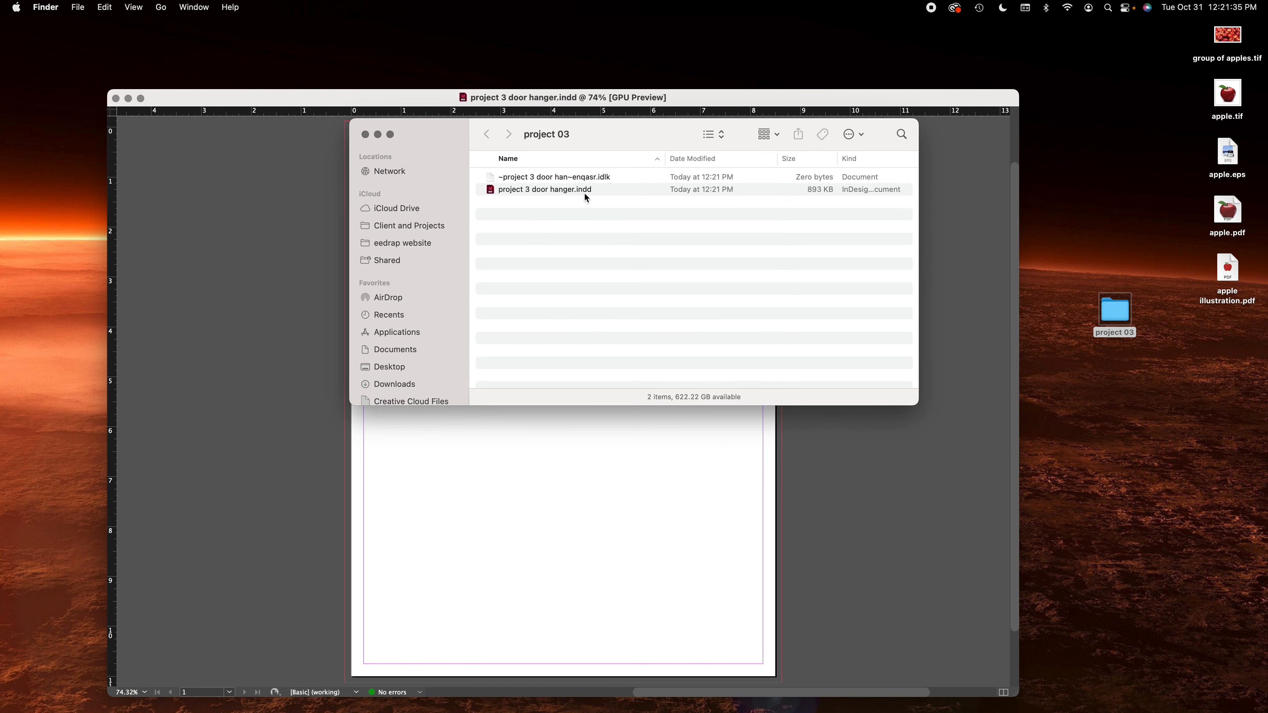
drag(1184, 34, 1255, 334)
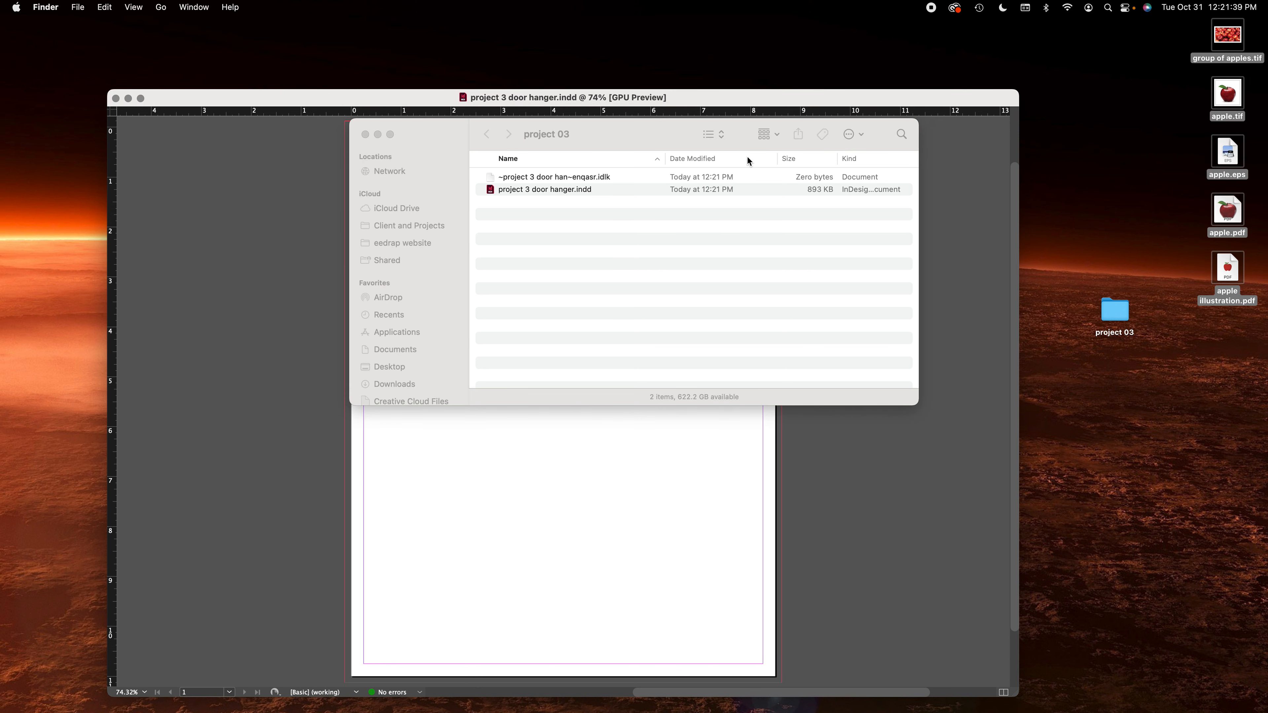
click(718, 134)
click(727, 125)
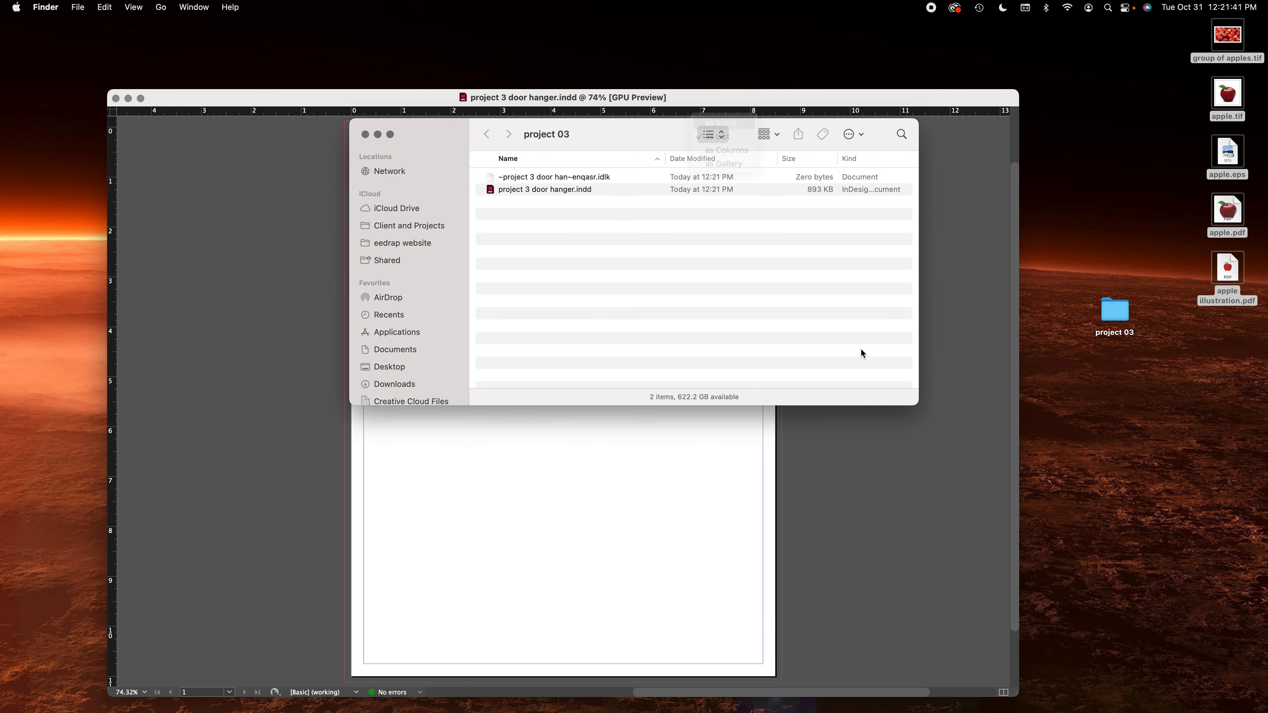
drag(916, 406, 1030, 541)
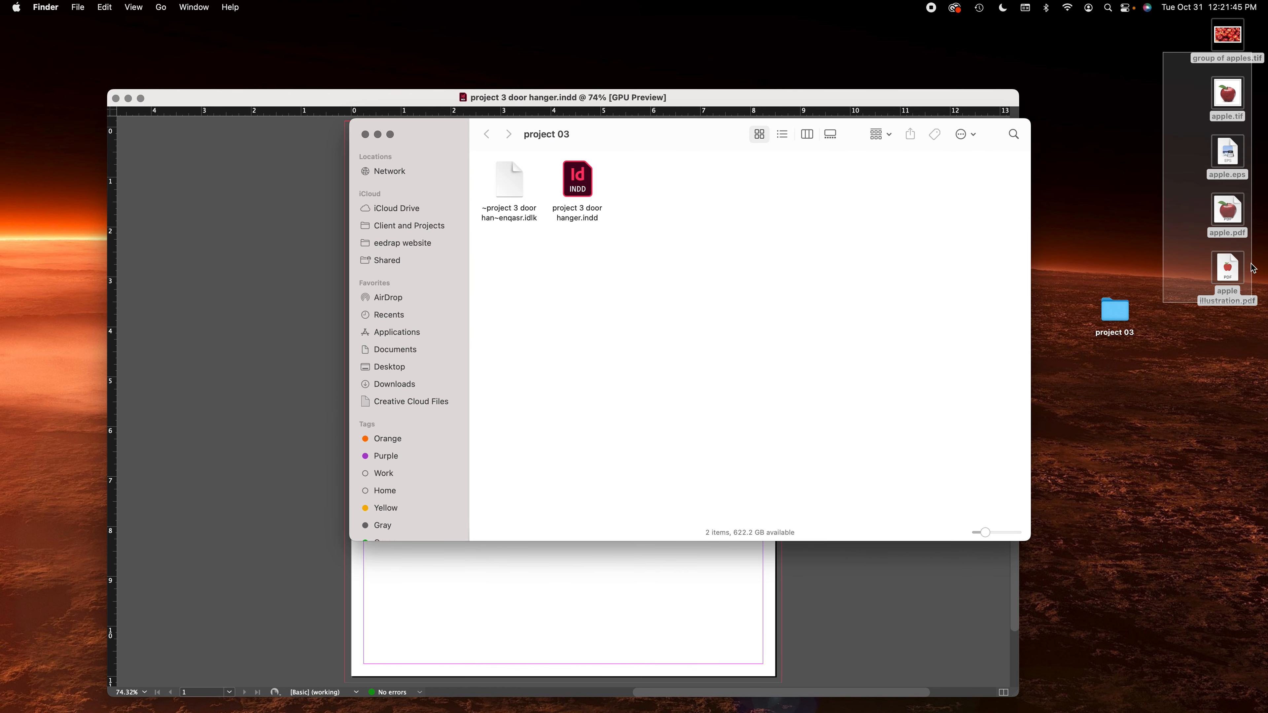
click(1137, 124)
Rearrange the icons of the five apple files inside the project 03 folder.
drag(833, 235, 576, 294)
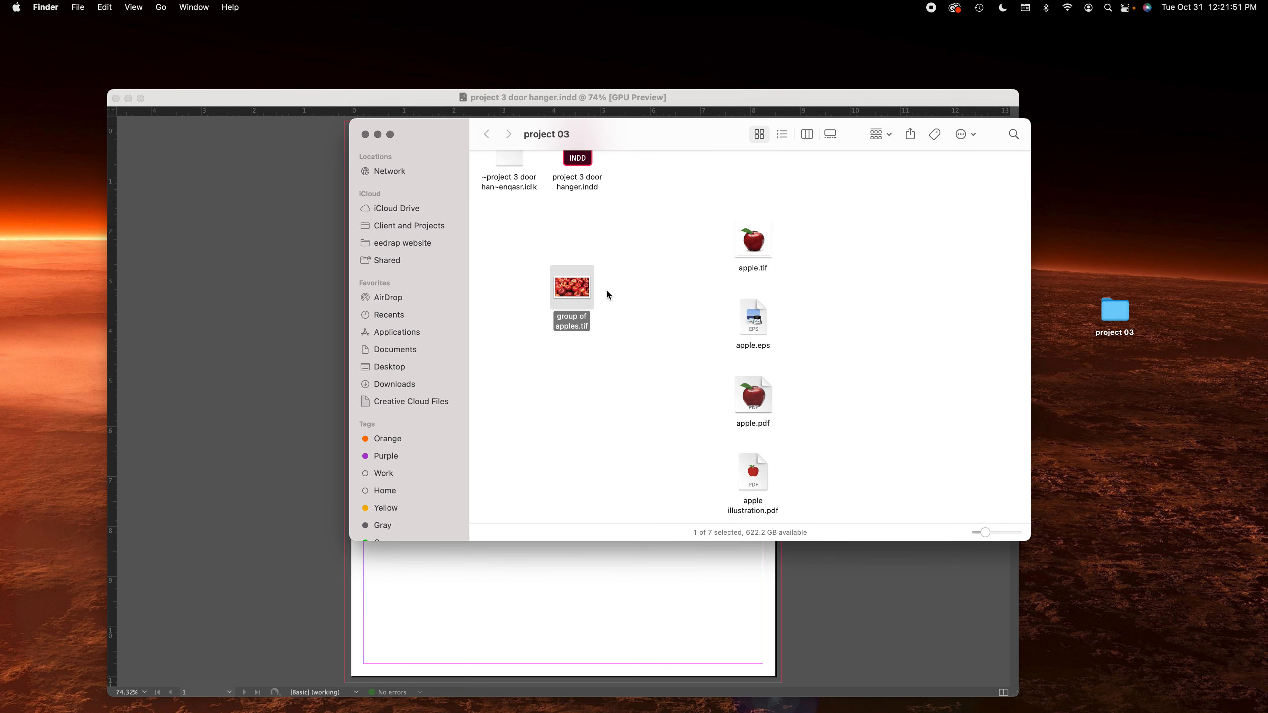
drag(742, 247, 660, 330)
drag(741, 320, 700, 282)
drag(749, 394, 705, 345)
drag(758, 482, 842, 349)
Return to InDesign, show the Pages panel beside the document, and add a second page based on A-Parent.
click(536, 98)
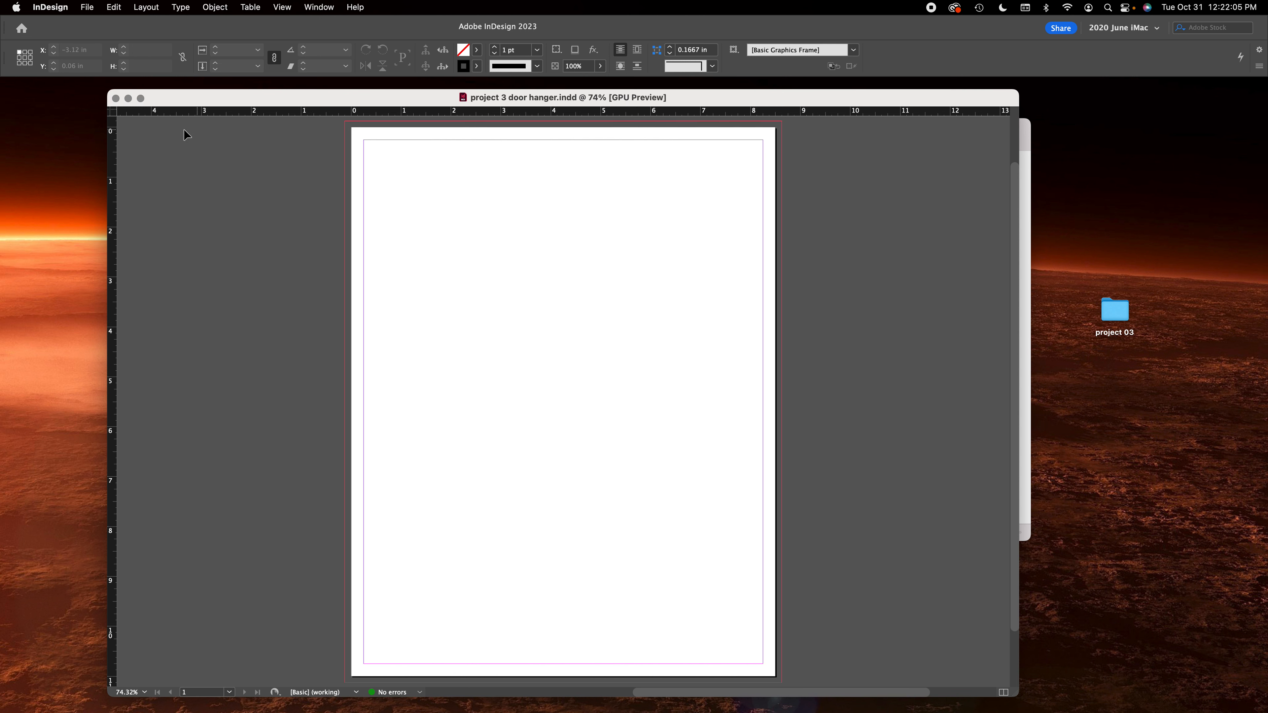
key(super+F12)
drag(890, 127, 1068, 112)
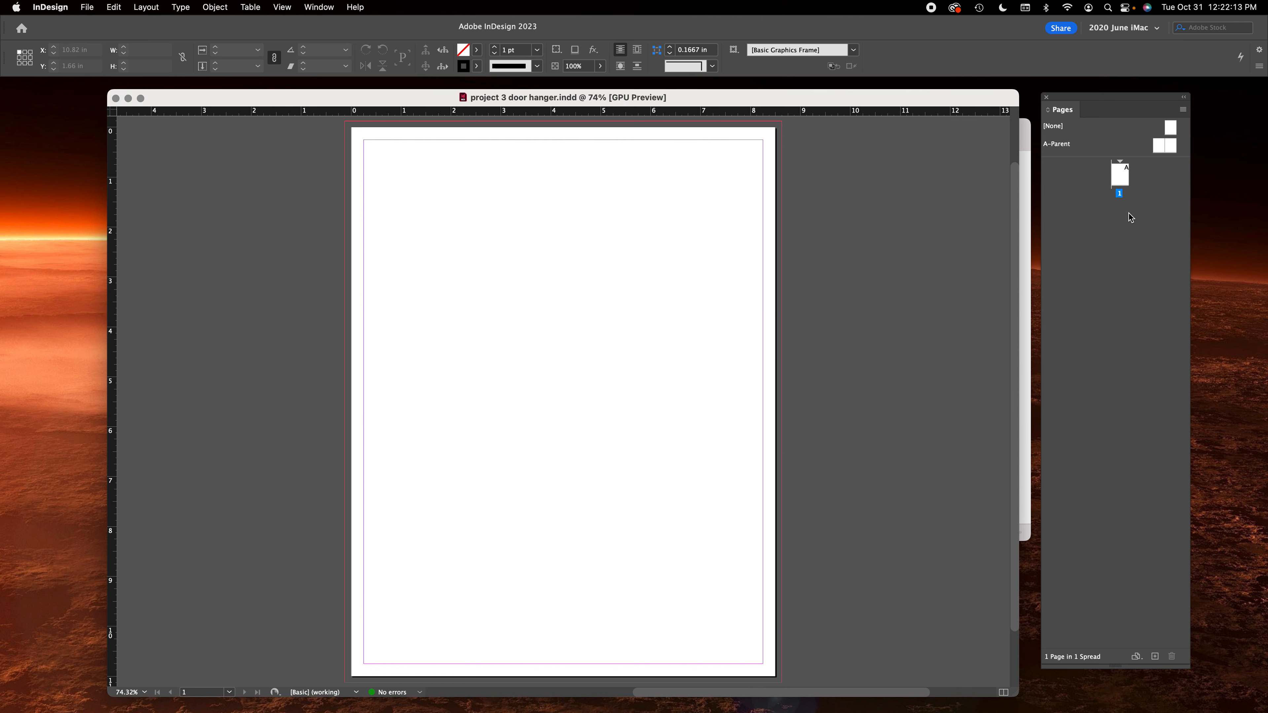
drag(1160, 150, 1105, 181)
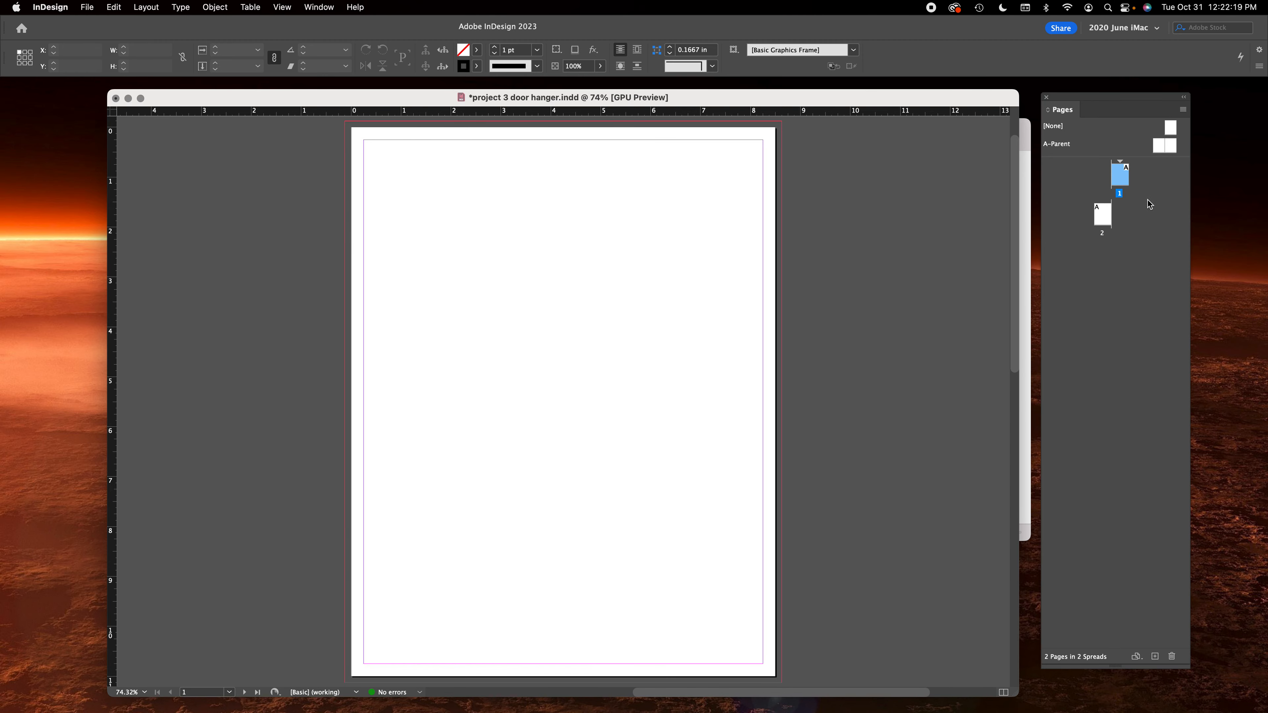
key(super+minus)
key(super+minus)
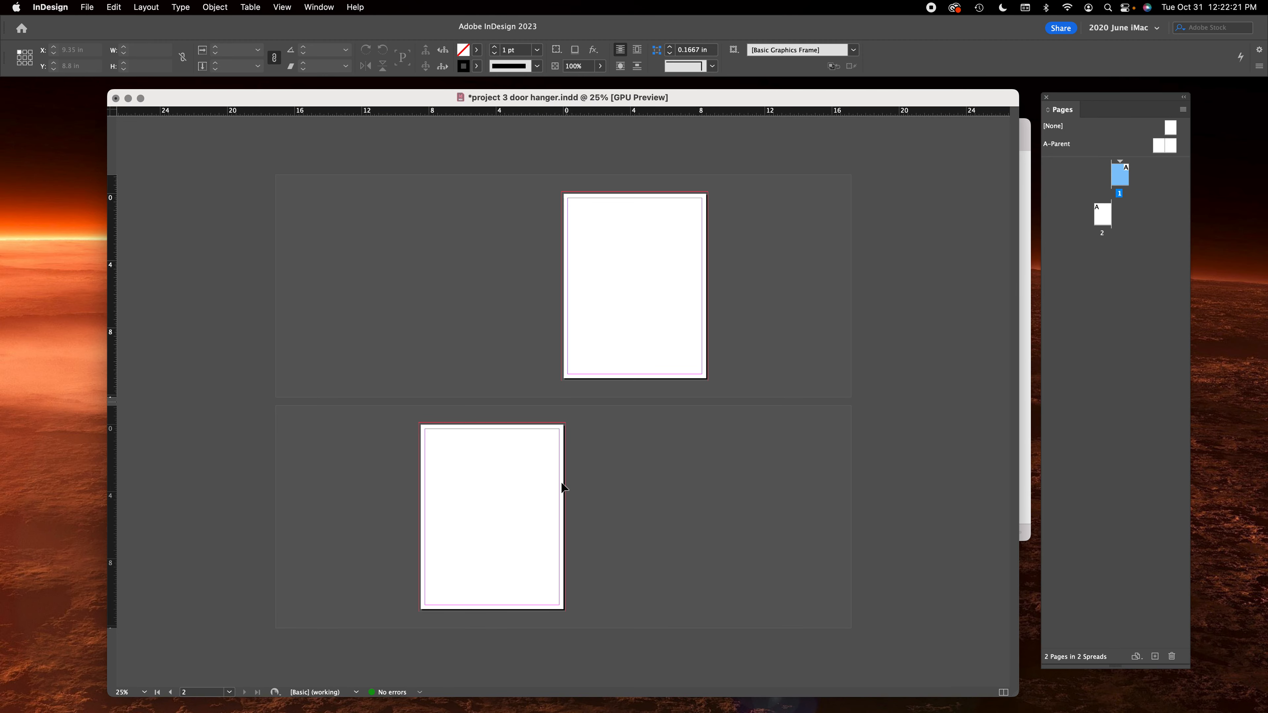
Add a third page based on A-Parent beside page 2 to form a two-page spread.
drag(1108, 209, 1104, 168)
drag(1171, 146, 1118, 220)
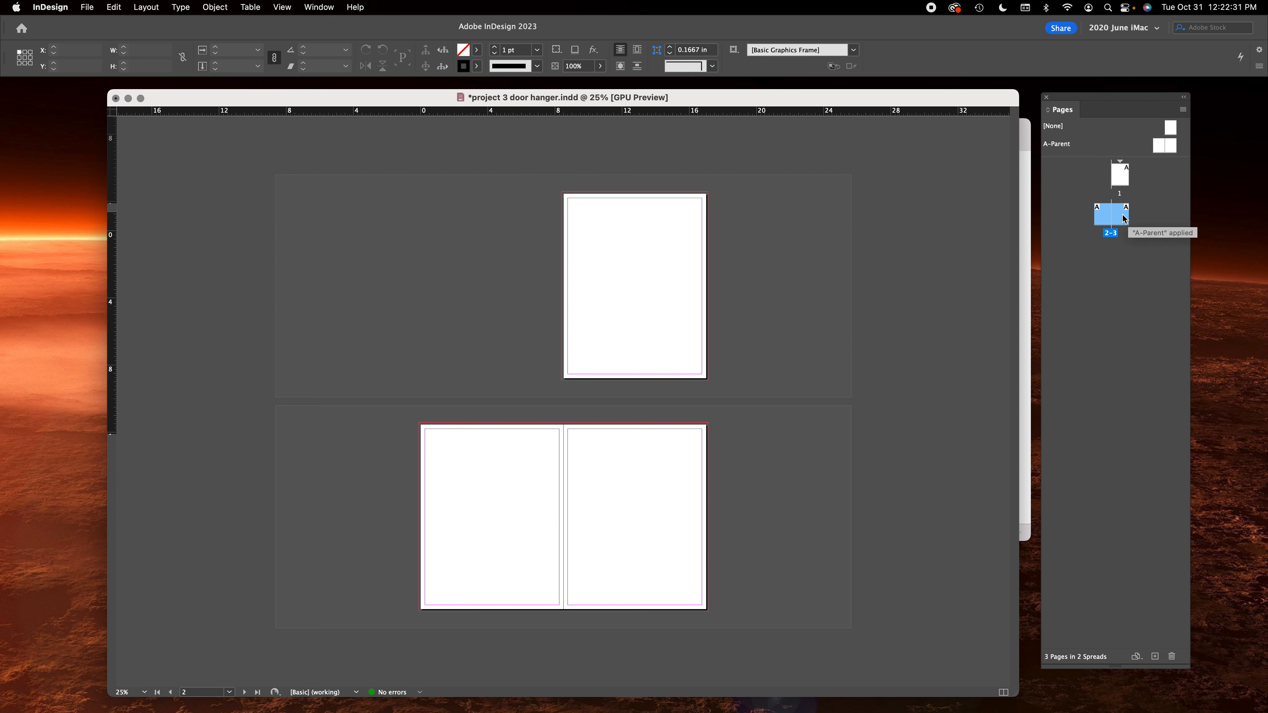
click(1135, 290)
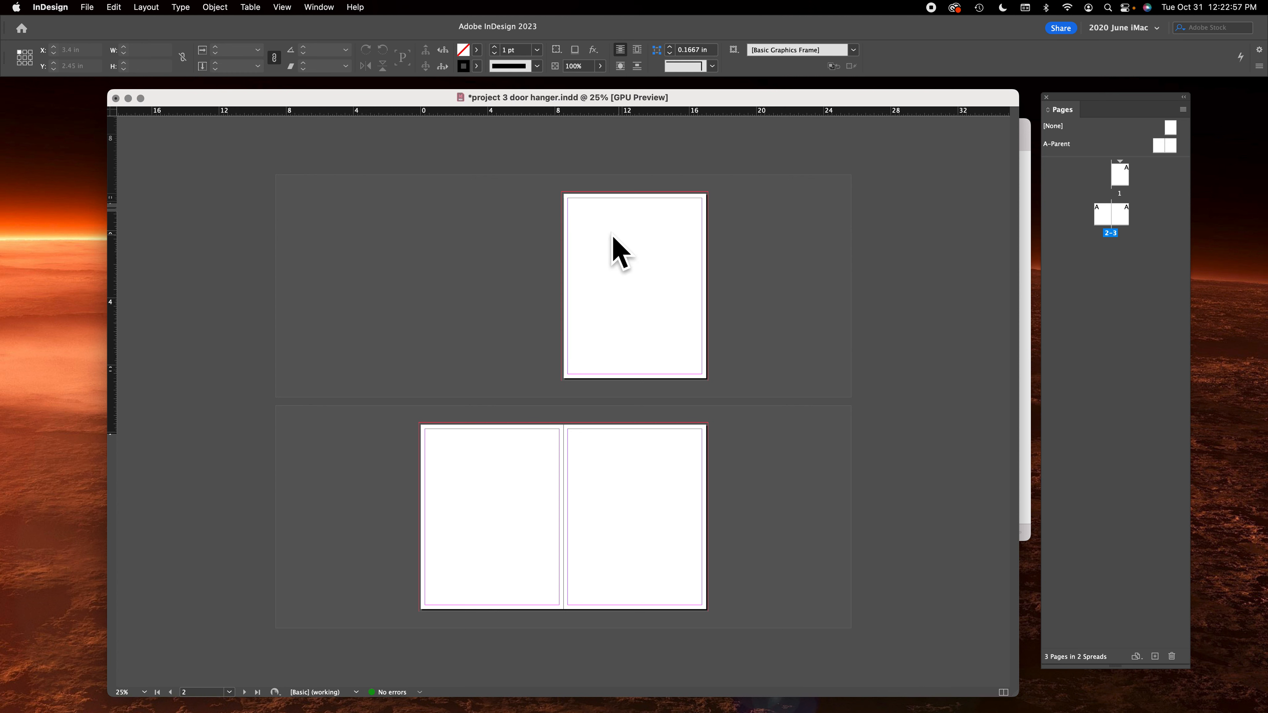
Disallow shuffling for document pages and for all selected spreads, and move page 2 beside page 1 to form a two-page spread.
drag(537, 204, 518, 256)
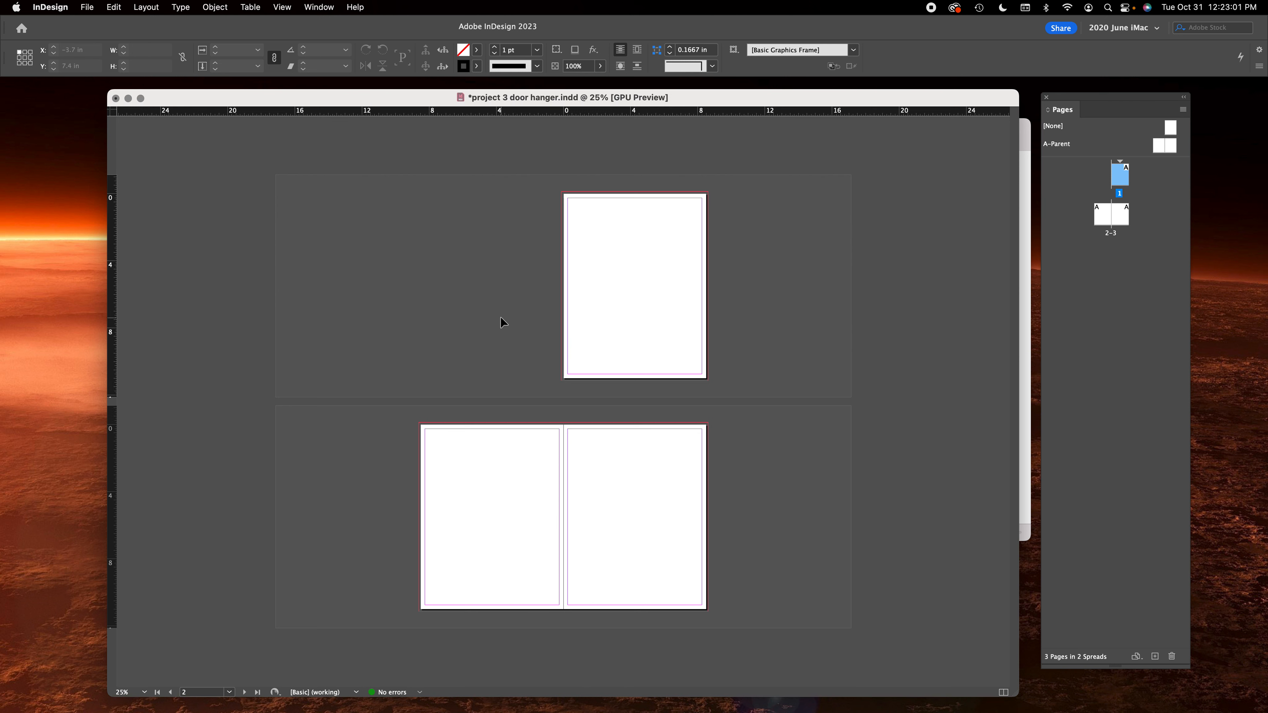
drag(1138, 166, 1111, 224)
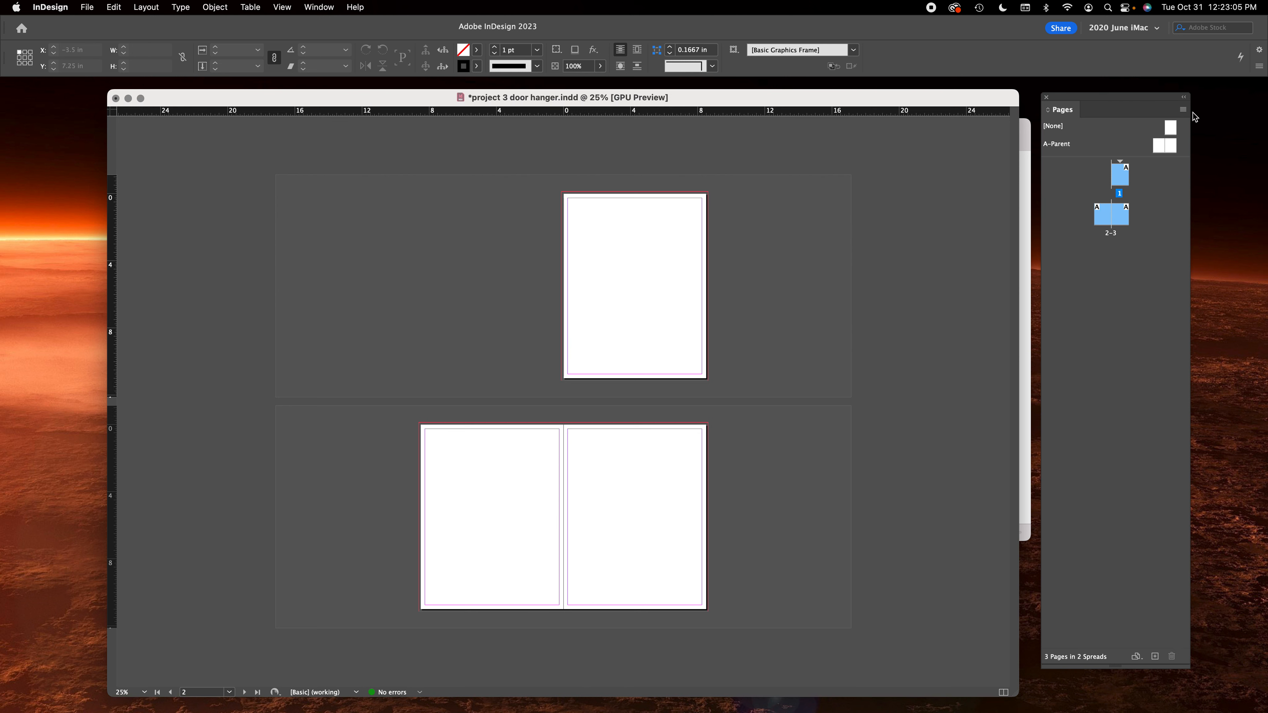
click(1183, 111)
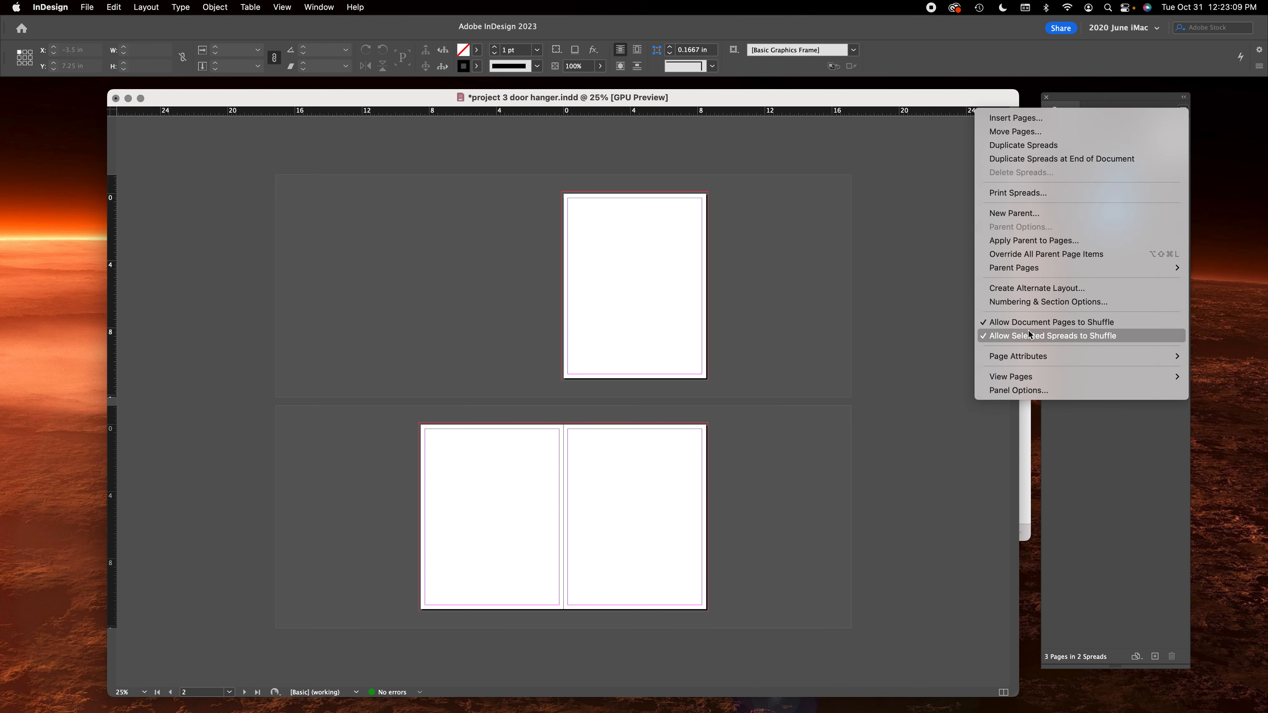
click(1026, 324)
click(1182, 111)
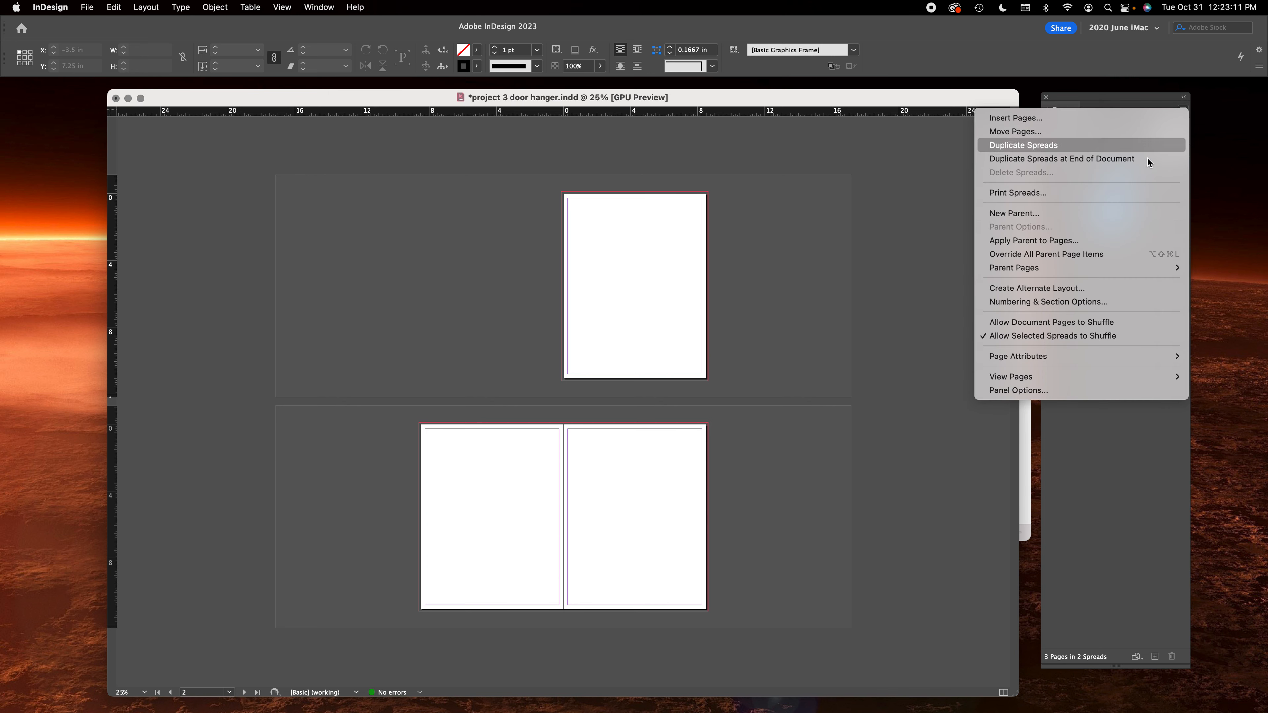
click(1074, 335)
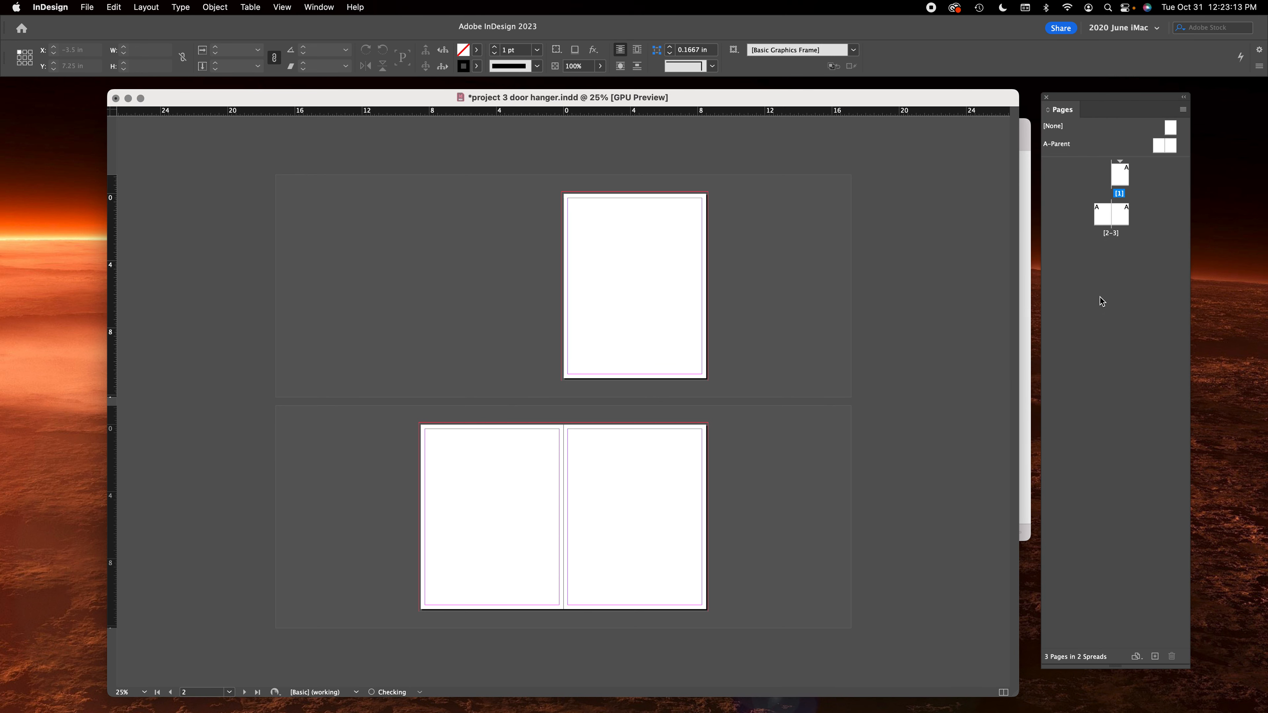
drag(1106, 209, 1111, 182)
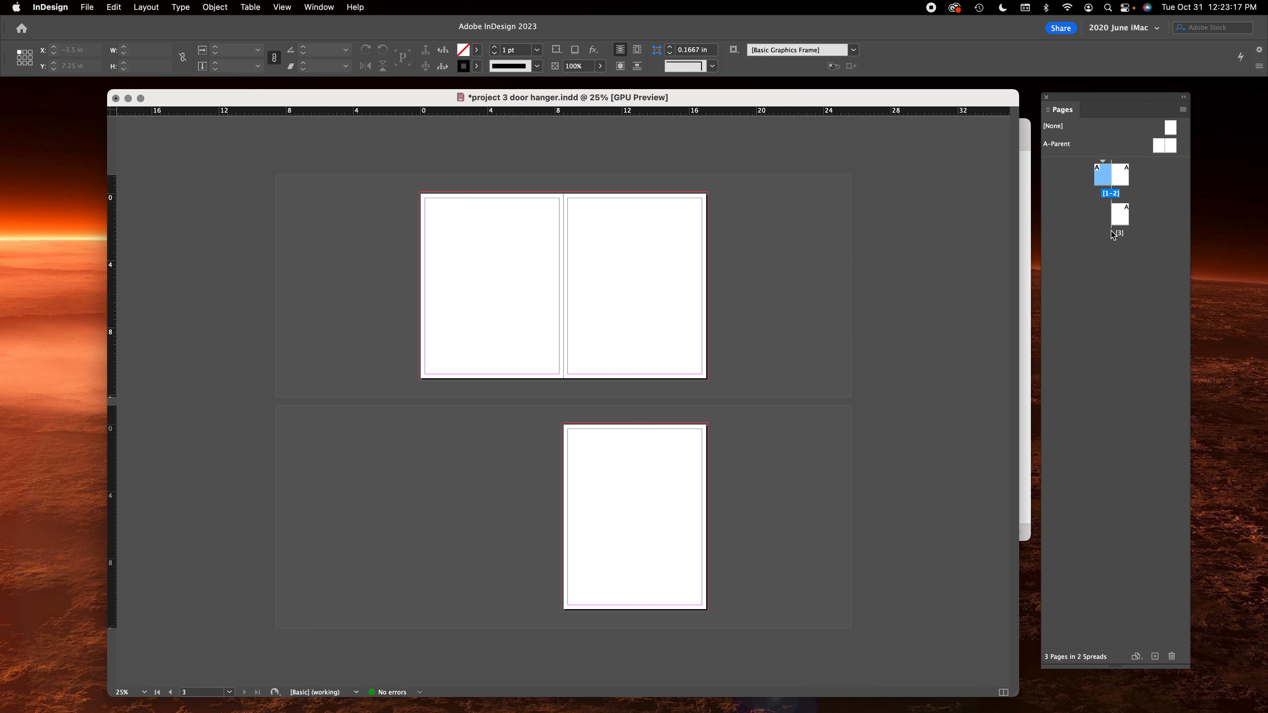
Try attaching page 3 to the first spread as a third page, and undo the move.
drag(1120, 215, 1144, 176)
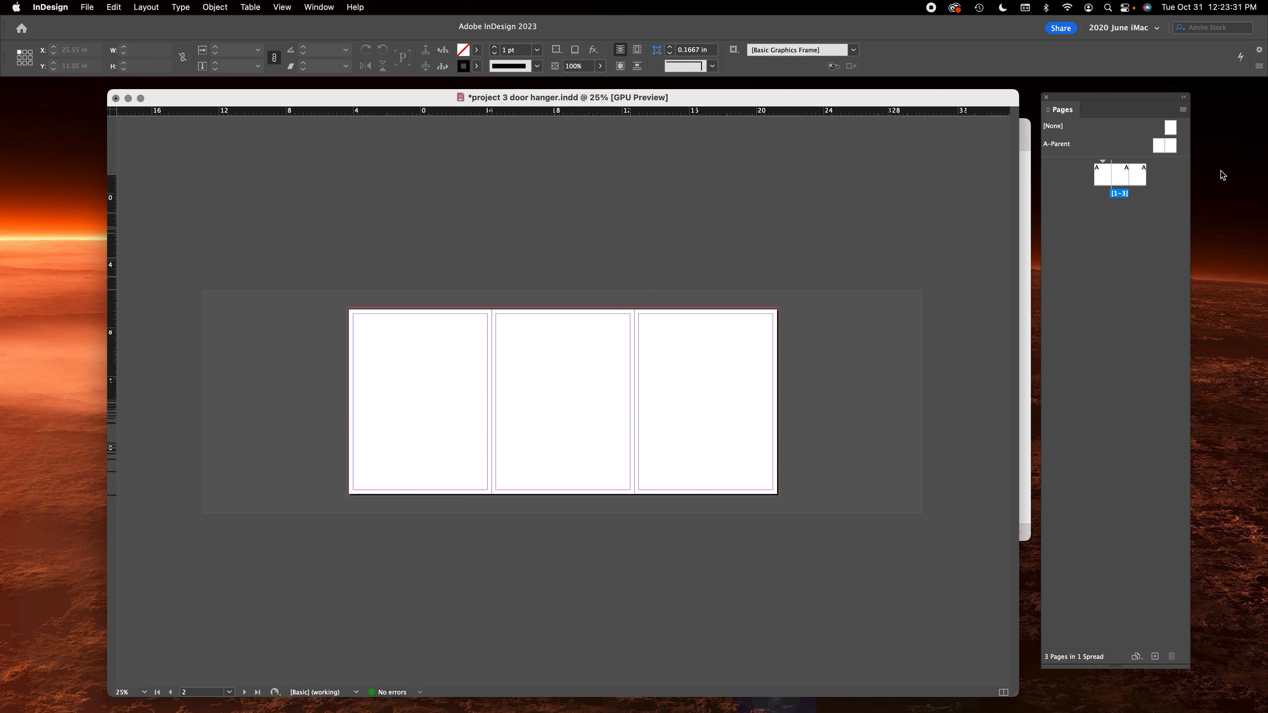
click(1140, 180)
key(super+z)
Add a fourth page based on A-Parent beside page 3 to form a second spread, and save the document.
click(1114, 324)
drag(1171, 146, 1109, 223)
click(382, 324)
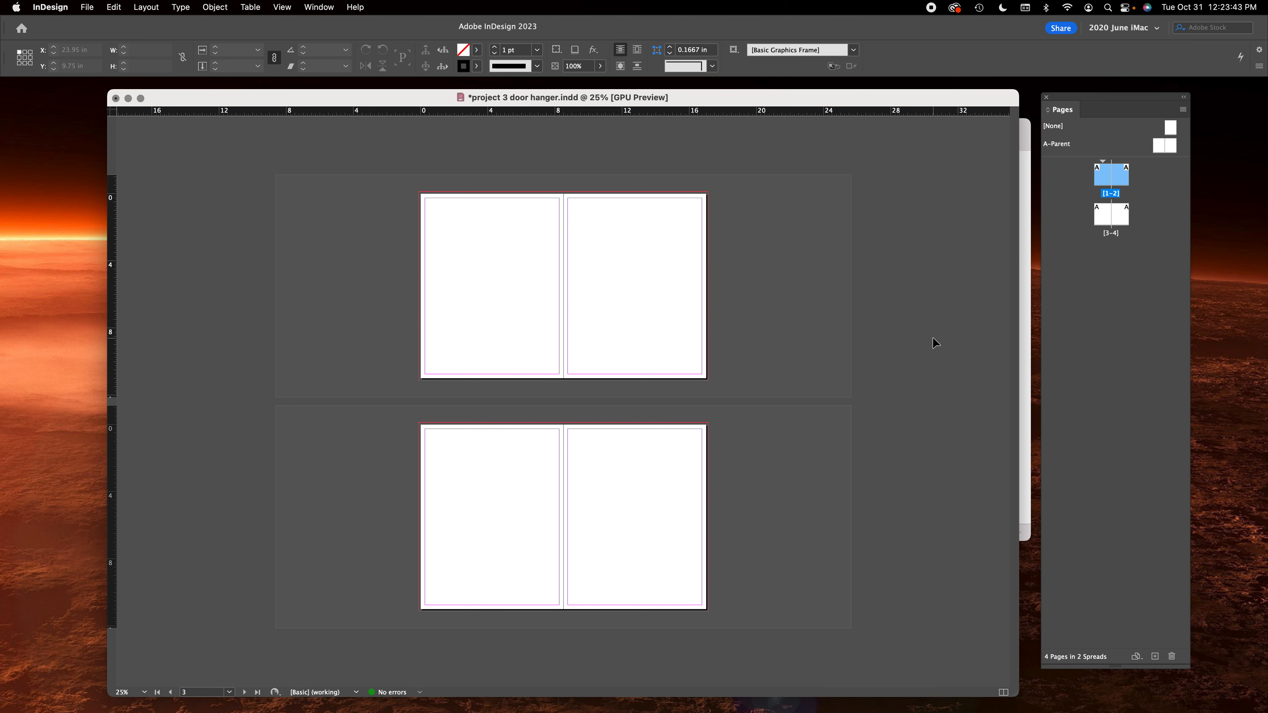
key(super+s)
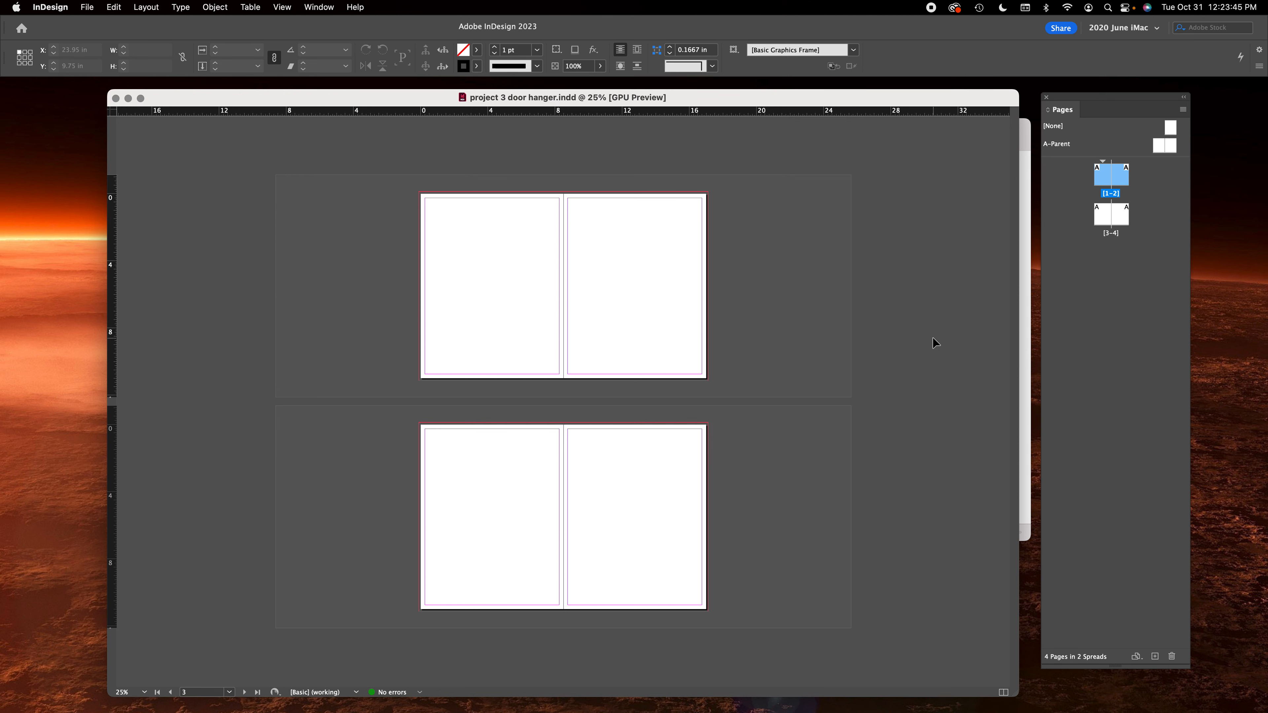
Switch to the project 03 folder in Finder and rearrange the icons of the InDesign document and its lock file.
drag(811, 96, 735, 88)
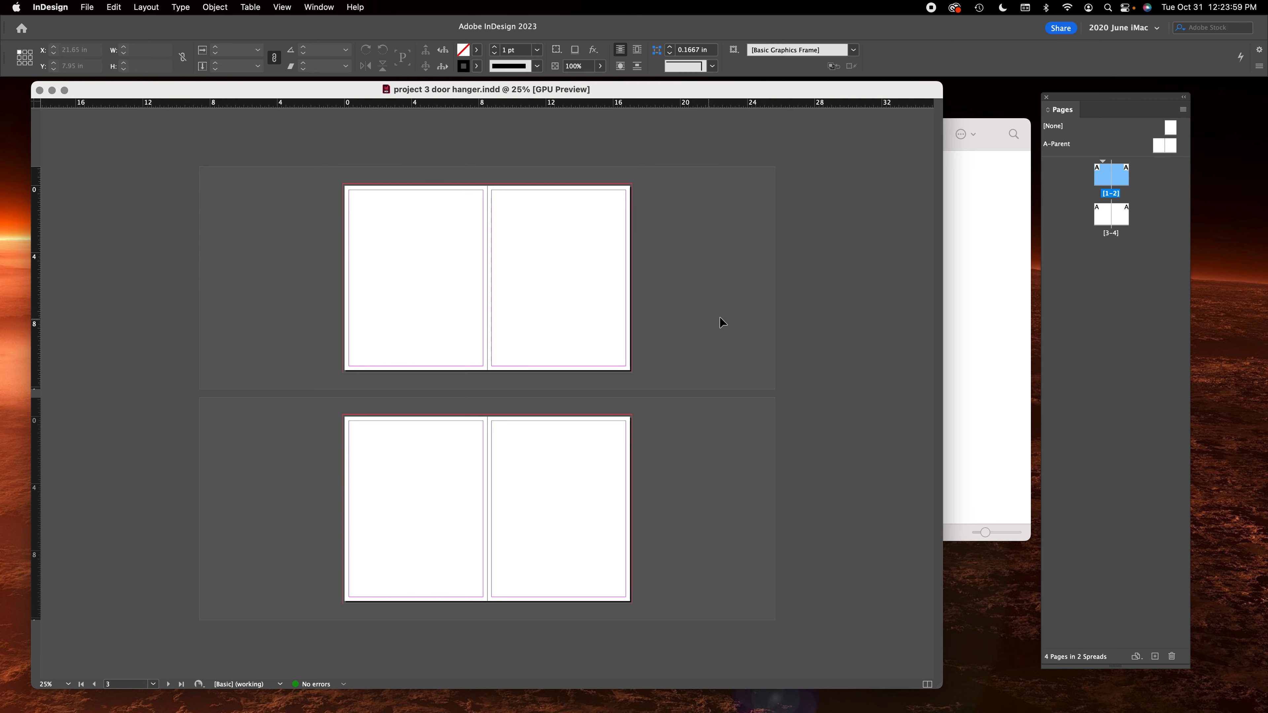
click(983, 320)
drag(584, 192, 649, 212)
click(744, 235)
drag(494, 190, 525, 210)
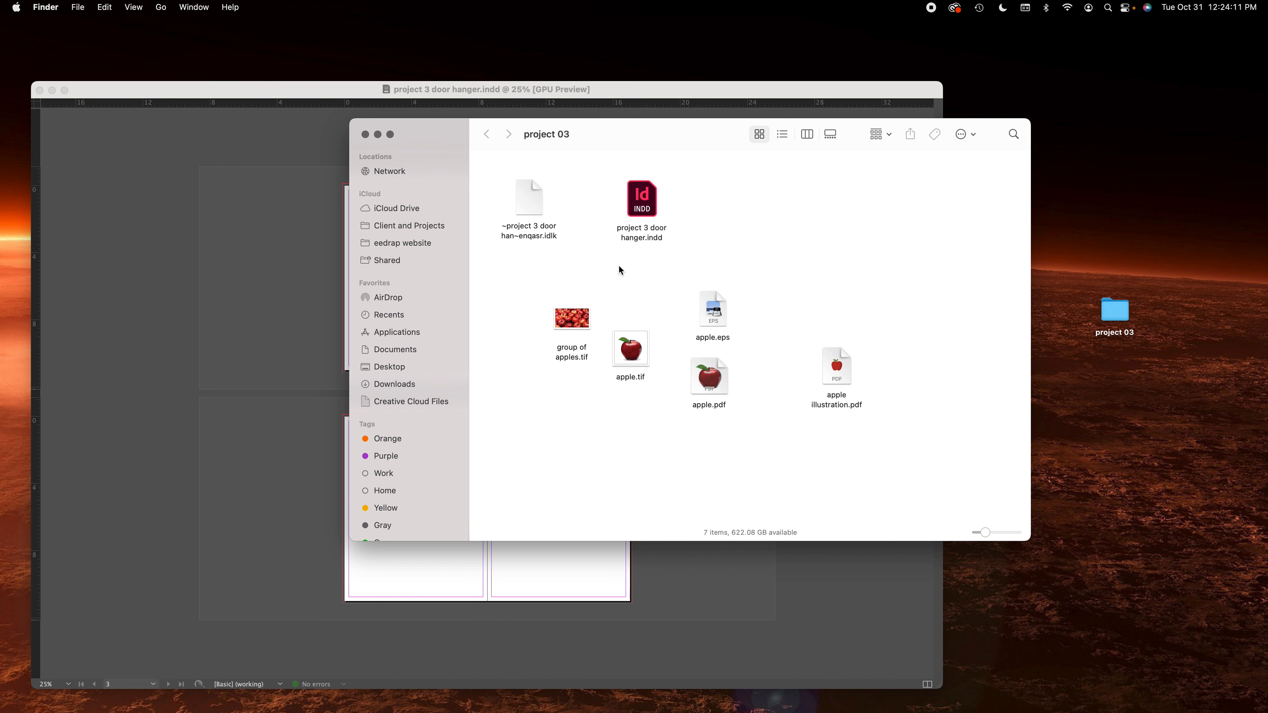
click(641, 202)
drag(641, 202, 604, 211)
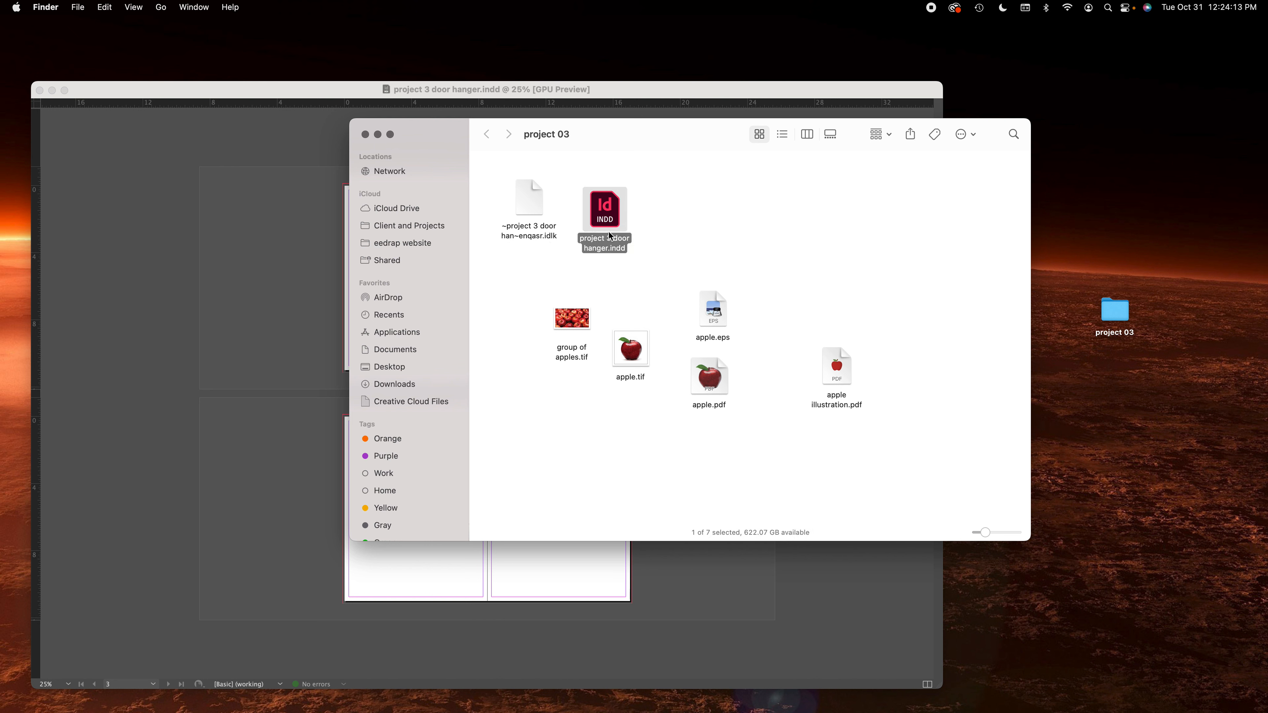
click(226, 265)
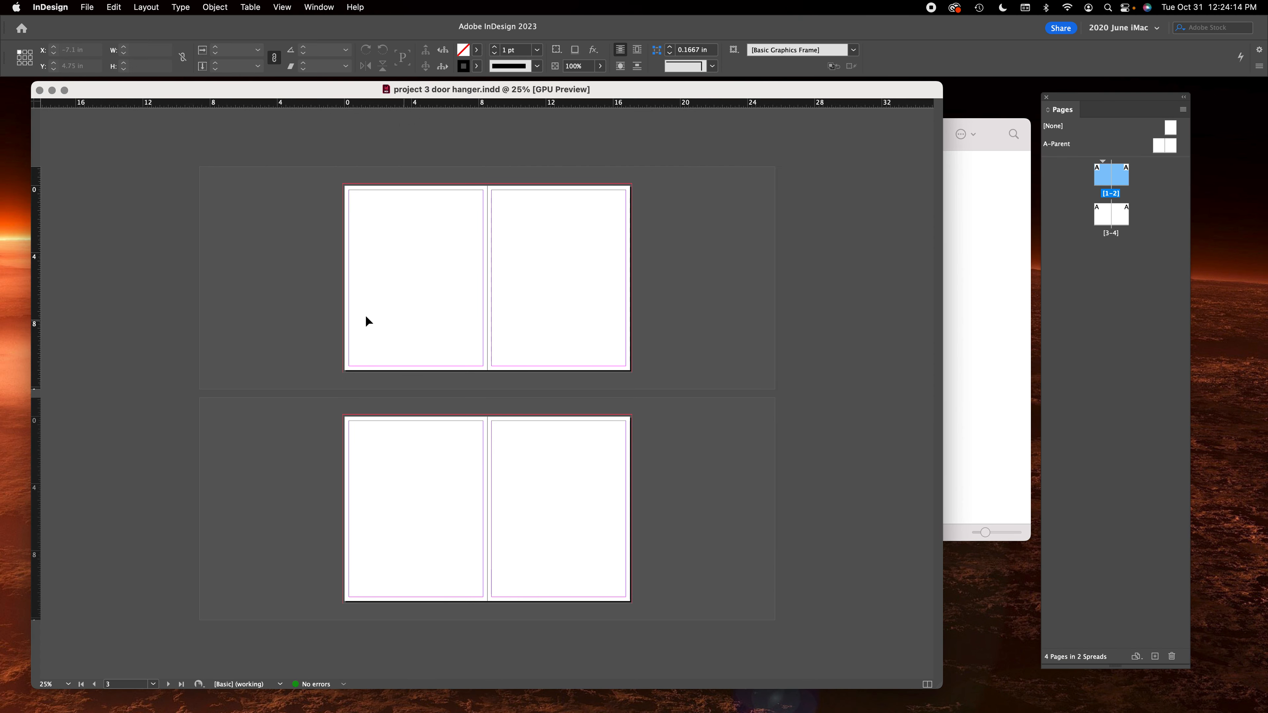
click(949, 273)
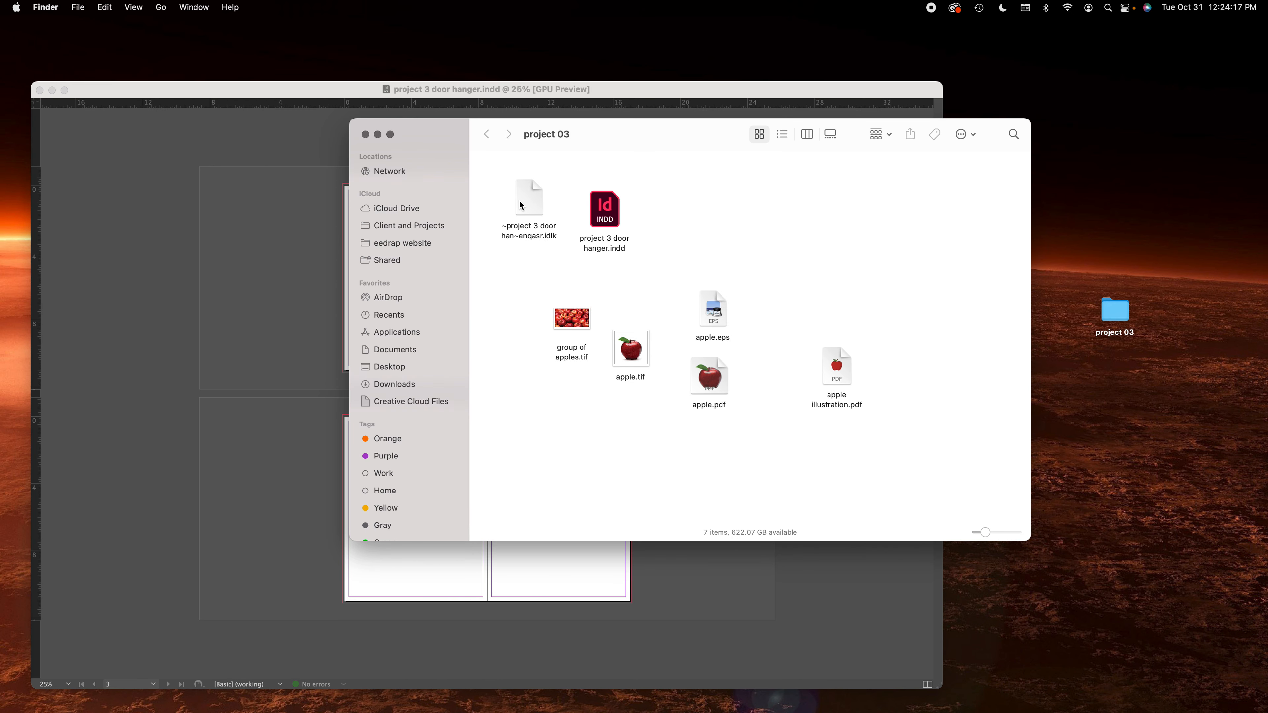
Duplicate project 3 door hanger.indd inside the folder, and duplicate that copy as well.
click(609, 214)
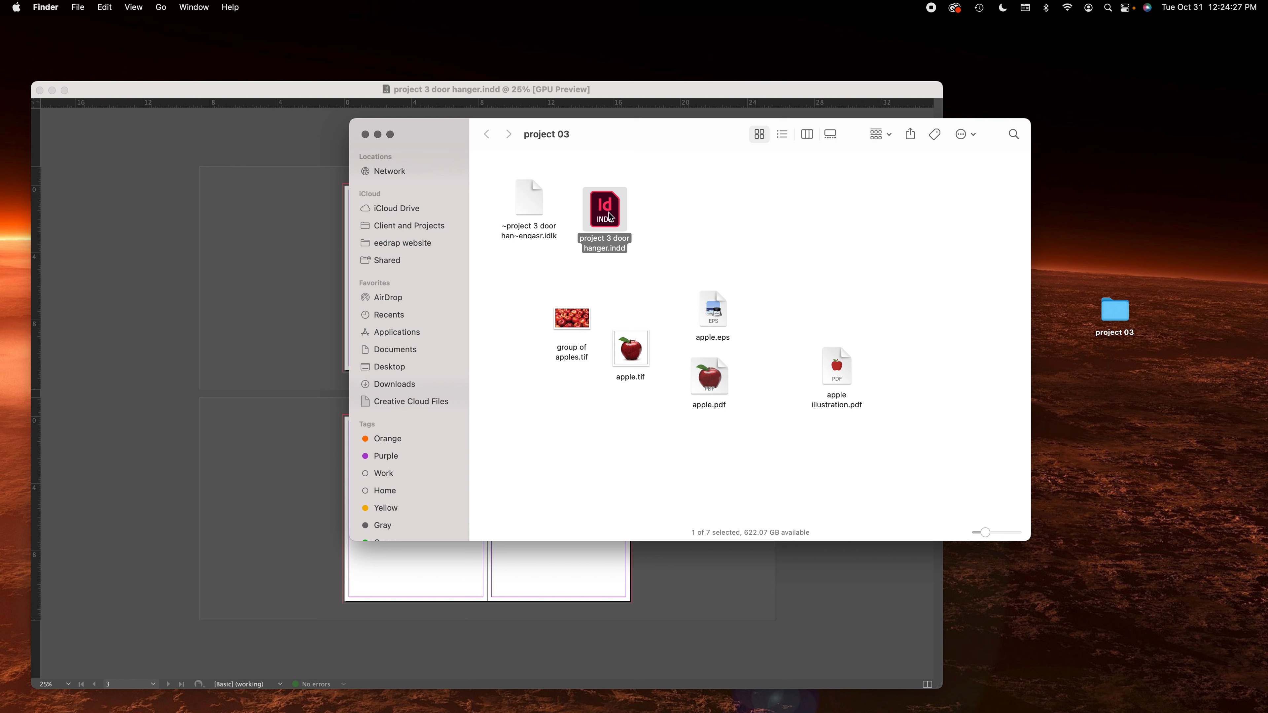
drag(609, 220, 712, 217)
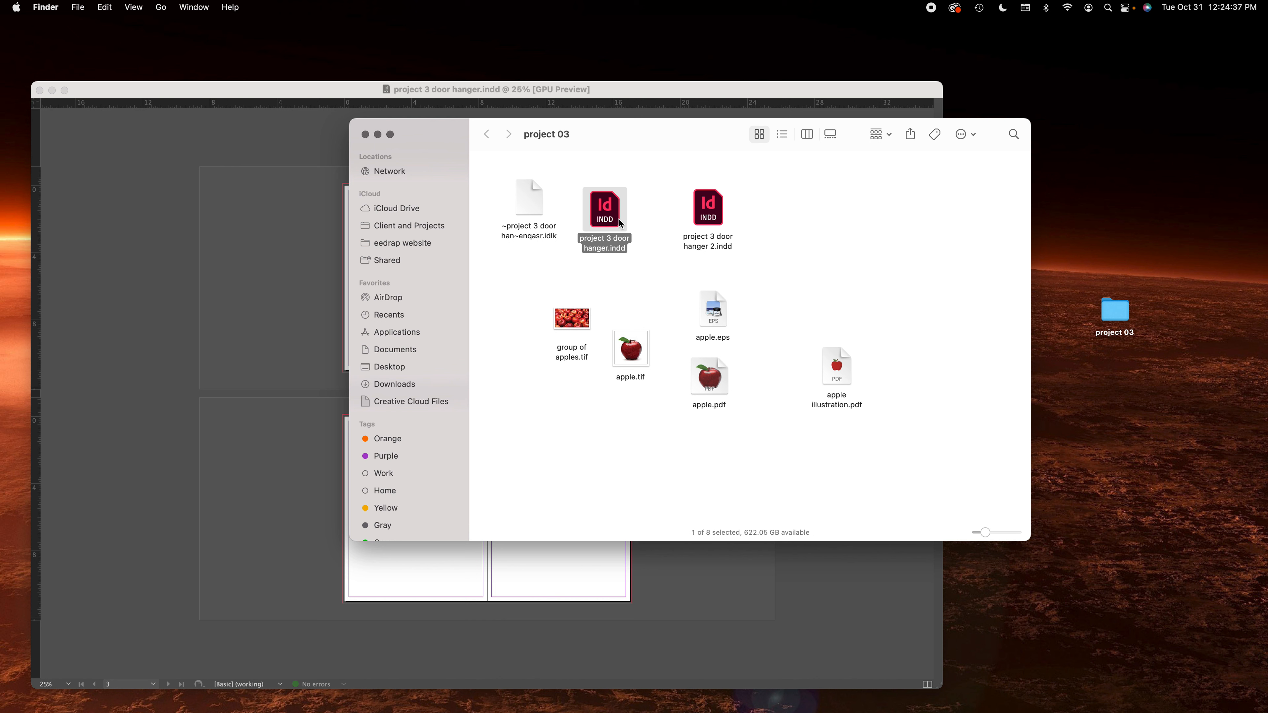
click(843, 254)
drag(710, 206, 781, 213)
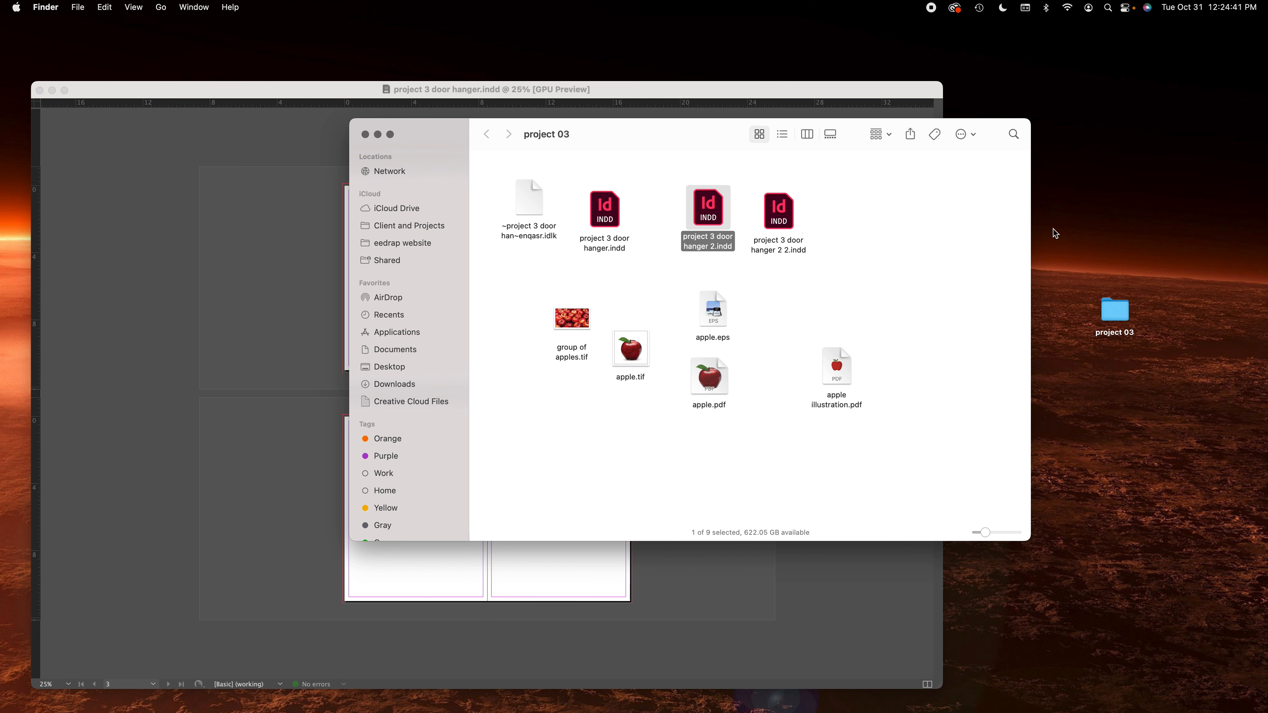
click(943, 241)
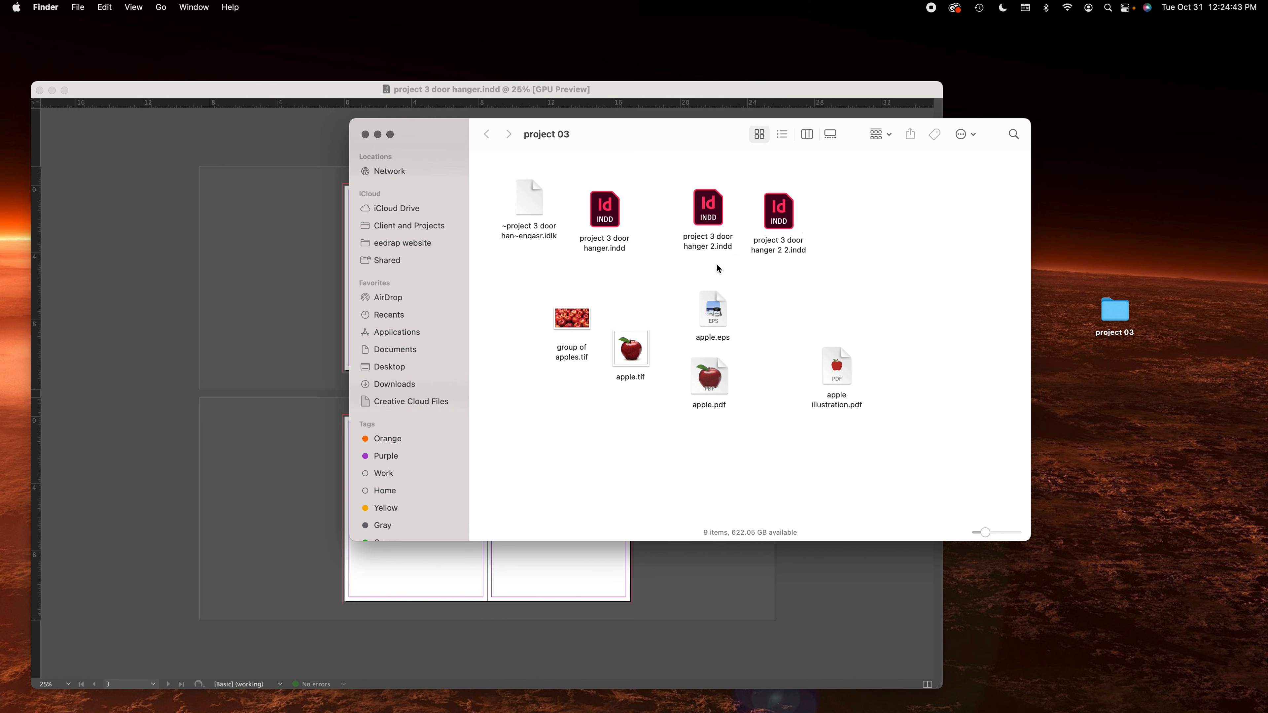
Move the original document's icon aside and delete the two duplicate InDesign files.
drag(592, 210, 576, 205)
click(641, 271)
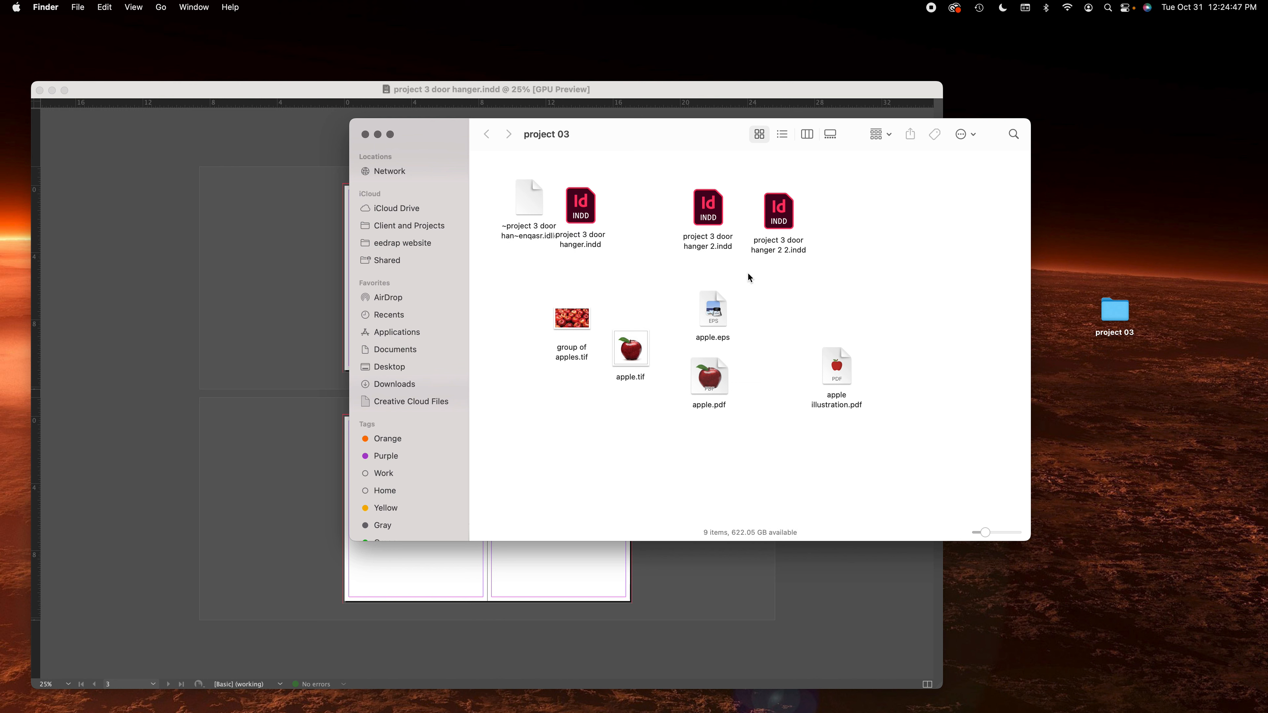
drag(760, 266, 704, 212)
key(super+BackSpace)
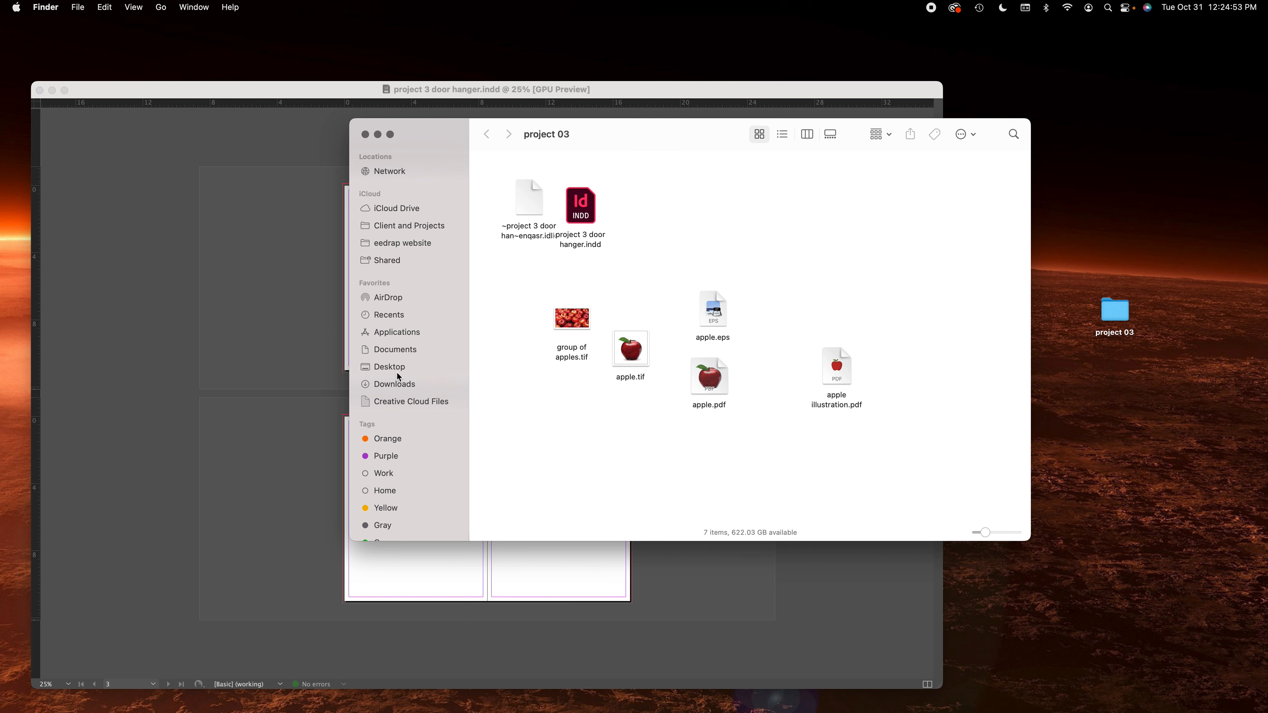
Return to InDesign, draw a text frame about 1.16 by 0.76 in near page 1's lower-left corner, and show the Tools panel beside the pages.
click(345, 350)
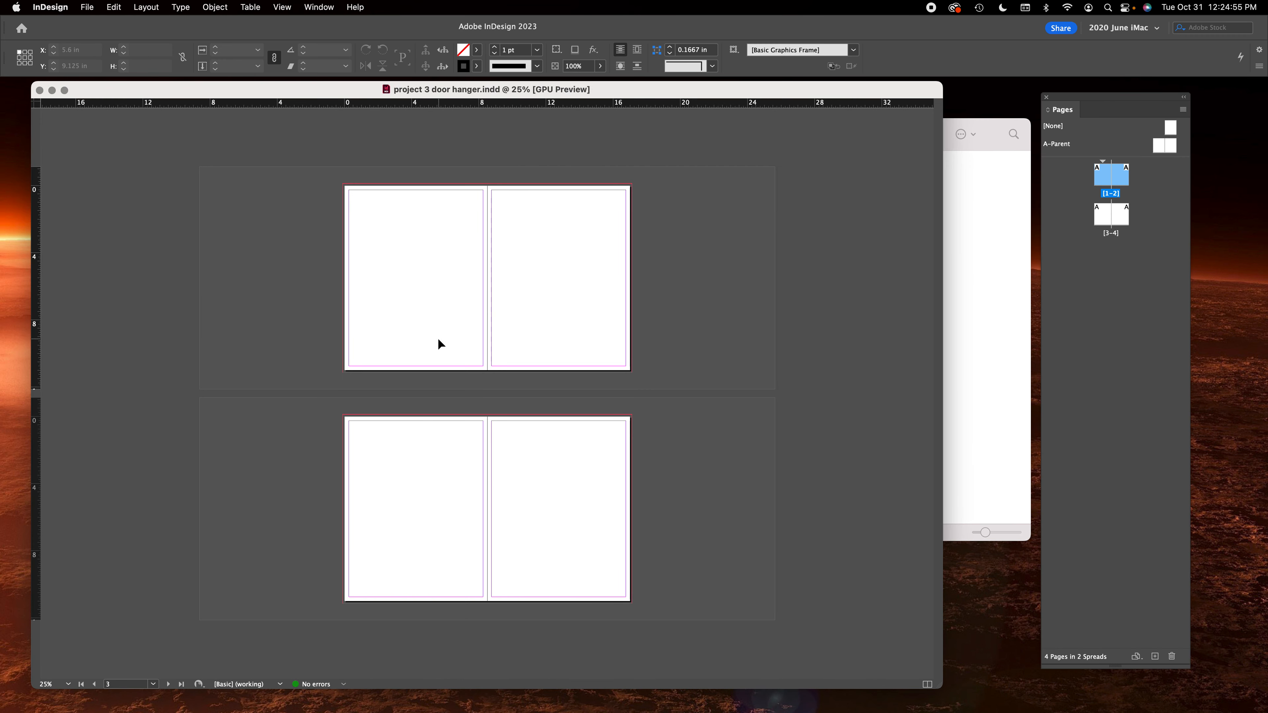
key(super+equal)
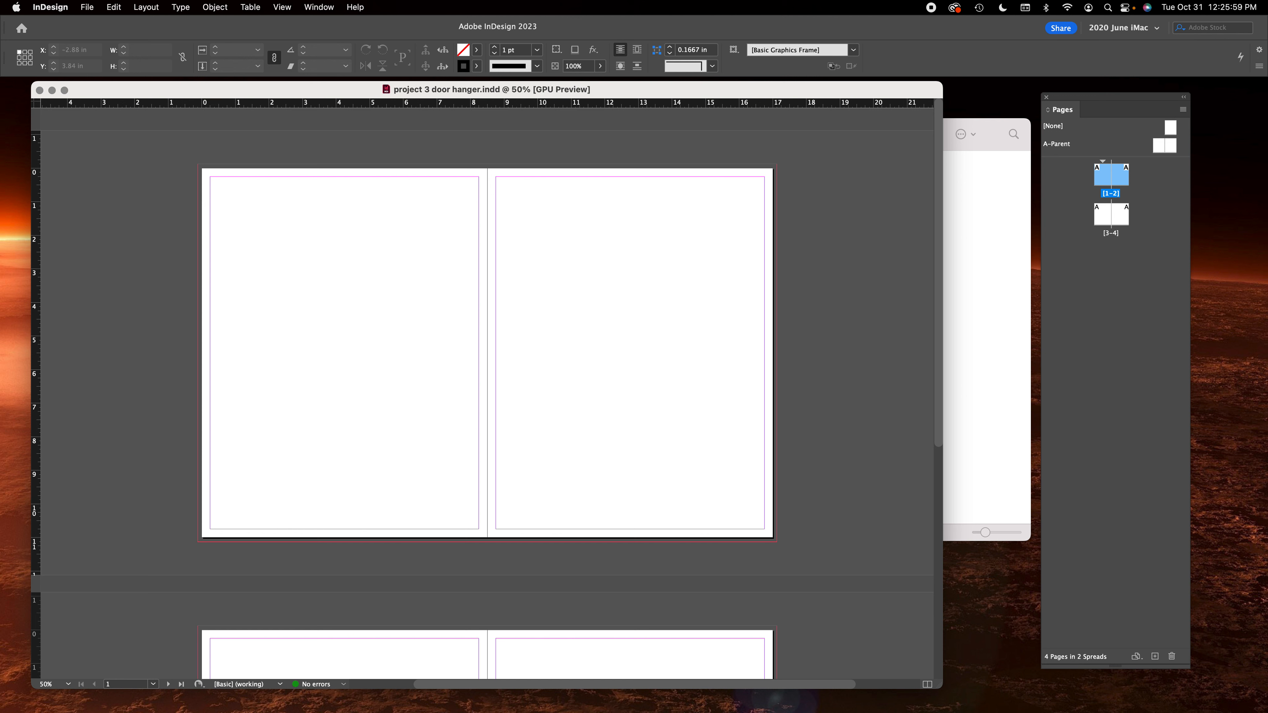
key(t)
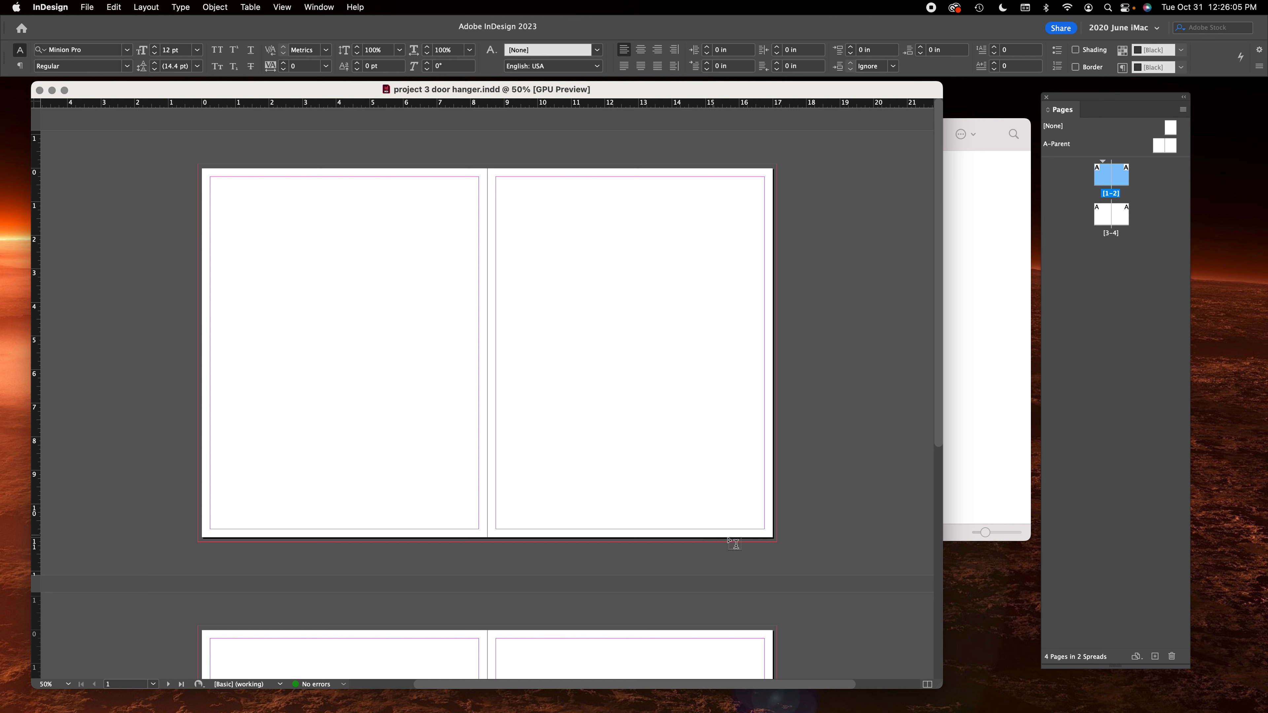
drag(252, 511, 269, 524)
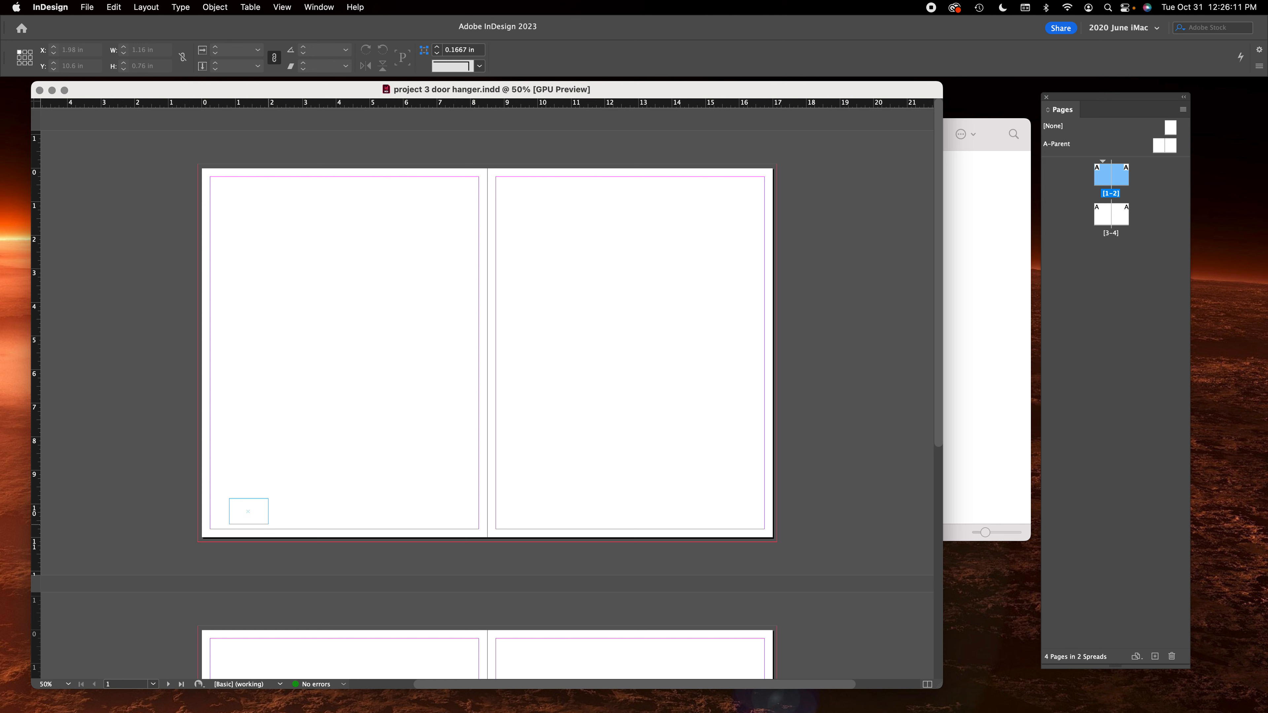
click(117, 129)
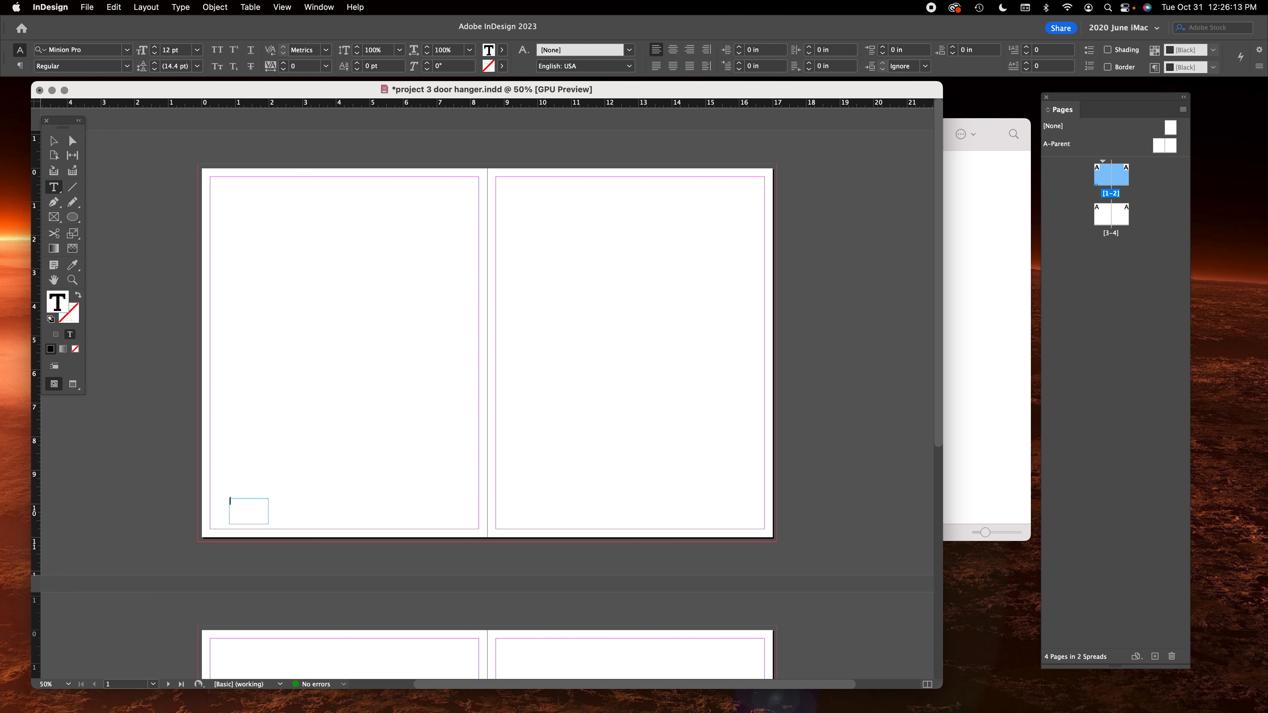
drag(57, 122, 32, 126)
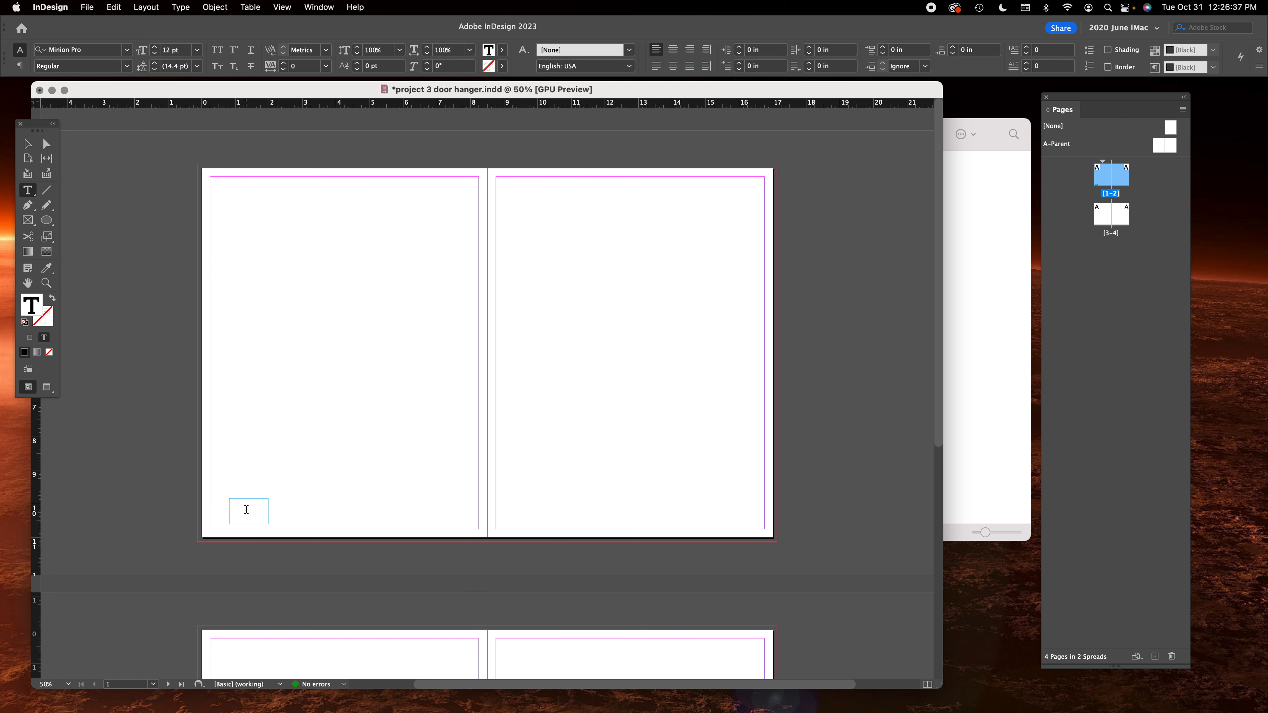
Enter 1 as the page number in the text frame and format it in Helvetica Neue Medium at 19 pt.
text(0)
key(super+a)
click(127, 49)
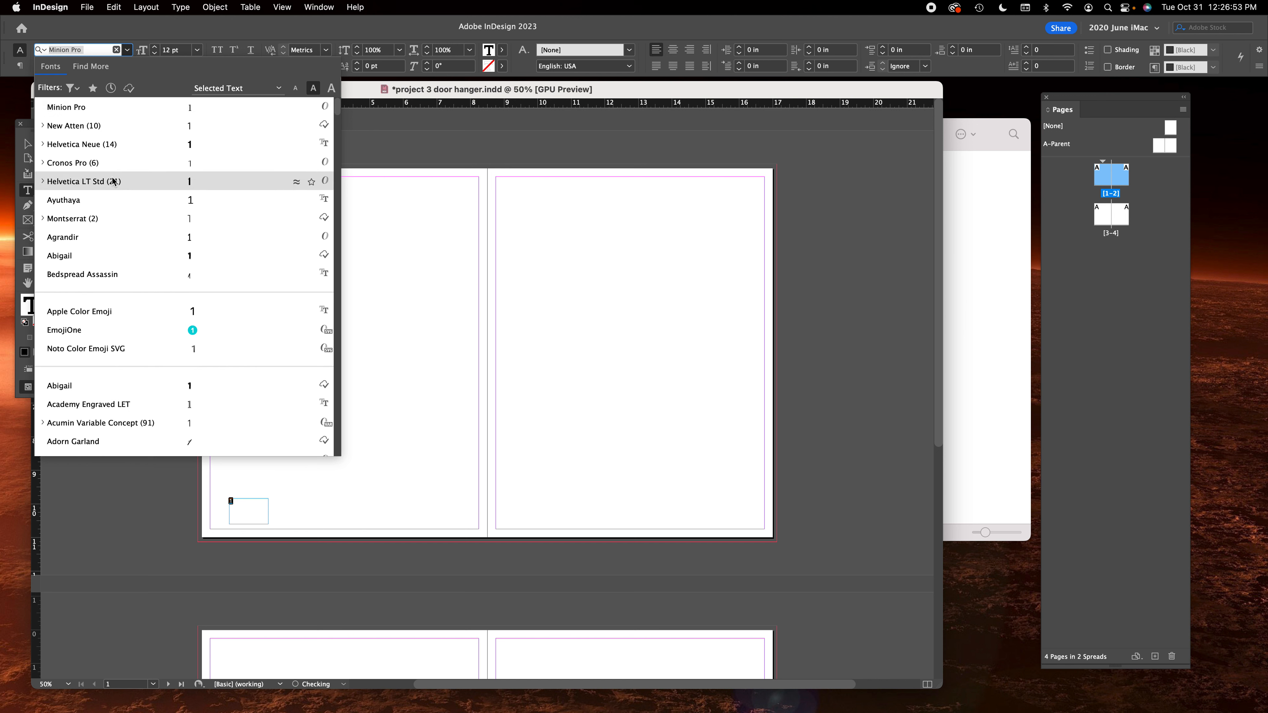
click(109, 145)
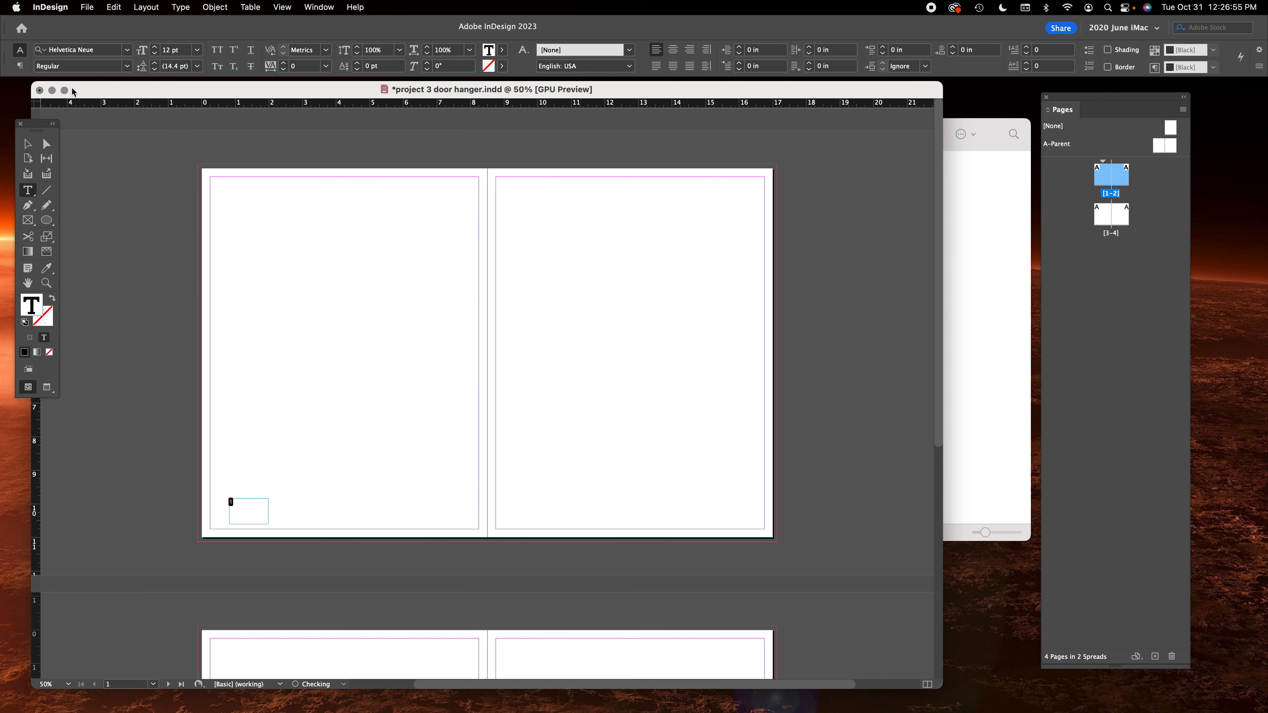
click(127, 66)
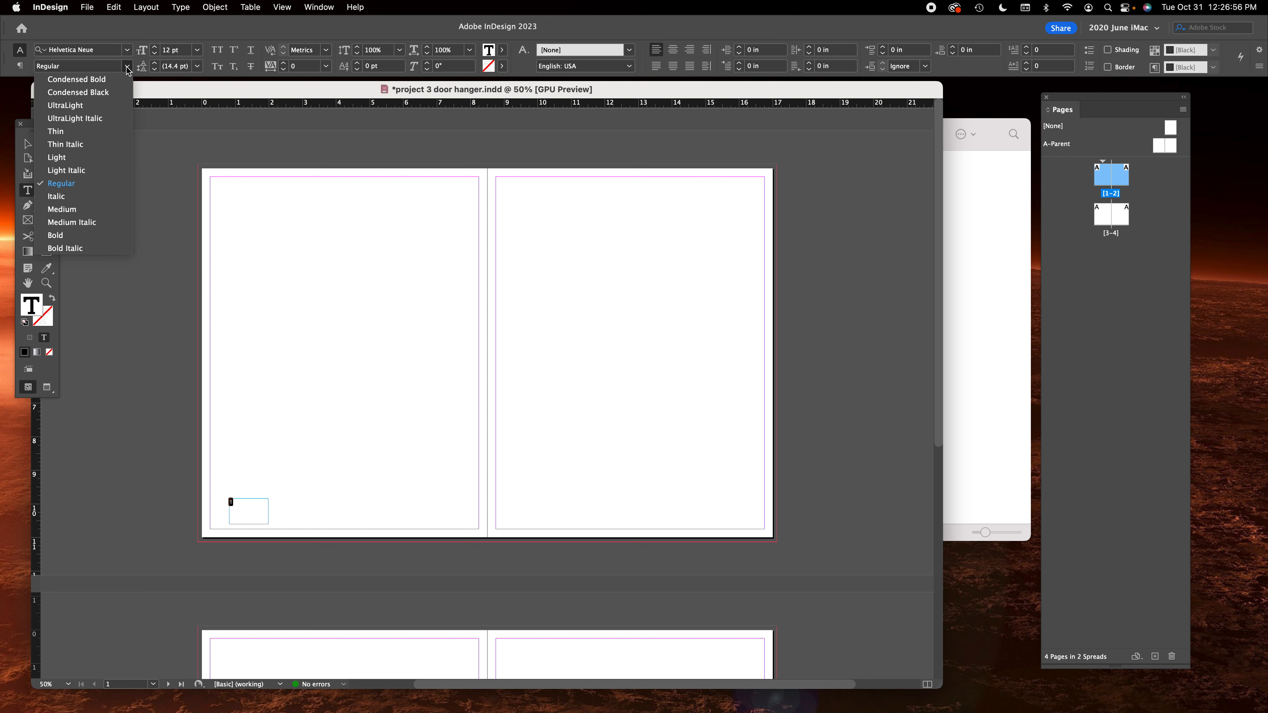
click(94, 209)
click(154, 47)
click(155, 47)
click(154, 47)
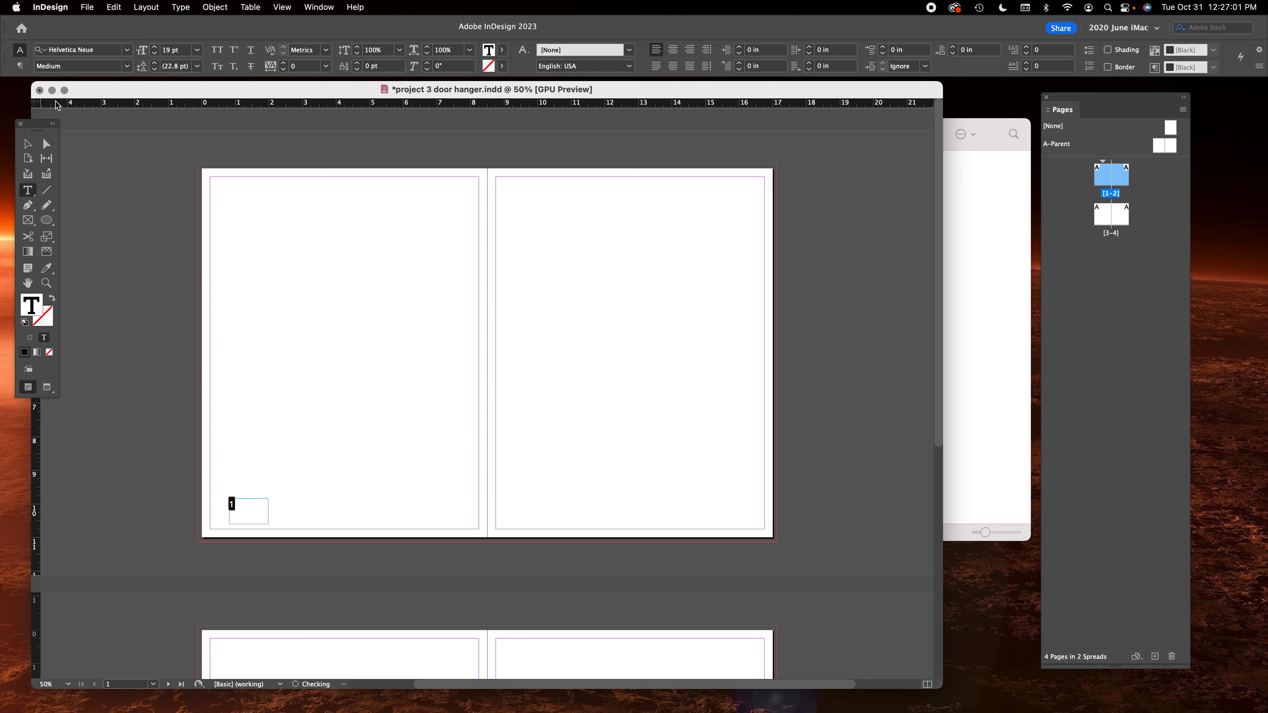
Shorten the page number frame to about 0.52 in high, move it to page 1's lower-left margin corner, and place a copy beside it.
click(28, 144)
drag(253, 511, 282, 518)
click(286, 486)
click(272, 511)
click(278, 510)
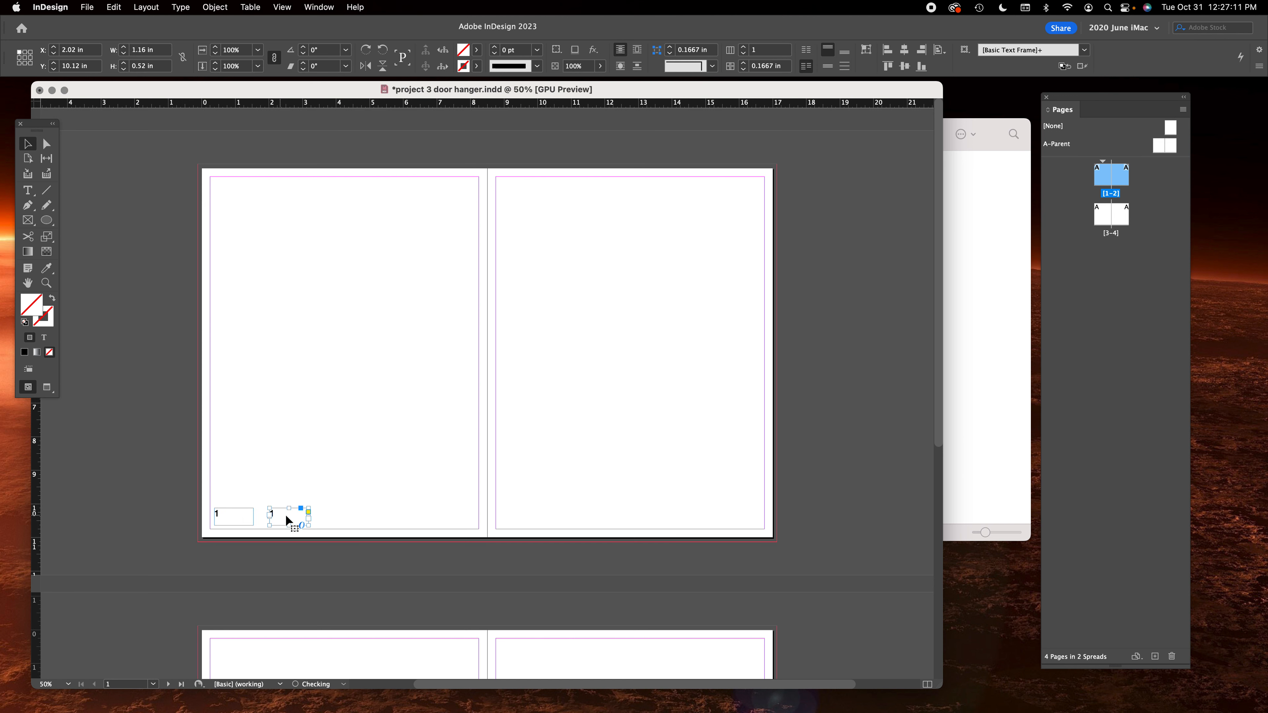
Replace the copied frame's text with "footer for" and widen the frame to about 5.63 in across the bottom of page 1.
double_click(286, 516)
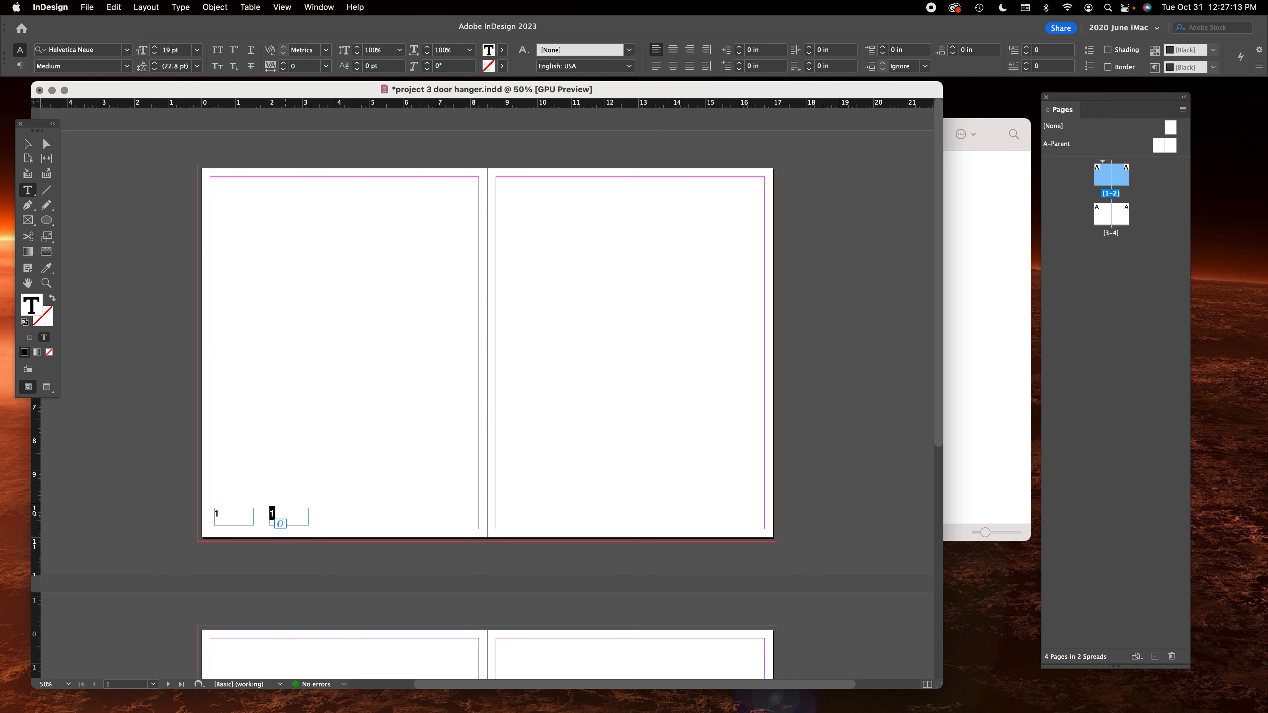
text(footer for)
key(Escape)
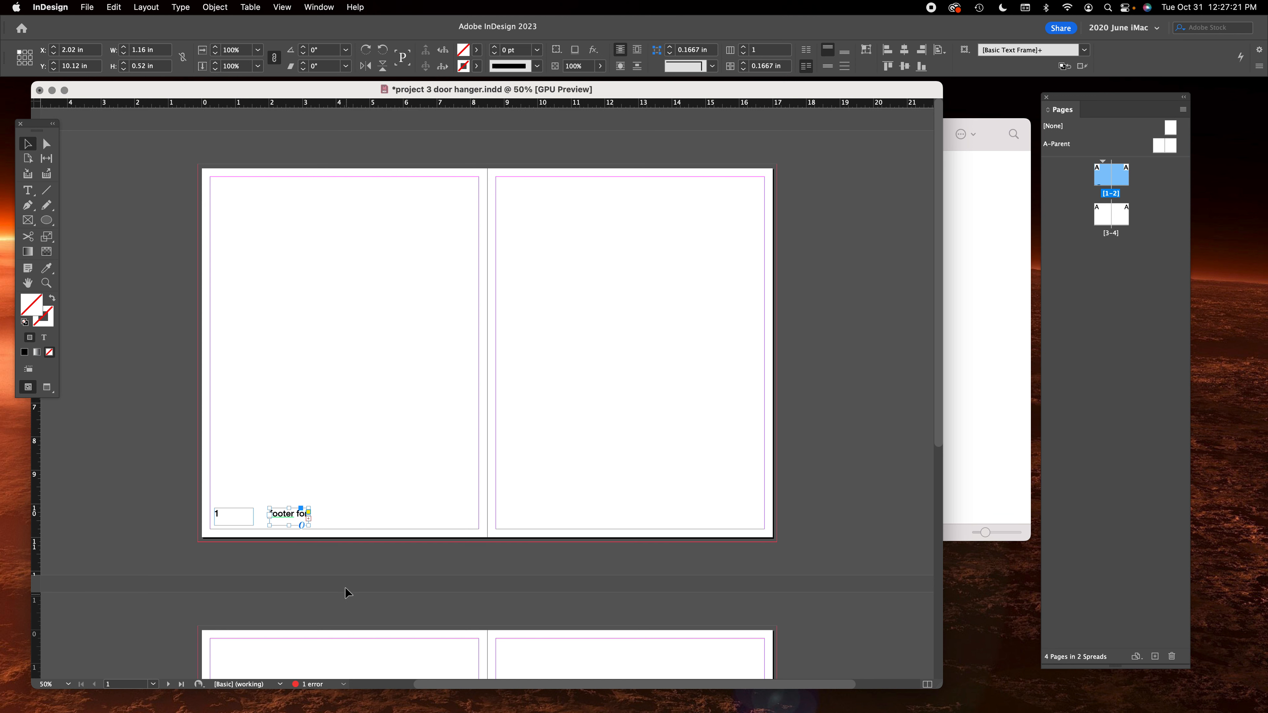
key(super+1)
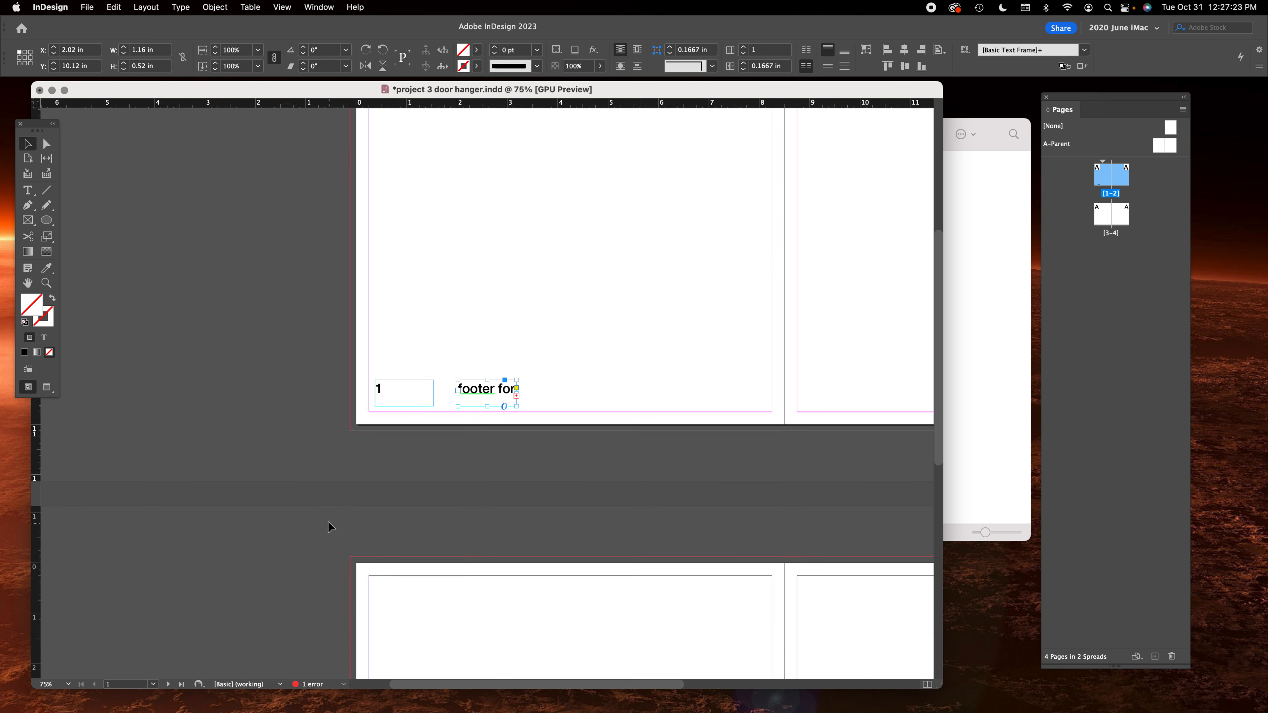
drag(527, 394, 827, 394)
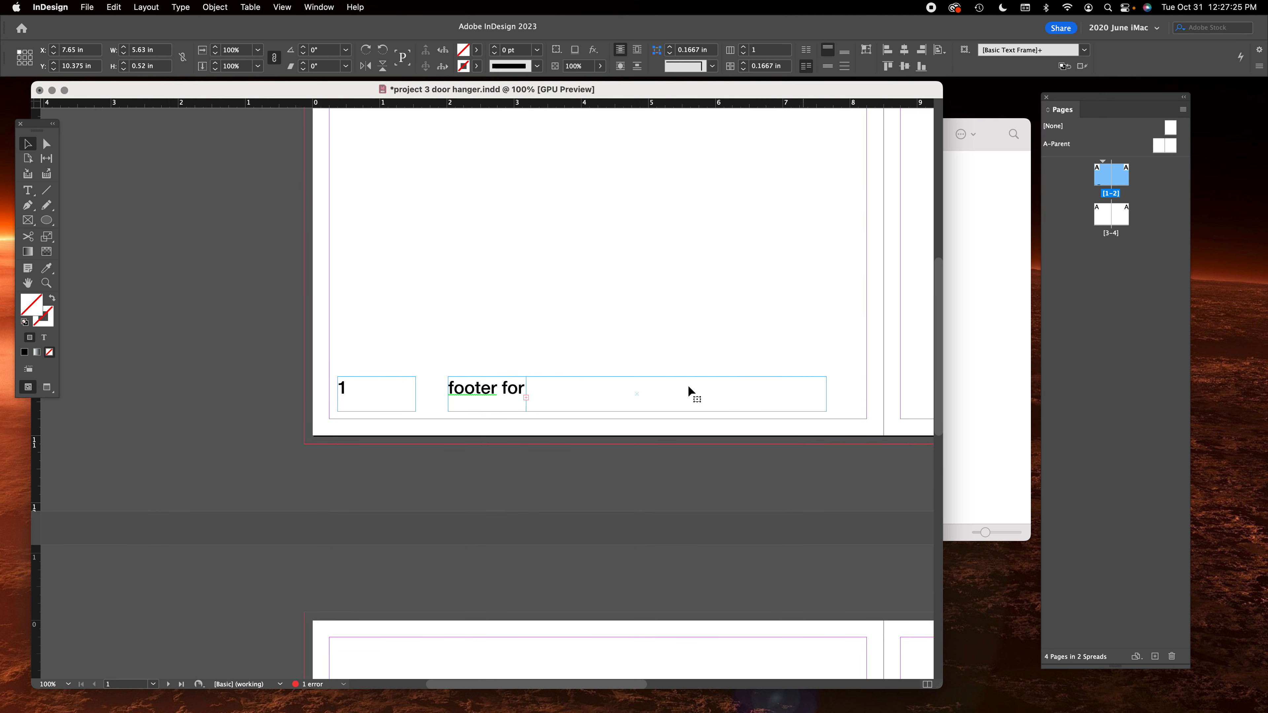
Move the footer frame closer to page 1's number and set its text "footer for project three" to Helvetica Neue Regular at 10 pt.
drag(502, 389, 481, 388)
triple_click(481, 388)
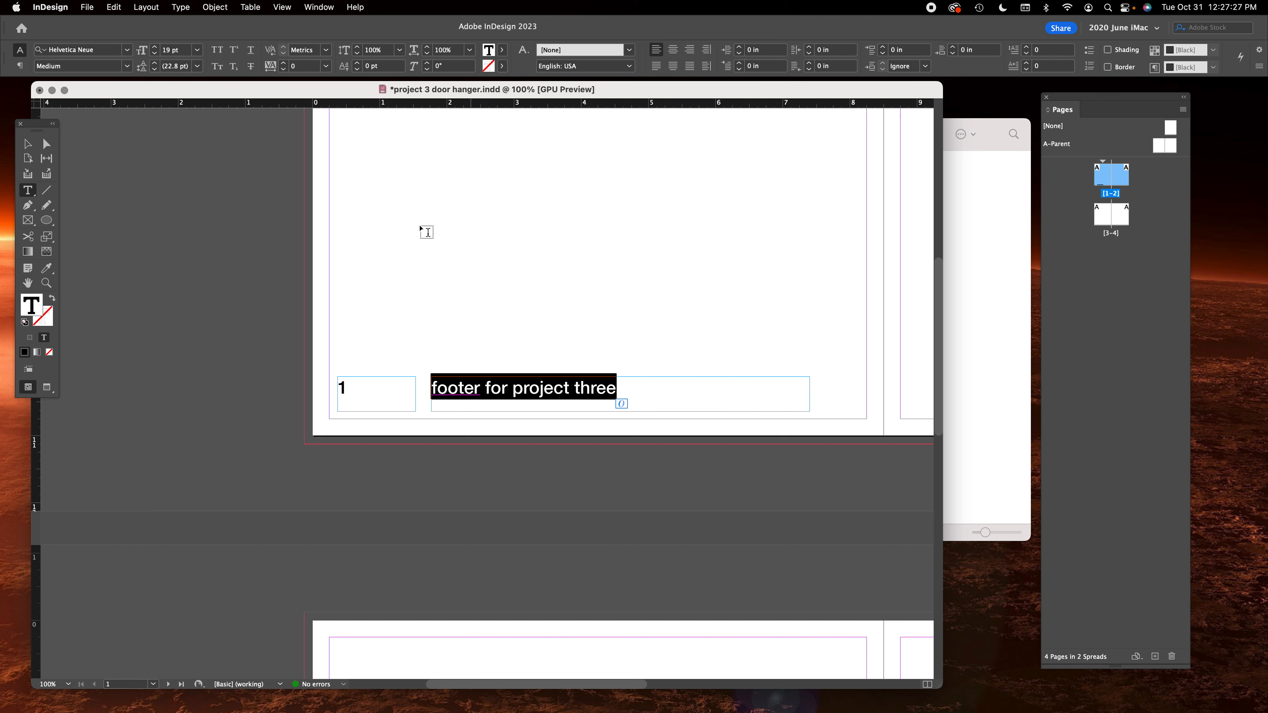
click(155, 53)
click(155, 54)
click(154, 54)
click(155, 53)
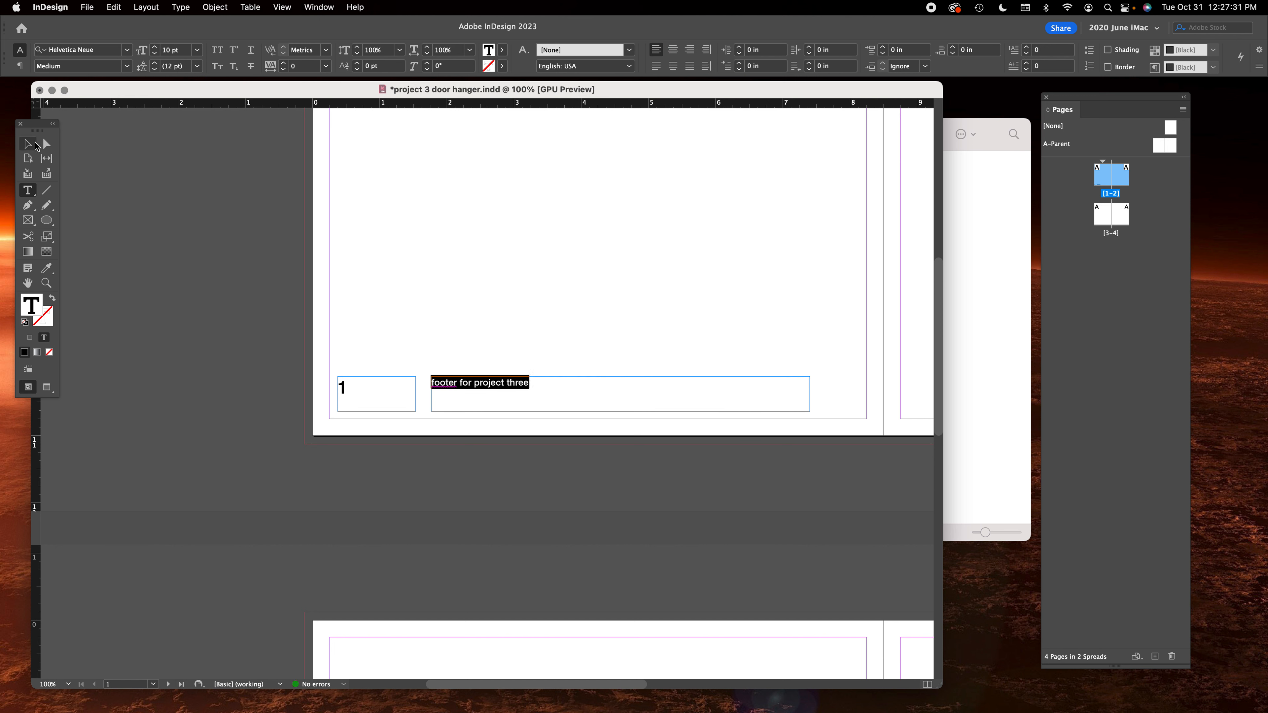
click(128, 72)
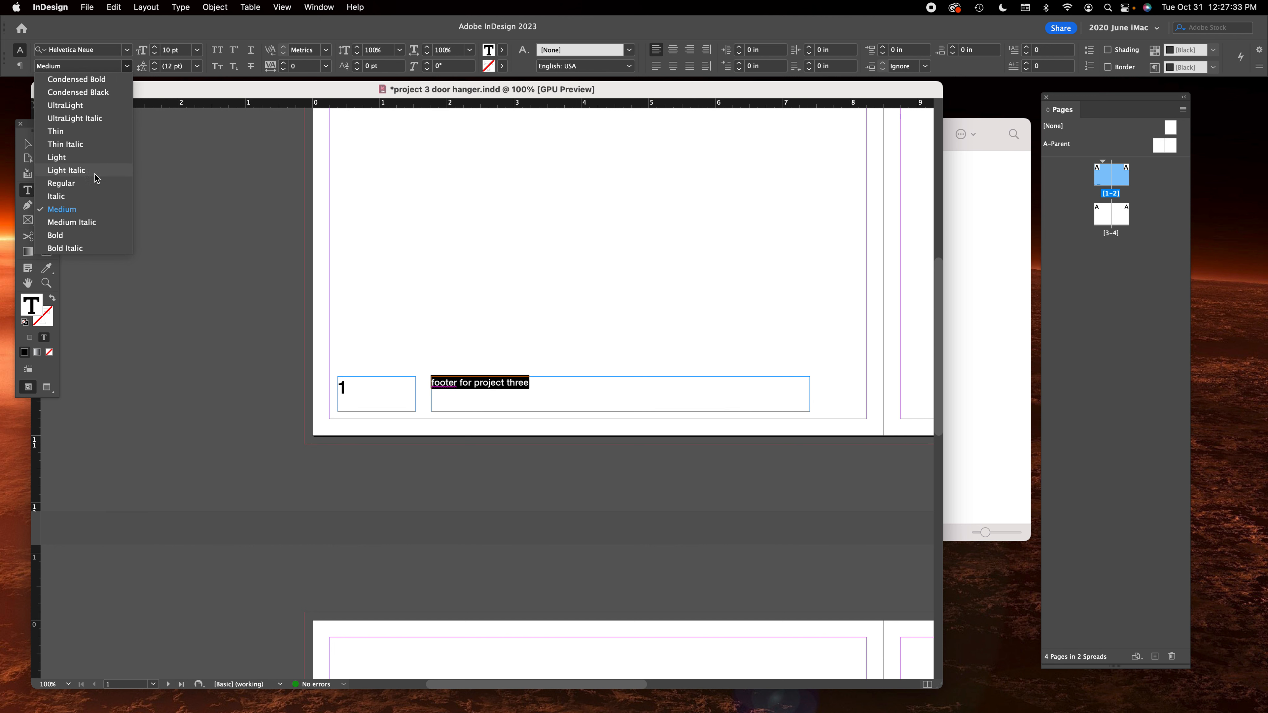
click(102, 183)
click(27, 144)
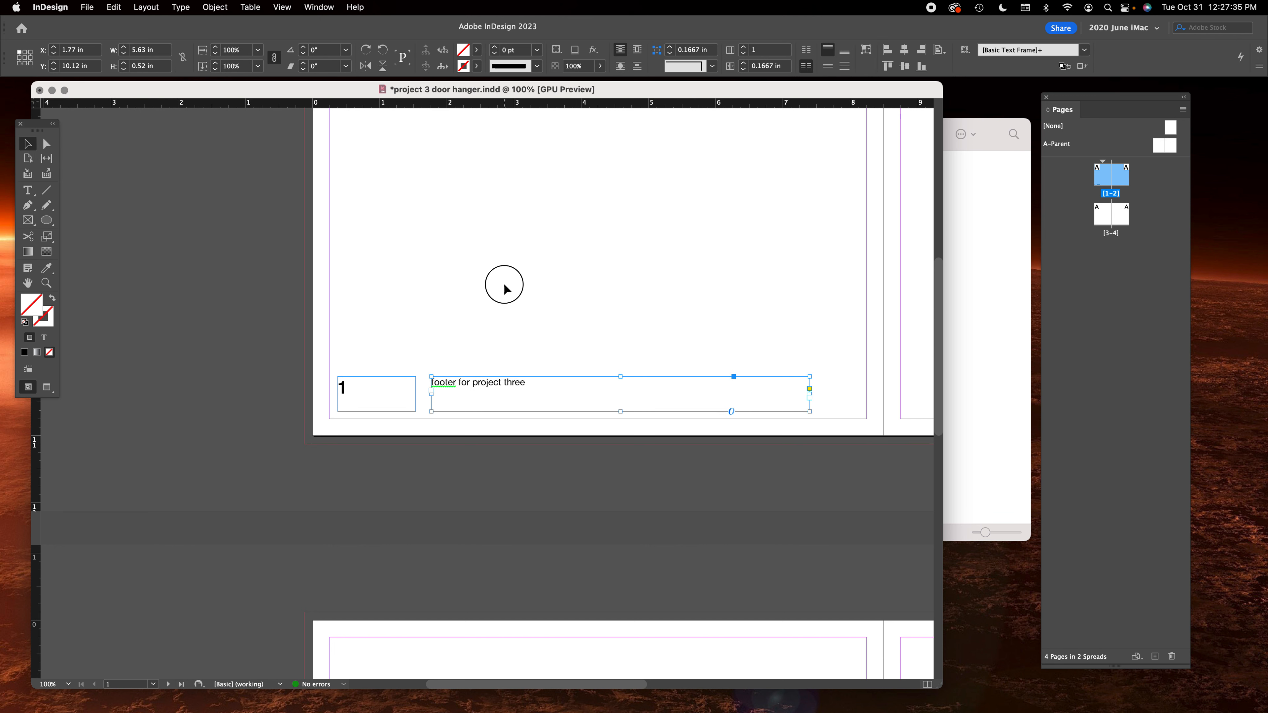
Set the footer frame flush against the page number frame and copy both frames to the lower-left corner of page 2.
click(484, 389)
drag(484, 389, 473, 385)
key(super+minus)
drag(356, 362, 417, 427)
drag(361, 394, 645, 398)
Right-align the copied page number and the footer text on page 2.
double_click(647, 390)
double_click(647, 390)
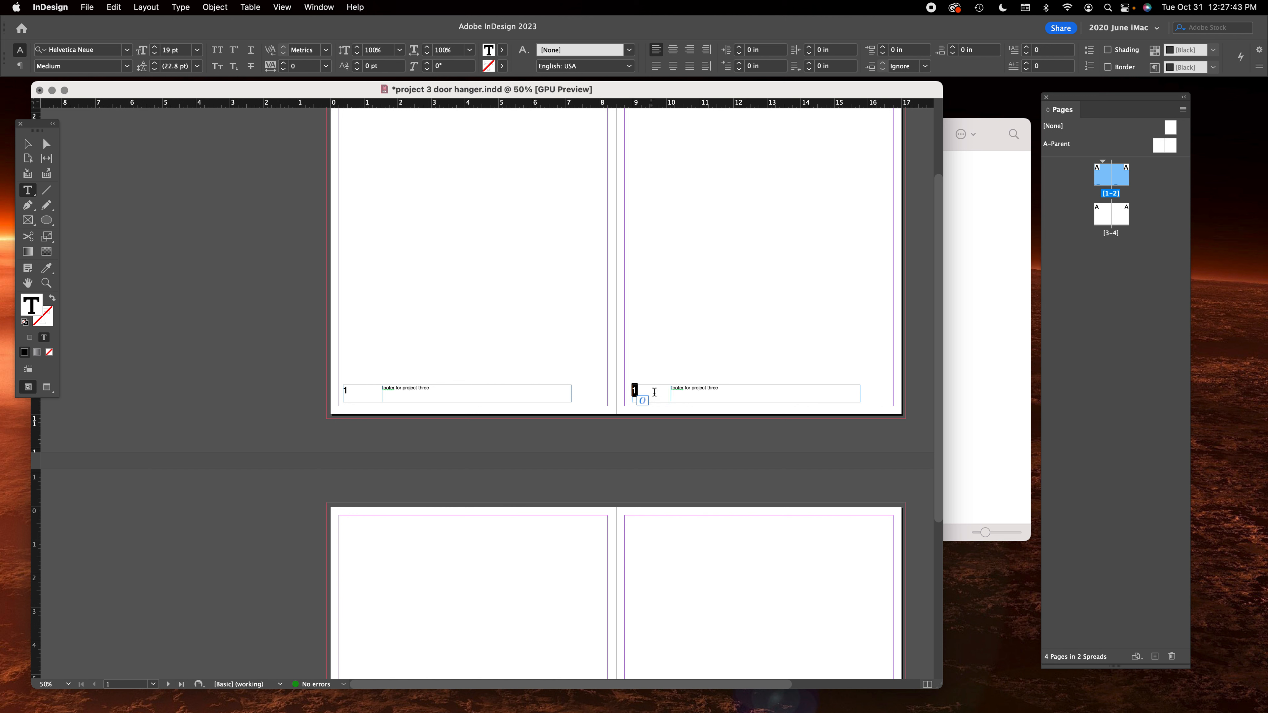
click(689, 50)
triple_click(703, 388)
click(690, 49)
Rearrange page 2's frames so the page number sits in the lower-right margin corner with the footer frame flush on its inner side.
click(27, 144)
click(776, 339)
drag(653, 396, 816, 399)
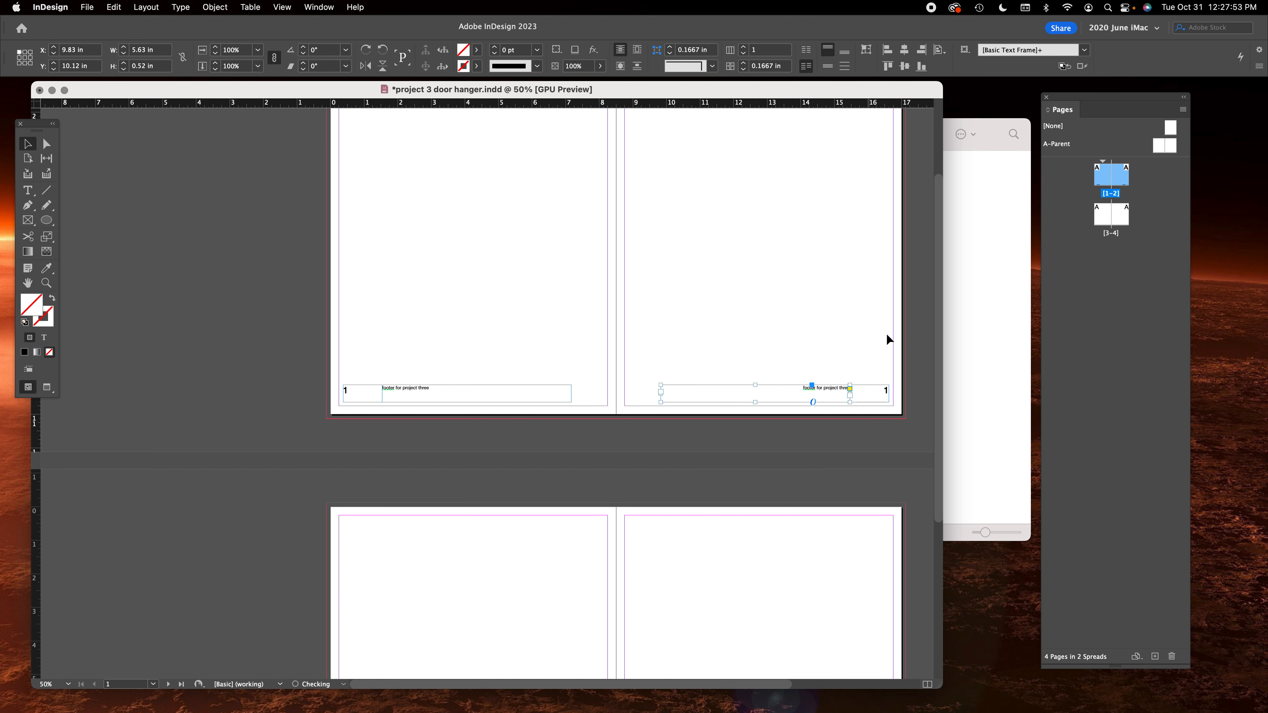
click(778, 331)
click(567, 320)
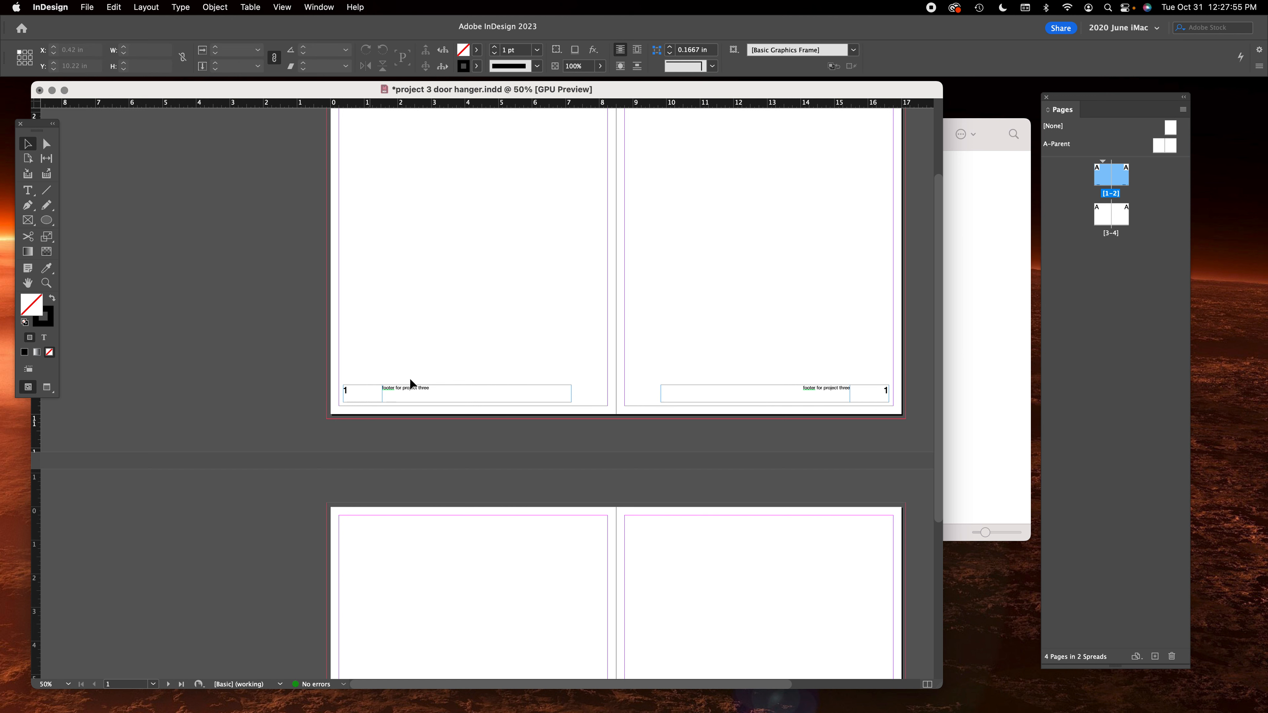
Change the page number text on page 2 to 2.
double_click(884, 391)
drag(883, 393, 896, 393)
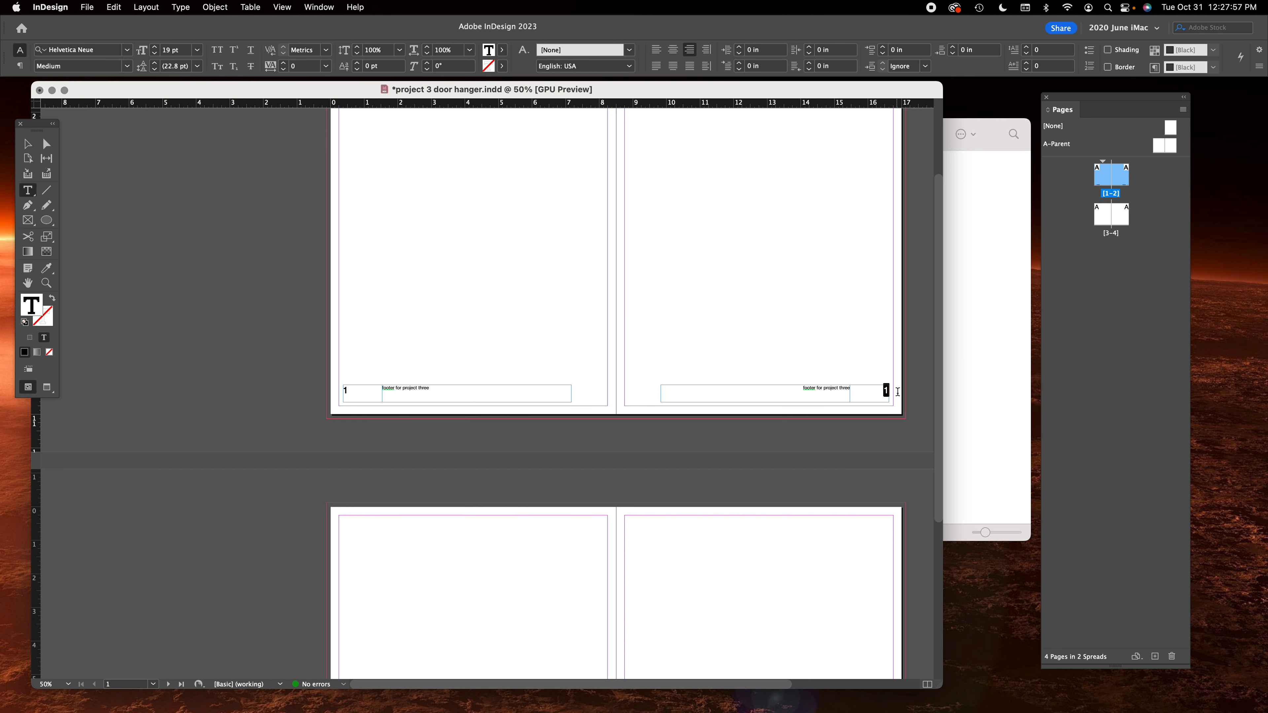
text(2)
click(29, 144)
click(794, 300)
drag(826, 340, 263, 427)
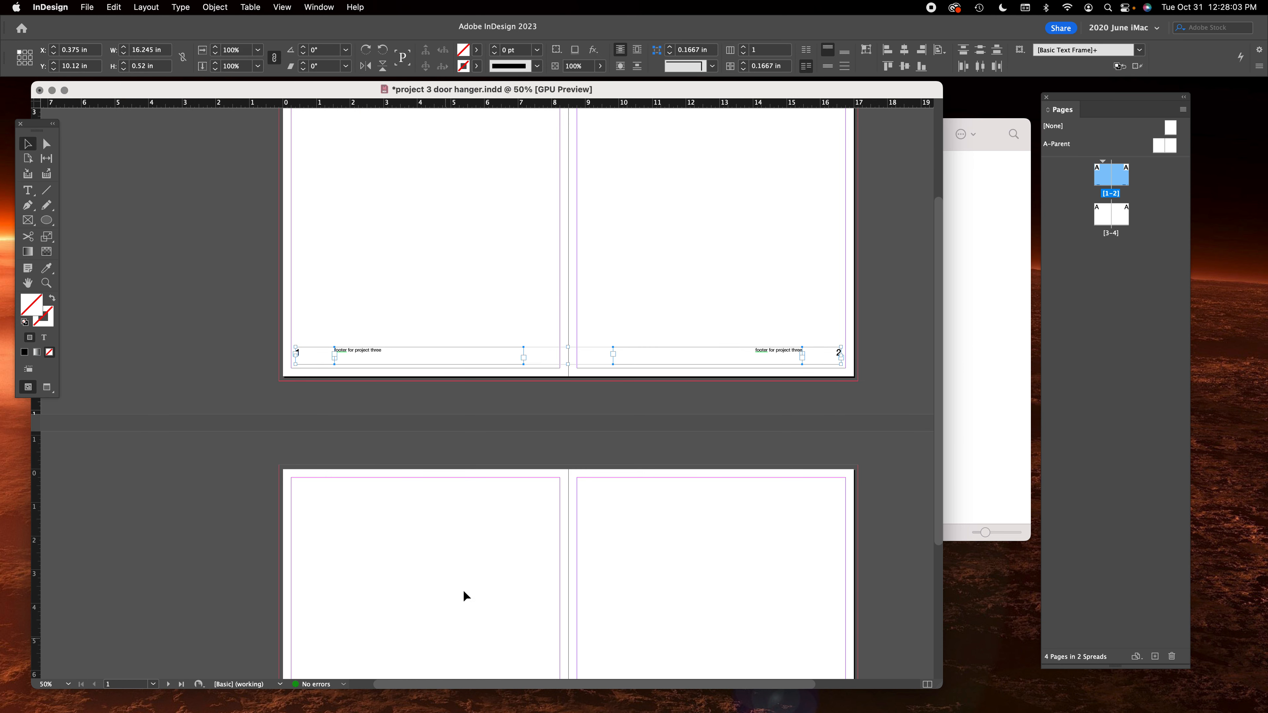
click(479, 564)
scroll(479, 562, down, 5)
scroll(479, 562, up, 3)
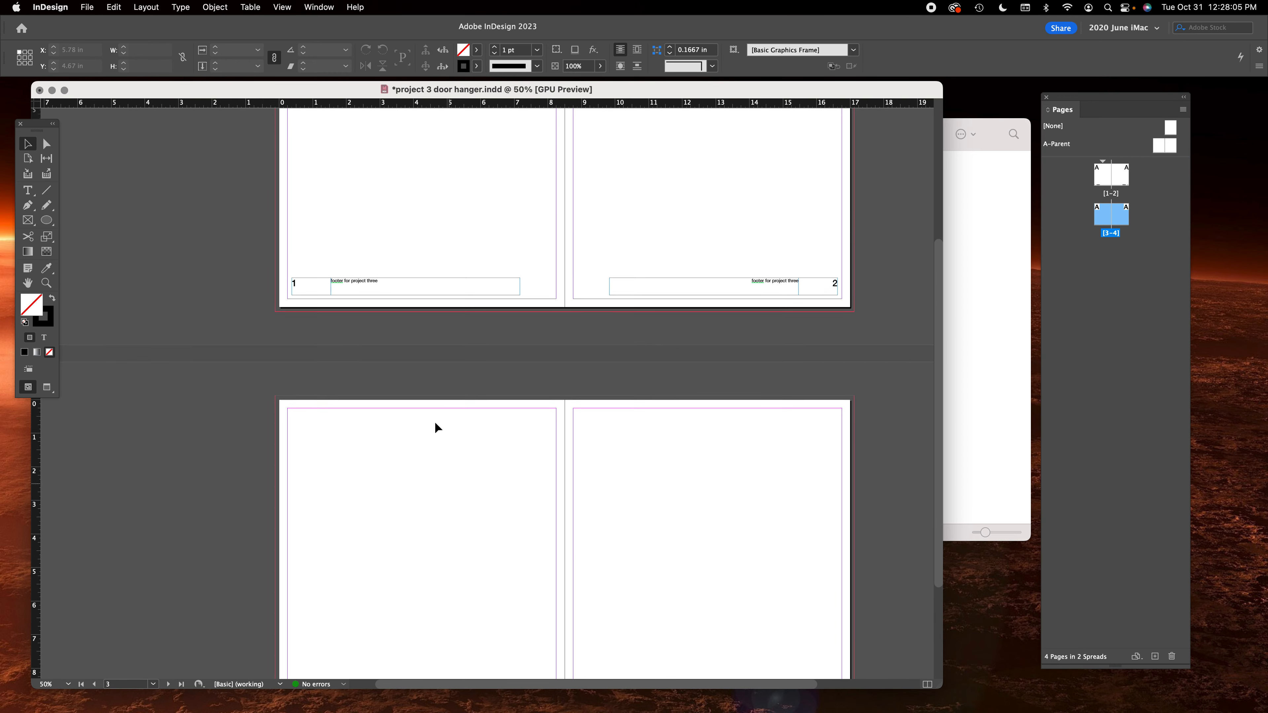
click(580, 241)
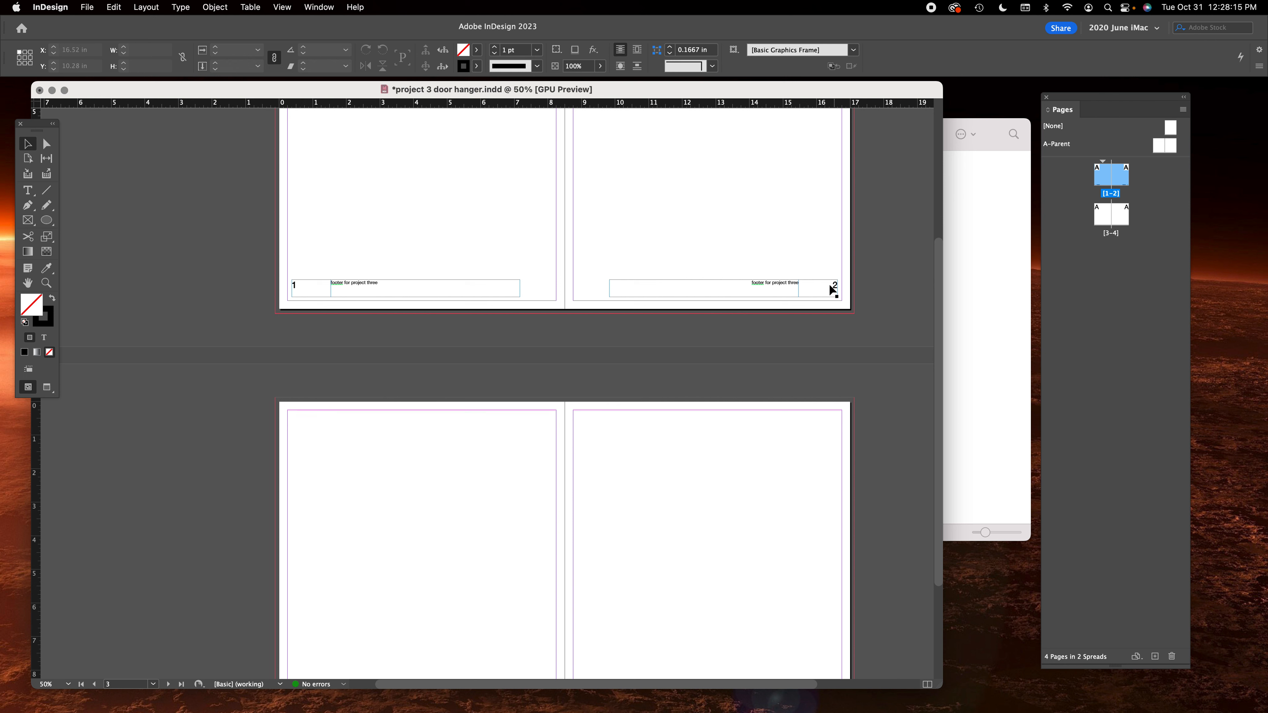
click(1144, 364)
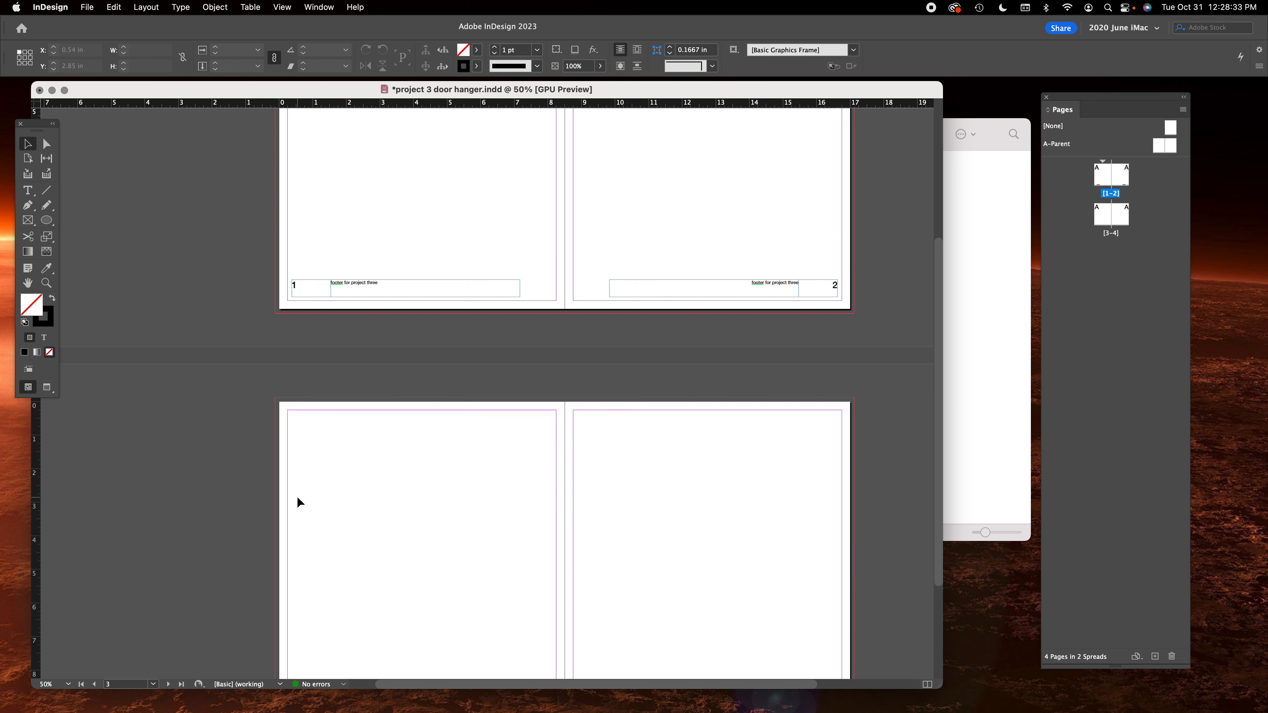
double_click(308, 284)
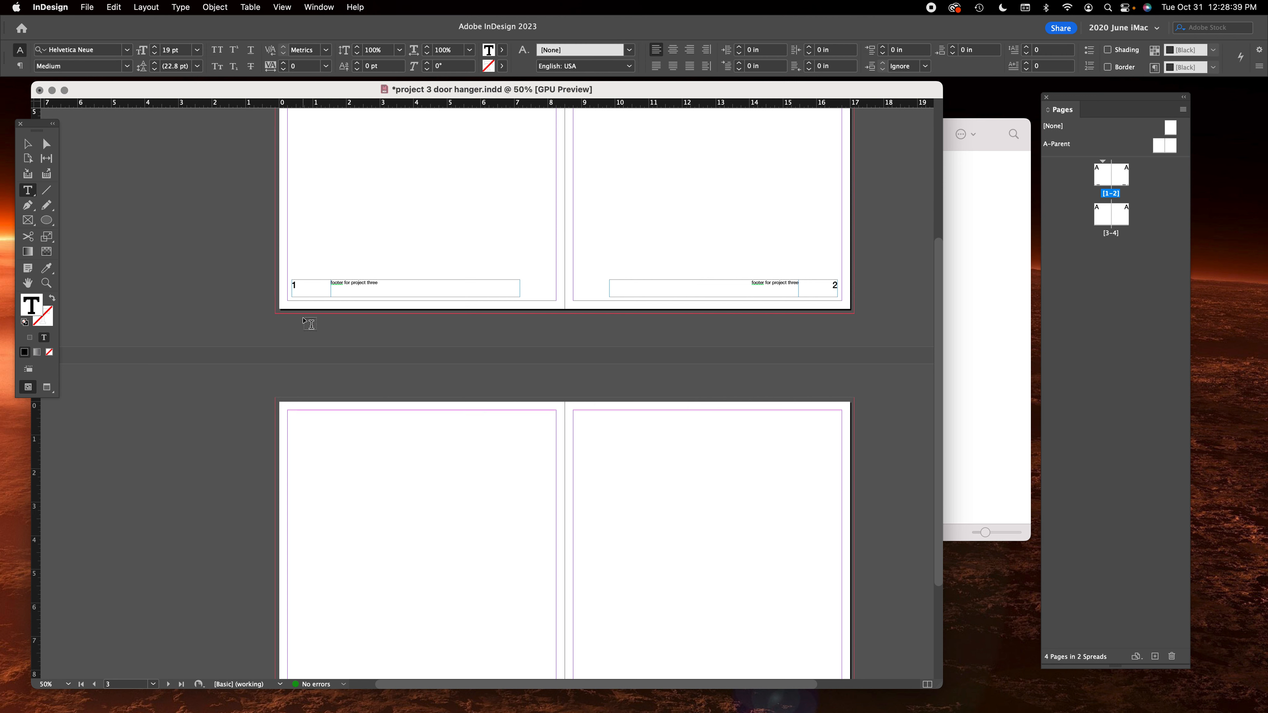
drag(309, 288, 244, 292)
click(753, 282)
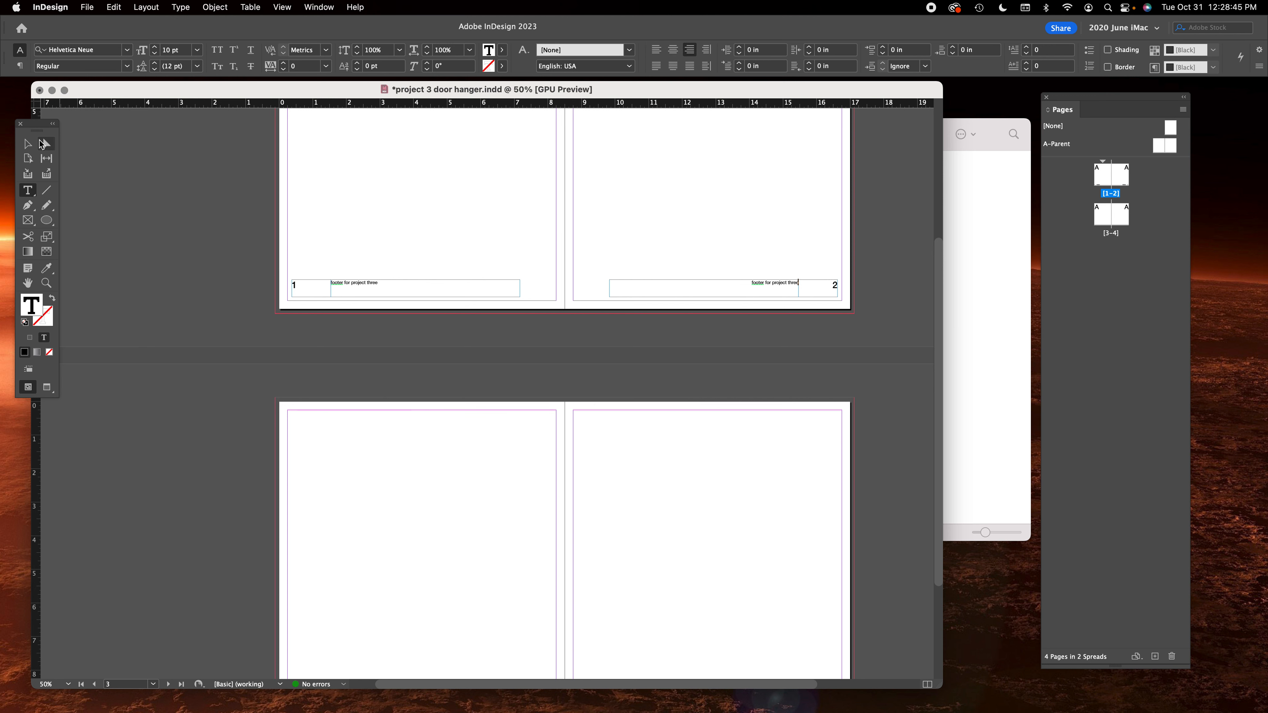
click(28, 144)
click(243, 184)
scroll(410, 229, up, 2)
scroll(410, 229, right, 3)
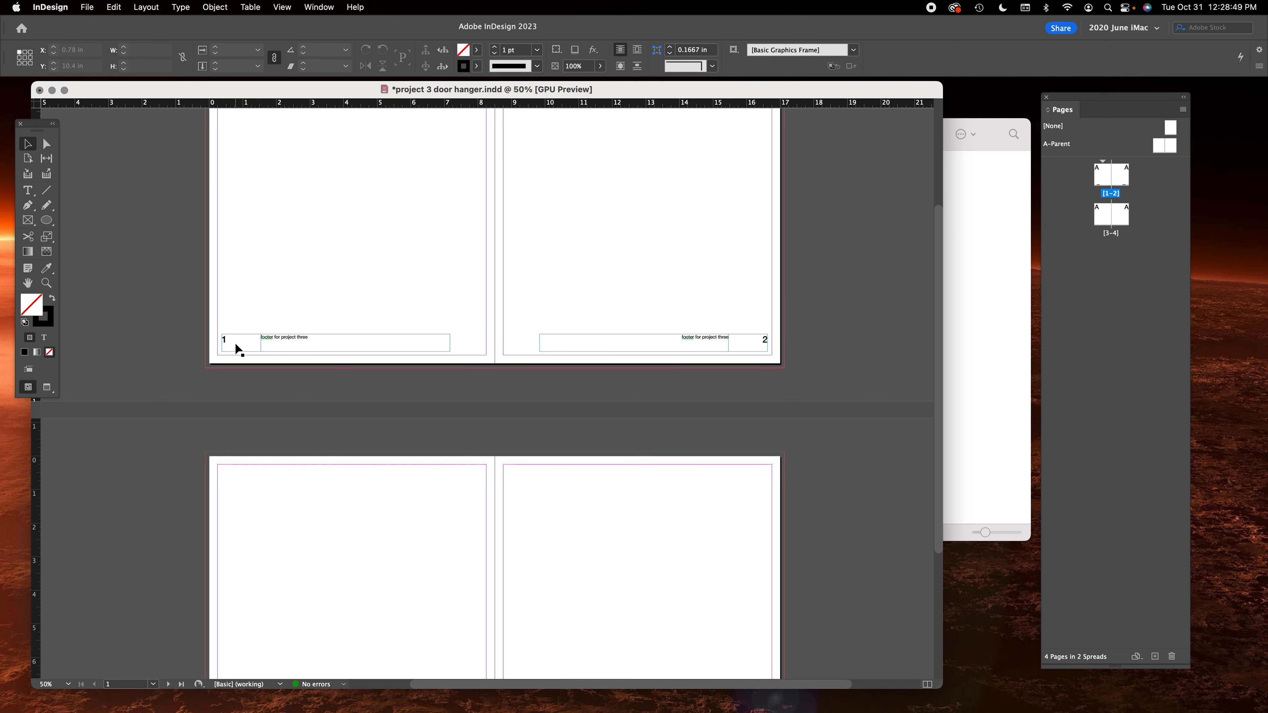
click(339, 300)
click(357, 272)
Replace the typed number on page 1 with a Current Page Number marker.
double_click(240, 343)
click(241, 340)
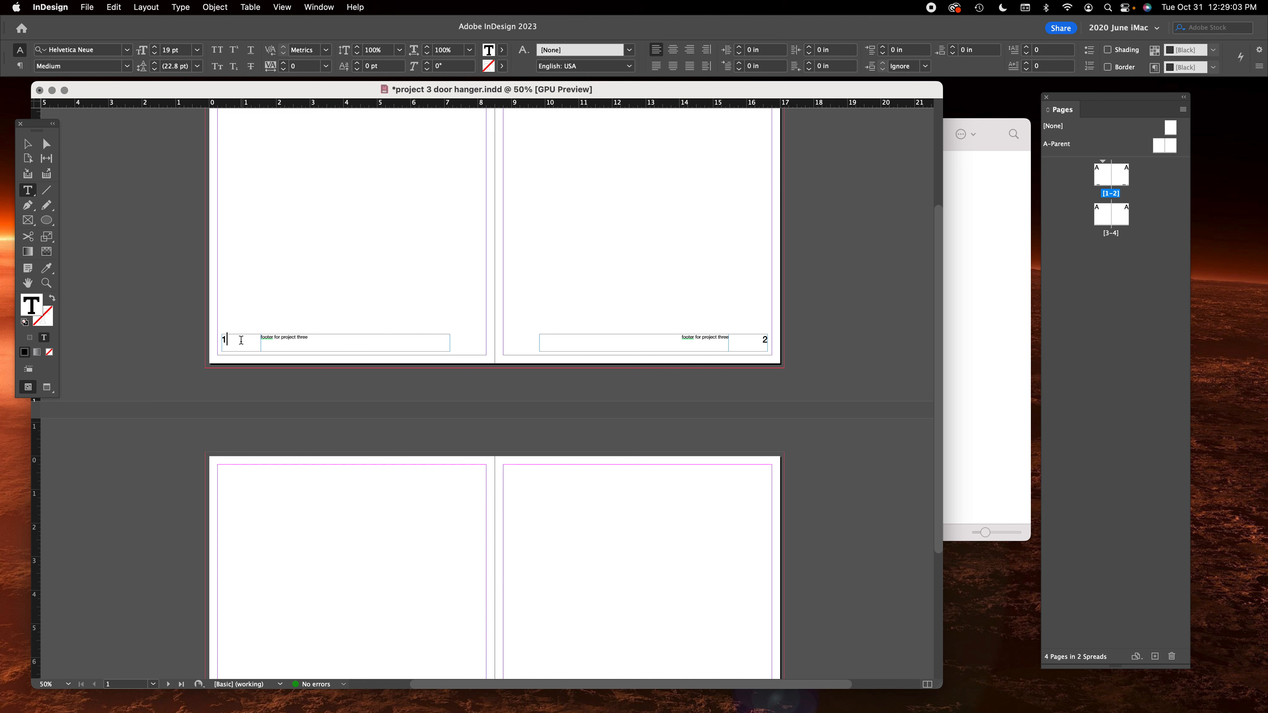
key(BackSpace)
click(179, 7)
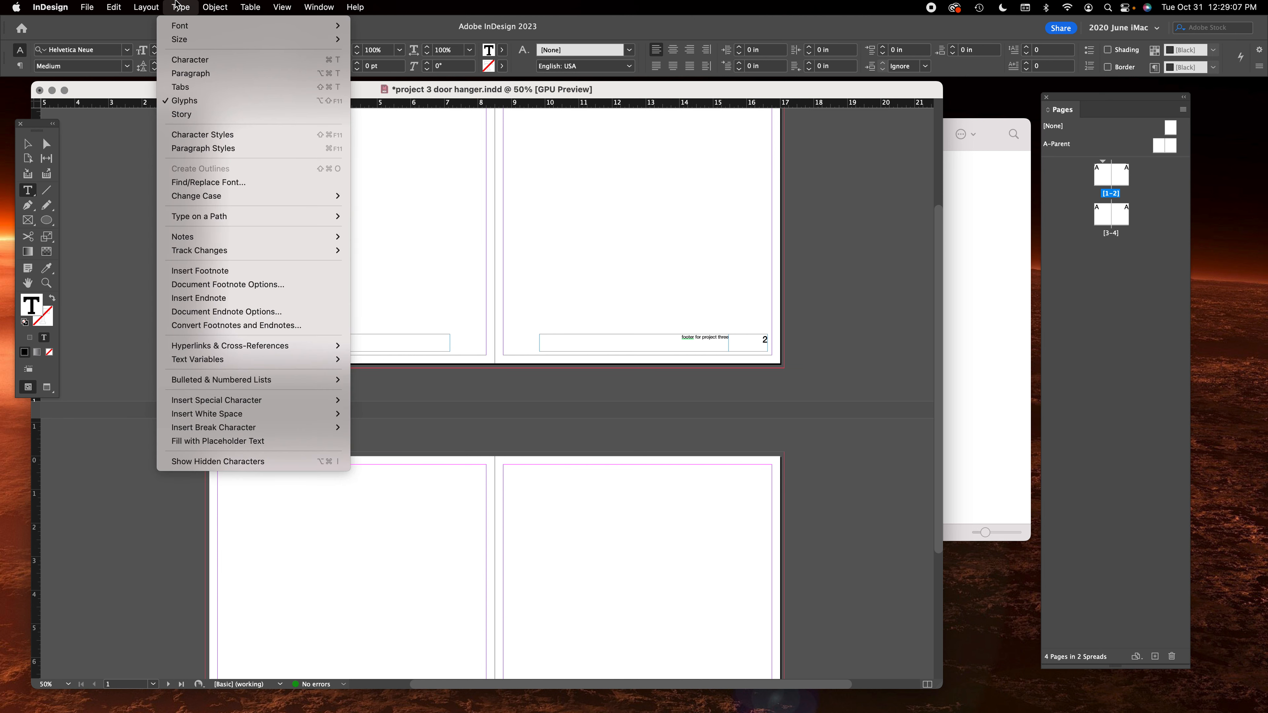
mouse_move(270, 404)
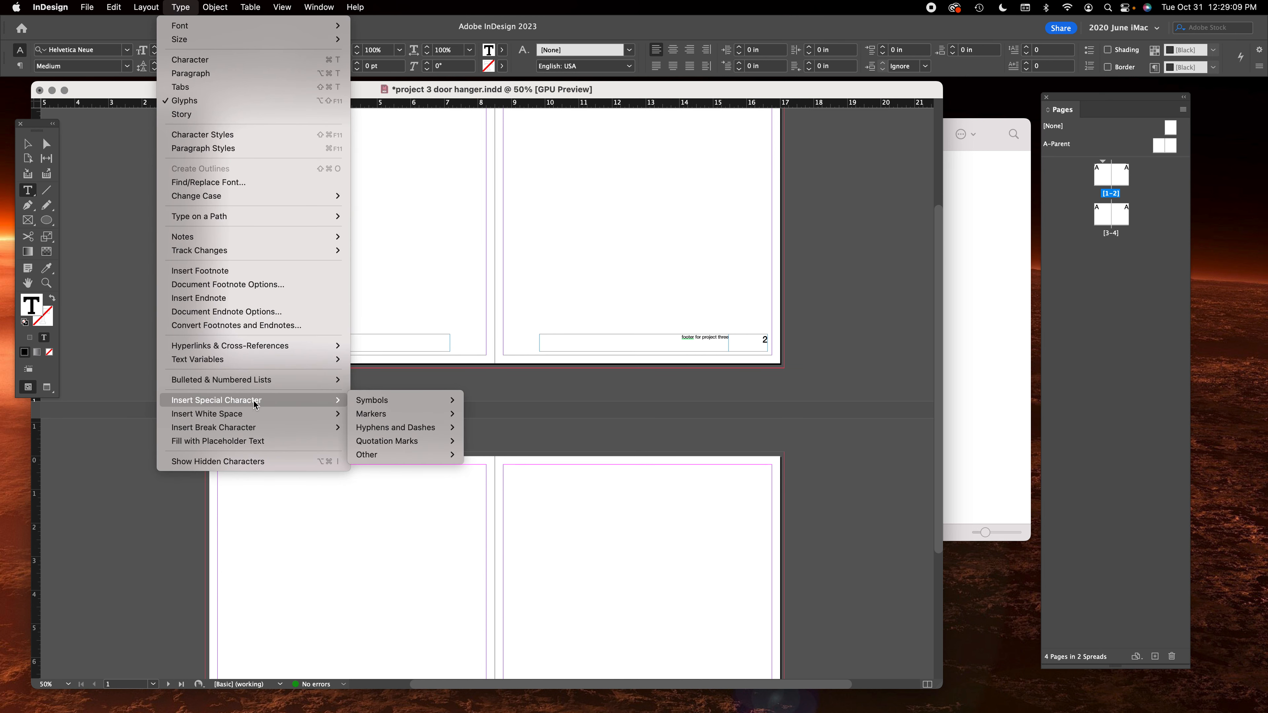
mouse_move(405, 417)
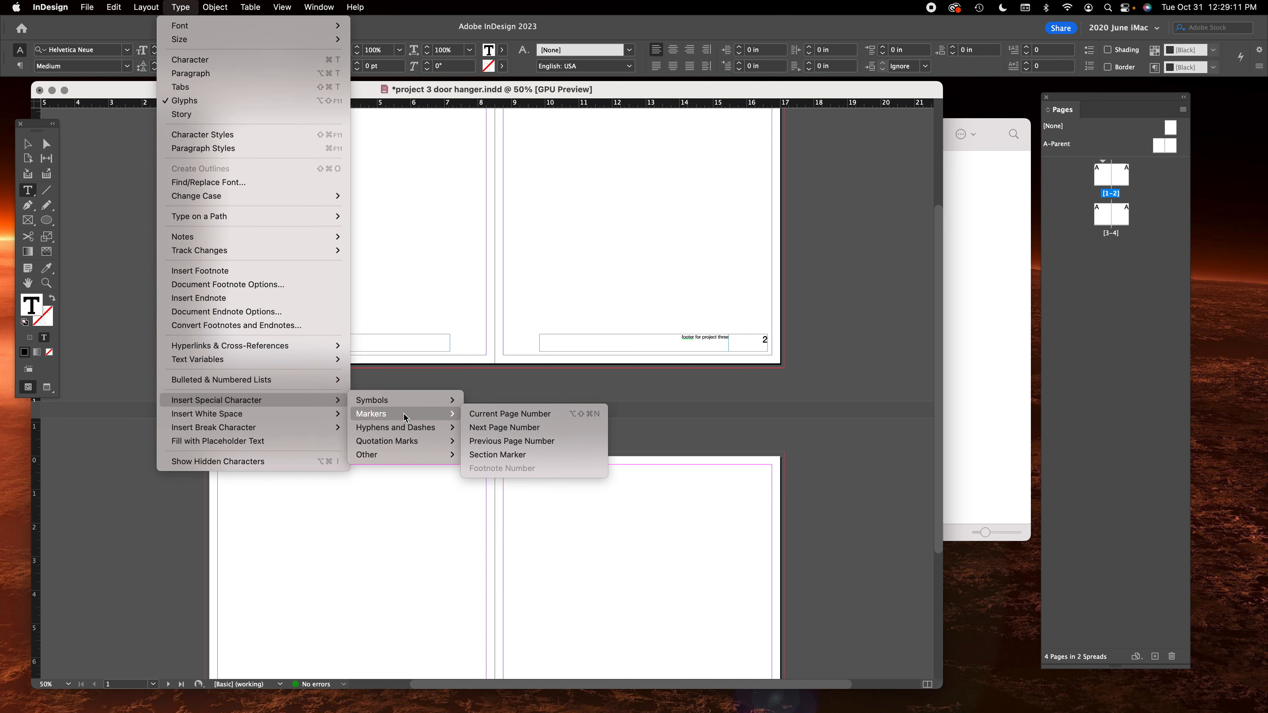
click(539, 417)
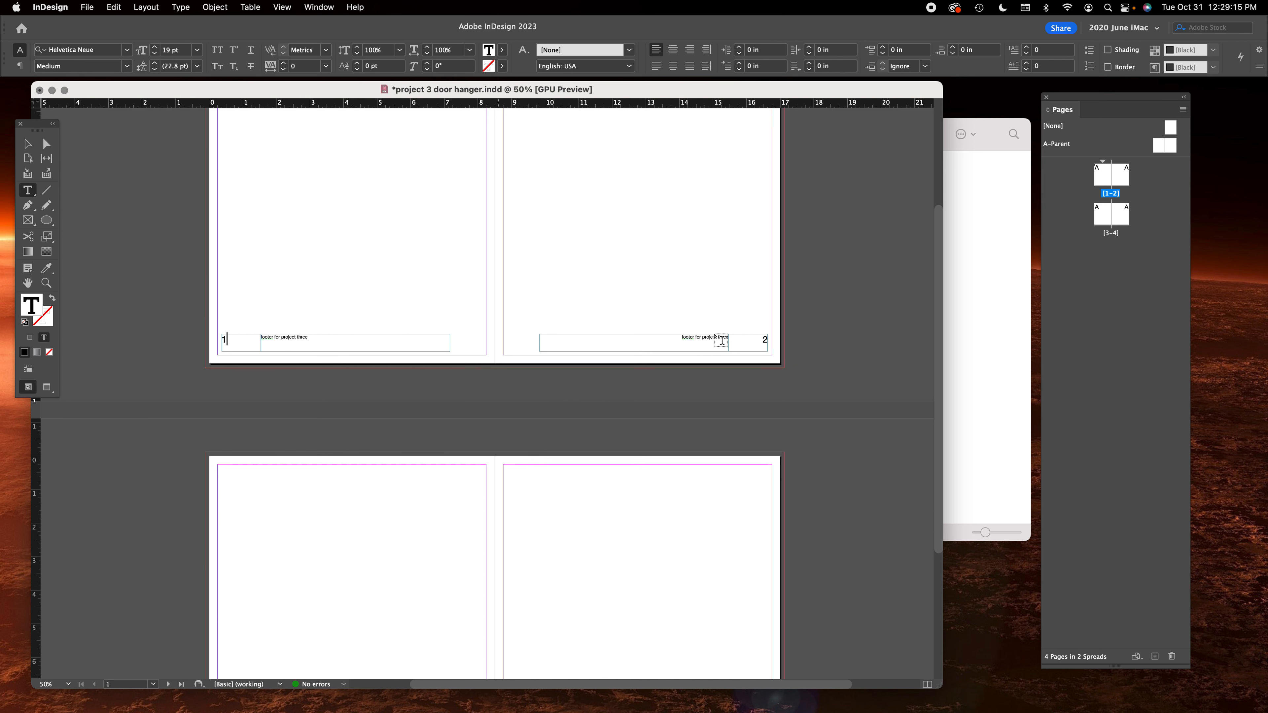
Replace the typed number on page 2 with a Current Page Number marker and deselect the frame.
drag(757, 339, 824, 349)
key(BackSpace)
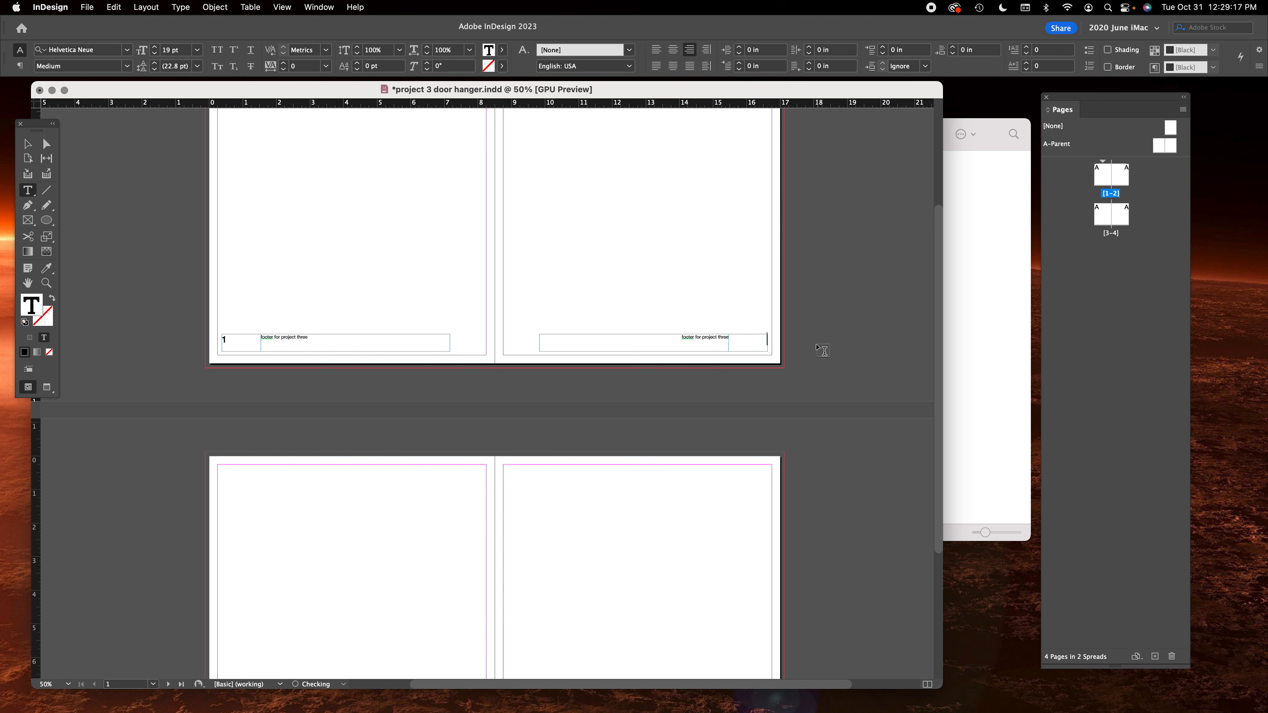
click(190, 6)
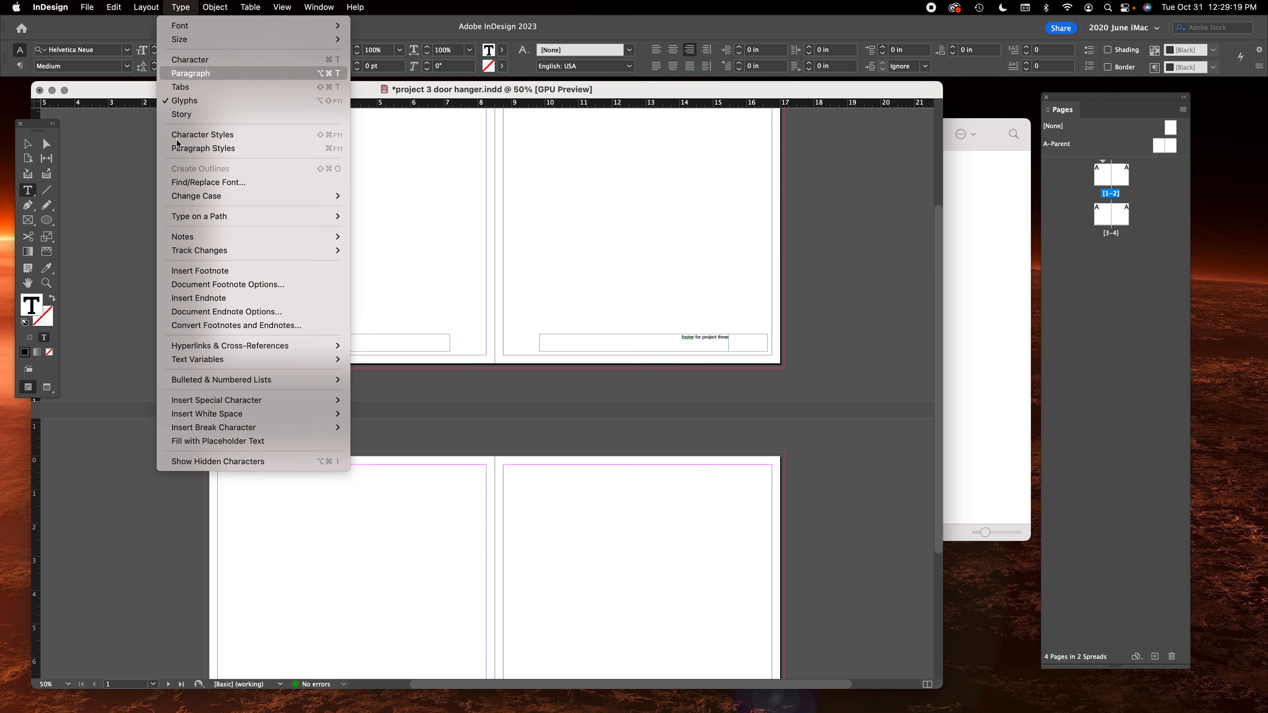
mouse_move(234, 405)
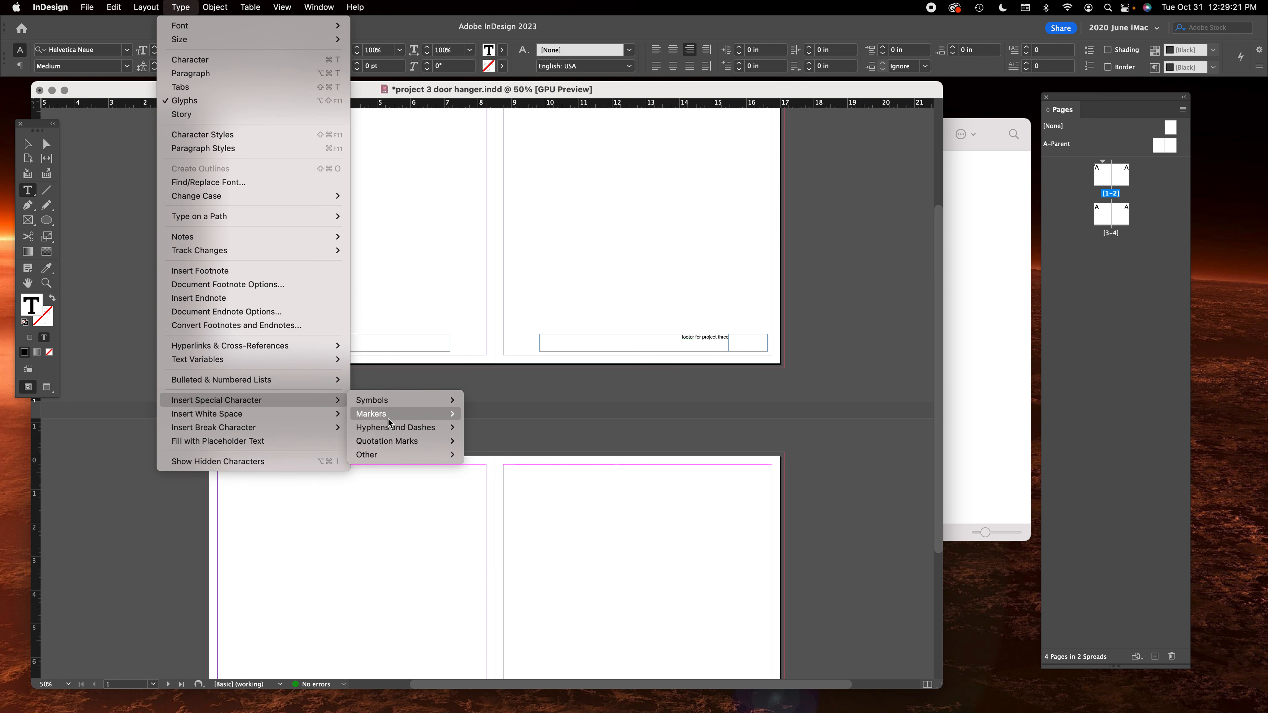
mouse_move(378, 419)
click(503, 415)
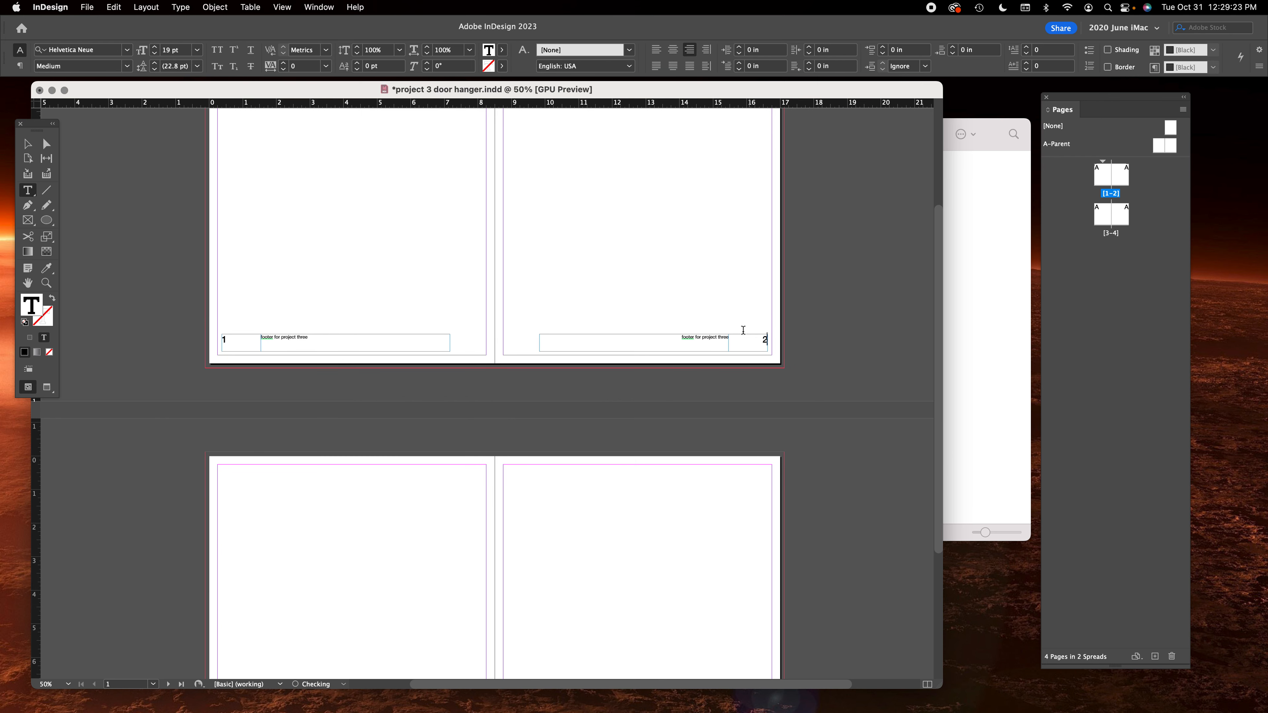
key(Escape)
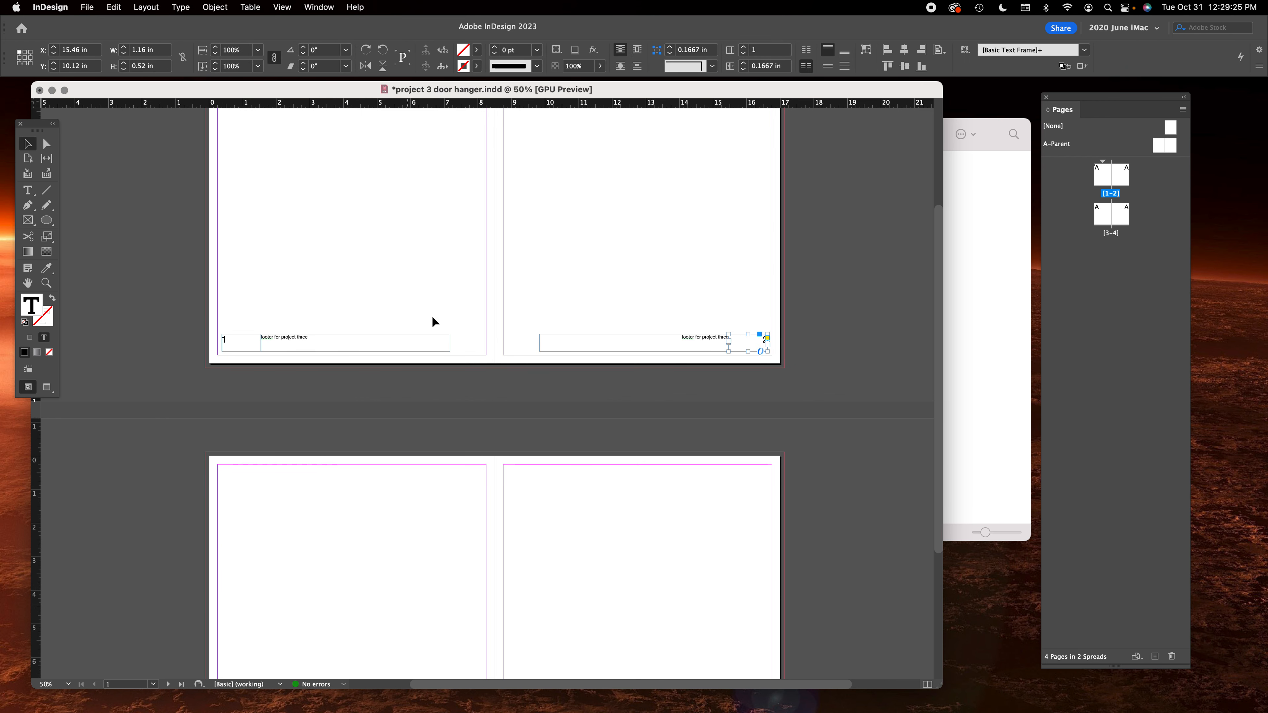
click(425, 314)
Copy the four page number and footer frames from pages 1–2 and paste them in place on pages 3–4.
scroll(463, 404, down, 5)
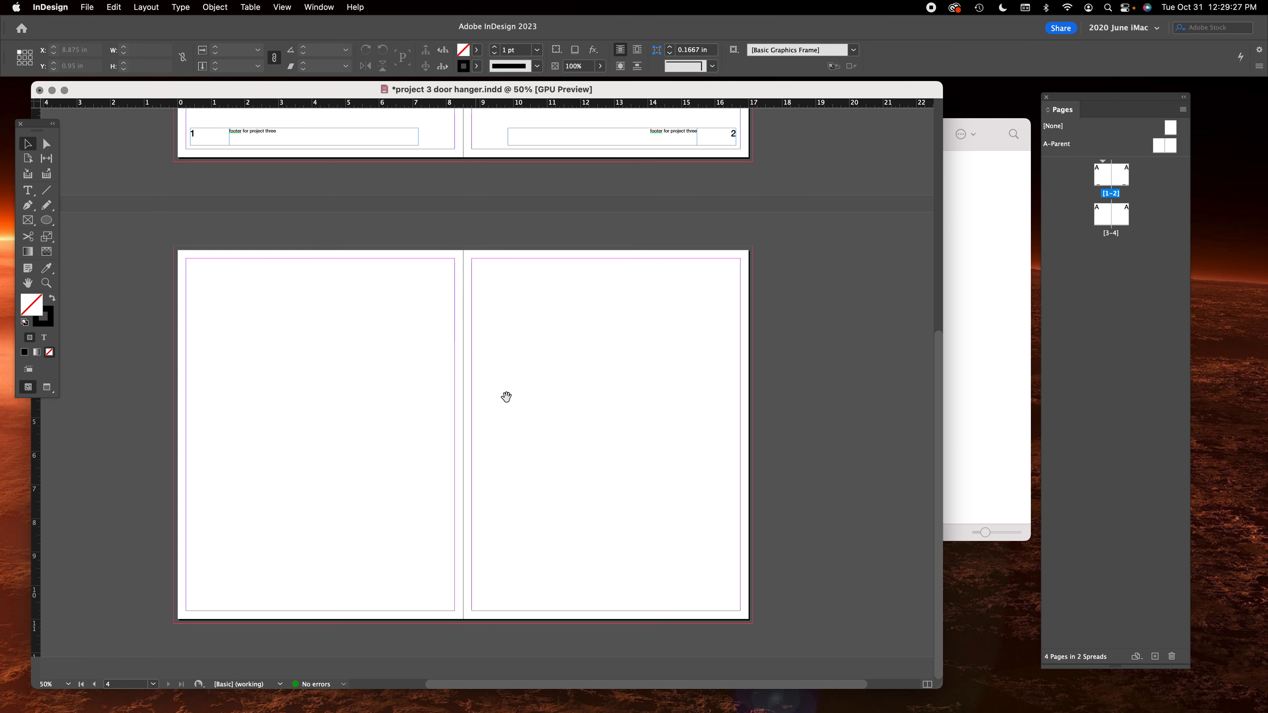
drag(155, 174, 774, 120)
key(super+c)
click(554, 507)
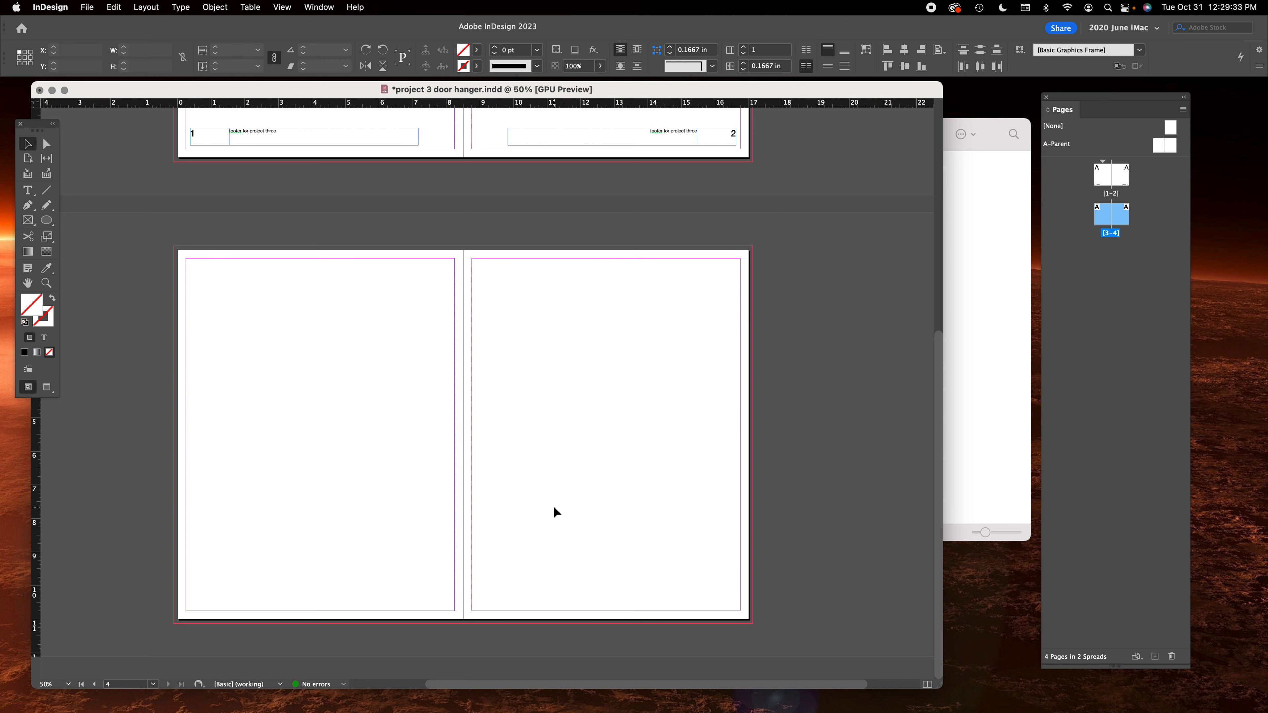
key(alt+shift+super+v)
click(578, 481)
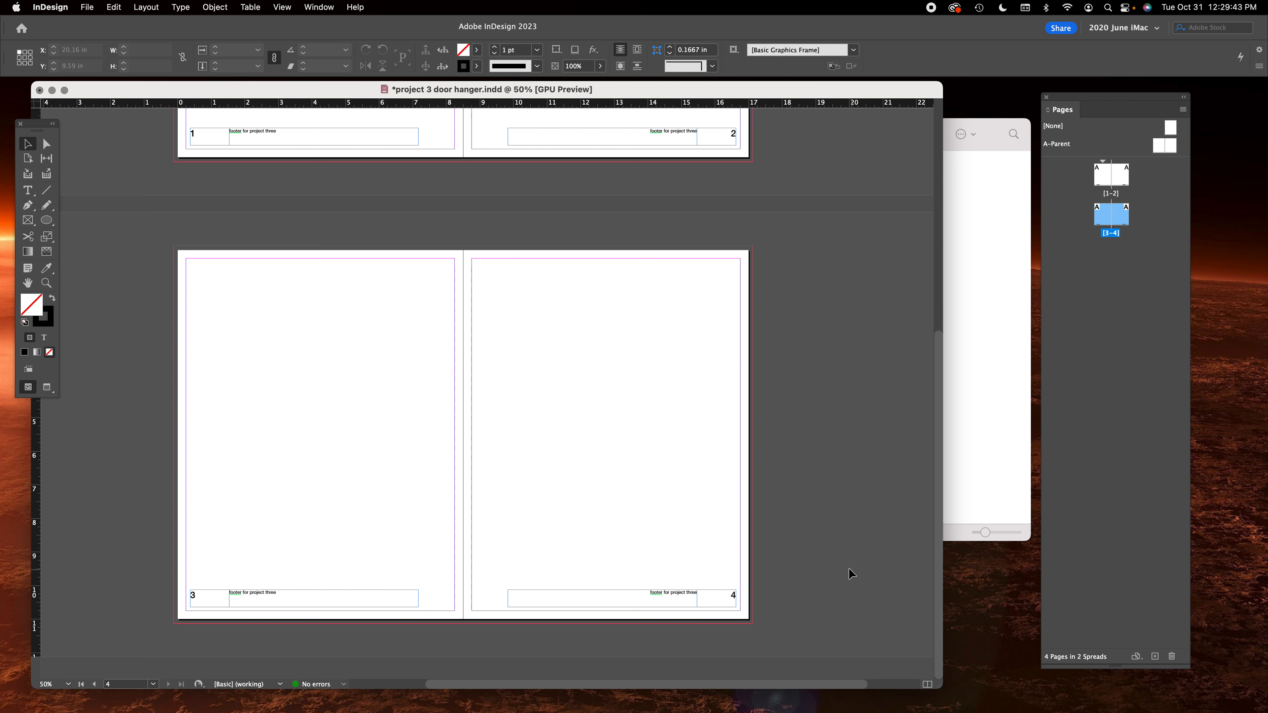
Remove the page number and footer frames from pages 3–4 and from pages 1–2.
drag(776, 563, 103, 633)
key(Delete)
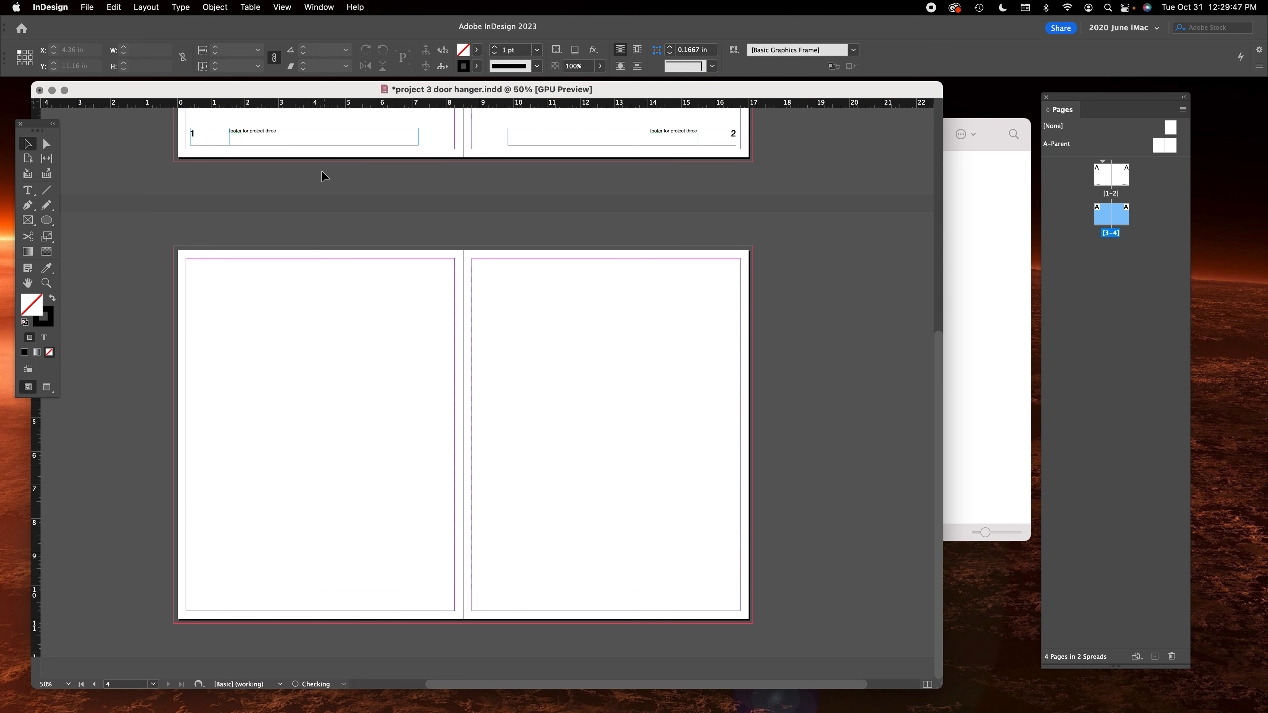
scroll(321, 170, up, 3)
drag(155, 214, 821, 312)
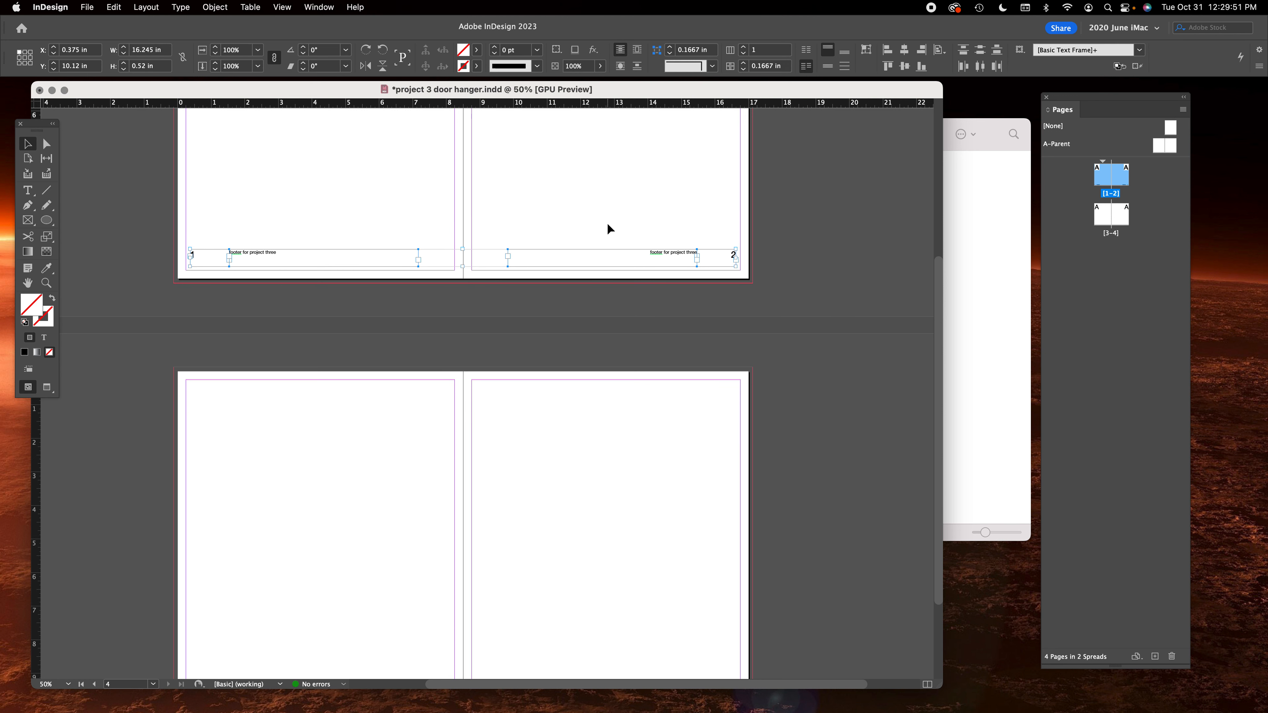
key(Delete)
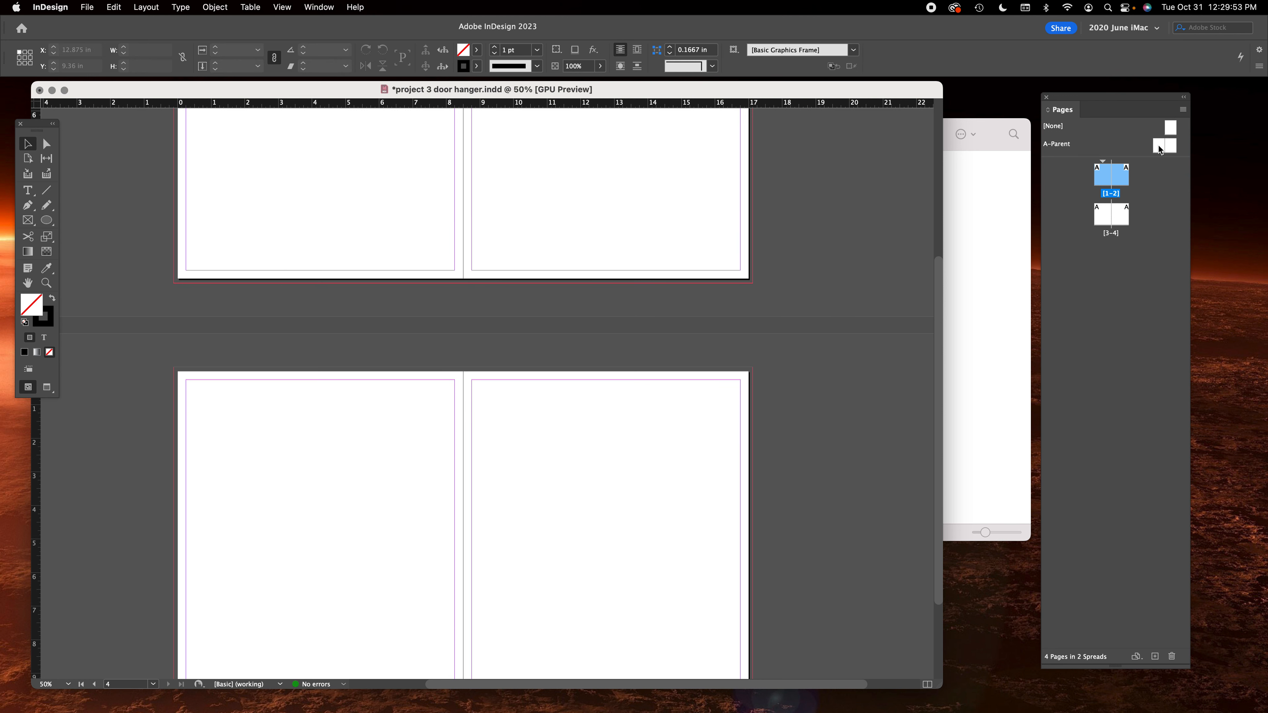
Paste the page number and footer frames in place on the A-Parent spread and check them on pages 1–4.
double_click(1160, 146)
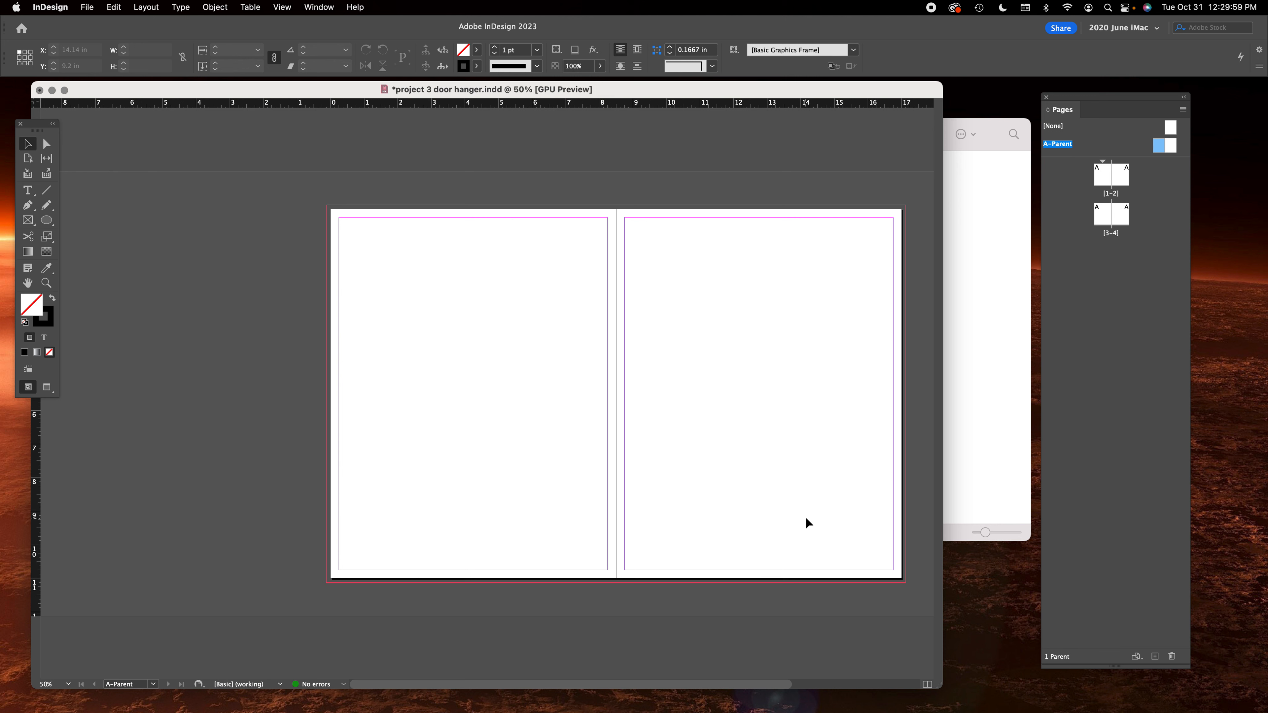
key(super+alt+shift+v)
click(683, 442)
double_click(1111, 175)
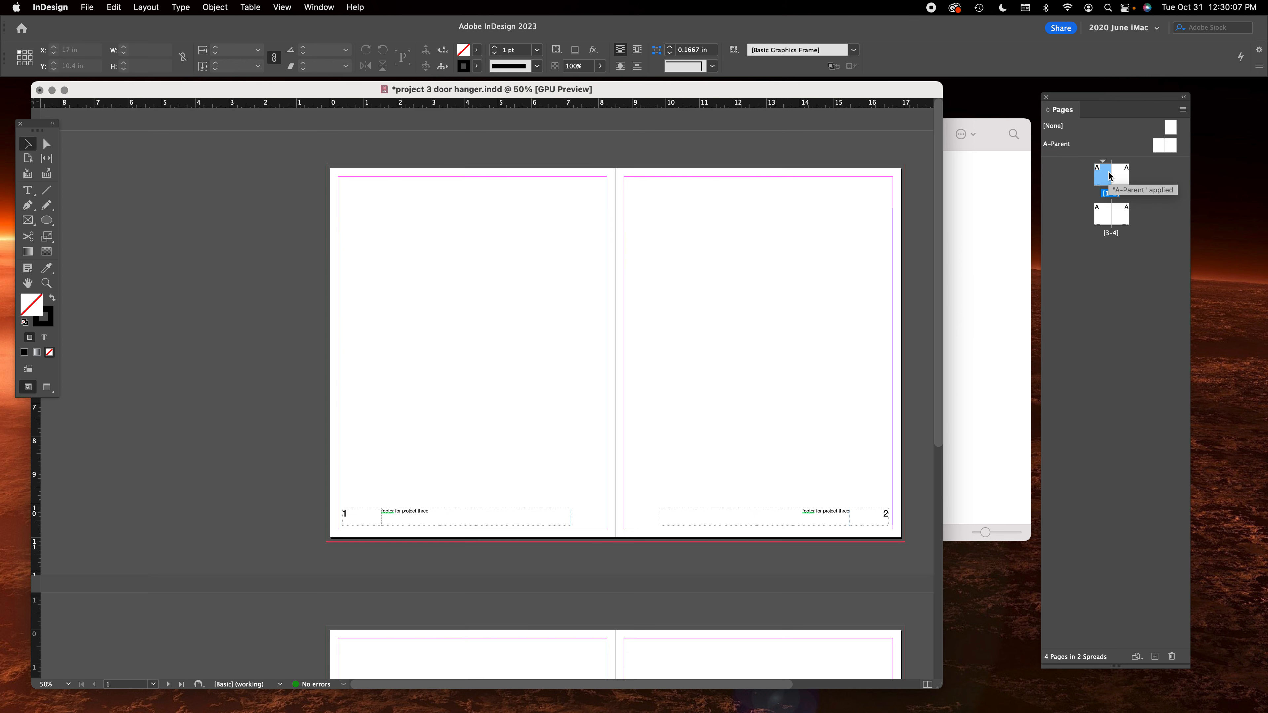
drag(748, 387, 649, 354)
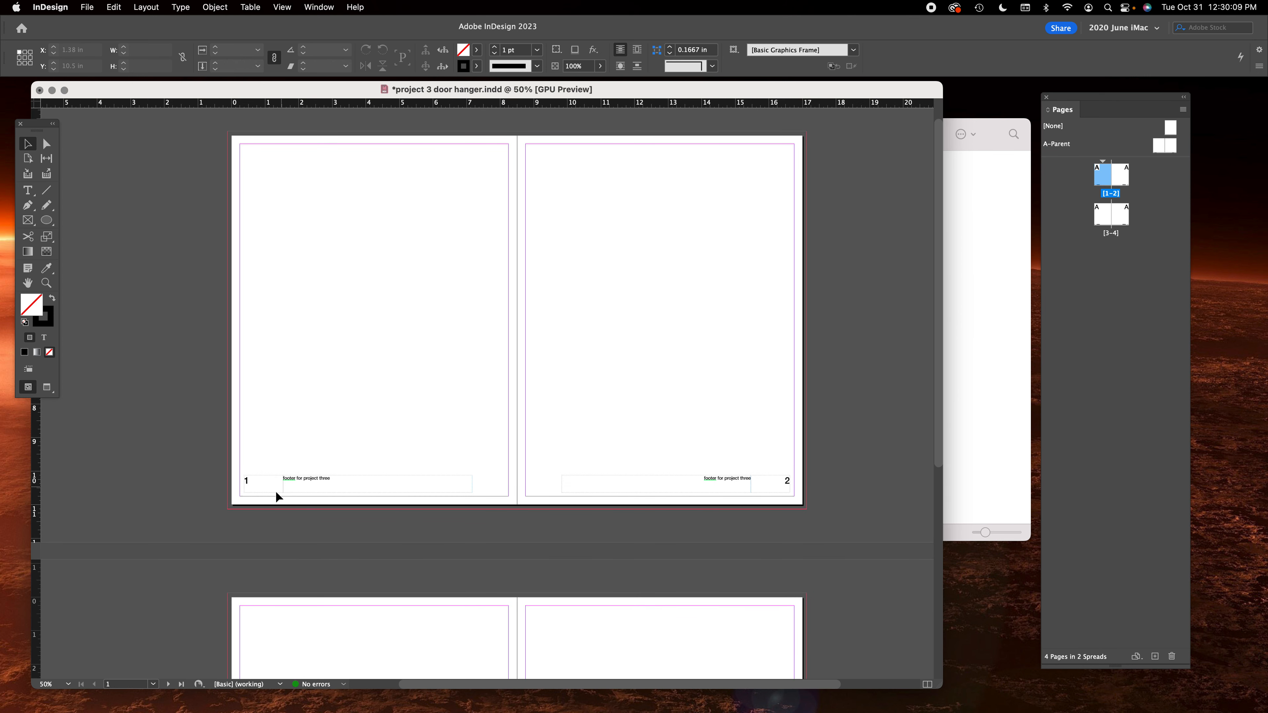
scroll(807, 482, down, 6)
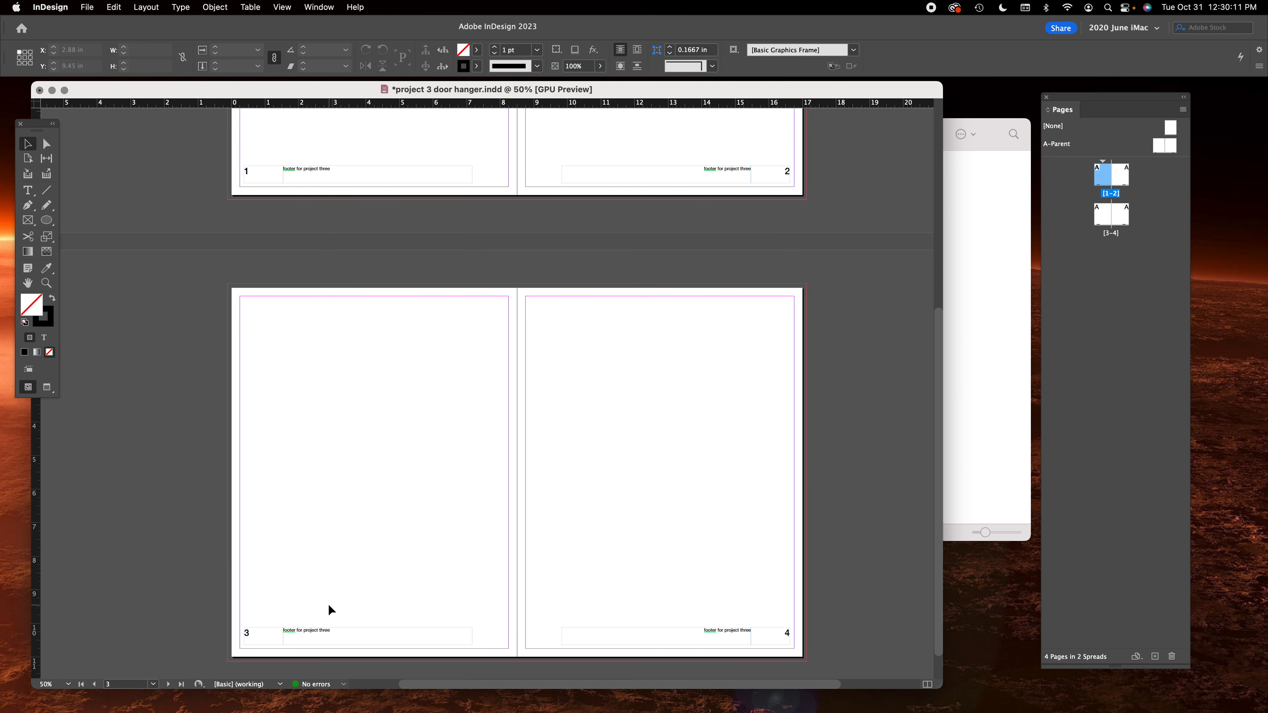
Try to select the page number and footer frames directly on pages 1–4.
mouse_move(228, 592)
mouse_down()
mouse_move(381, 627)
mouse_move(294, 626)
mouse_move(360, 615)
mouse_up()
drag(694, 593, 797, 632)
scroll(575, 465, up, 3)
drag(664, 302, 715, 316)
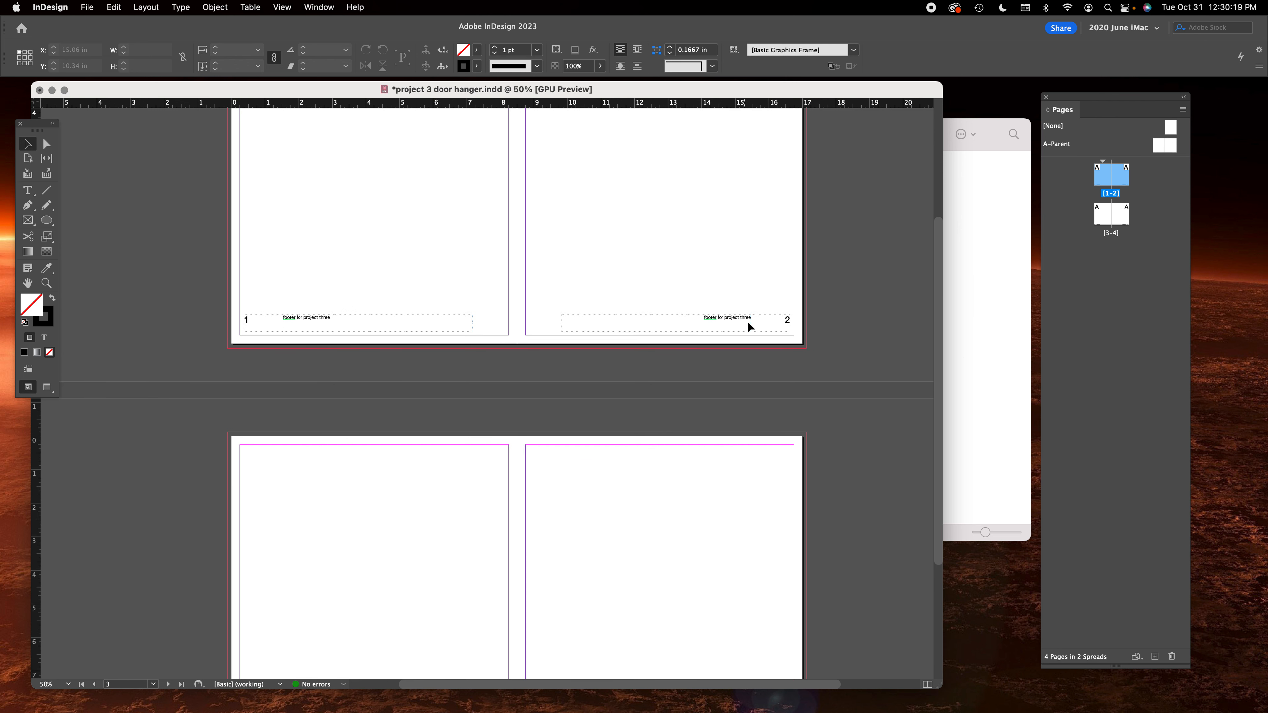
Delete the footer frame from the right-hand page of the A-Parent spread and check pages 1–4.
double_click(1173, 157)
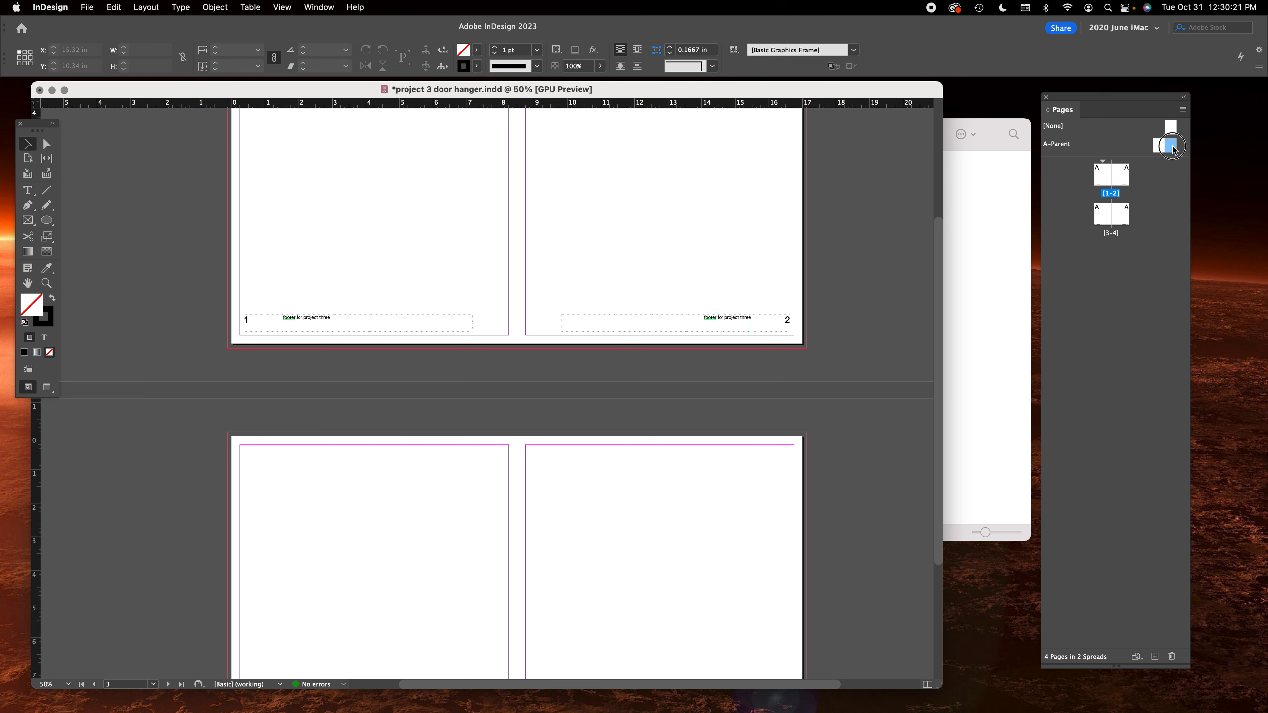
click(558, 560)
key(Delete)
click(1126, 175)
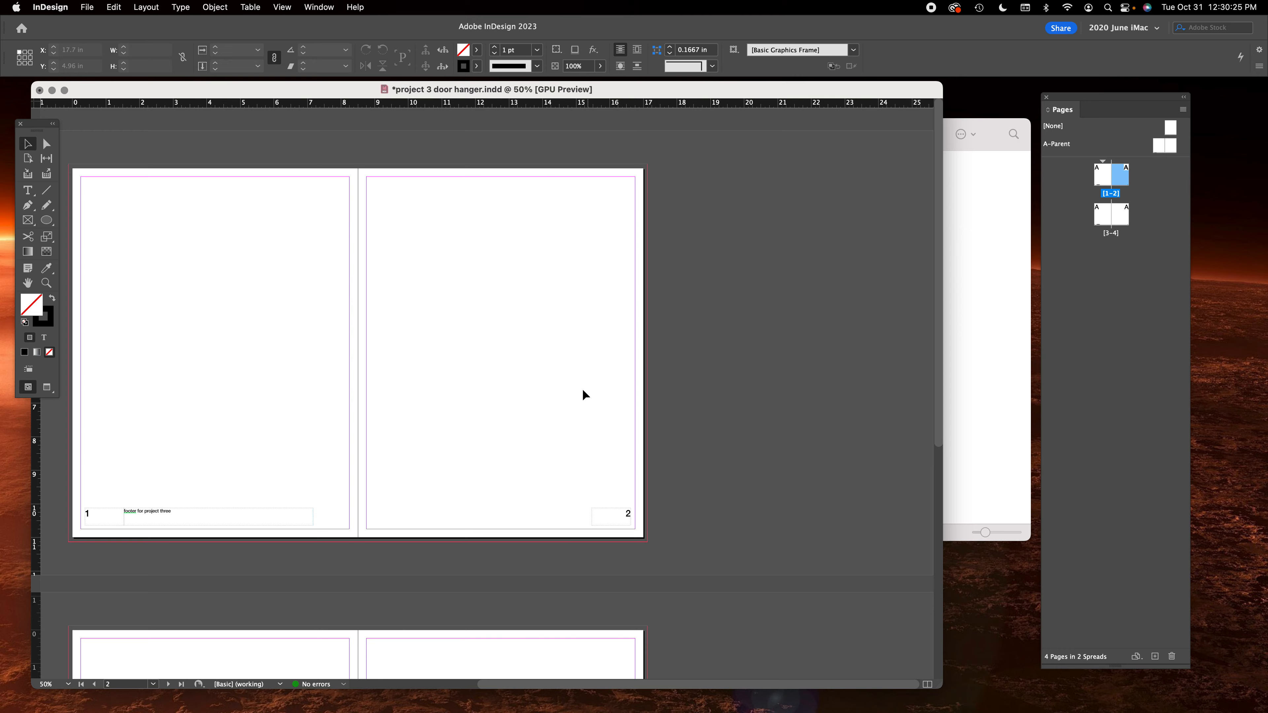
scroll(582, 389, down, 5)
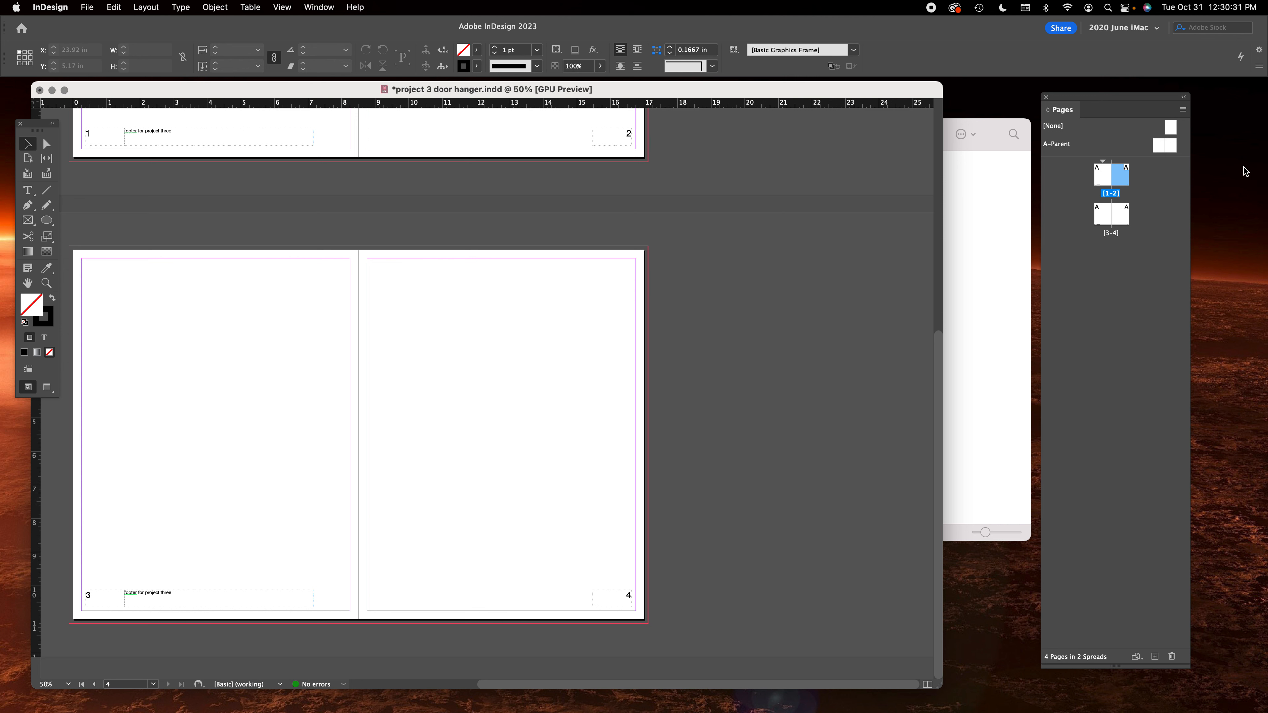
scroll(373, 285, left, 3)
scroll(373, 286, up, 3)
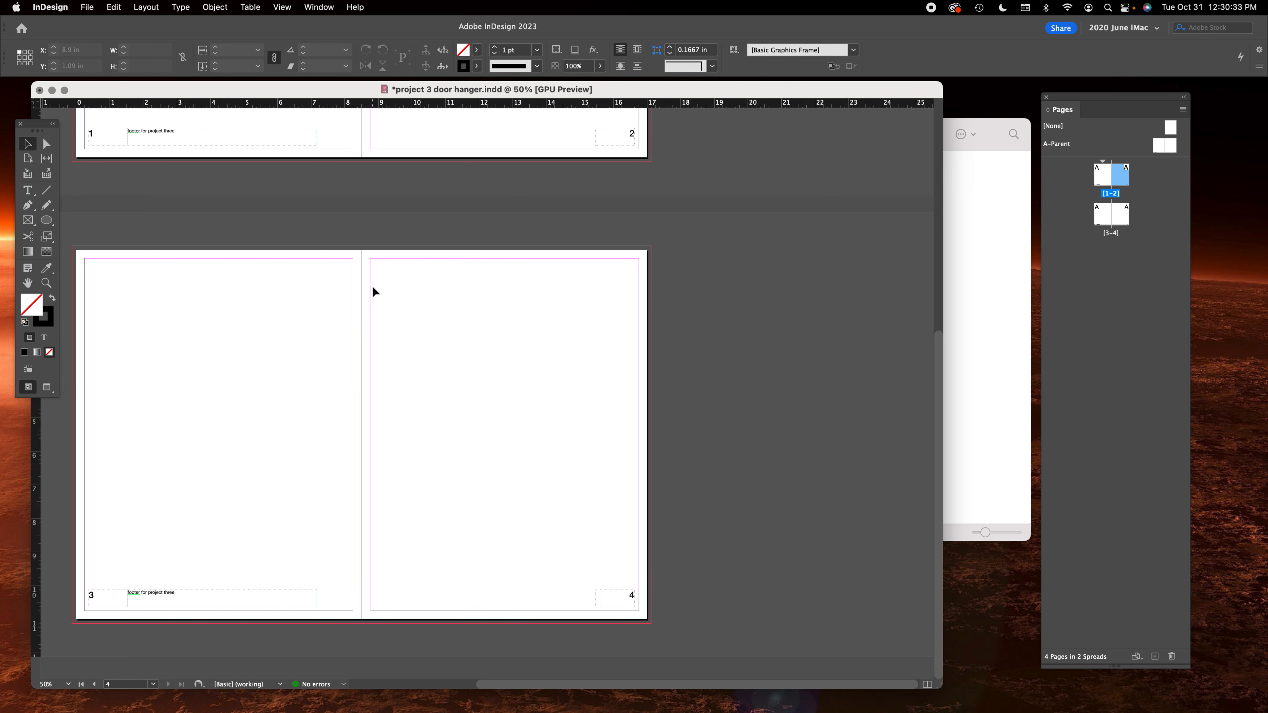
scroll(377, 277, up, 4)
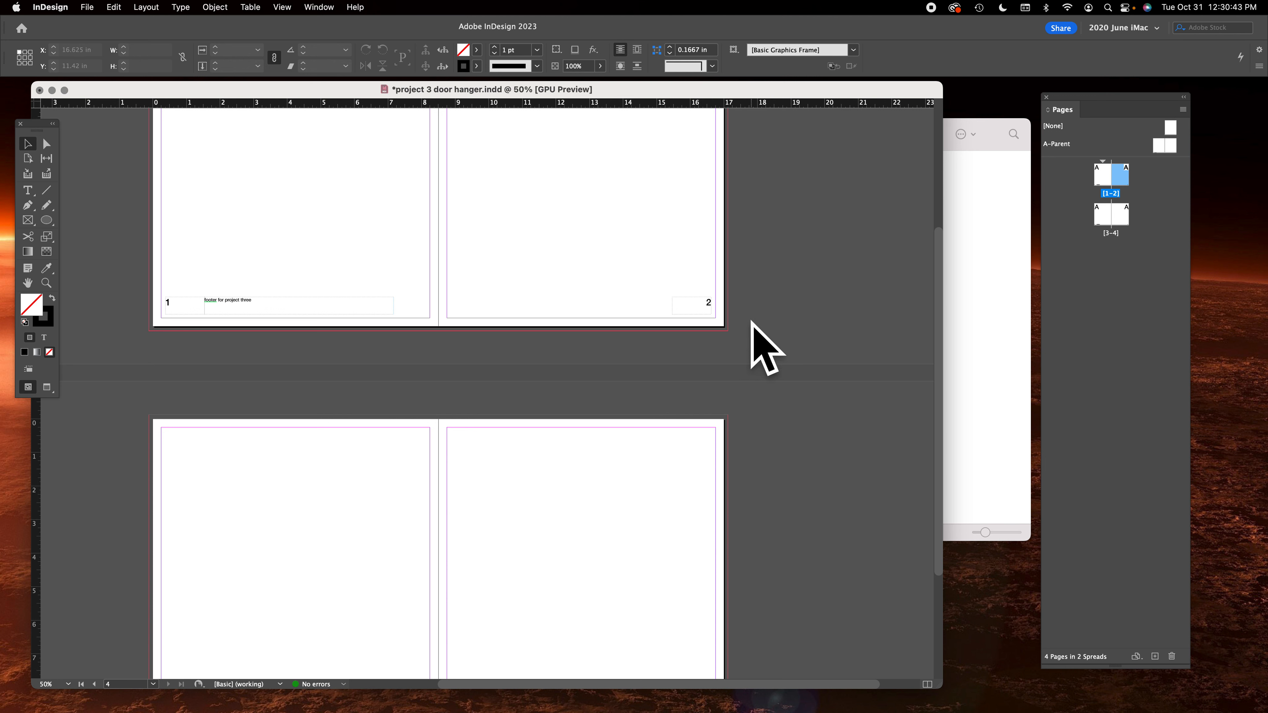
scroll(701, 316, up, 3)
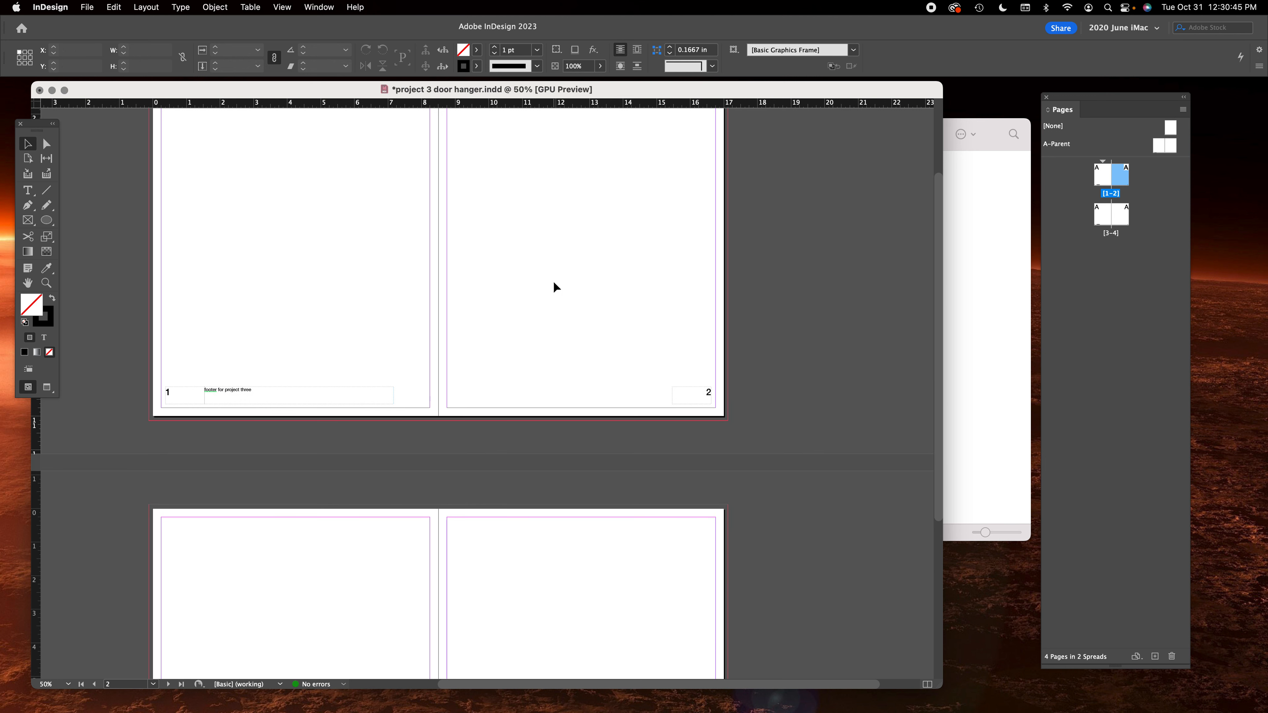
Override the parent page number frame on page 2 and try moving it to the middle of the page.
drag(597, 329, 863, 471)
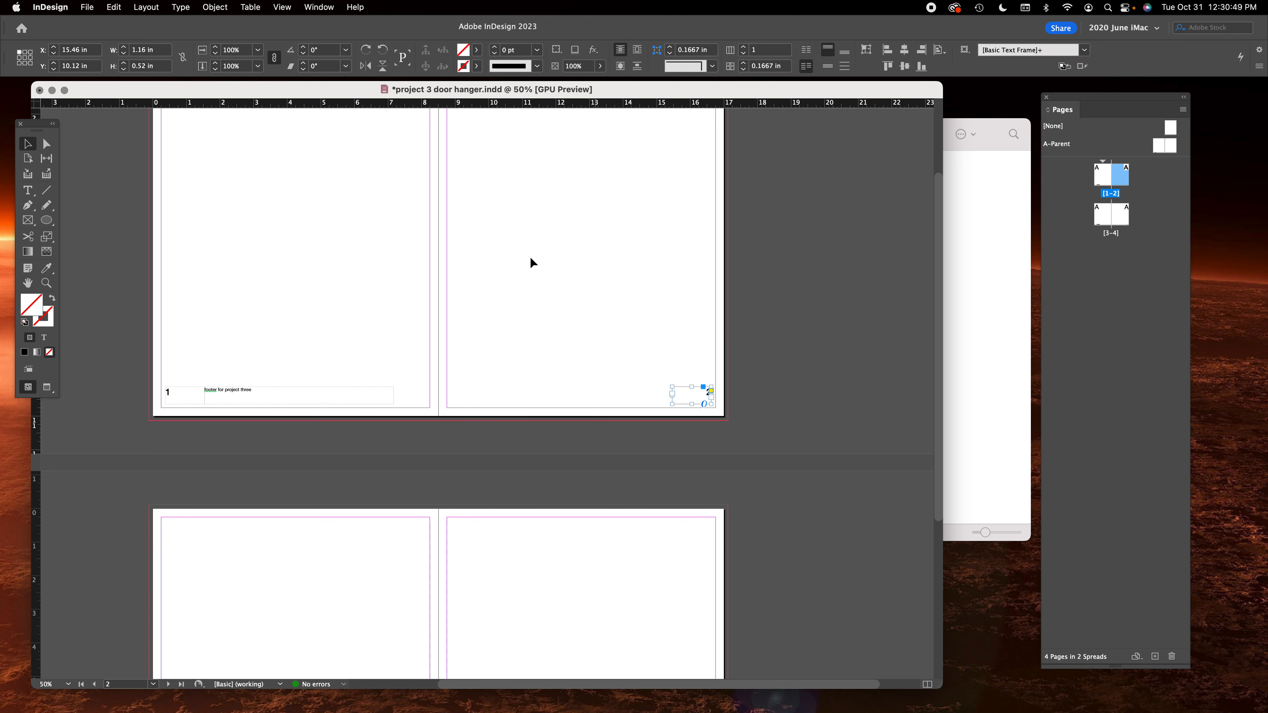
click(643, 350)
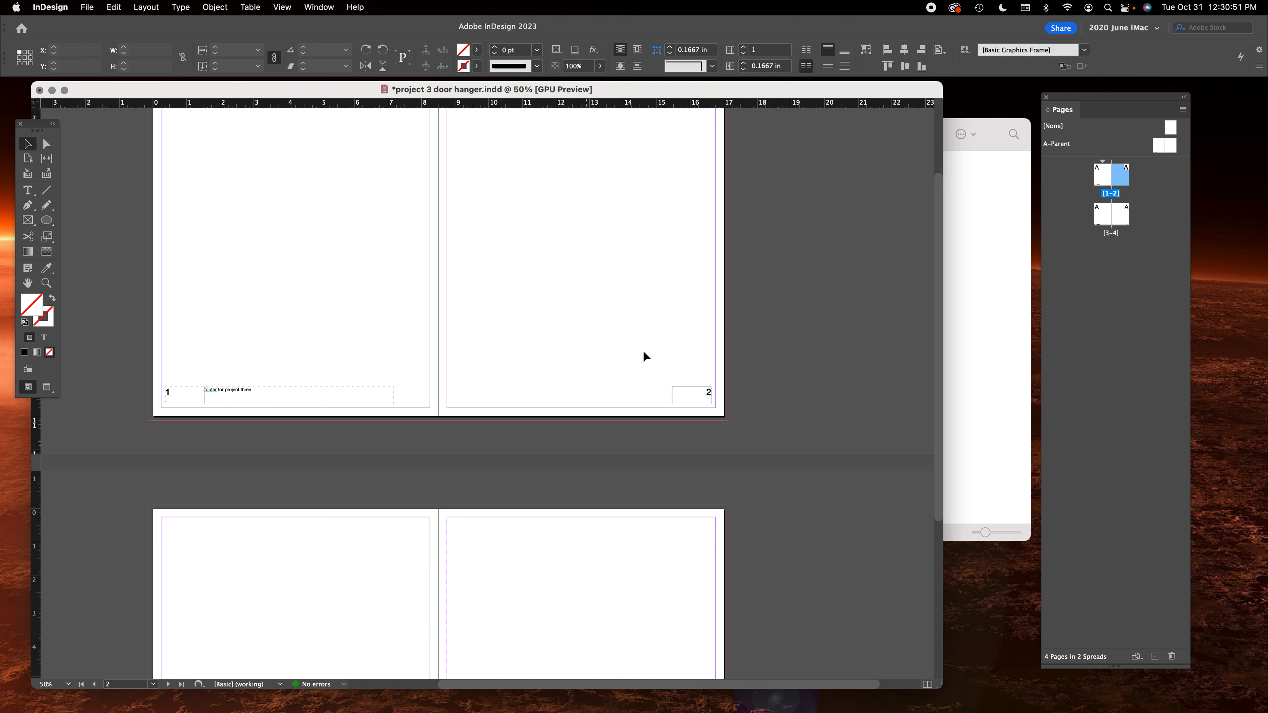
click(707, 395)
drag(707, 394, 592, 222)
click(744, 342)
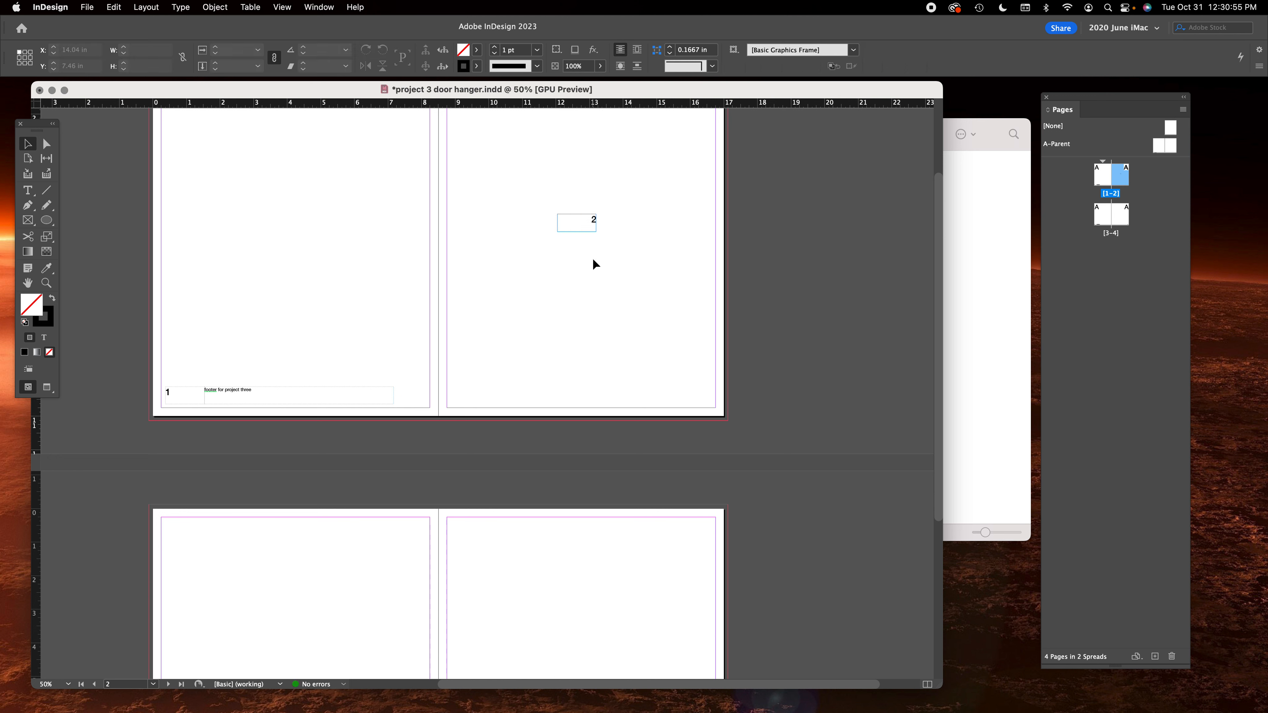
drag(547, 255, 593, 217)
key(super+z)
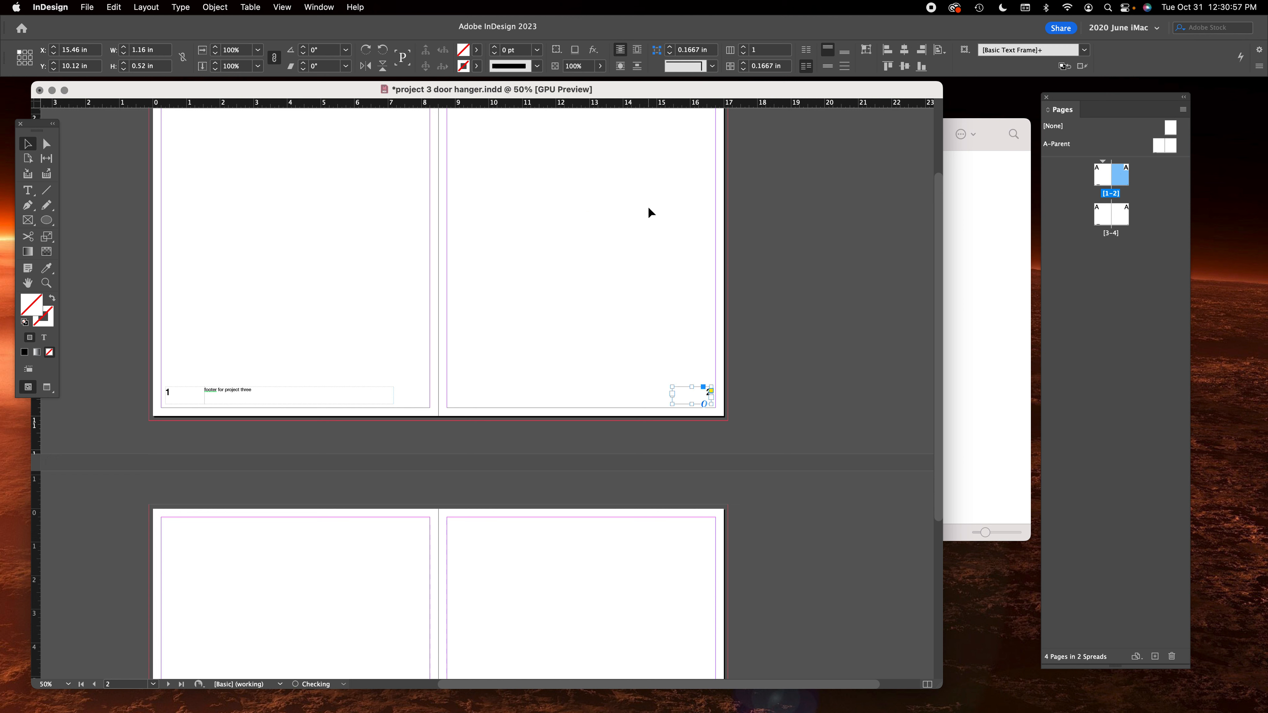
Draw an 8.625 × 4.75 in rectangle frame across the lower part of page 2 and fill it black.
click(515, 332)
click(28, 220)
drag(438, 261, 728, 421)
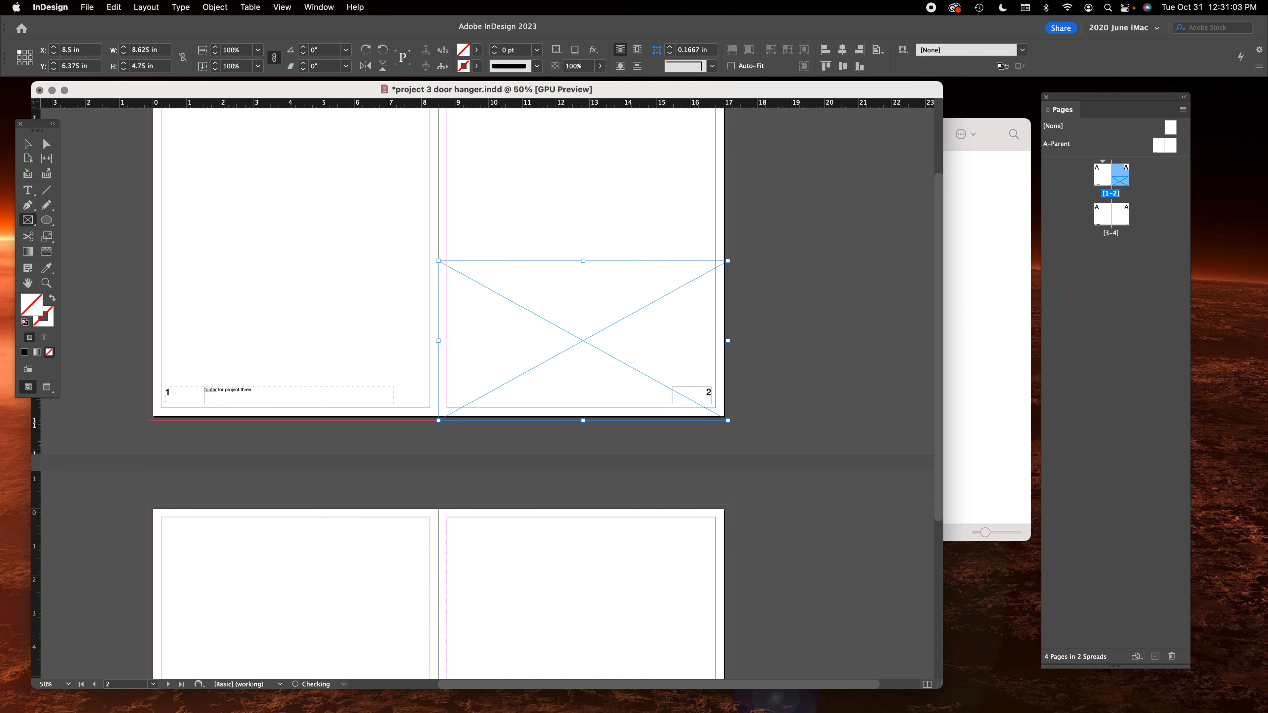
click(25, 322)
click(54, 297)
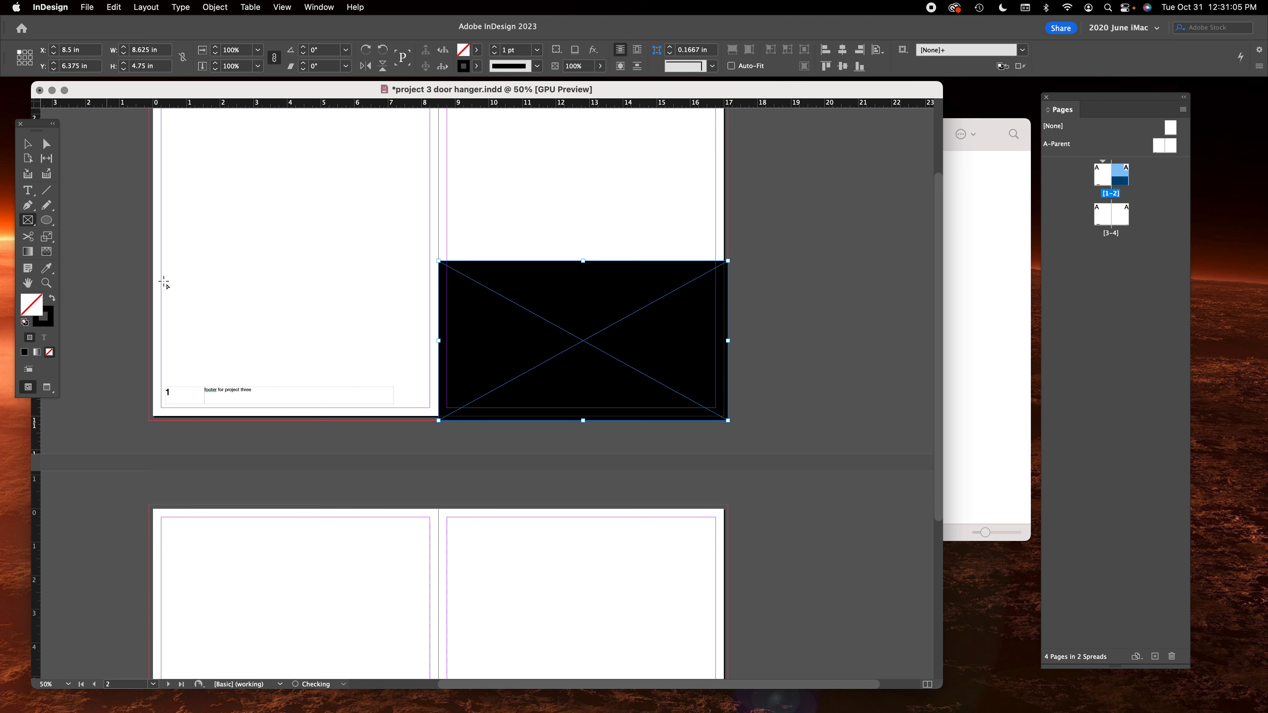
click(27, 144)
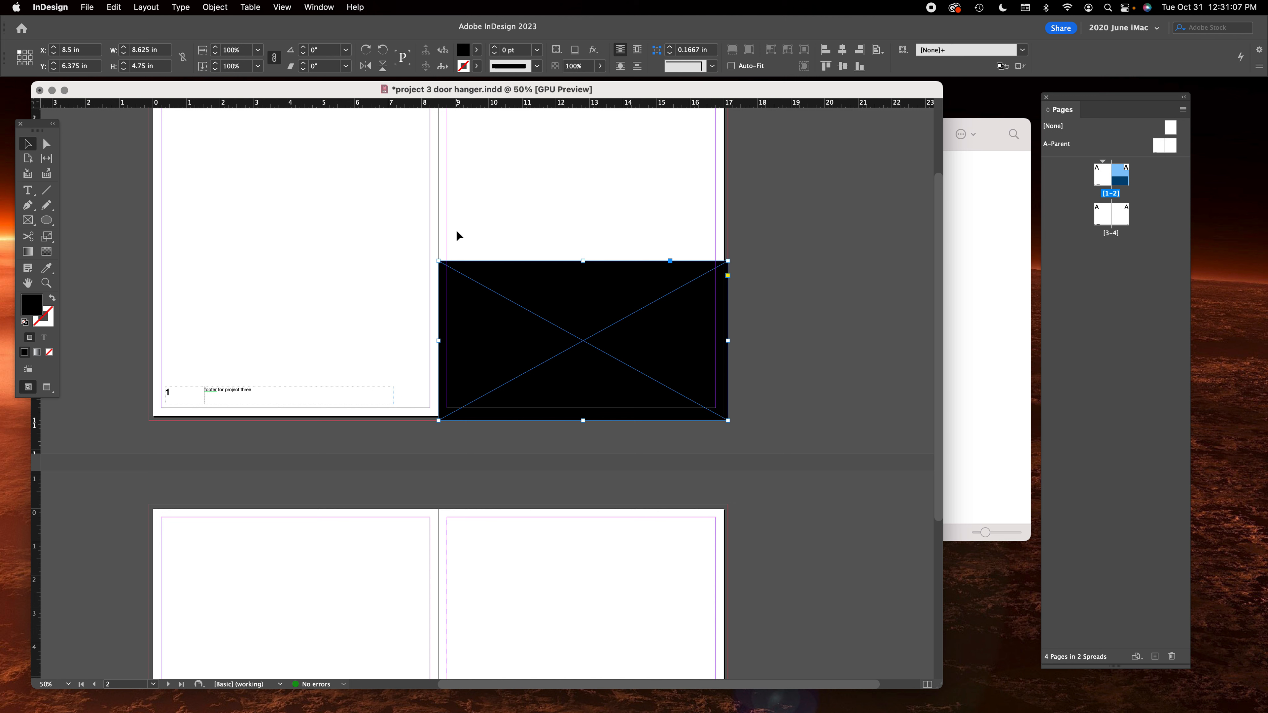
click(455, 210)
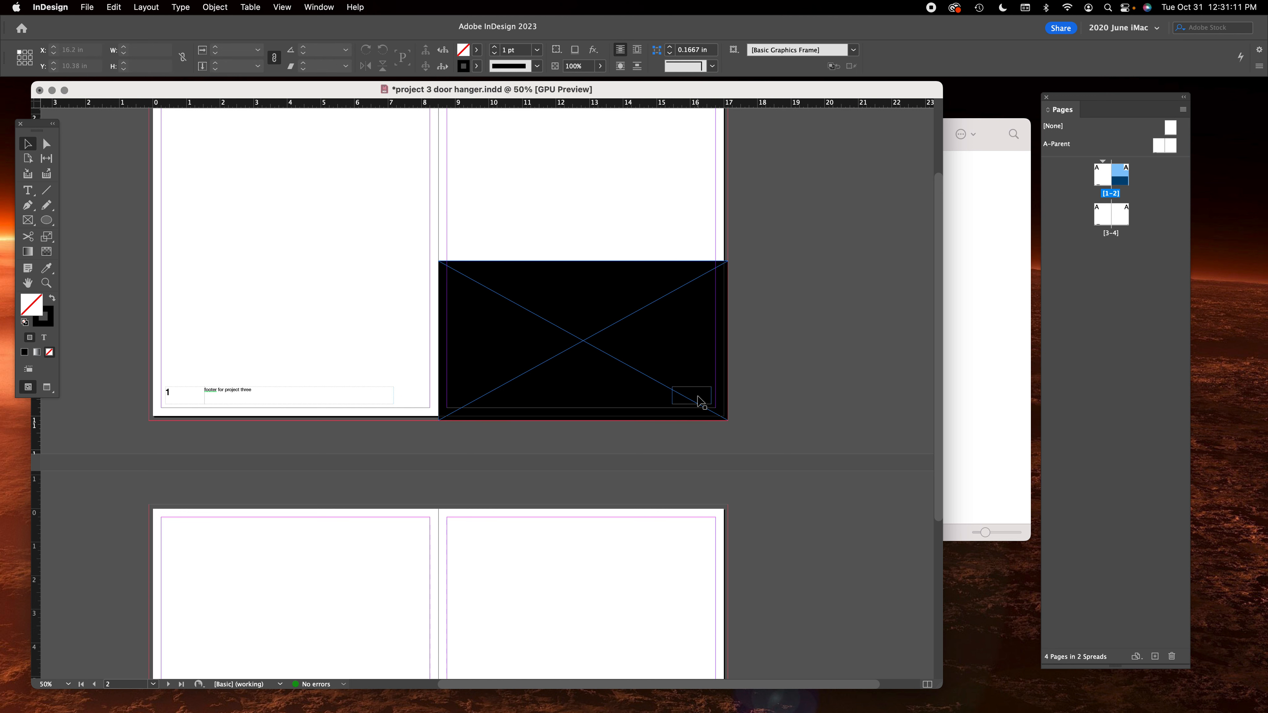
Set the text color of the page number on page 2 to [Paper].
double_click(700, 401)
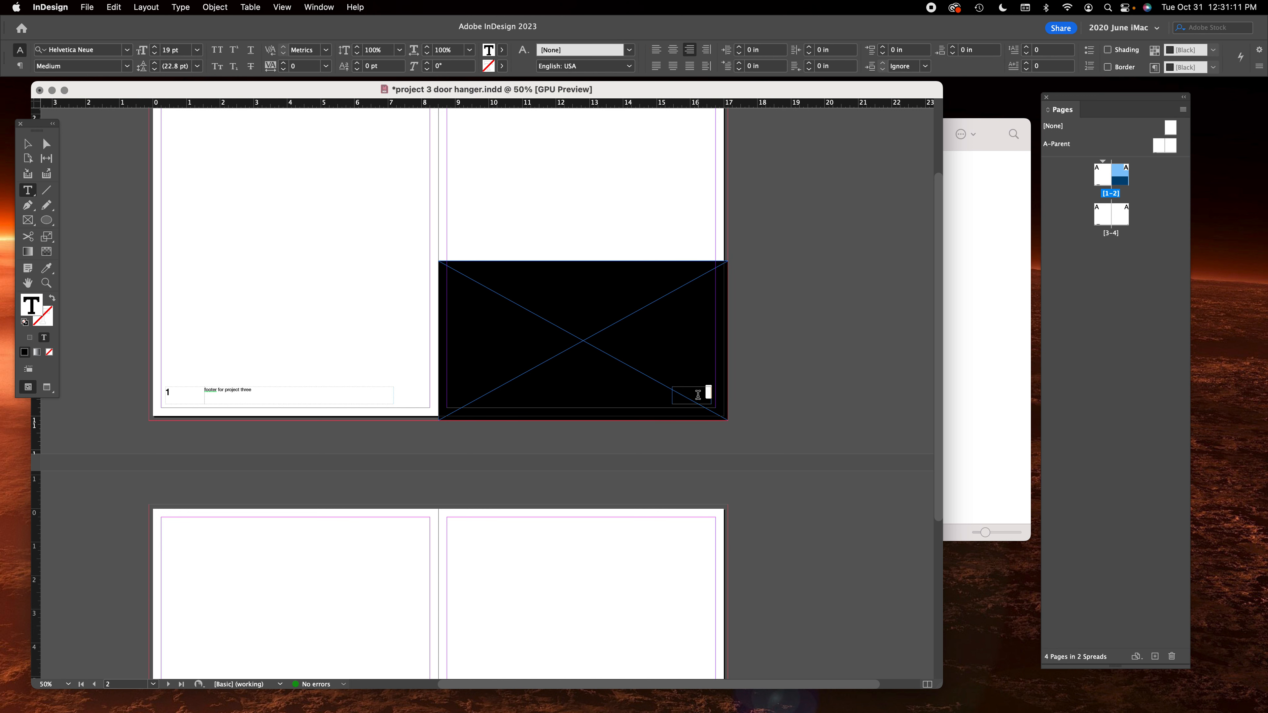
click(502, 50)
click(393, 115)
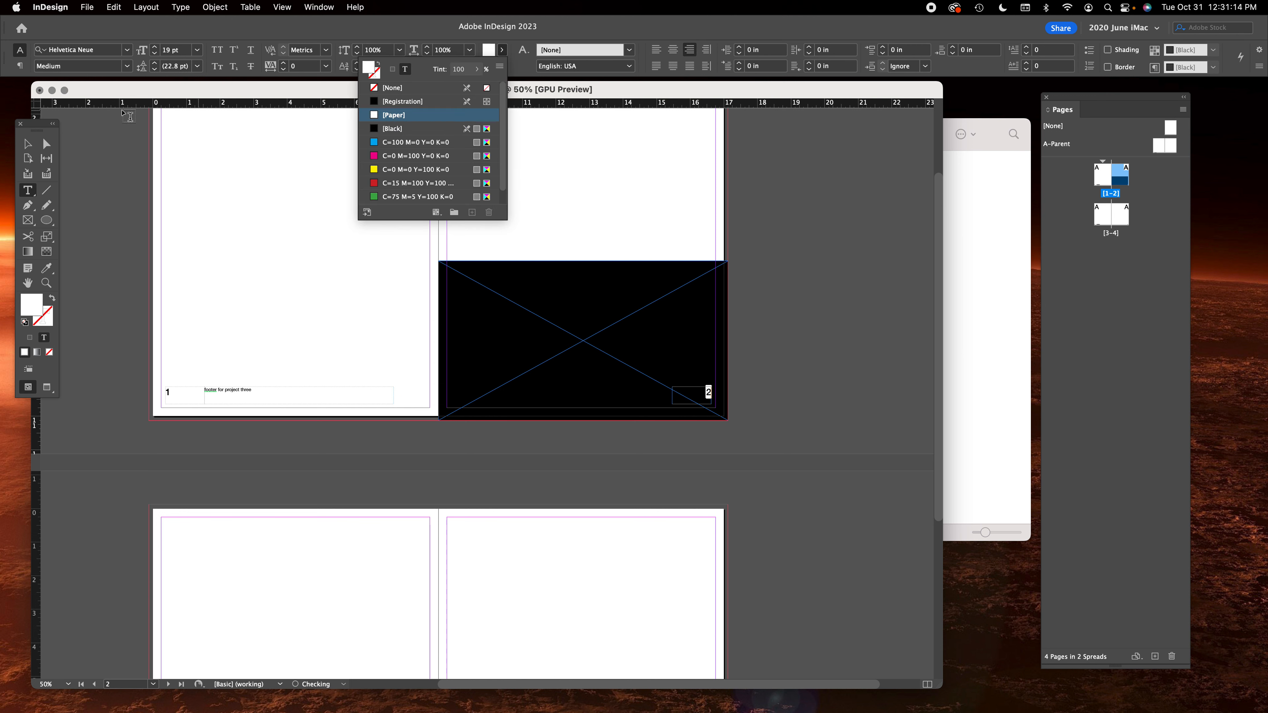
click(29, 150)
click(273, 258)
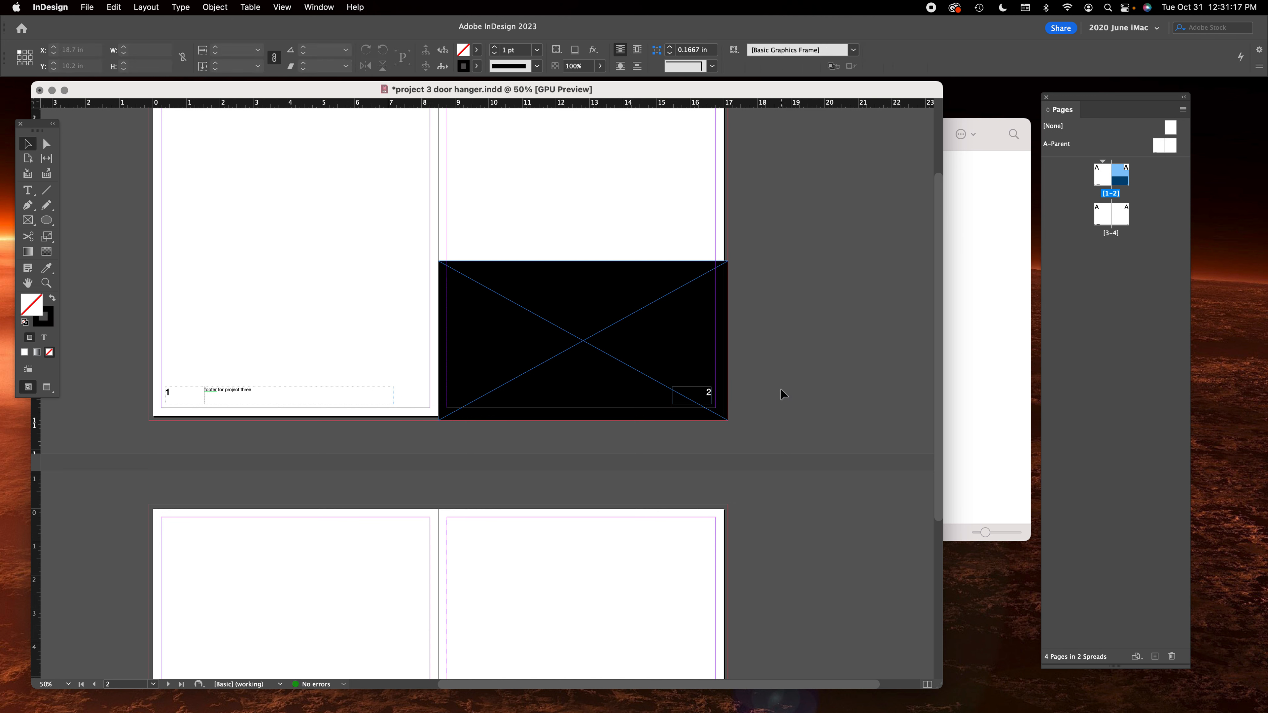
Override the parent footer frame on page 1 and delete it from that page.
drag(244, 339, 193, 393)
drag(261, 326, 197, 441)
drag(283, 353, 221, 438)
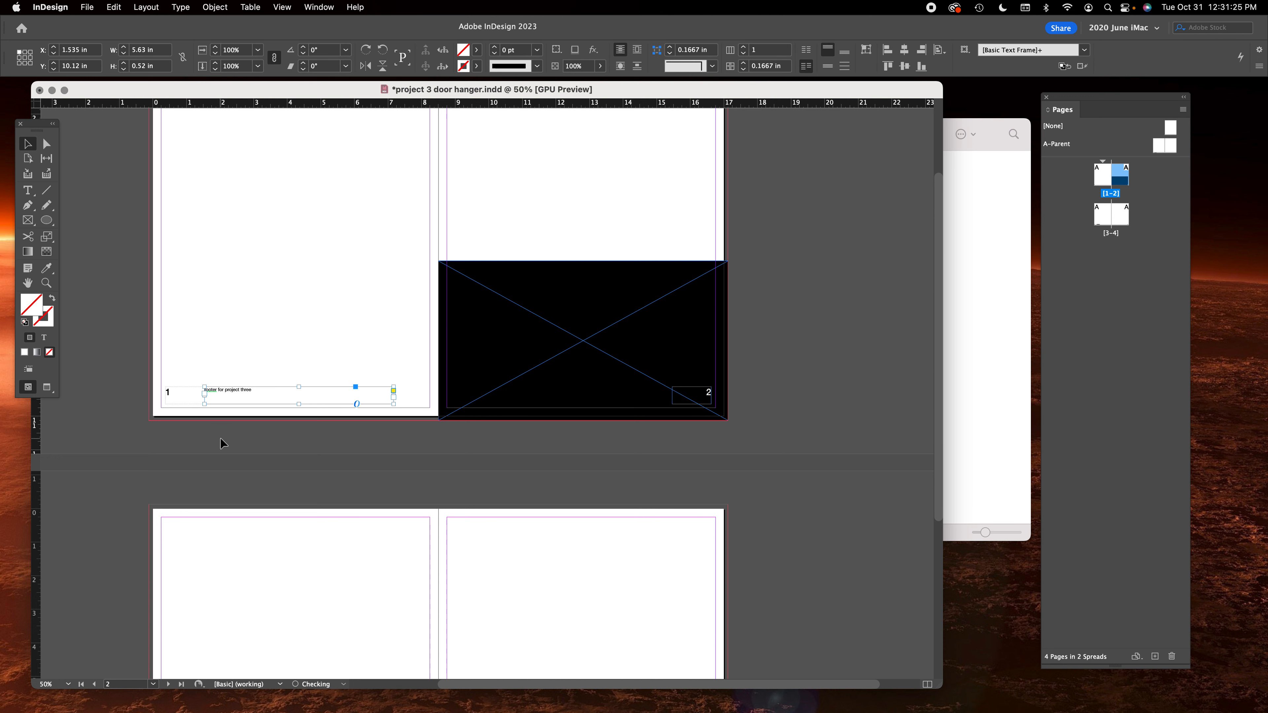
click(239, 391)
key(Delete)
Delete the black frame and the page number from page 2 and reapply A-Parent to pages 1–2.
scroll(281, 335, down, 3)
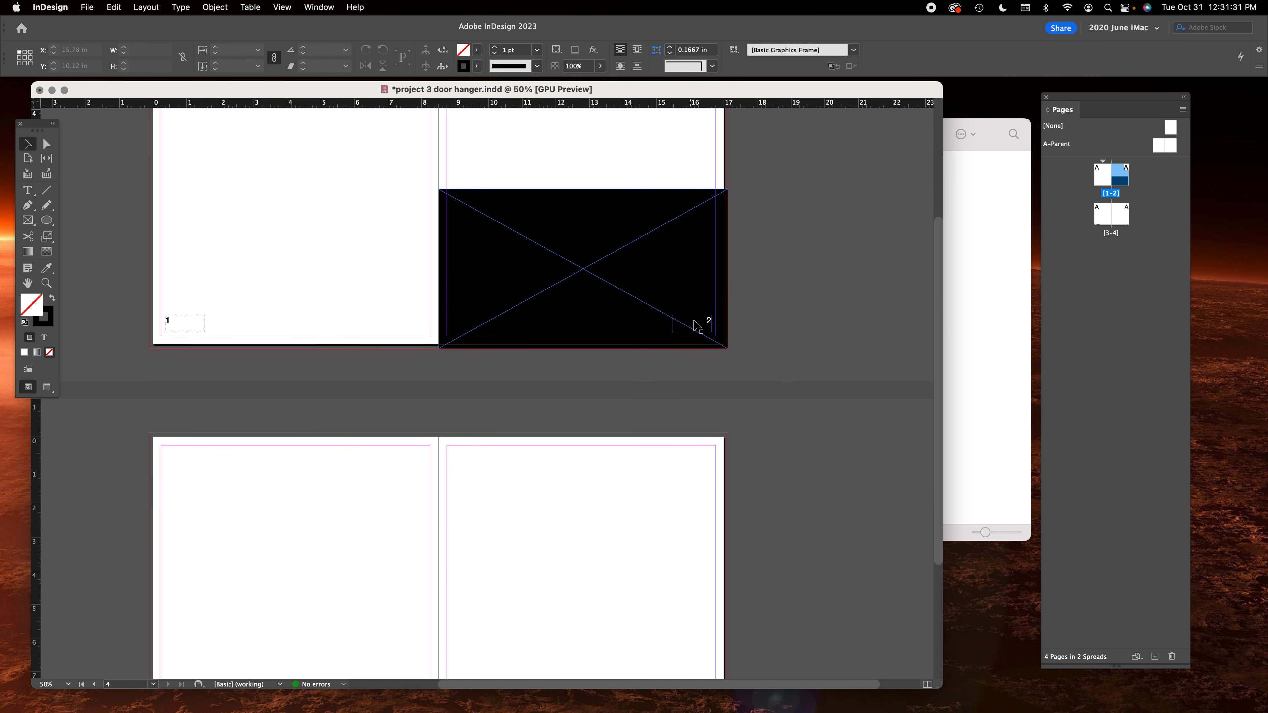
click(764, 290)
click(681, 347)
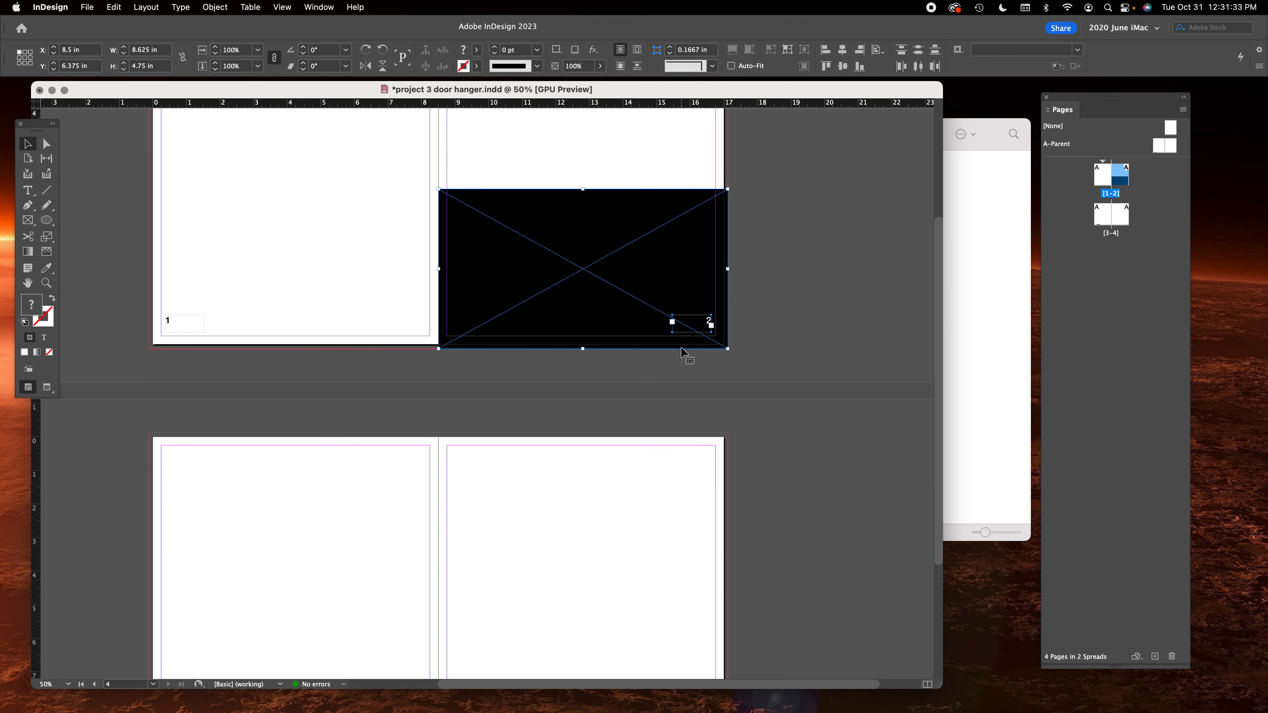
key(Delete)
scroll(649, 297, up, 1)
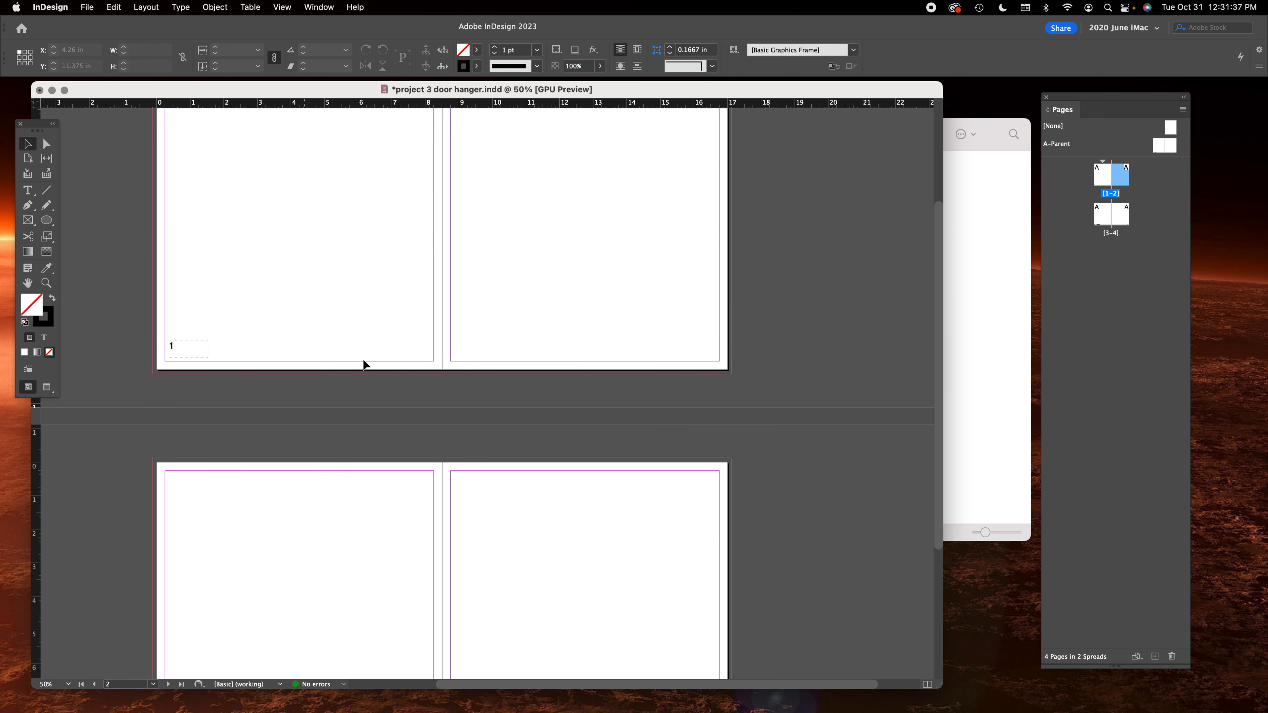
drag(1173, 146, 1104, 175)
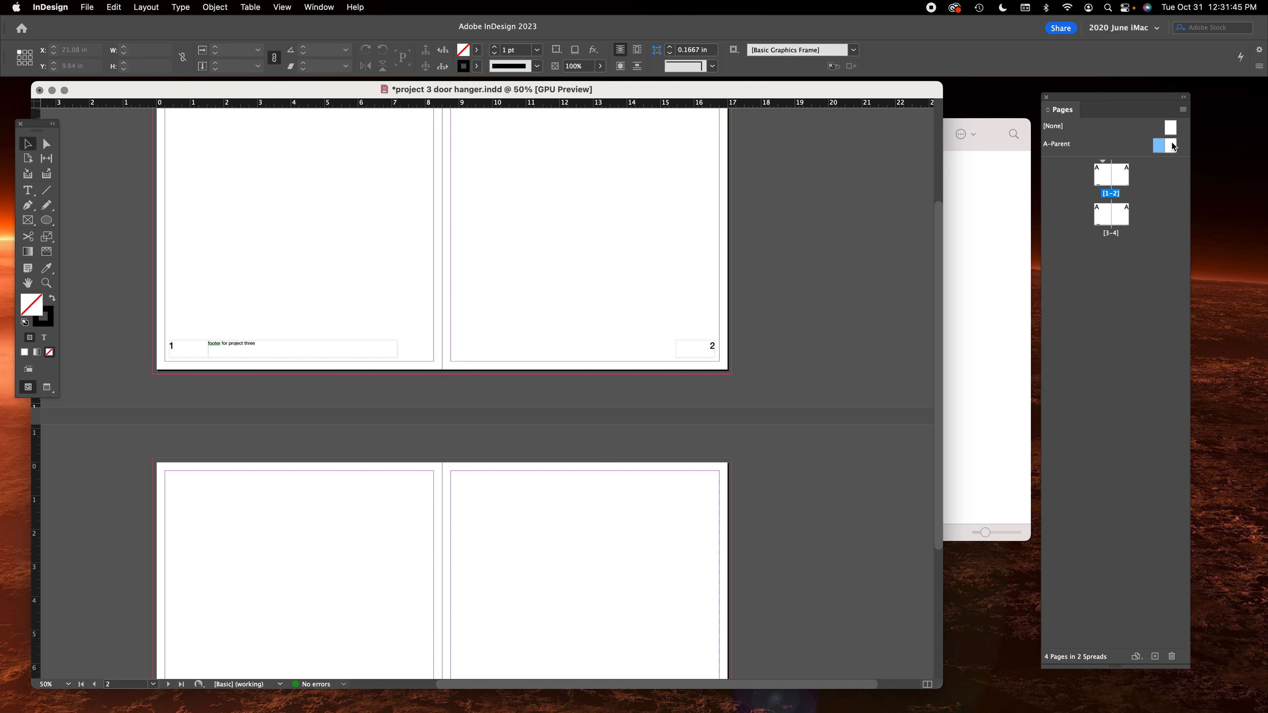
scroll(580, 320, up, 3)
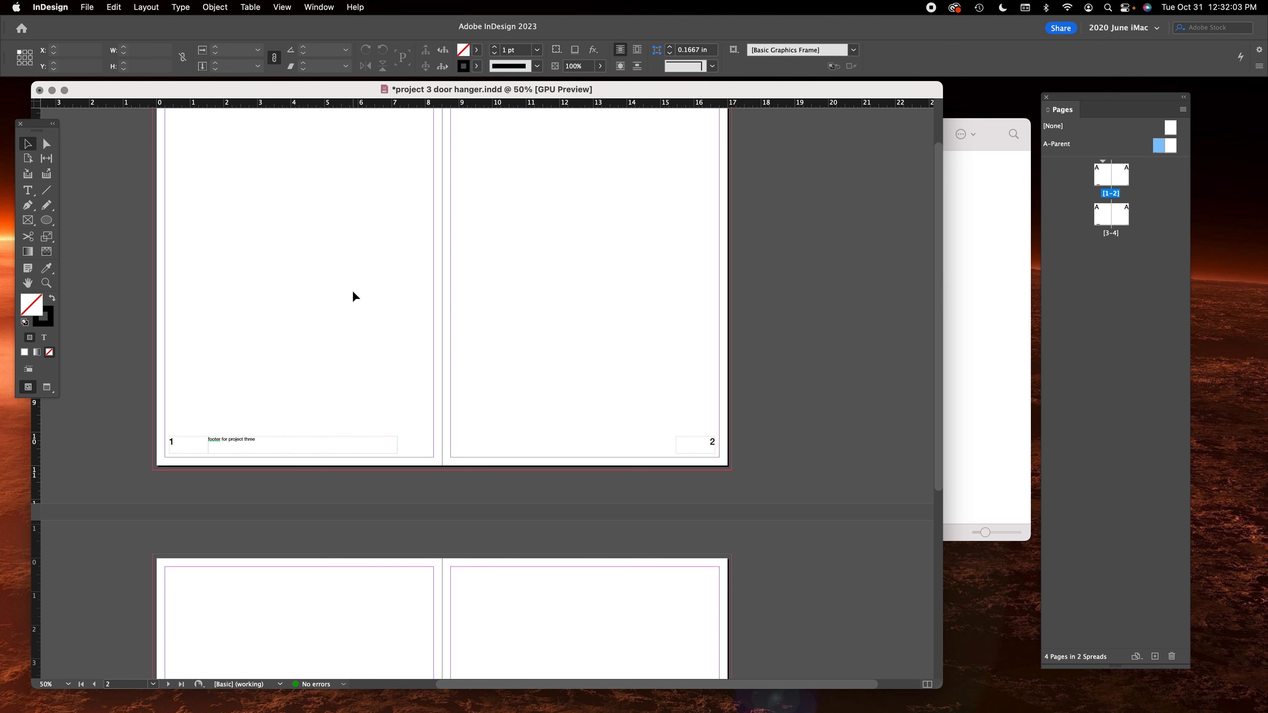
scroll(271, 292, up, 3)
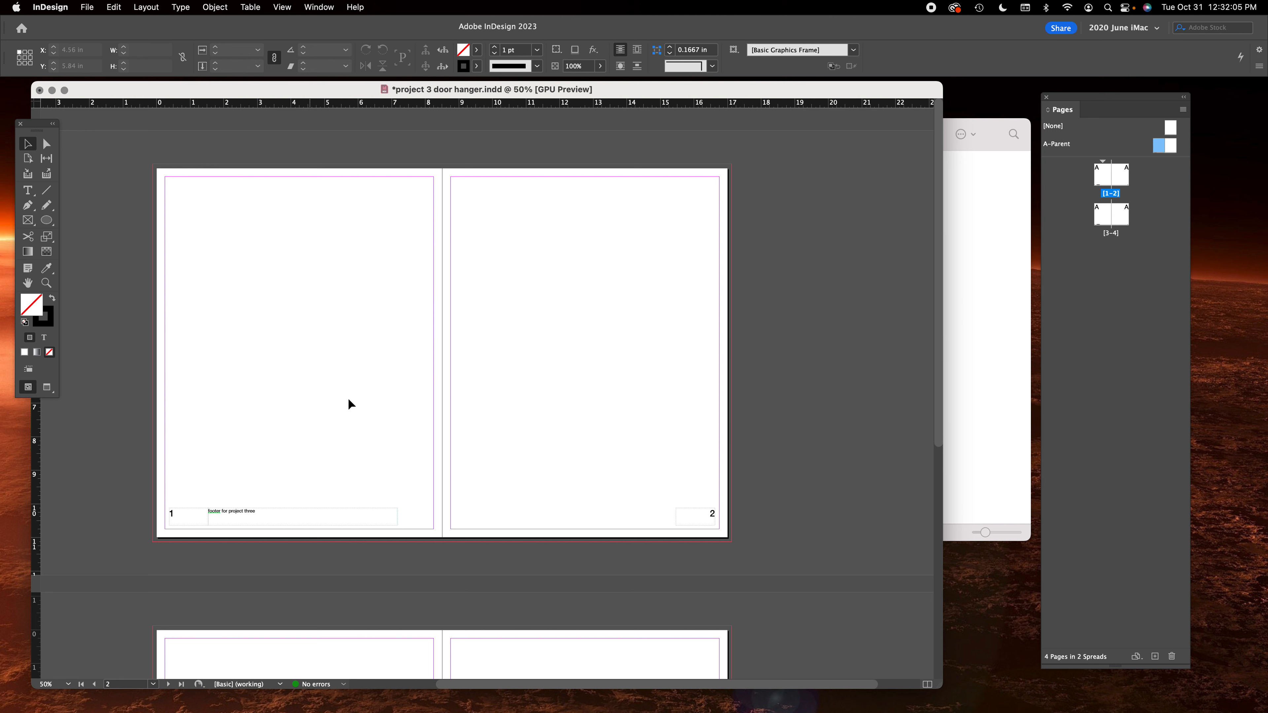
Draw a text frame near the top of page 1 and paste the copied heading "What would the amendment do?" into it.
key(Tab)
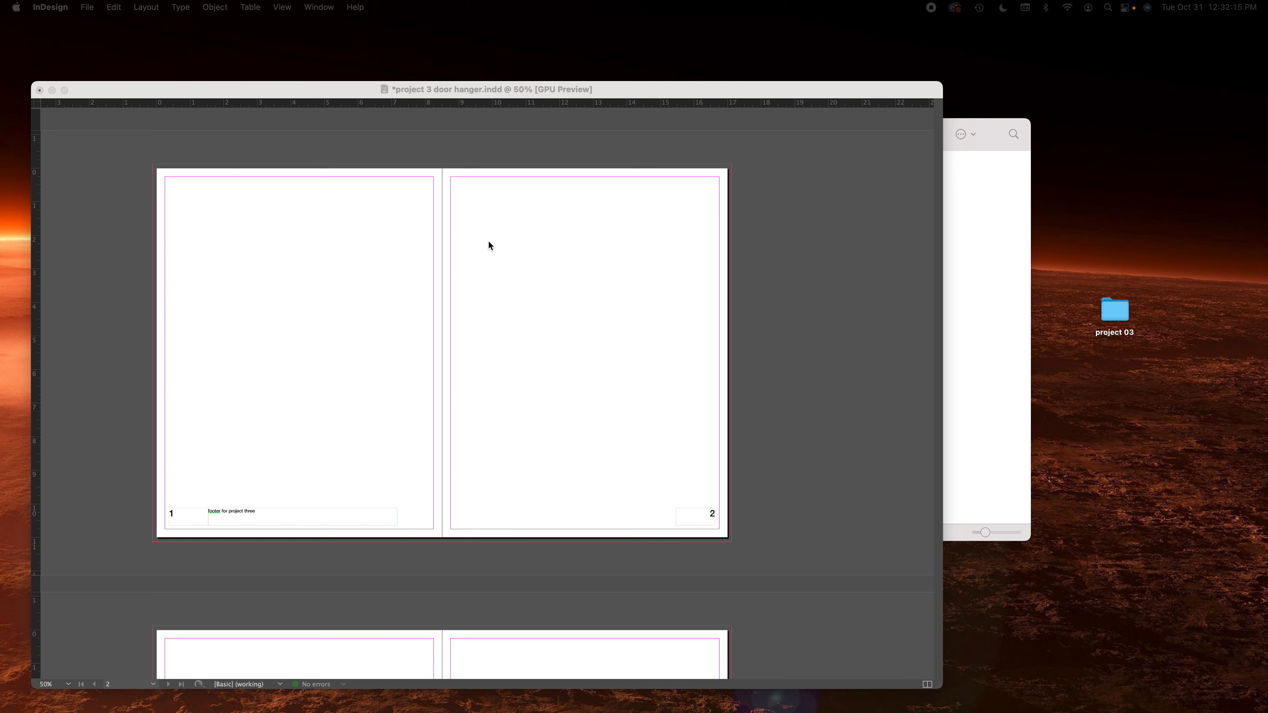
key(Tab)
click(27, 190)
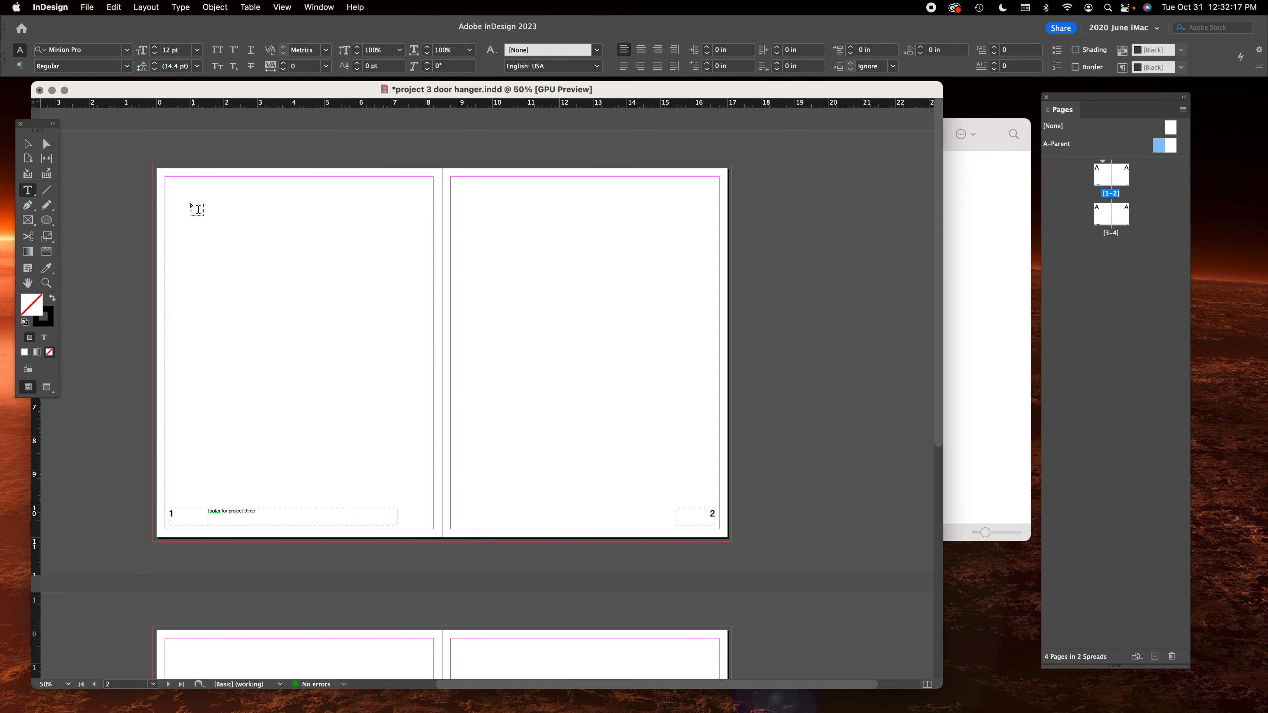
drag(170, 200, 380, 228)
key(super+v)
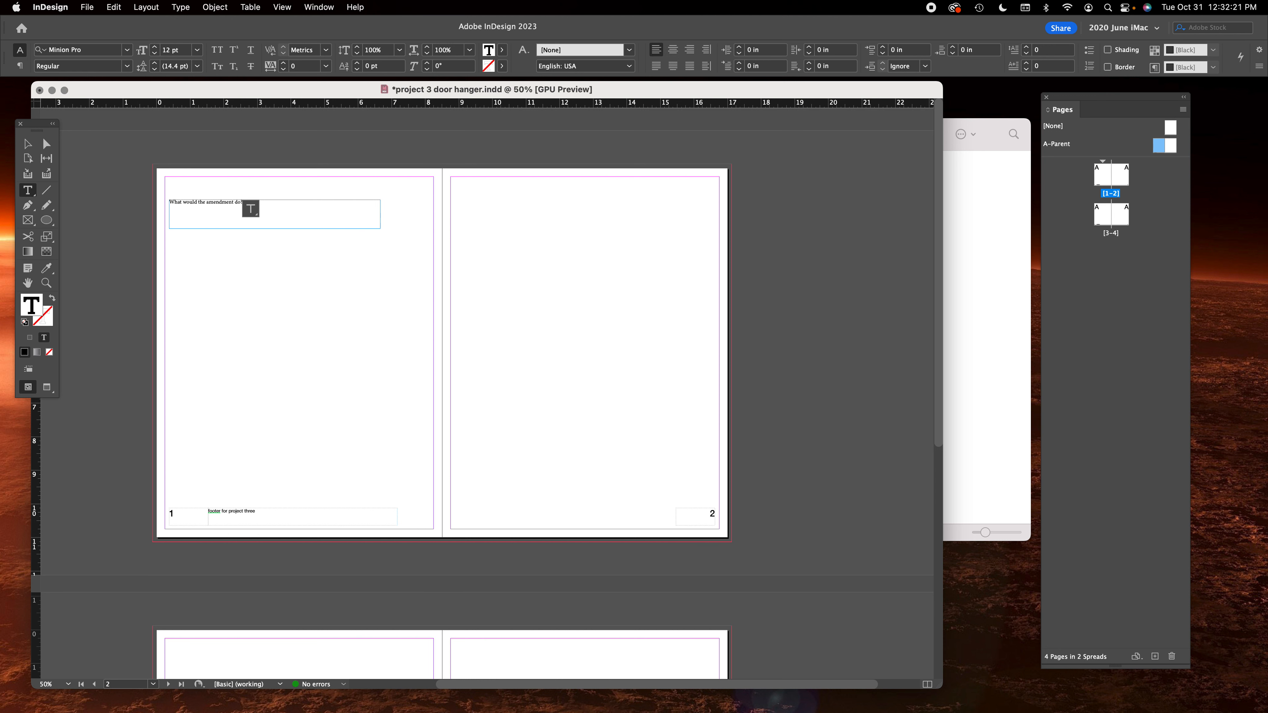
Draw a body text frame below the heading on page 1 and paste in the copied text starting "The amendment would authorize the Connecticut State Legislature".
key(Tab)
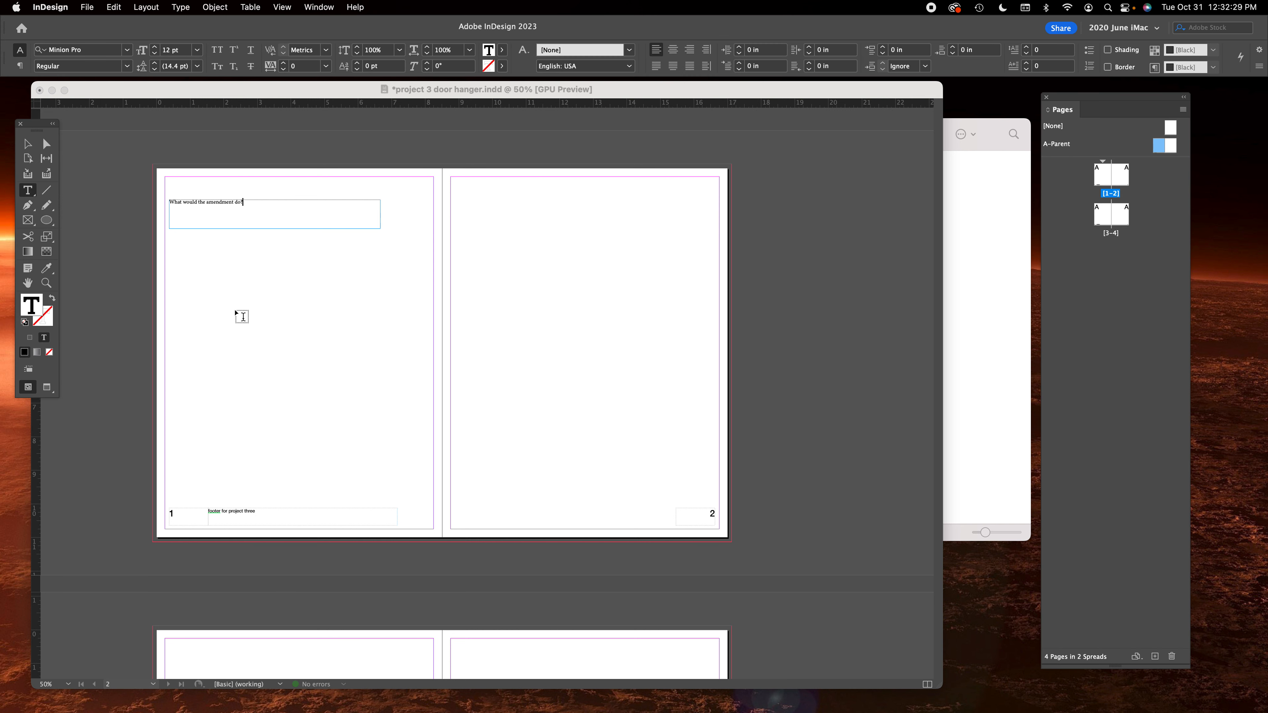
key(Tab)
drag(175, 276, 403, 448)
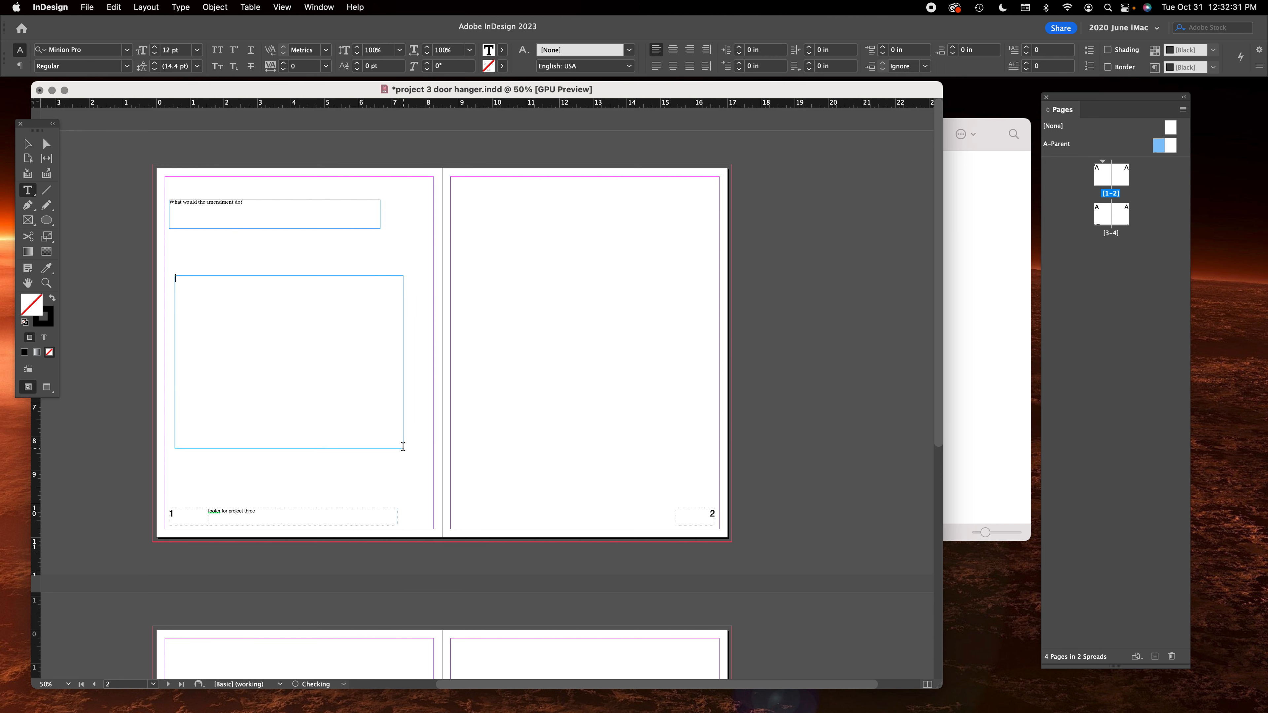
text(The amendment would authorize the Connecticut State Legislature to provide by law for no-excuse absentee voting. No-excuse absentee voting is where any voter may request a mail-in ballot. Generally, a voter must first submit an application in order to receive a ballot. The voter may then return the completed ballot by mail or by using a designated deposit site.[2]  Currently, Connecticut voters are eligible to vote absentee in an election if they cannot make it to the polls on election day for one of the following reasons:  Active military service; Absence from town of residence during voting hours; Illness or physical disability; Religious beliefs precluding secular activity on election day; or Performance of duties as an election official at a different polling place during voting hours. An absentee ballot must be returned either in person by the close of business the day before the election or by mail. If returned by mail, the ballot must be received by the close of polls on election day.  In 8 states, every voter receives a mail-in ballot automatically. In 27 states, a mail-in or absentee ballot may be requested with no excuse required. In 15 states (including Connecticut), a mail-in or absentee ballot may be requested and an excuse is required.)
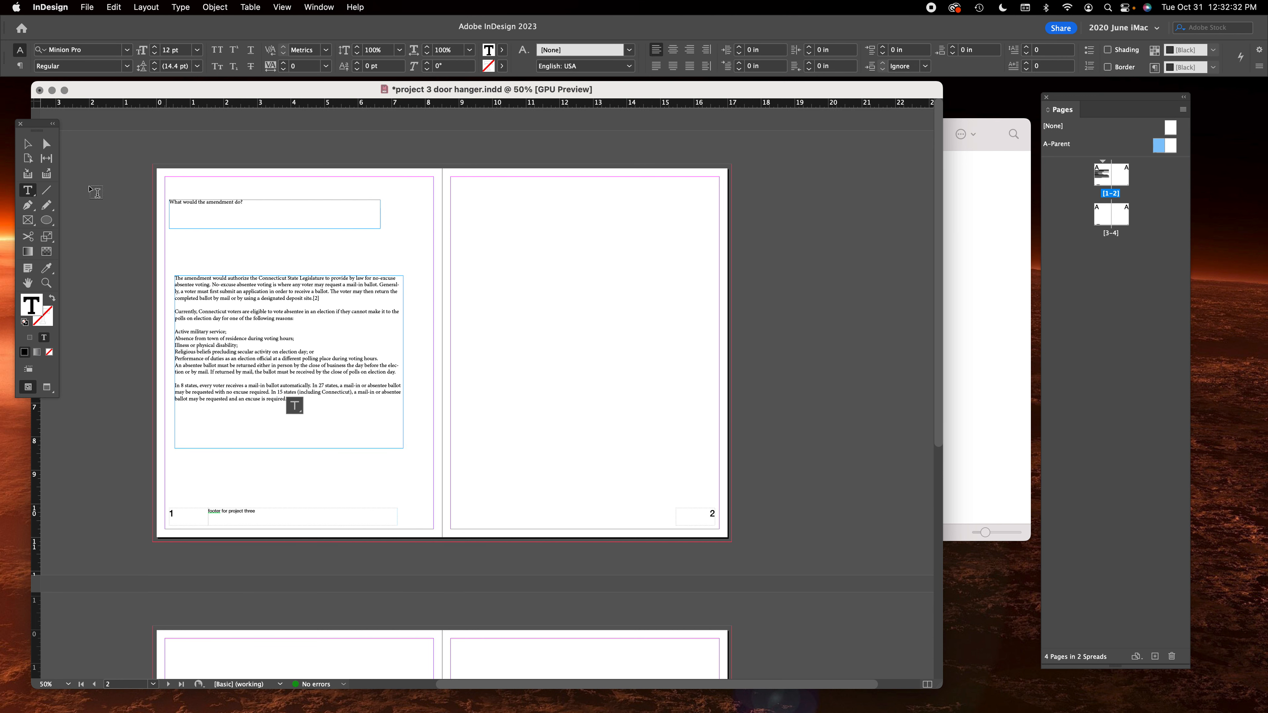
Set the heading text on page 1 to 21 pt.
click(28, 144)
double_click(218, 210)
key(super+a)
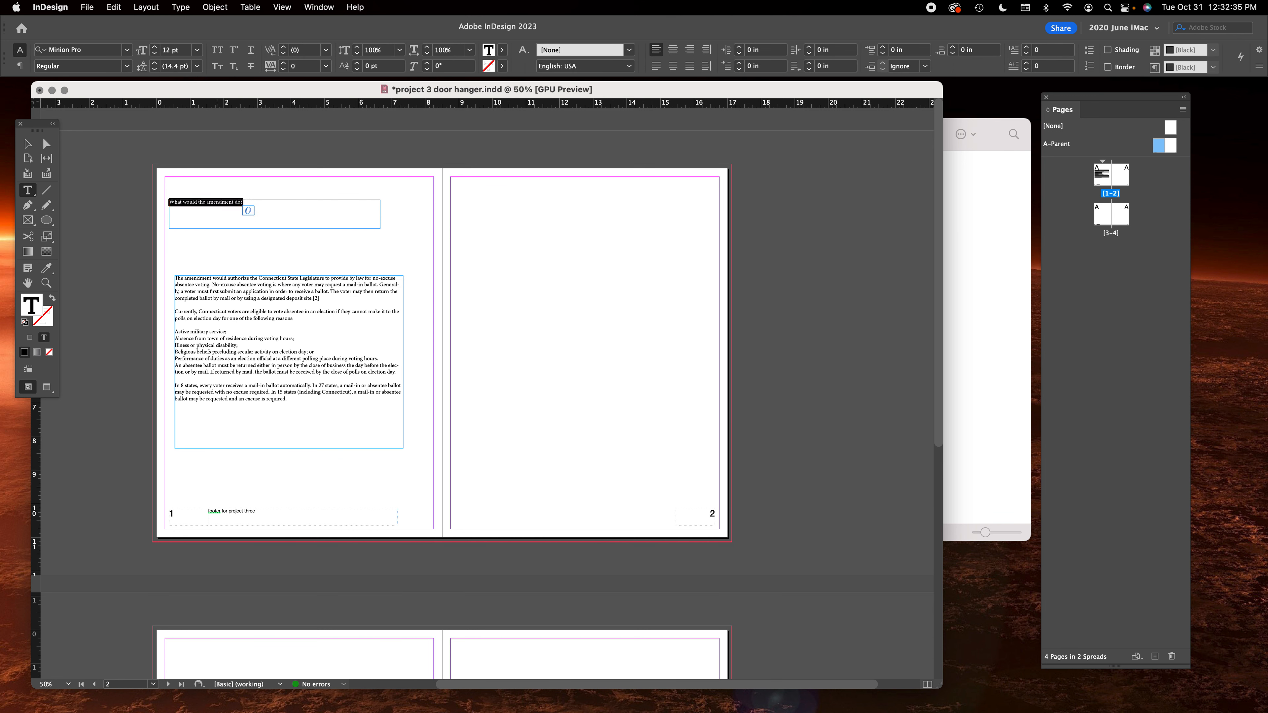
click(155, 47)
click(155, 48)
click(155, 48)
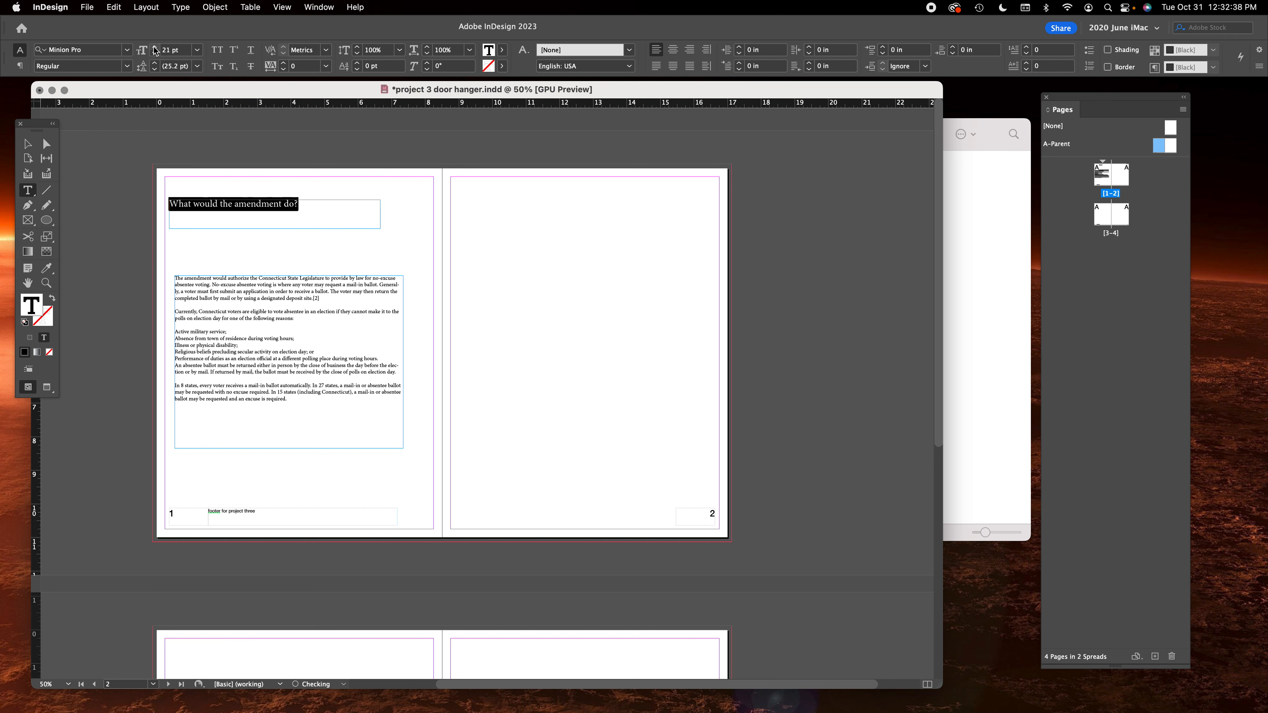
Set the page 1 heading's font to Helvetica Neue Medium.
click(128, 50)
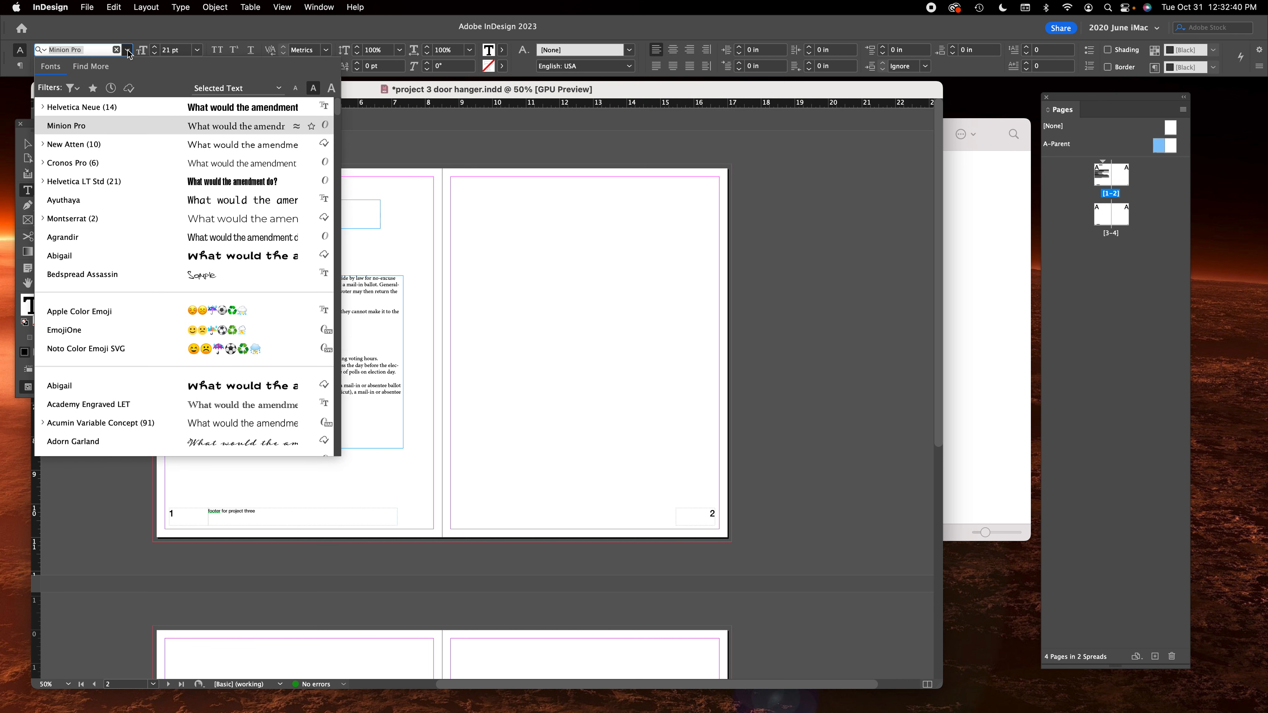
click(101, 108)
click(127, 66)
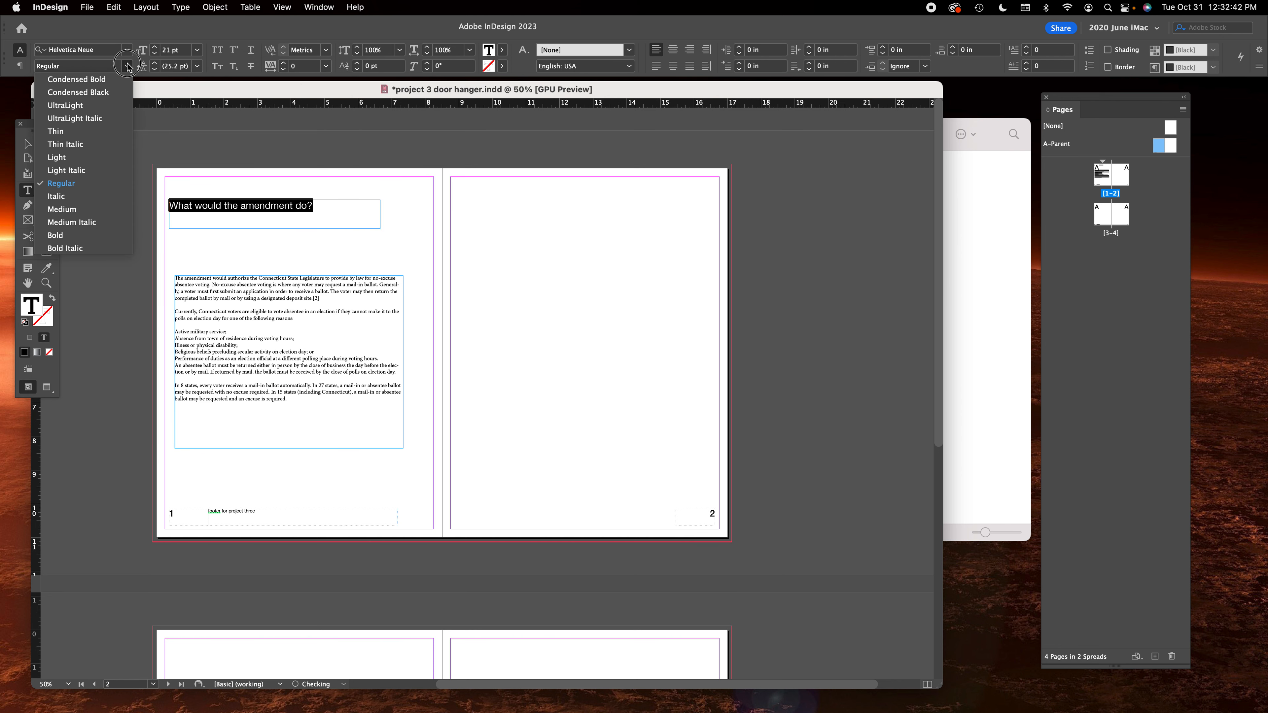
click(93, 210)
Set all of the body text on page 1 to 11 pt Helvetica Neue.
drag(291, 328, 274, 397)
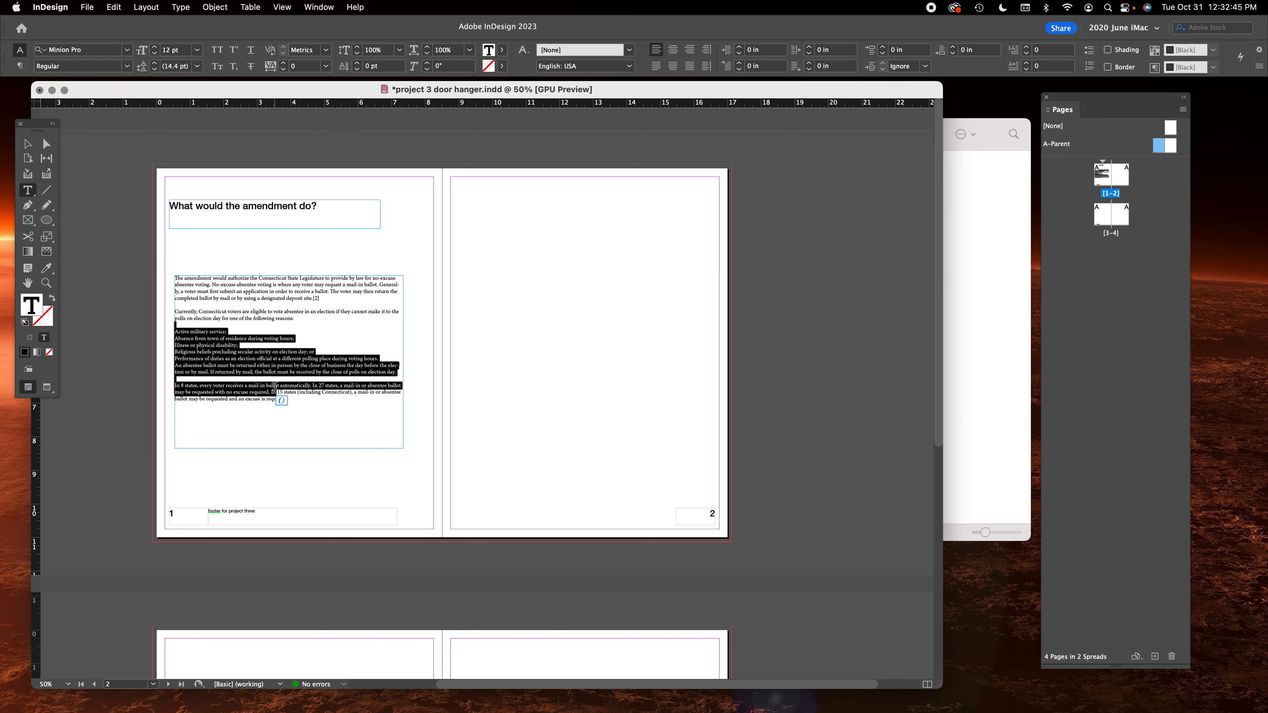
key(super+a)
click(154, 53)
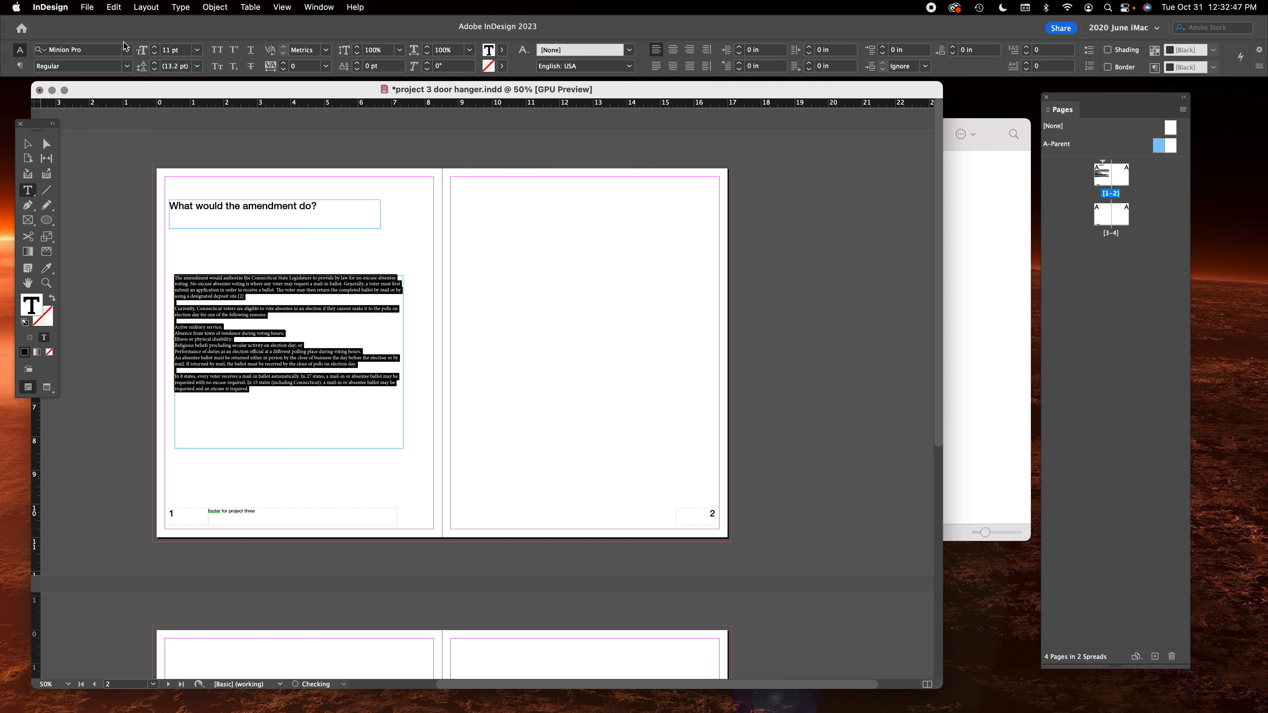
click(127, 50)
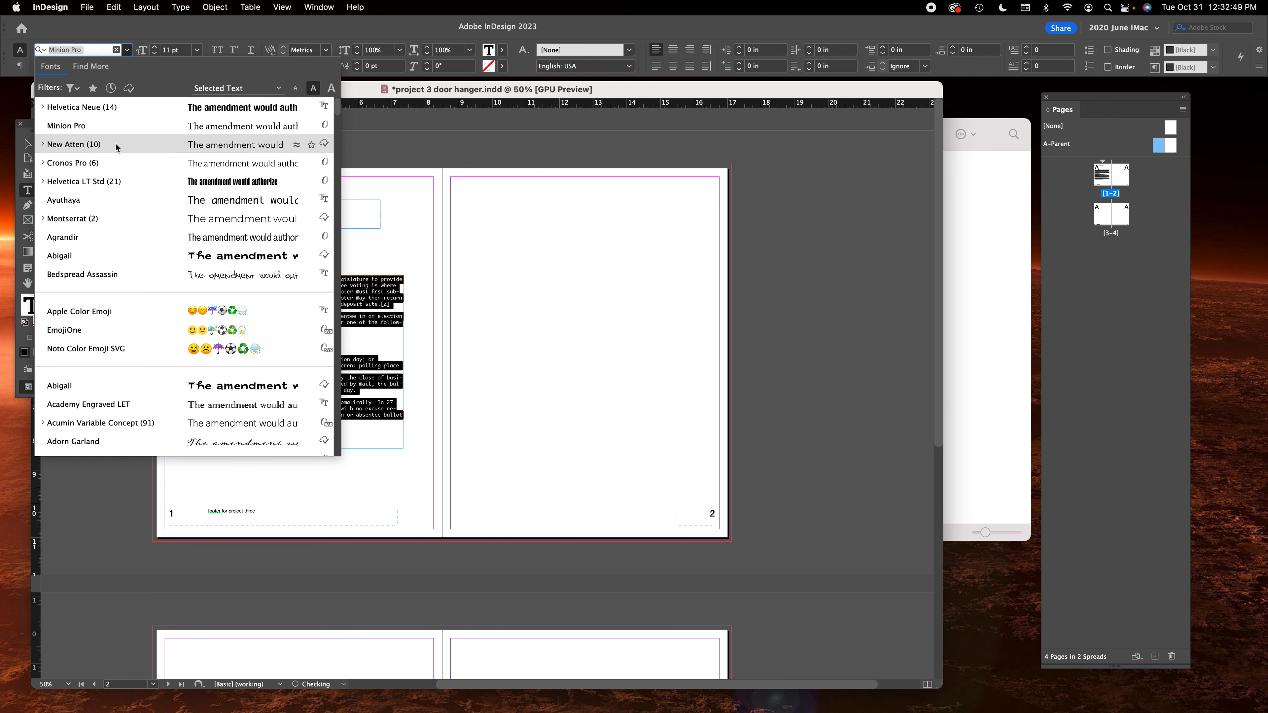
click(121, 110)
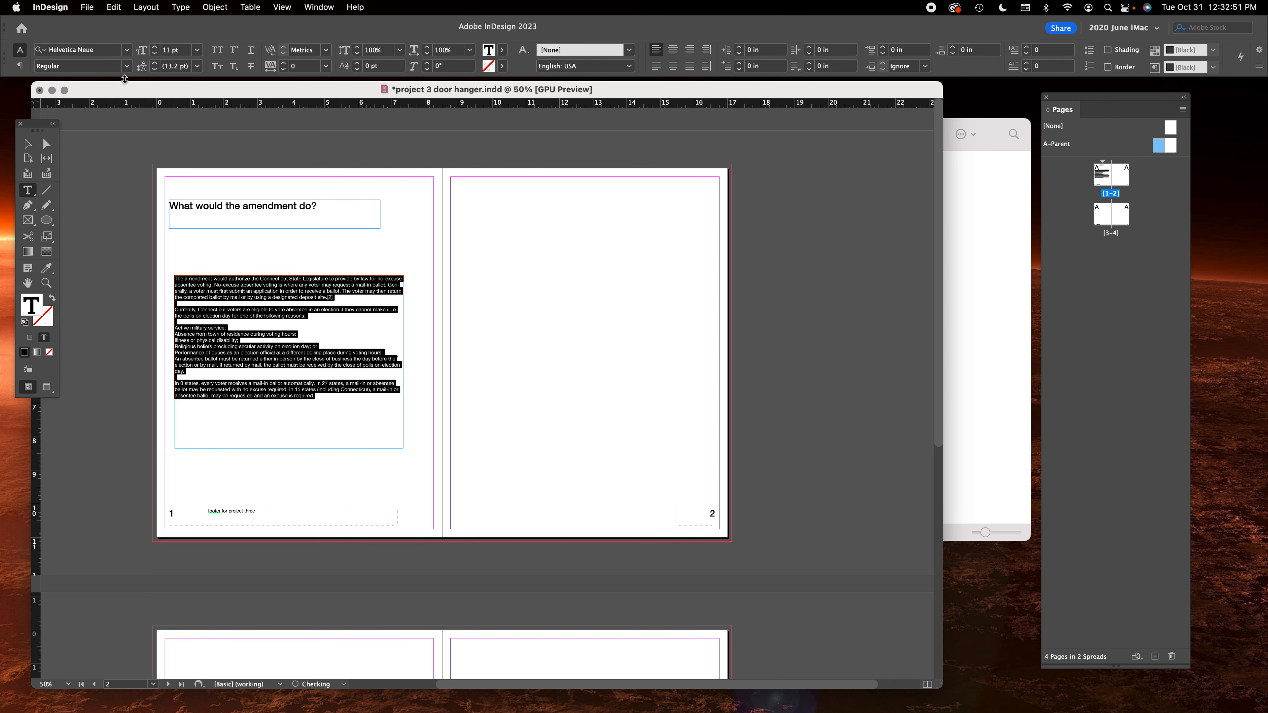
Enlarge the body text frame to about 7.48 by 5.65 in and align it under the heading at about X 0.375 in, Y 2.675 in.
click(27, 144)
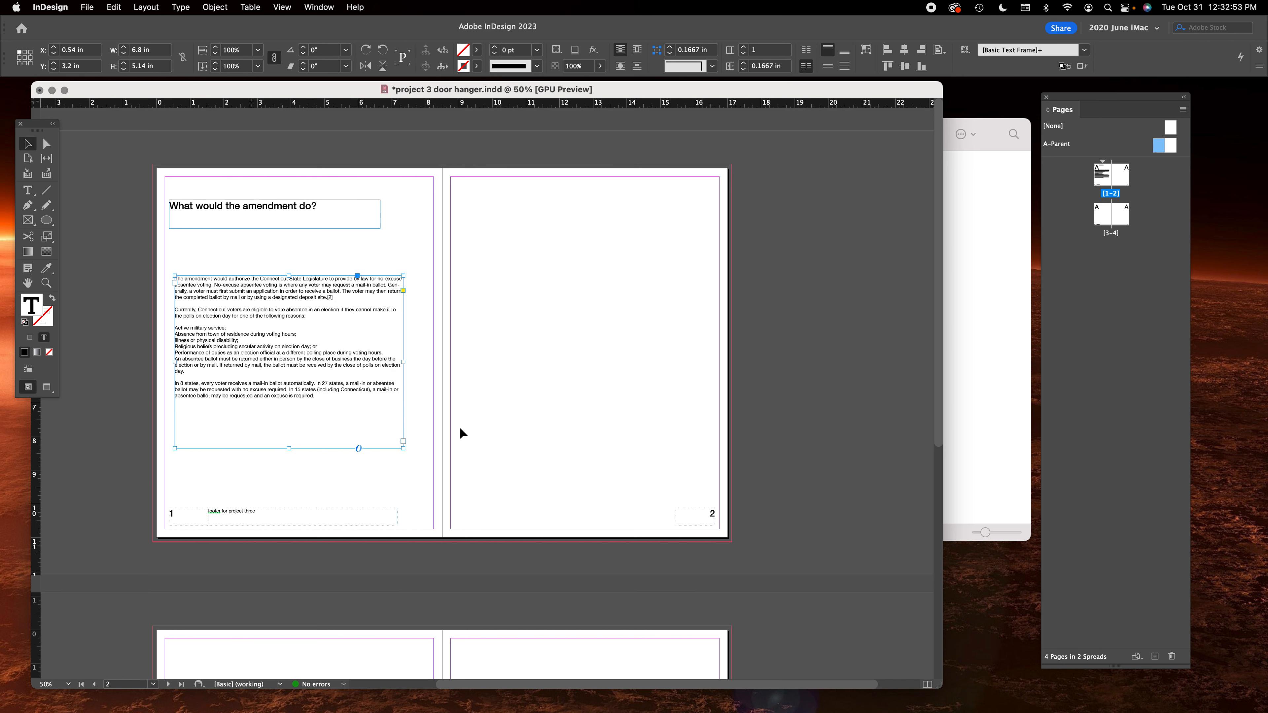
drag(407, 440, 430, 456)
drag(280, 369, 270, 376)
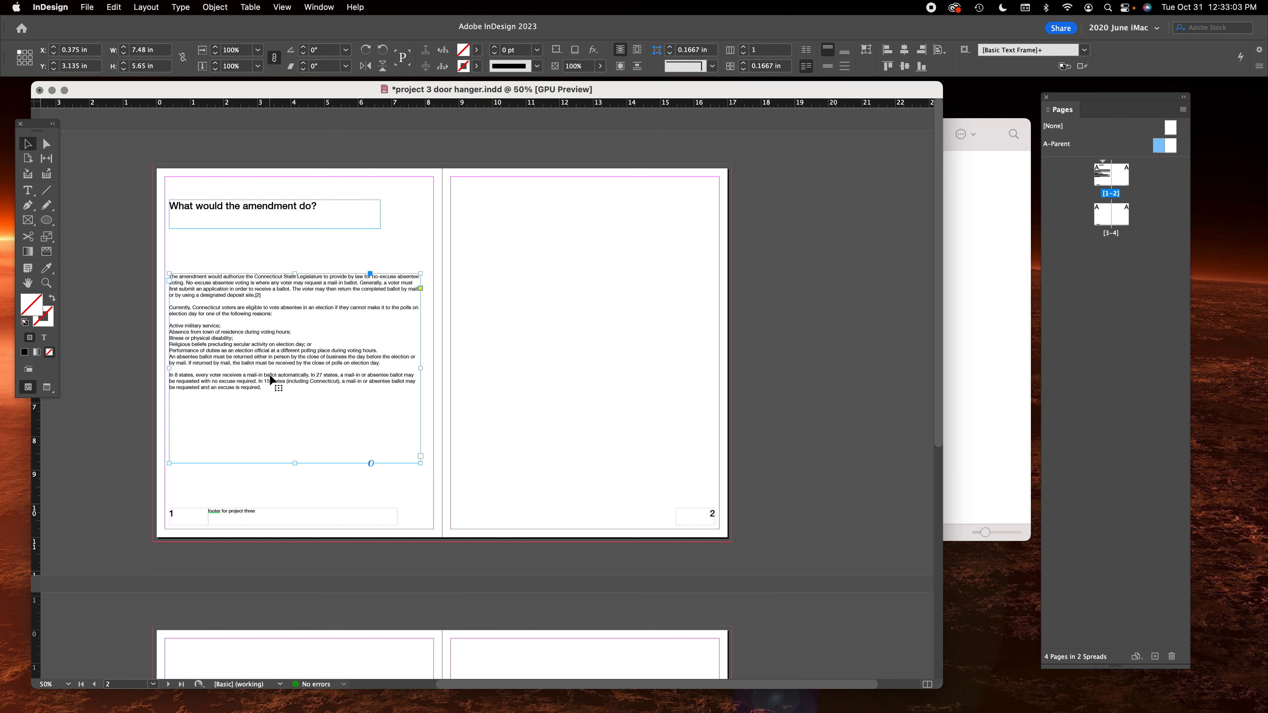
drag(294, 373, 294, 358)
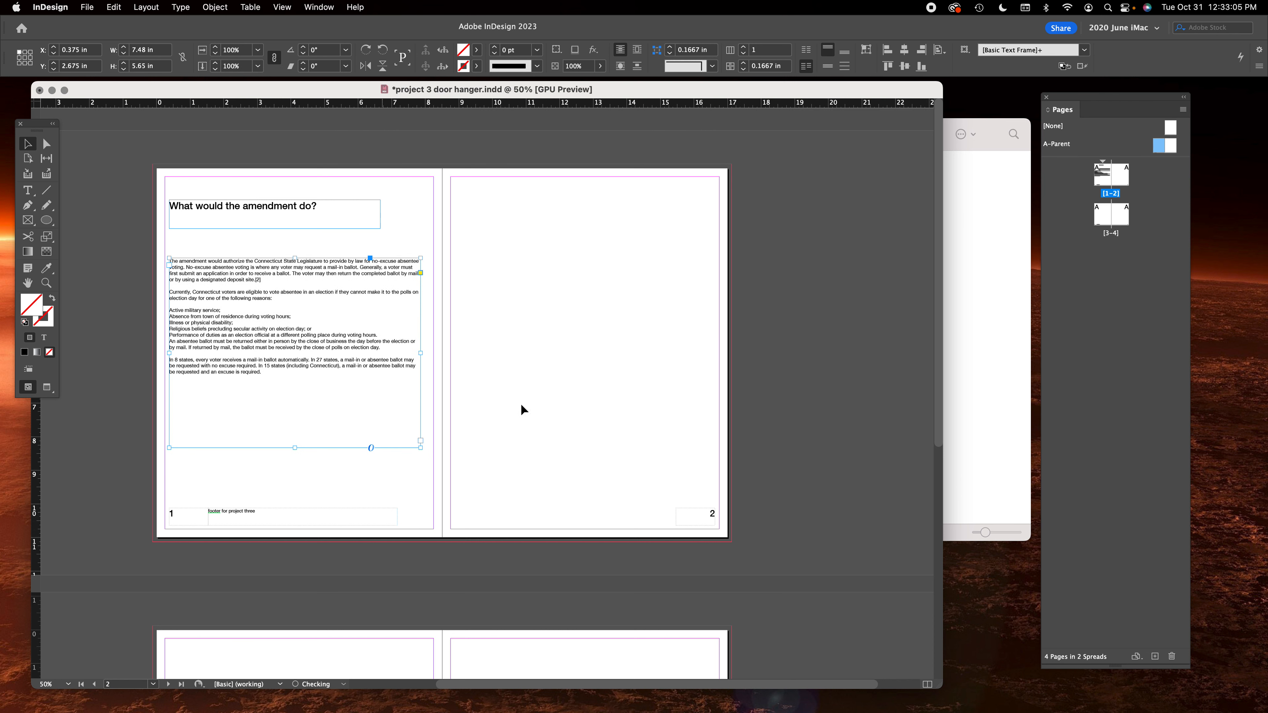
click(522, 410)
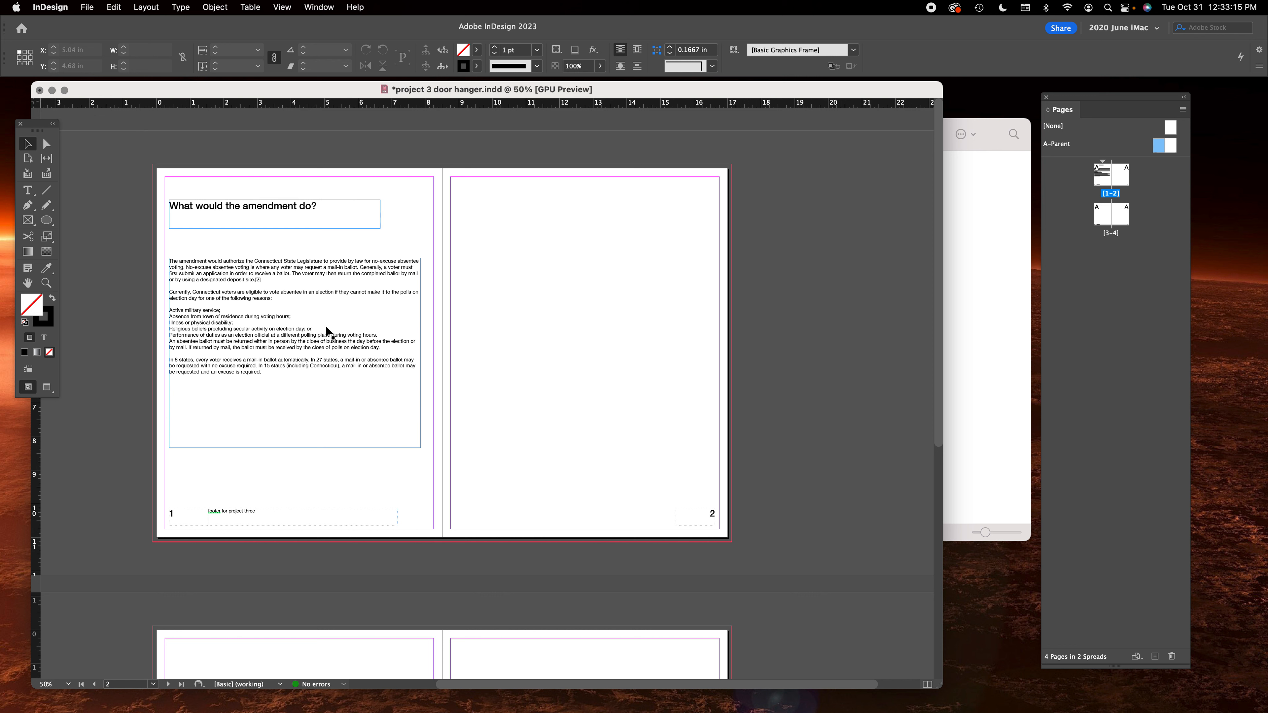
Delete the "[2]" citation after "designated deposit site." in the first body paragraph.
key(Tab)
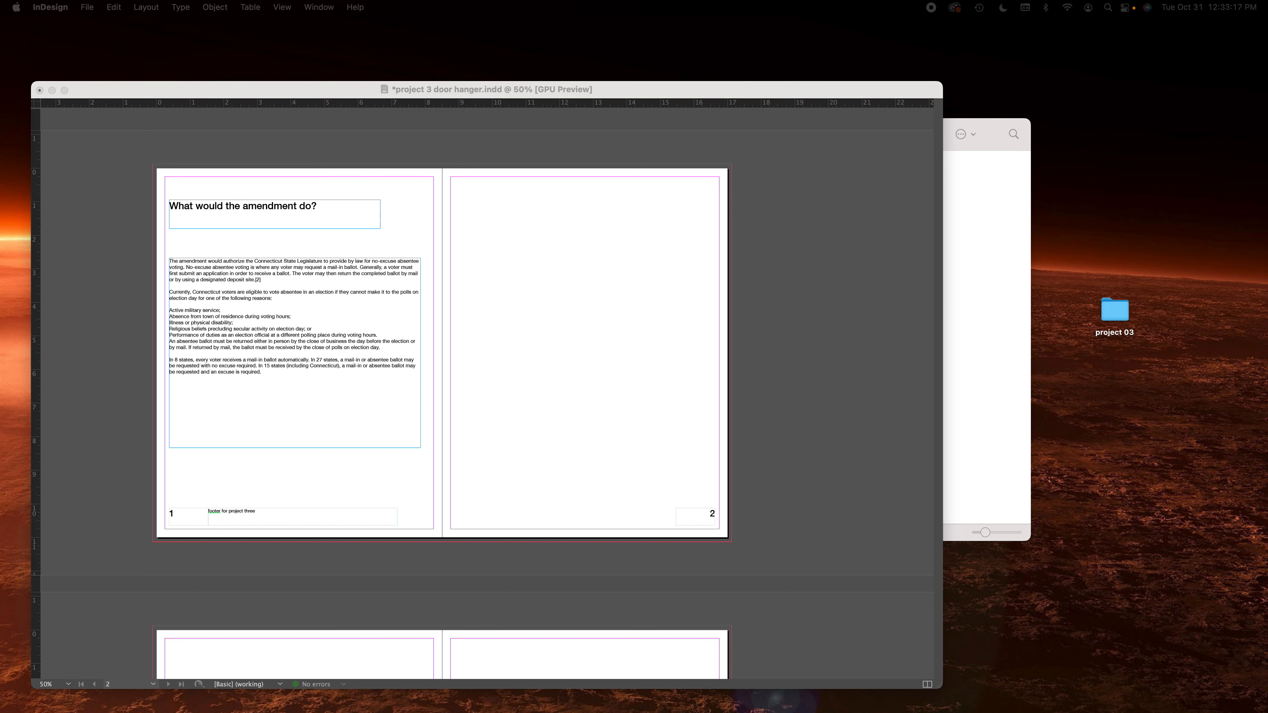
key(Tab)
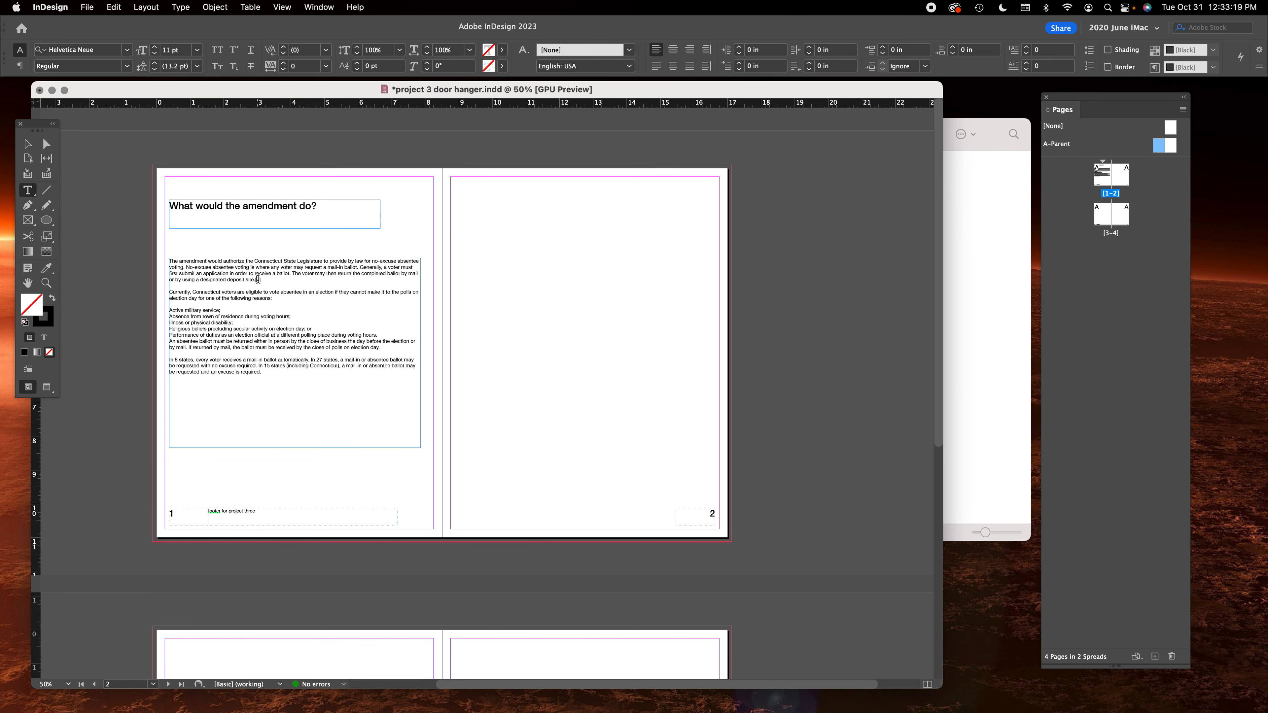
key(Tab)
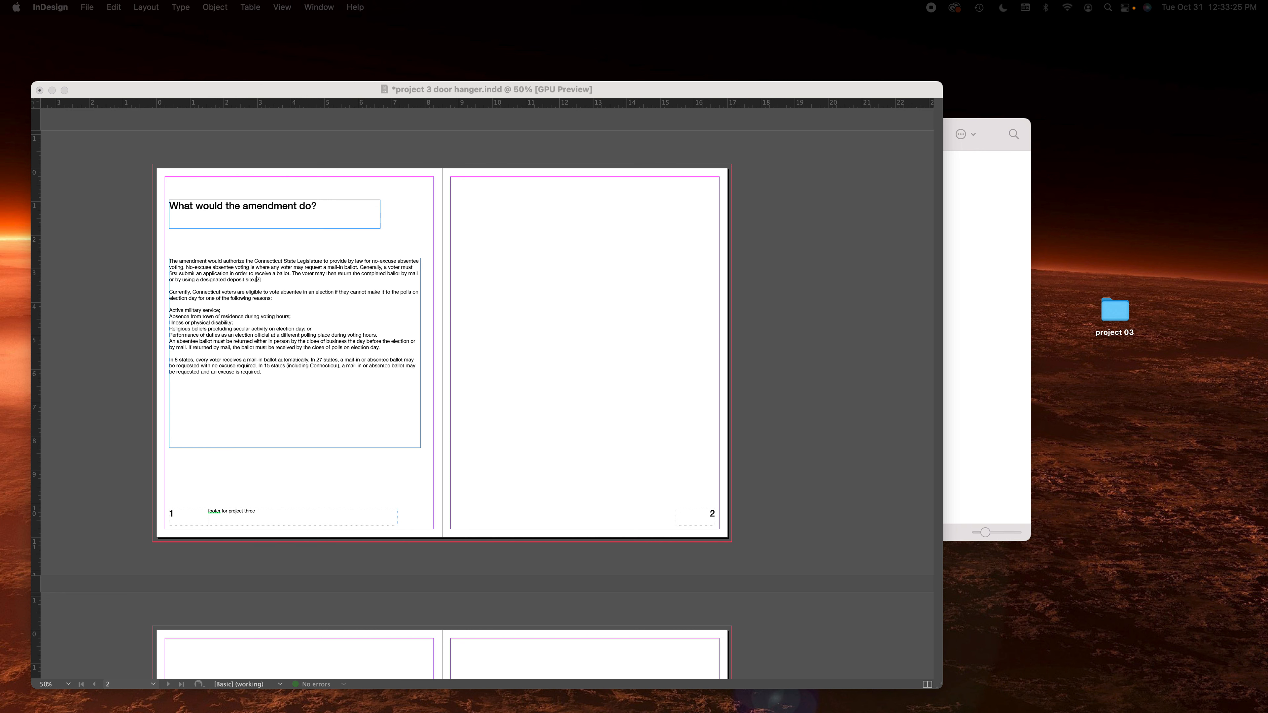
key(Tab)
key(BackSpace)
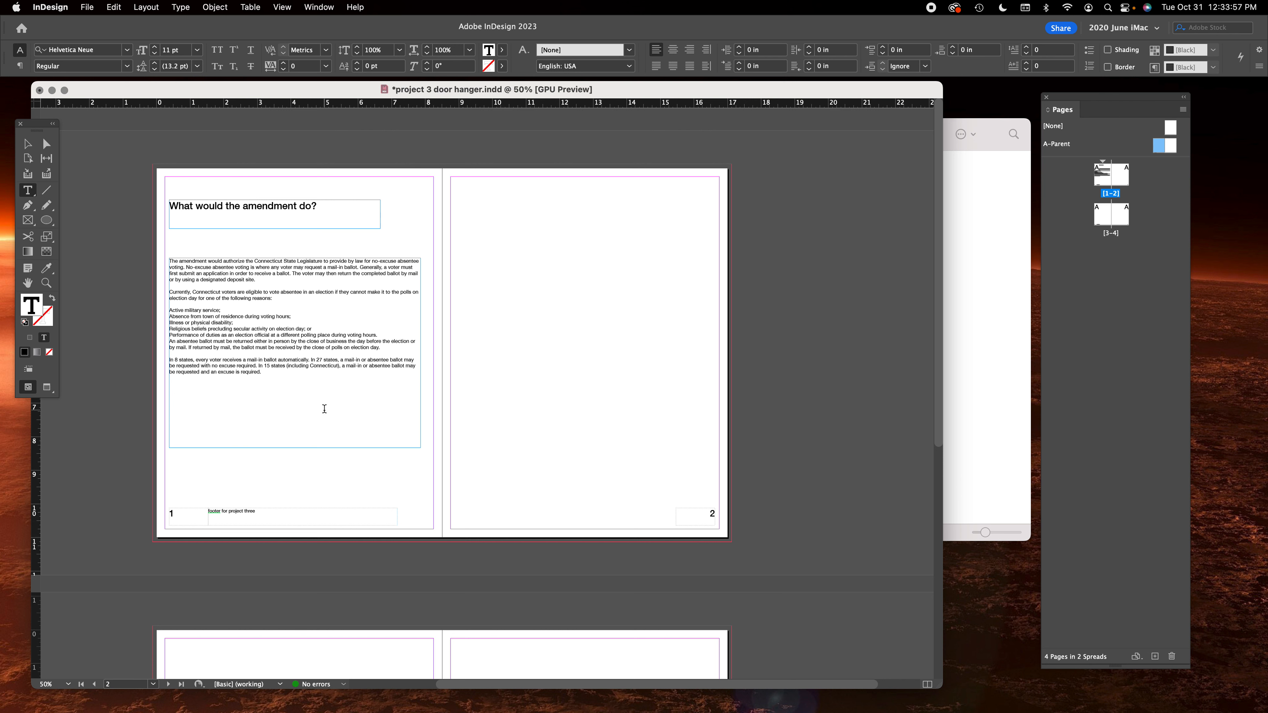
Append the copied passages starting "This amendment was referred over two legislative sessions" and "In favor of the amendment" to the end of the body text.
key(Tab)
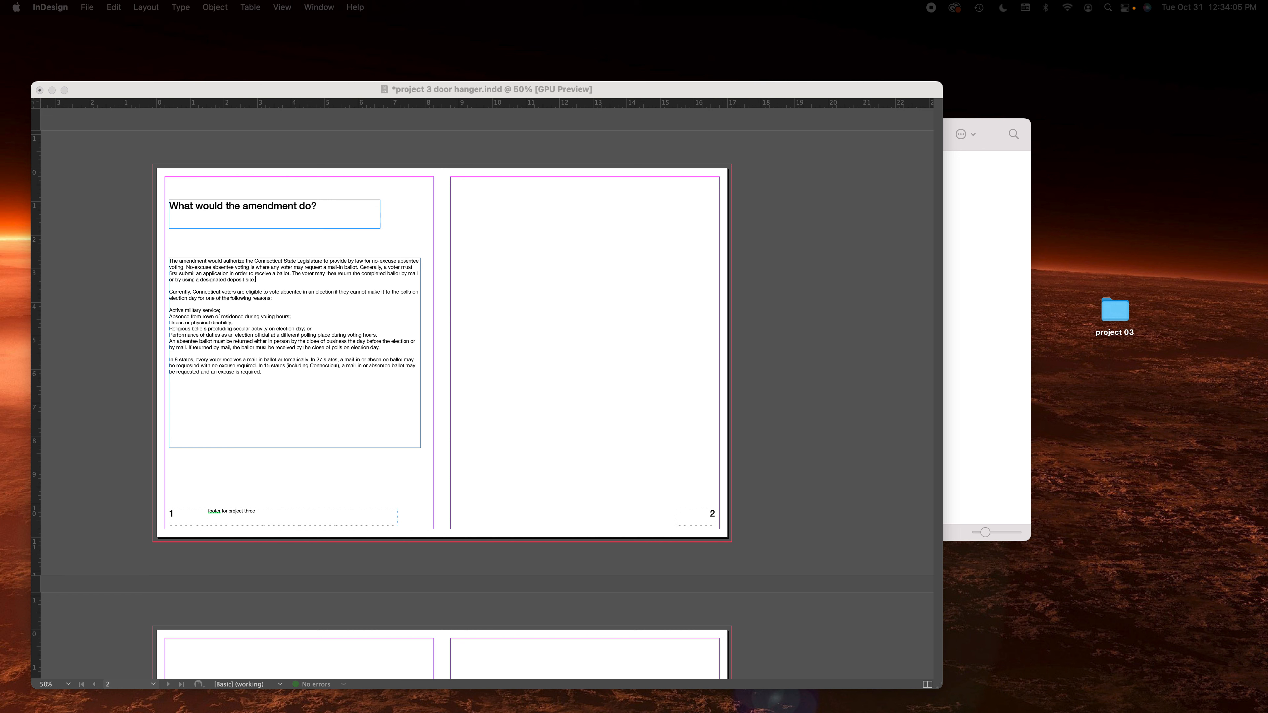
key(Tab)
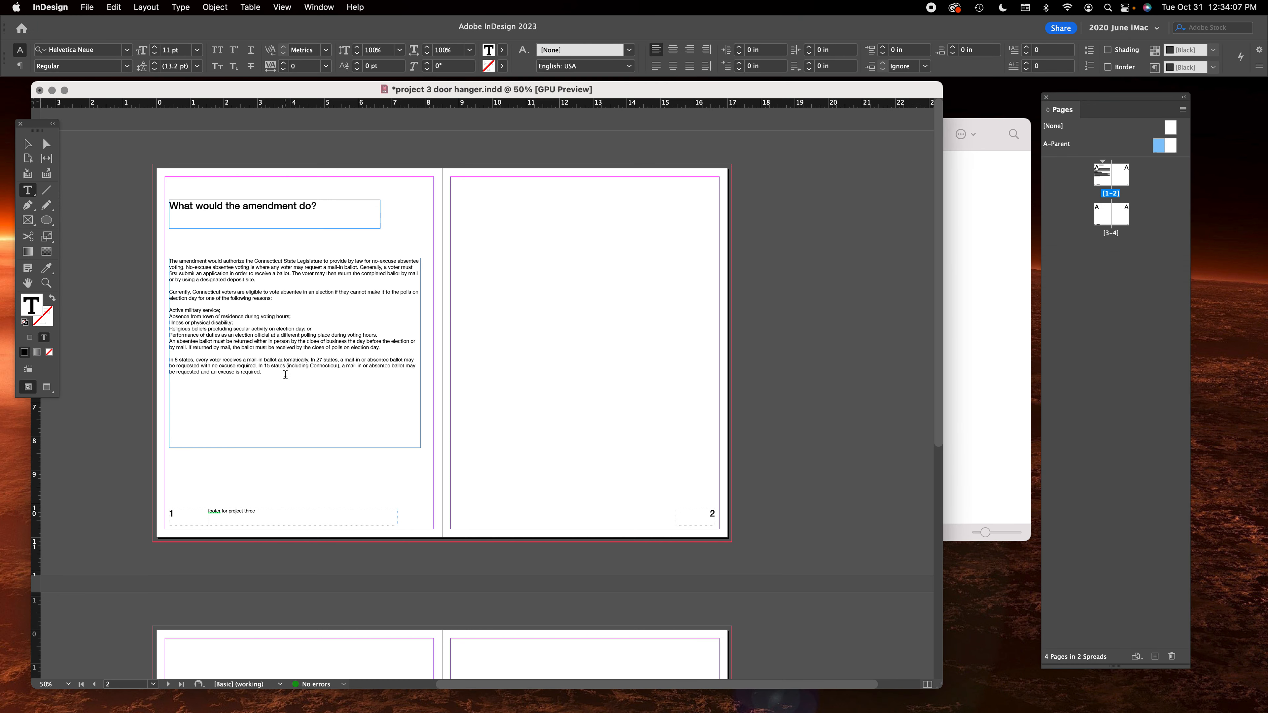
key(super+v)
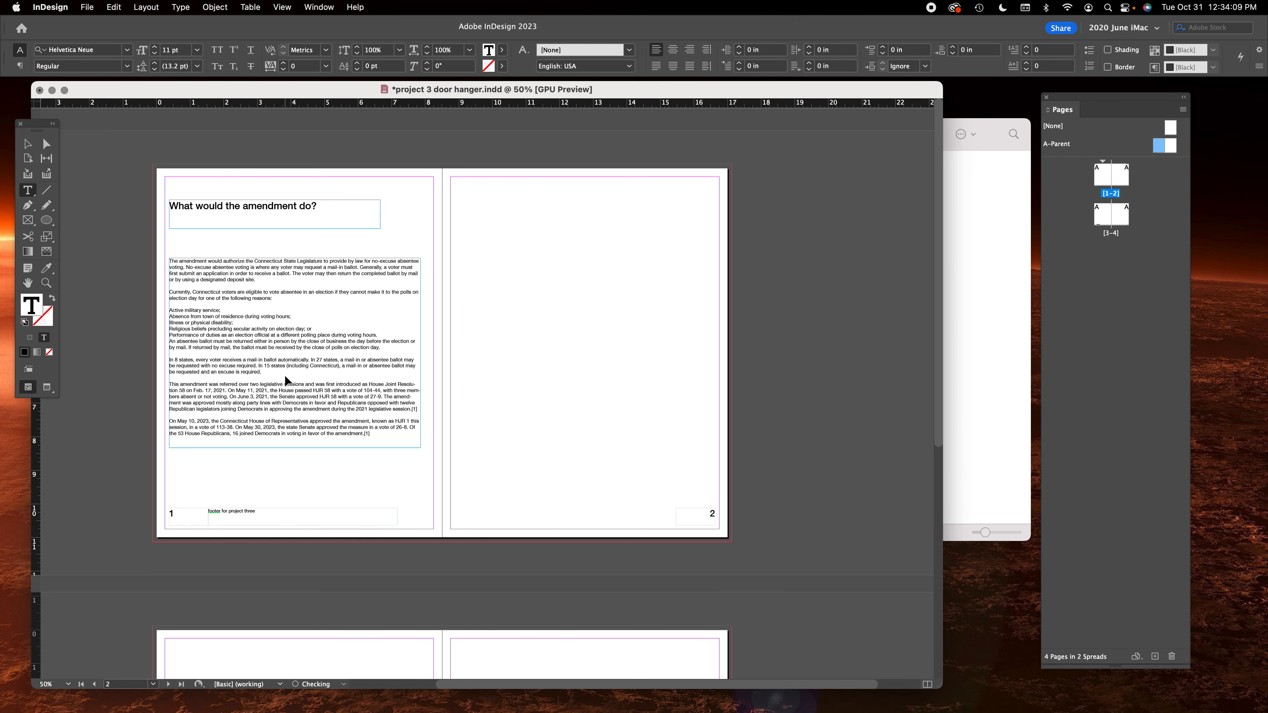
key(Tab)
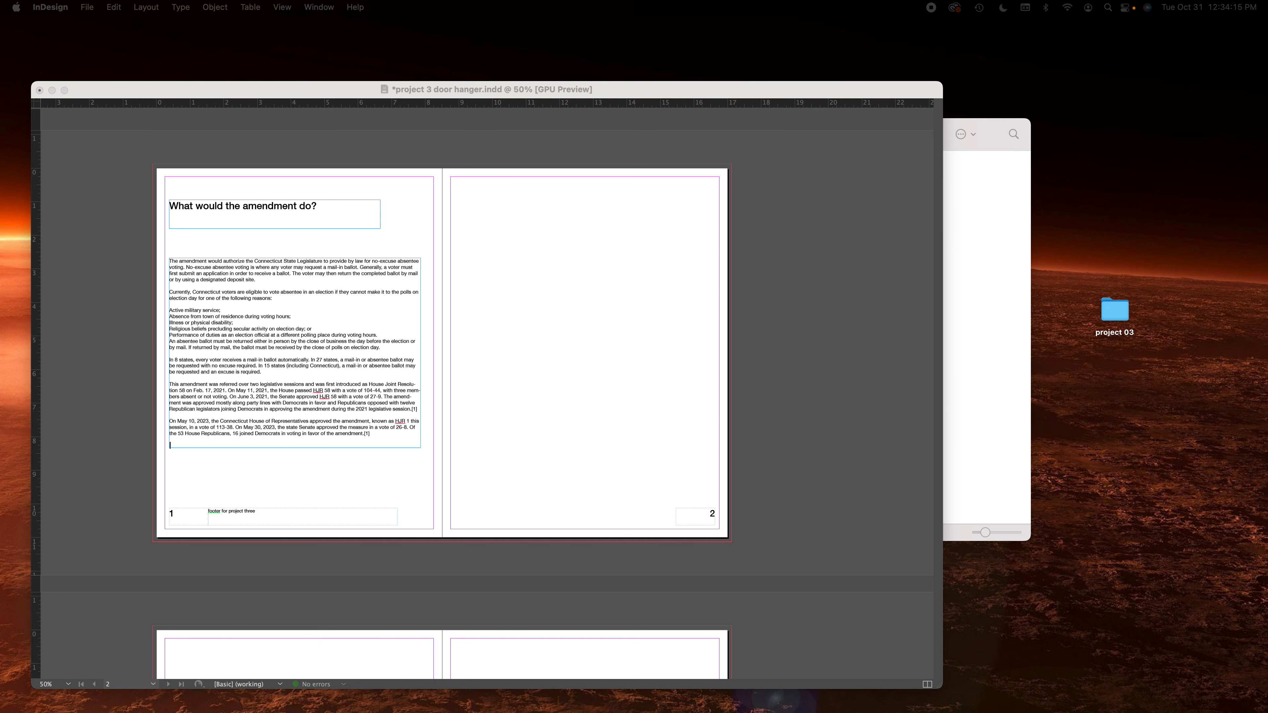
click(182, 445)
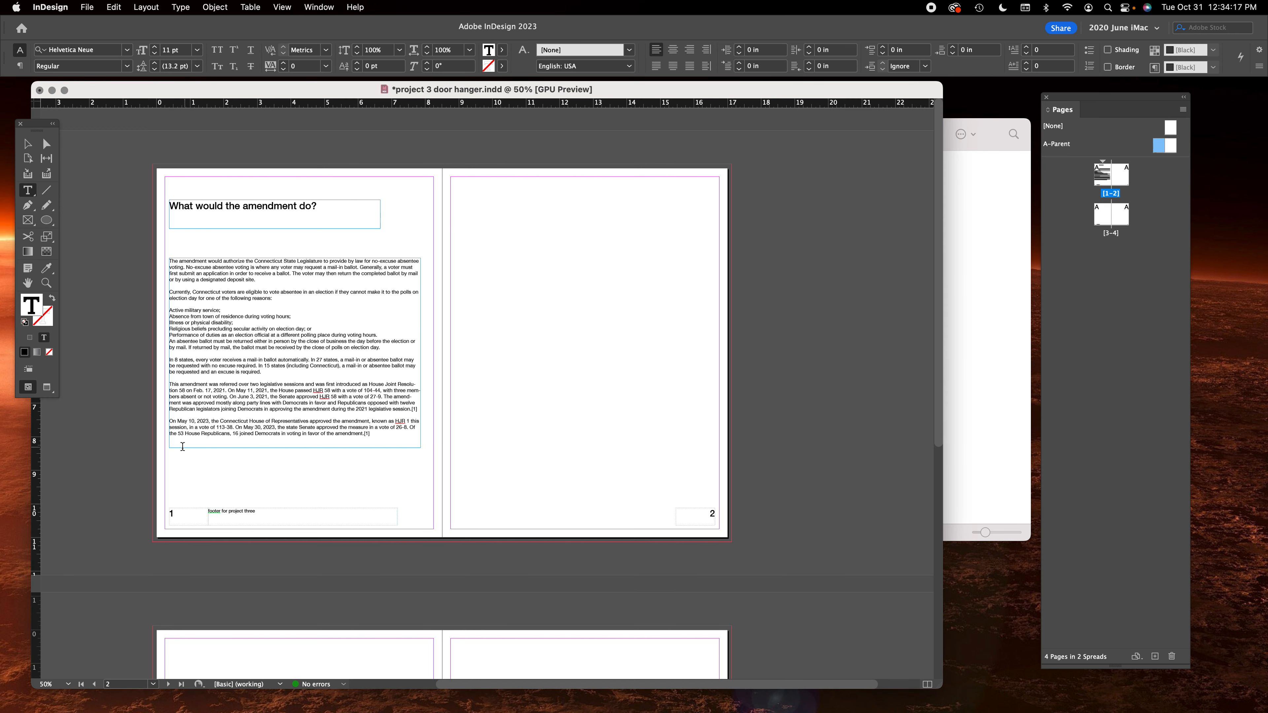
key(super+v)
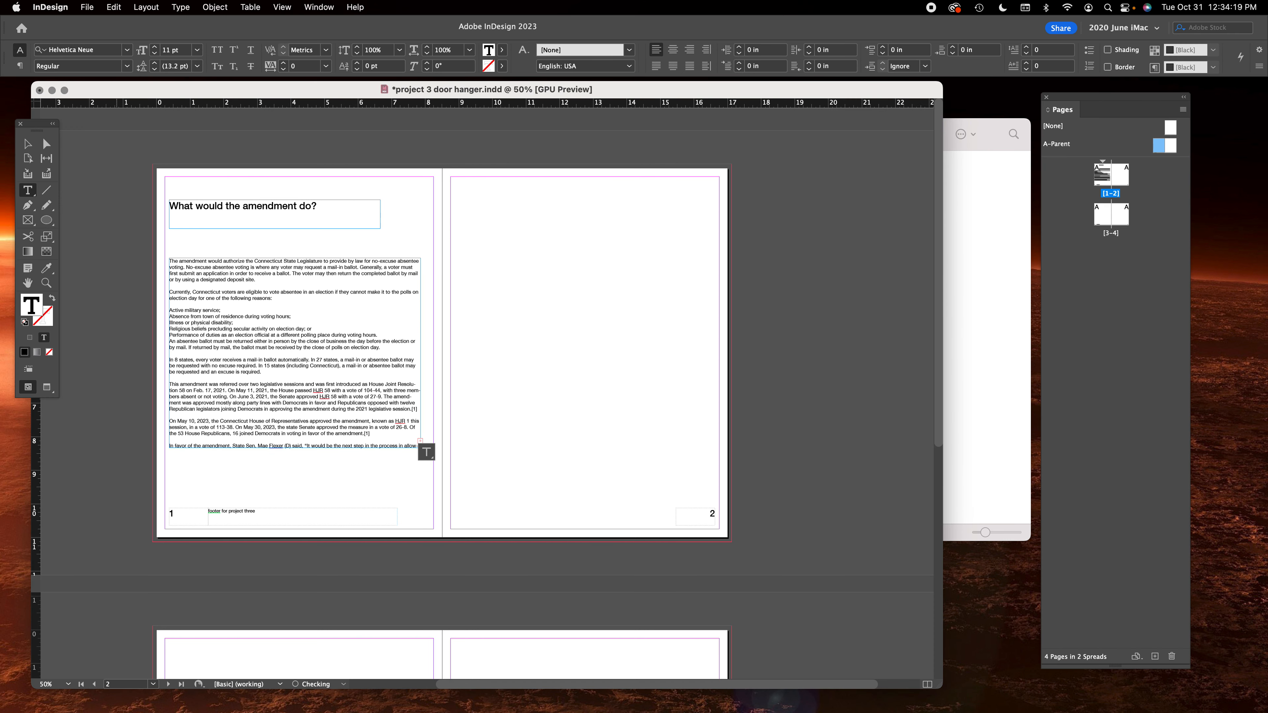
Delete the "[1]" citation at the end of the "On May 10, 2023" paragraph and leave text editing.
click(357, 405)
click(384, 434)
key(BackSpace)
key(Escape)
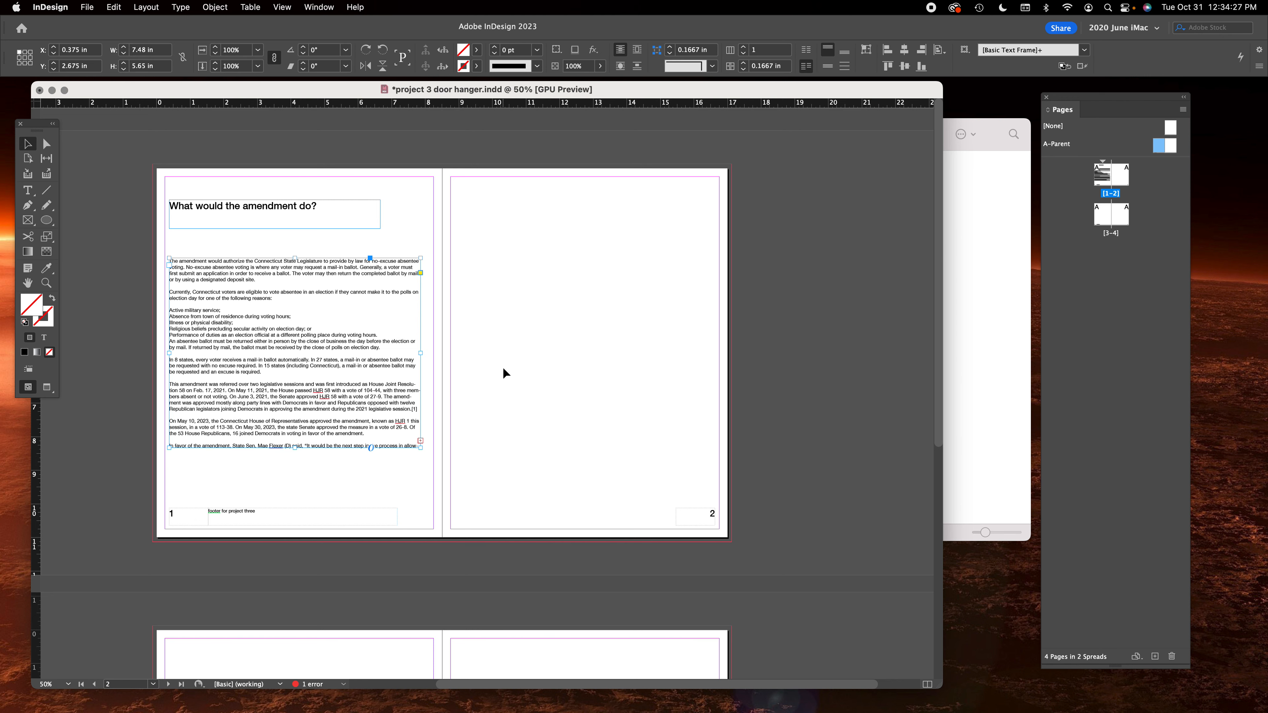
Split the body text frame into 2 columns and widen it to about 7.625 in.
key(super+equal)
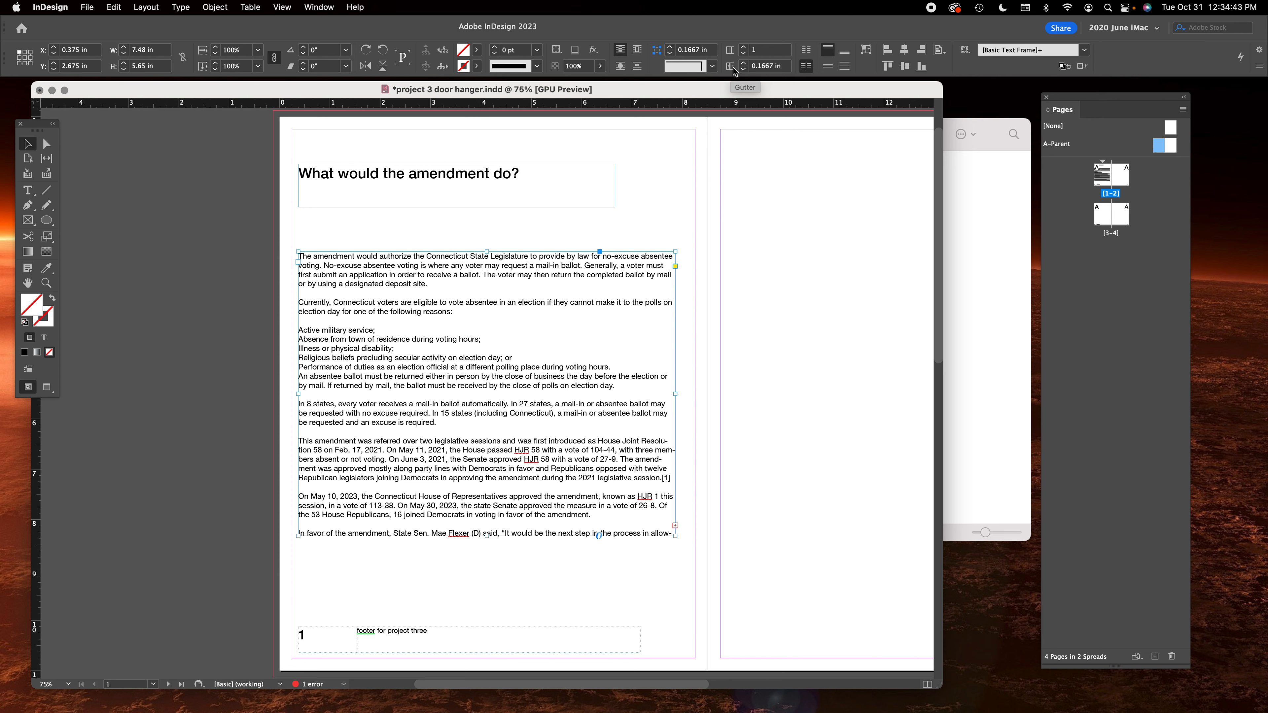
click(744, 47)
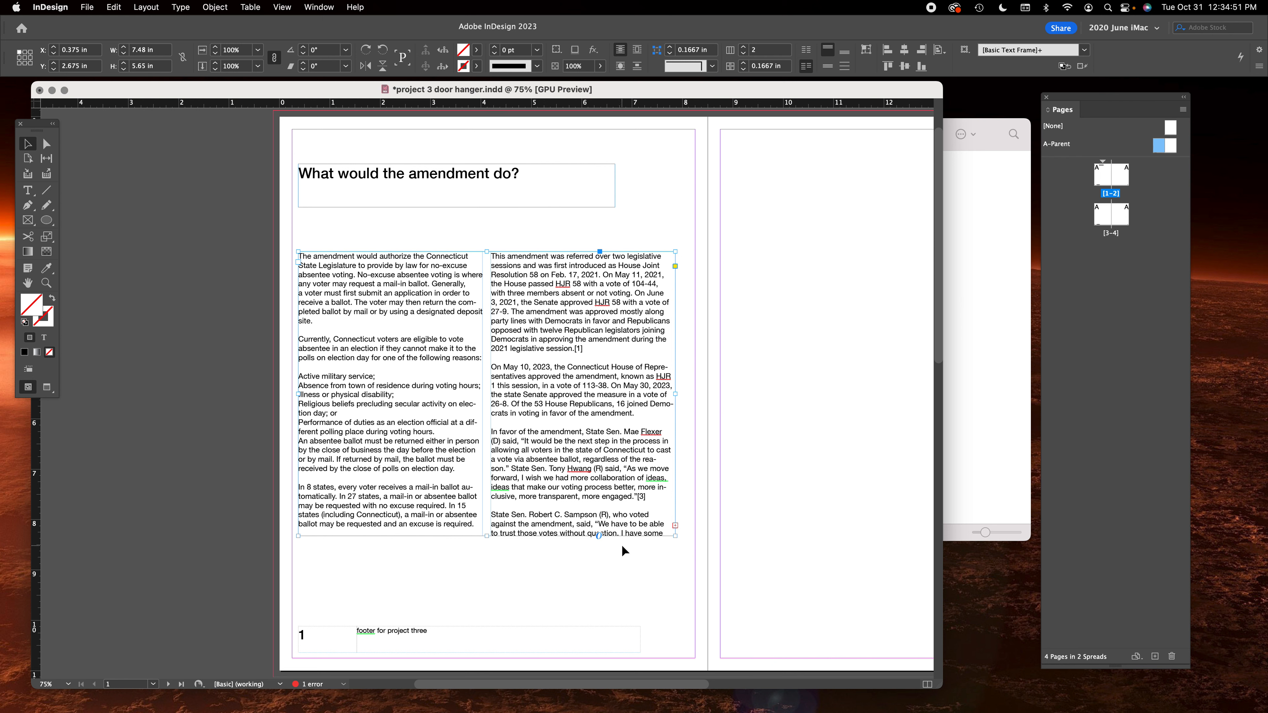
drag(676, 395, 682, 395)
click(714, 362)
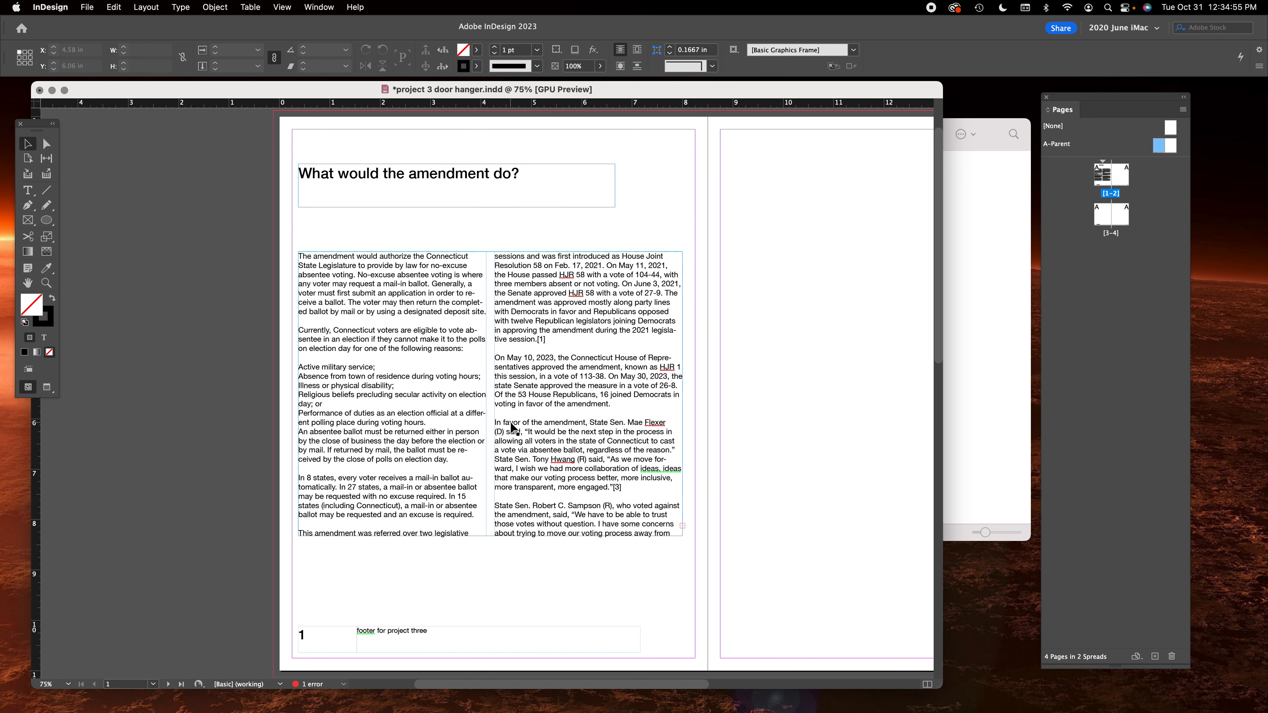
Set the gutter between the body text frame's two columns to 0.375 in.
click(572, 400)
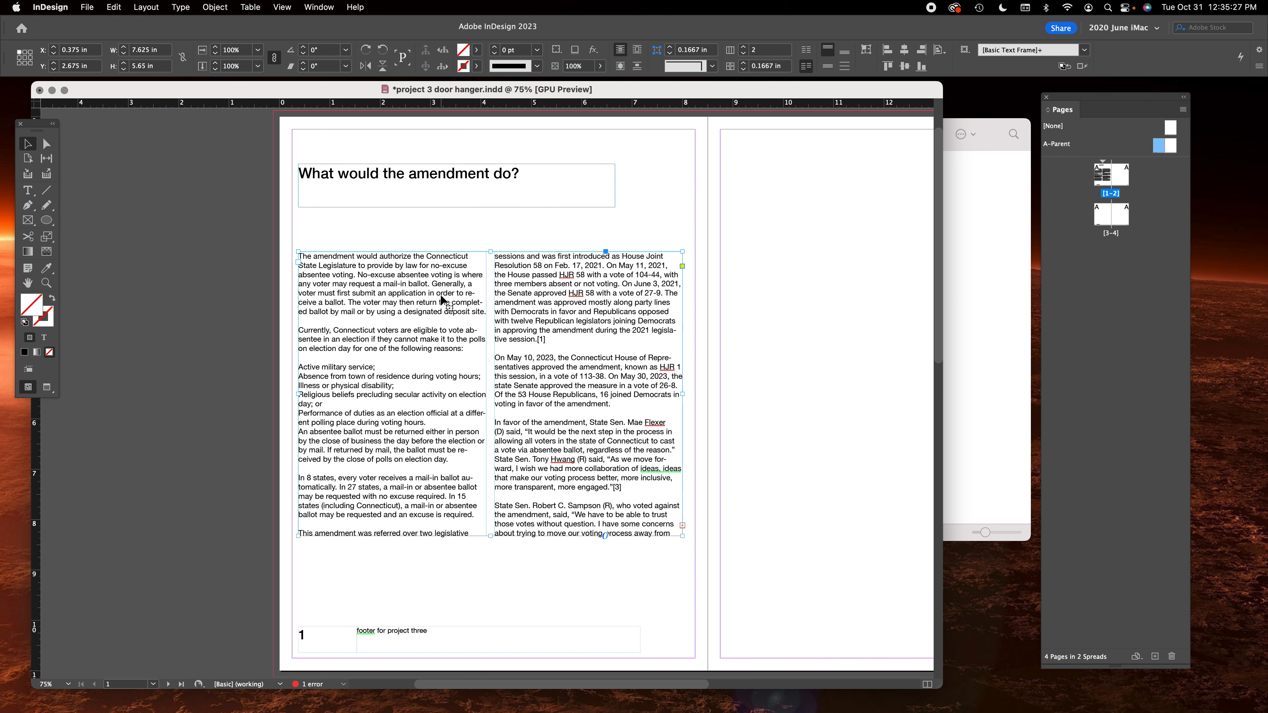
click(747, 63)
click(746, 64)
click(746, 64)
click(746, 63)
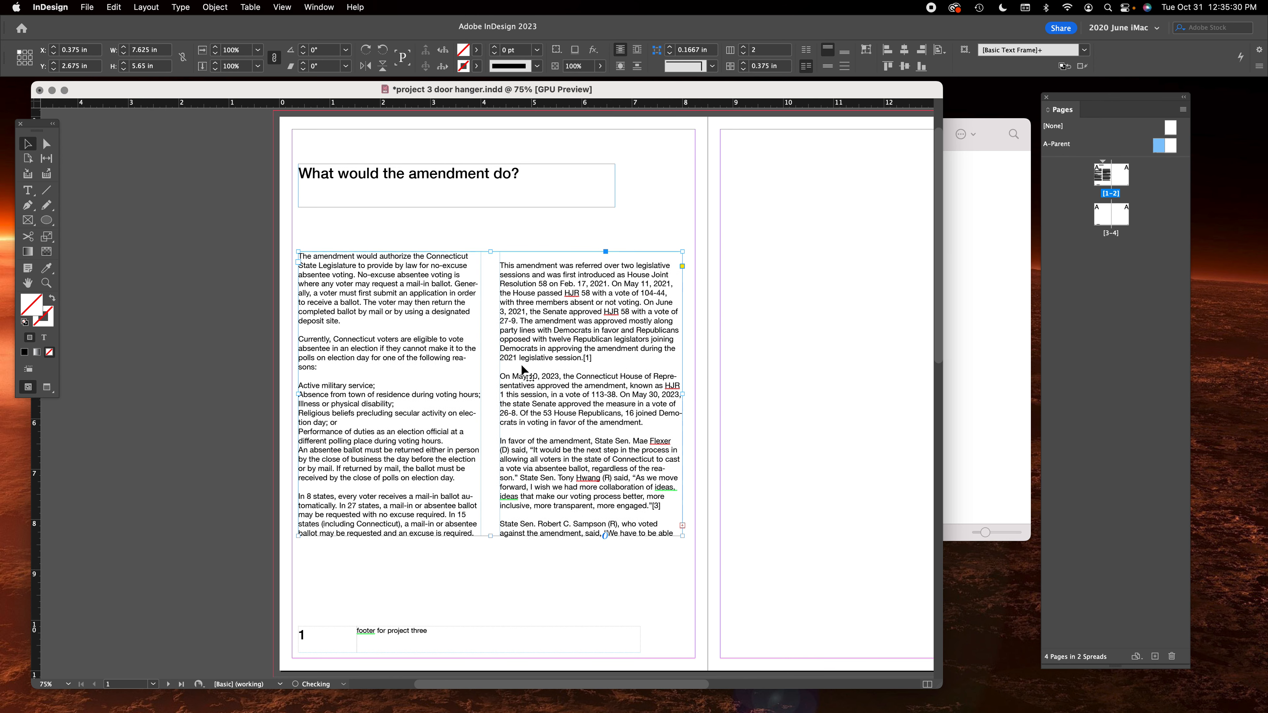
click(813, 406)
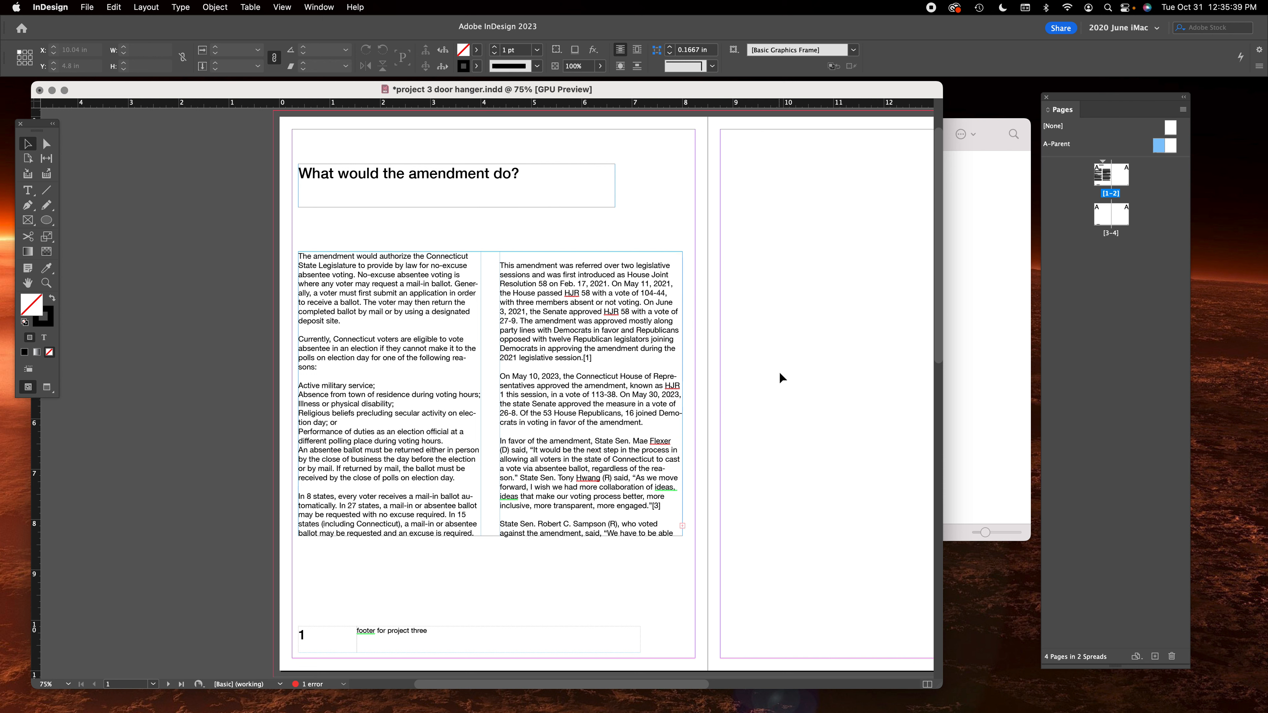
Remove the blank lines between the paragraphs in the body text's first column.
double_click(334, 339)
click(313, 336)
click(309, 331)
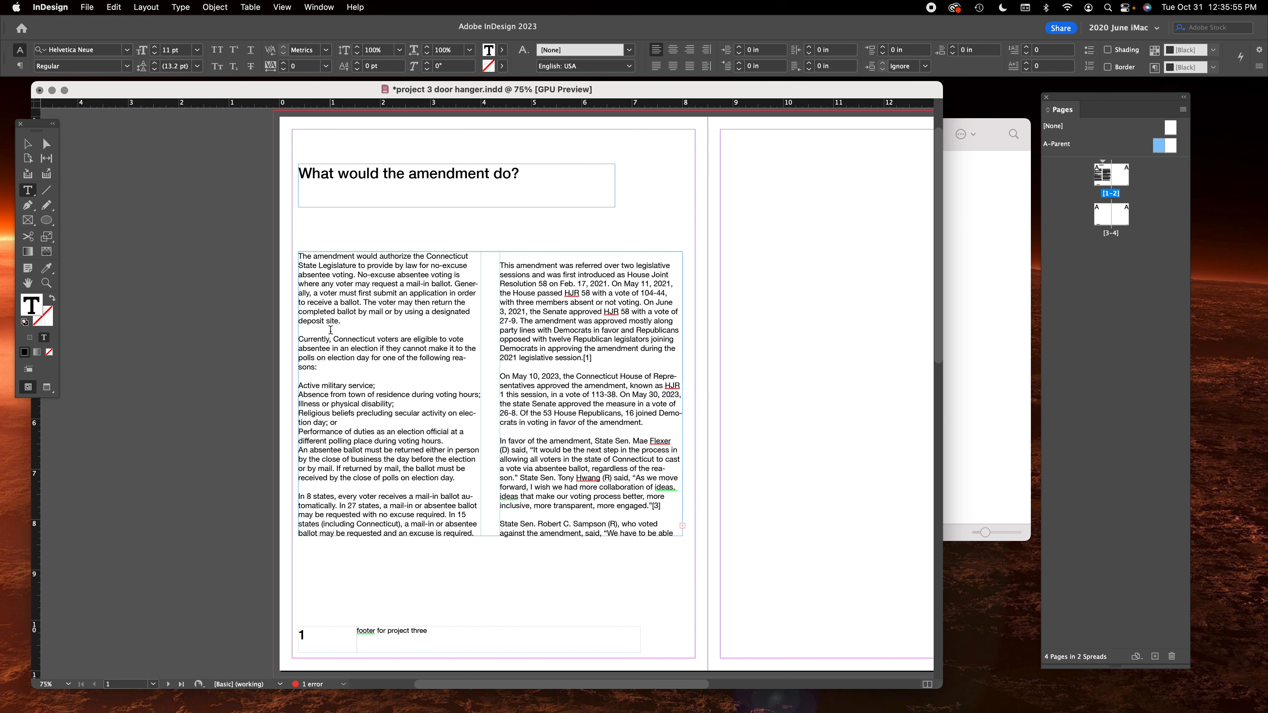
key(BackSpace)
click(318, 358)
key(Delete)
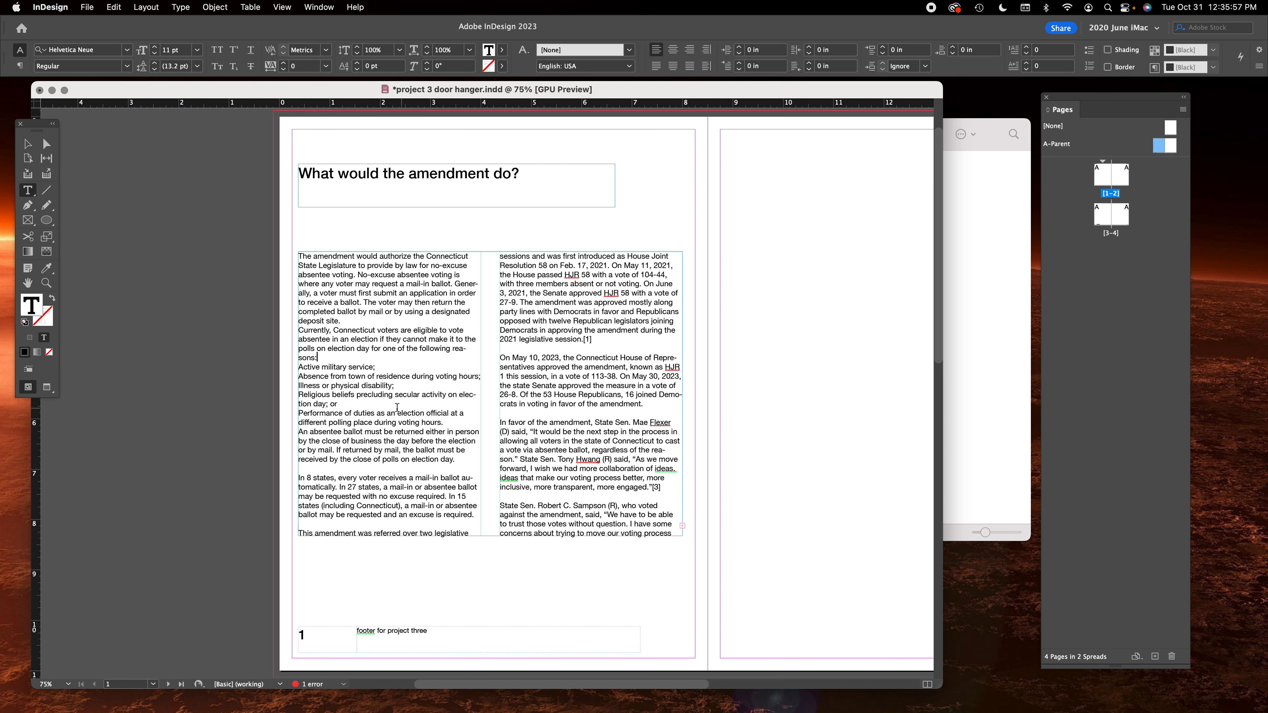
click(327, 469)
key(BackSpace)
click(320, 514)
key(BackSpace)
Remove the blank lines between the second column's paragraphs and the "[1]" citation after "2021 legislative session.".
click(510, 334)
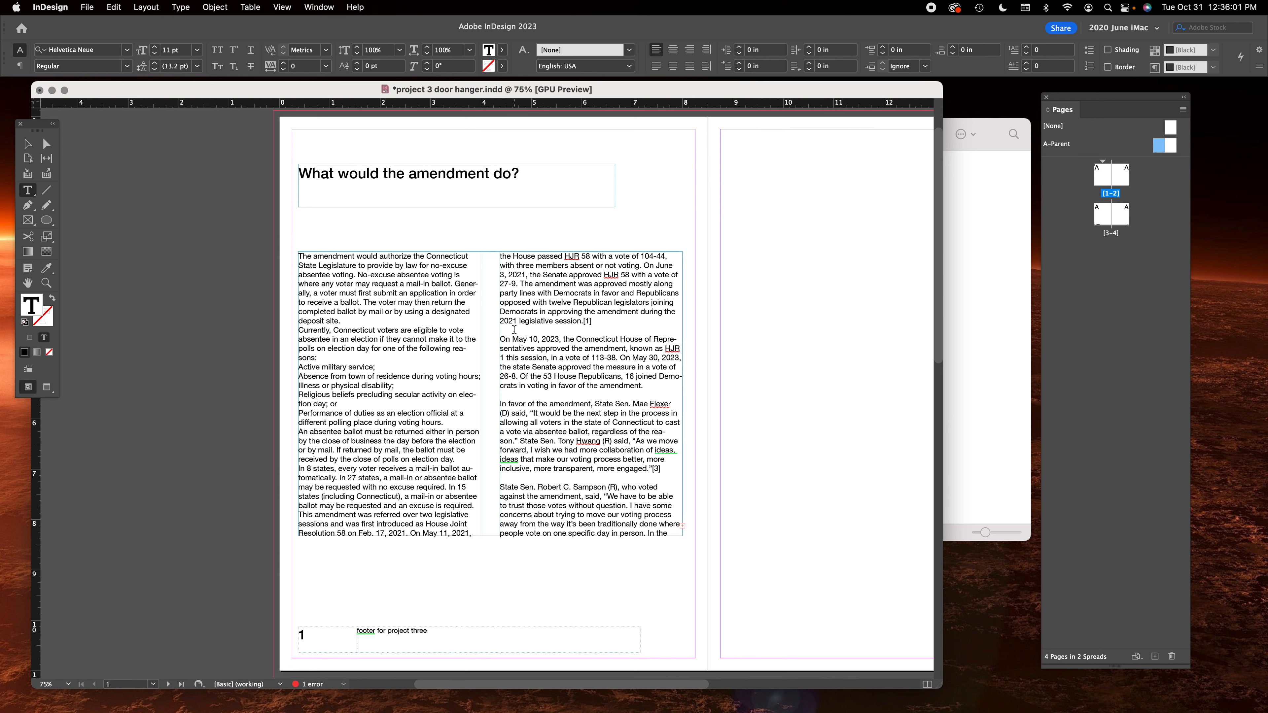
key(BackSpace)
click(518, 384)
key(BackSpace)
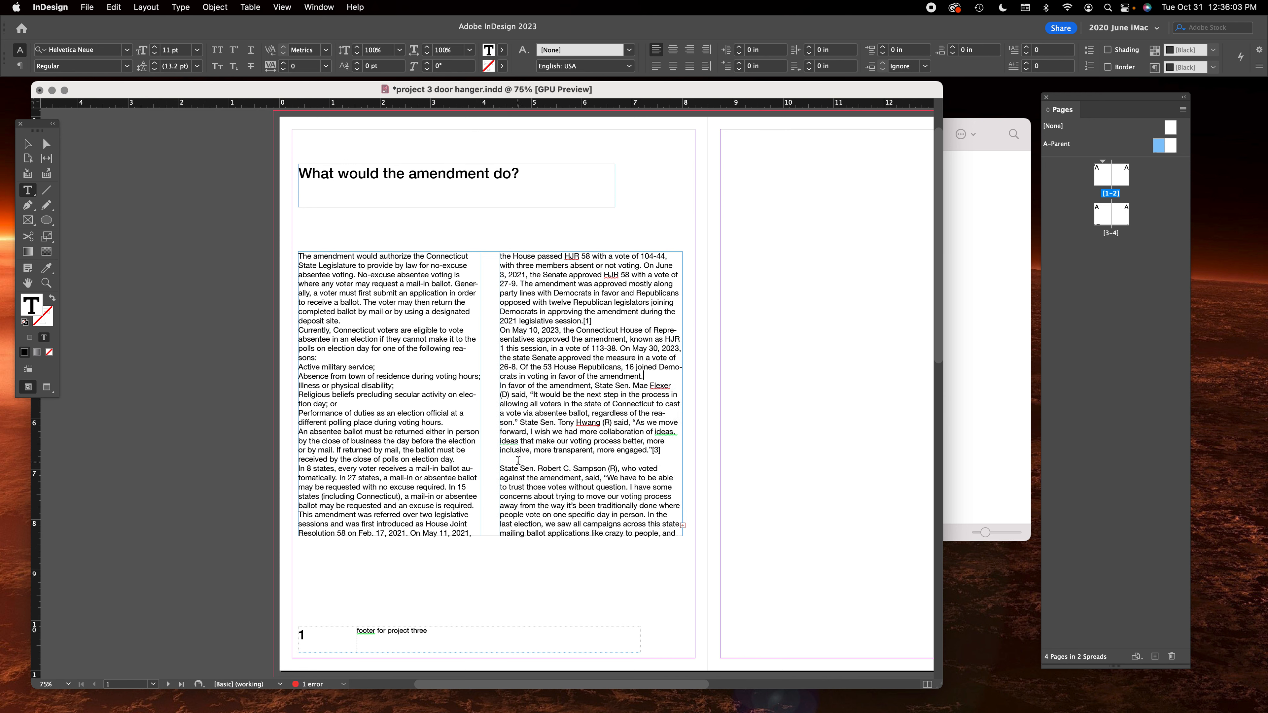
click(517, 460)
key(BackSpace)
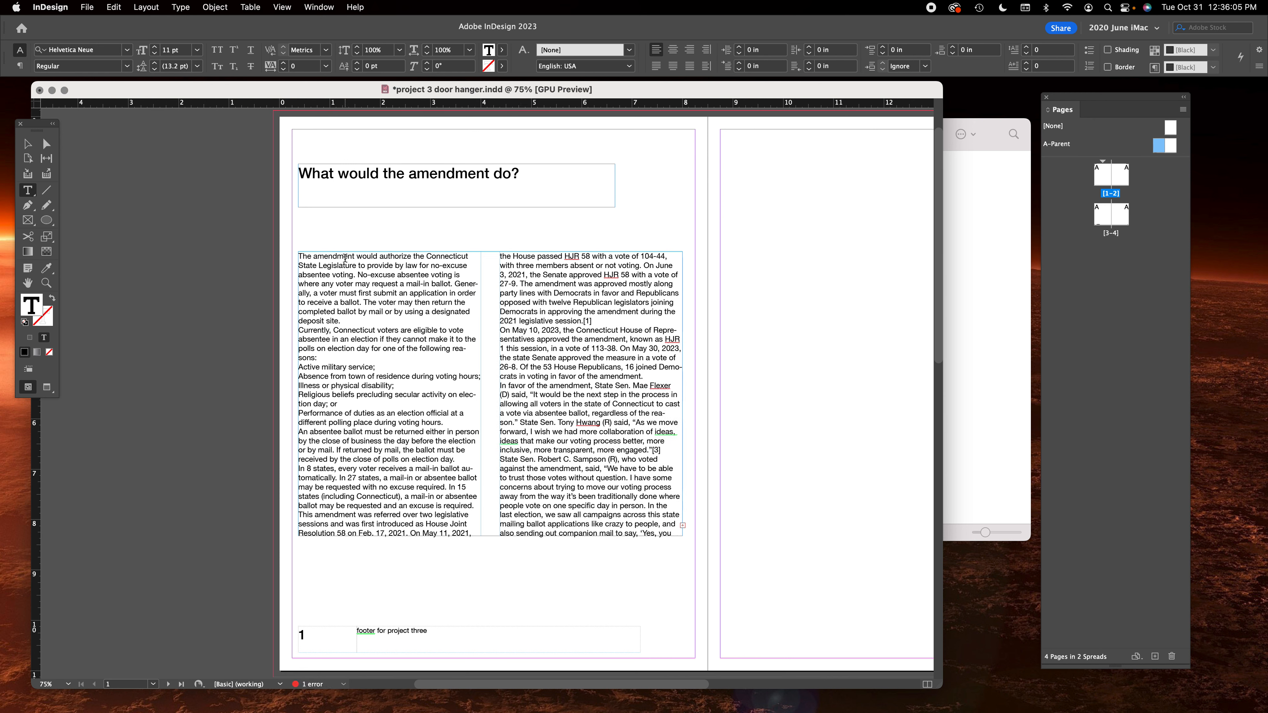
click(608, 323)
key(BackSpace)
Set the space before every paragraph of the body text to 0.125 in.
key(super+a)
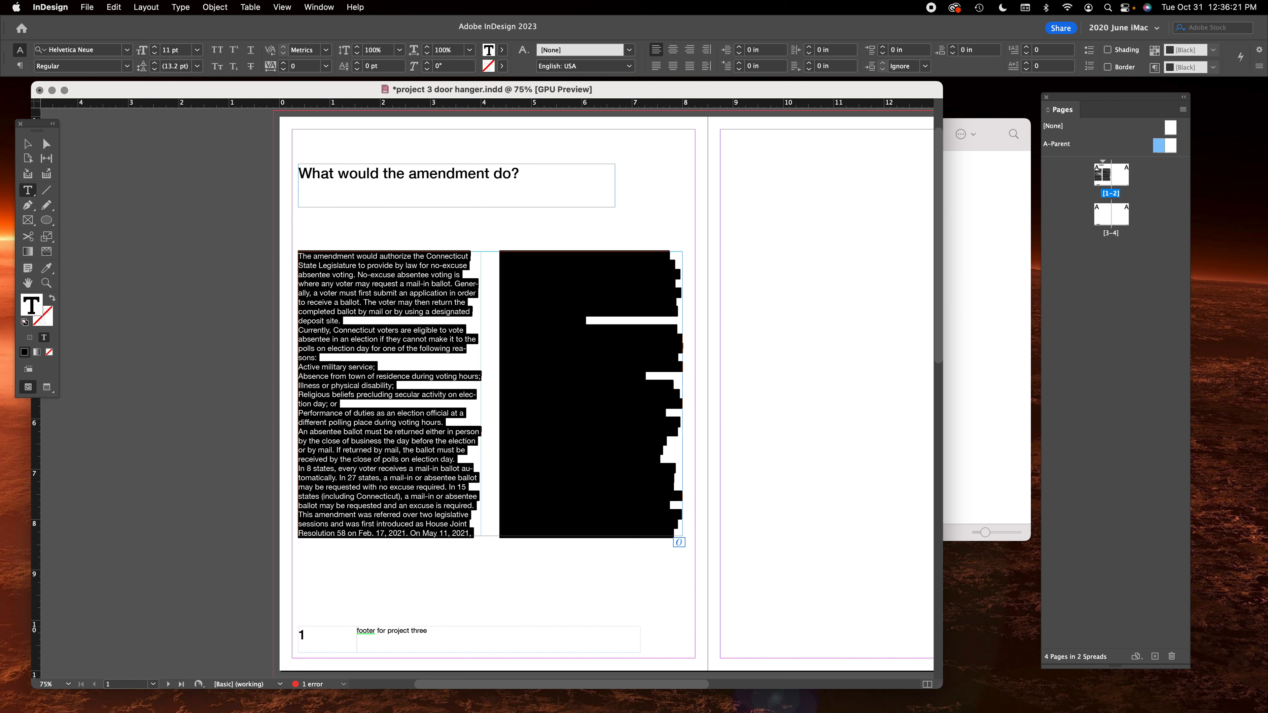
key(super+alt+t)
drag(636, 244, 799, 238)
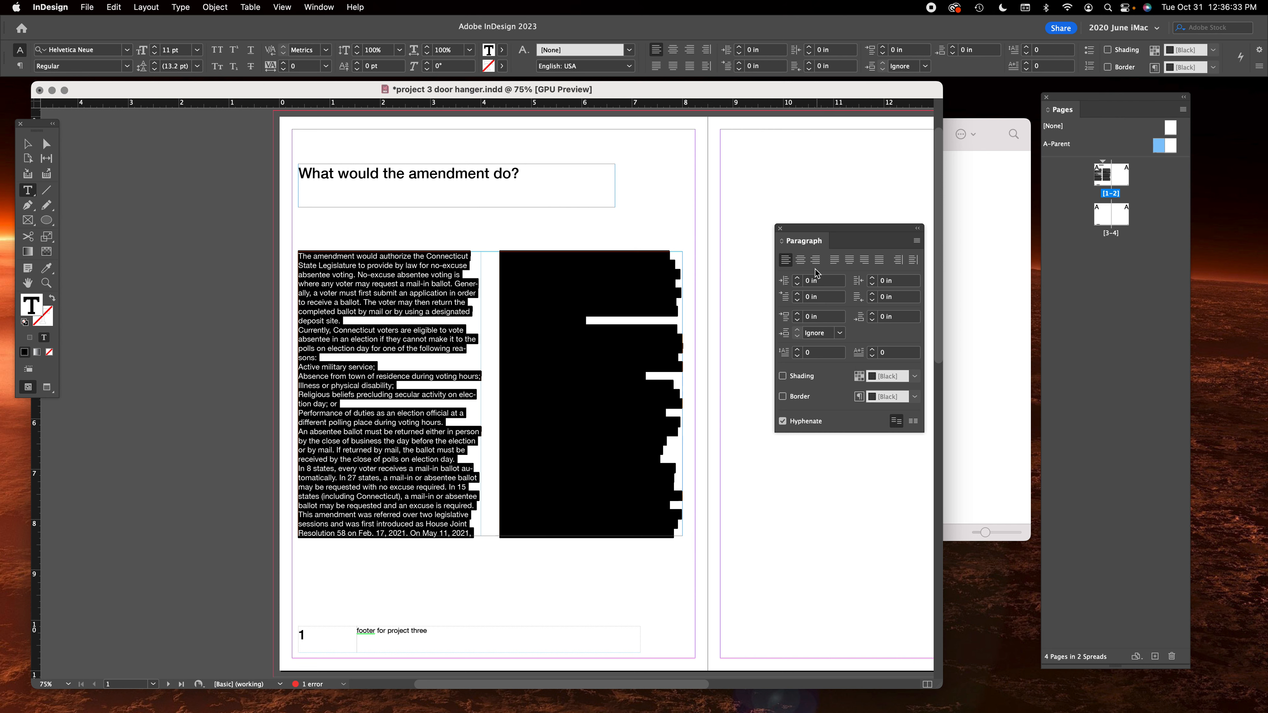
click(798, 315)
click(798, 315)
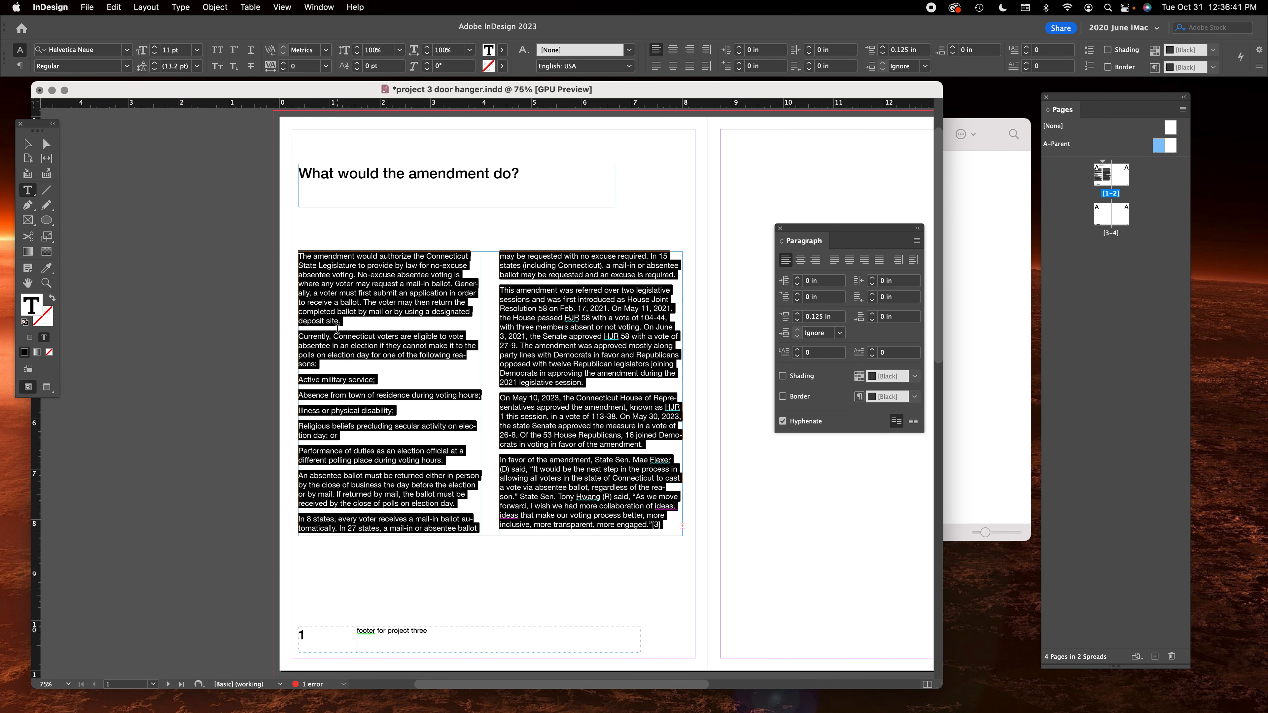
Set the gutter between the body text frame's two columns to 0.25 in.
click(306, 329)
drag(305, 330, 336, 329)
click(447, 413)
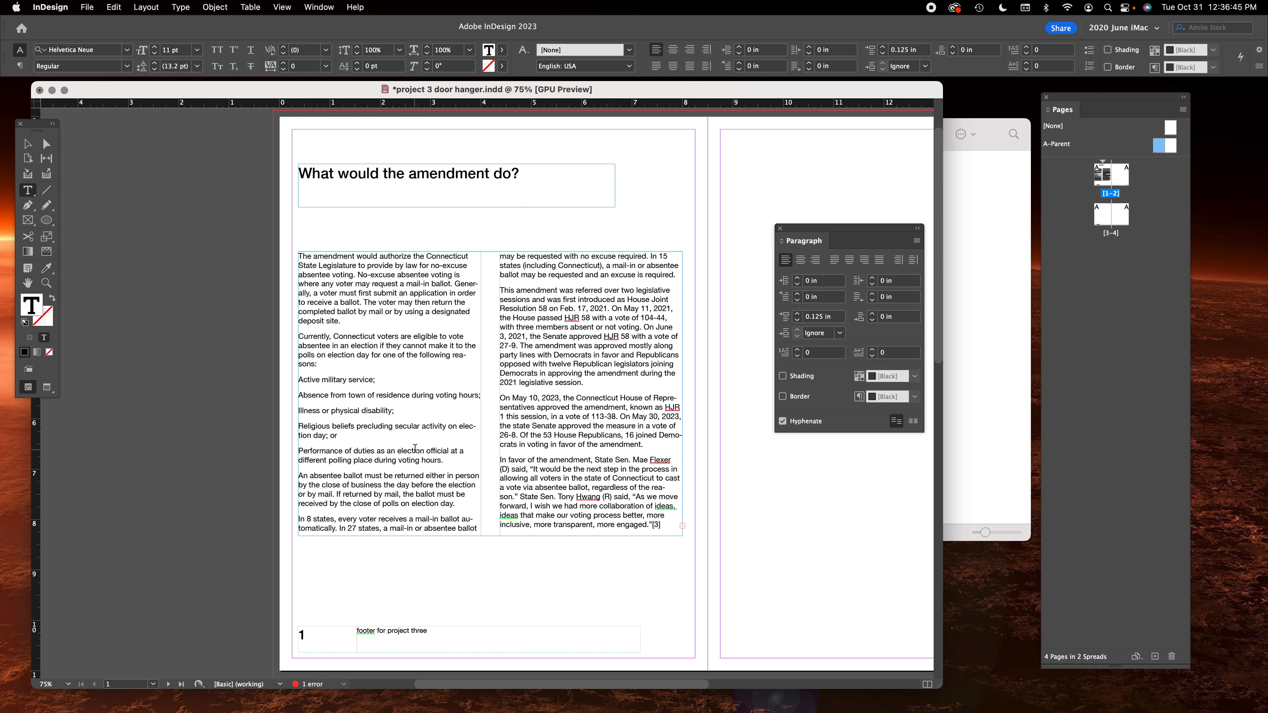
key(super+a)
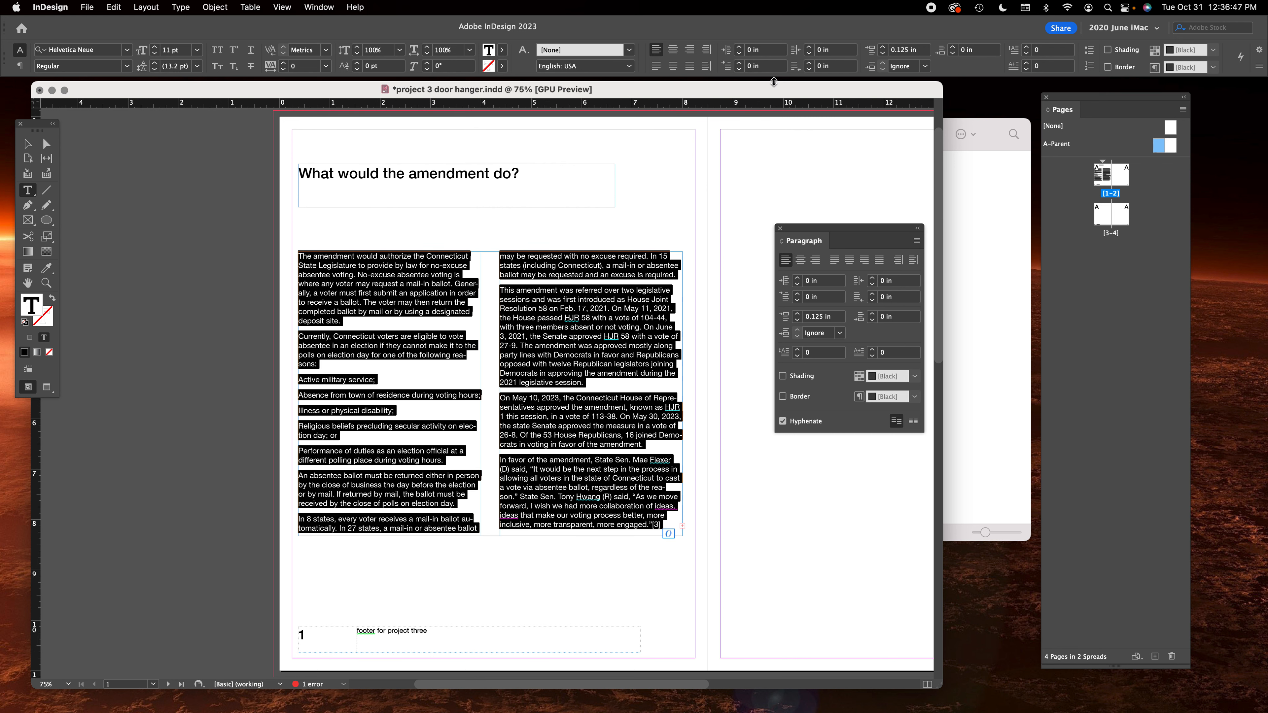
click(554, 353)
key(Escape)
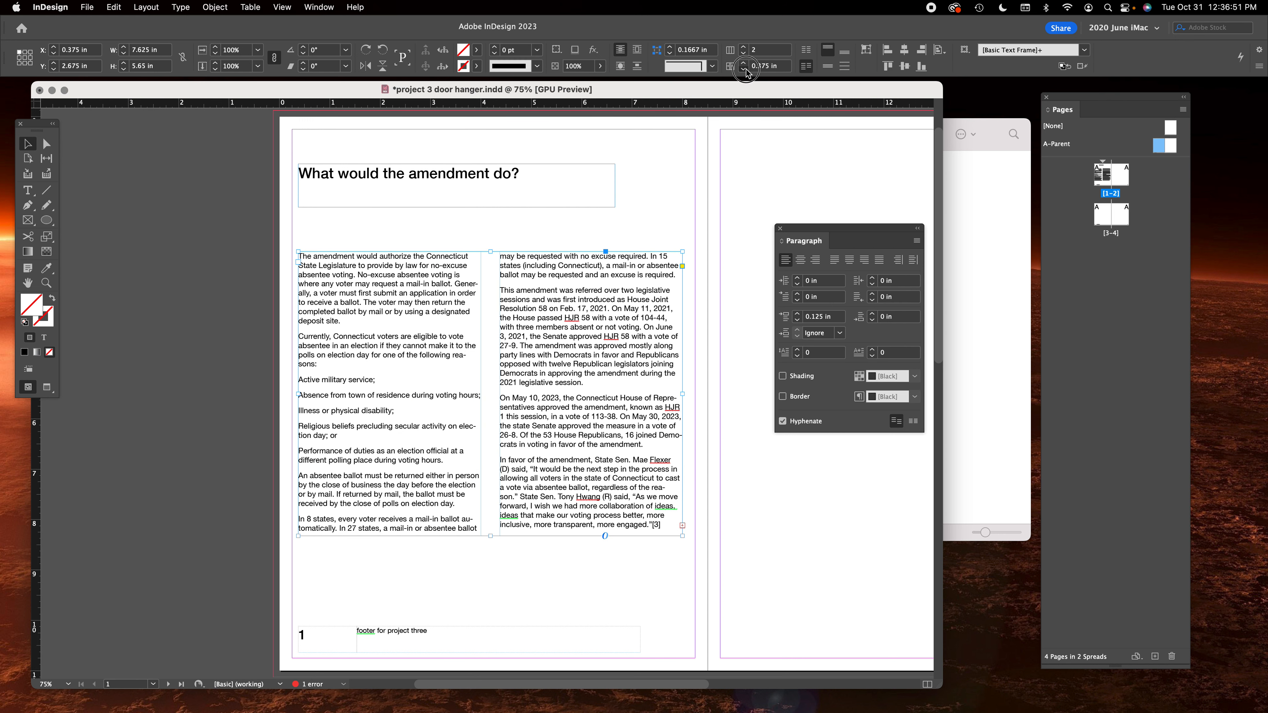
click(744, 69)
click(746, 70)
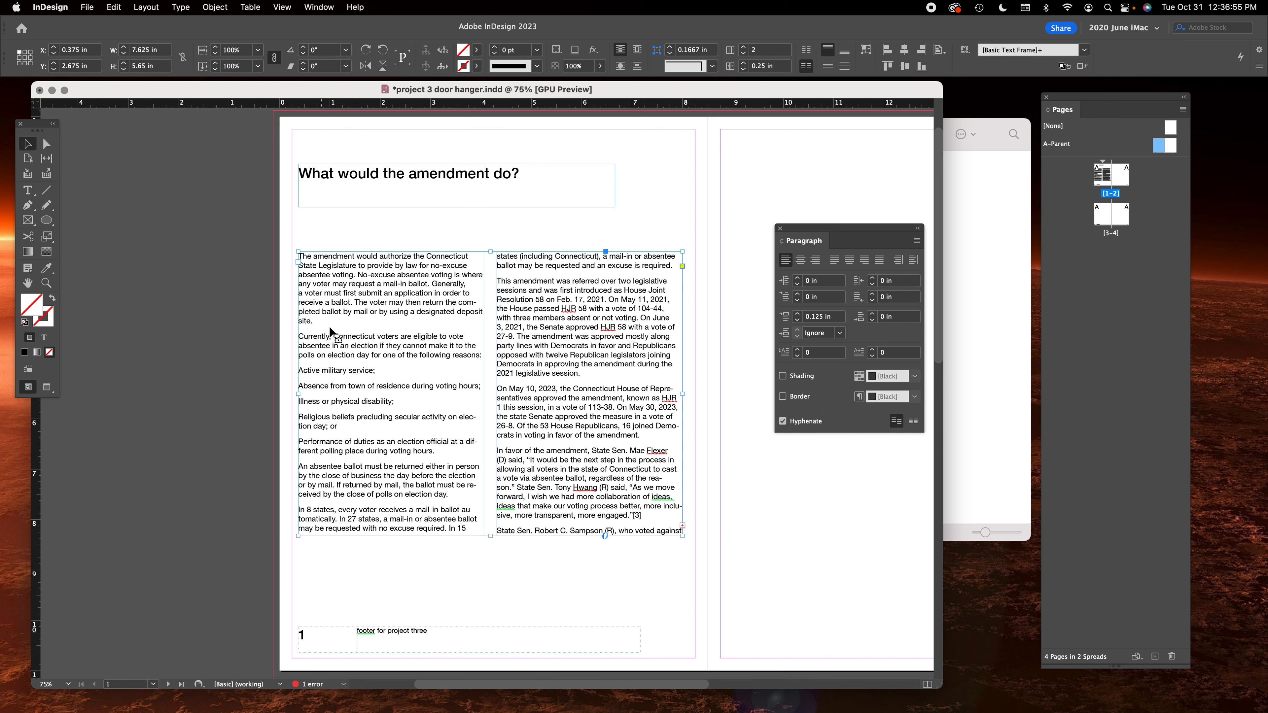
Try a 0.0625 in space before the body text's paragraphs, and return it to 0.125 in.
click(798, 314)
click(799, 320)
click(799, 320)
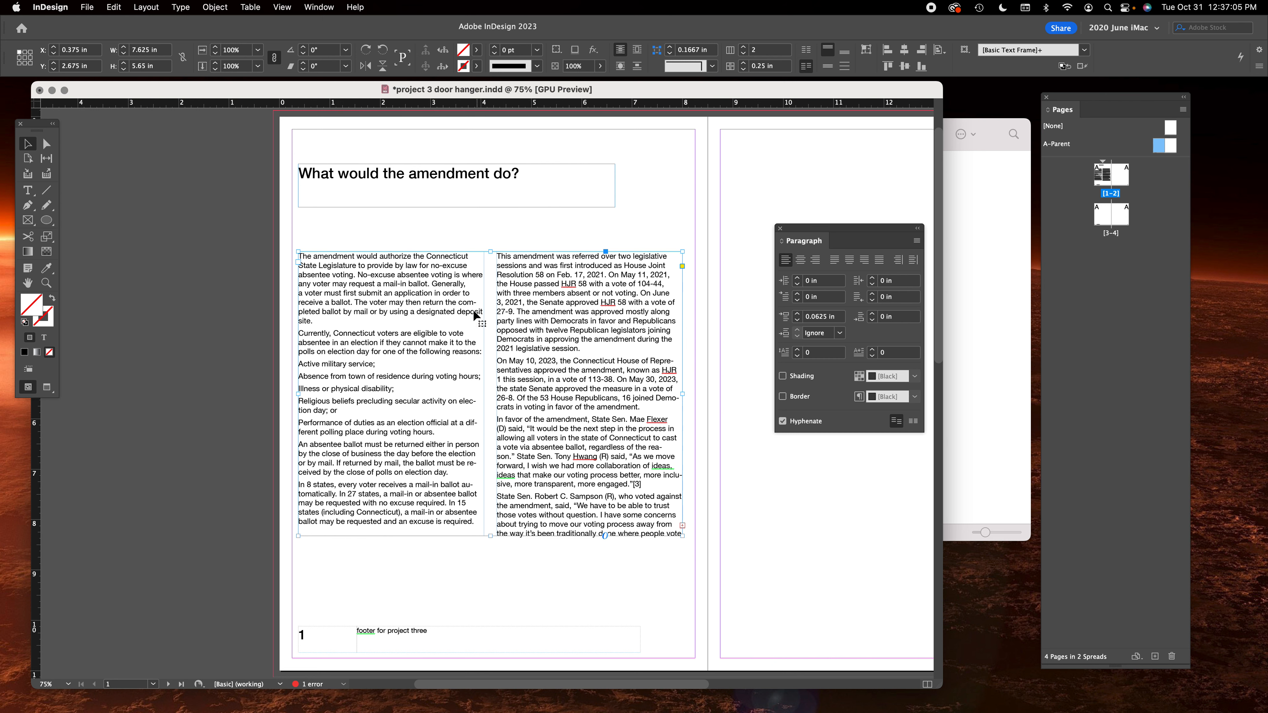
click(798, 313)
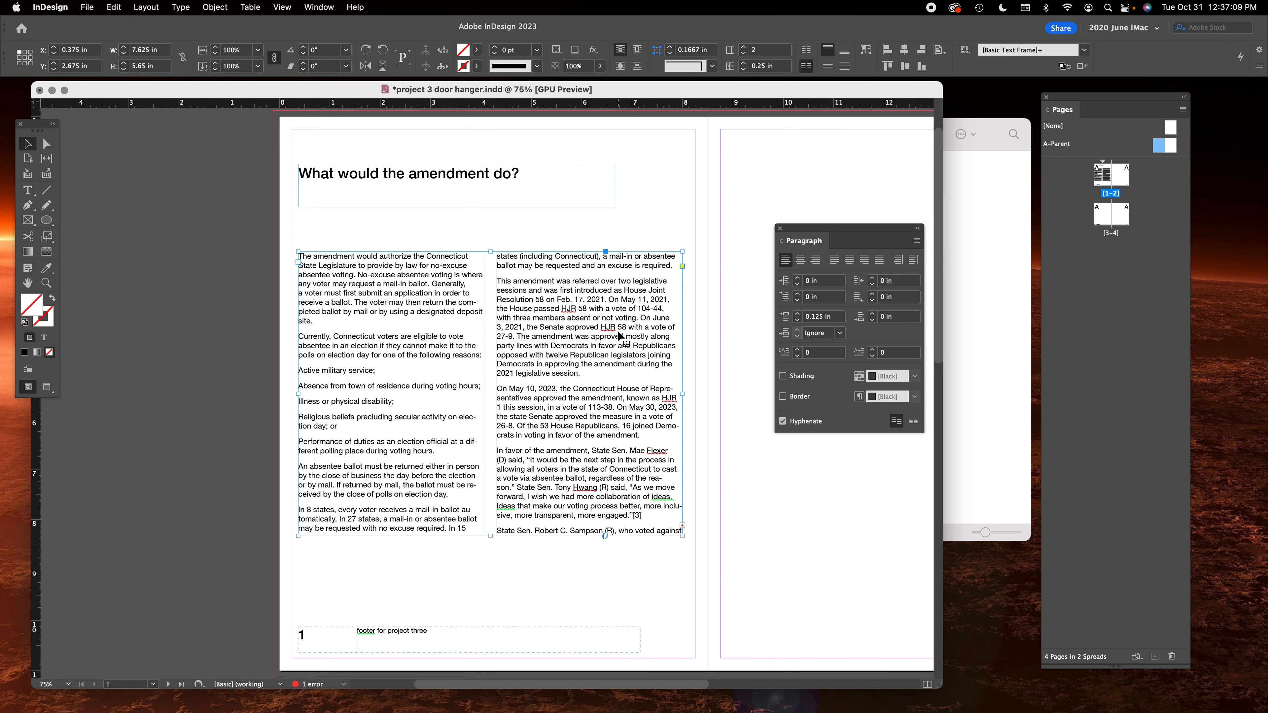
Turn off hyphenation for the whole body text frame.
click(618, 227)
click(604, 349)
click(783, 421)
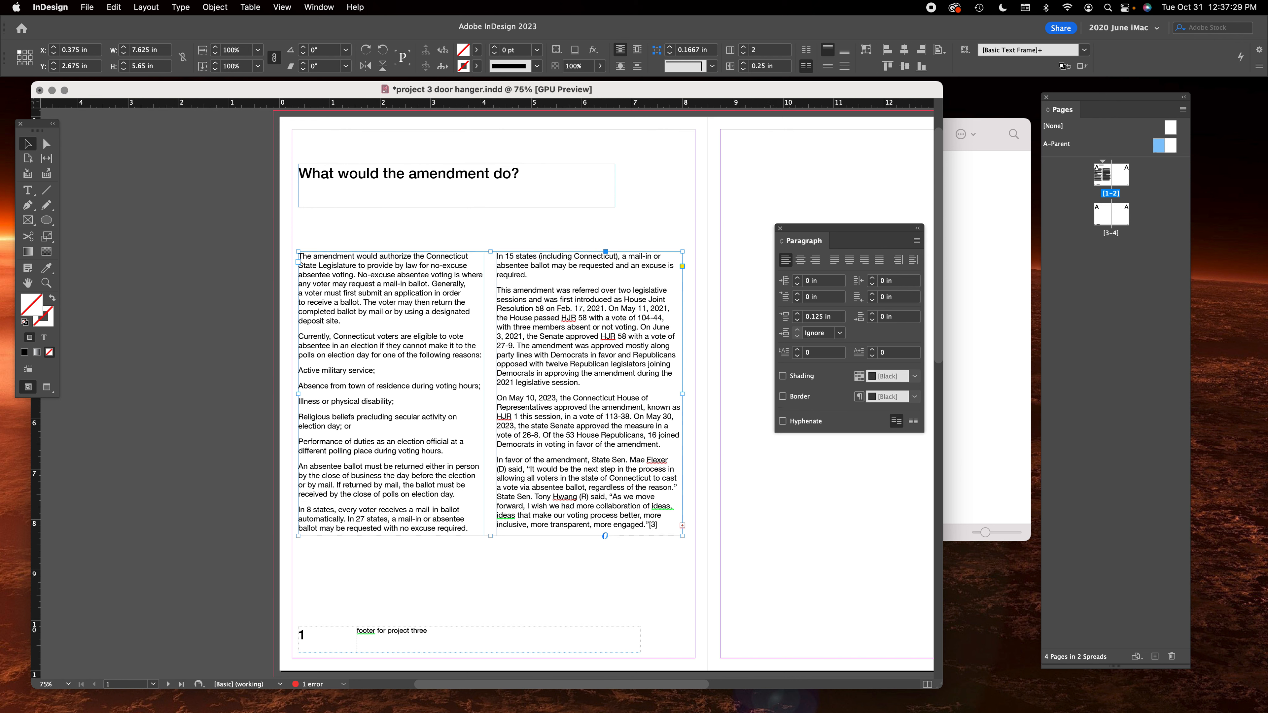
key(Tab)
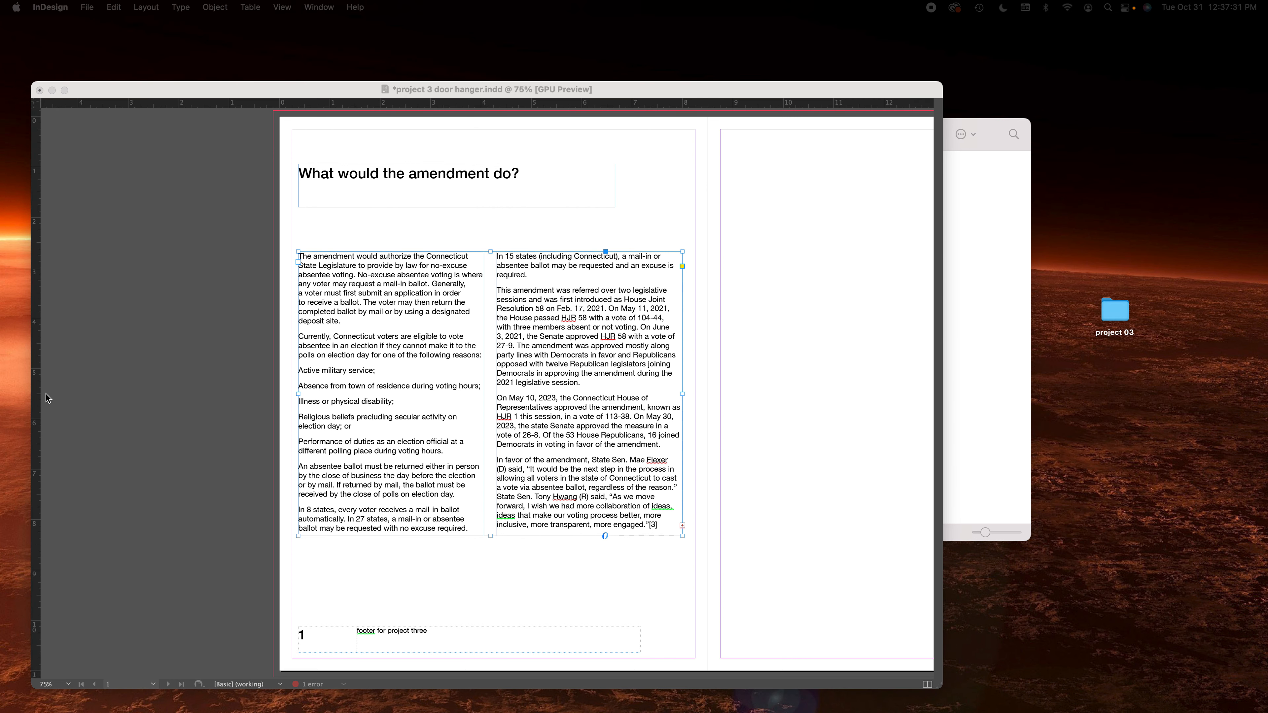
key(Tab)
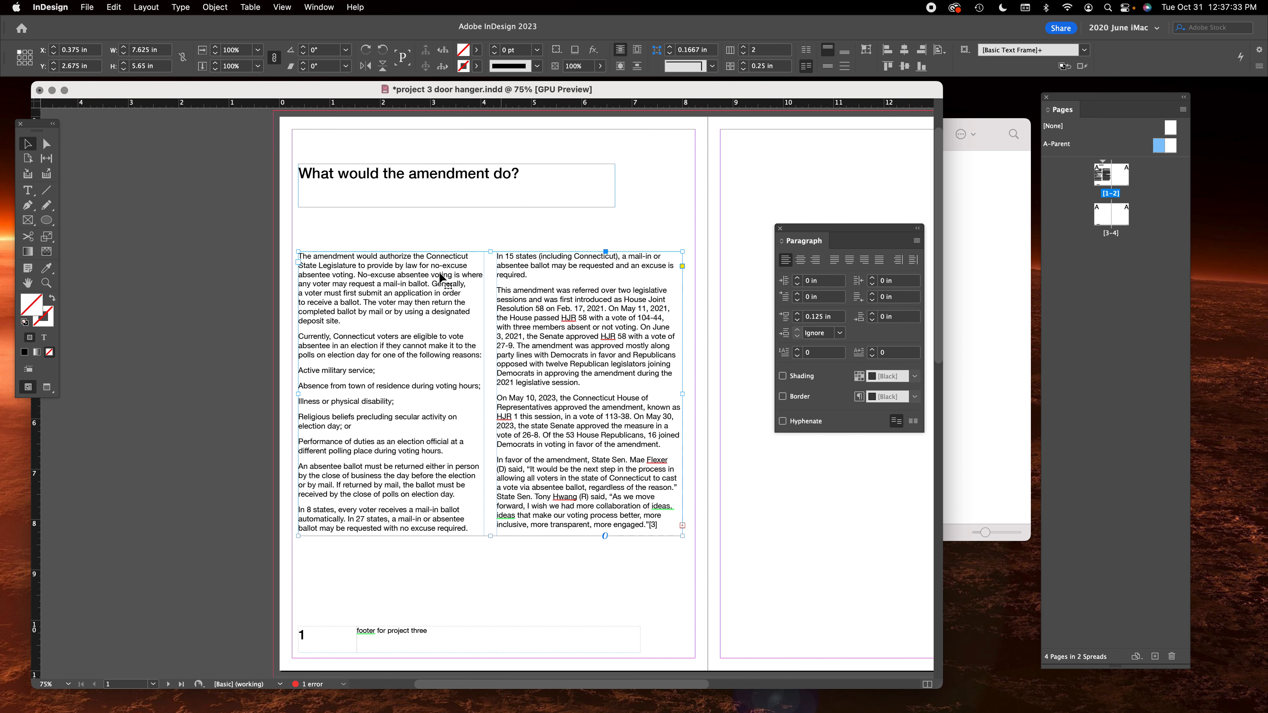
Set the body text frame to a single column and narrow it to about 3.745 in wide.
click(744, 53)
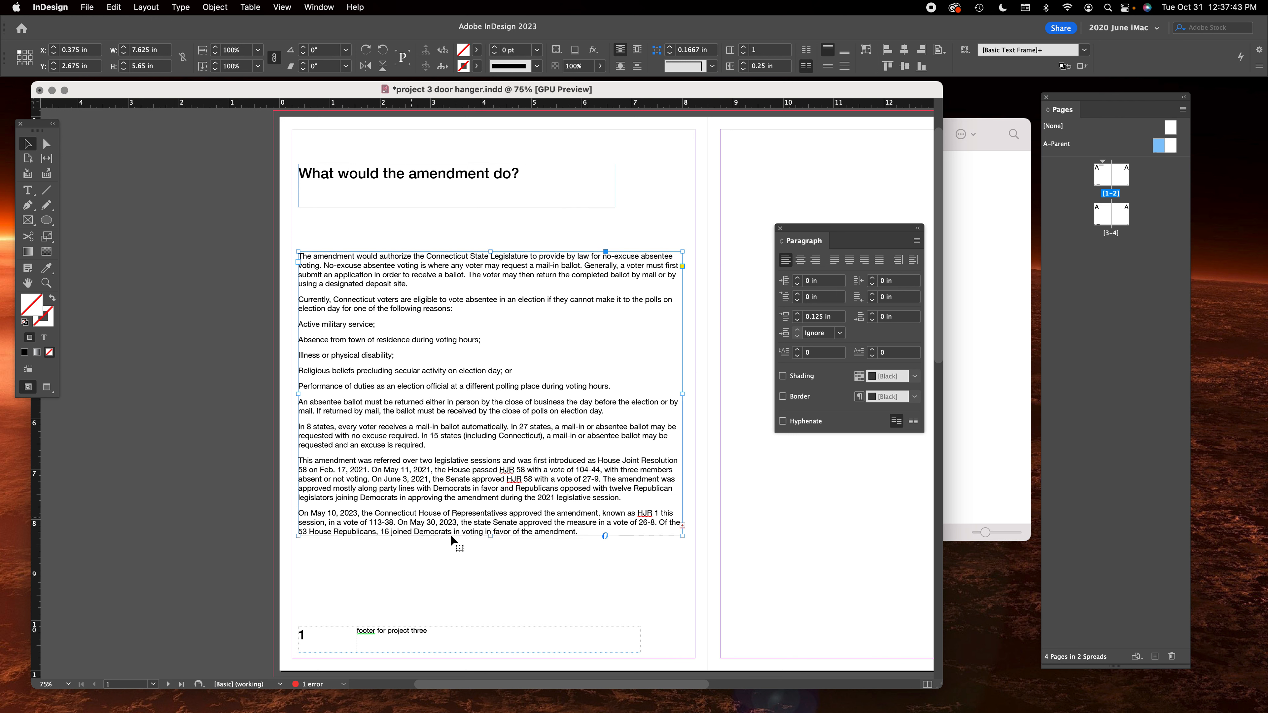
drag(683, 393, 487, 394)
click(594, 395)
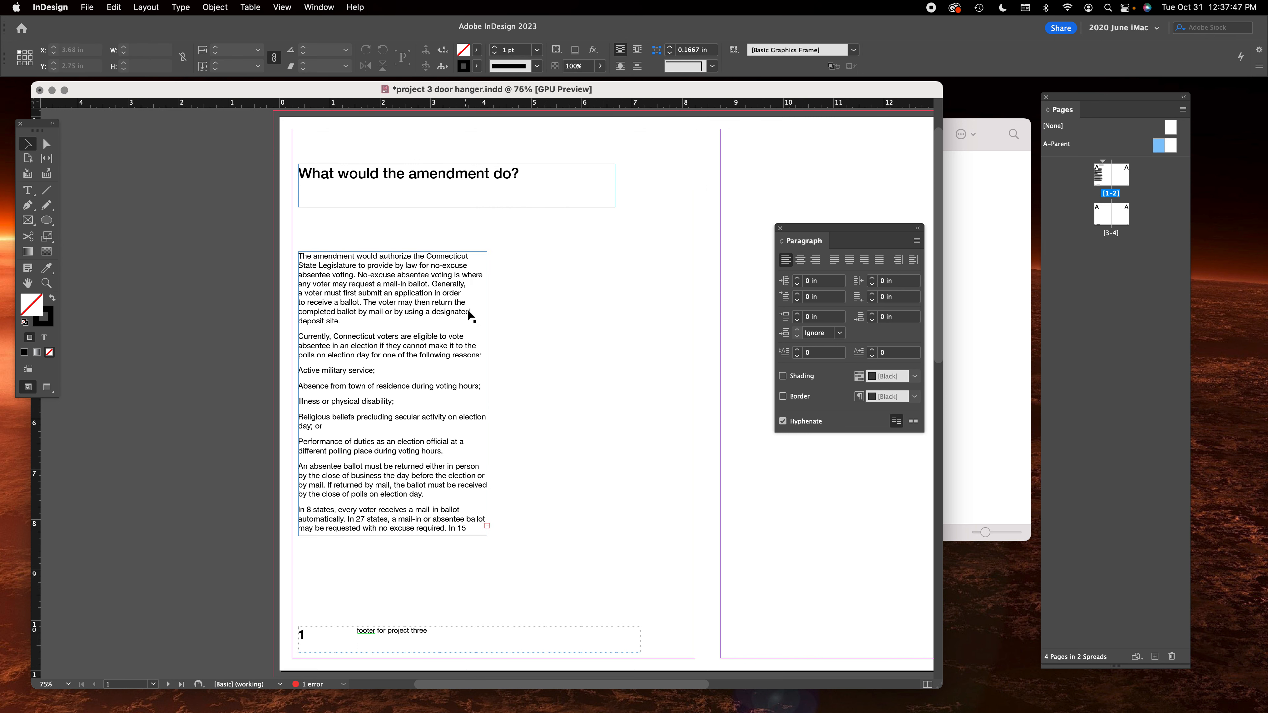
Duplicate the narrow body text frame beside the original and delete all text from the copy.
drag(347, 337, 553, 336)
double_click(566, 365)
key(super+a)
key(BackSpace)
click(28, 143)
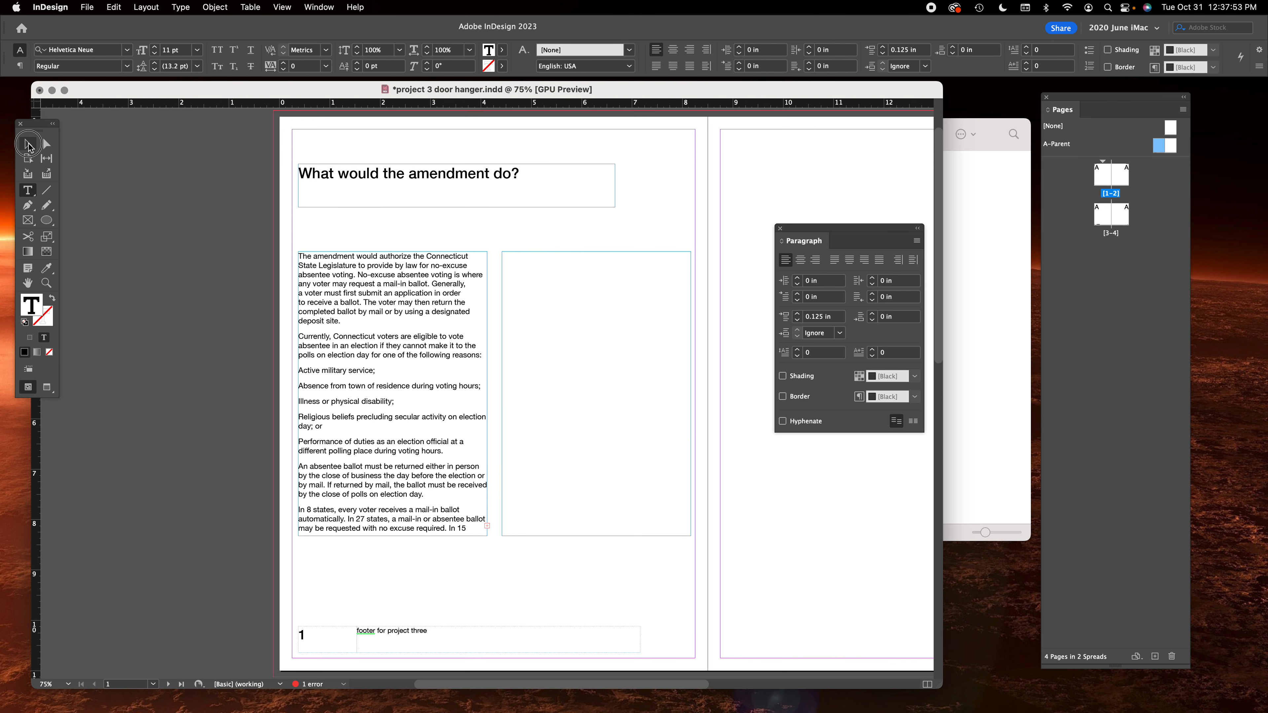
click(665, 623)
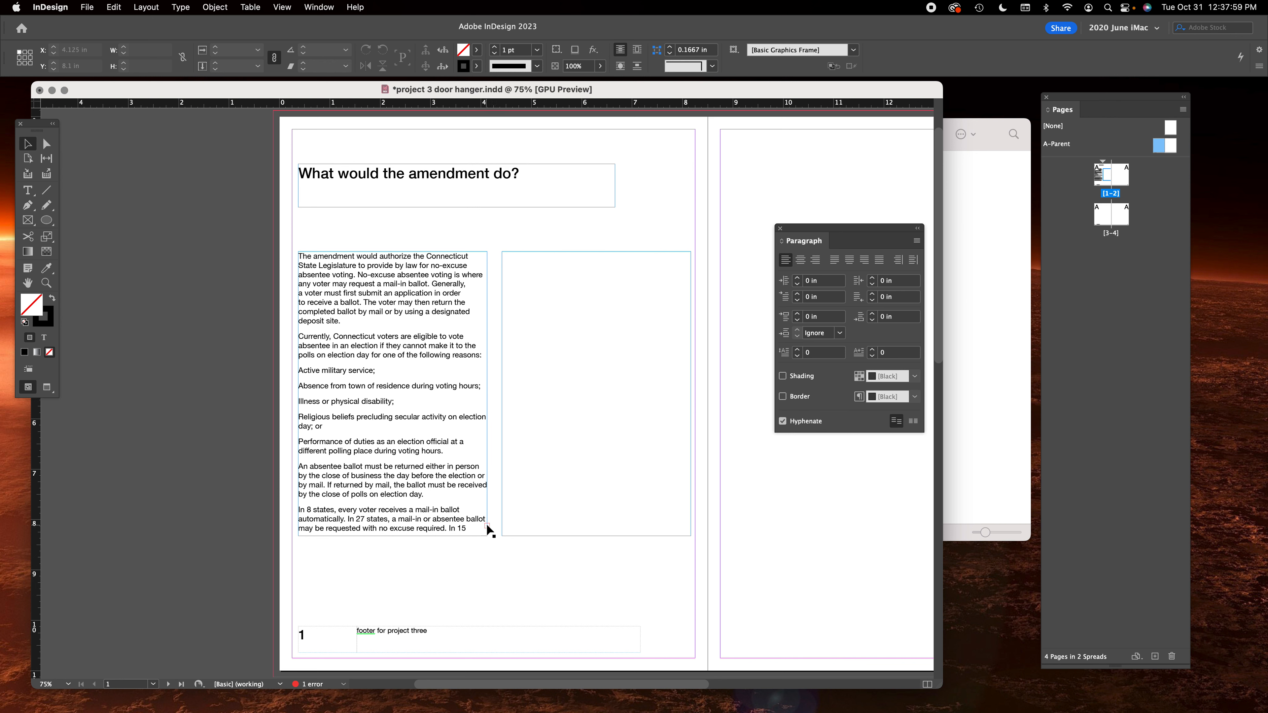
Examine the document's overset text error in the Preflight results.
click(314, 685)
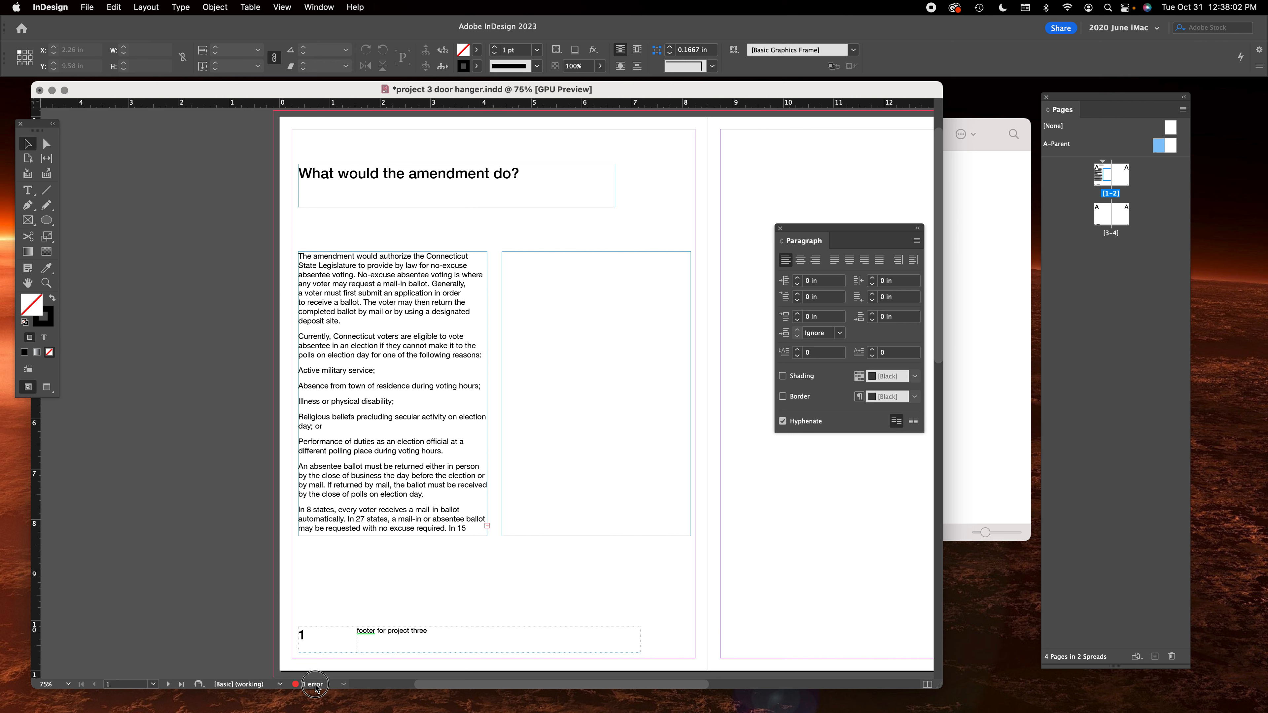
double_click(296, 686)
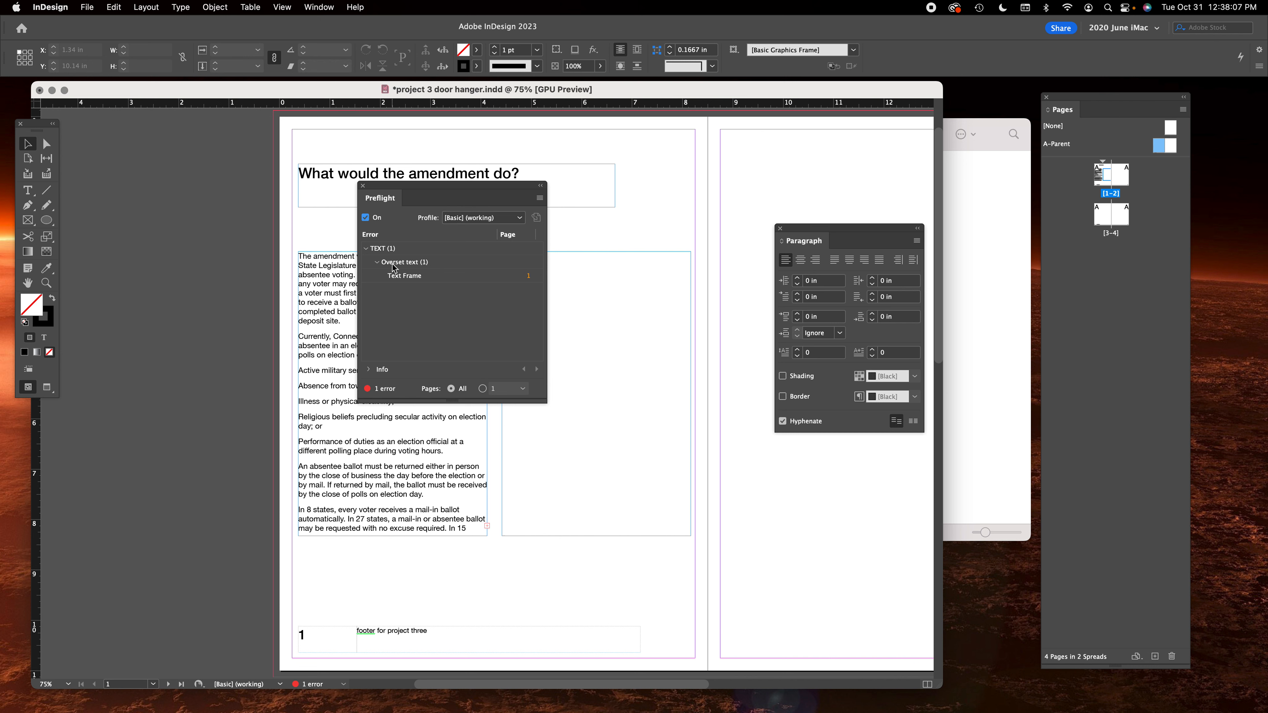
click(378, 263)
click(378, 262)
click(363, 186)
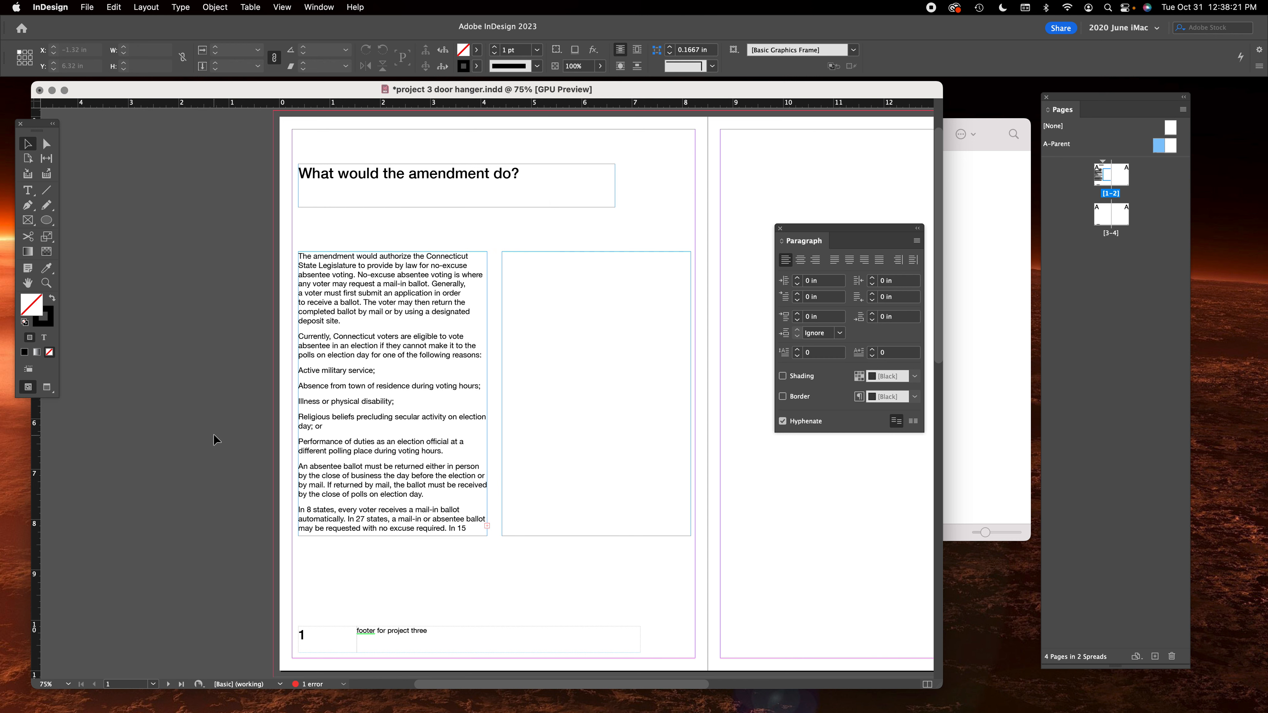
Thread the body text frame's overset text into the empty frame beside it.
click(382, 378)
click(487, 526)
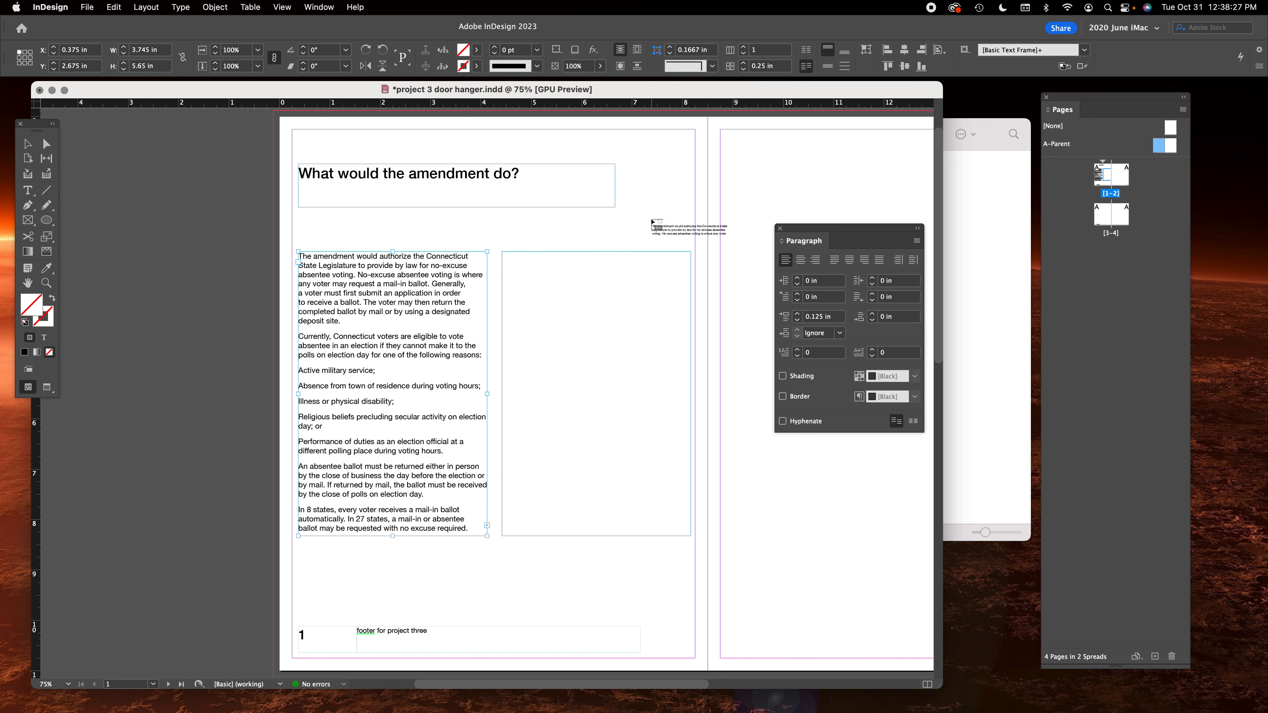
click(526, 267)
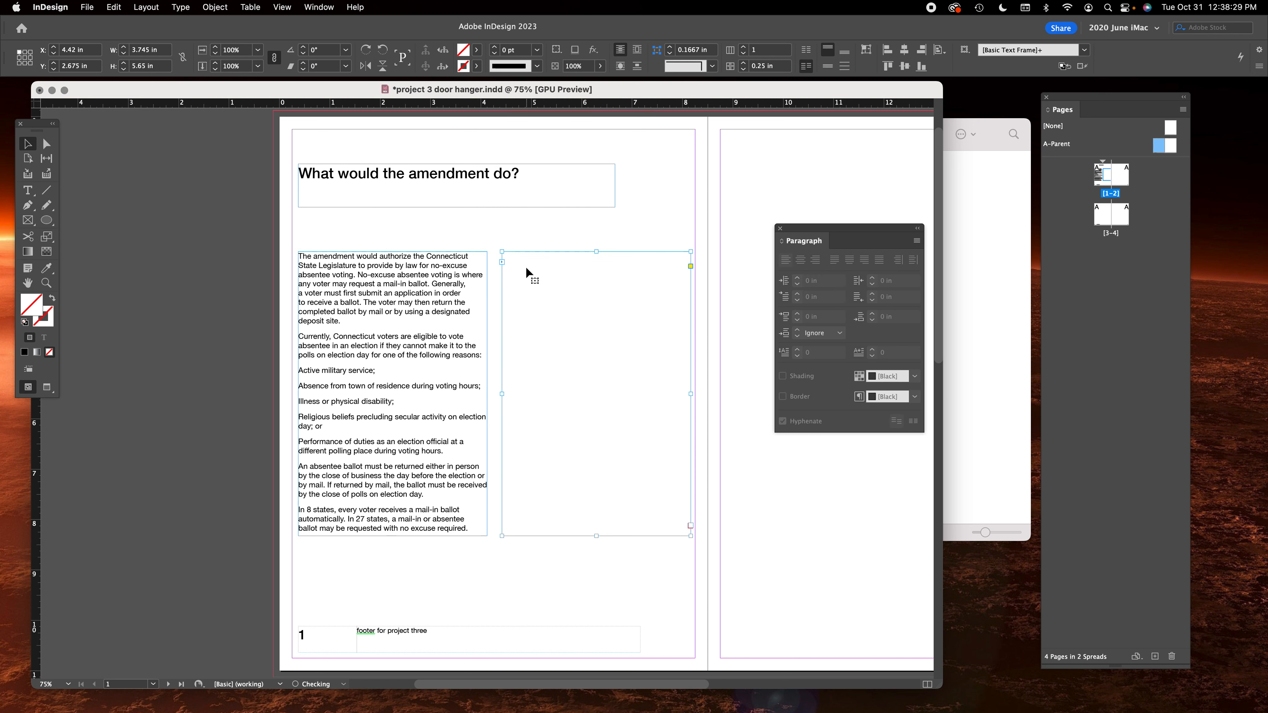
Delete the paragraph beginning "An absentee ballot must be returned" from the body text.
double_click(389, 270)
drag(413, 283, 531, 298)
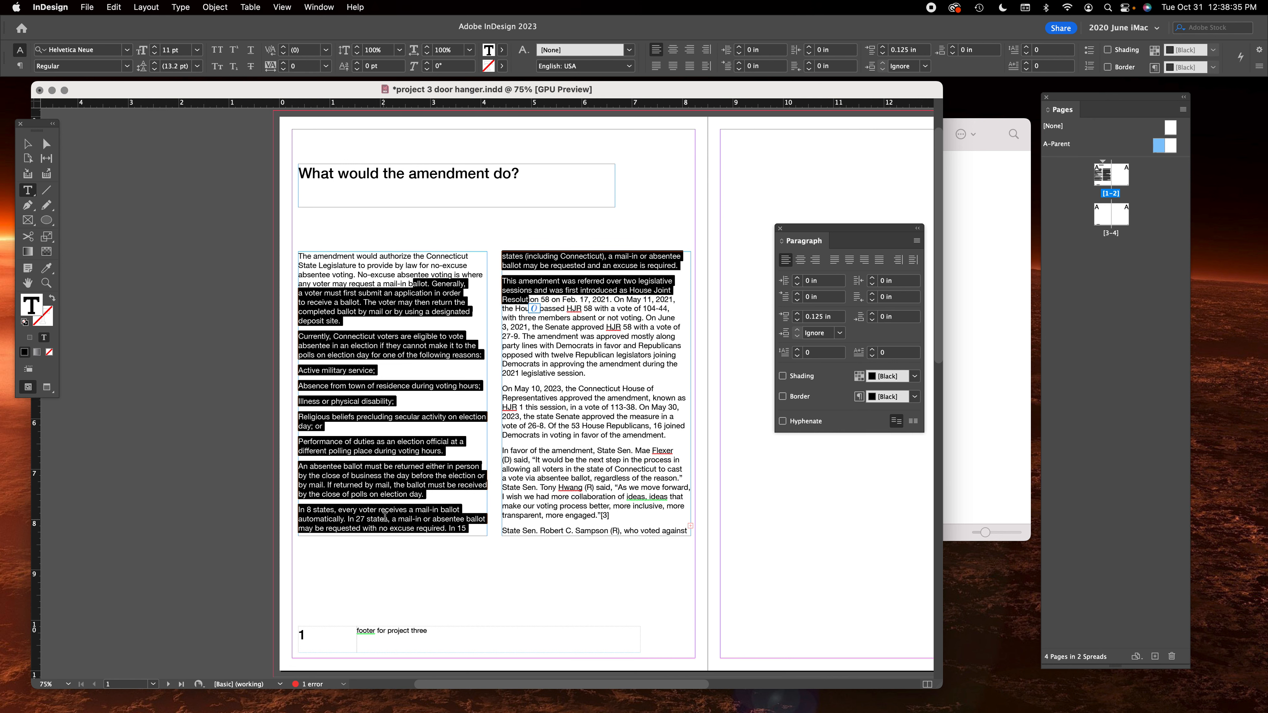
triple_click(381, 484)
click(381, 485)
scroll(380, 485, up, 1)
triple_click(380, 485)
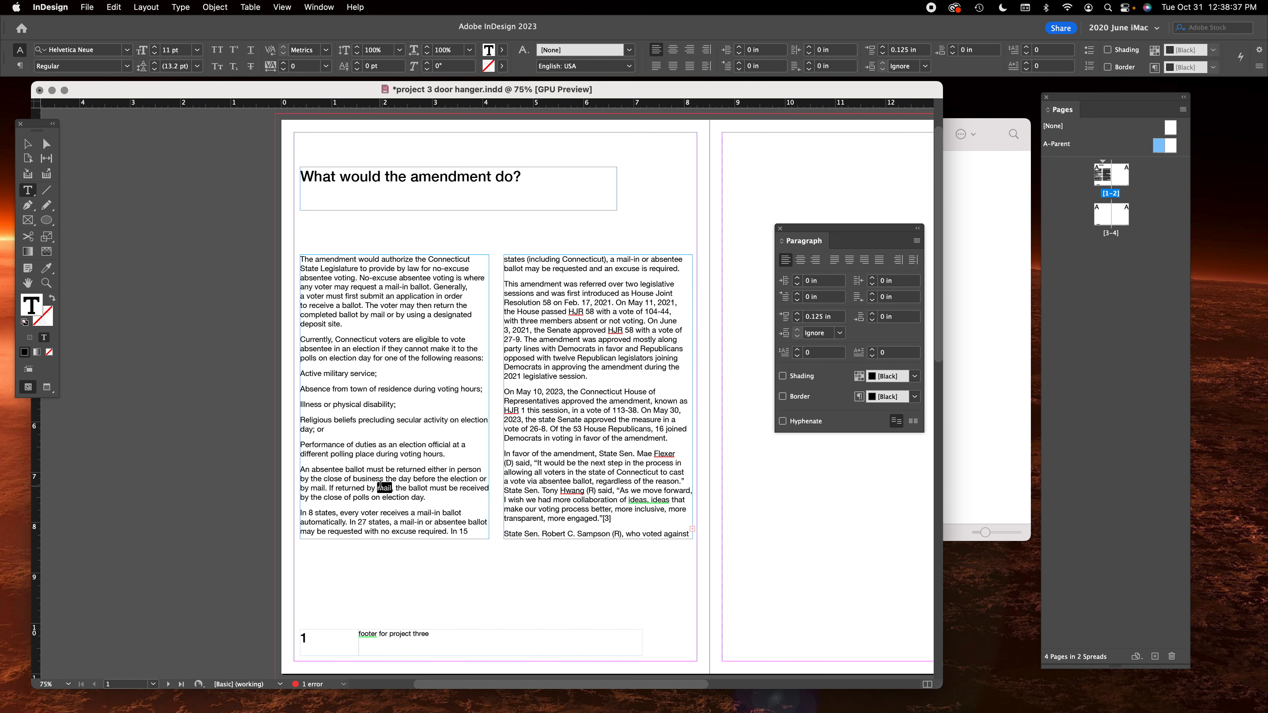
click(380, 485)
key(BackSpace)
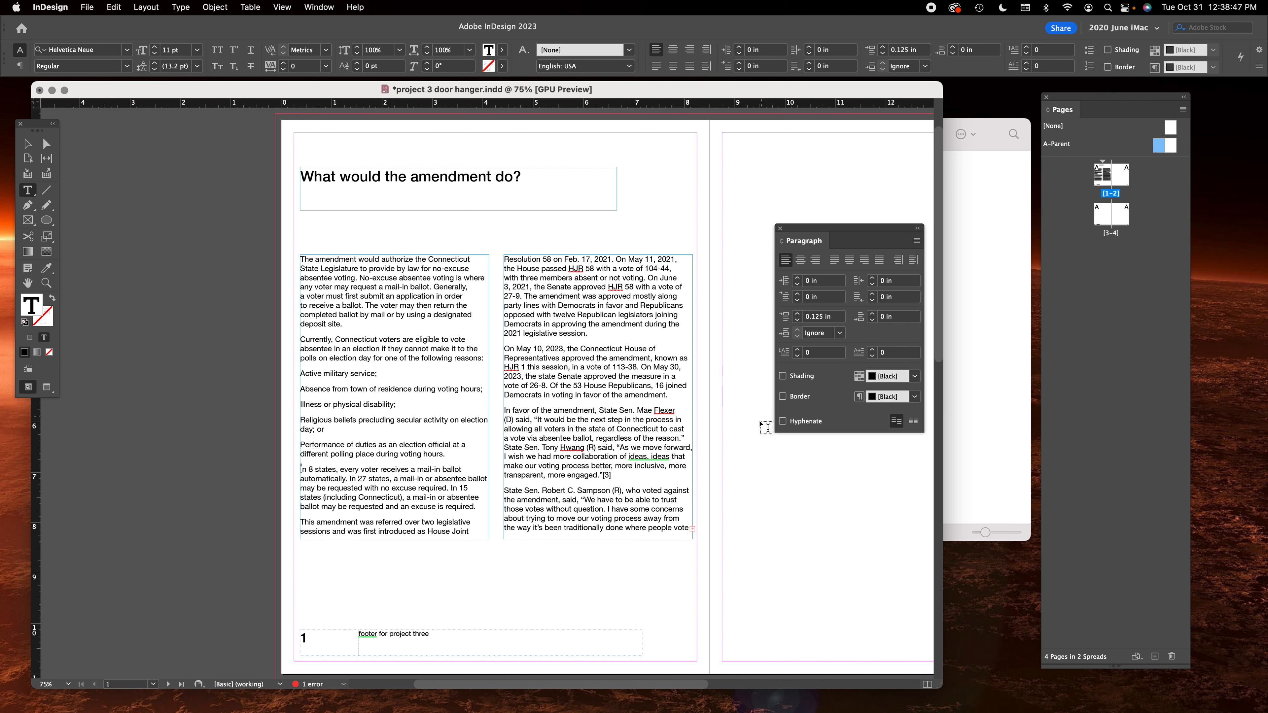
Lower the top edge of the second threaded text frame so it is about 3.4 in tall.
click(27, 144)
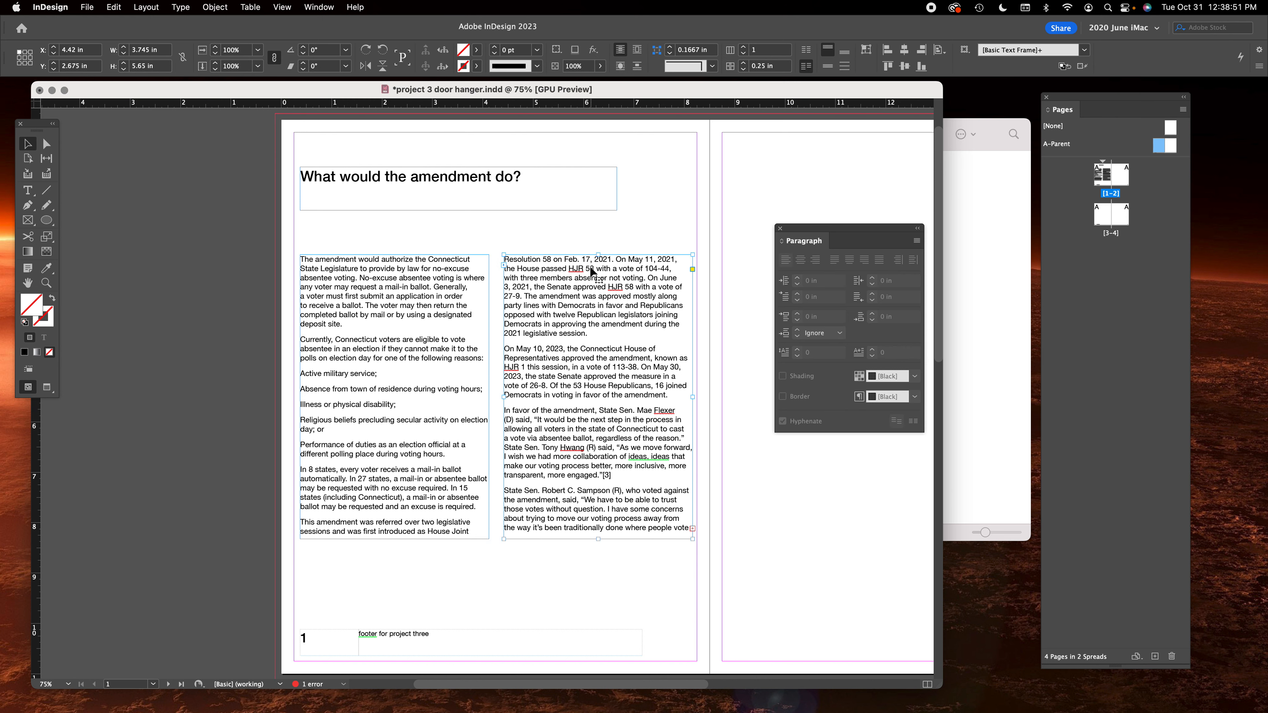
drag(598, 255, 598, 368)
click(611, 278)
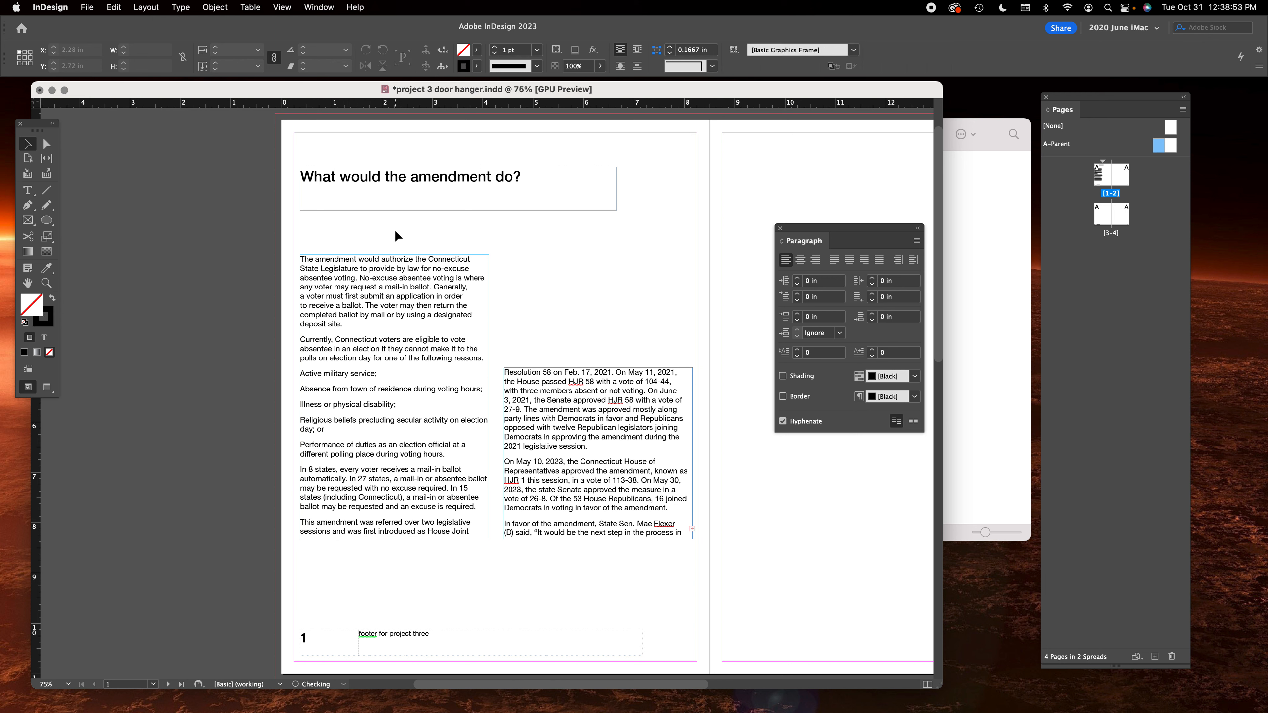
click(592, 256)
Move the second threaded frame onto page 2 at about X 9.06 in, and the first to about X 4.44 in on page 1.
scroll(695, 290, right, 5)
scroll(694, 291, down, 1)
click(394, 388)
drag(394, 388, 627, 388)
drag(146, 356, 350, 355)
scroll(351, 355, left, 4)
scroll(350, 355, up, 1)
Try two columns in the first threaded text frame, and return it to one column.
click(744, 47)
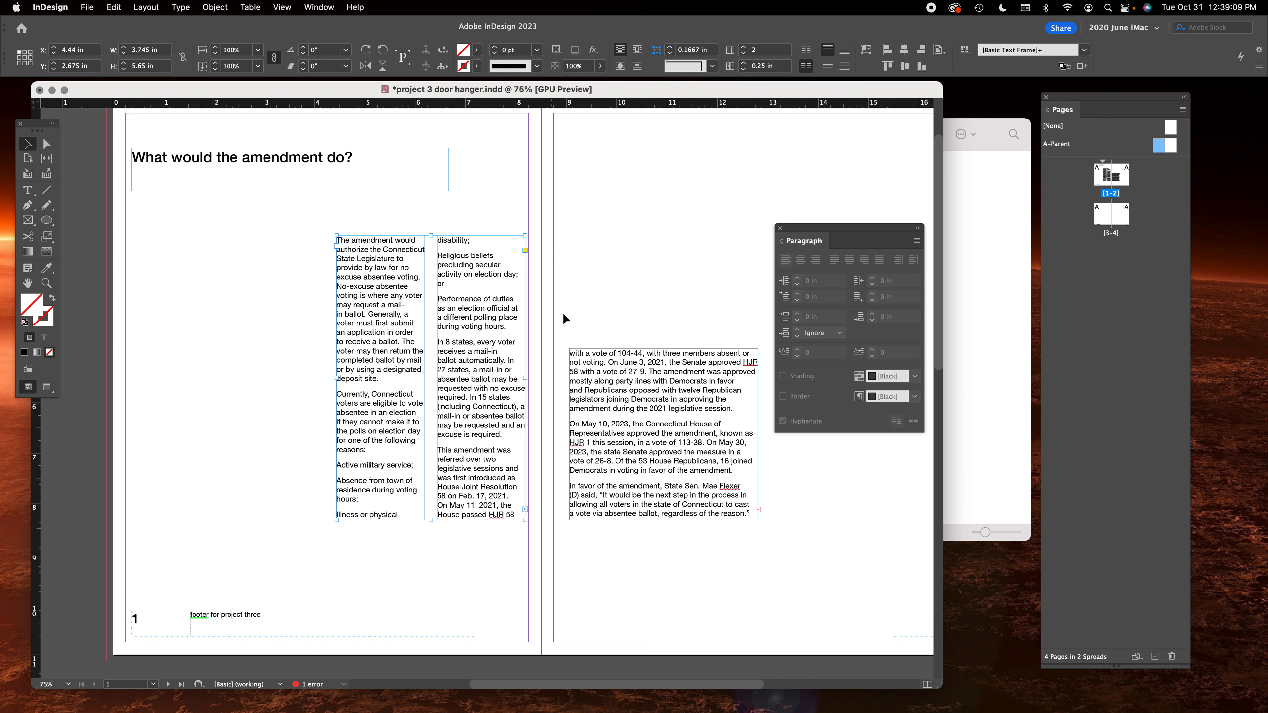
click(744, 53)
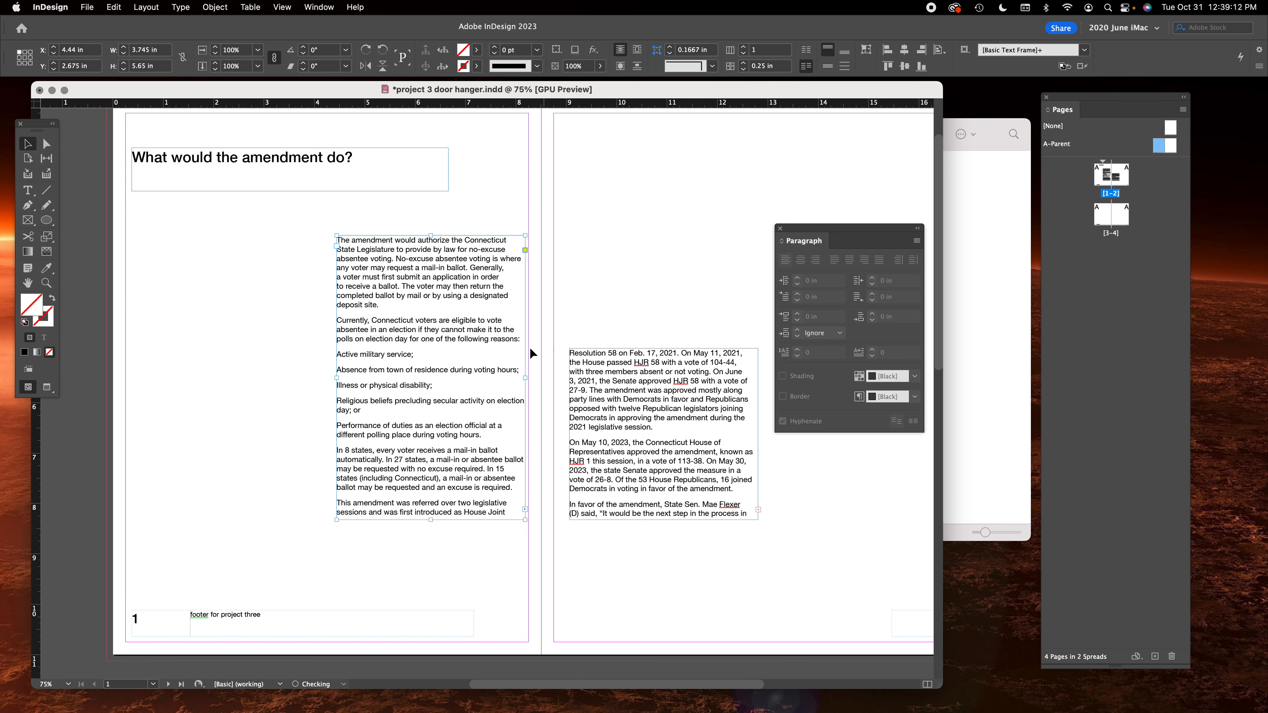
click(540, 305)
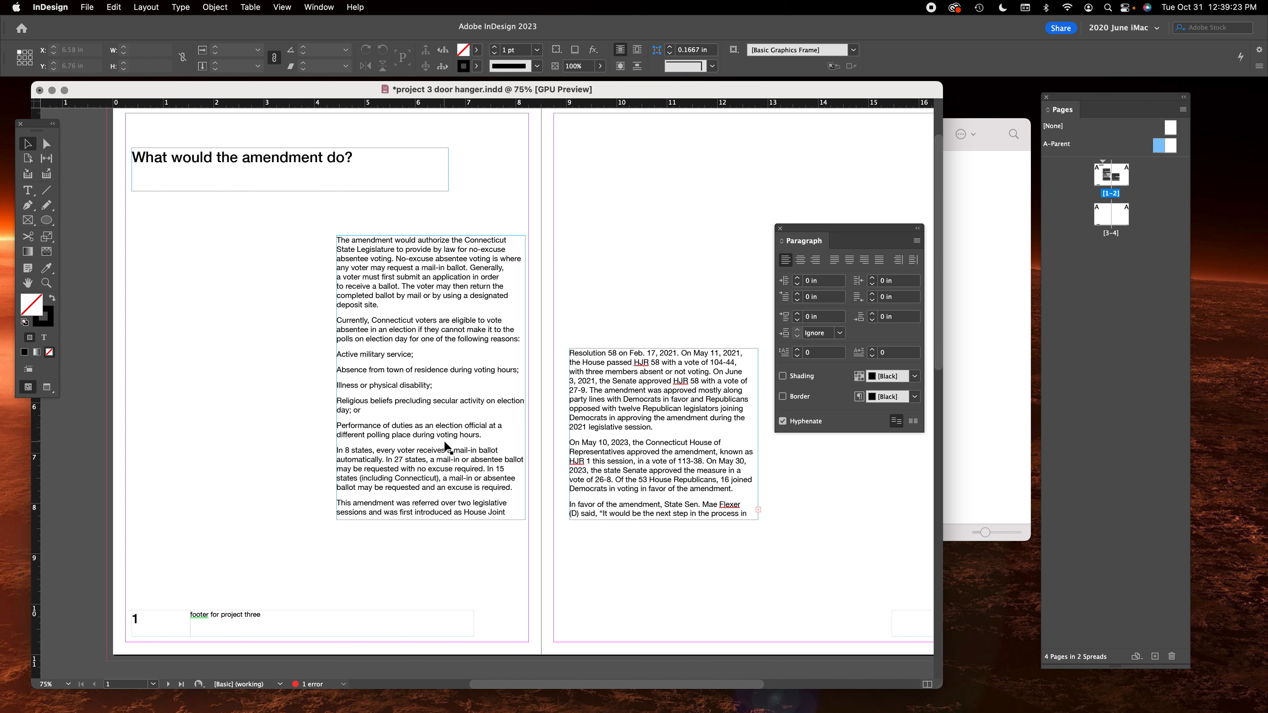
Enclose "Connecticut House of Representatives" in quotation marks in the May 10, 2023 paragraph.
double_click(443, 286)
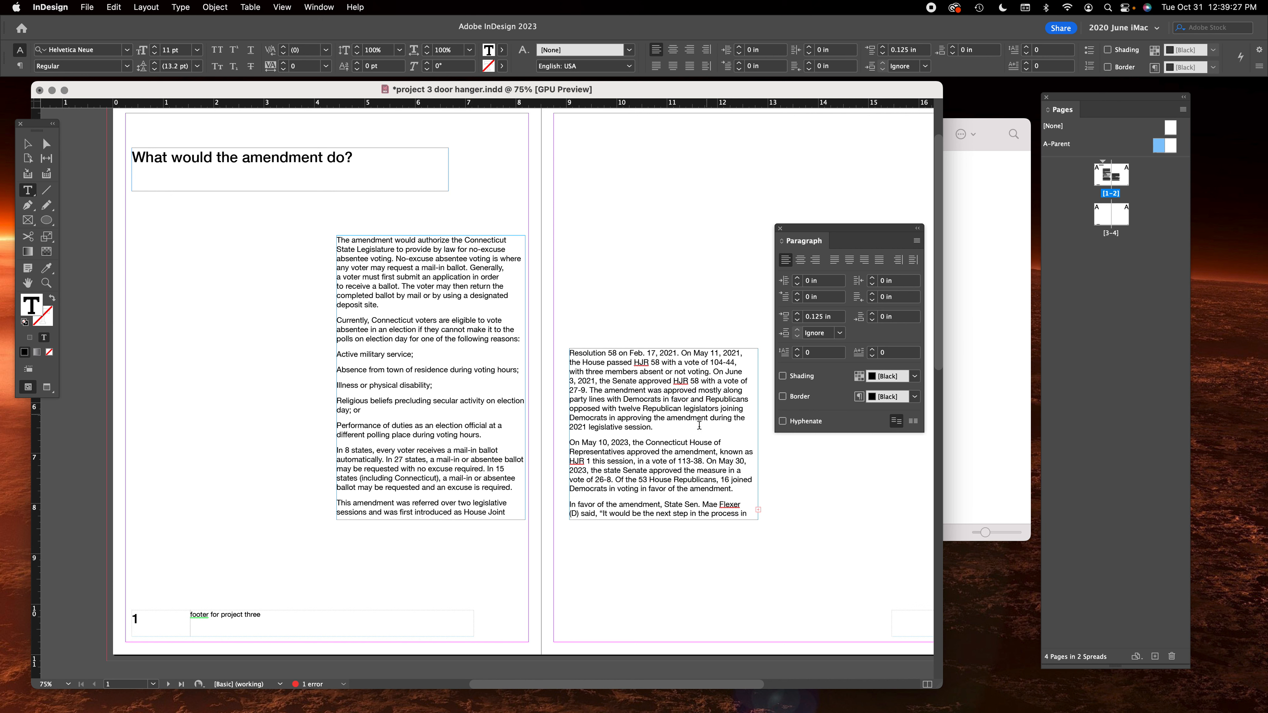
click(685, 427)
click(754, 481)
text(")
click(625, 453)
text(")
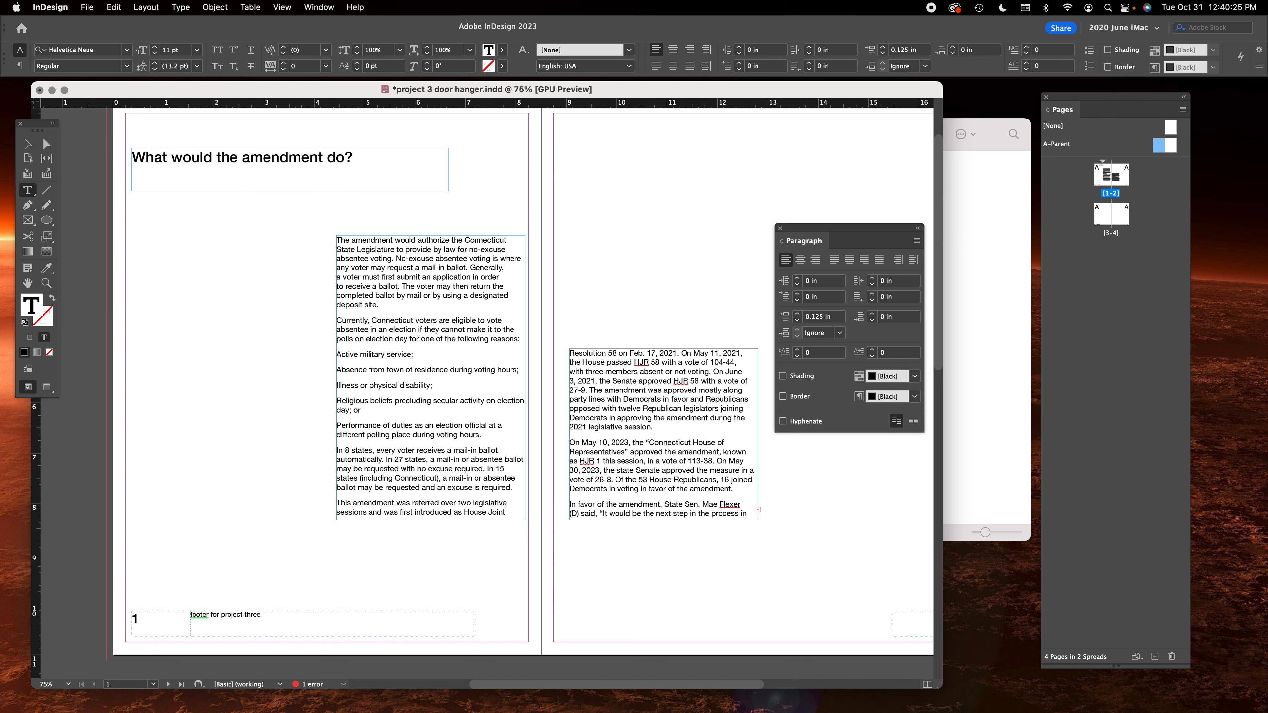
Delete the second threaded text frame from page 2.
click(28, 144)
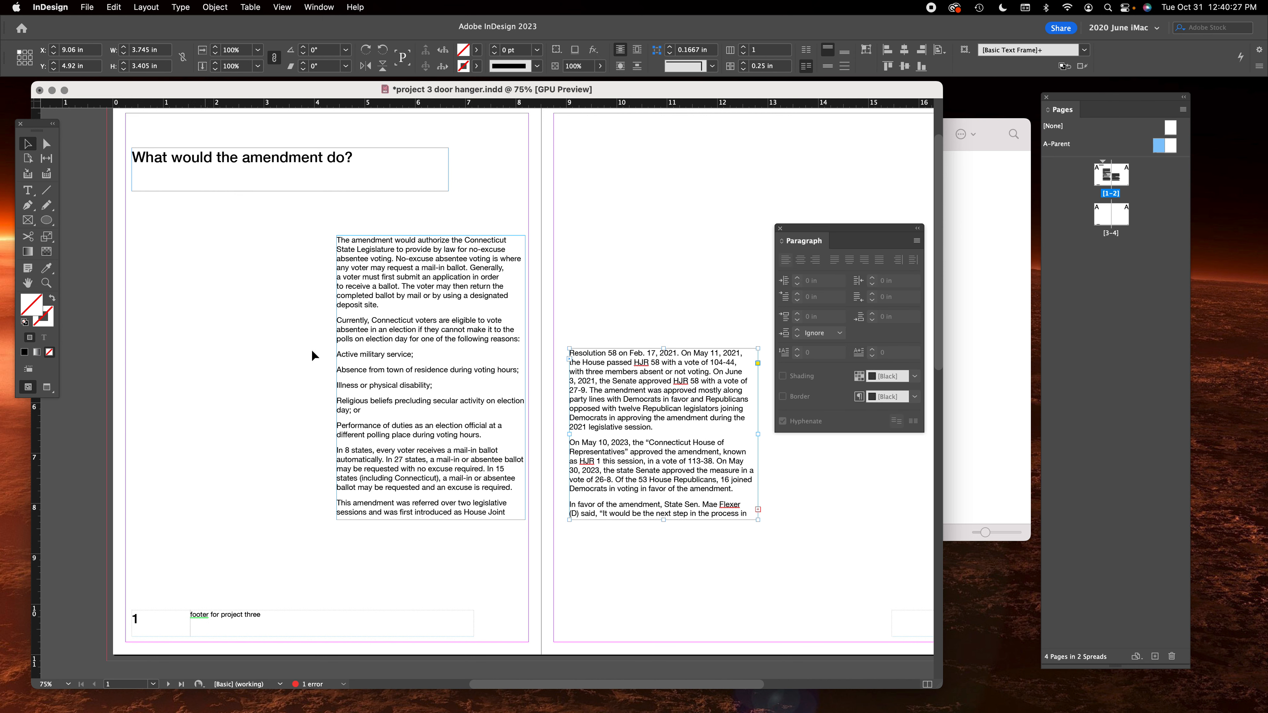
click(656, 419)
key(BackSpace)
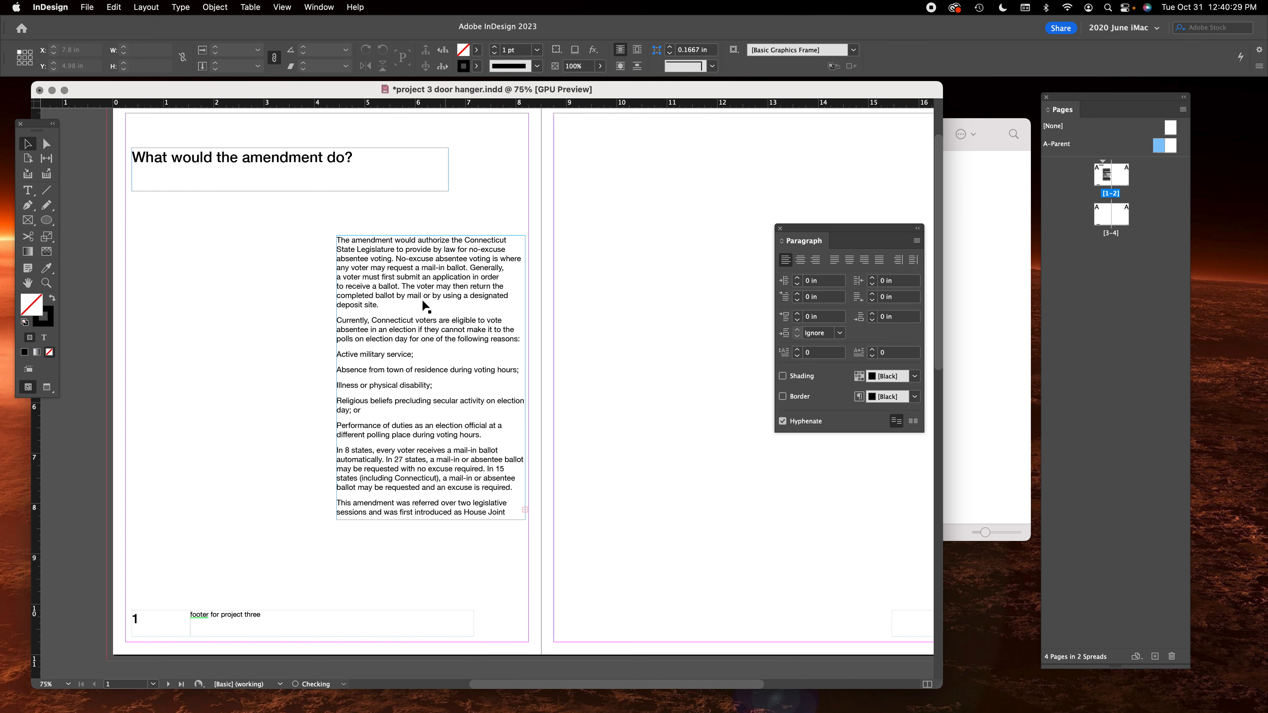
Move the remaining body text frame back to X 0.375 in on page 1 and widen it to about 7.465 in.
scroll(422, 299, left, 3)
drag(545, 335, 348, 338)
drag(434, 378, 621, 383)
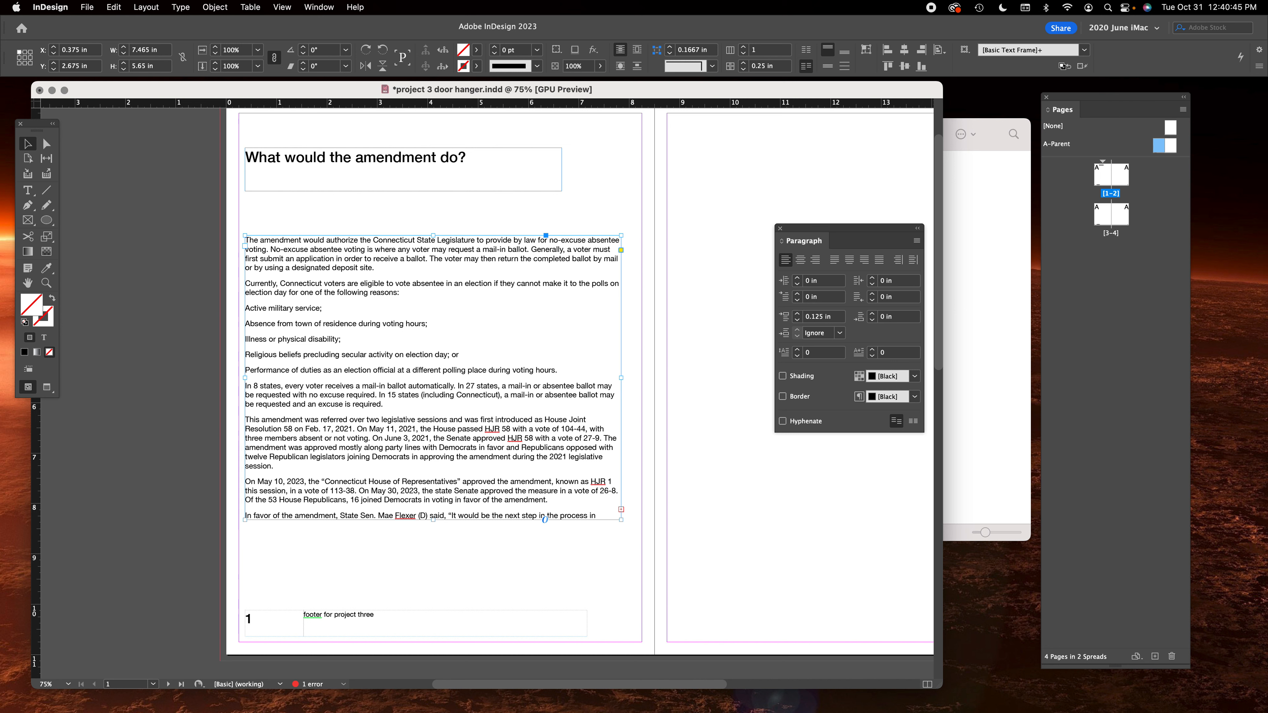
Show the Character panel beside the Paragraph panel and display the body text's character settings in it.
key(super+t)
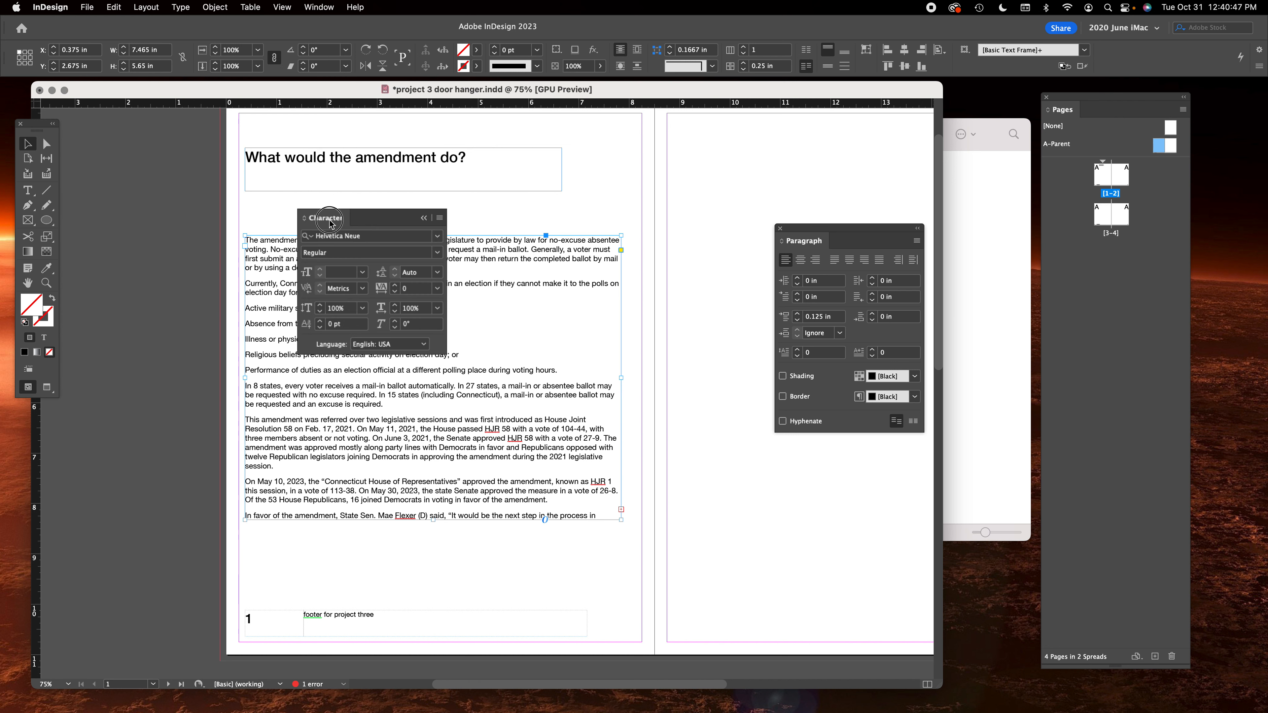
drag(374, 205, 700, 203)
double_click(423, 371)
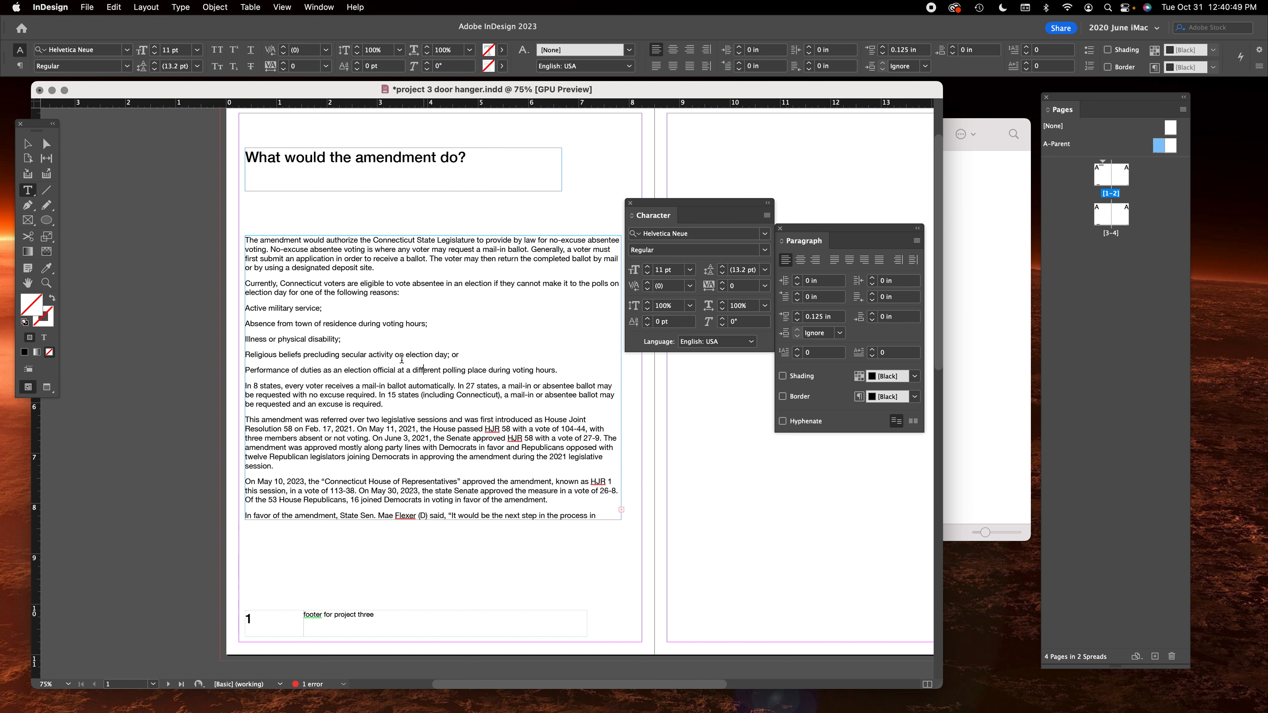
drag(370, 324, 413, 406)
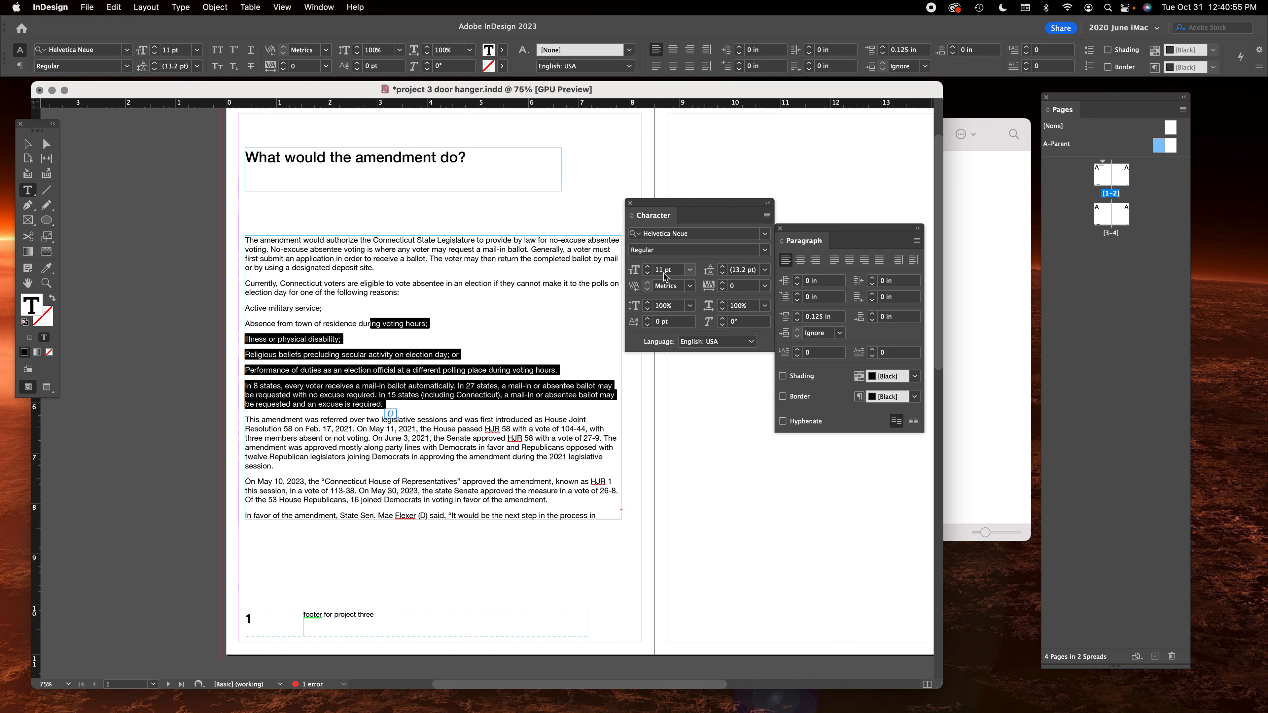
click(388, 390)
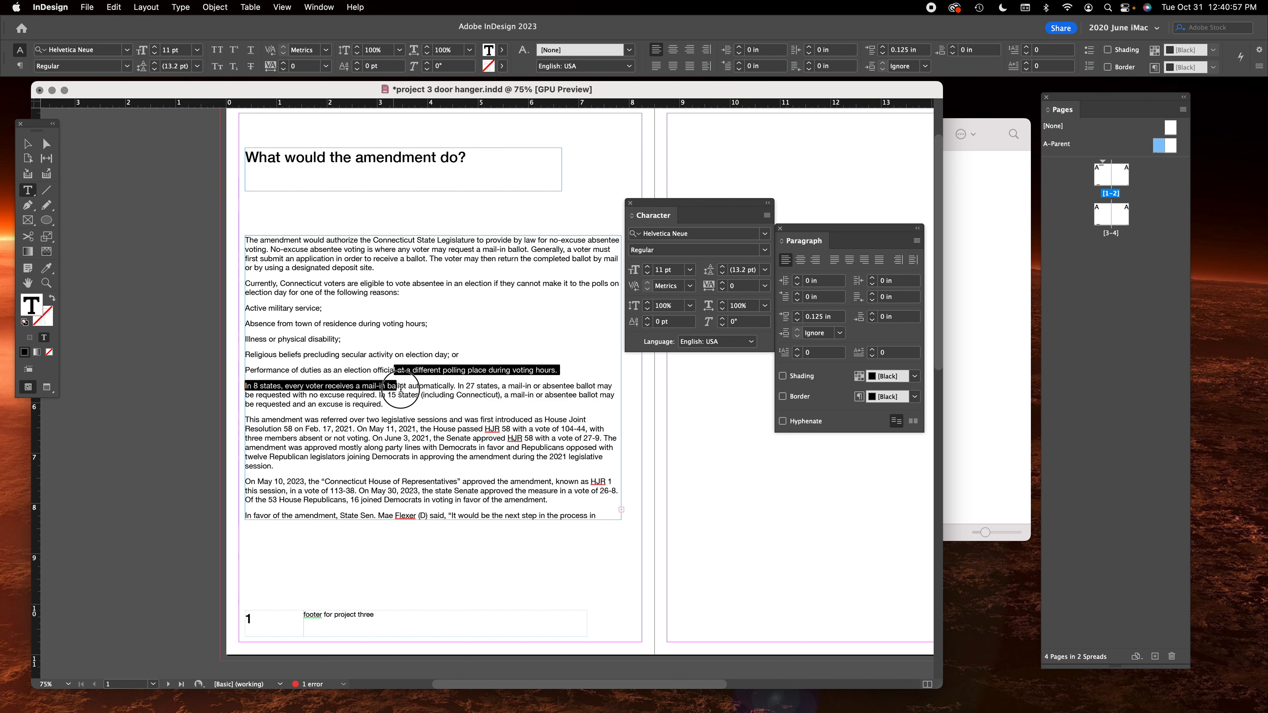
Try all of the body text at 10 pt and 12 pt, and return it to 11 pt.
key(super+a)
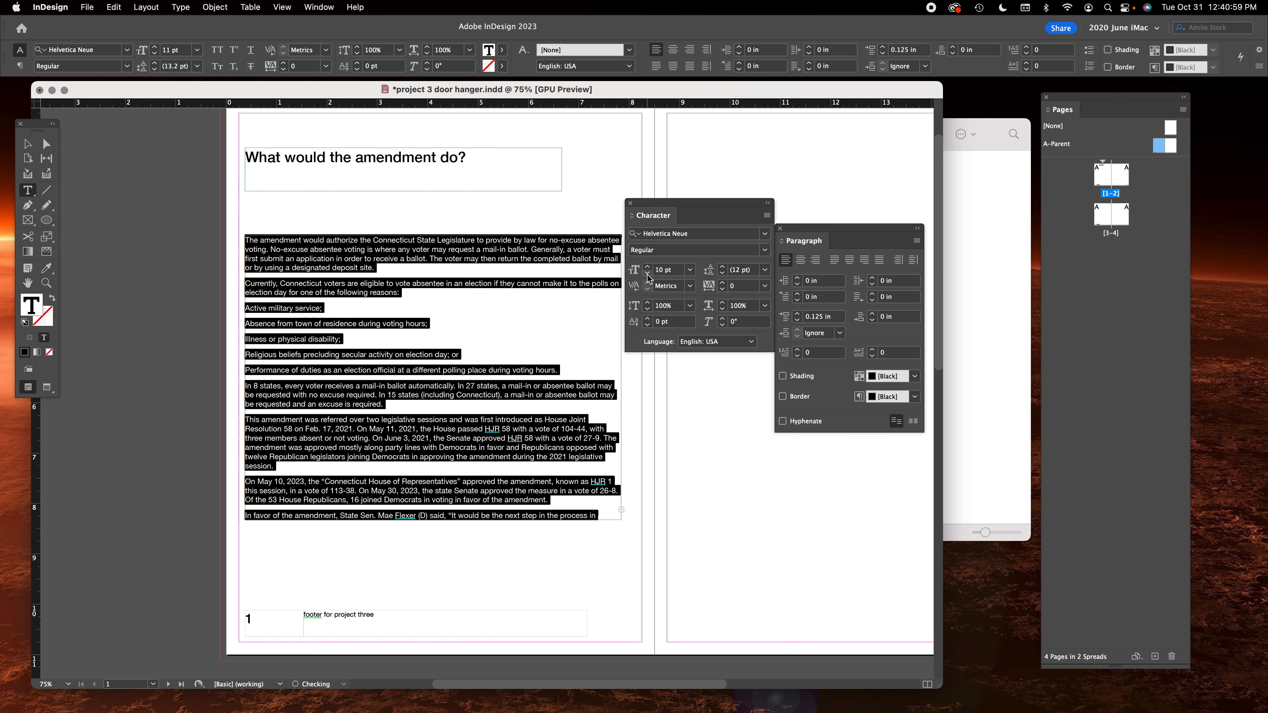
click(647, 273)
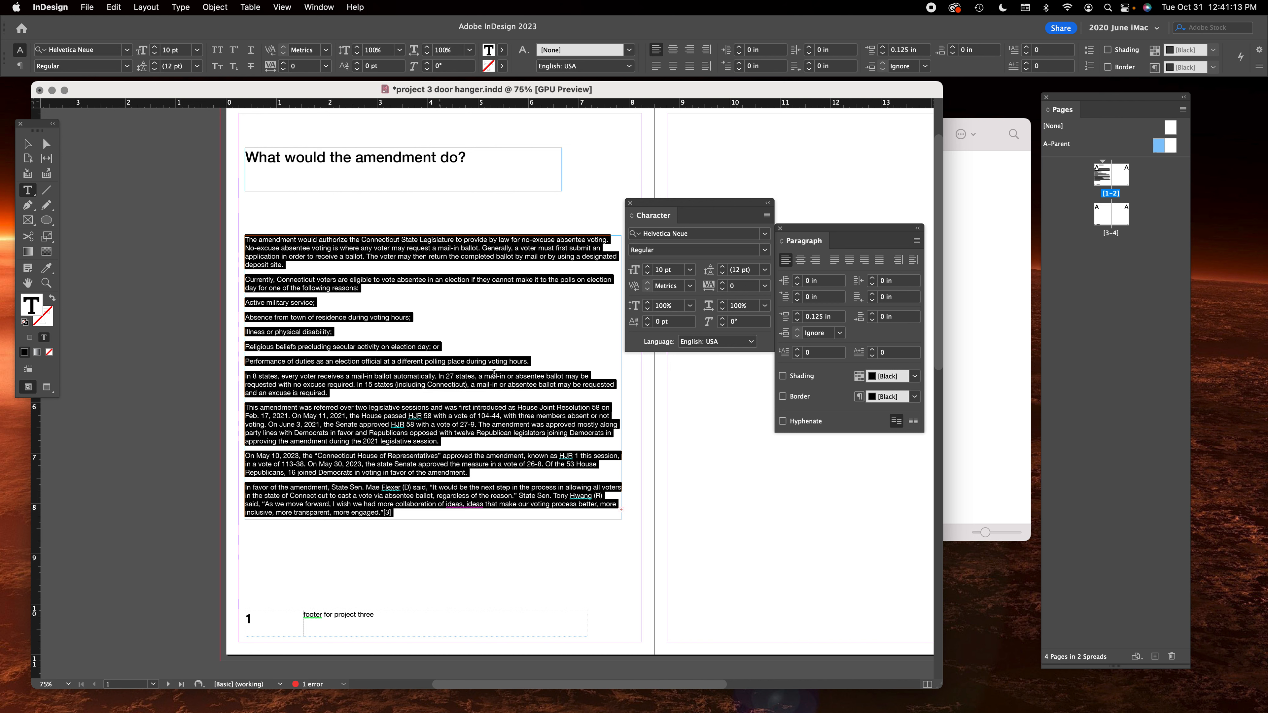
click(648, 267)
click(648, 266)
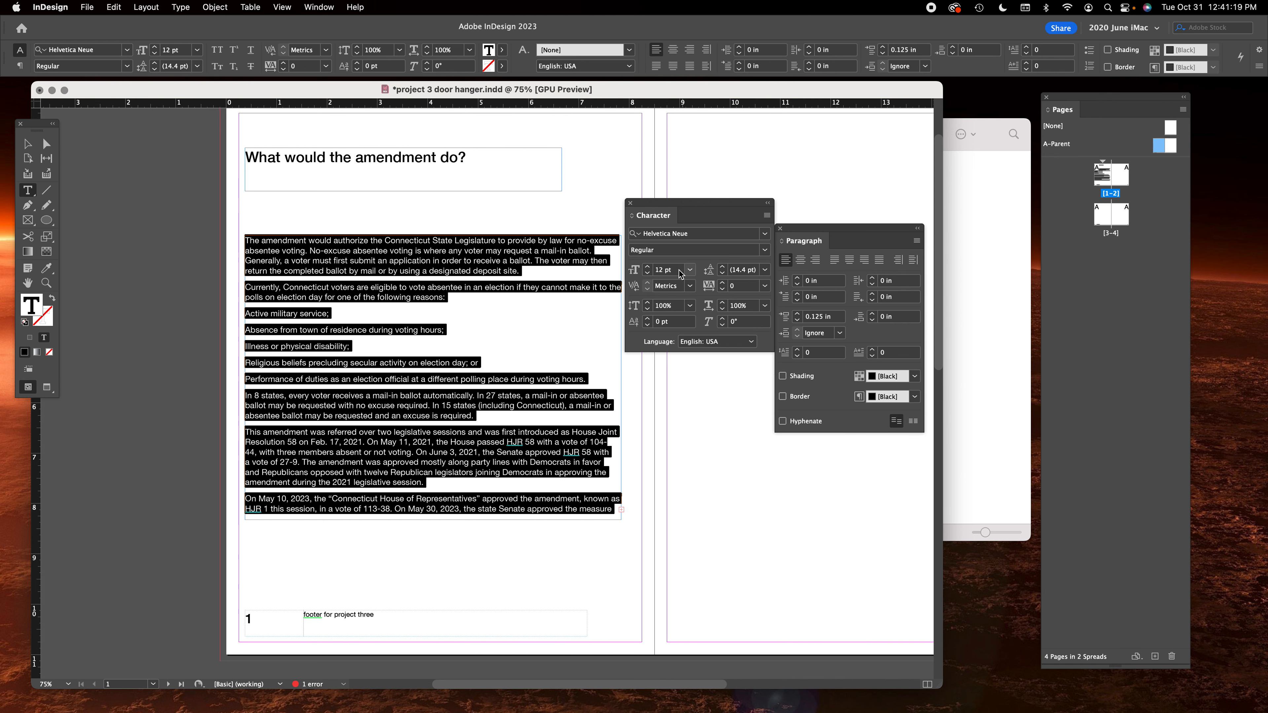
click(648, 273)
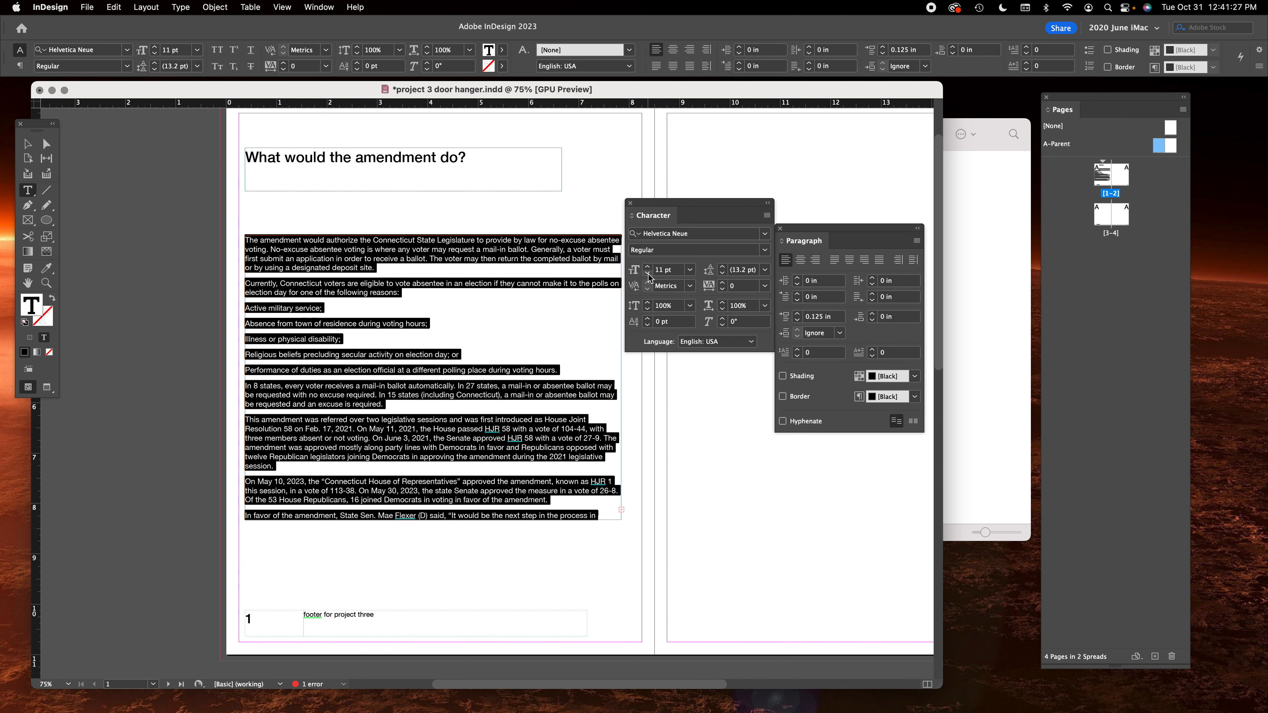
Check the character settings of the "What would the amendment do?" heading.
click(422, 163)
drag(285, 158, 467, 159)
click(428, 162)
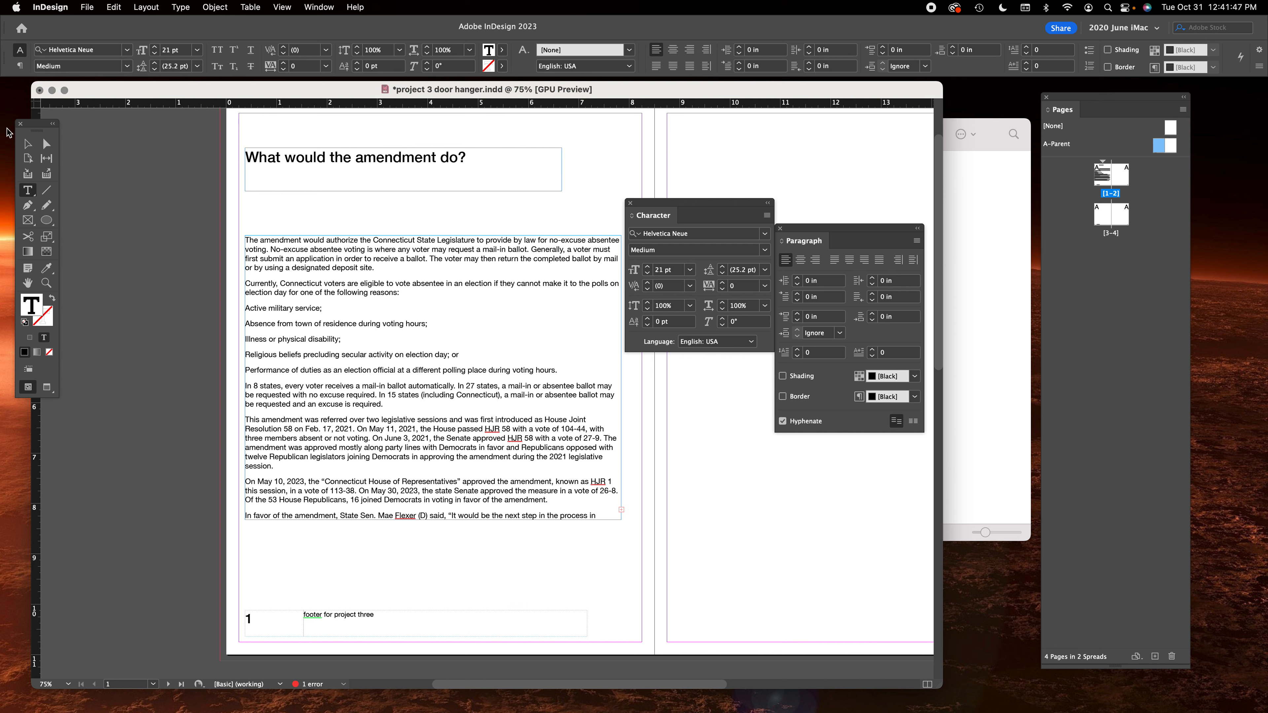
Try narrowing the body text frame to a slim column, and widen it again to about 7.265 in.
click(28, 144)
click(376, 371)
drag(619, 380, 335, 391)
click(354, 296)
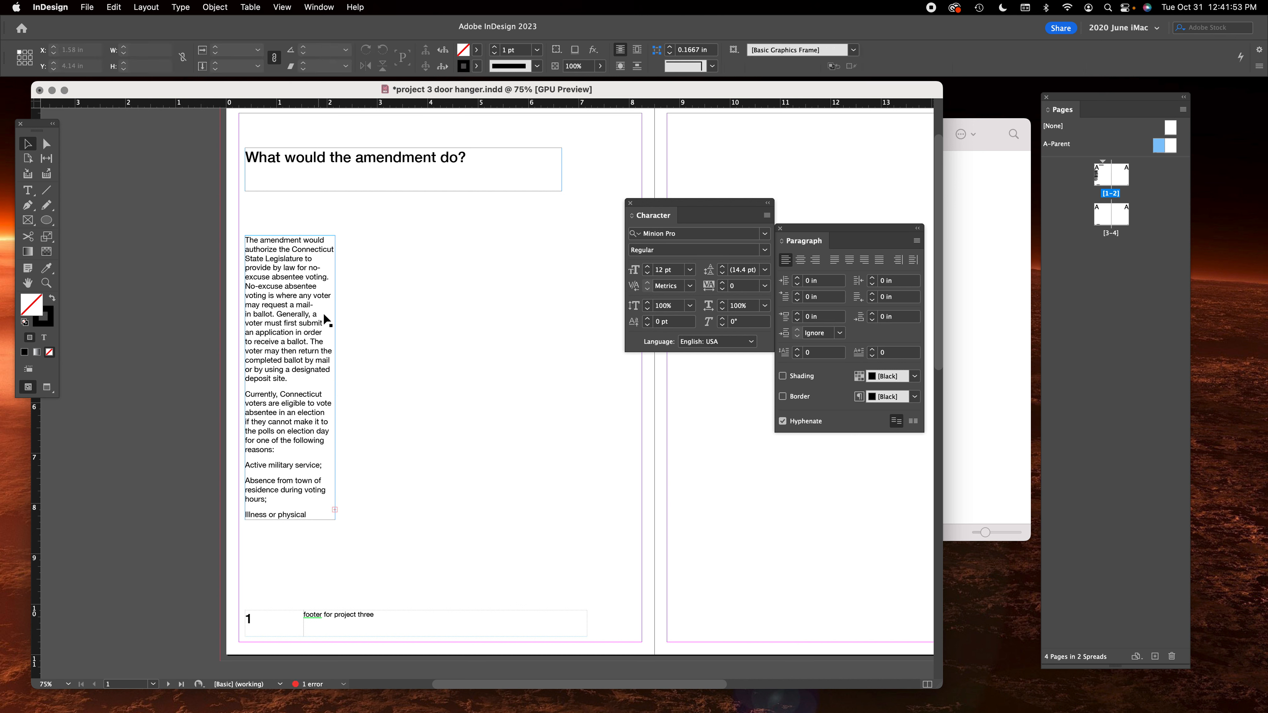
click(315, 344)
drag(334, 378, 611, 379)
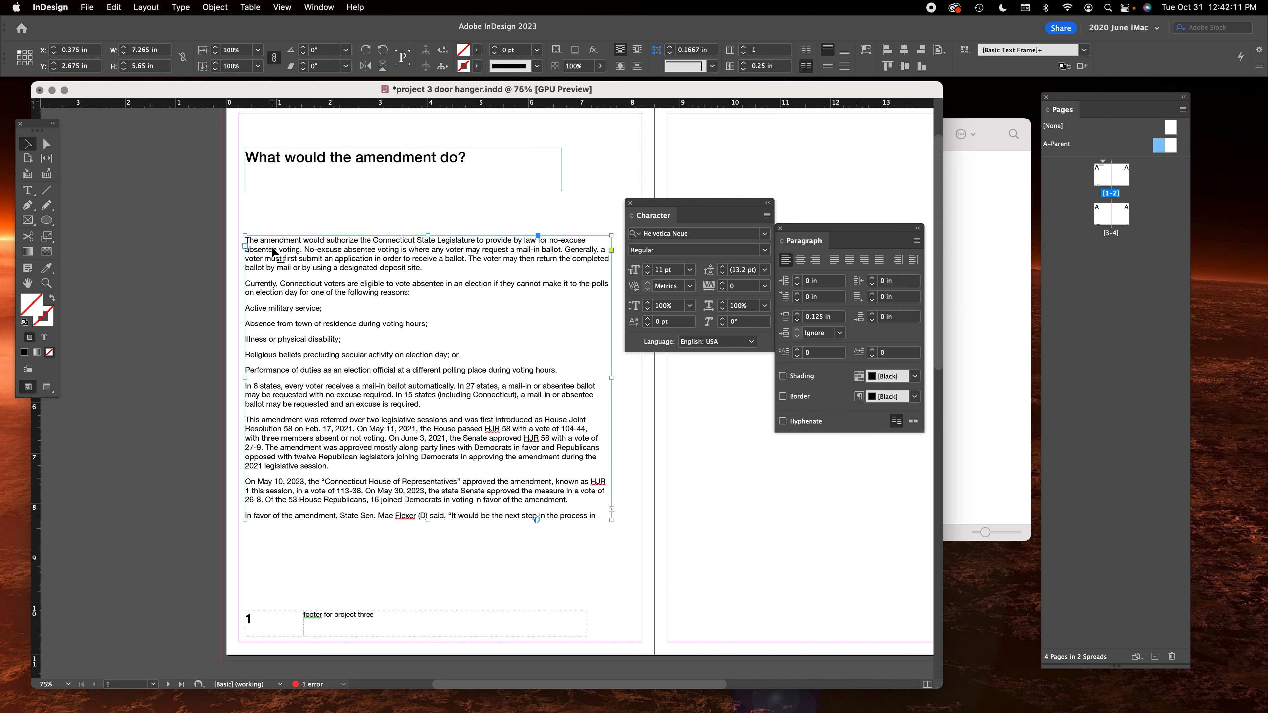
Try raising the leading of the body text frame to 23 pt, and deselect the frame.
click(725, 269)
click(725, 269)
click(725, 269)
click(725, 269)
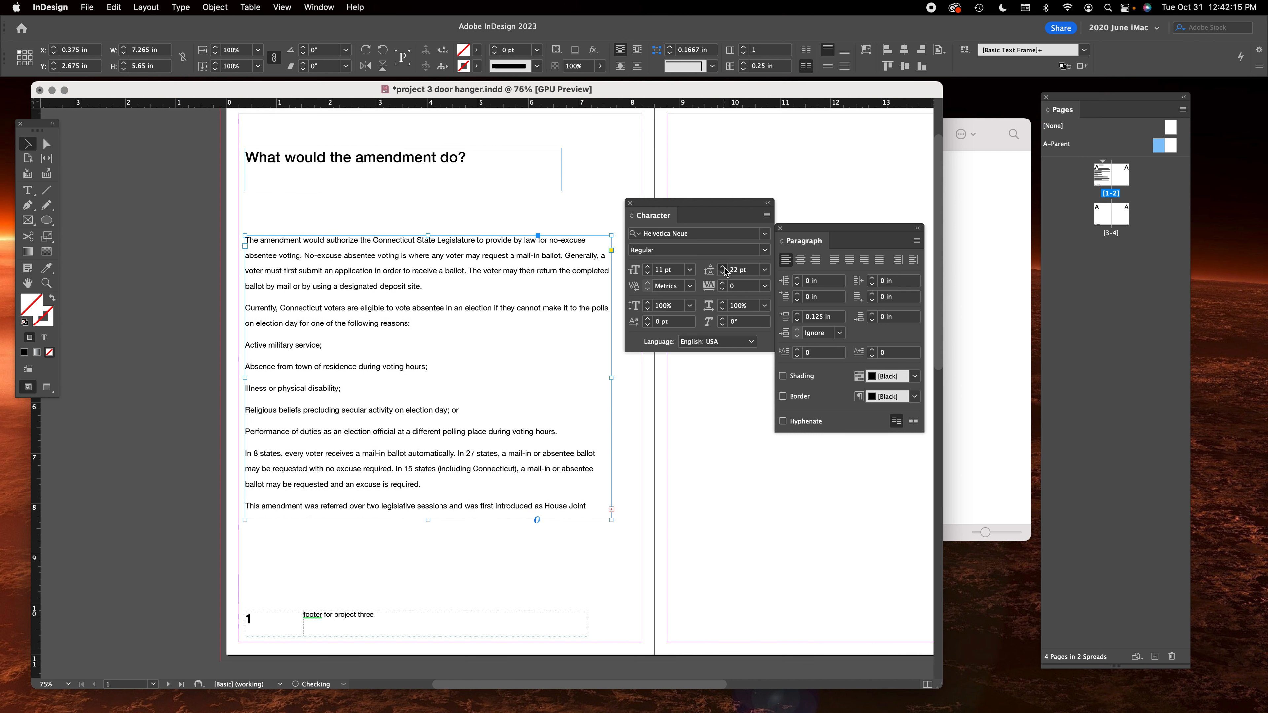
click(725, 268)
key(shift+super+a)
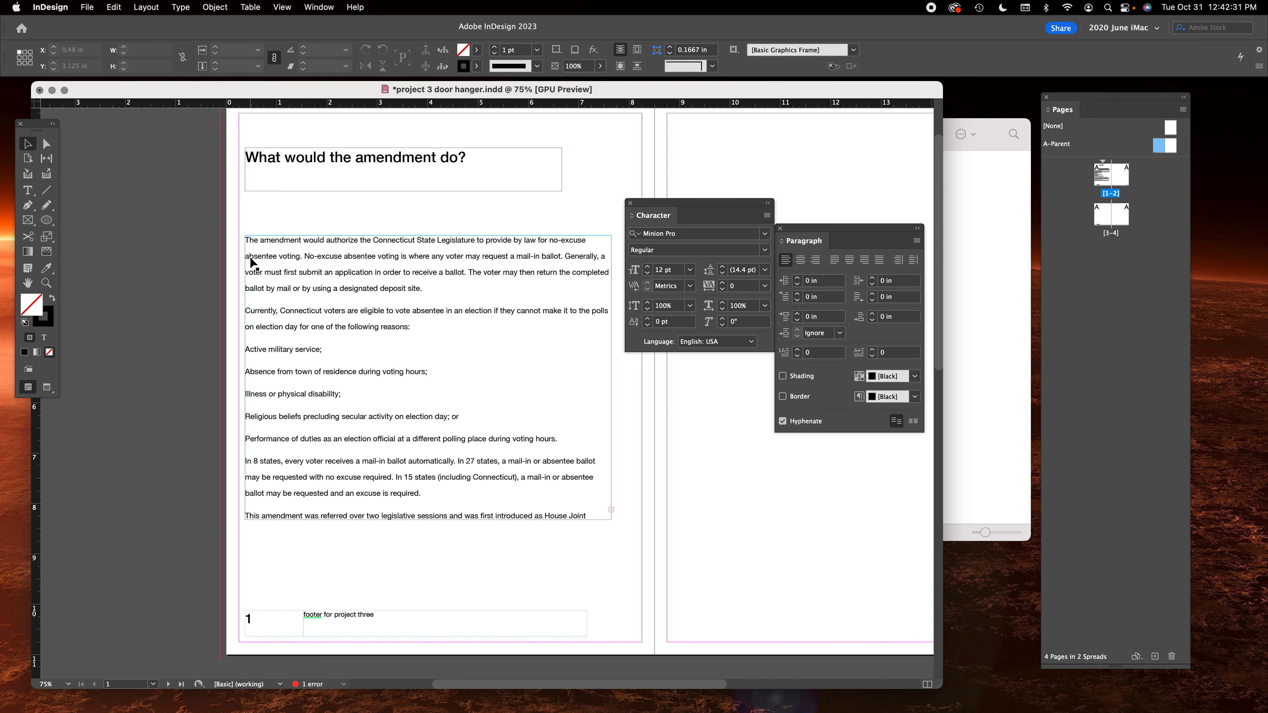
Return the leading of all the body text to Auto.
double_click(292, 257)
key(super+a)
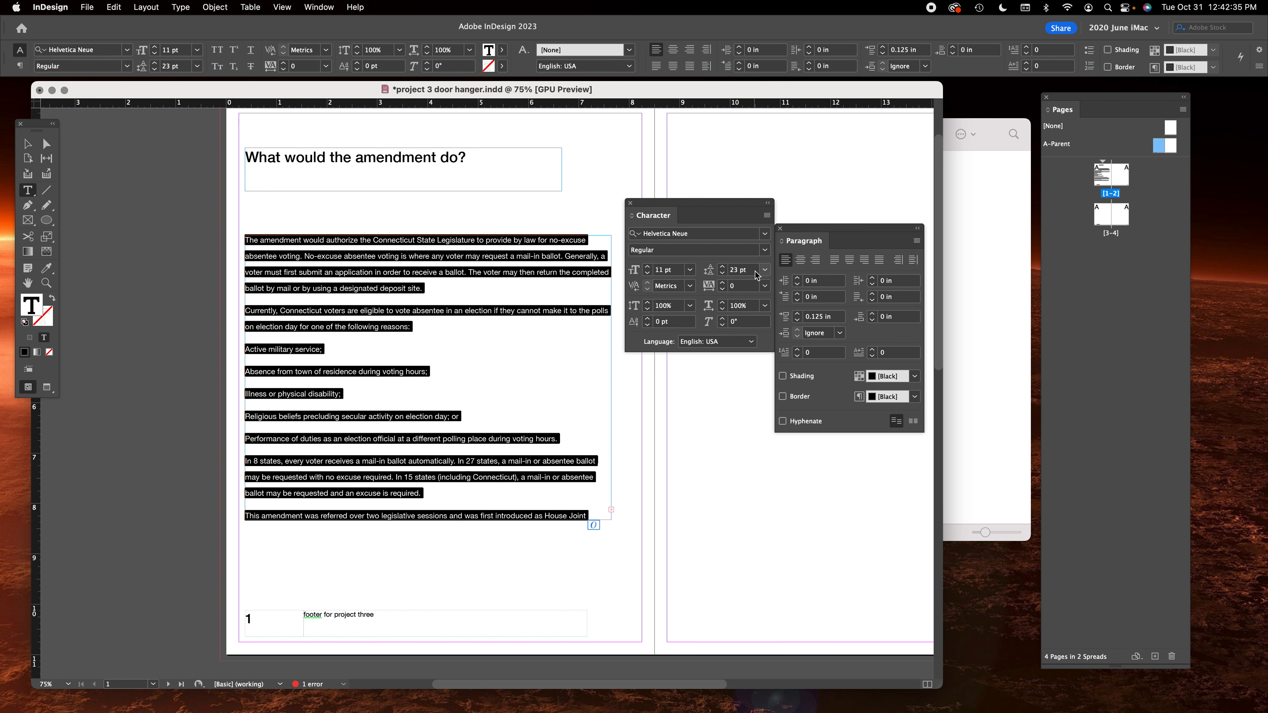
click(765, 270)
click(754, 284)
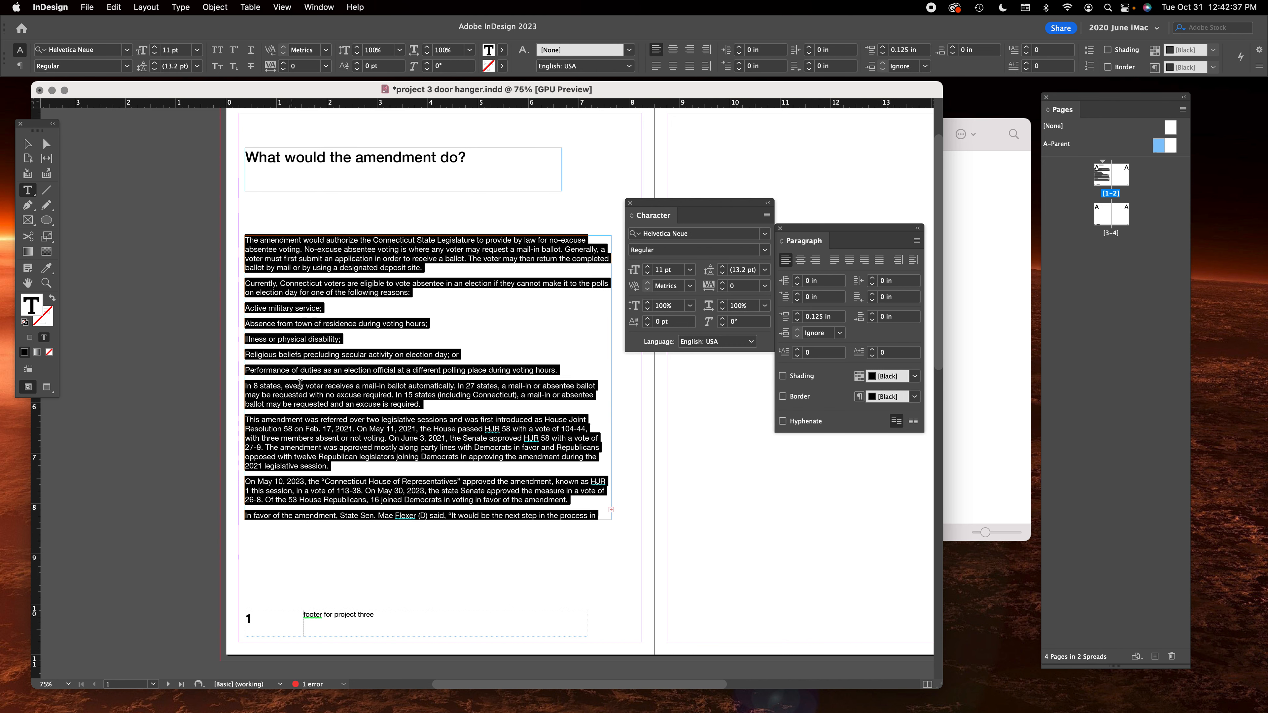
click(322, 265)
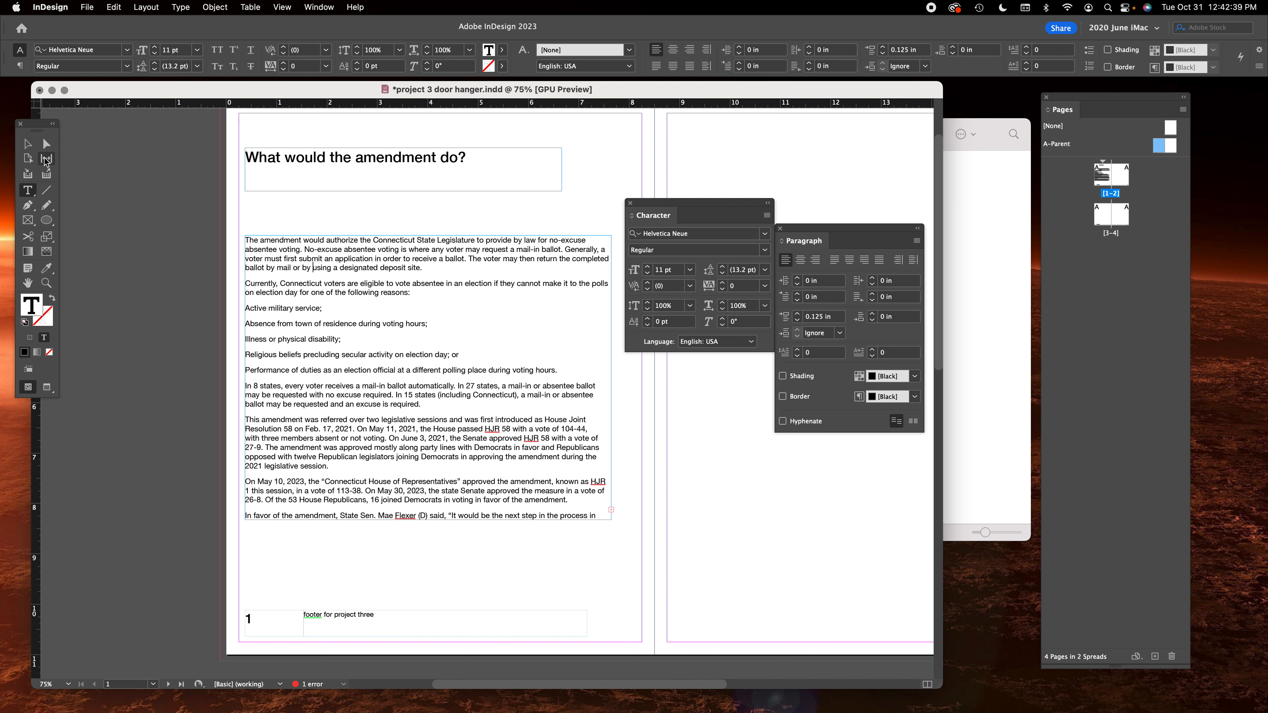
Set the body text frame's width to 22p.
click(33, 147)
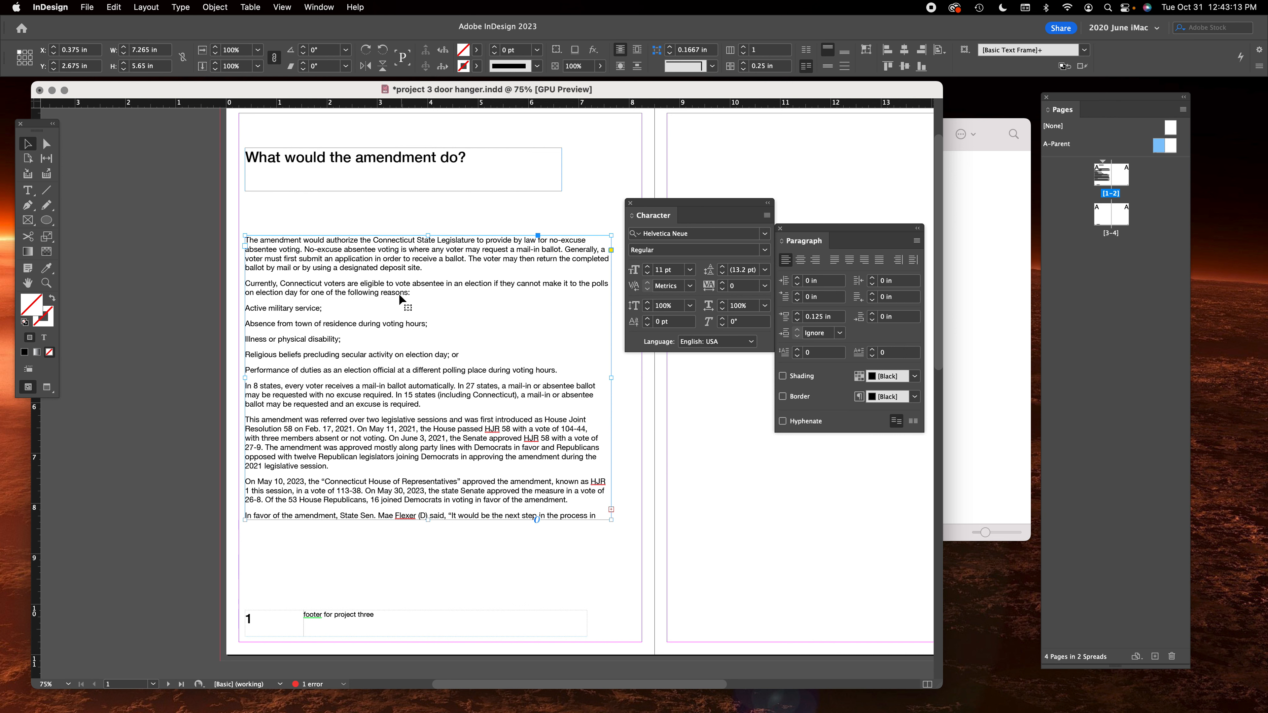
click(144, 52)
text(22p)
key(Return)
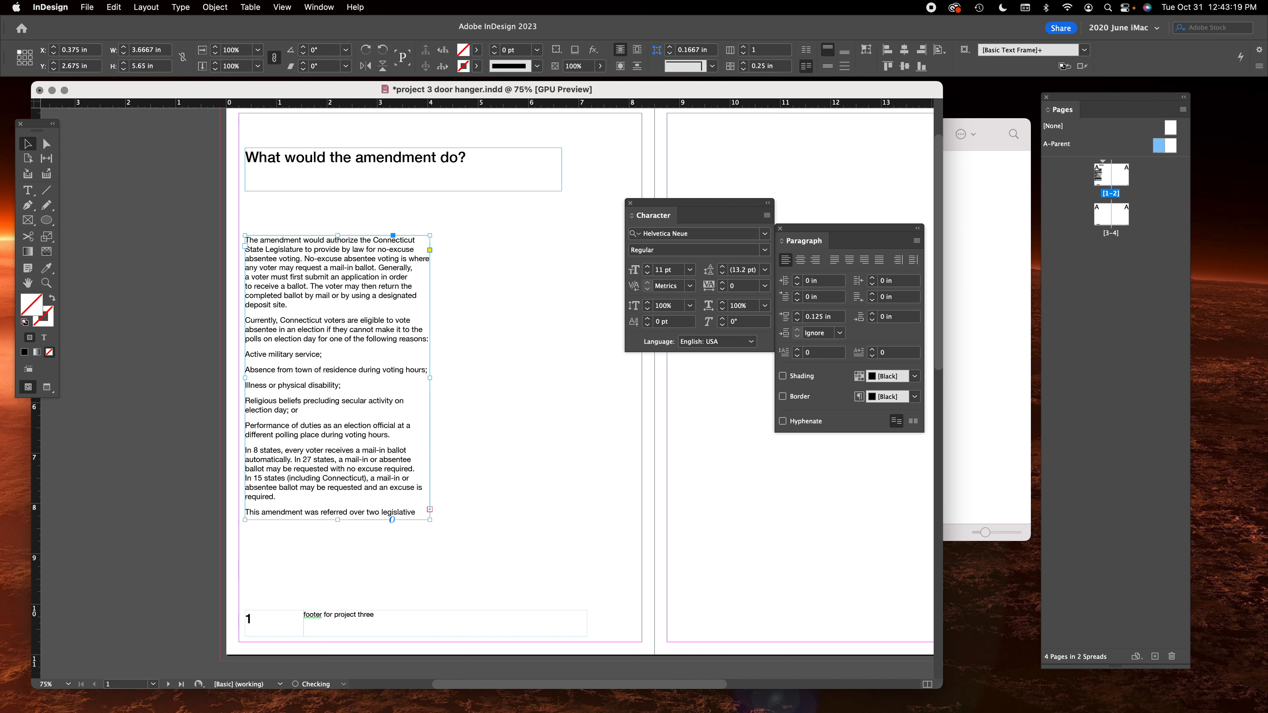
click(580, 382)
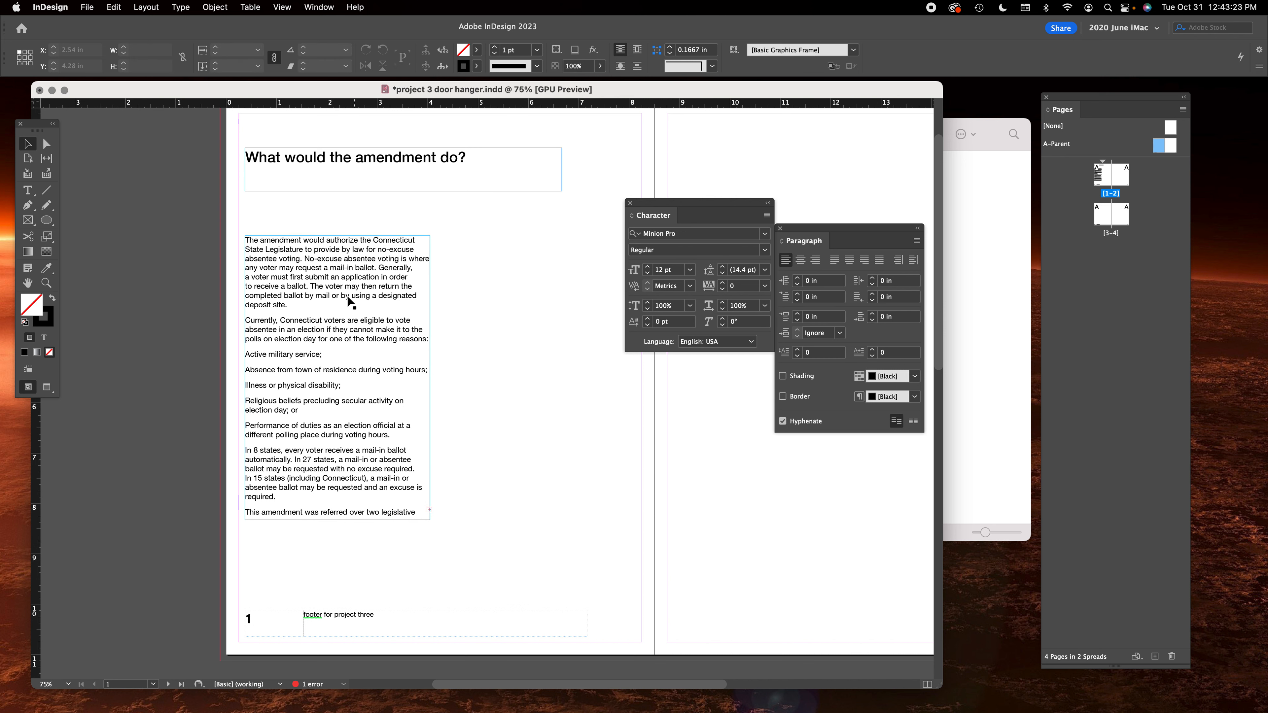
Try a duplicate of the body text frame beside the original at X 4.4 in, and delete the duplicate.
click(337, 272)
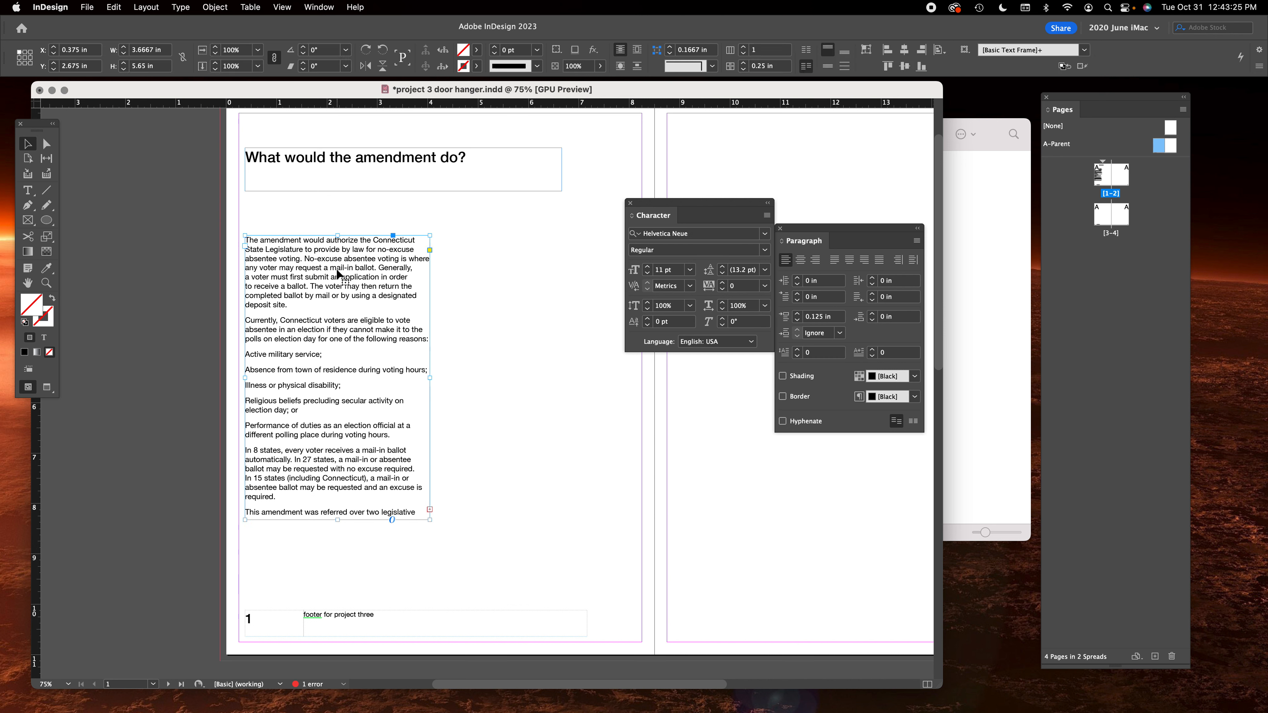
drag(337, 272, 541, 287)
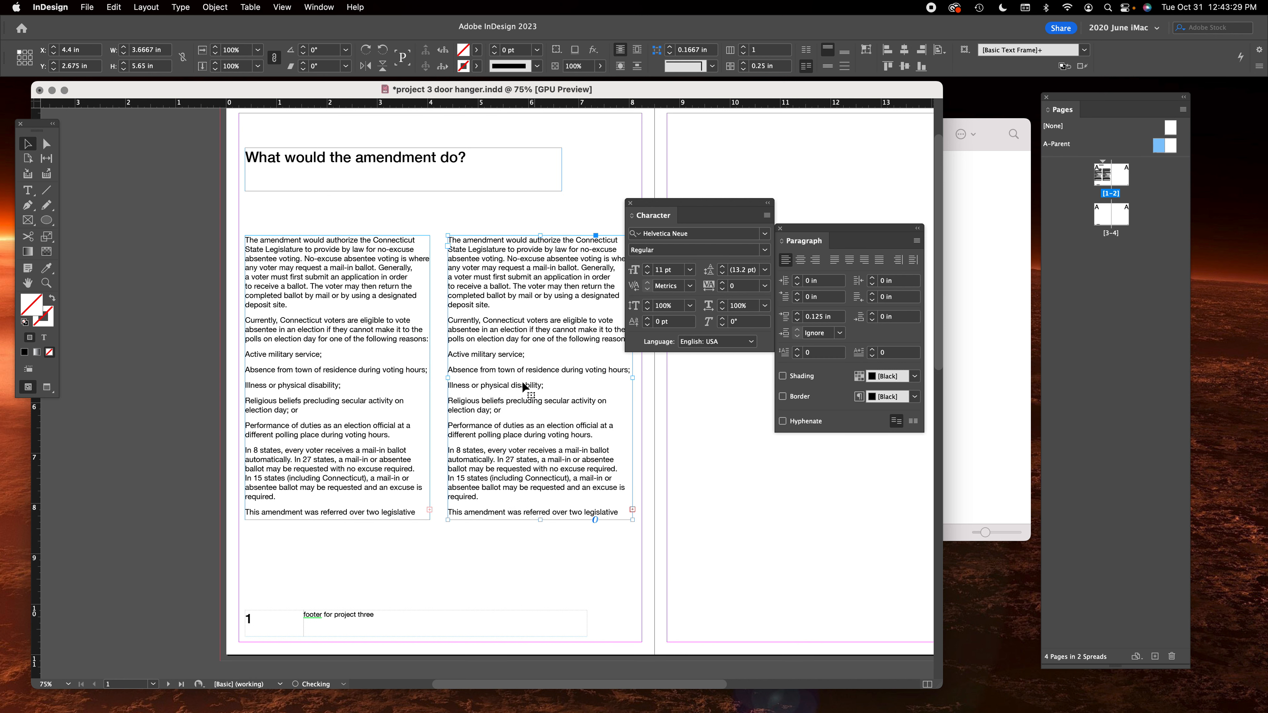
click(387, 221)
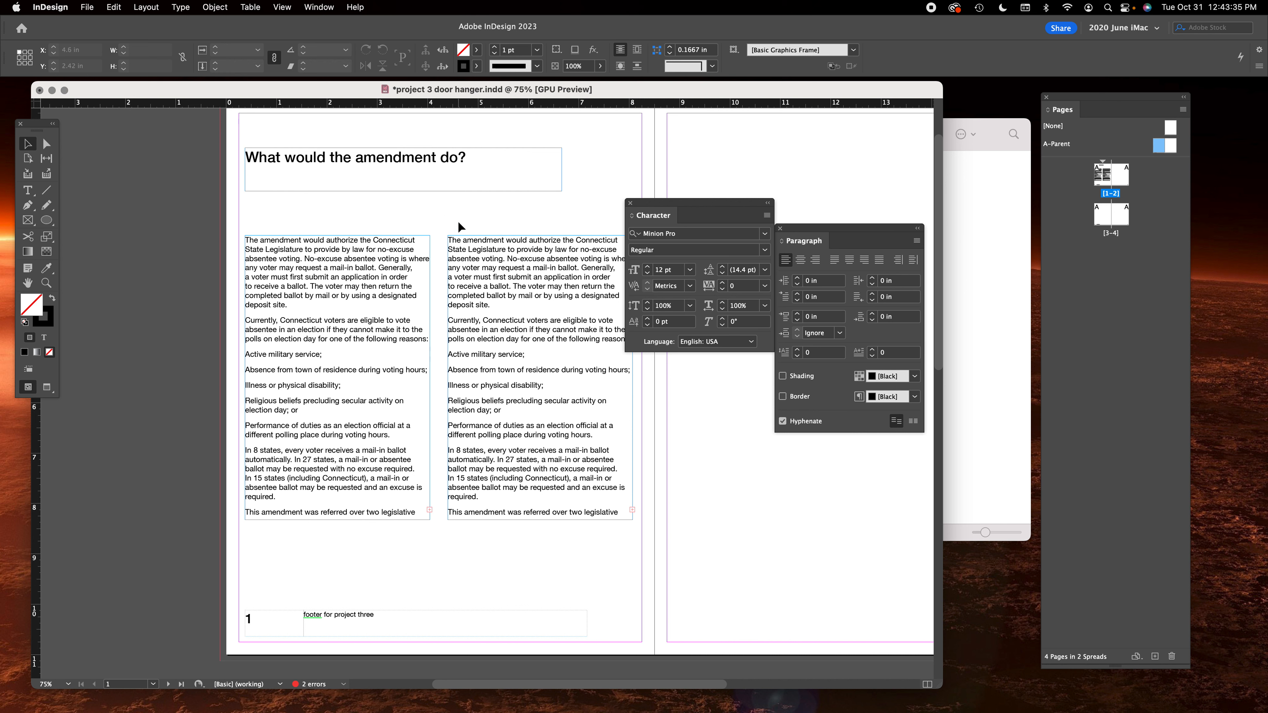
click(528, 342)
key(Delete)
click(428, 328)
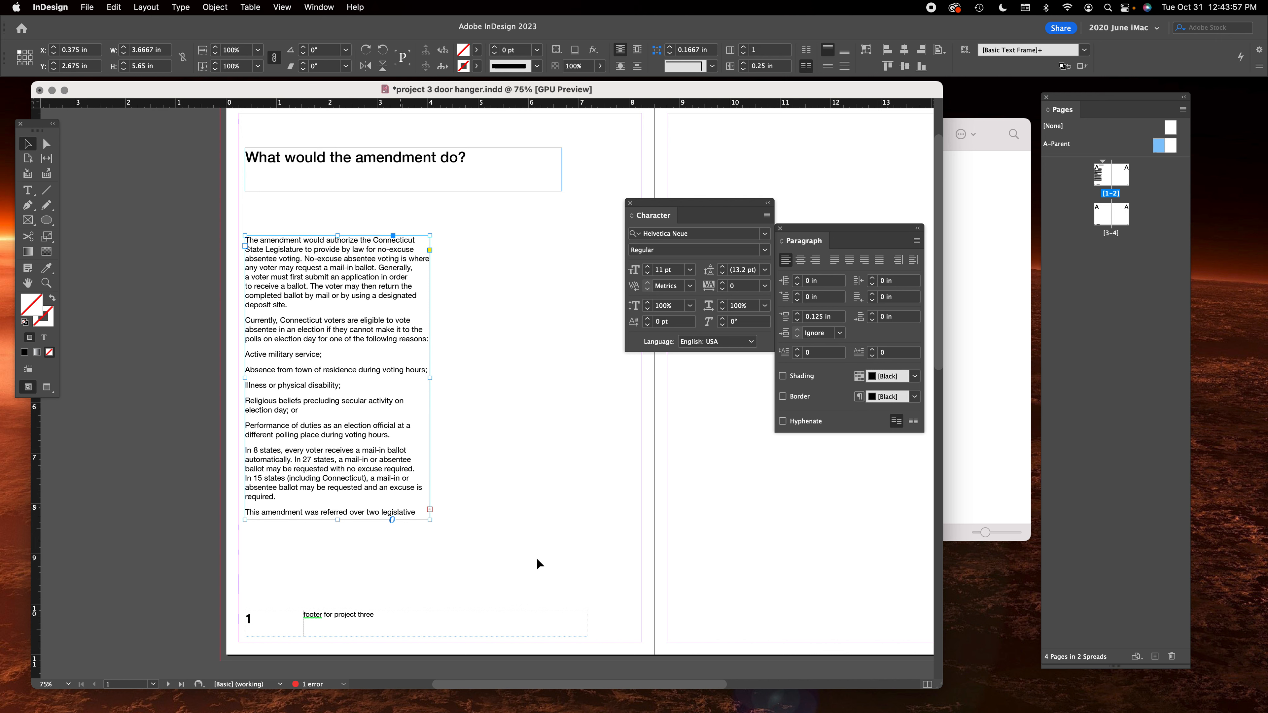
Switch to Calculator and multiply 11 by 2.5 to work out a column width from the type size.
mouse_move(891, 711)
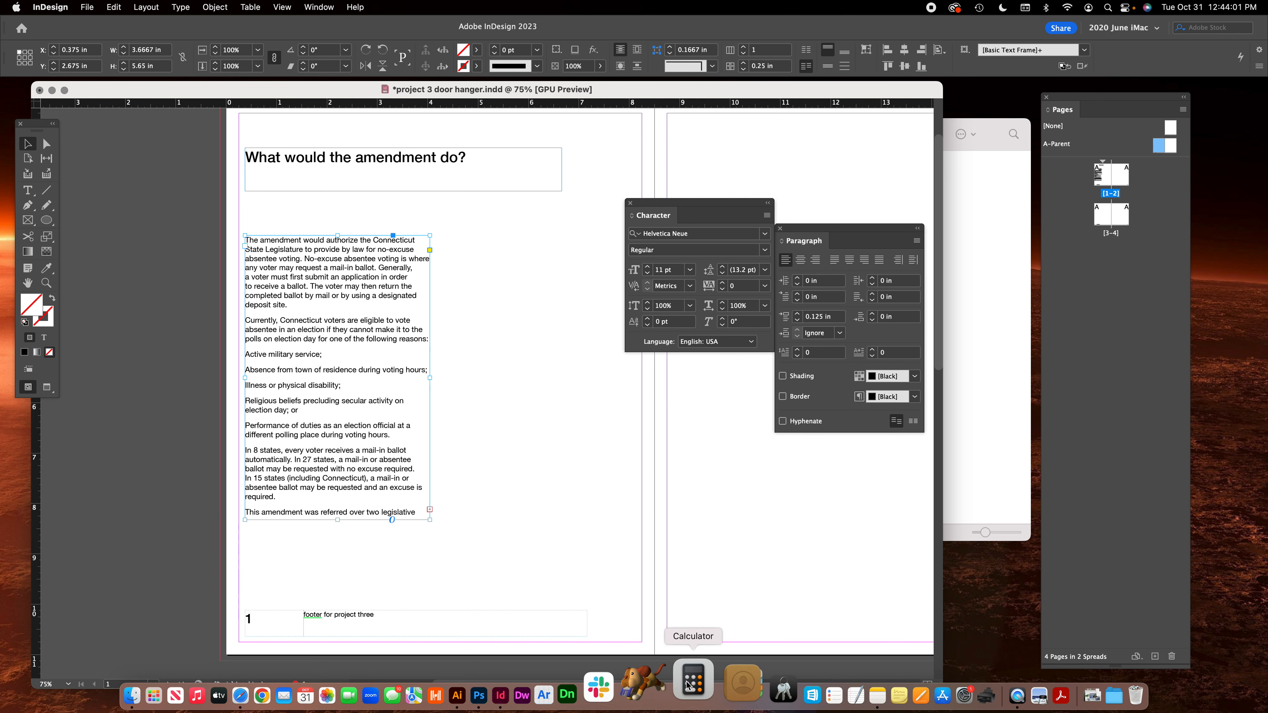
key(Tab)
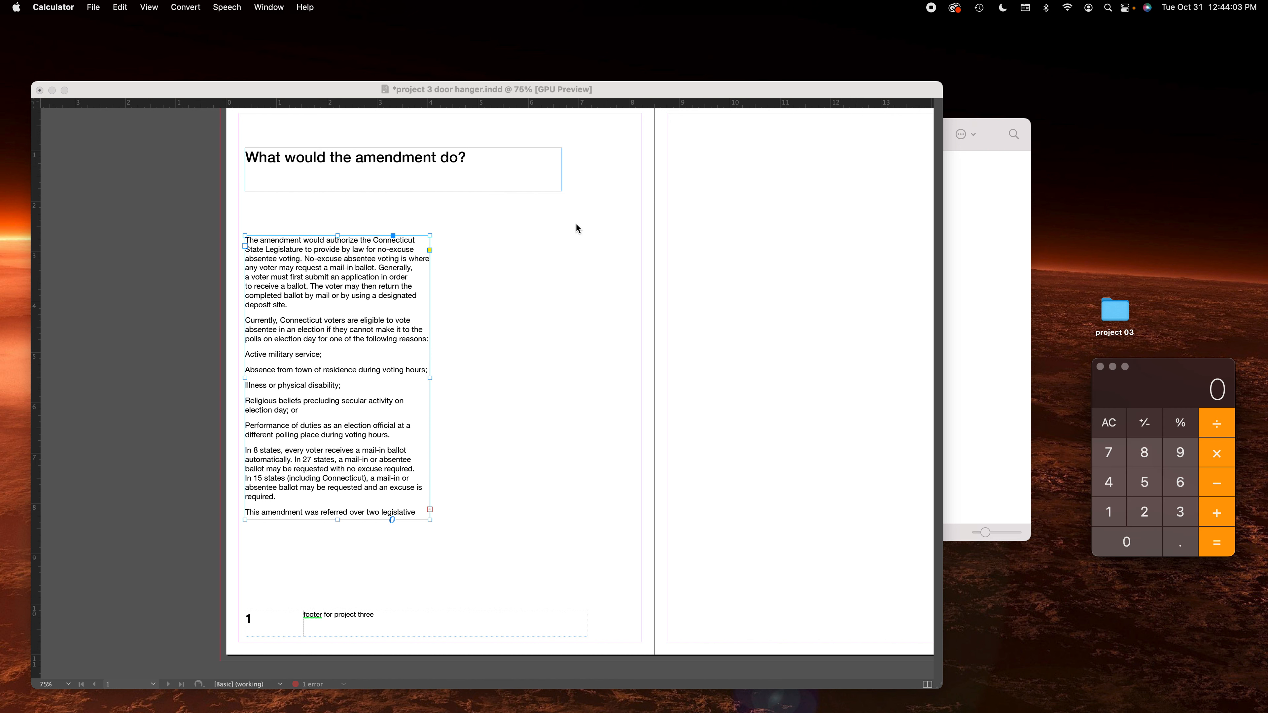
drag(1211, 376, 677, 231)
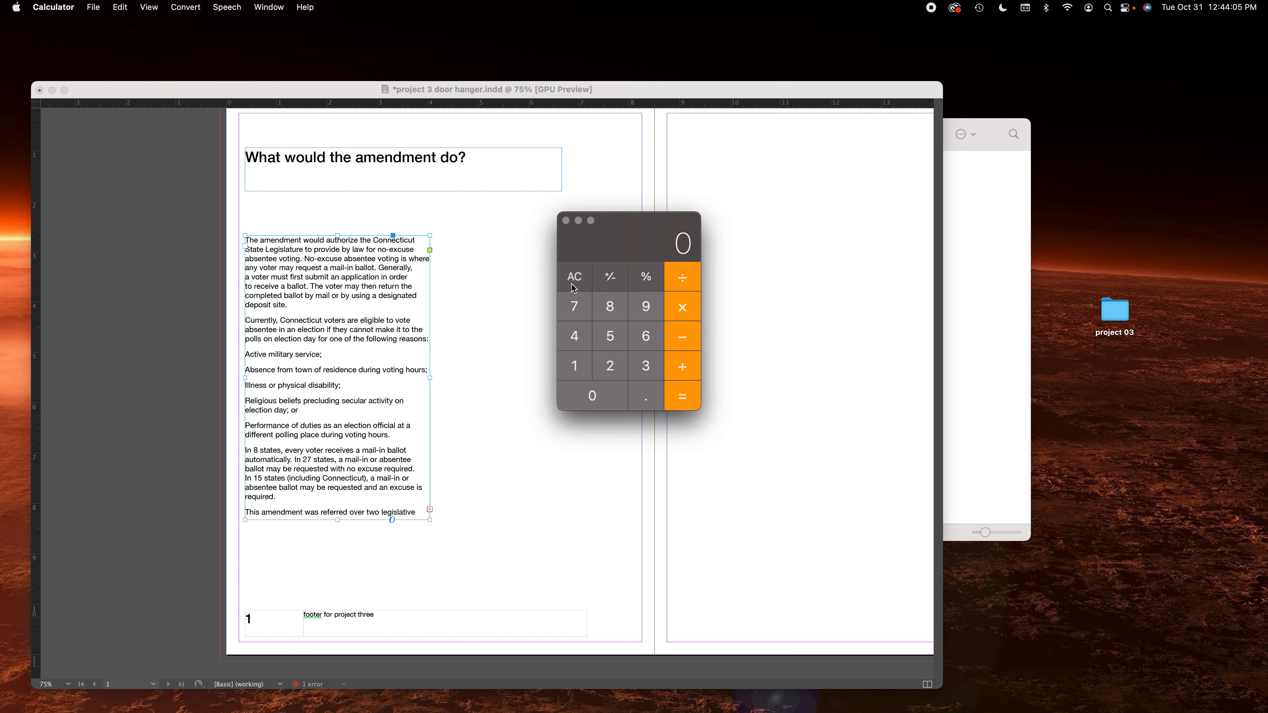
double_click(579, 368)
click(672, 315)
click(619, 364)
click(648, 400)
click(610, 336)
click(682, 396)
drag(679, 229, 1124, 117)
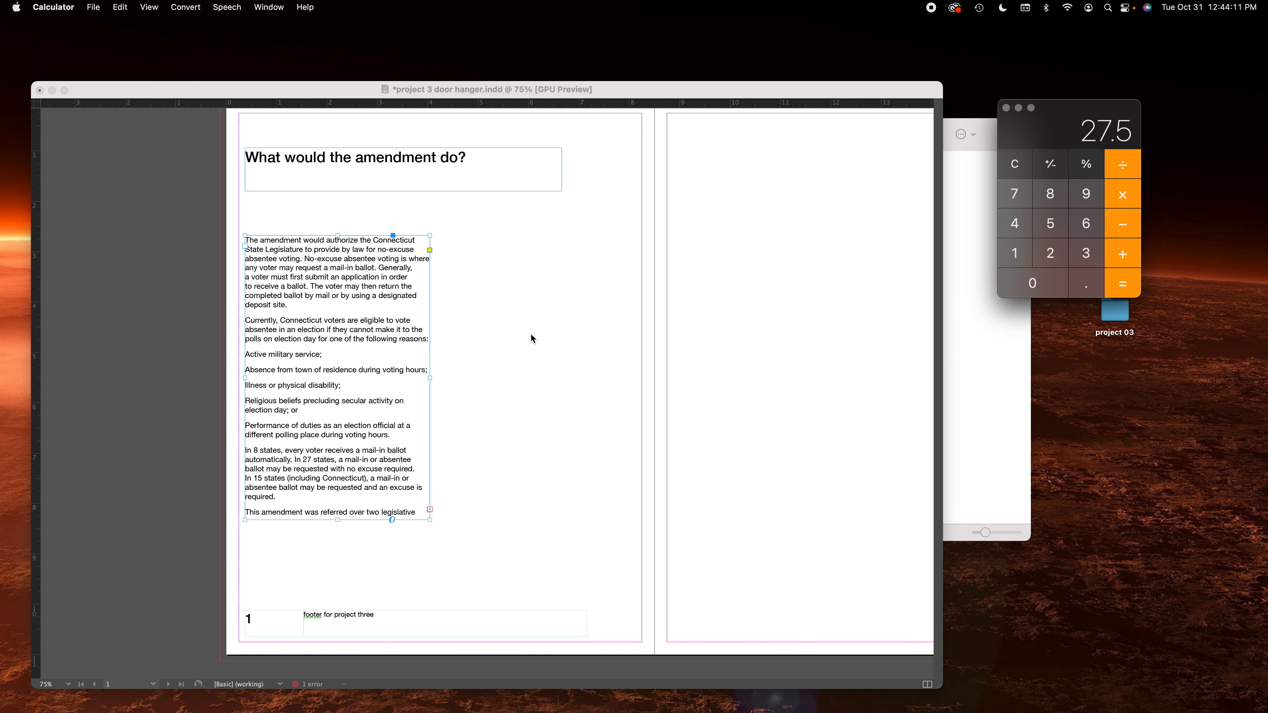
Set the body text frame's width to 27.5p and place a duplicate of it alongside at about X 5.14 in.
click(353, 438)
click(148, 52)
text(27.5p)
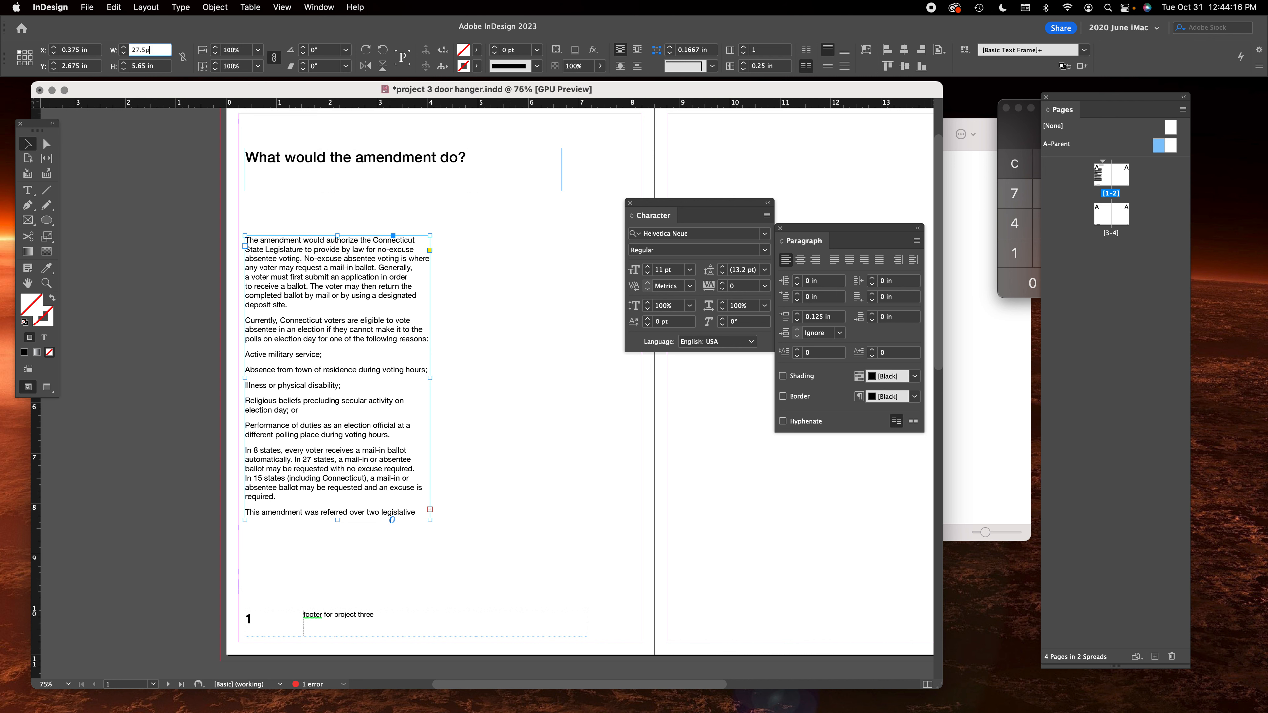
key(Return)
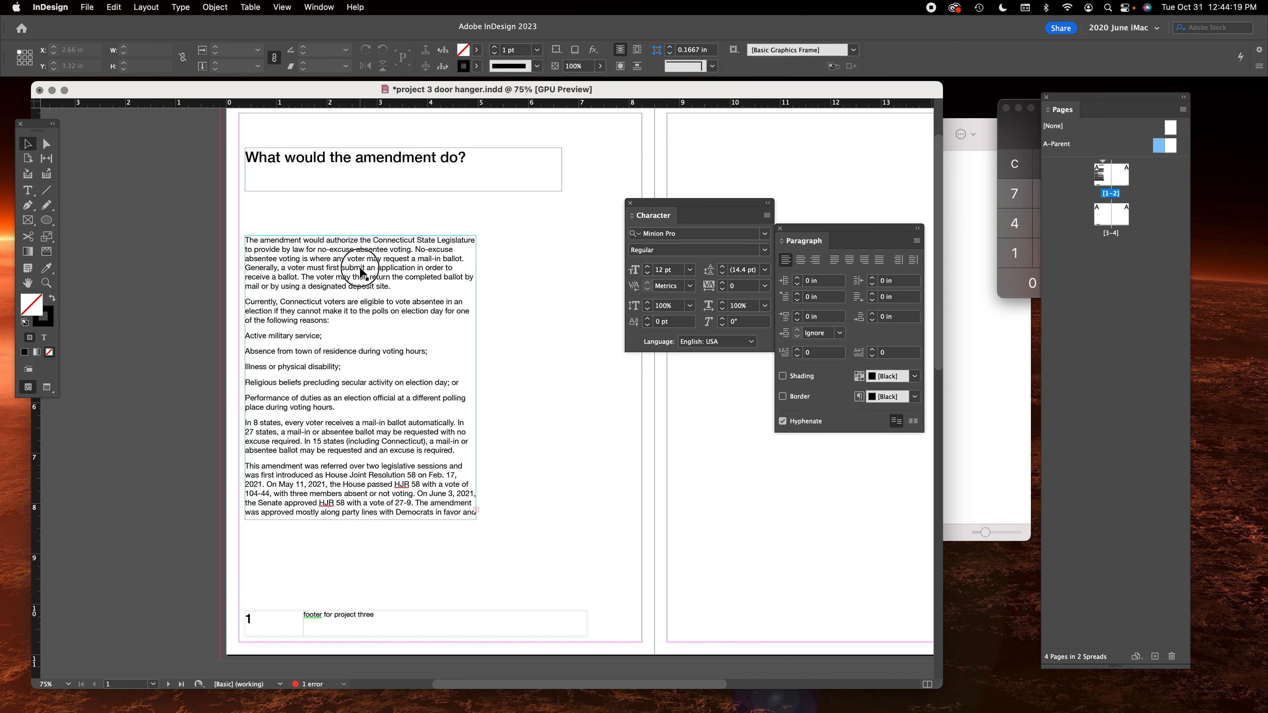
drag(666, 200, 772, 490)
drag(346, 289, 587, 289)
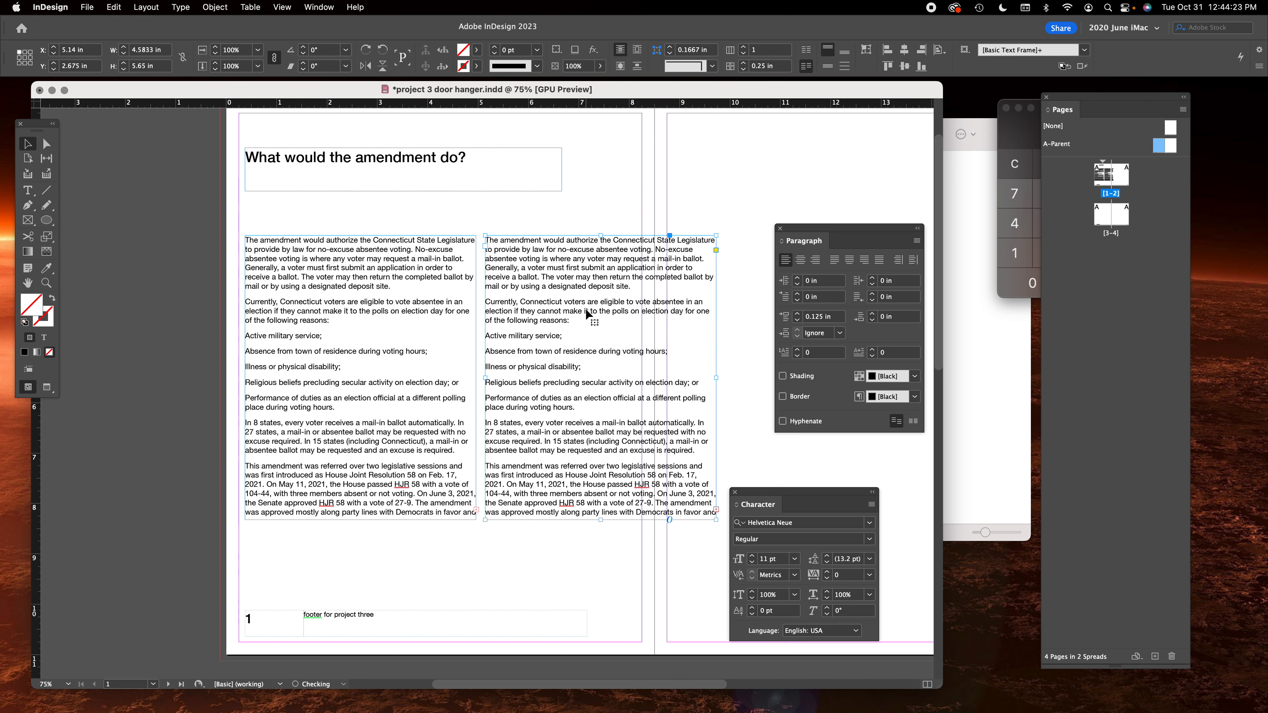
Calculate 1.5 times the 11 pt type size in Calculator, and check the duplicate text's font size.
click(1014, 165)
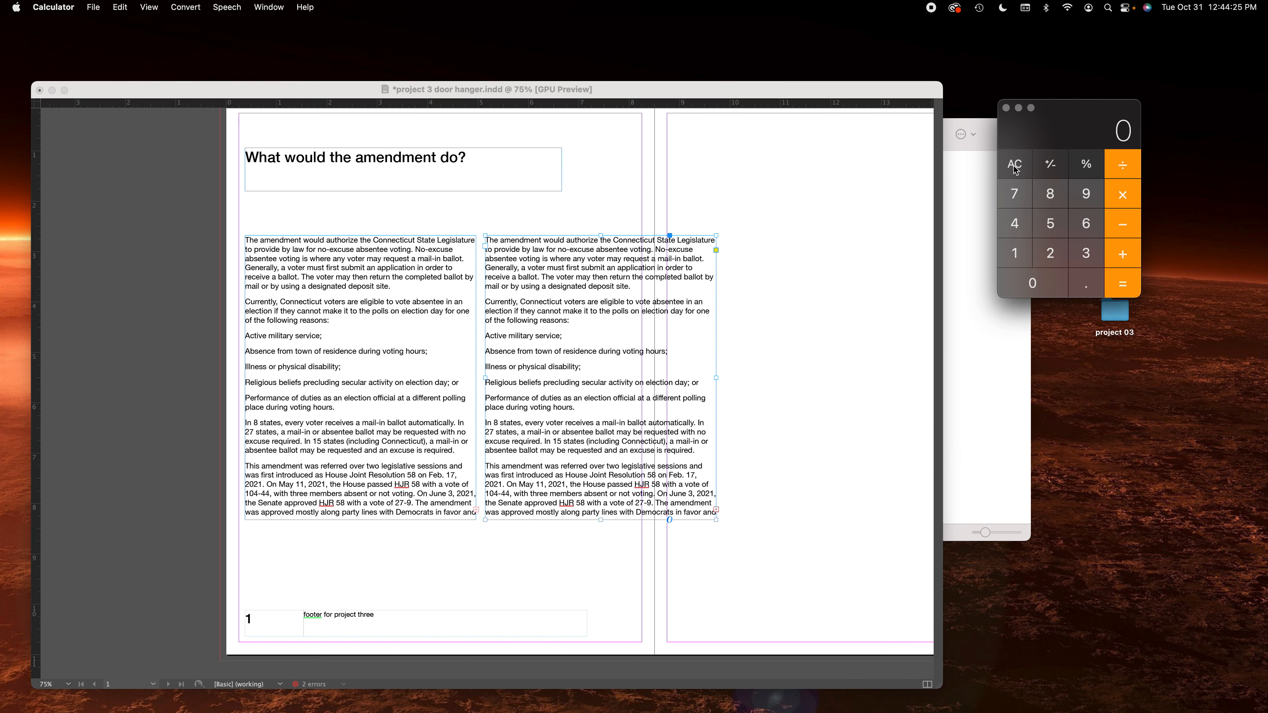
click(1023, 254)
click(1087, 282)
click(1052, 232)
click(1114, 282)
click(594, 336)
double_click(583, 325)
key(super+a)
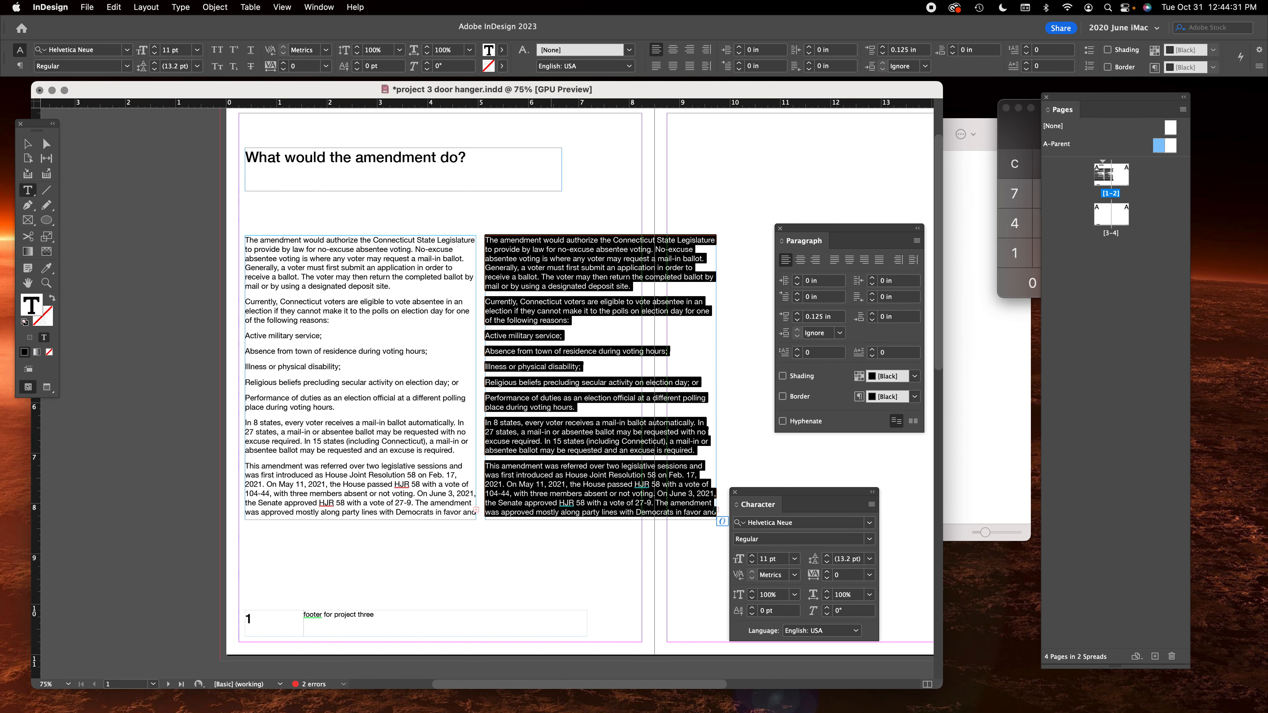
click(167, 50)
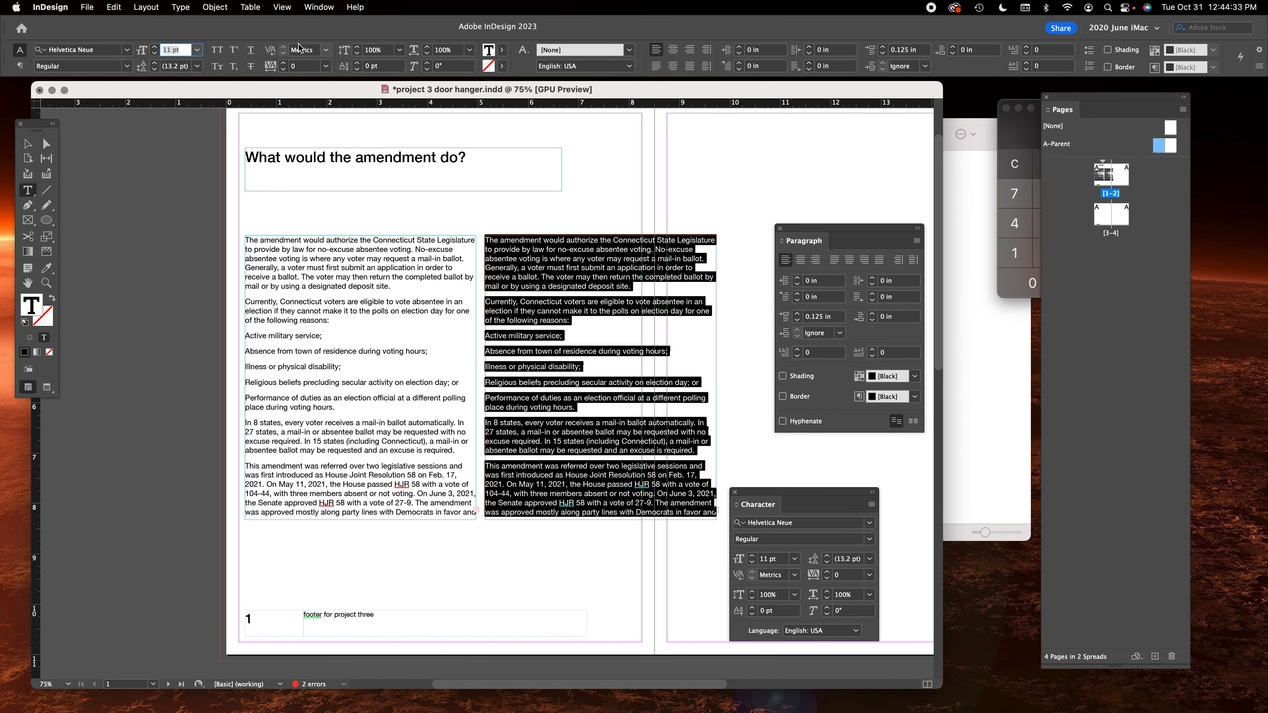
Set the duplicate text frame's width to 16.5p.
click(27, 144)
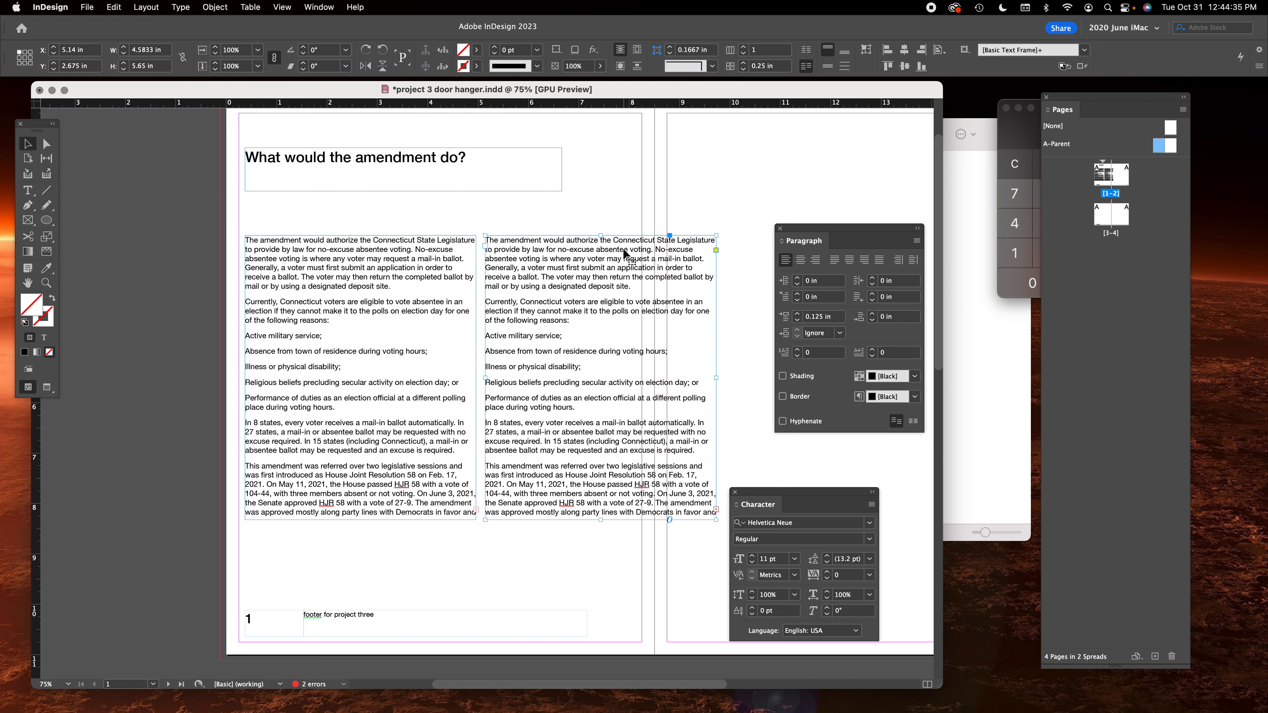
click(150, 50)
text(1635)
key(Return)
click(673, 215)
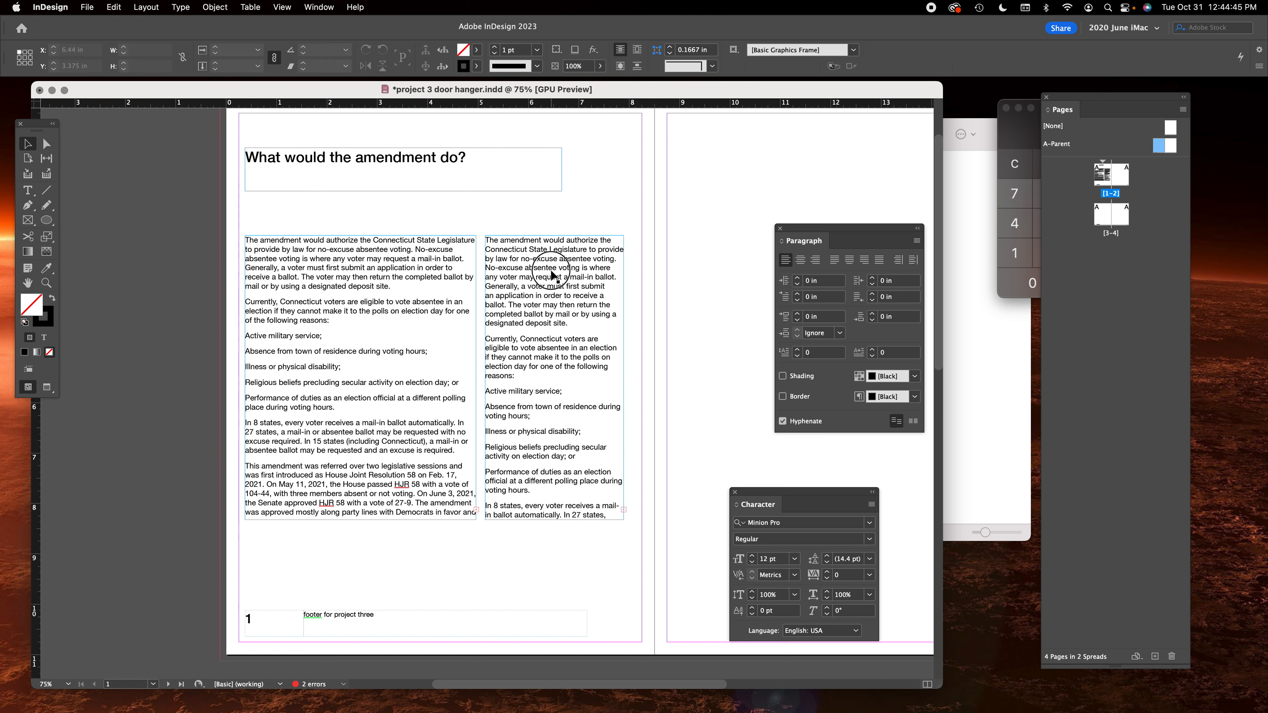
Delete the narrower duplicate text frame beside the body column.
drag(552, 275, 561, 275)
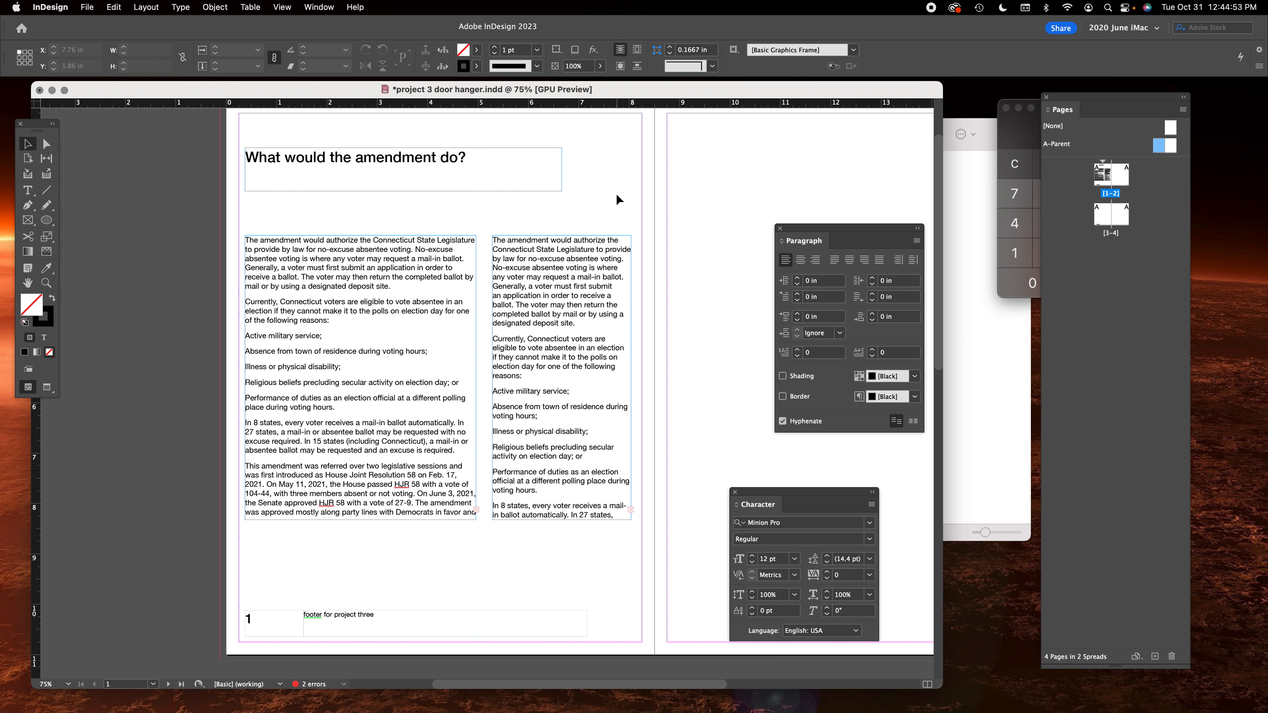
click(525, 306)
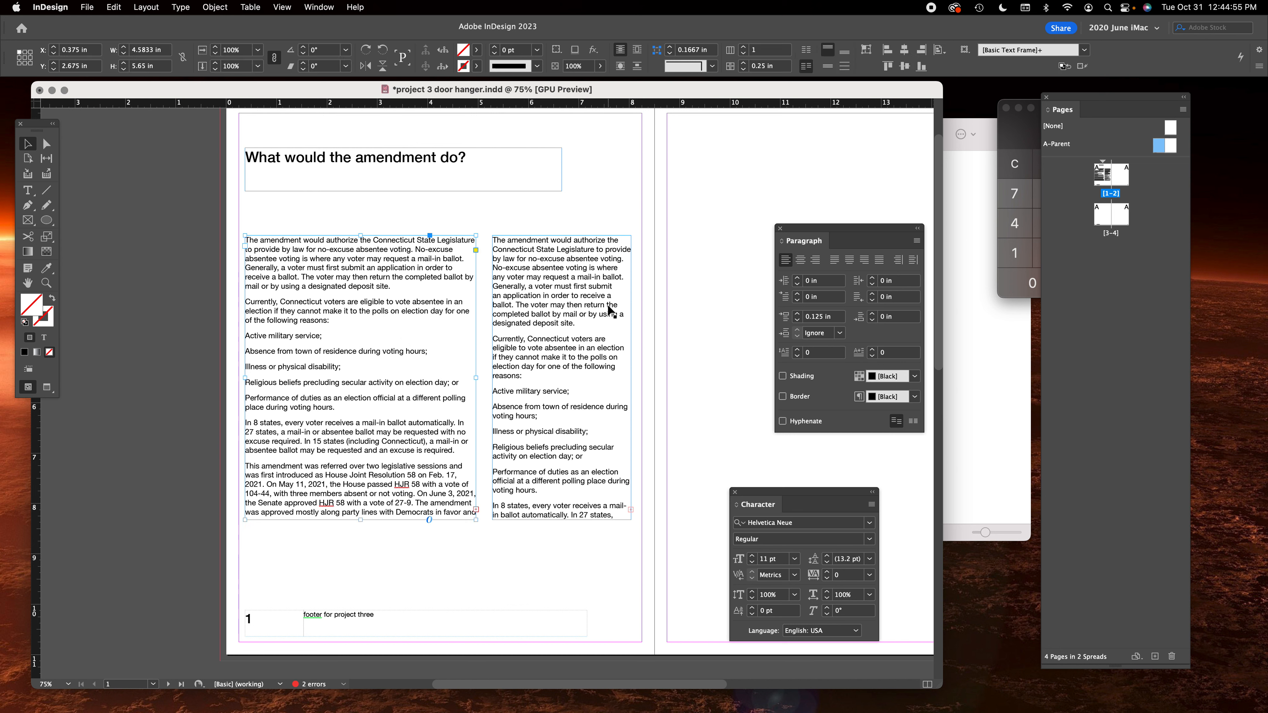
key(Delete)
Set the width of the remaining body text frame to 22p.
click(420, 285)
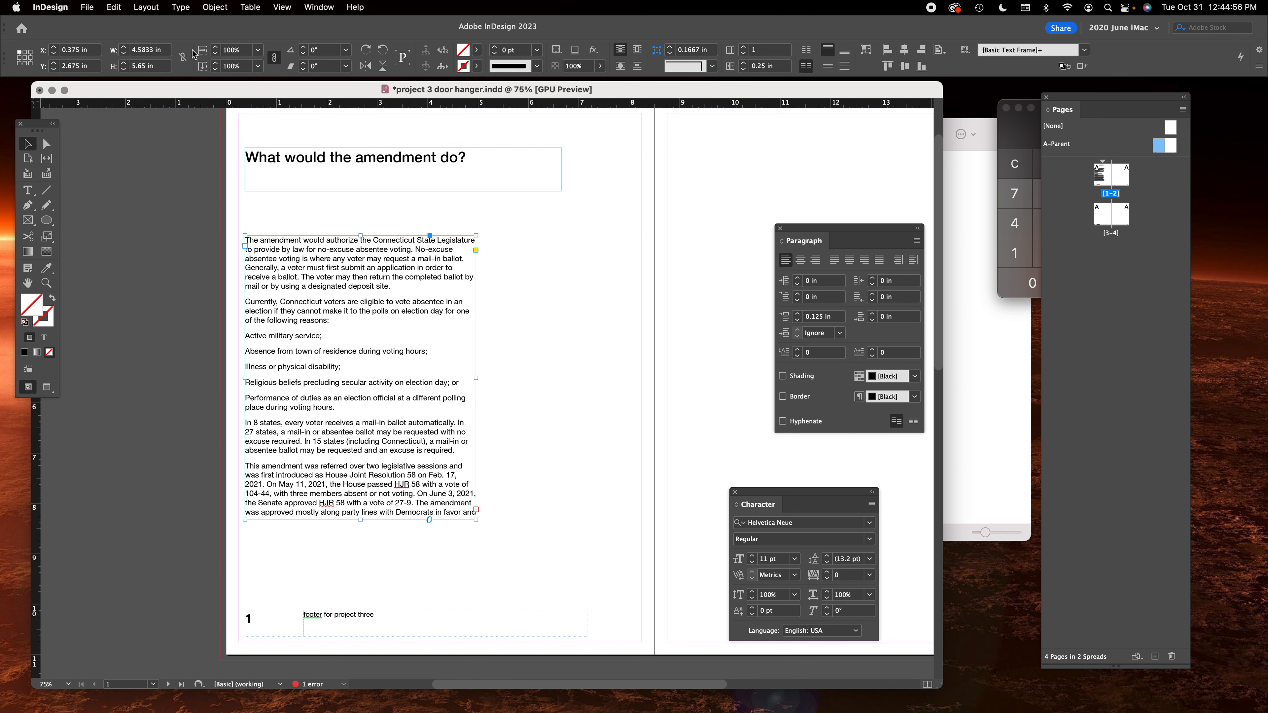
double_click(147, 50)
triple_click(145, 50)
text(22p)
key(Return)
Duplicate the body frame alongside at about X 4.44 in, empty the copy, and thread the overset text into it.
drag(357, 309, 564, 309)
double_click(533, 294)
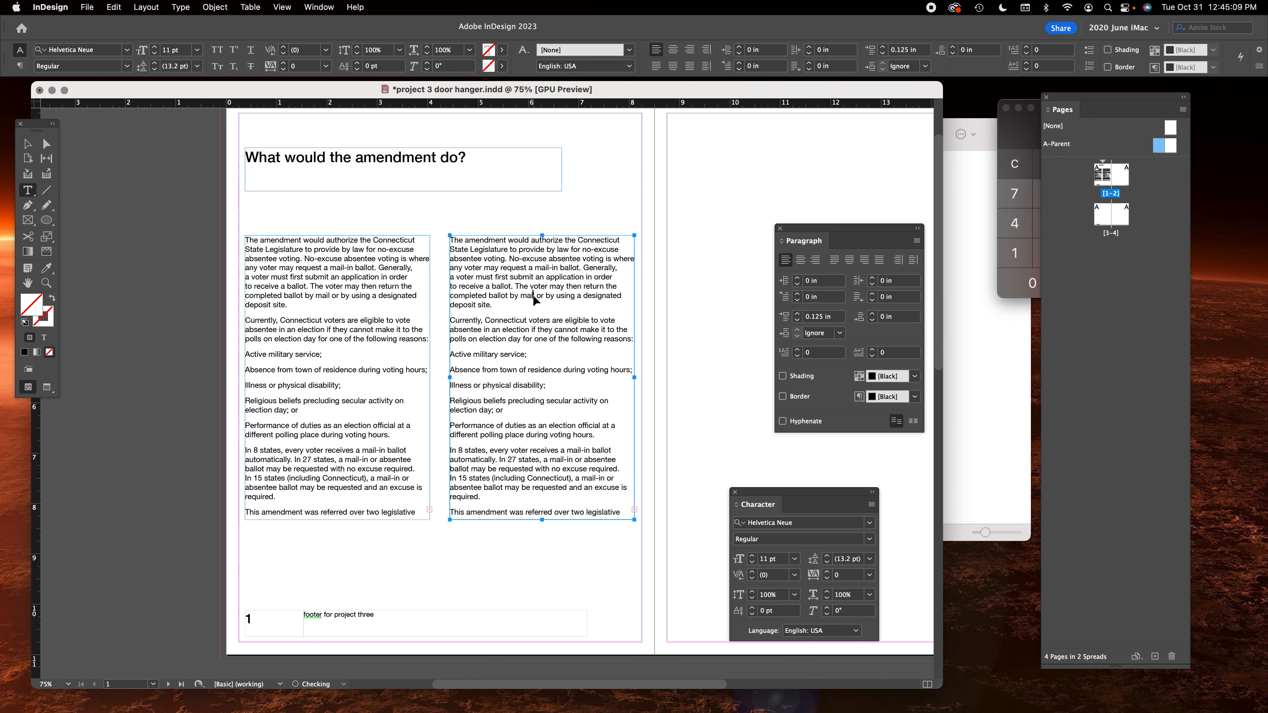
click(27, 144)
click(387, 324)
click(430, 510)
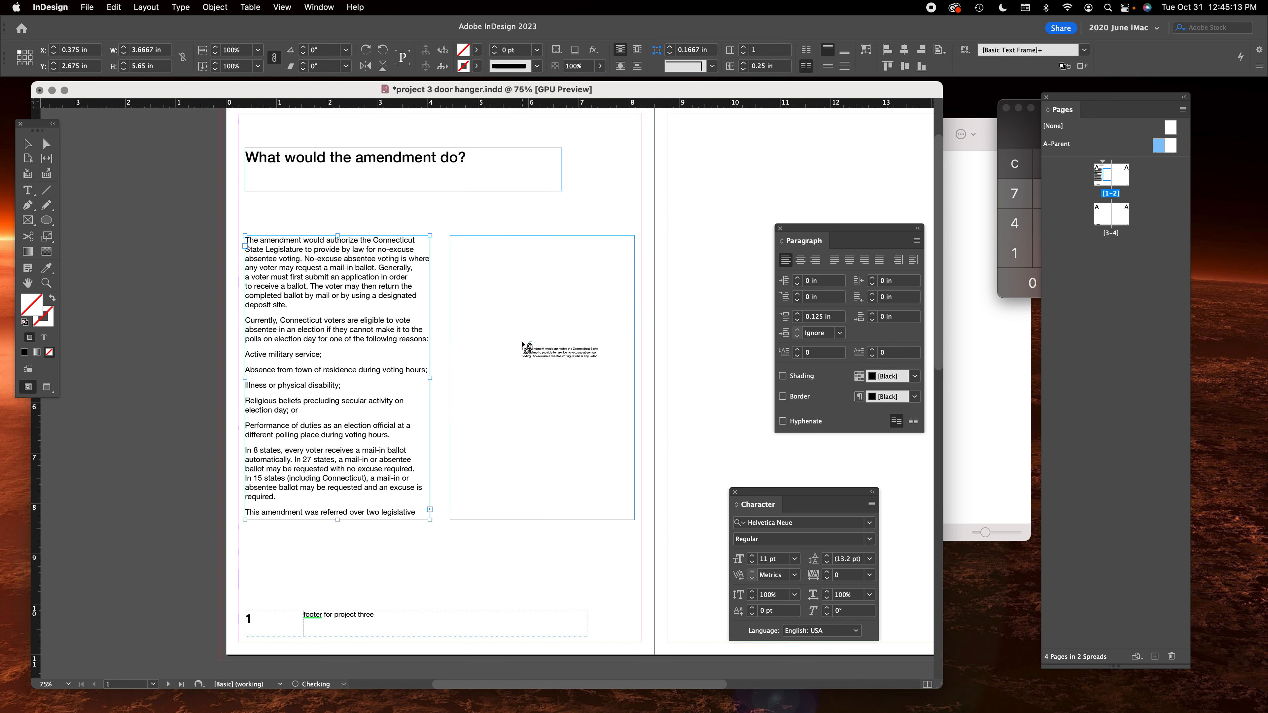
click(524, 349)
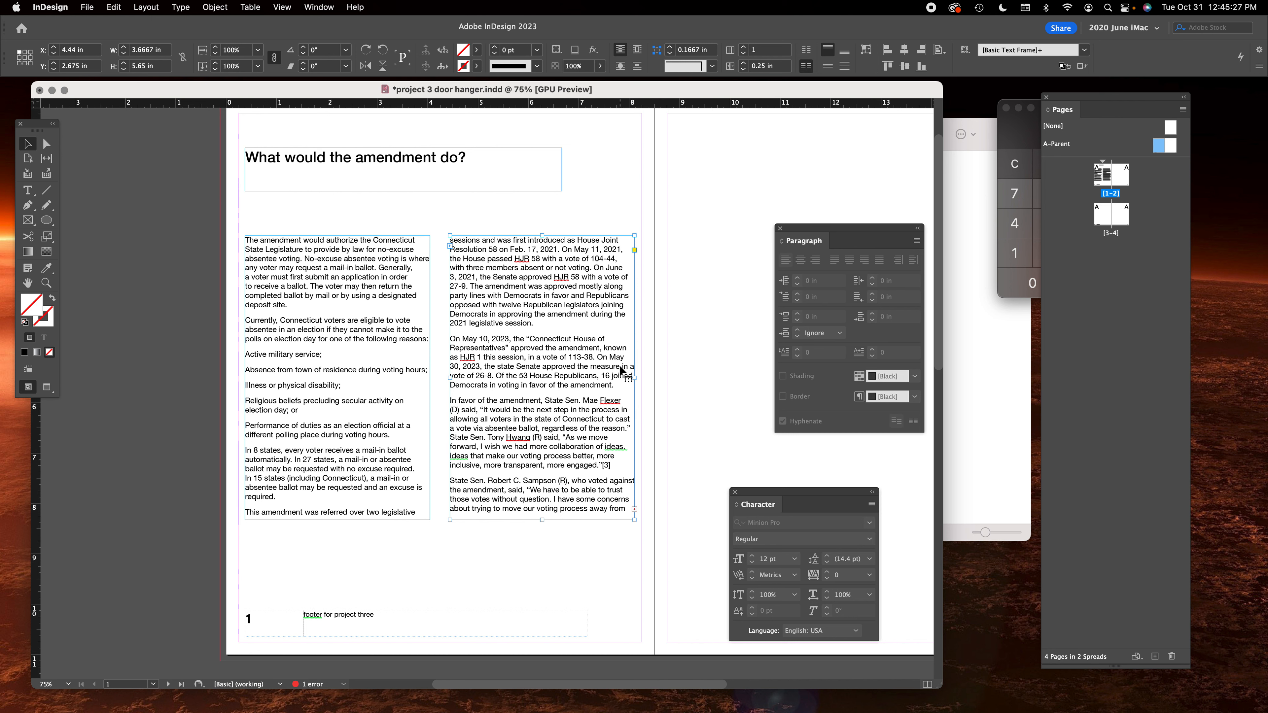
Delete the threaded second-column text frame.
click(673, 354)
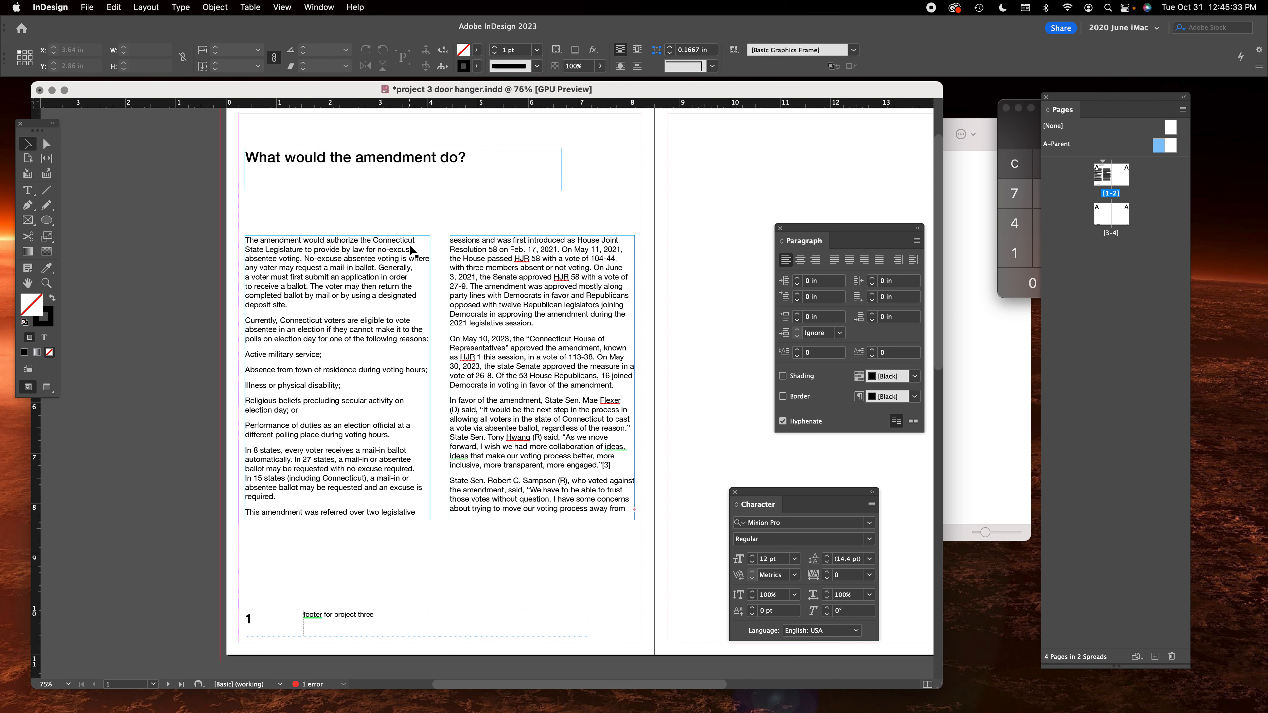
click(686, 332)
click(564, 335)
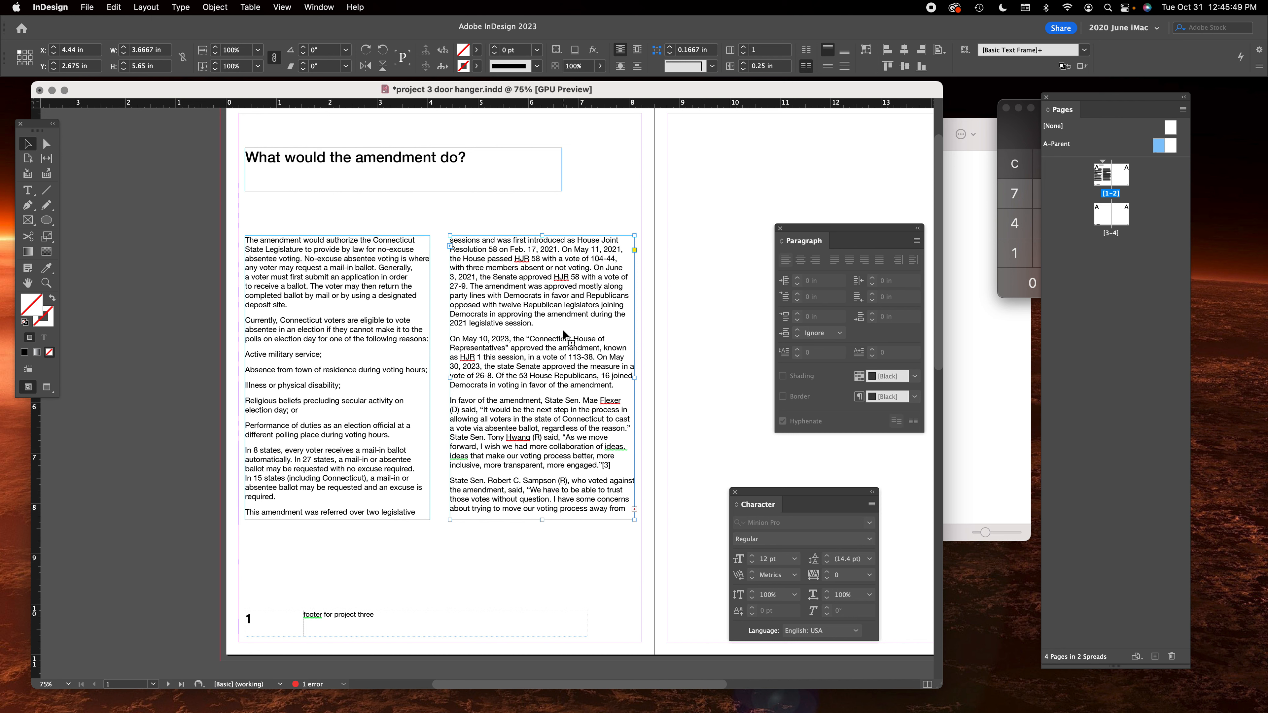
click(683, 327)
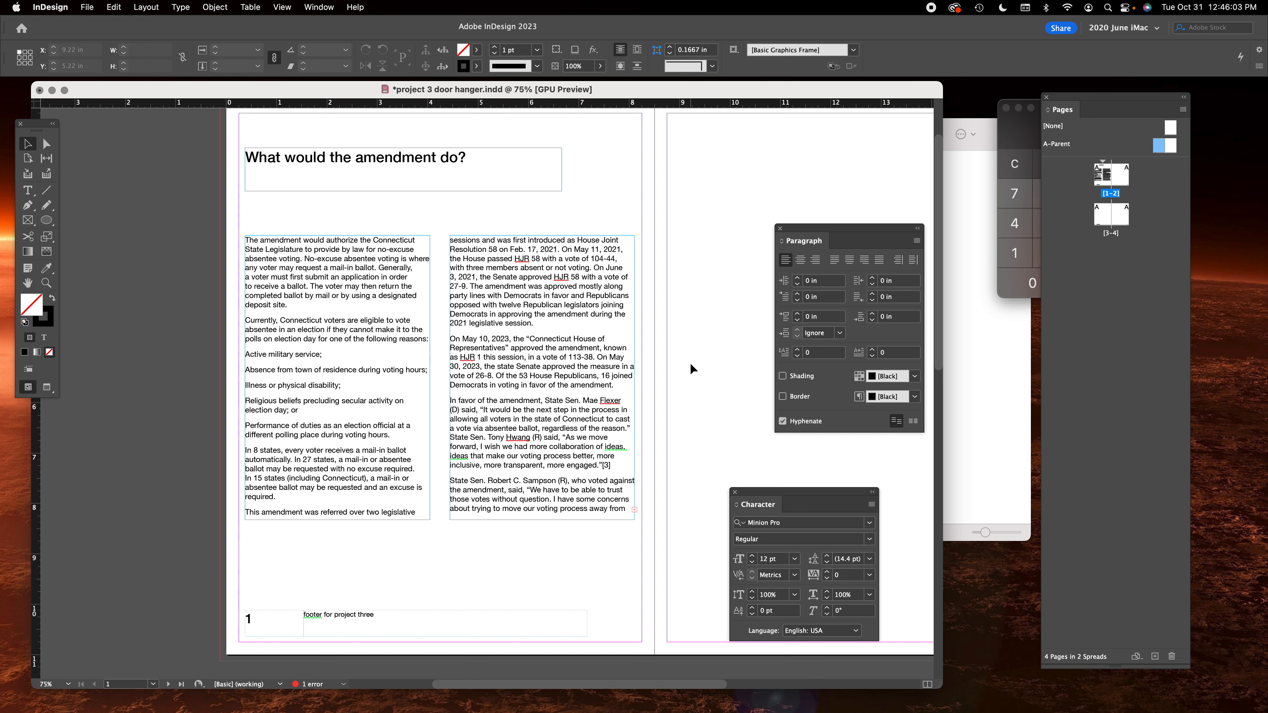
click(599, 373)
key(Delete)
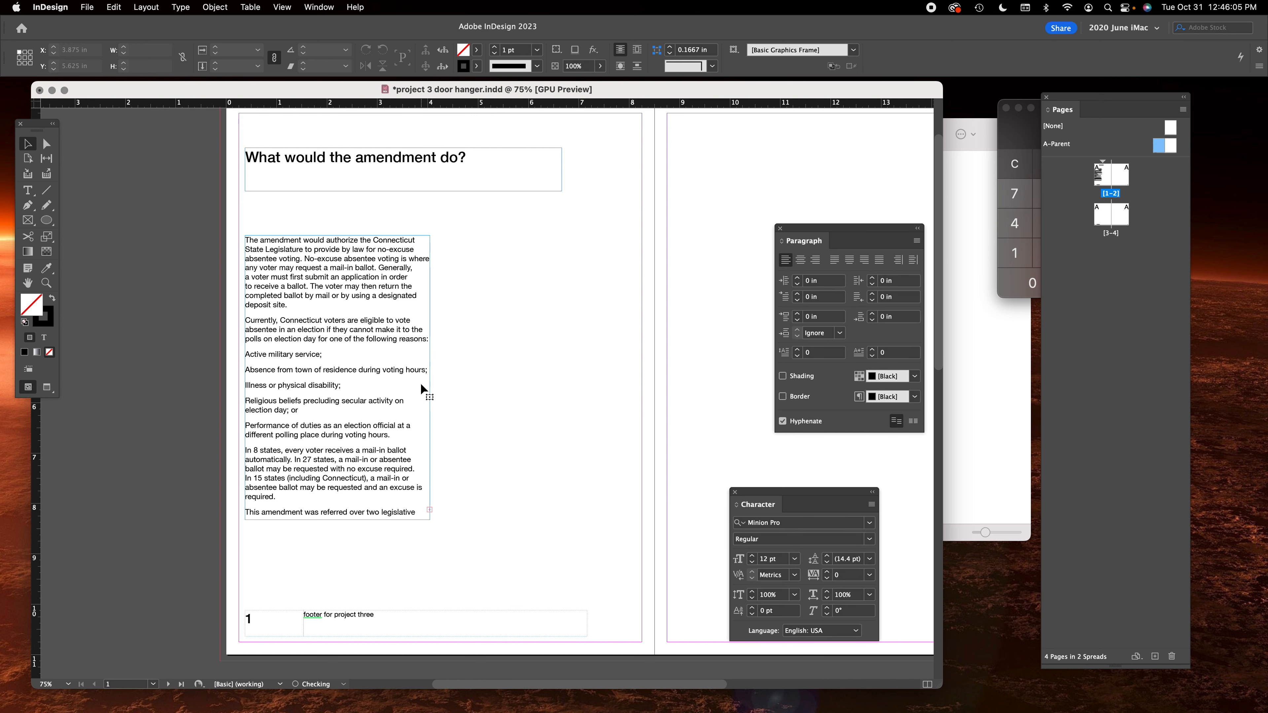
Resize the body text frame freehand to a width of about 3.53 in.
click(424, 382)
drag(432, 380, 502, 381)
click(637, 396)
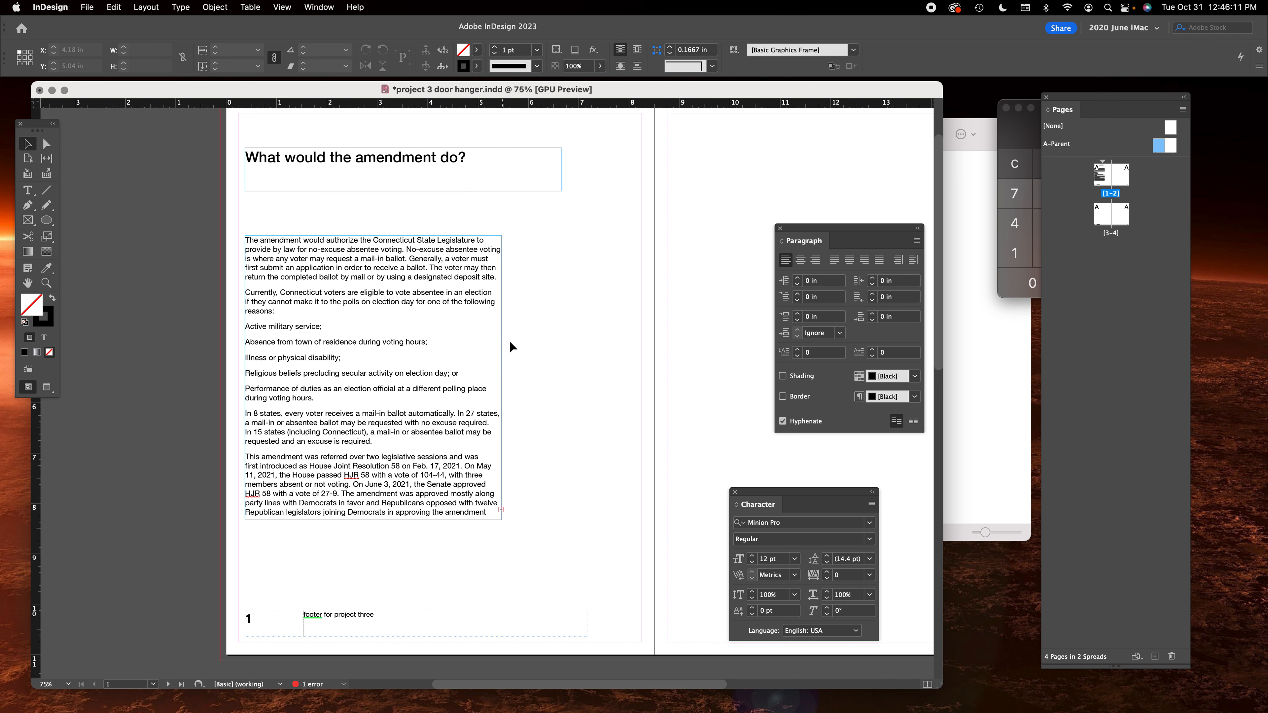
click(447, 395)
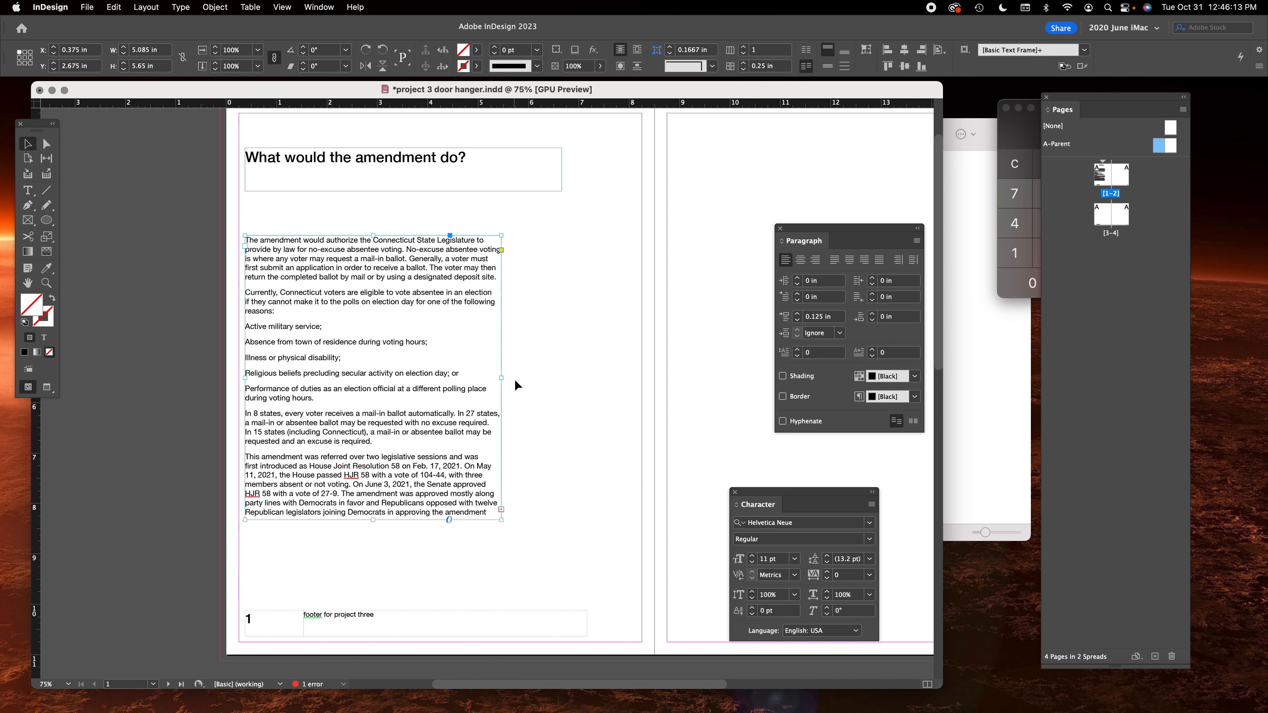
drag(502, 378, 423, 375)
click(539, 337)
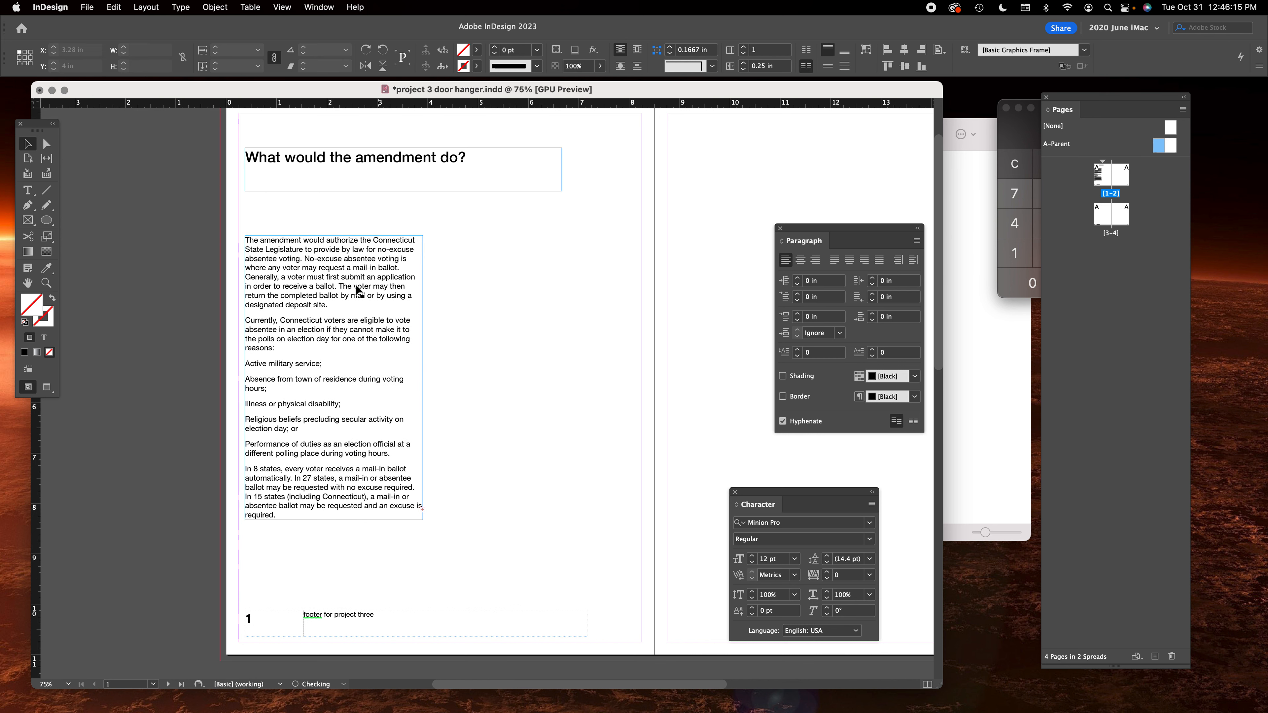
click(323, 408)
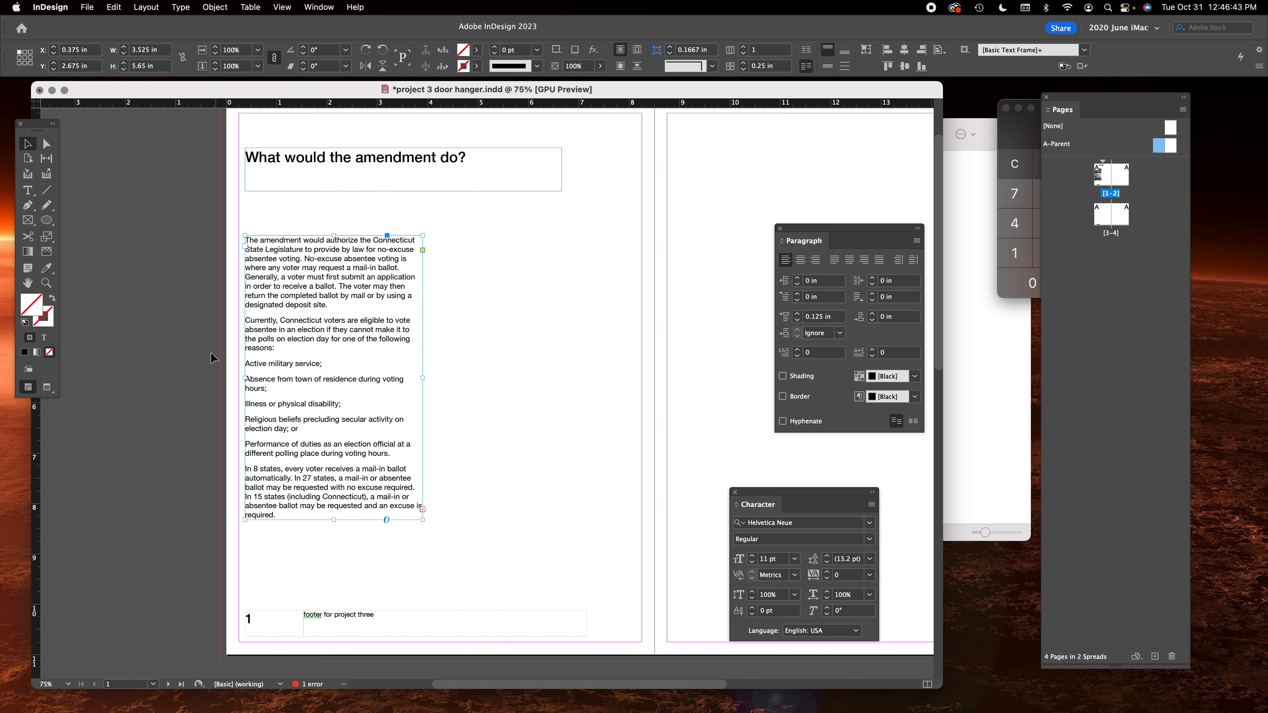
click(609, 346)
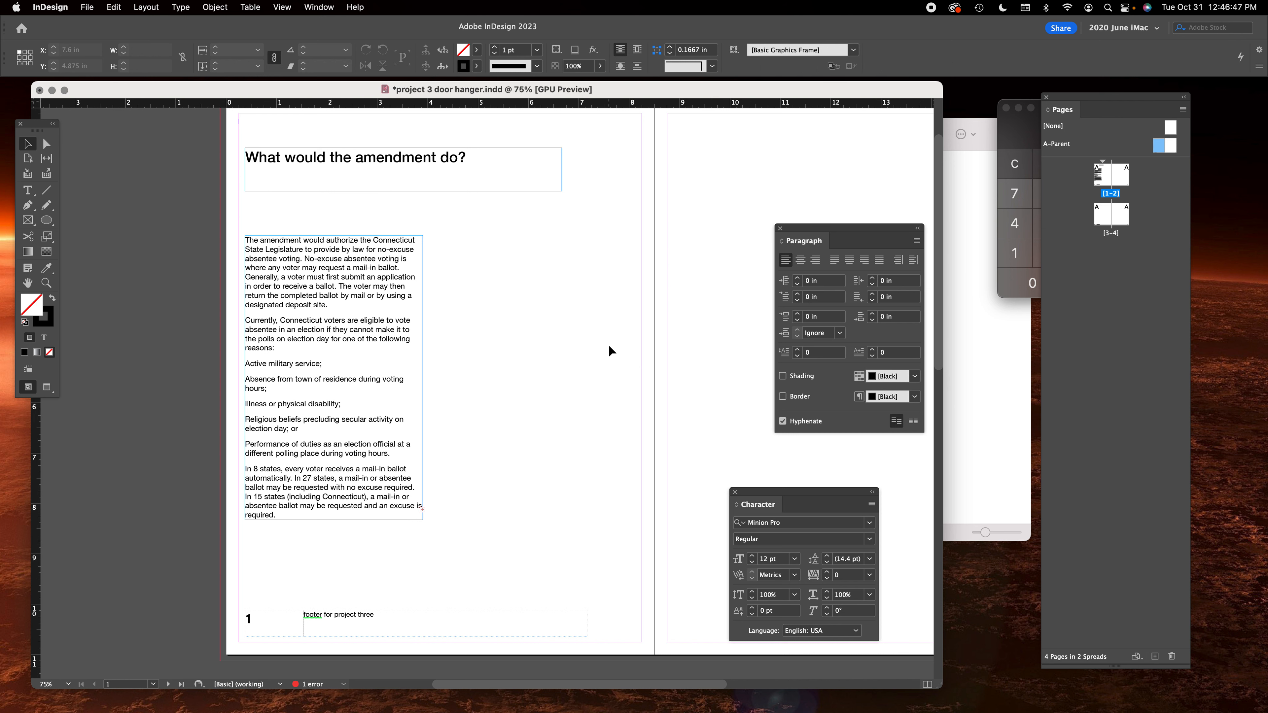
key(super+minus)
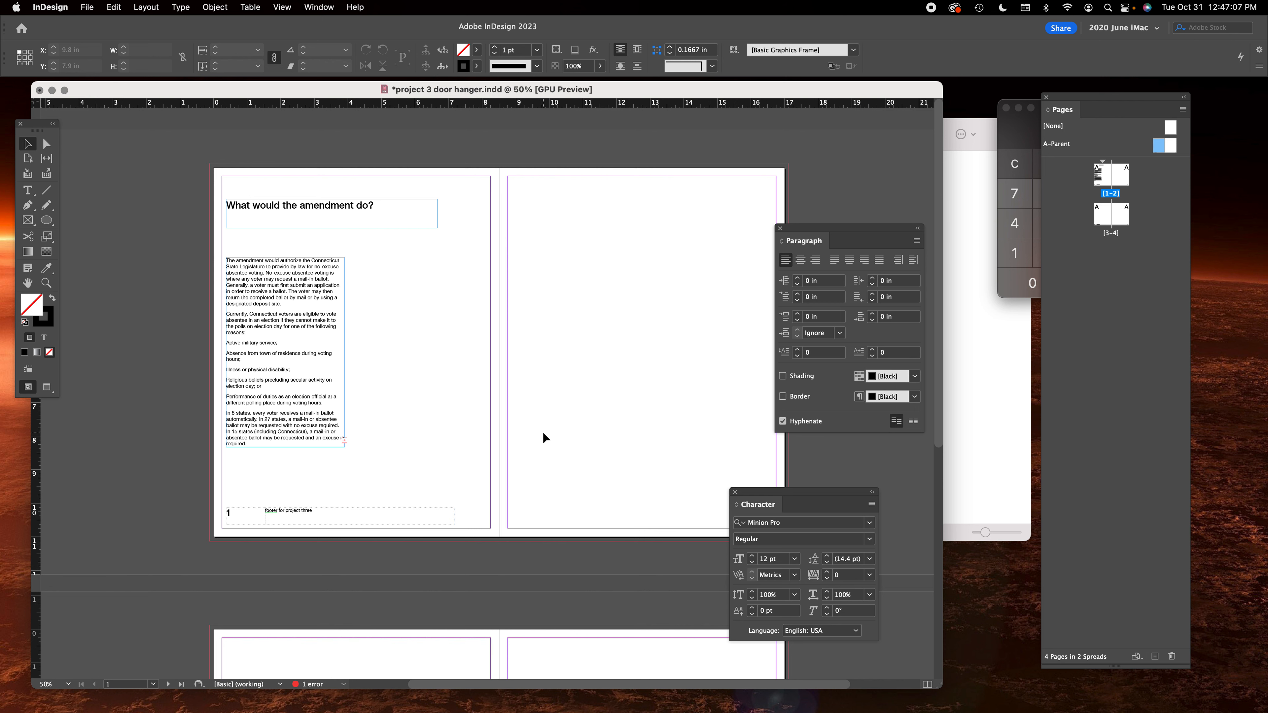
click(285, 378)
key(super+equal)
drag(645, 395, 520, 339)
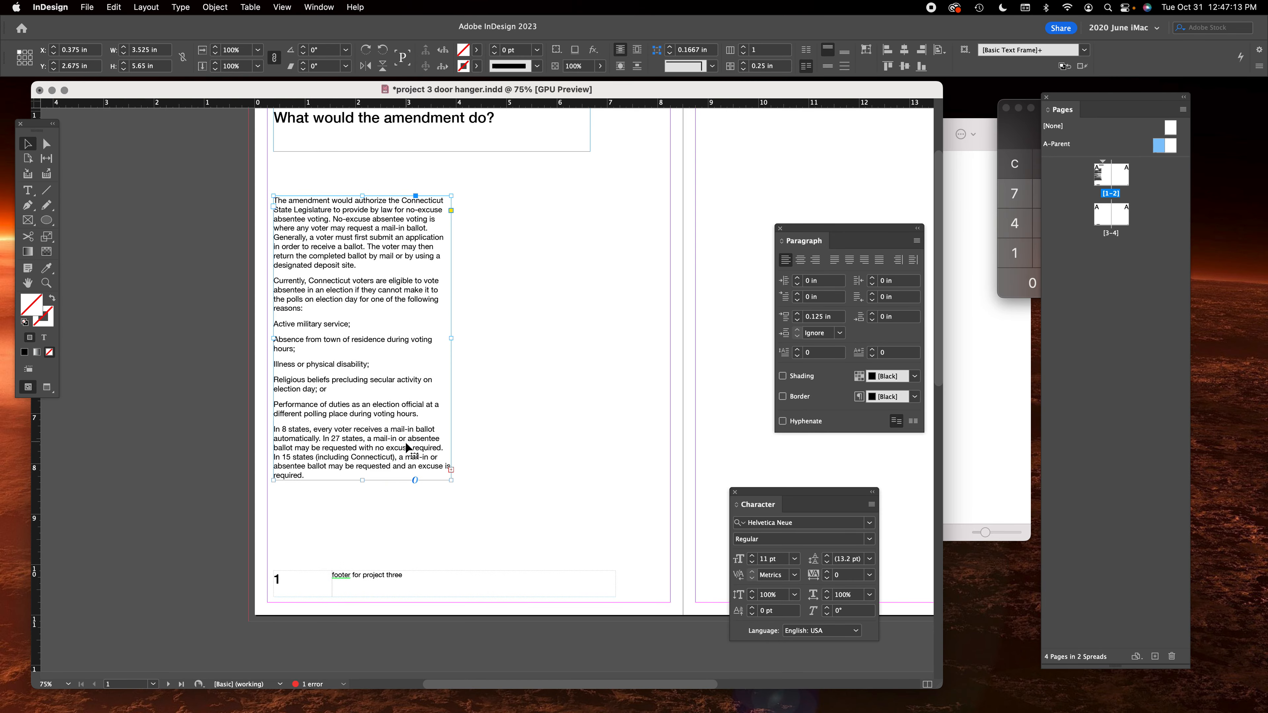
click(530, 393)
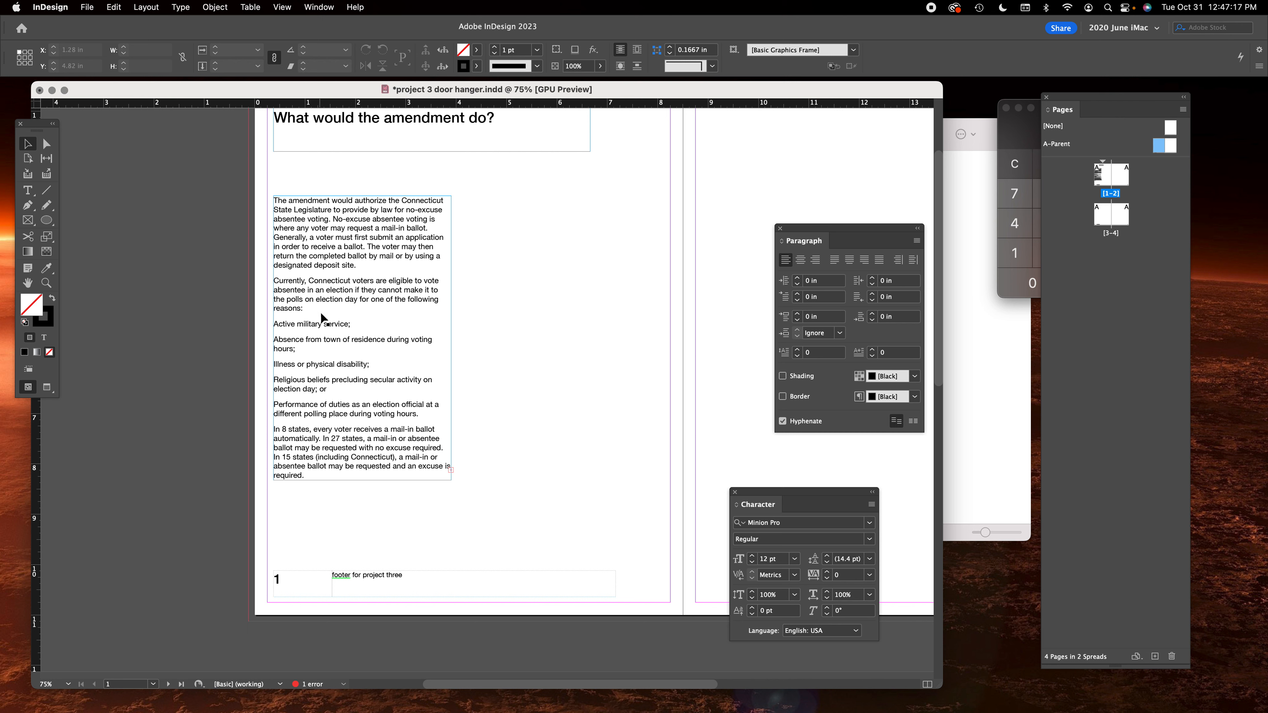
Add manual bullet characters in front of the "Active military service" and "Absence from town of residence" lines.
double_click(324, 323)
click(406, 377)
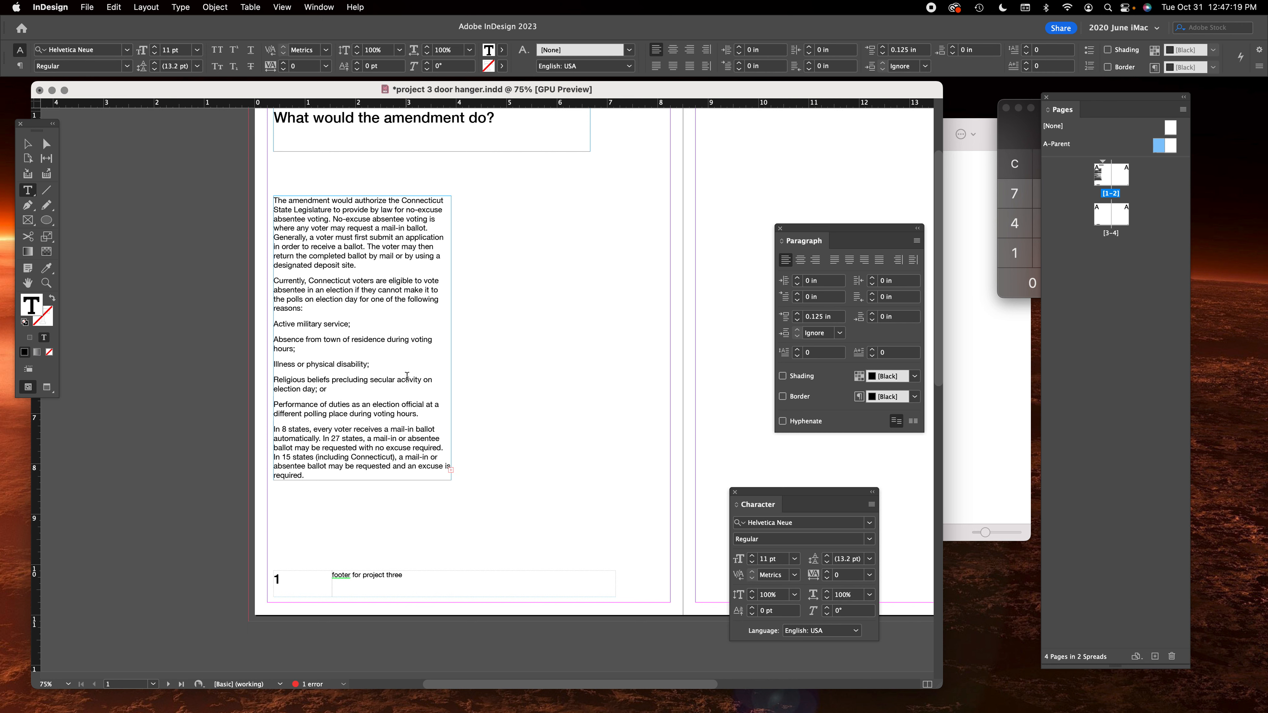
text(•)
click(275, 340)
text(•)
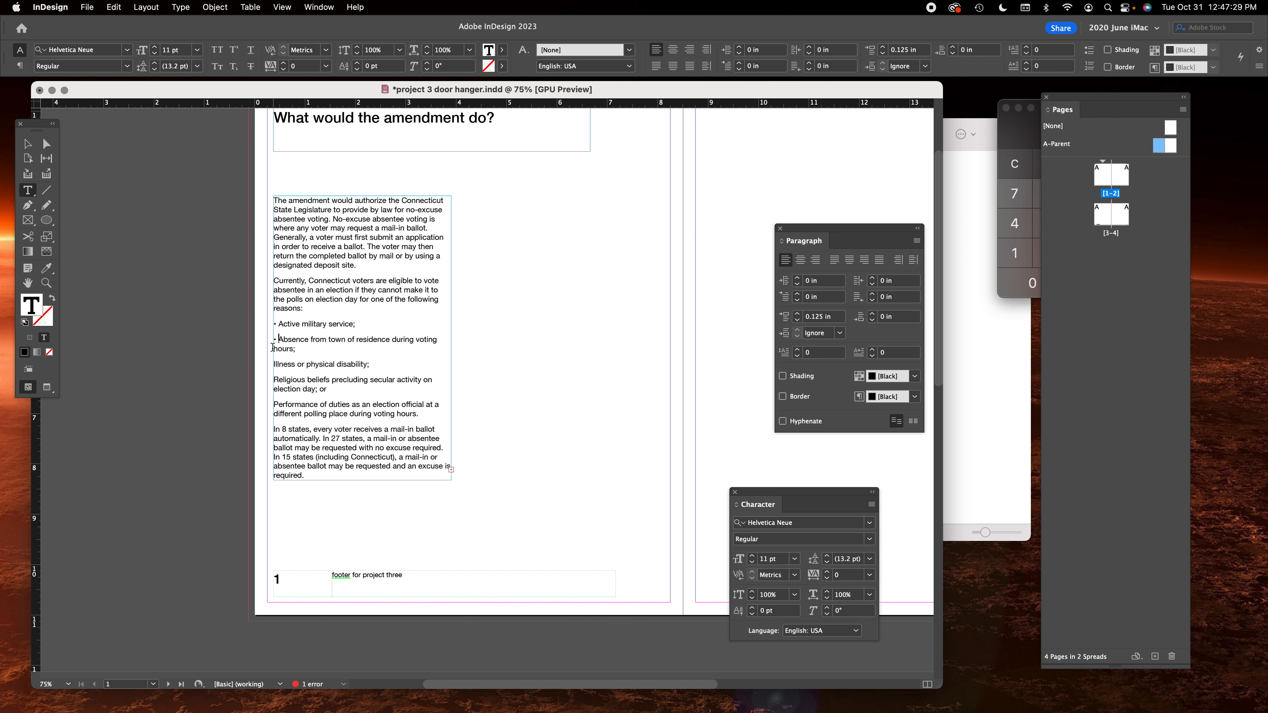
Remove the manual bullets and their spaces from the first two list lines.
key(BackSpace)
key(BackSpace)
click(280, 324)
key(BackSpace)
key(BackSpace)
Format the five reasons, from "Active military service" through "Performance of duties", as an automatic bulleted list.
drag(323, 325, 399, 415)
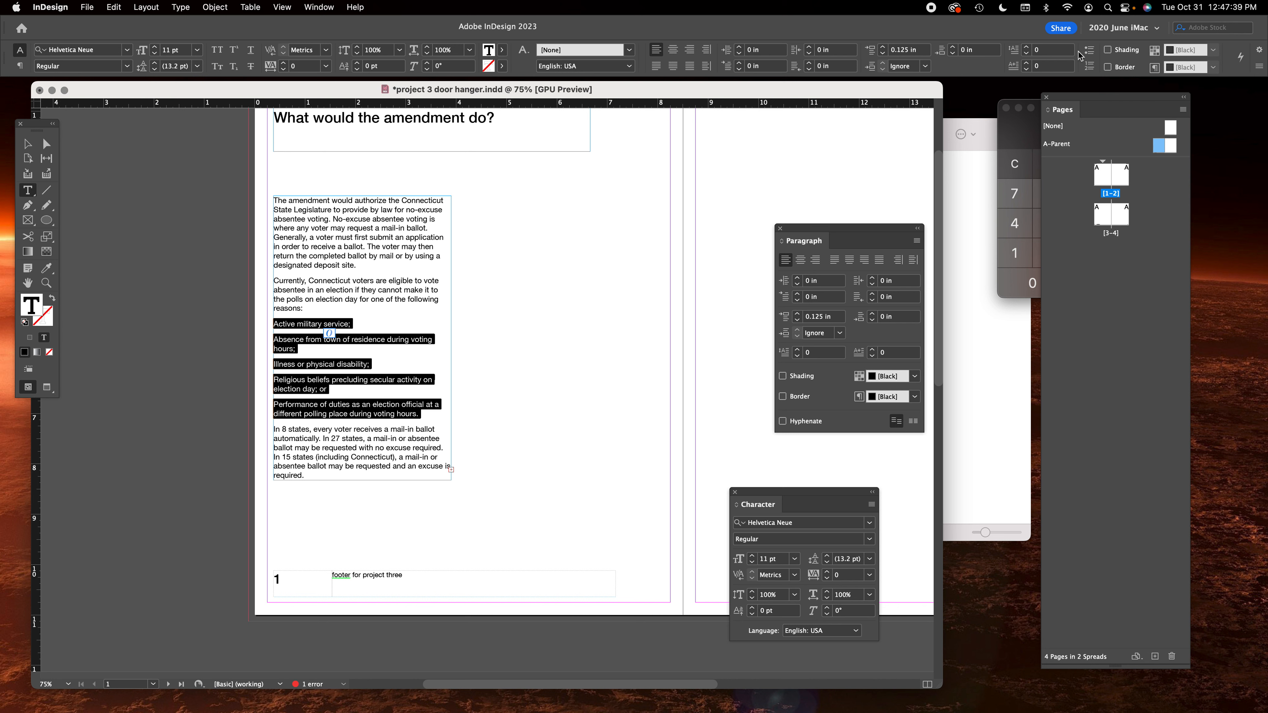
click(1091, 51)
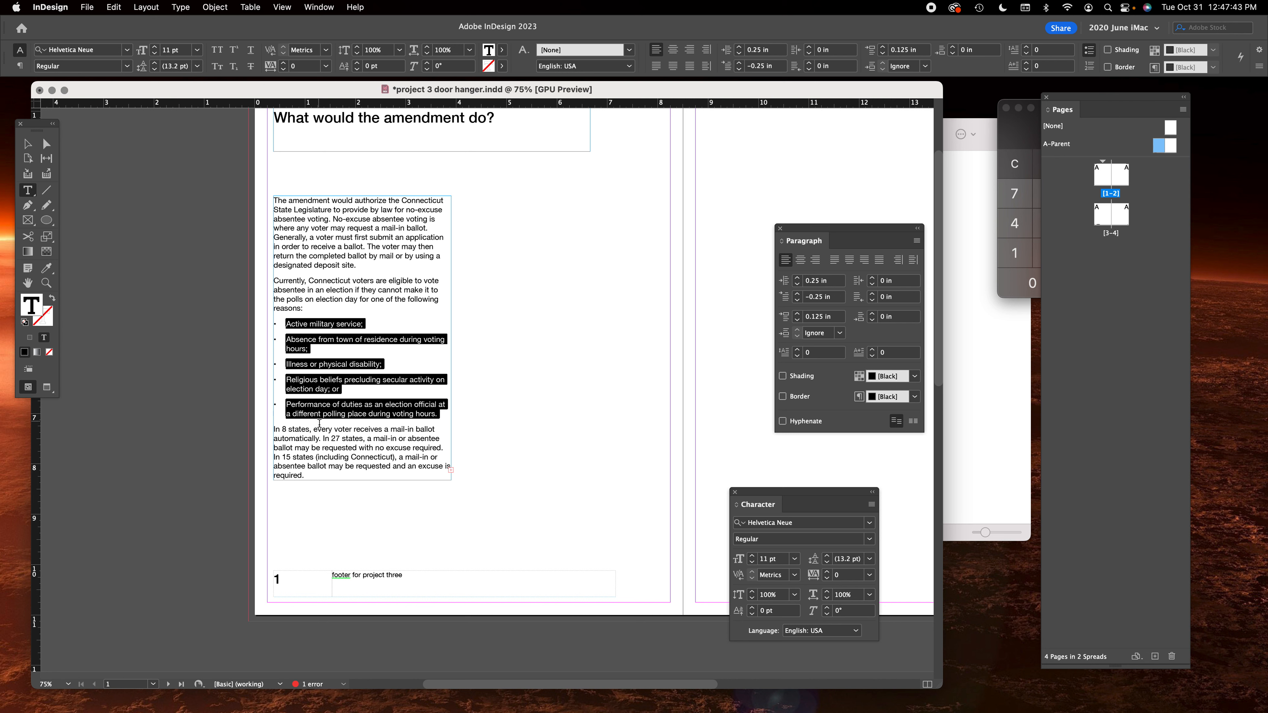
click(324, 306)
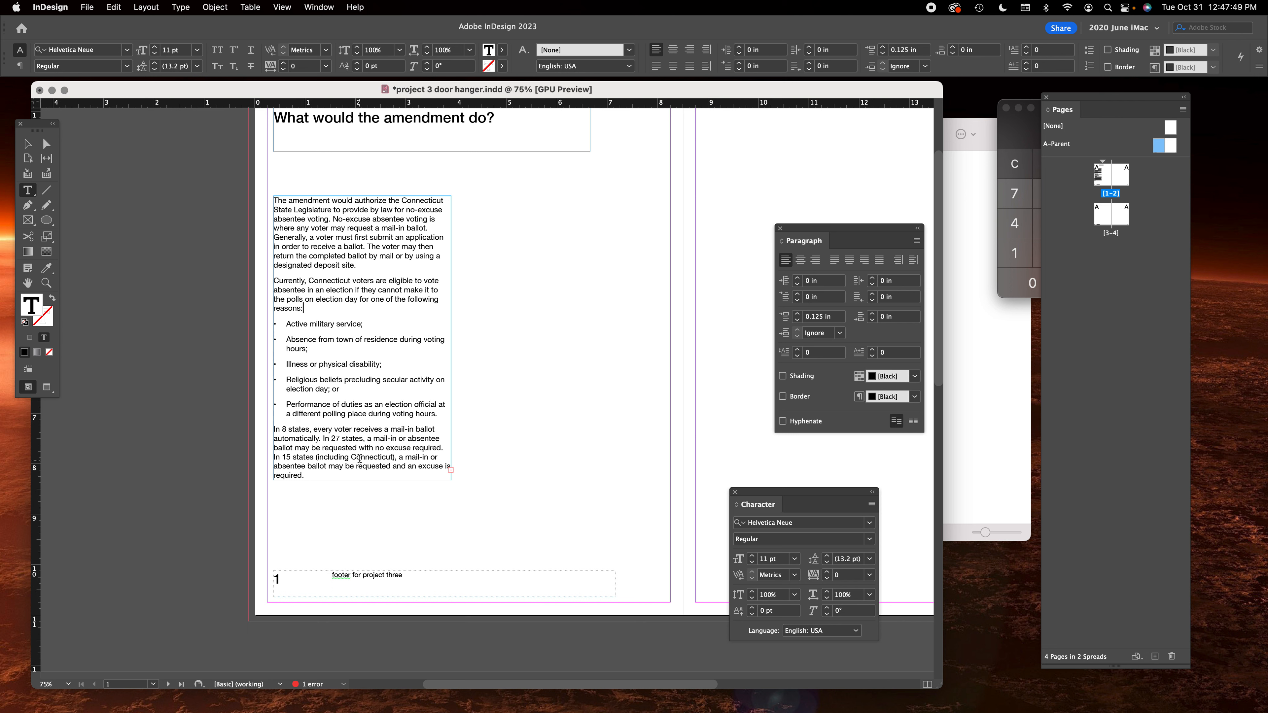
Duplicate the body text frame alongside at about X 4.4 in and clear all text from the copy.
click(27, 144)
drag(373, 261, 578, 261)
double_click(579, 260)
key(super+a)
key(BackSpace)
Thread the first column's overset text into the empty second-column frame.
click(28, 144)
click(284, 282)
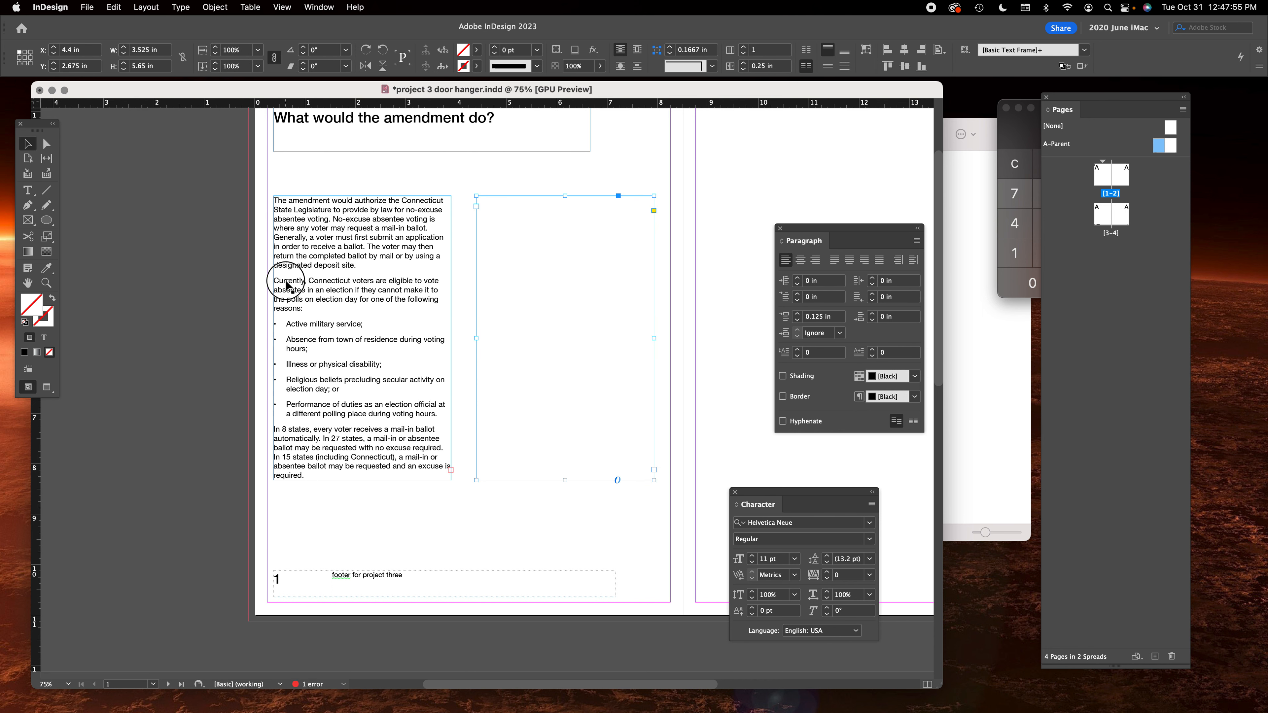
click(451, 470)
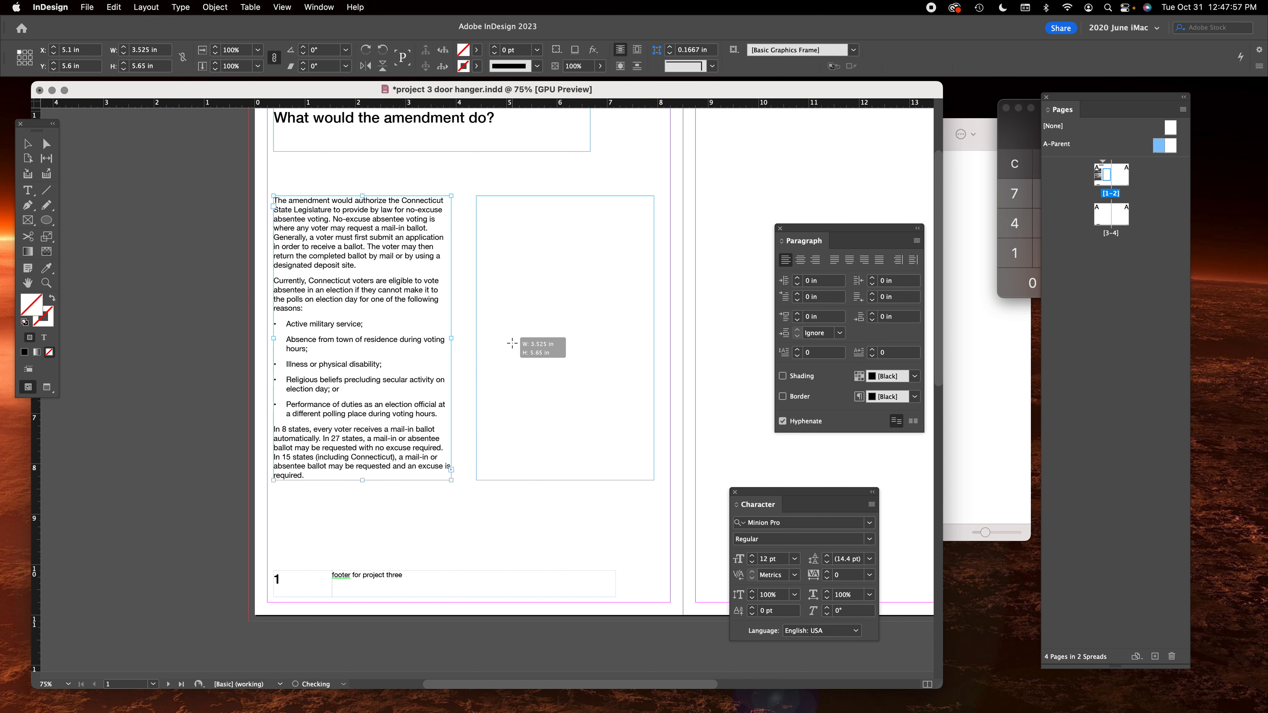
click(502, 355)
Duplicate the second column onto the facing page at about X 9.16 in and clear all text from the copy.
scroll(562, 527, right, 5)
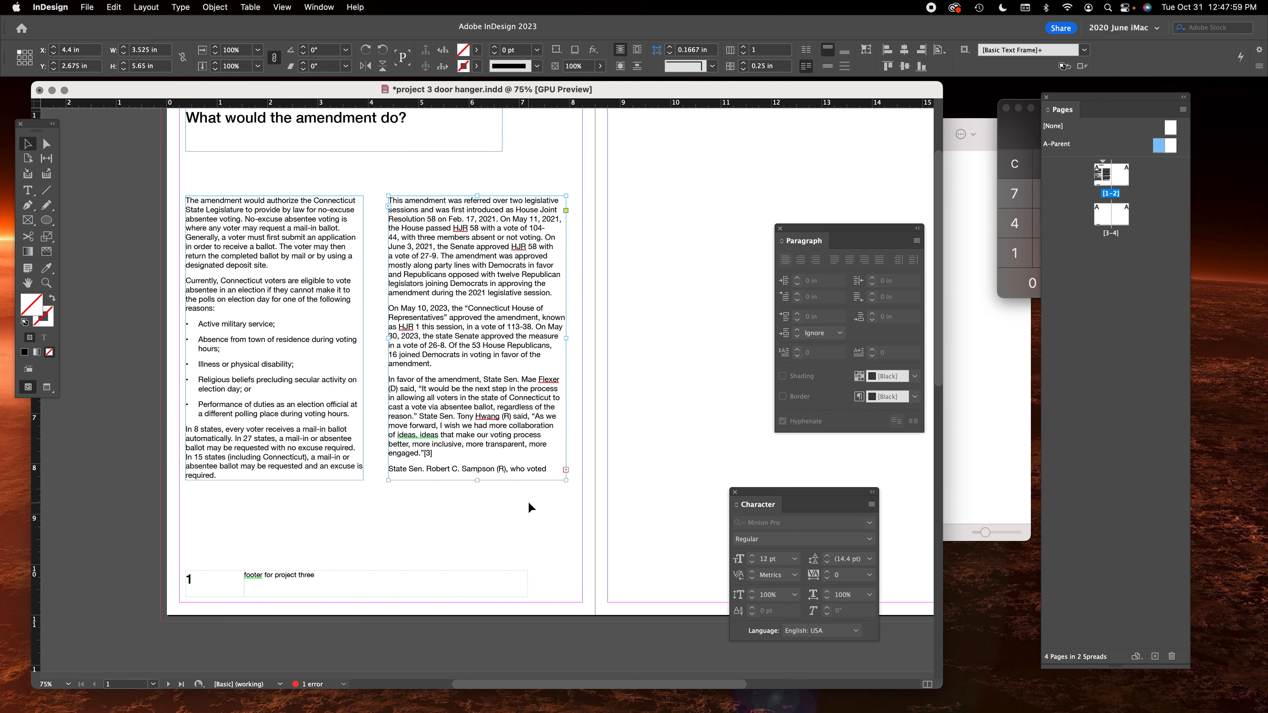
alt+drag(414, 271, 643, 272)
double_click(642, 278)
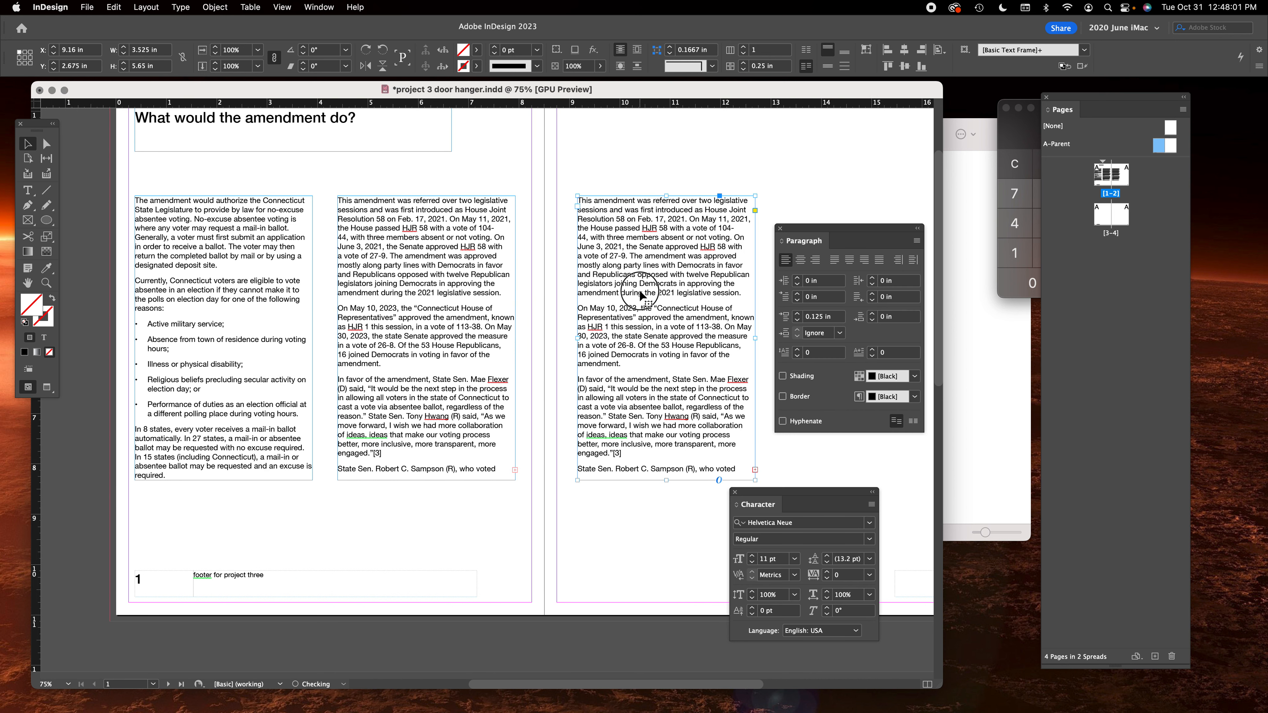
key(super+a)
key(BackSpace)
Thread the second column's overset text into the empty frame on the facing page.
click(28, 144)
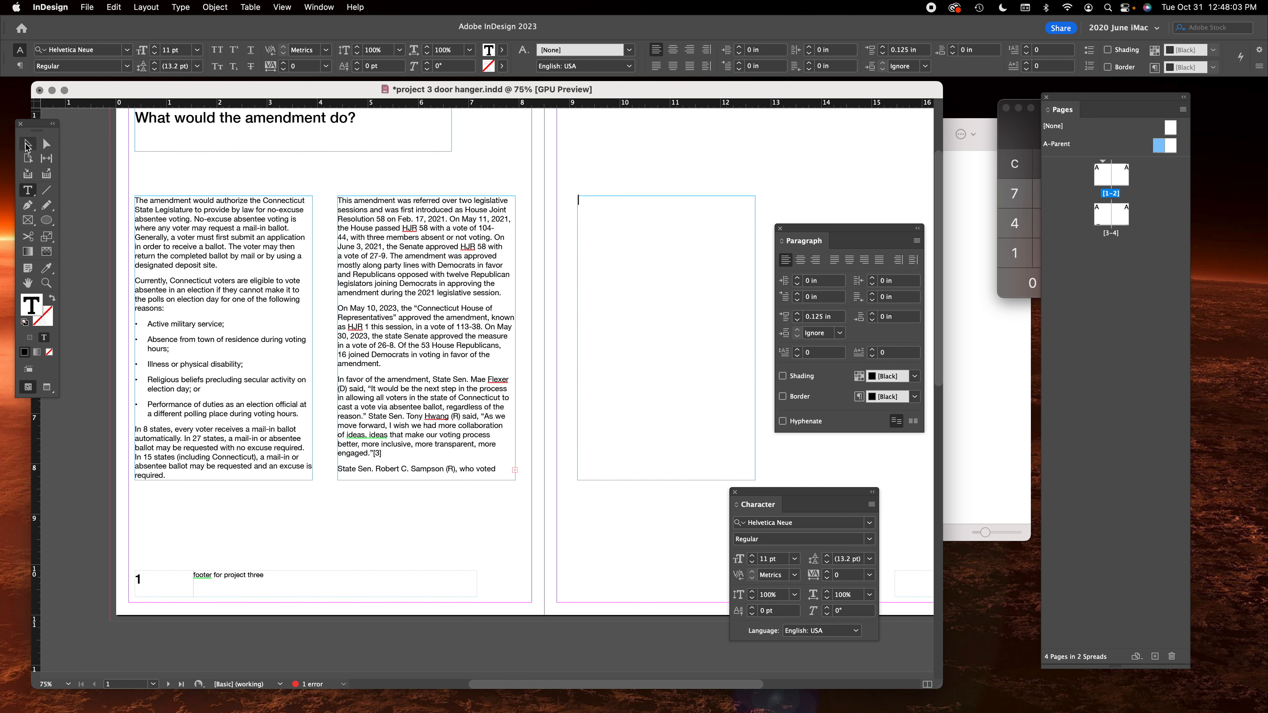
click(515, 470)
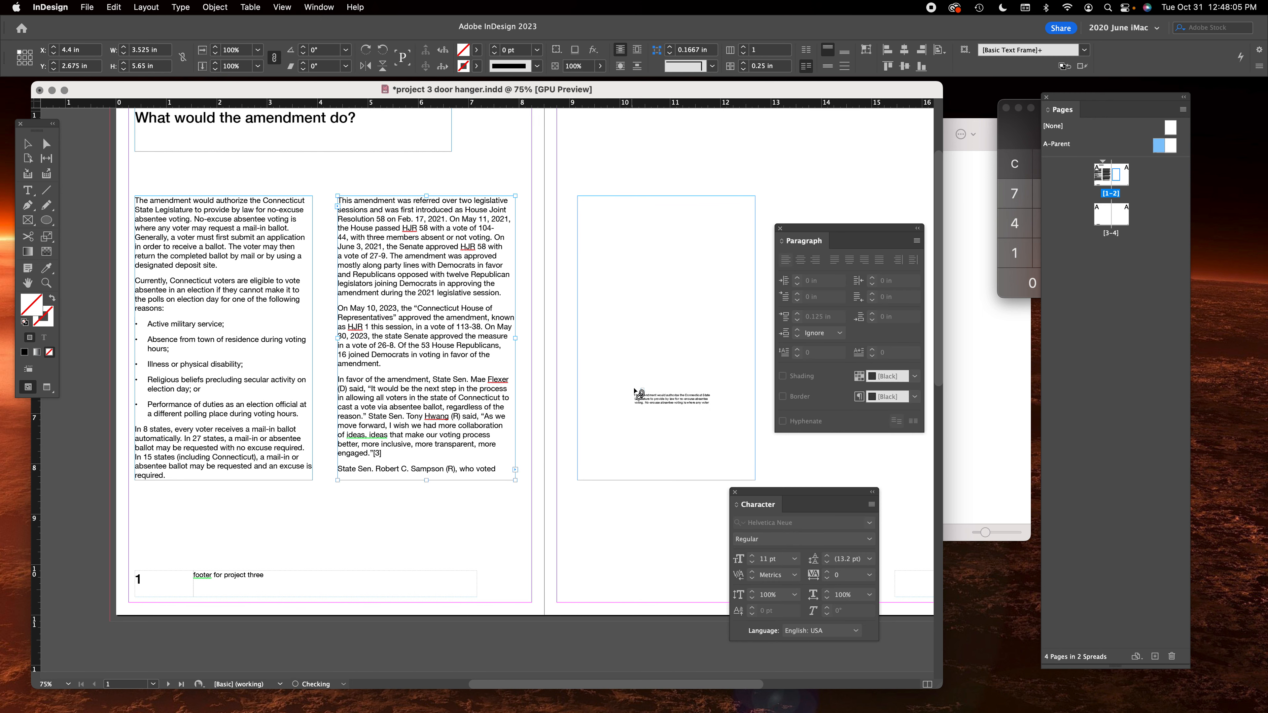
click(633, 388)
Deselect the frames and hide the frame edges on the first spread.
scroll(569, 507, left, 5)
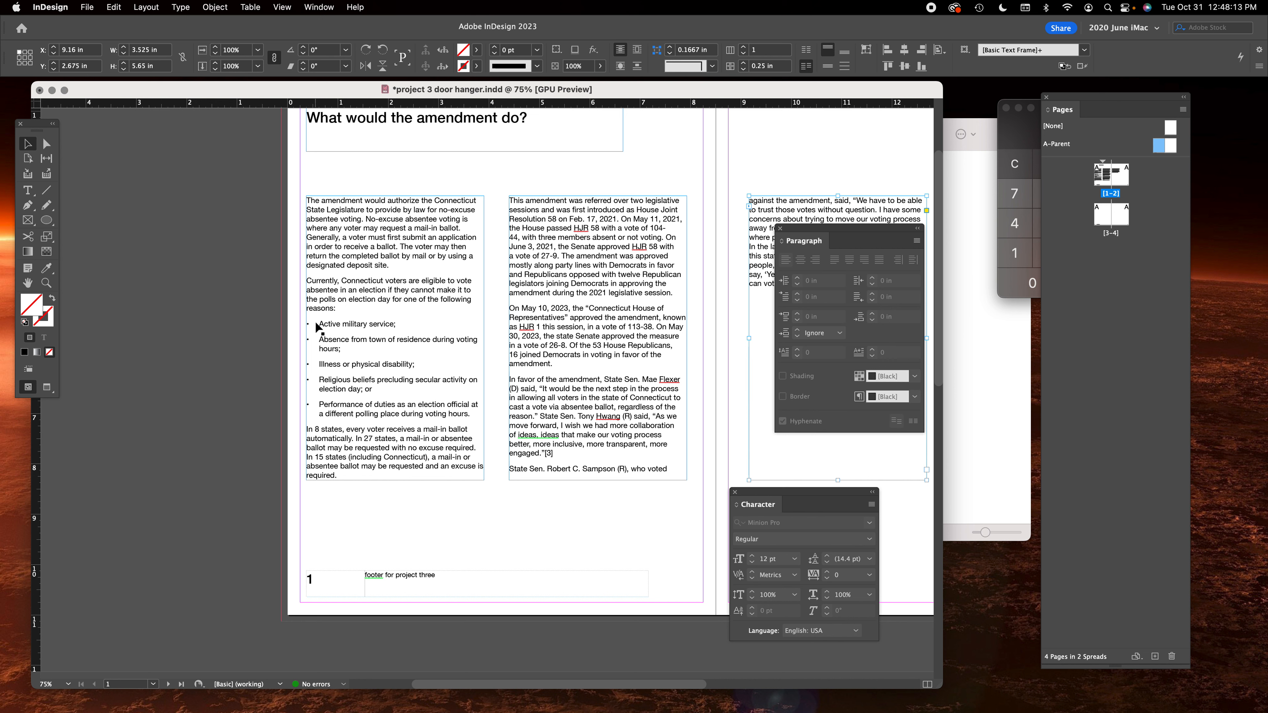
scroll(349, 350, down, 1)
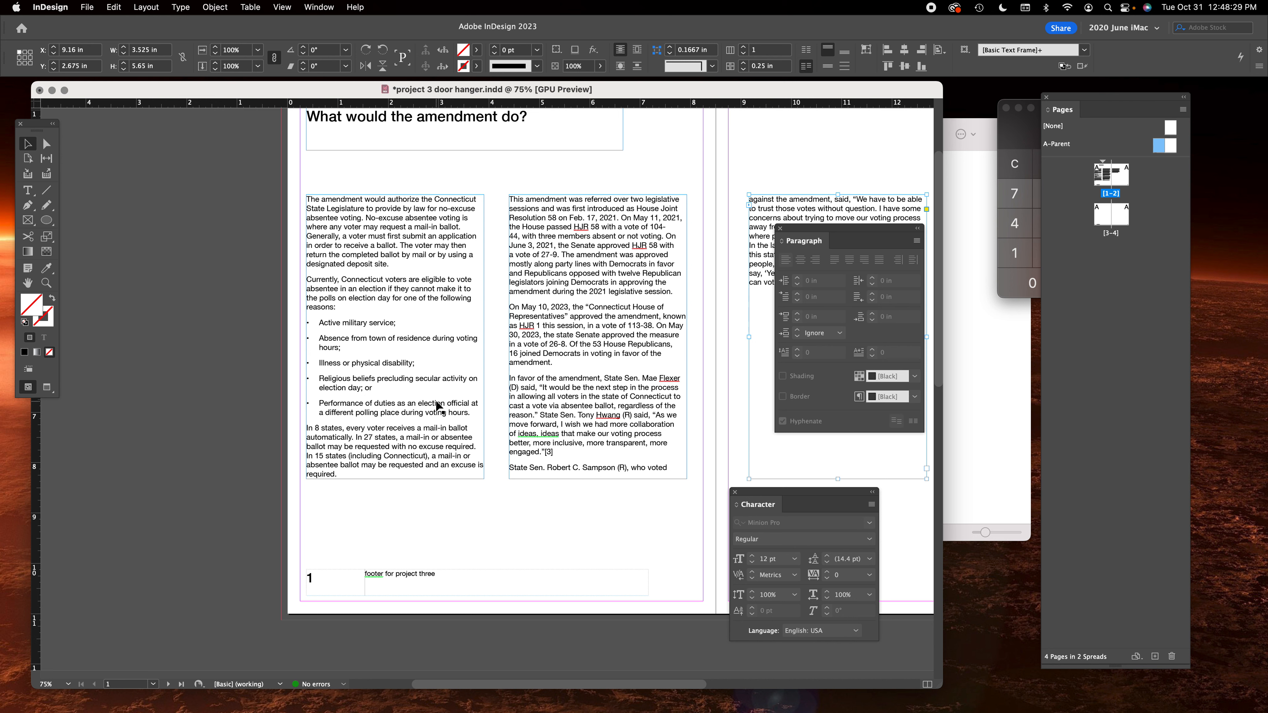
click(498, 178)
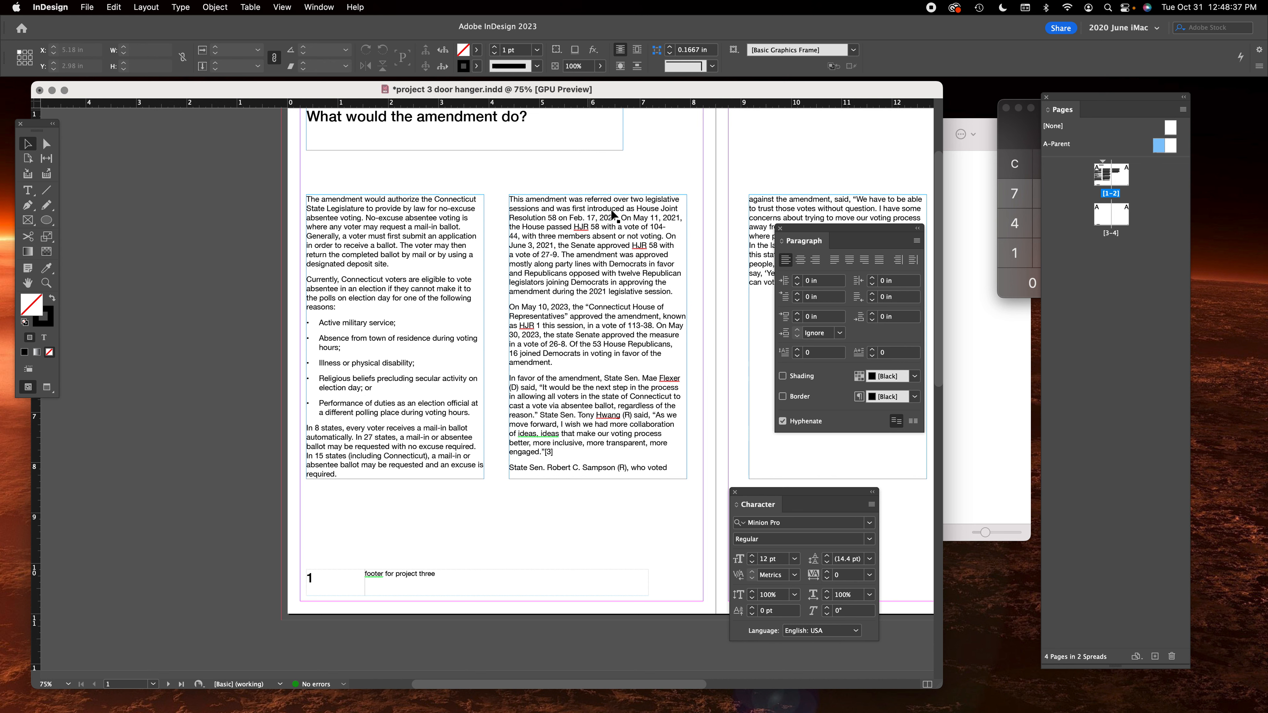
drag(661, 184, 618, 209)
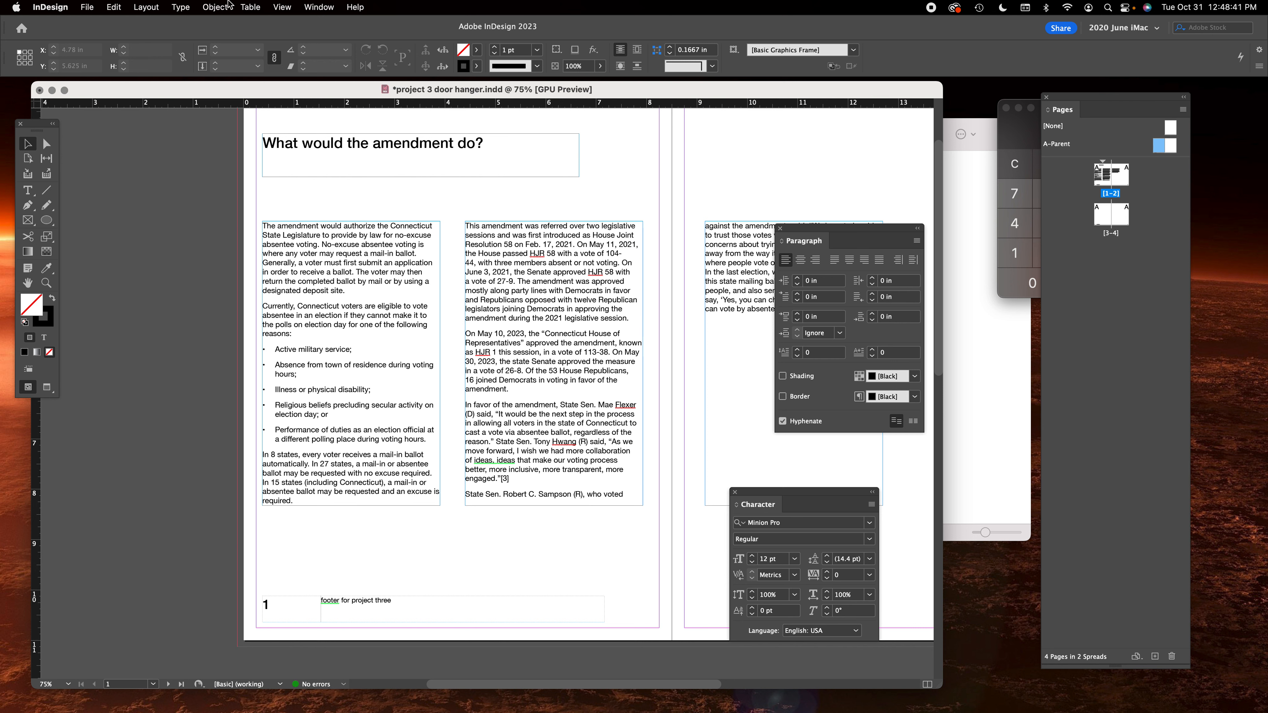
click(280, 7)
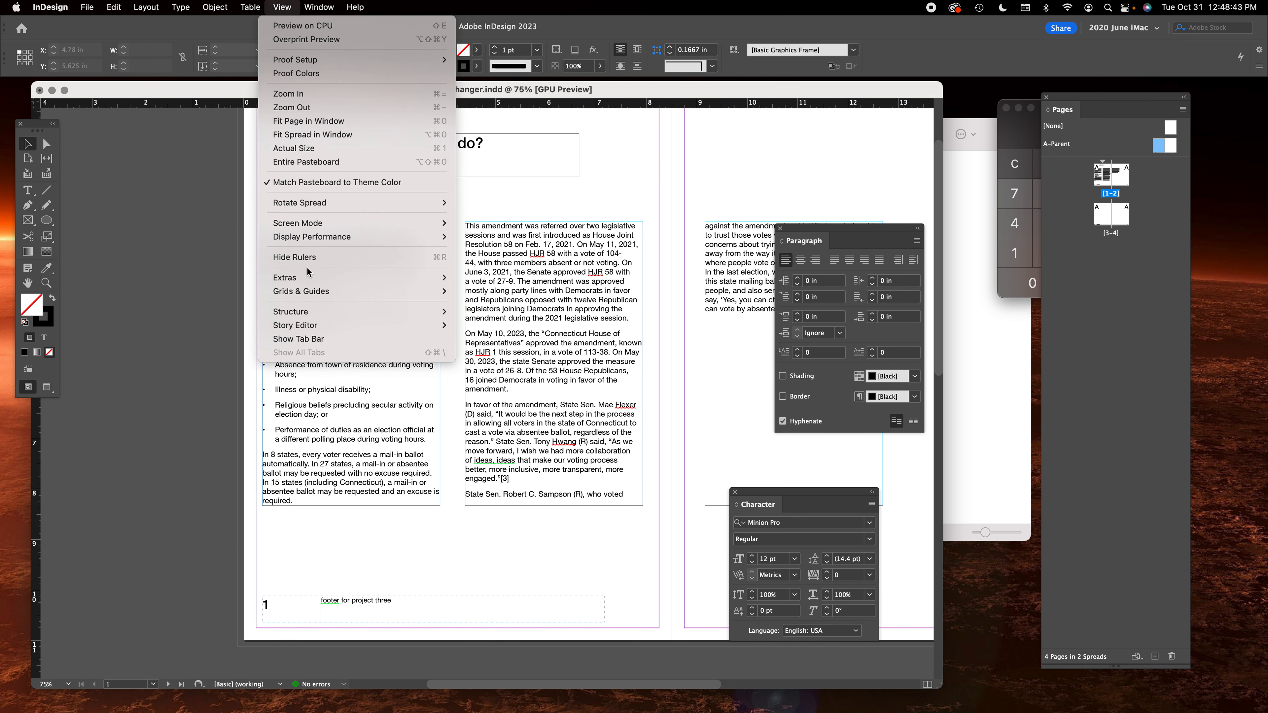
mouse_move(309, 277)
click(513, 282)
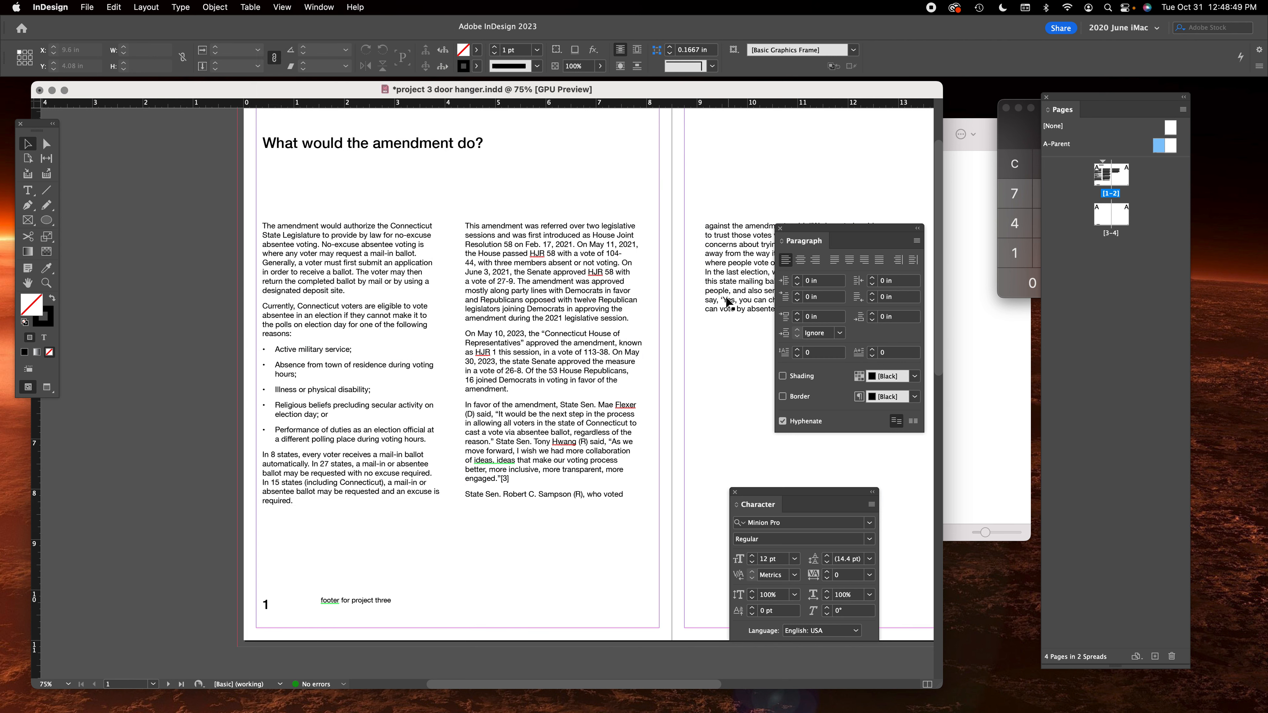
Highlight the one-word last lines "reasons:", "required." and "amendment." in the first two text columns.
scroll(692, 383, right, 6)
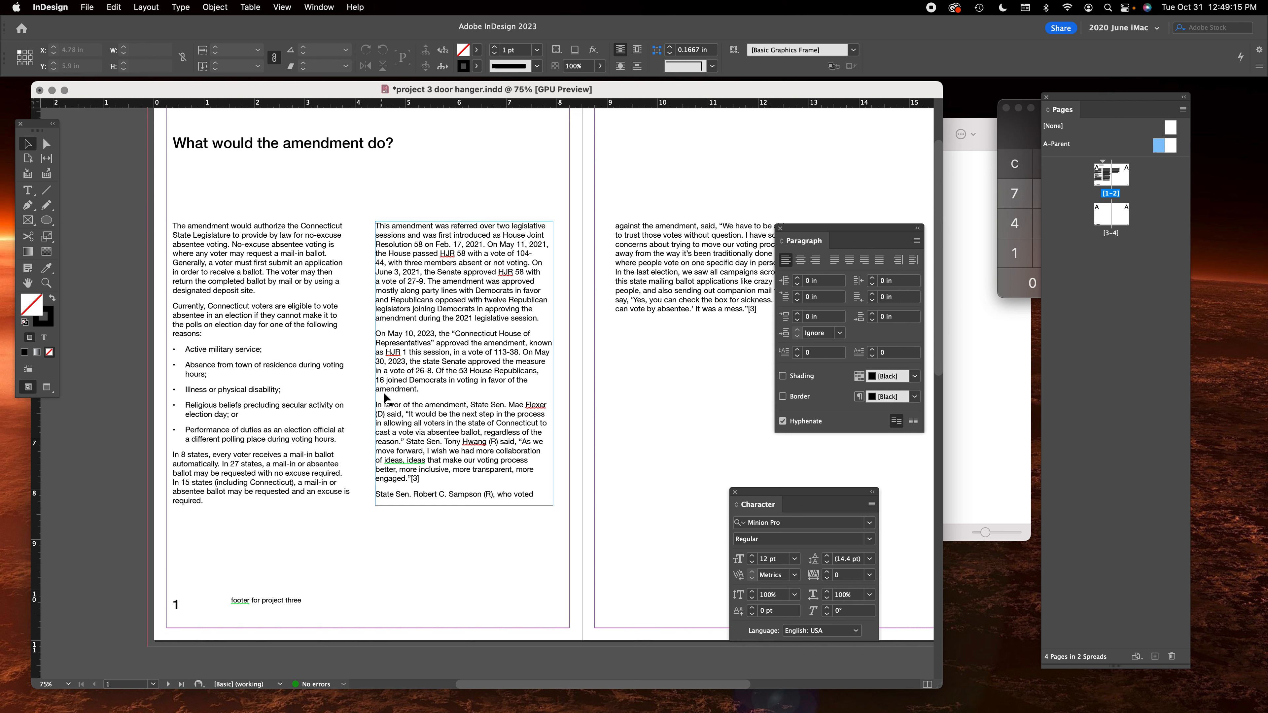
double_click(186, 339)
double_click(185, 333)
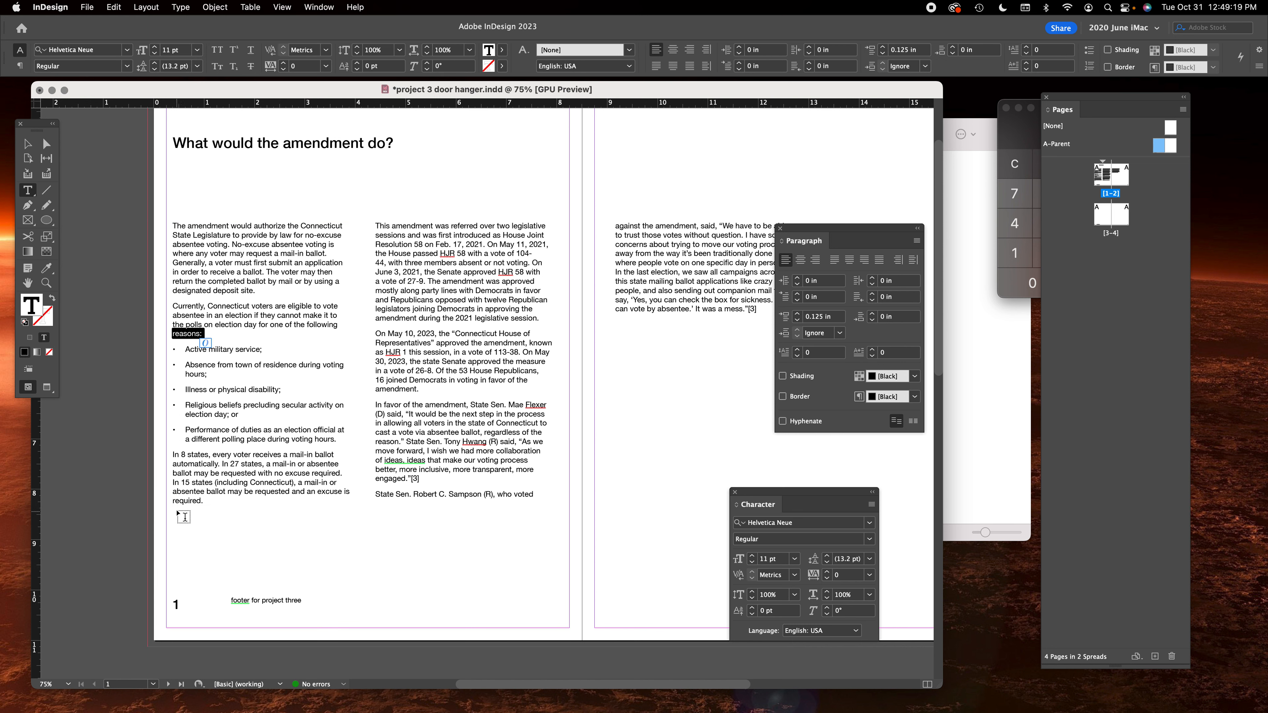
double_click(186, 501)
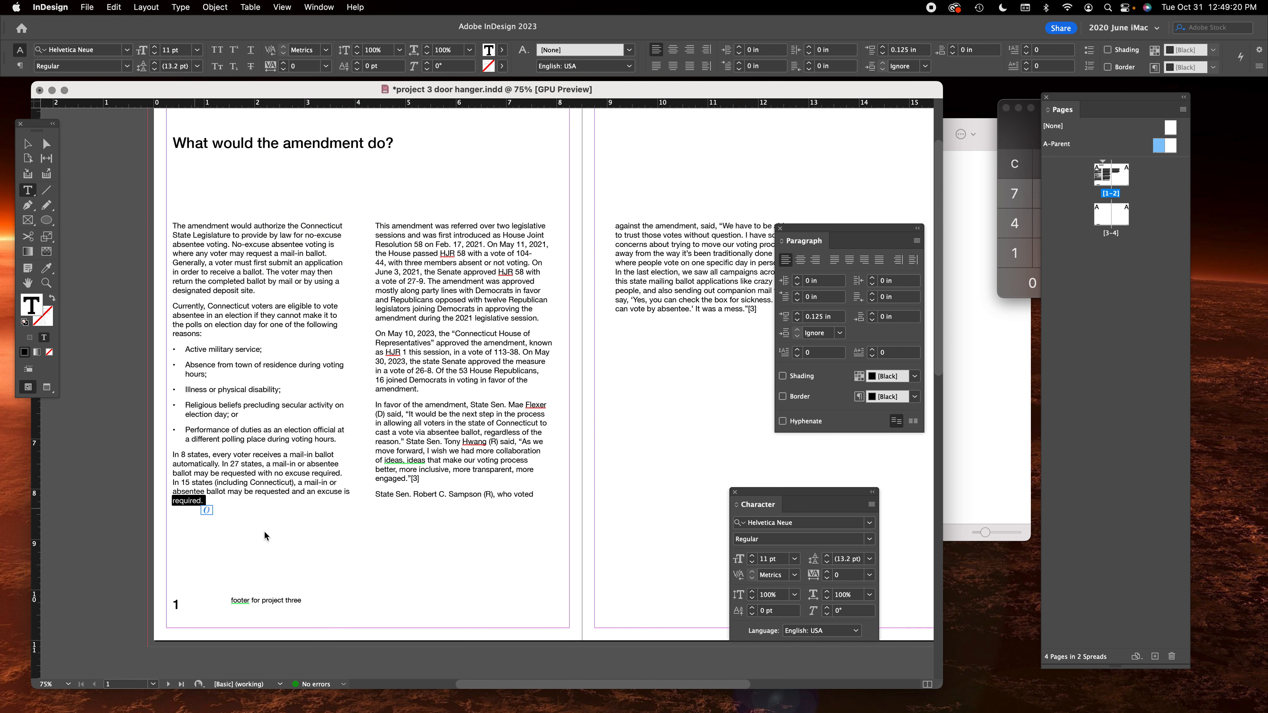
double_click(406, 388)
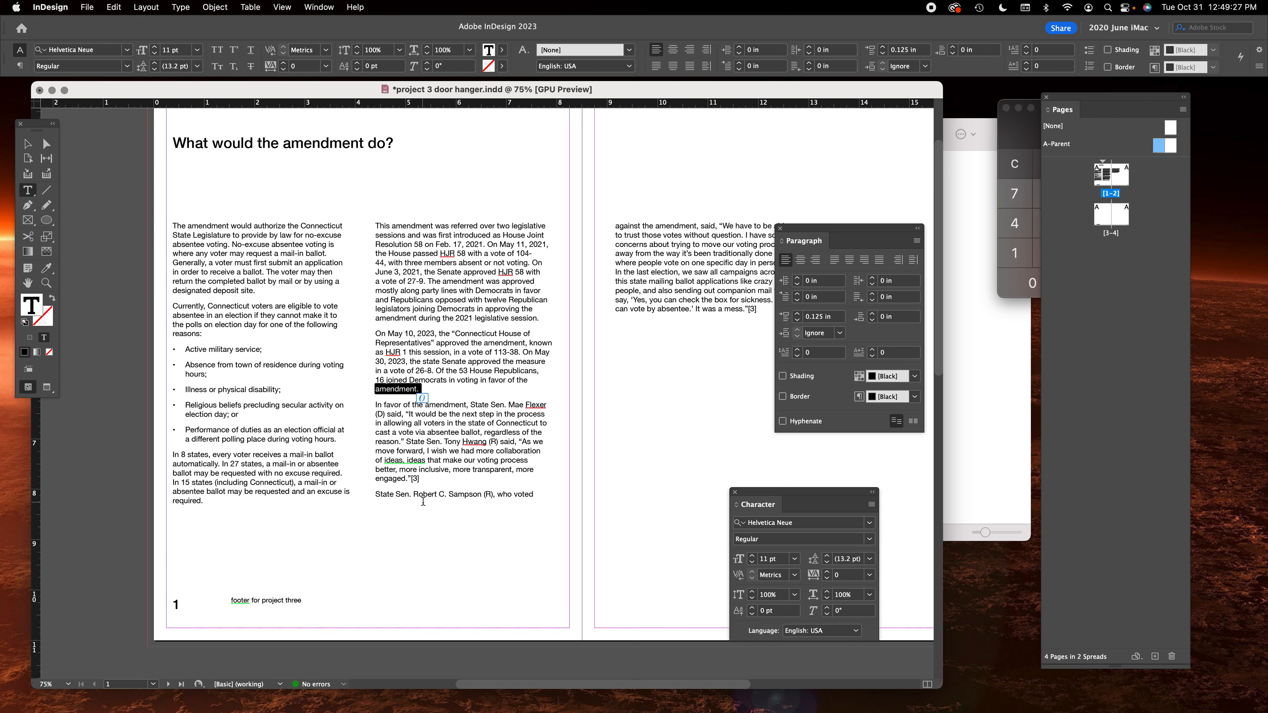
Widen the first column's text frame to 3.665 in, keeping its left edge at X 0.375 in.
click(301, 271)
click(27, 144)
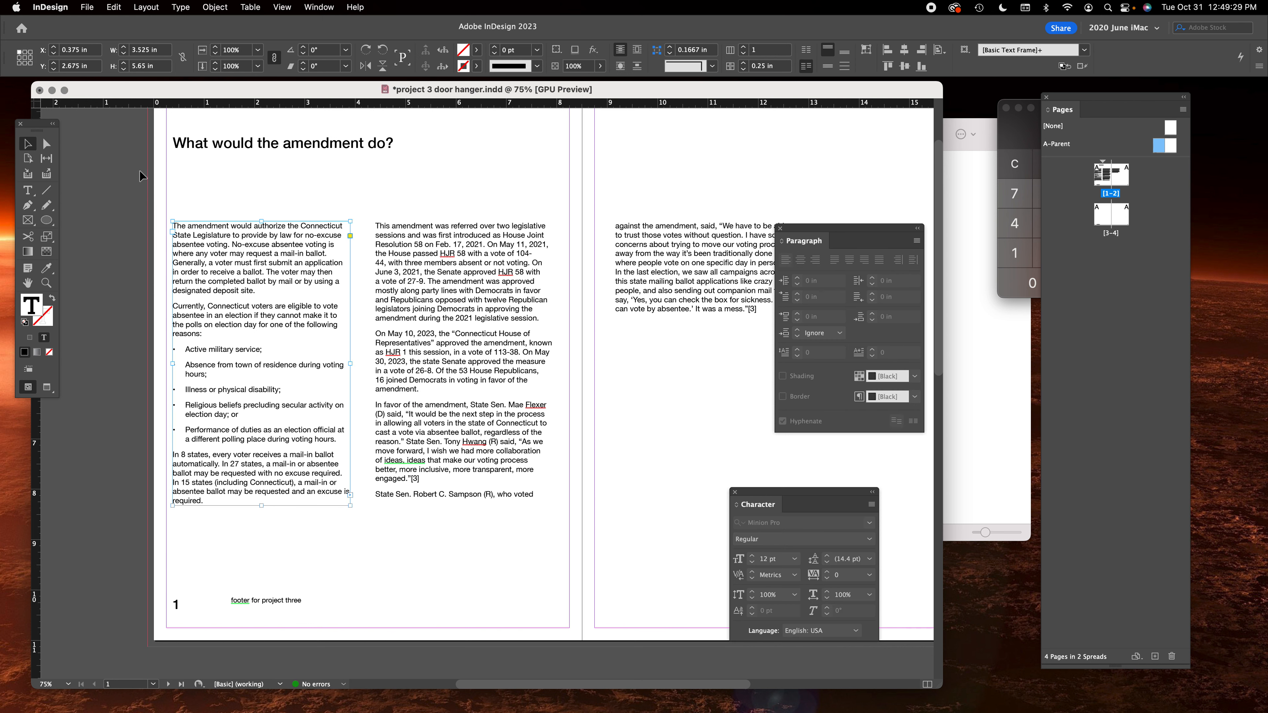
drag(349, 364, 356, 363)
click(422, 359)
click(260, 323)
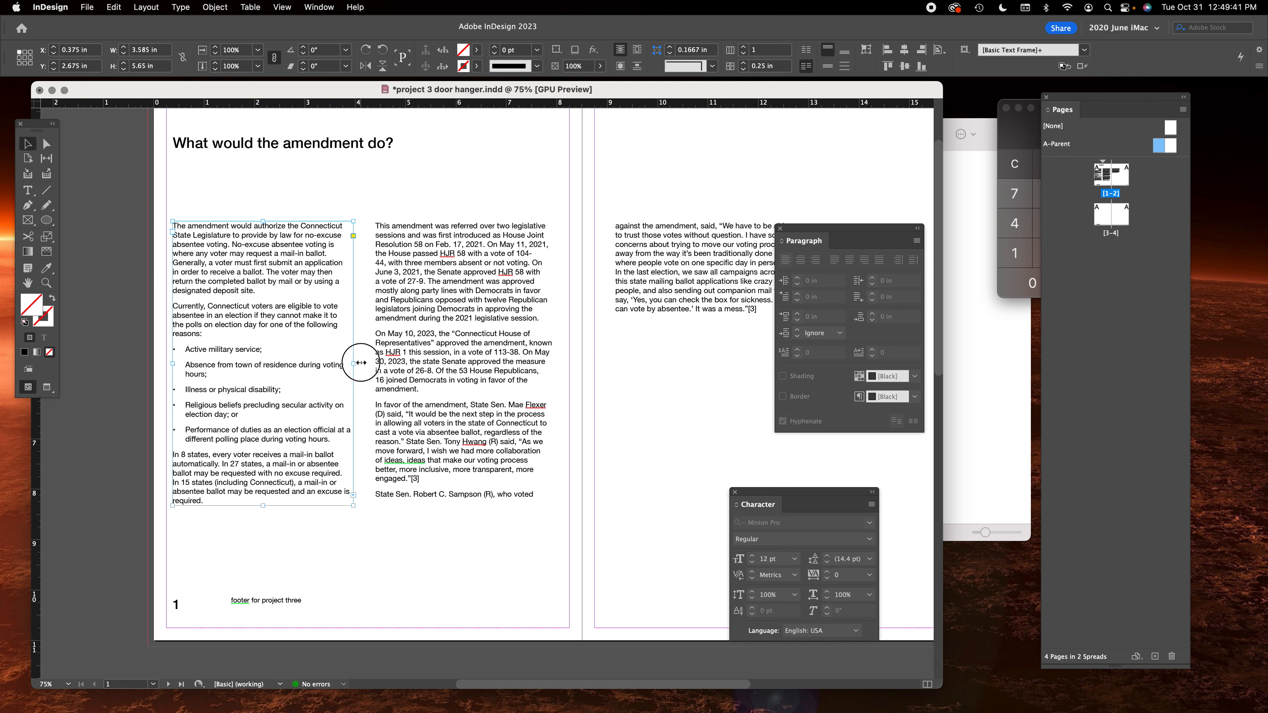
click(367, 362)
click(339, 367)
drag(354, 363, 357, 364)
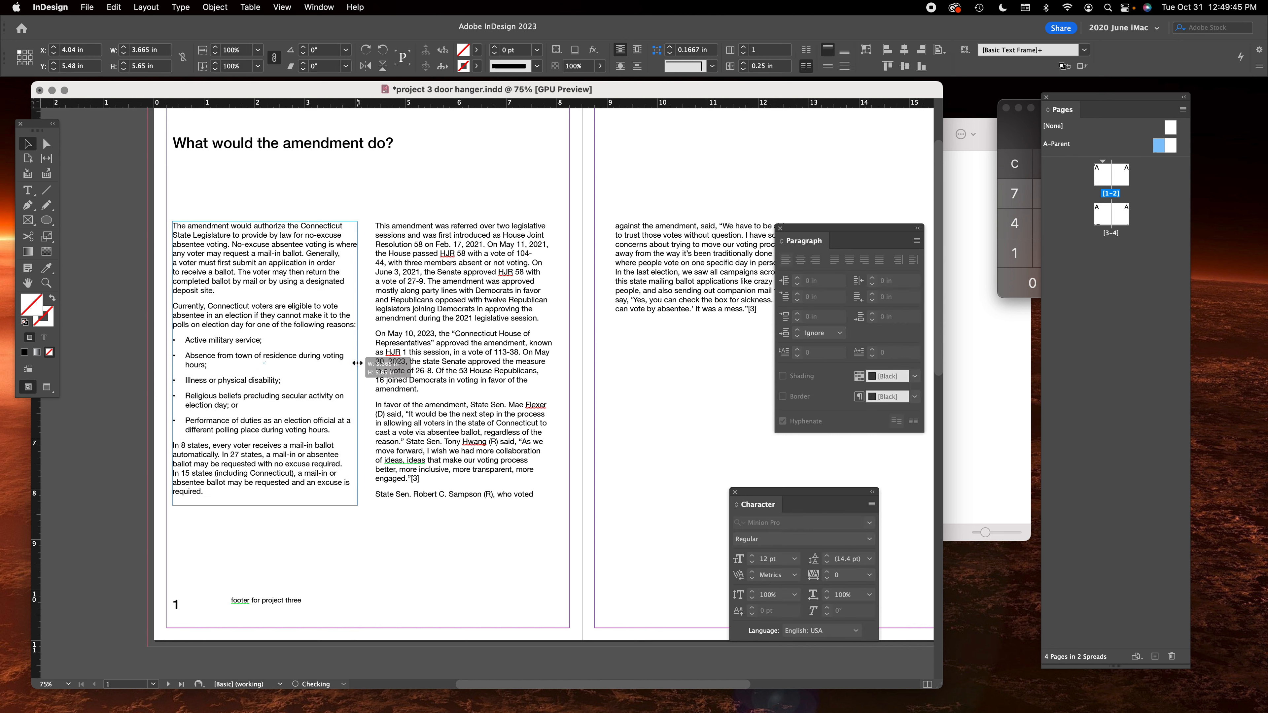
Try a paragraph break before "May 30" in the second column's second paragraph and remove it.
click(452, 361)
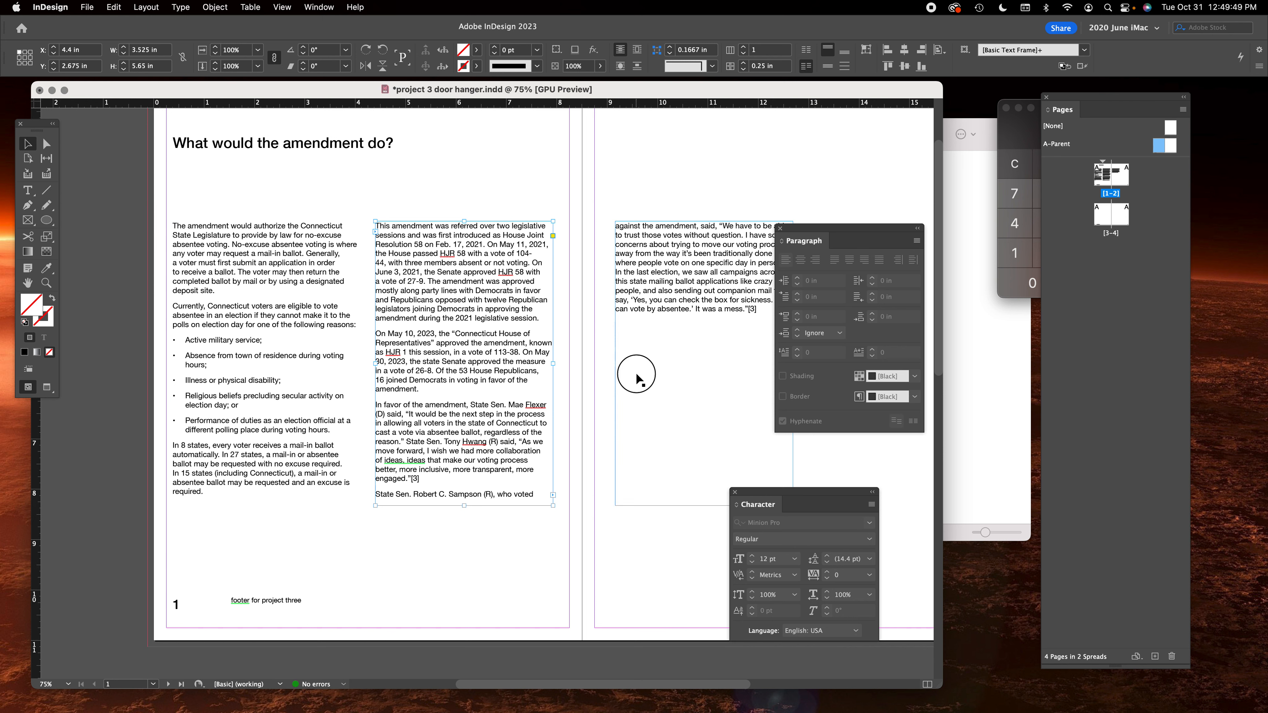
double_click(531, 350)
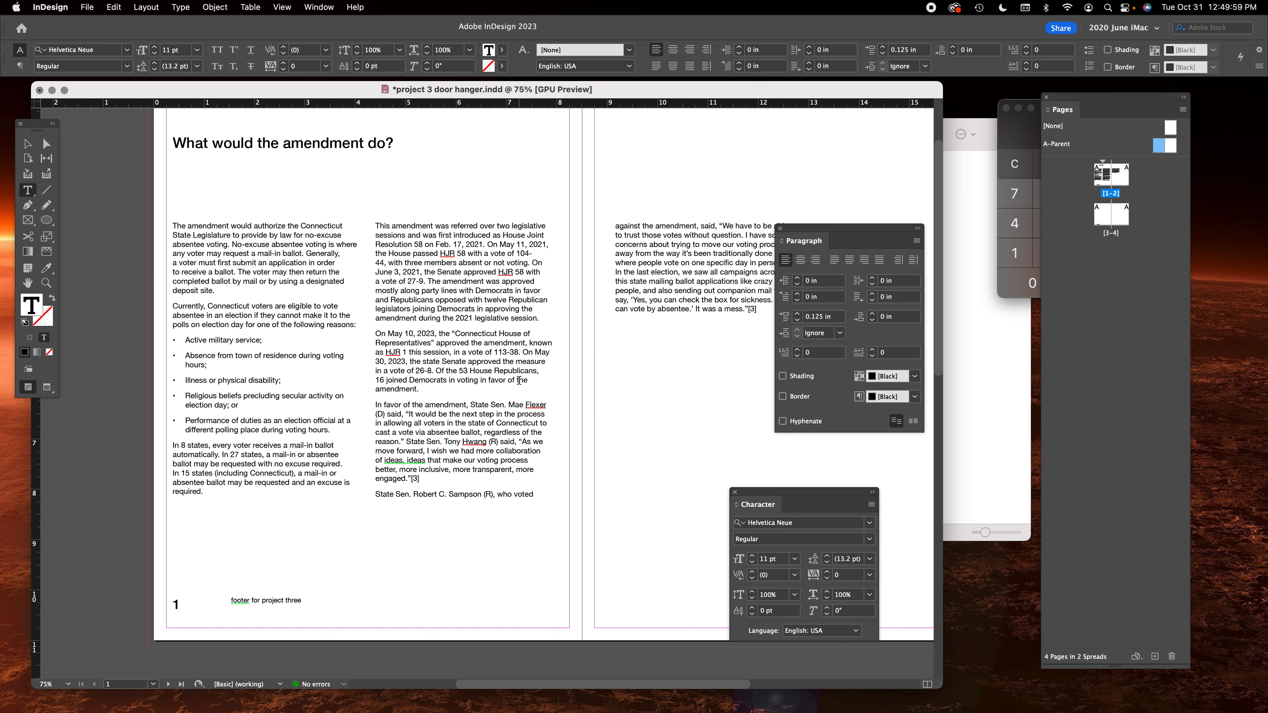
key(Return)
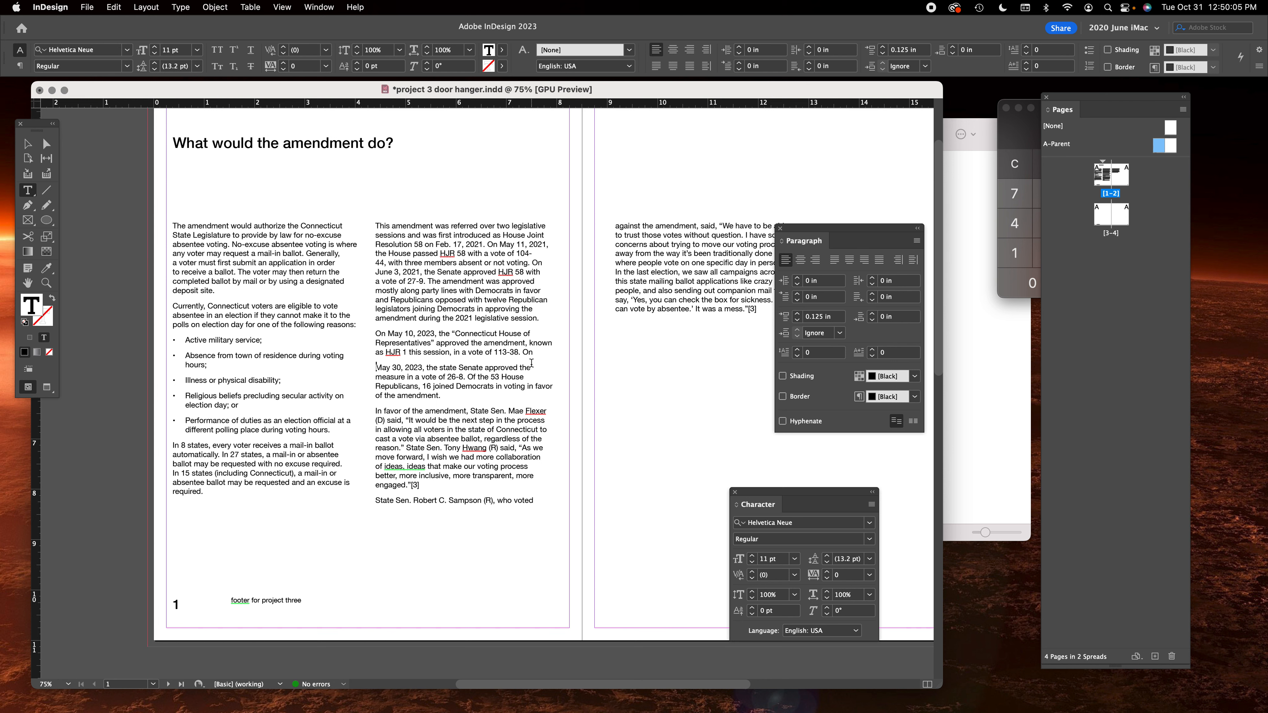
key(BackSpace)
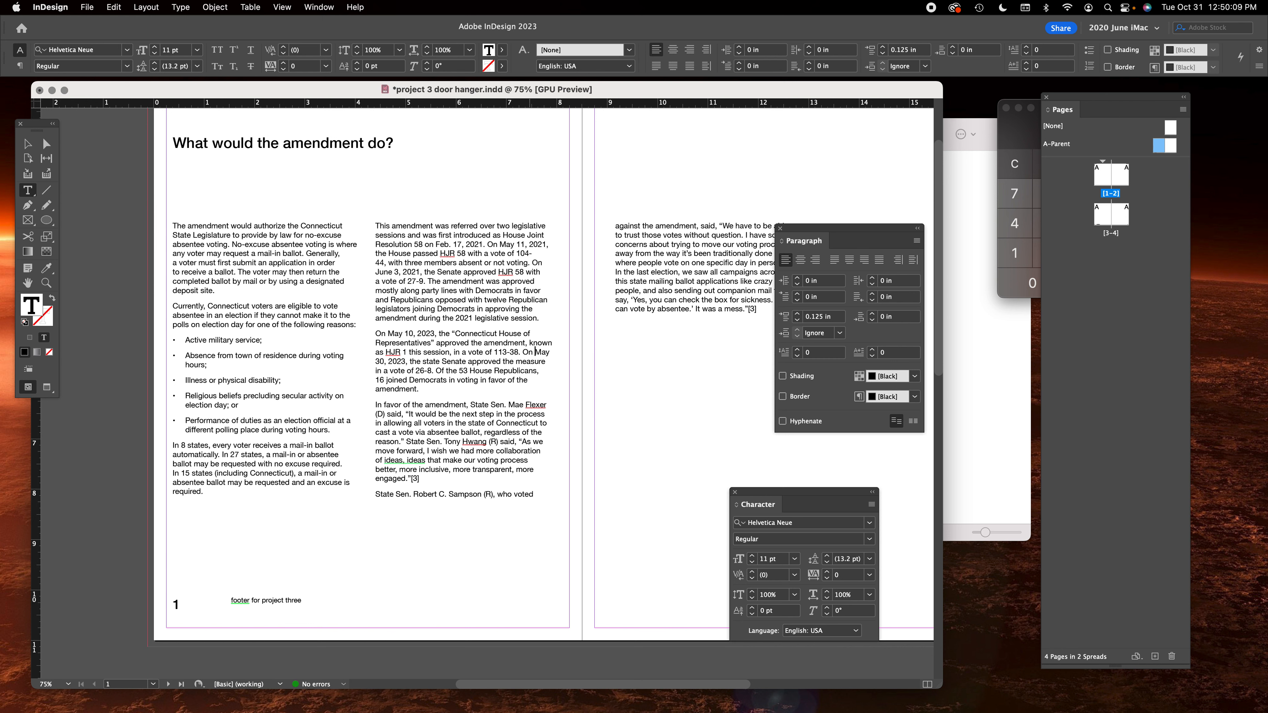
Try forced line breaks before "May 30" and before "measure" in the same paragraph, removing each one.
key(shift+Return)
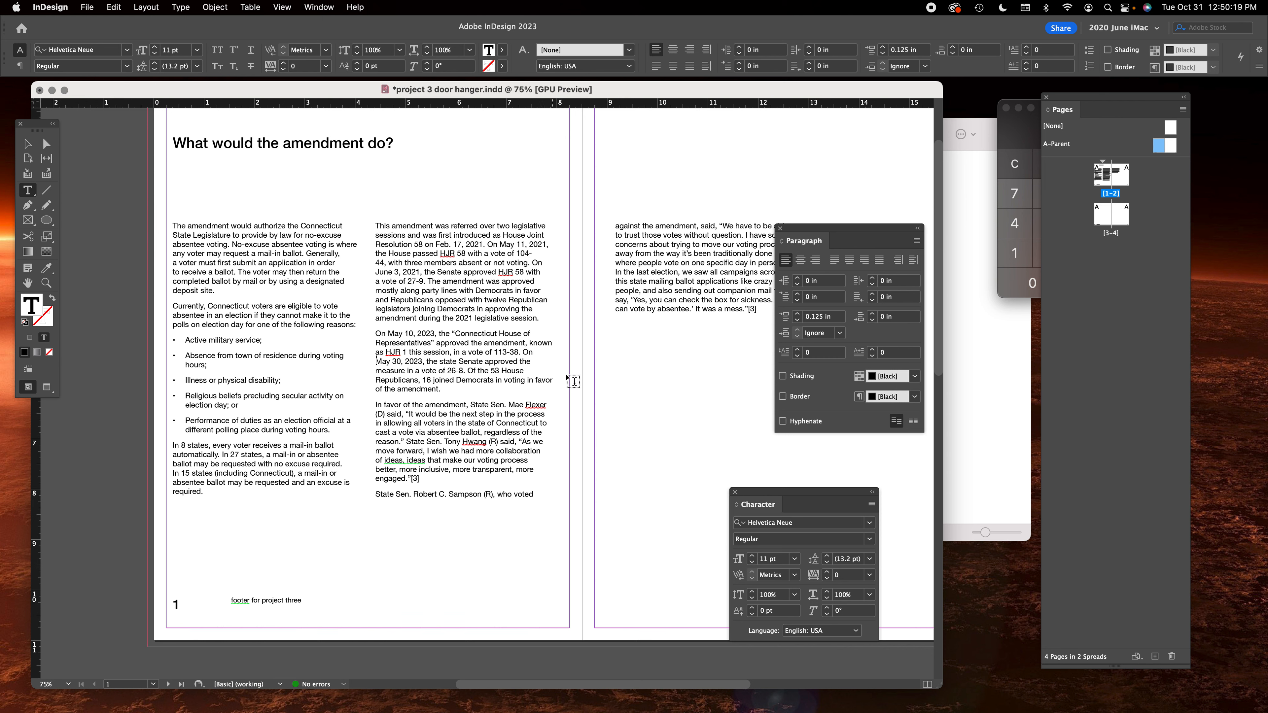
key(BackSpace)
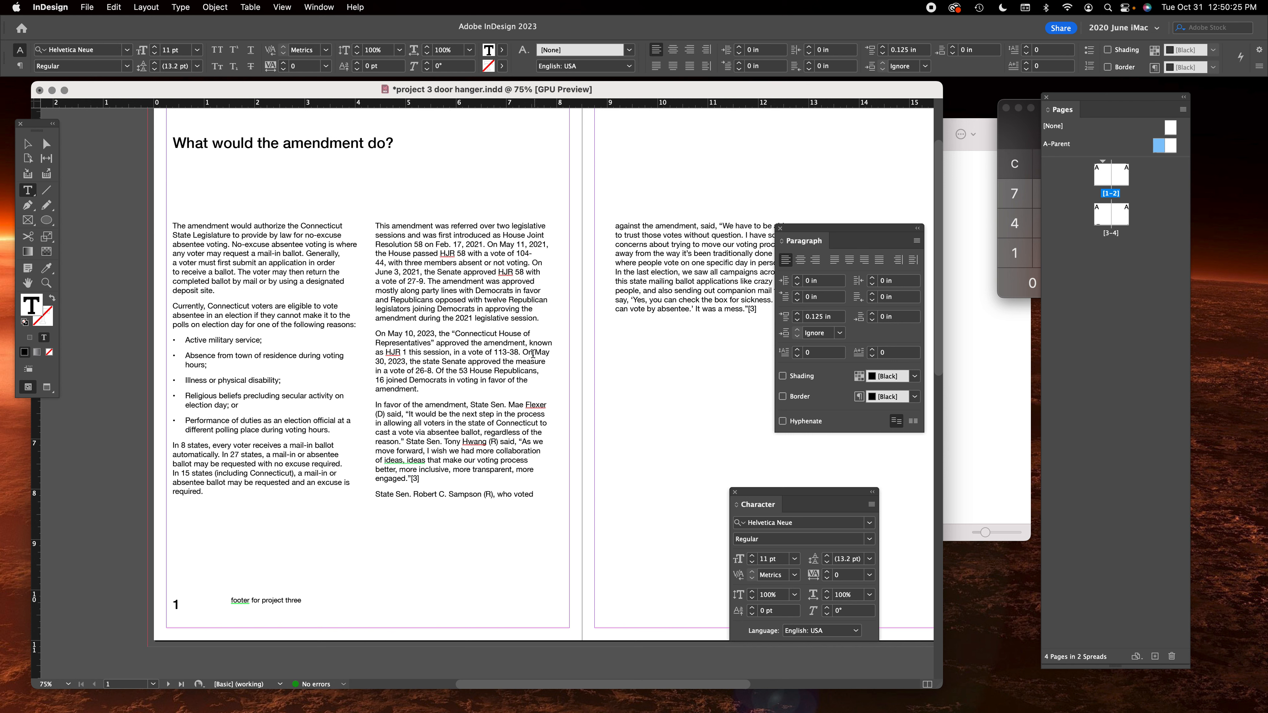
click(514, 363)
key(shift+Return)
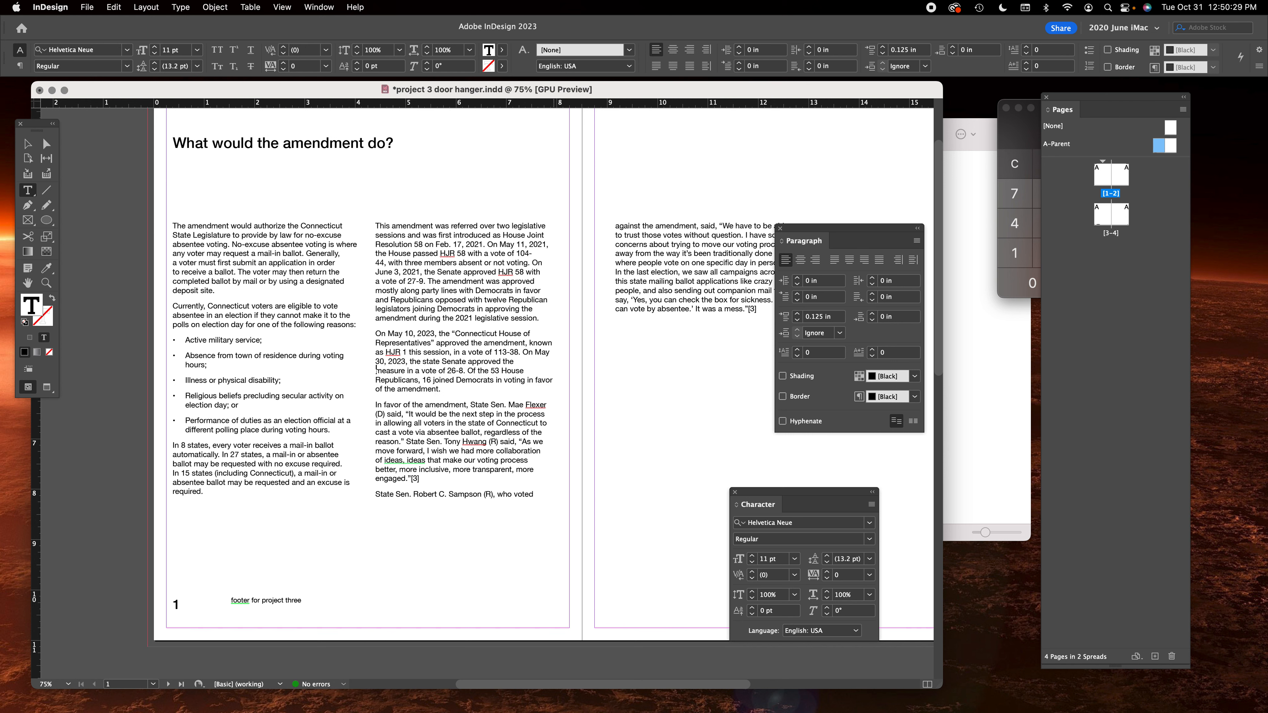
key(BackSpace)
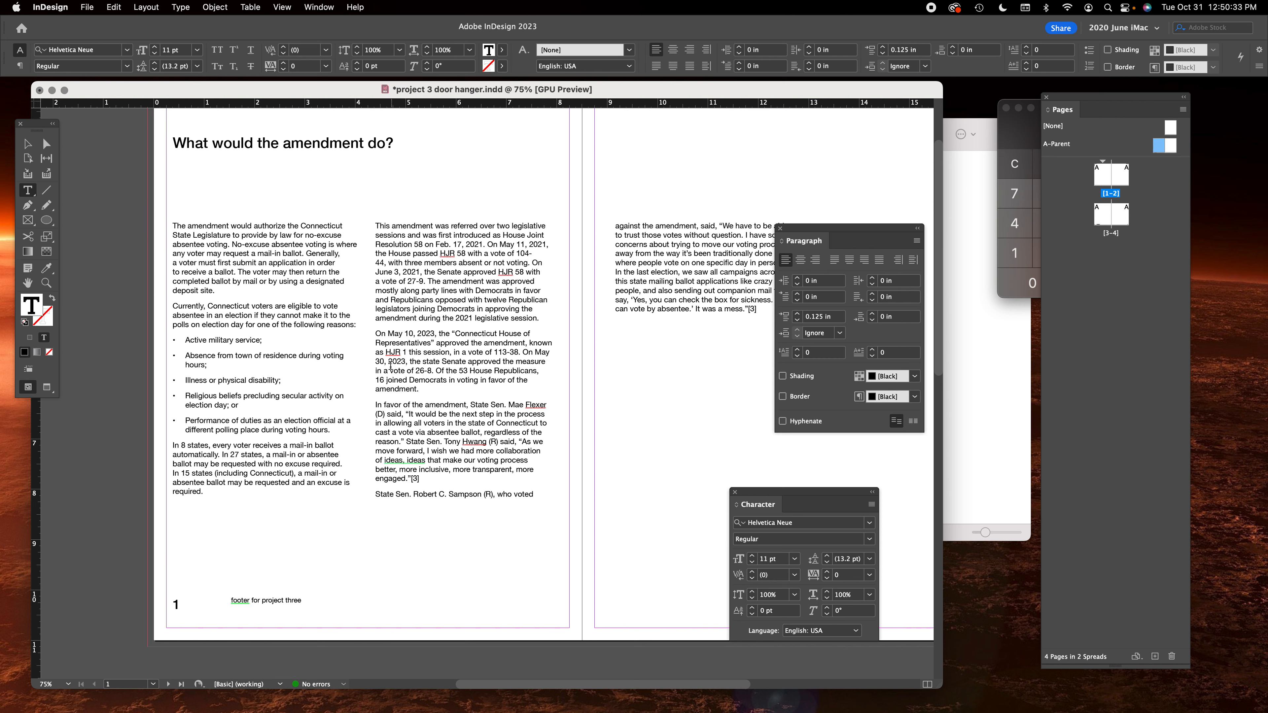
Try a tracking value of -60 on the text from "On May 10" to "May 30," in the second column.
drag(386, 364, 375, 333)
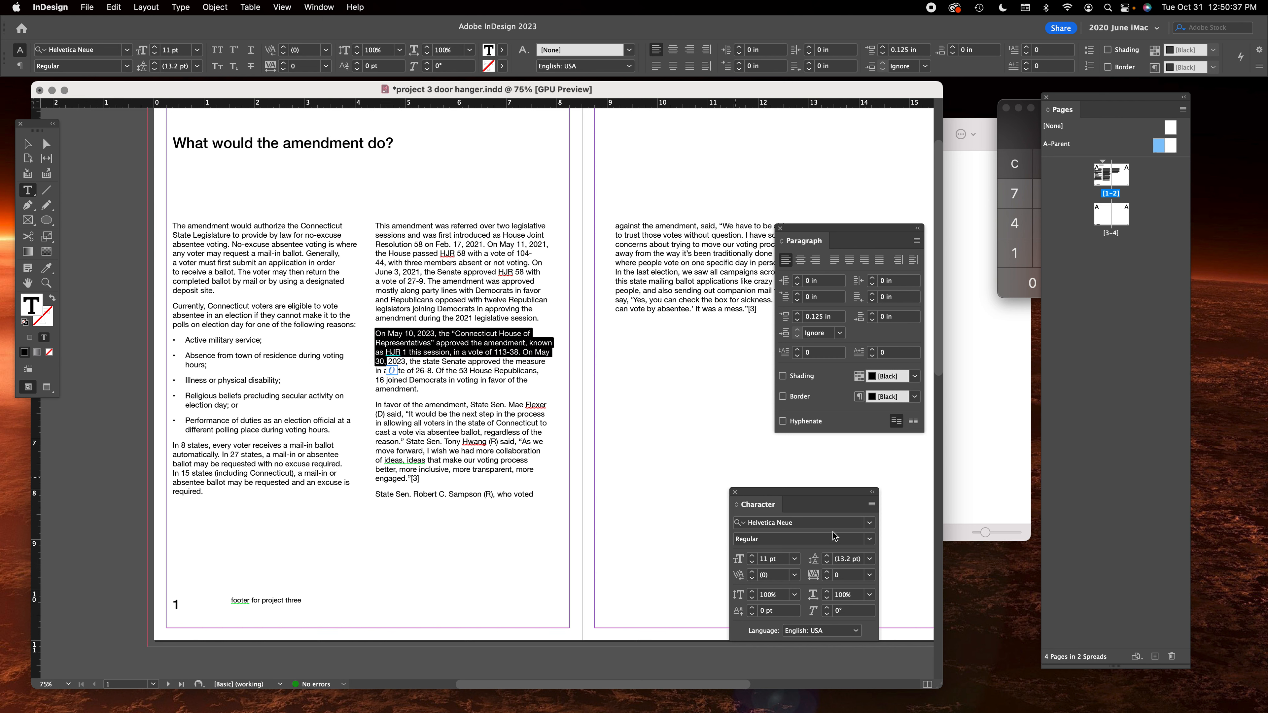
click(828, 580)
click(828, 579)
click(827, 580)
click(828, 579)
click(829, 579)
click(828, 579)
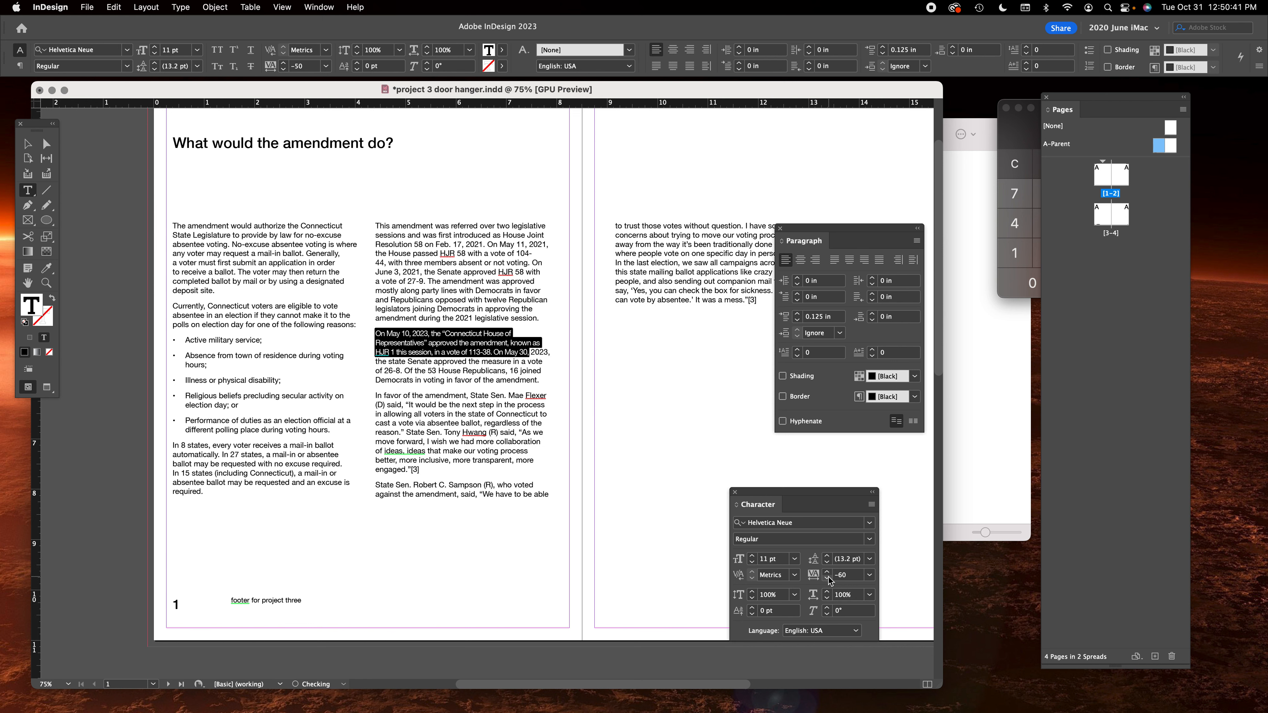
Reset the selected text's tracking to 0 and deselect it.
click(828, 572)
click(829, 573)
click(828, 573)
click(828, 572)
click(828, 573)
click(829, 572)
click(525, 330)
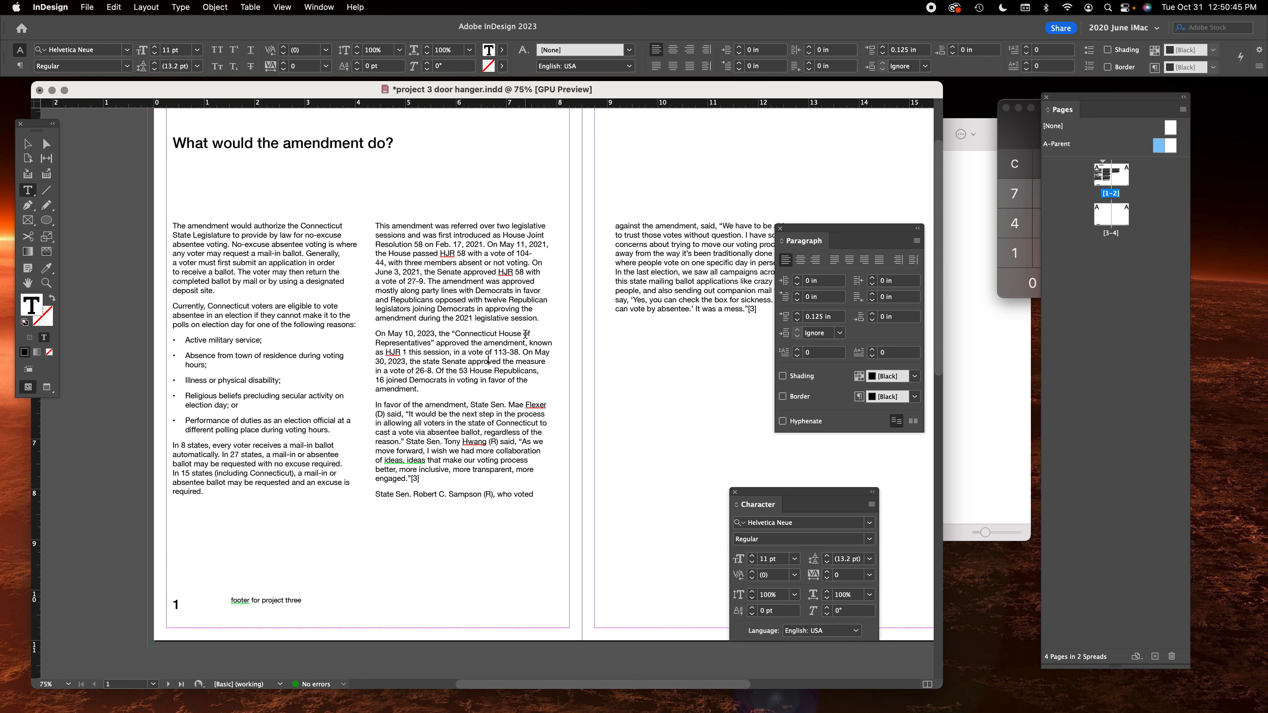
Widen the second column's text frame rightward to about the first column's width and deselect it.
click(27, 144)
click(431, 322)
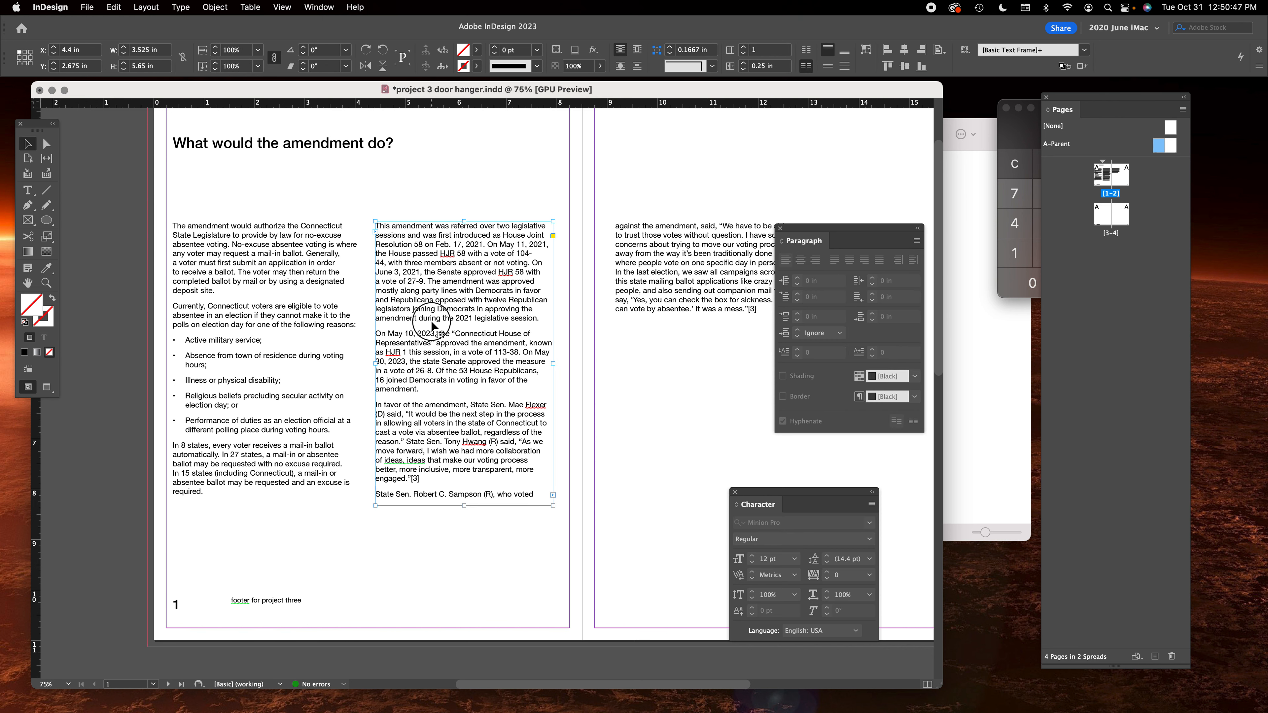
drag(552, 364, 561, 363)
click(581, 167)
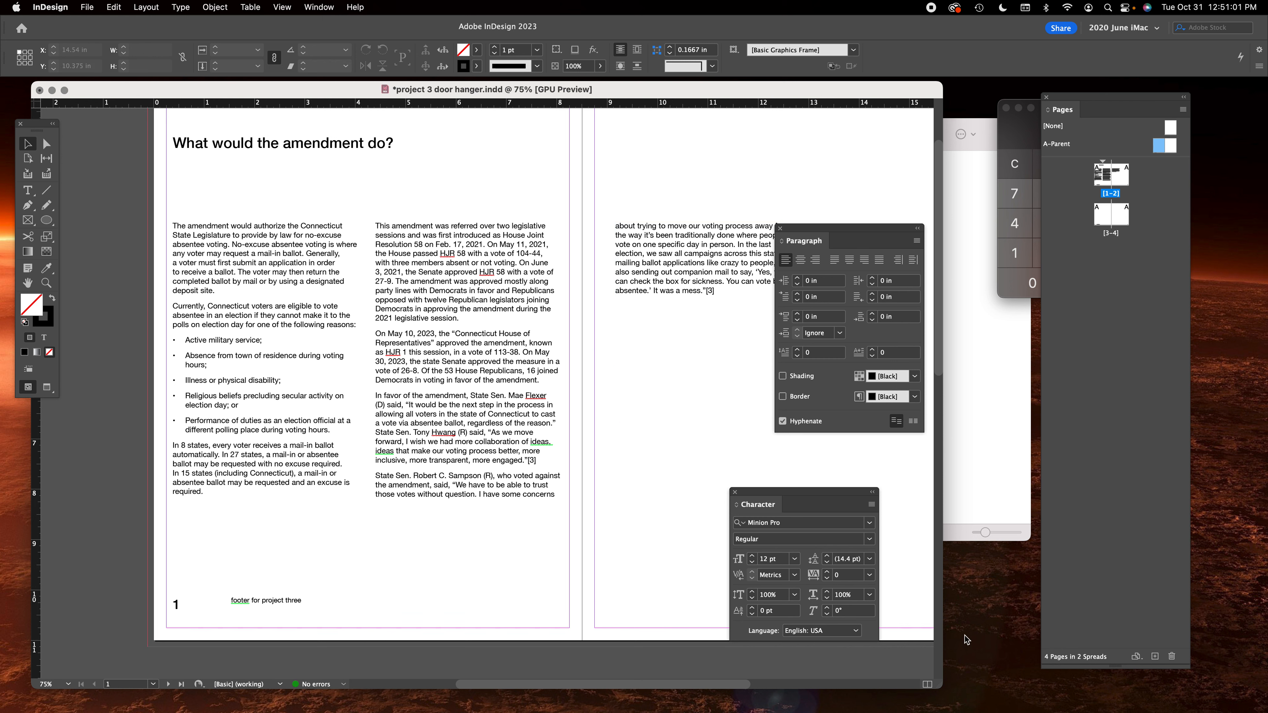
Insert forced line breaks in the first column before "is required." and before "a different polling place".
click(344, 468)
double_click(181, 466)
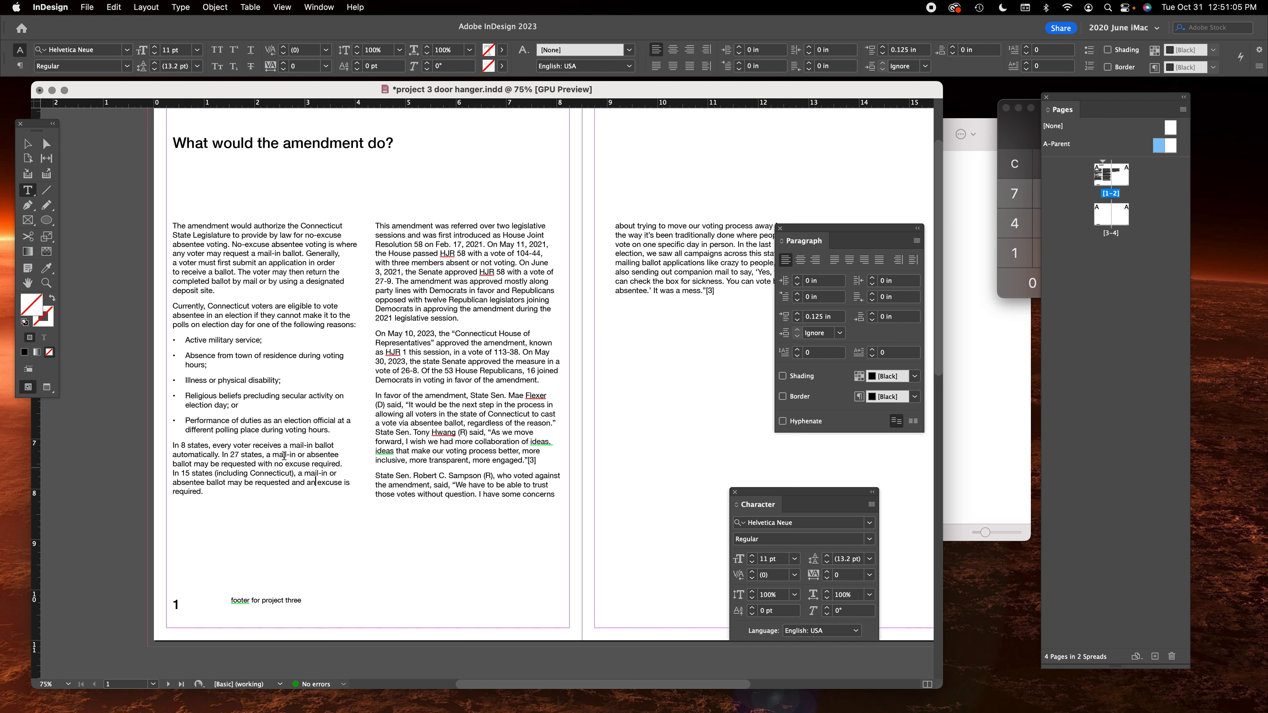
click(340, 480)
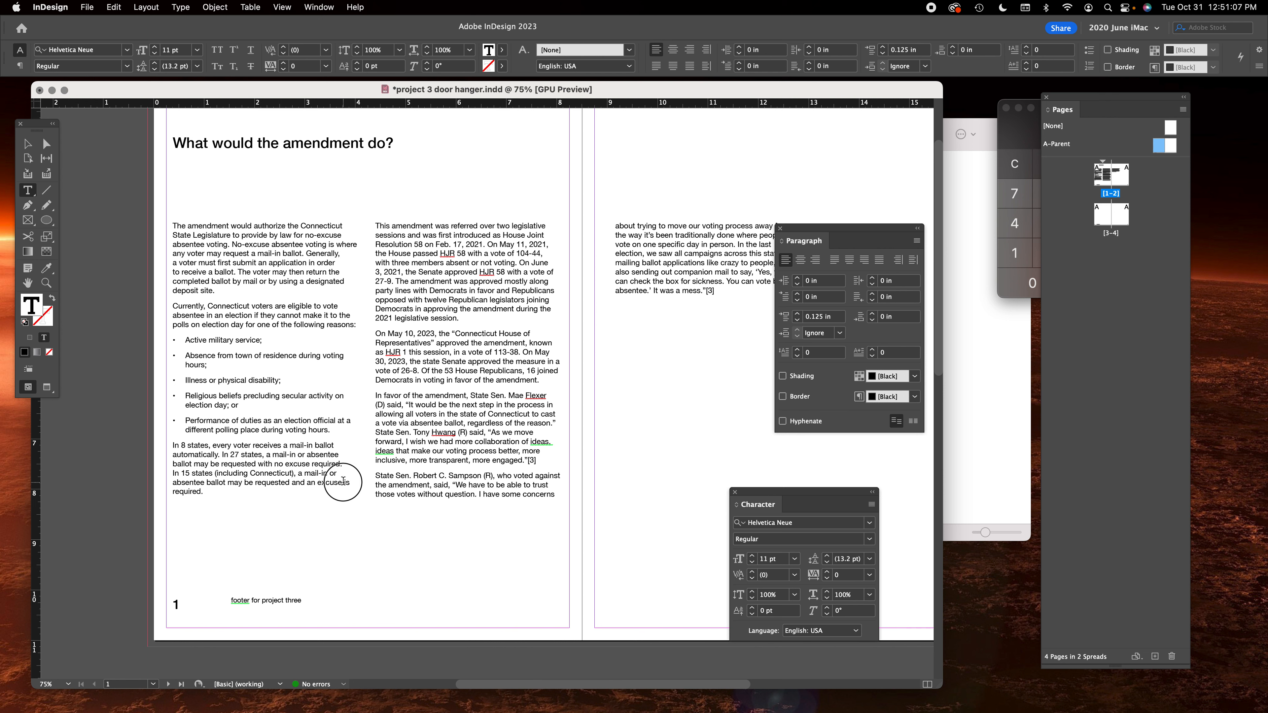
key(shift+Return)
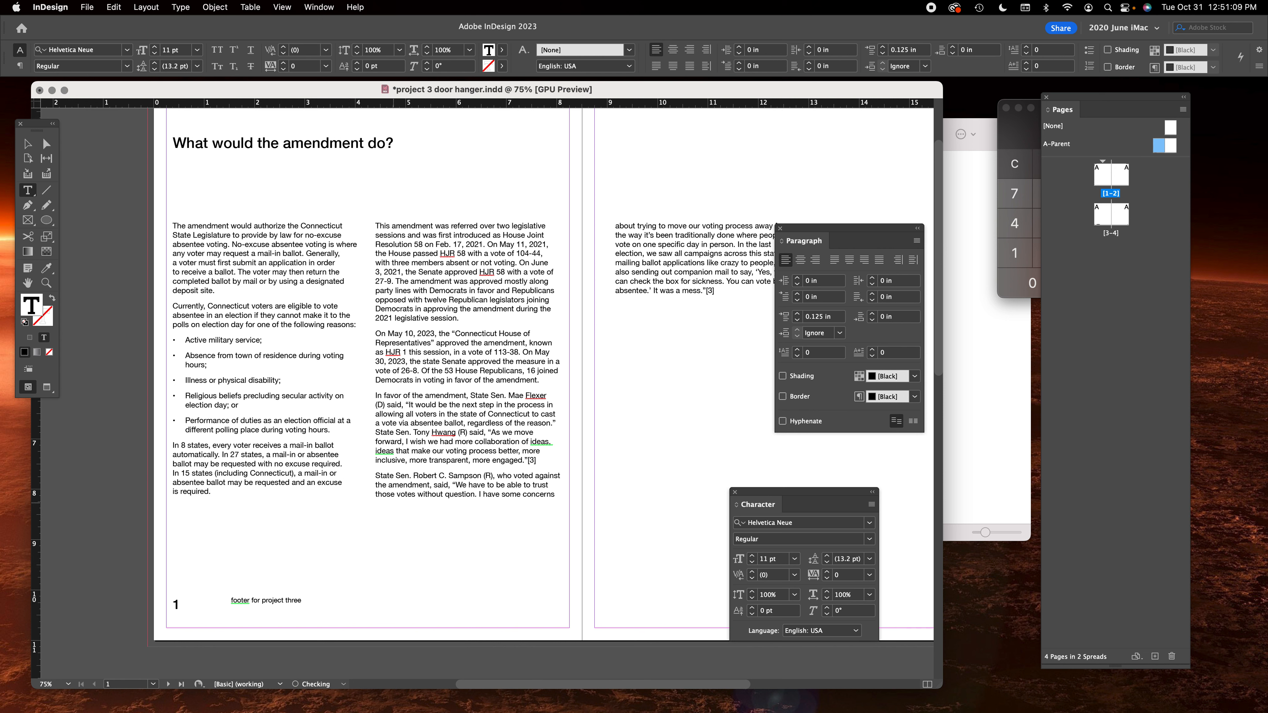
click(348, 421)
key(shift+Return)
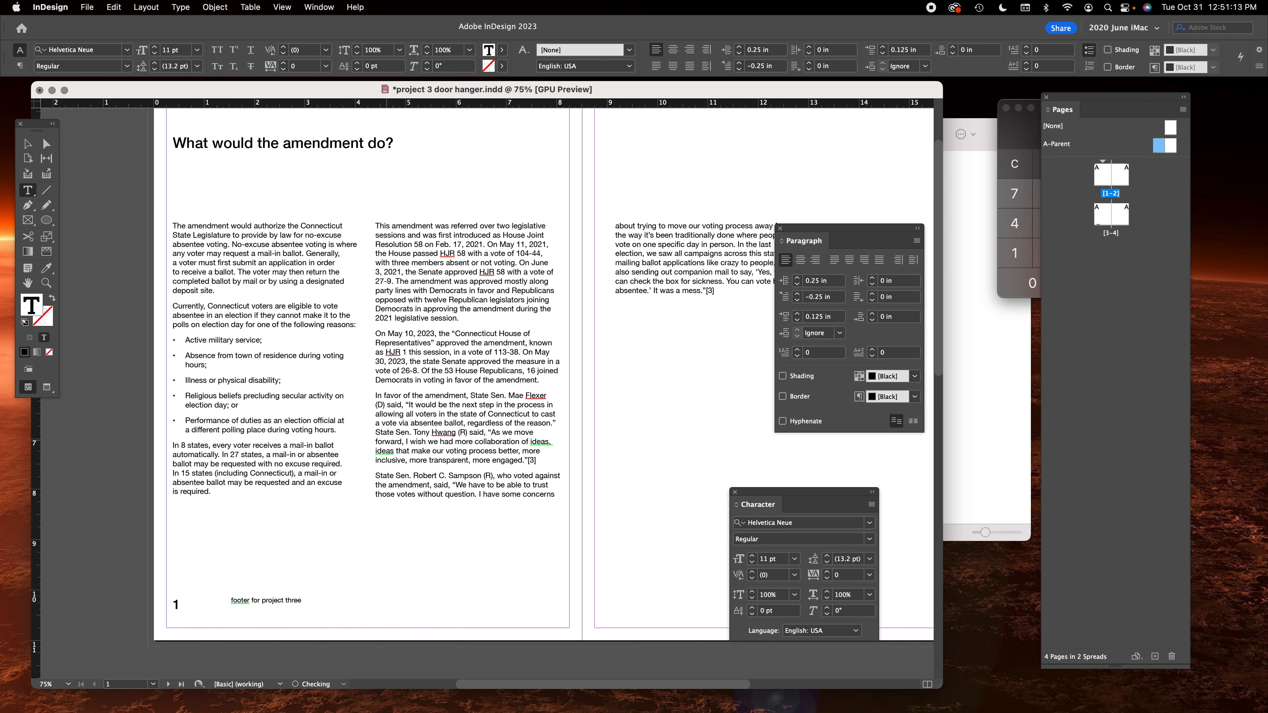
click(28, 143)
click(534, 180)
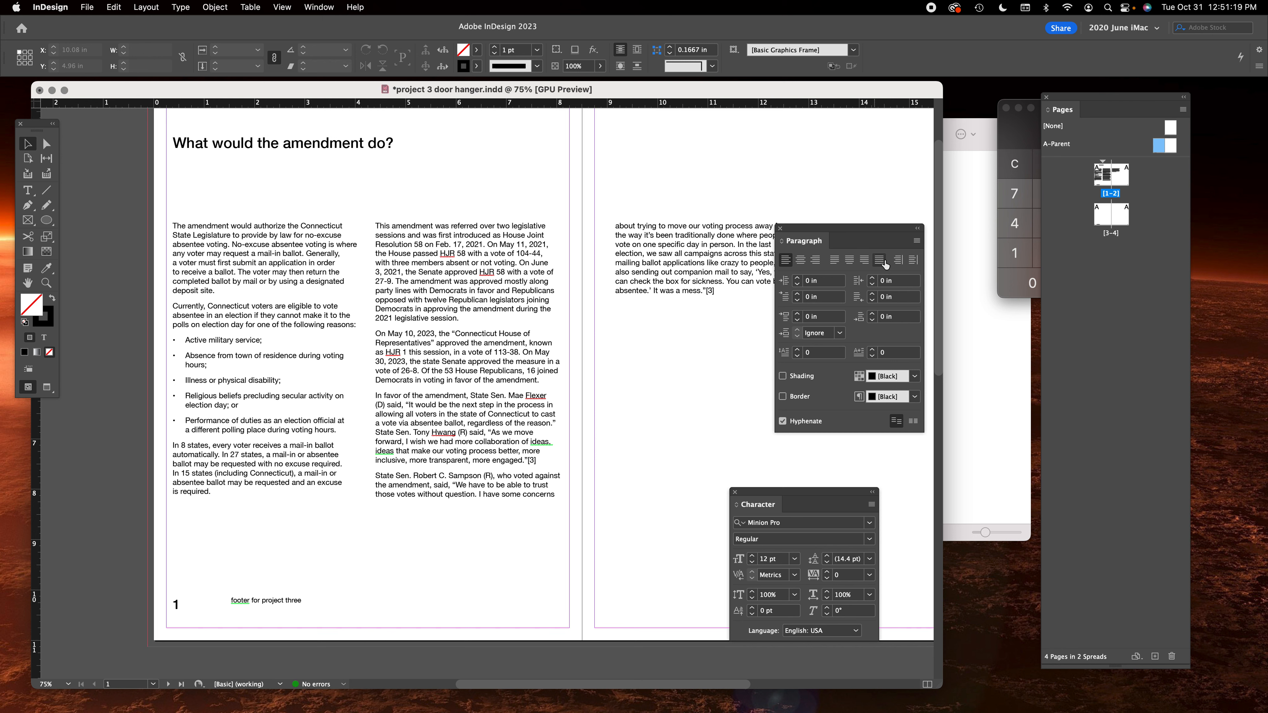
Justify all the threaded body text, trying a centered last line before settling on a left-aligned last line.
double_click(296, 285)
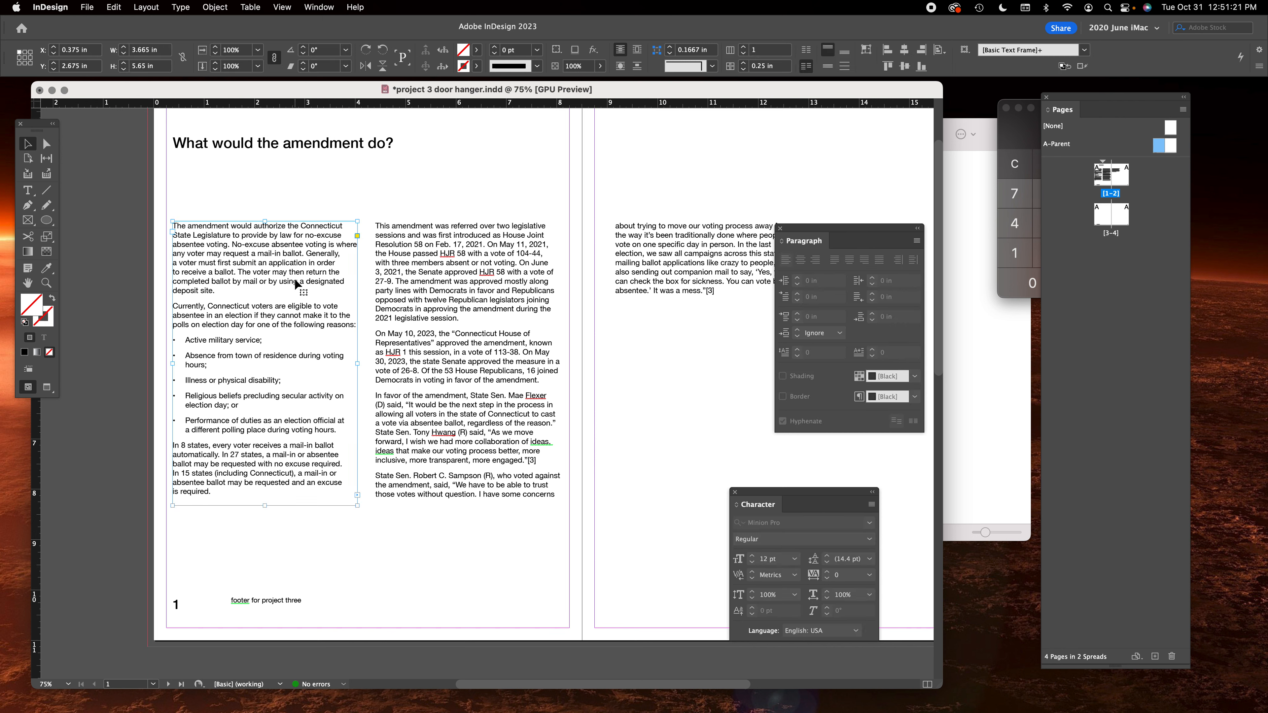
key(super+a)
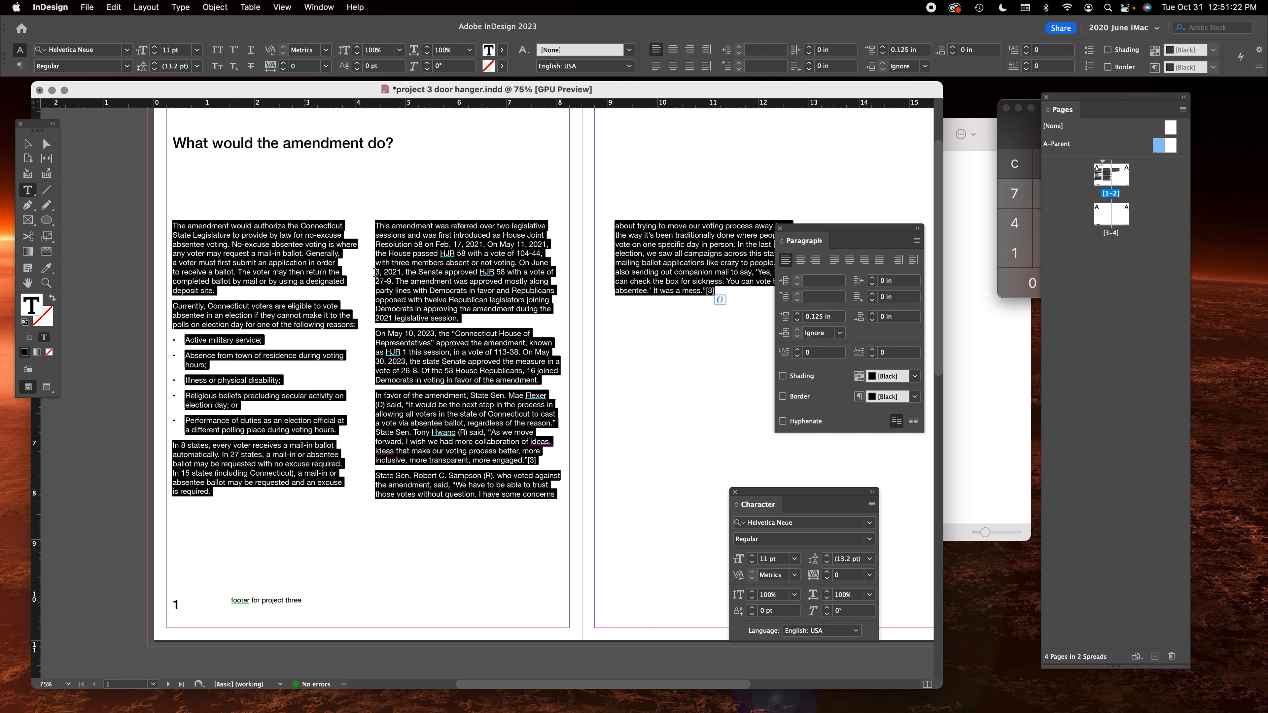
click(850, 260)
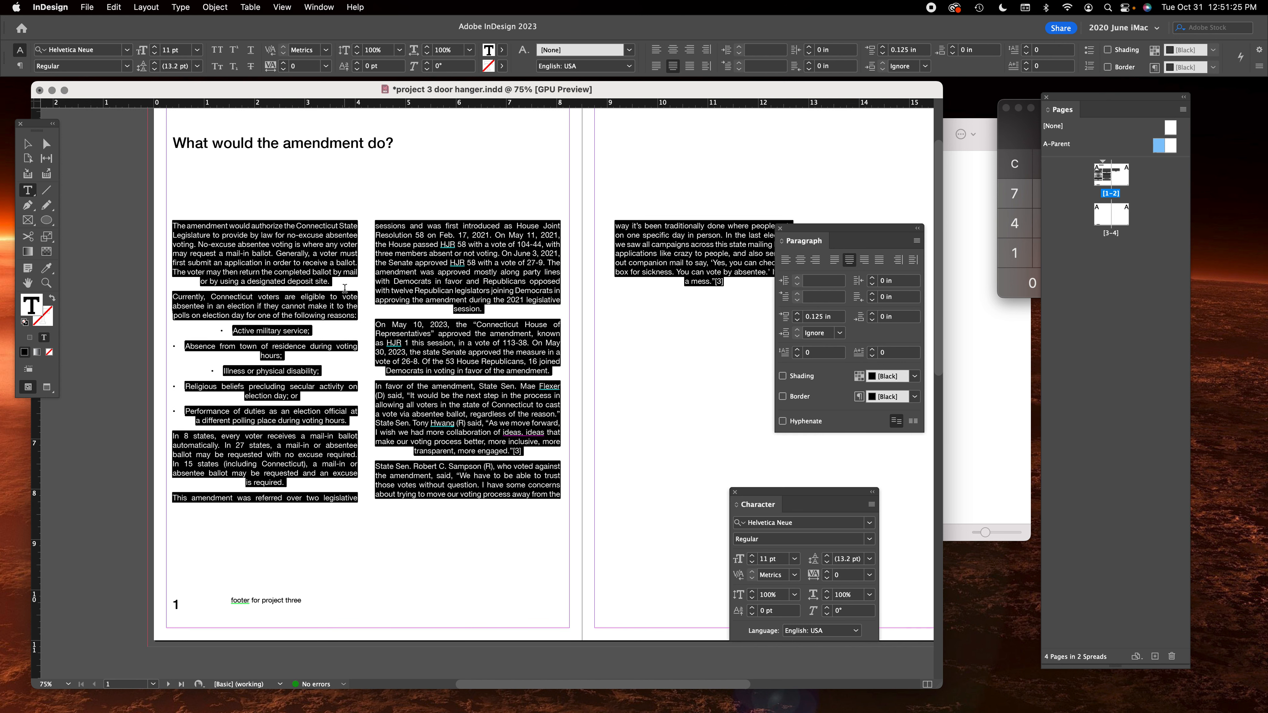
click(834, 260)
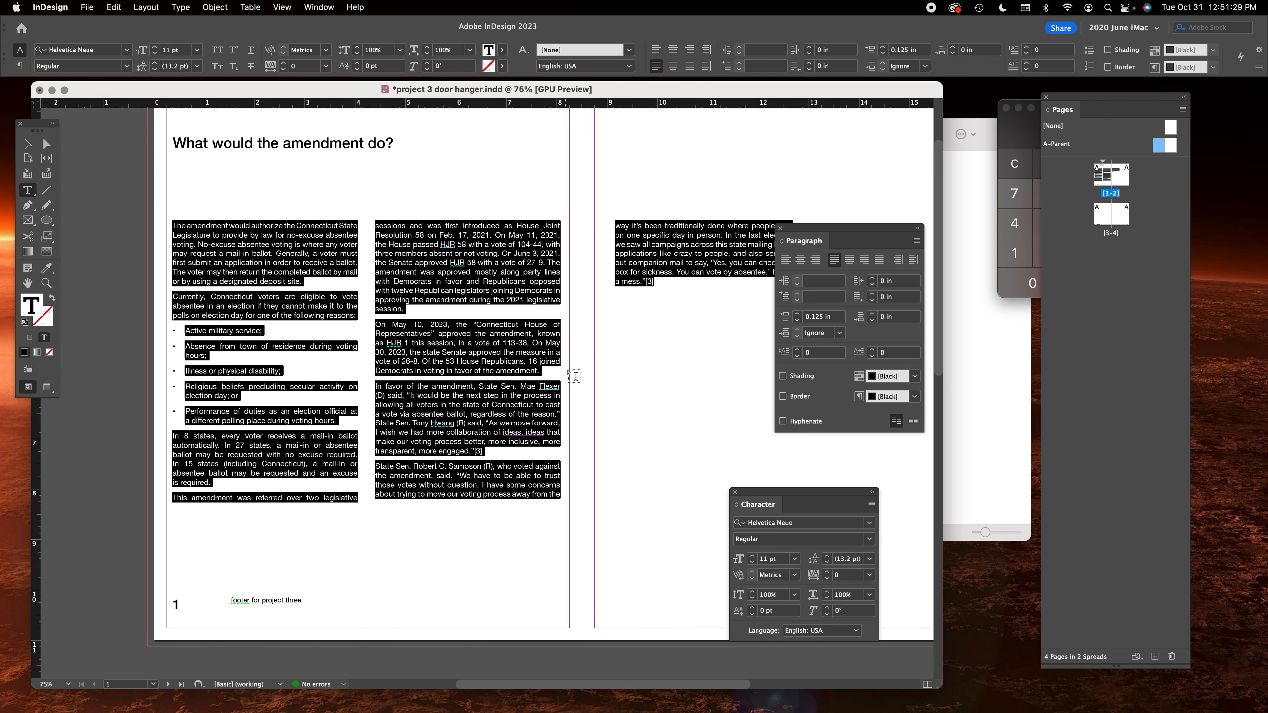
click(28, 144)
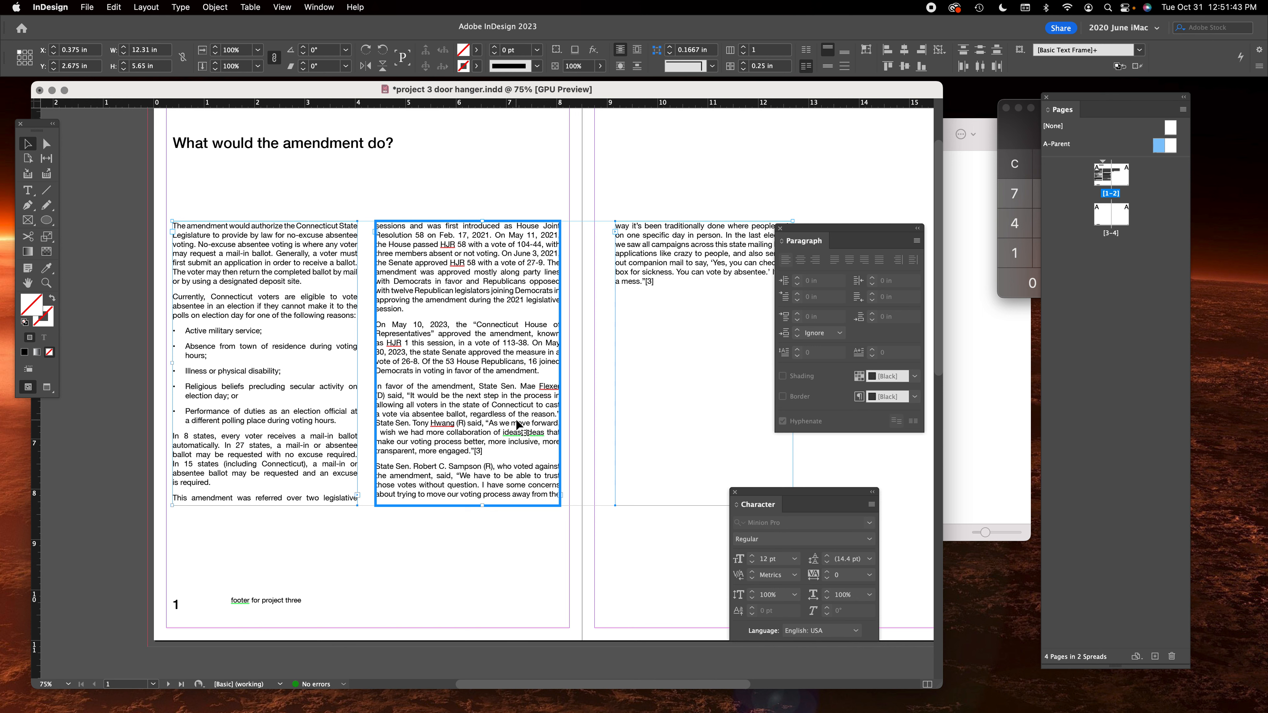
Try hyphenation on all the threaded body text and undo it.
double_click(489, 310)
key(super+a)
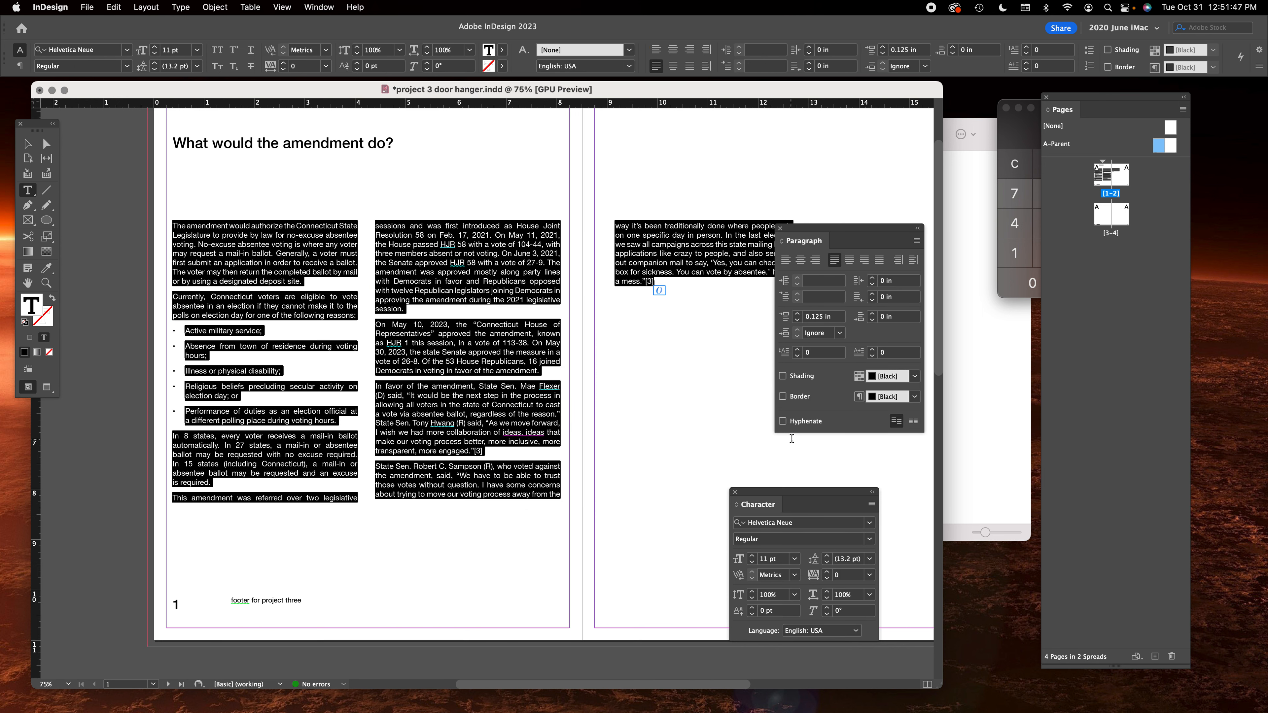
click(783, 421)
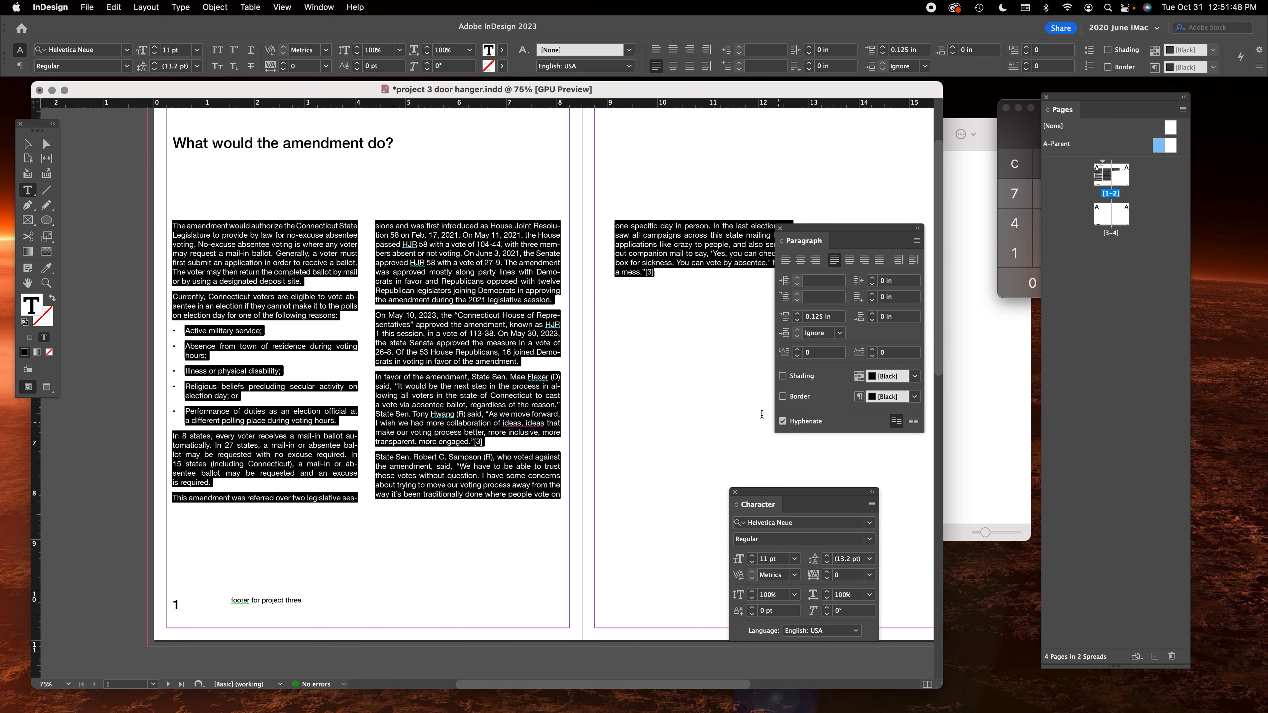
click(454, 321)
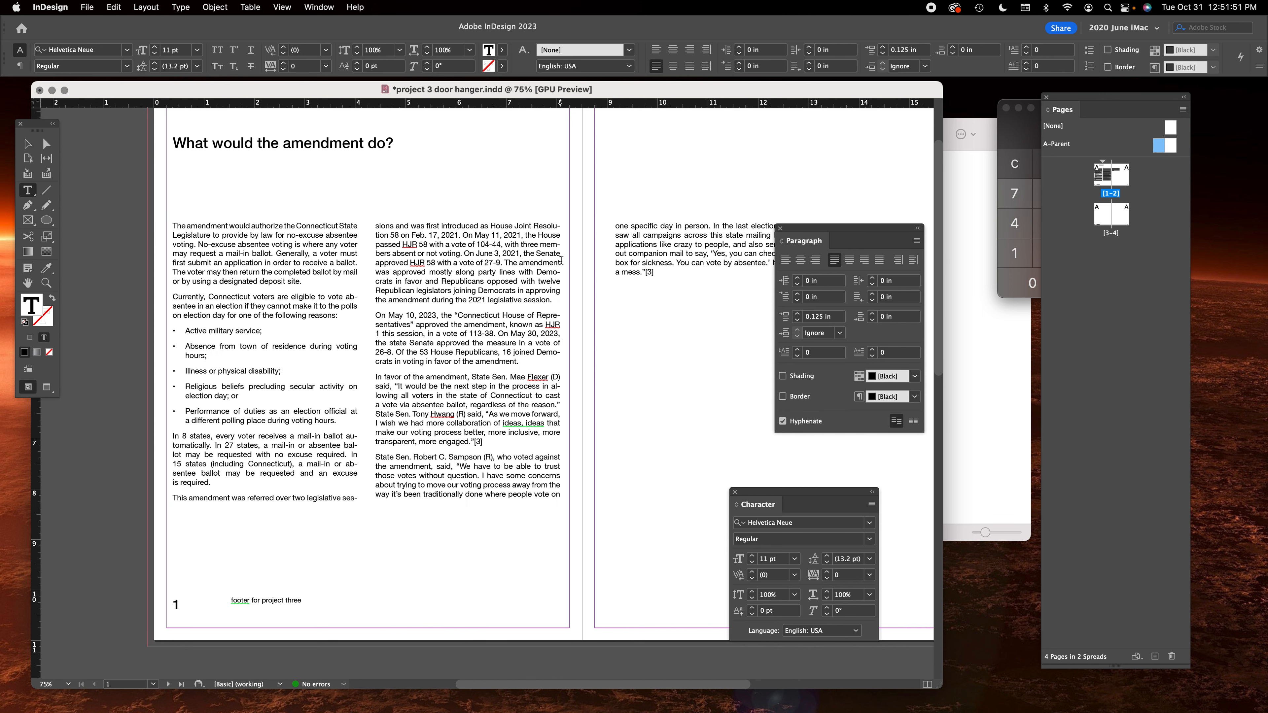
key(super+z)
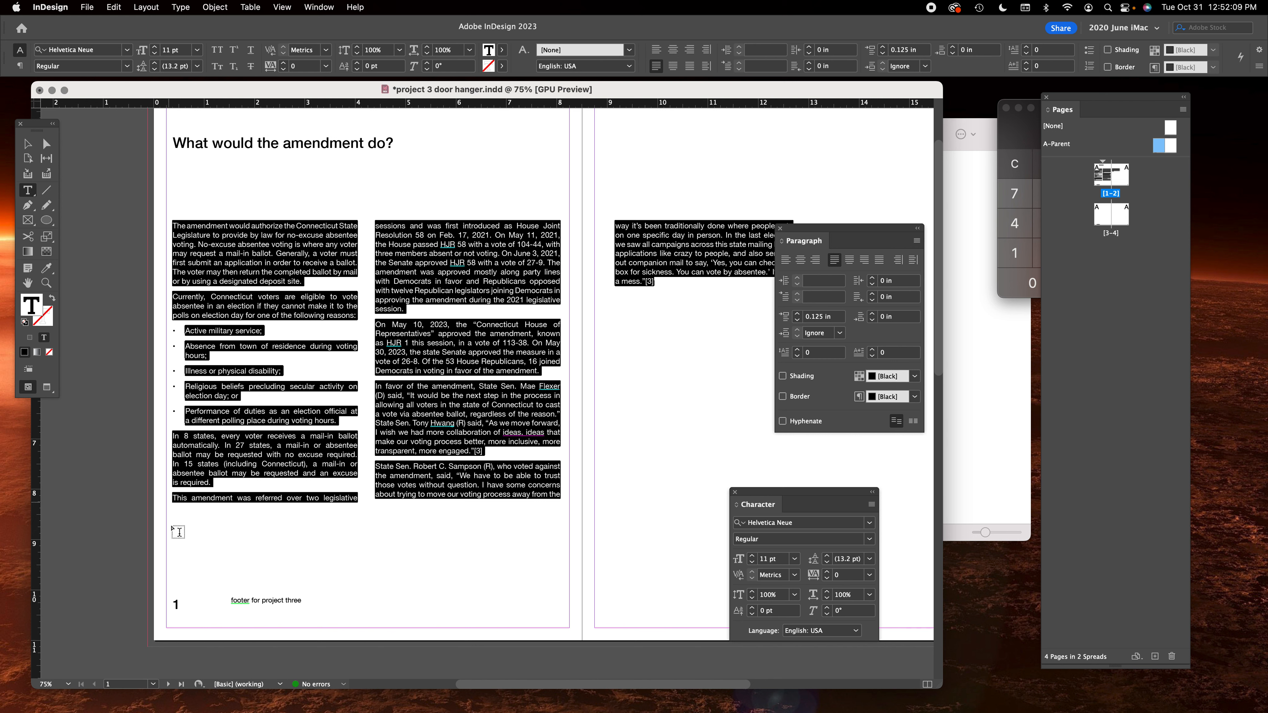
click(465, 424)
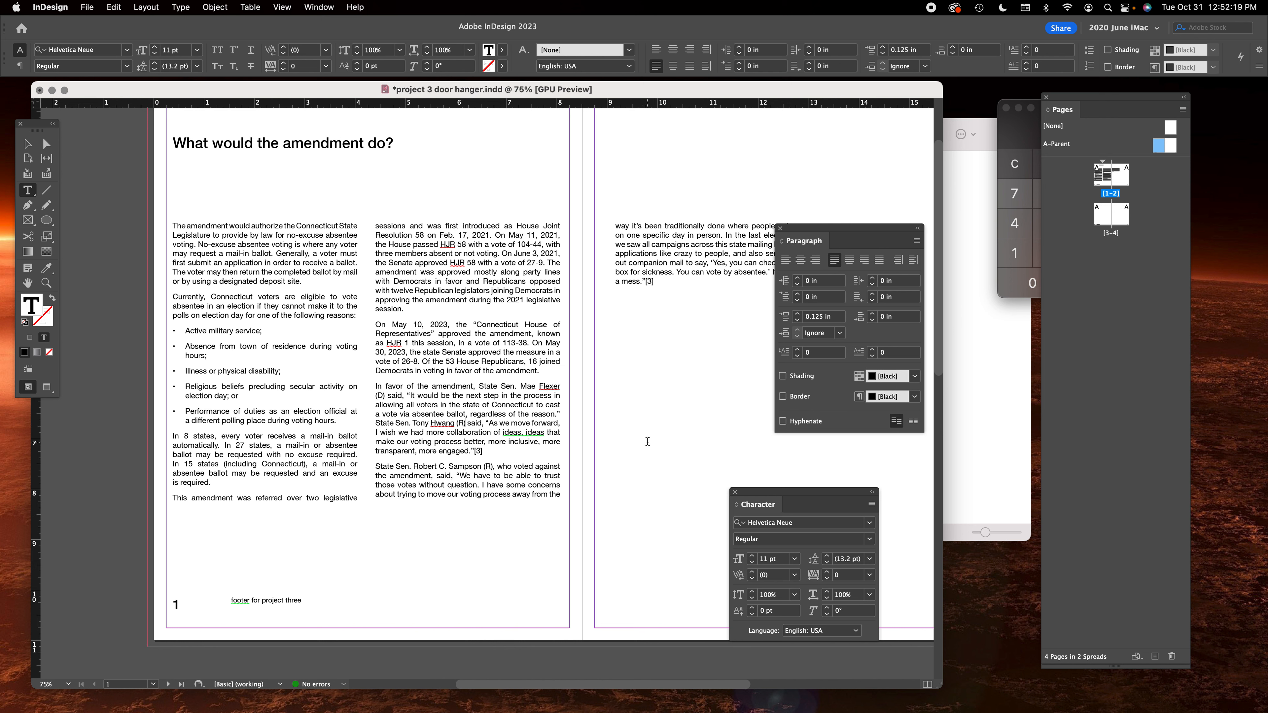
Left-align all the threaded body text across the three columns and clear the text selection.
key(super+a)
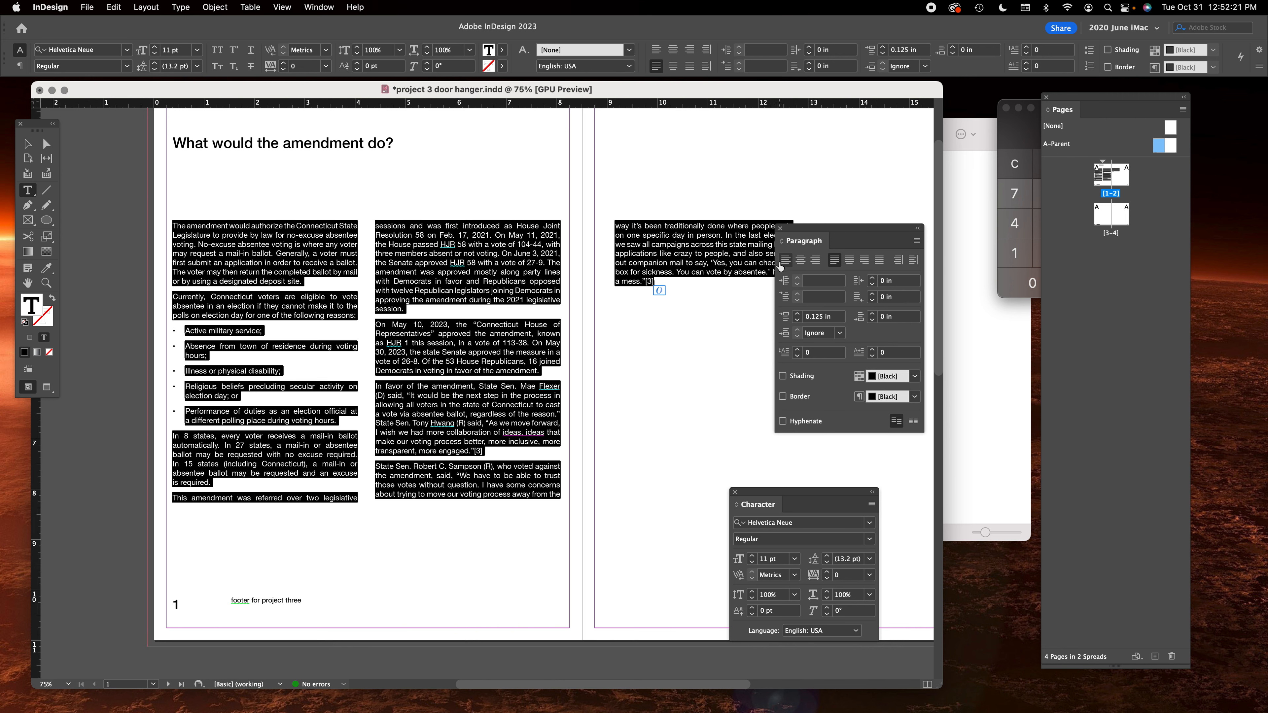
key(shift+super+l)
click(426, 234)
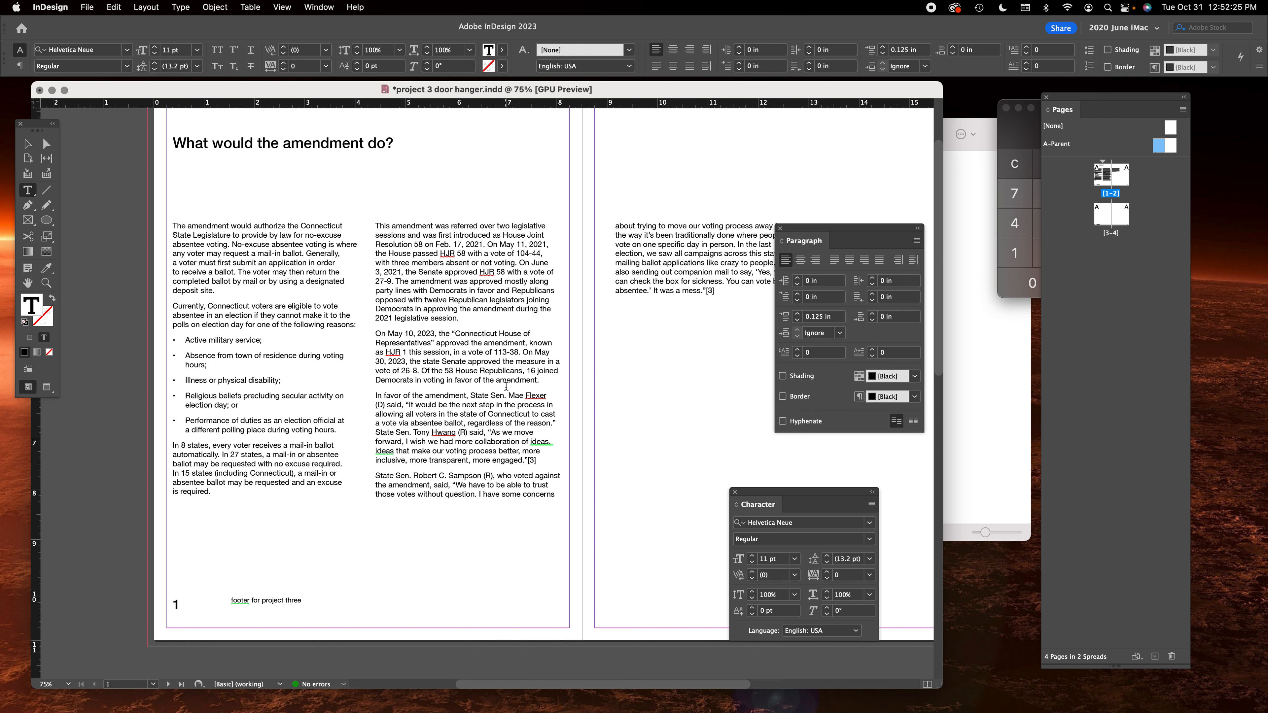
click(475, 394)
Lower the top edges of the second and third column text frames together to about the first column's second paragraph, keeping their bottoms in place.
click(27, 144)
click(188, 202)
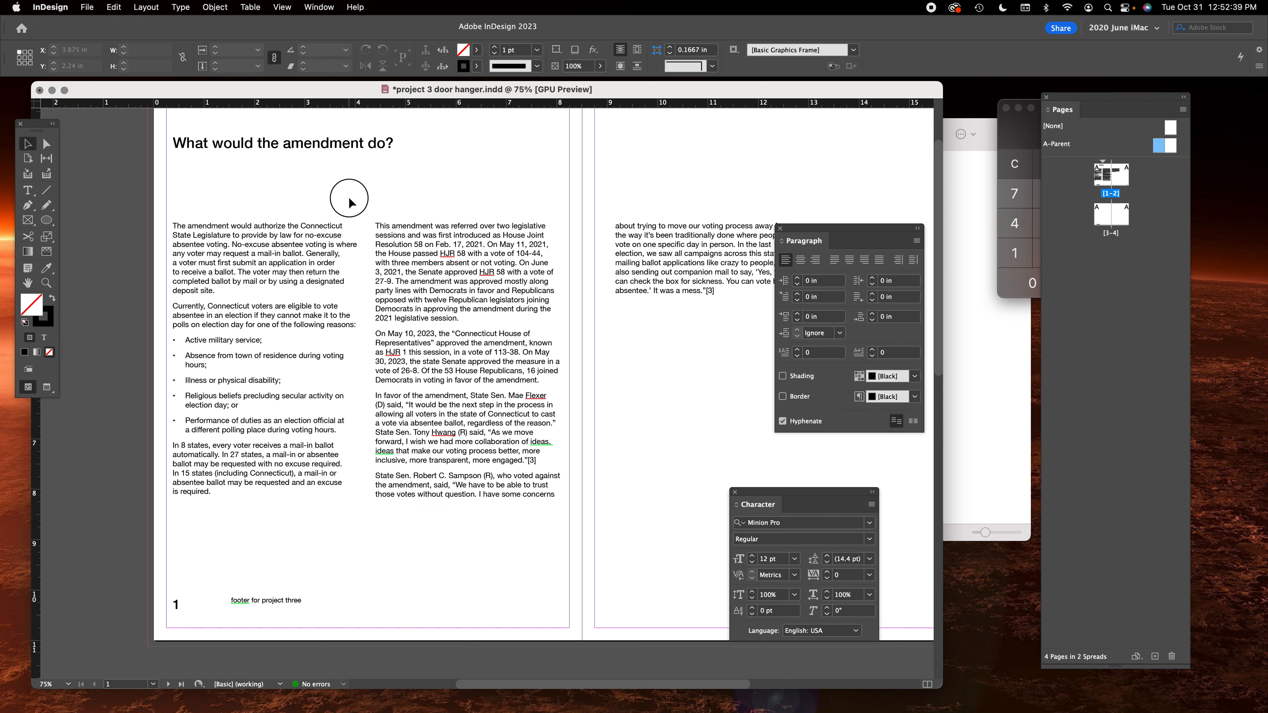
click(456, 313)
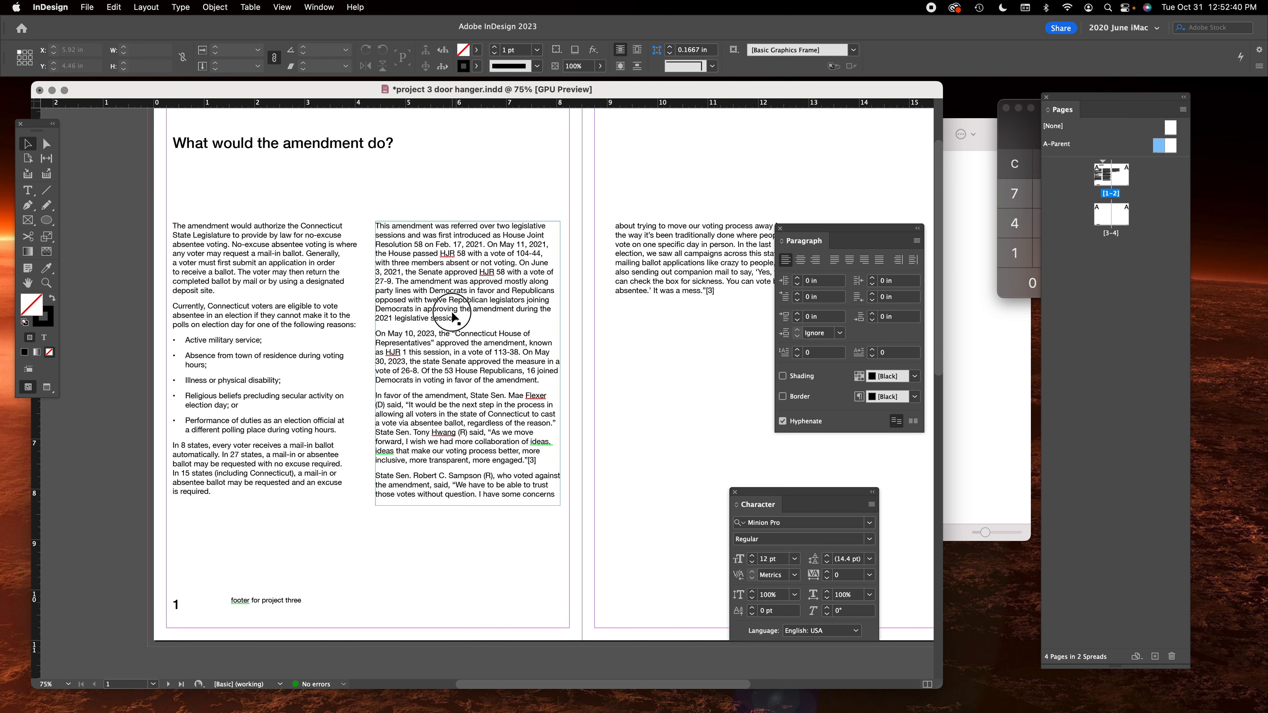
shift+click(729, 276)
drag(586, 223, 587, 317)
click(145, 256)
click(246, 363)
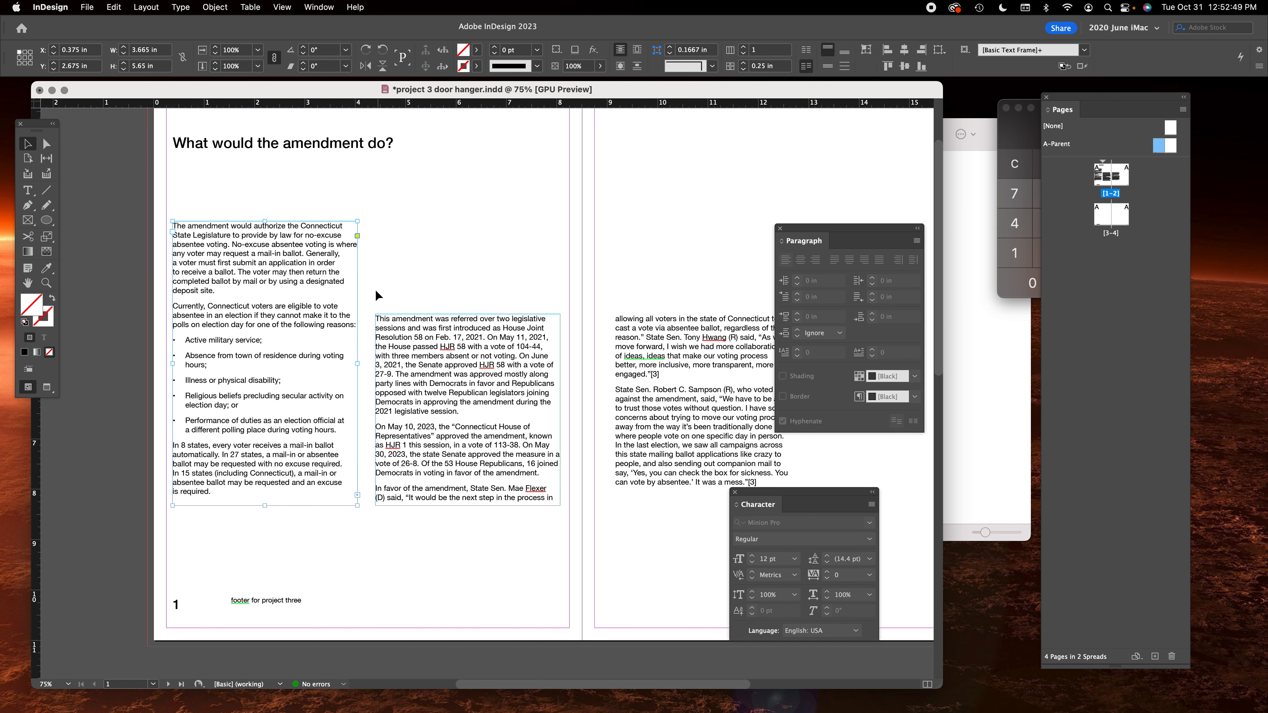
click(435, 260)
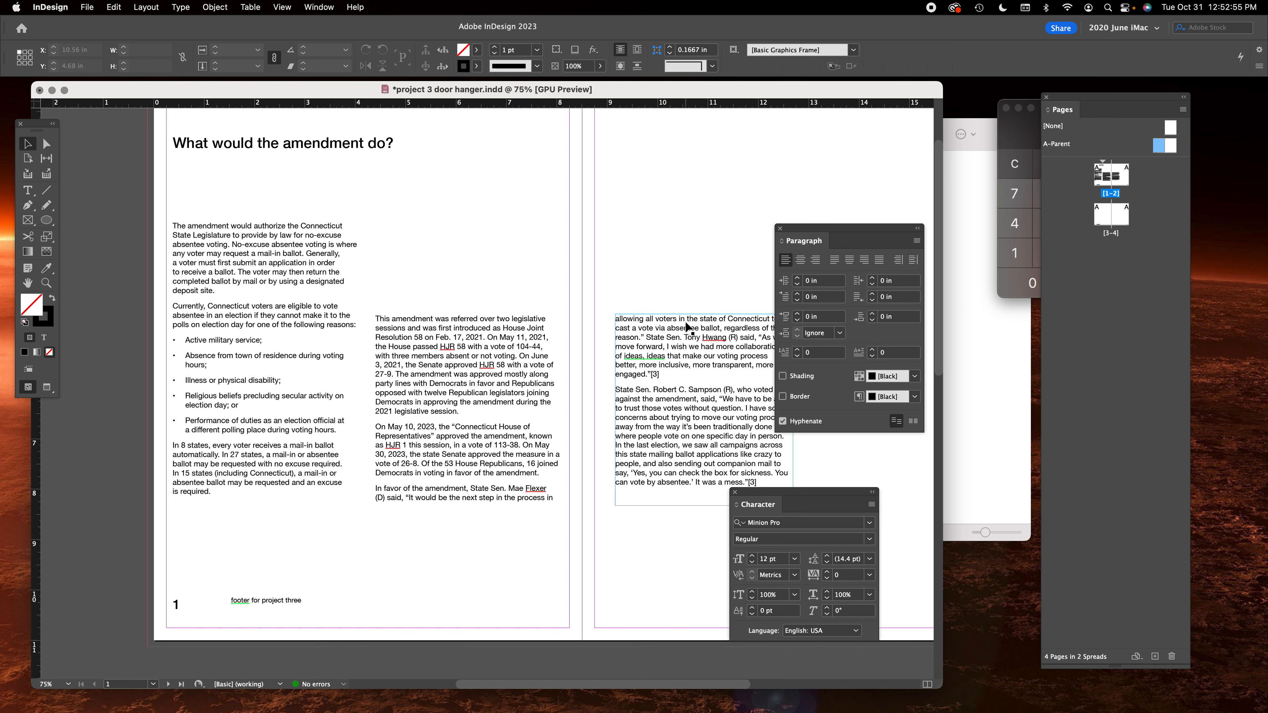
click(242, 409)
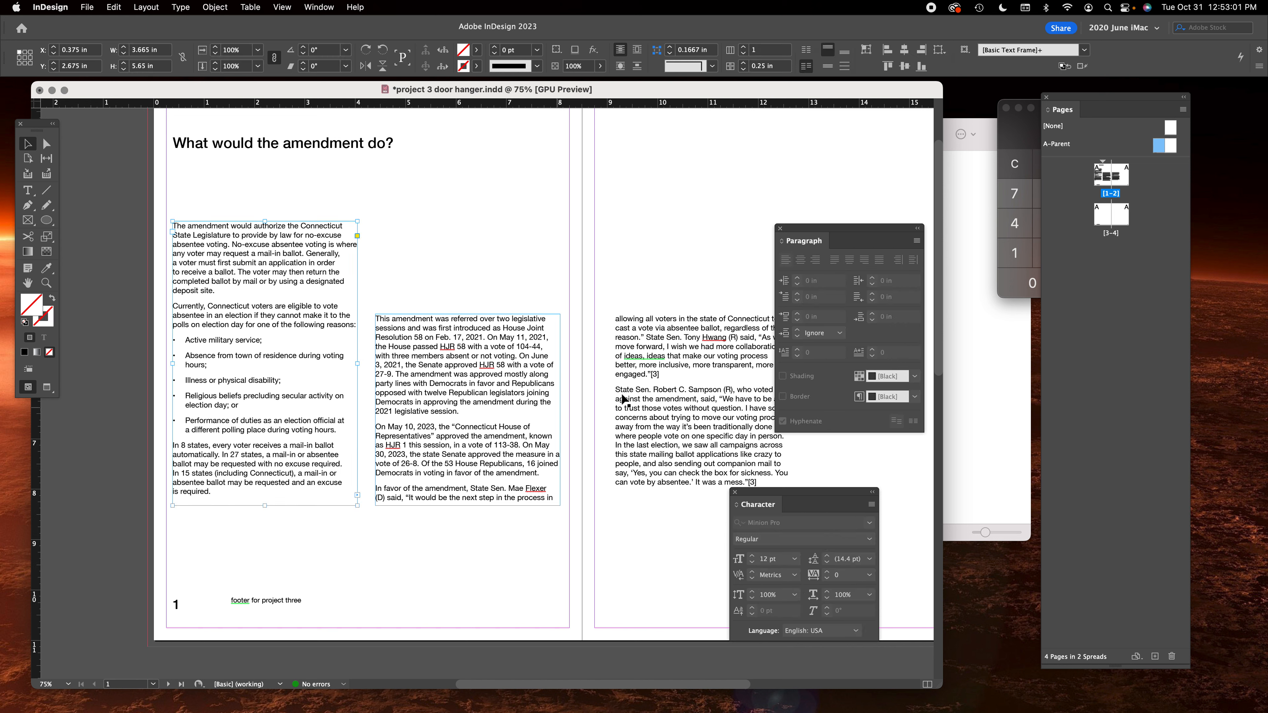
Select all the text in the linked columns and examine its character and paragraph settings.
click(497, 406)
double_click(496, 406)
key(super+a)
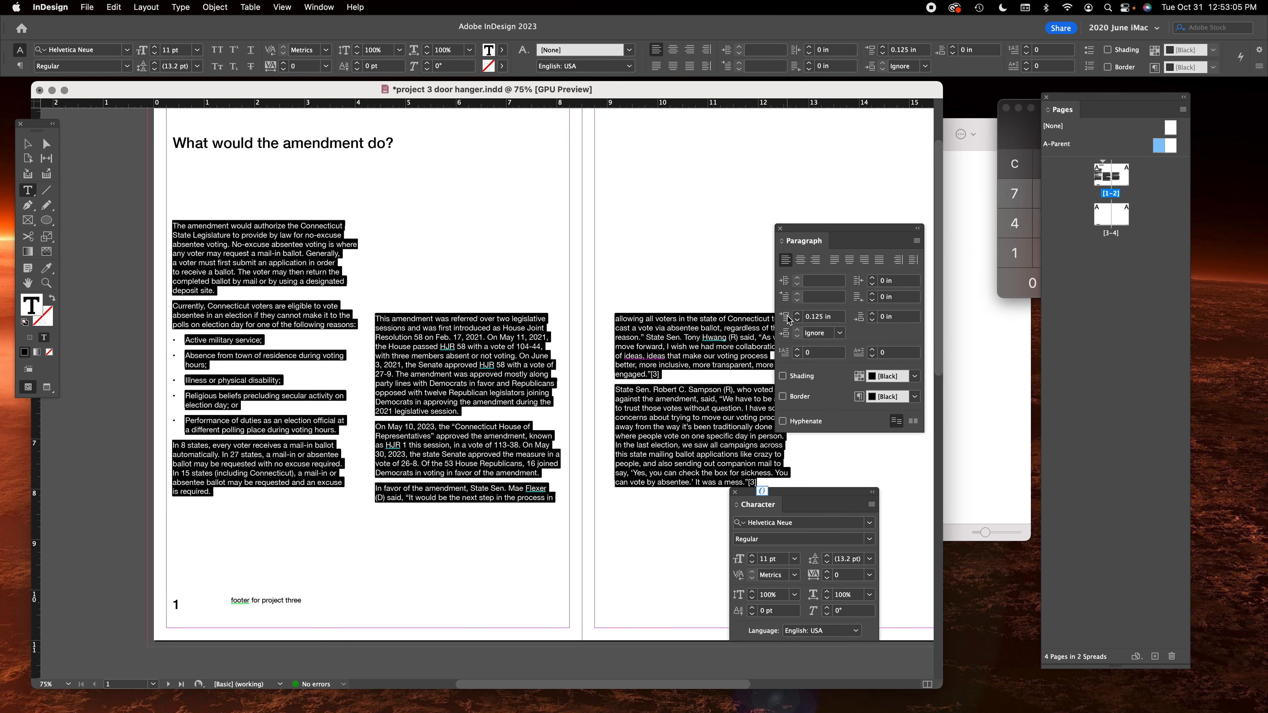
click(254, 326)
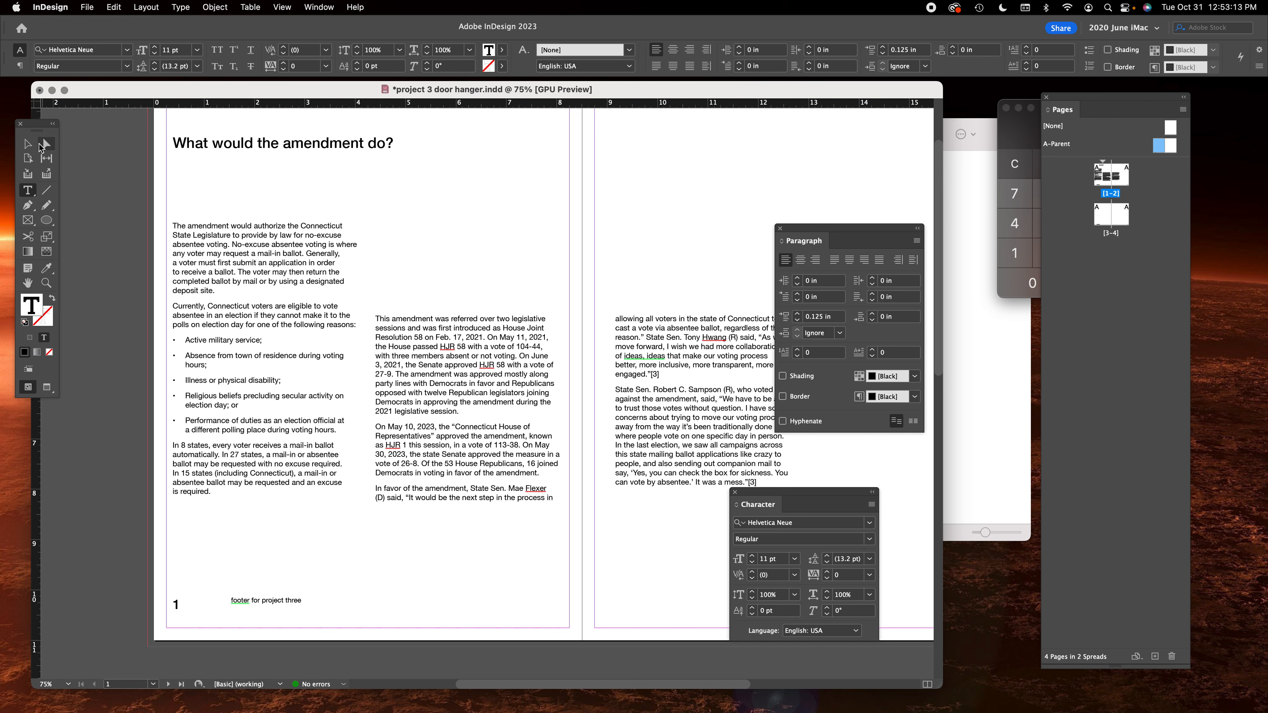
Set the vertical justification of the first column's text frame to Bottom in Text Frame Options.
click(27, 144)
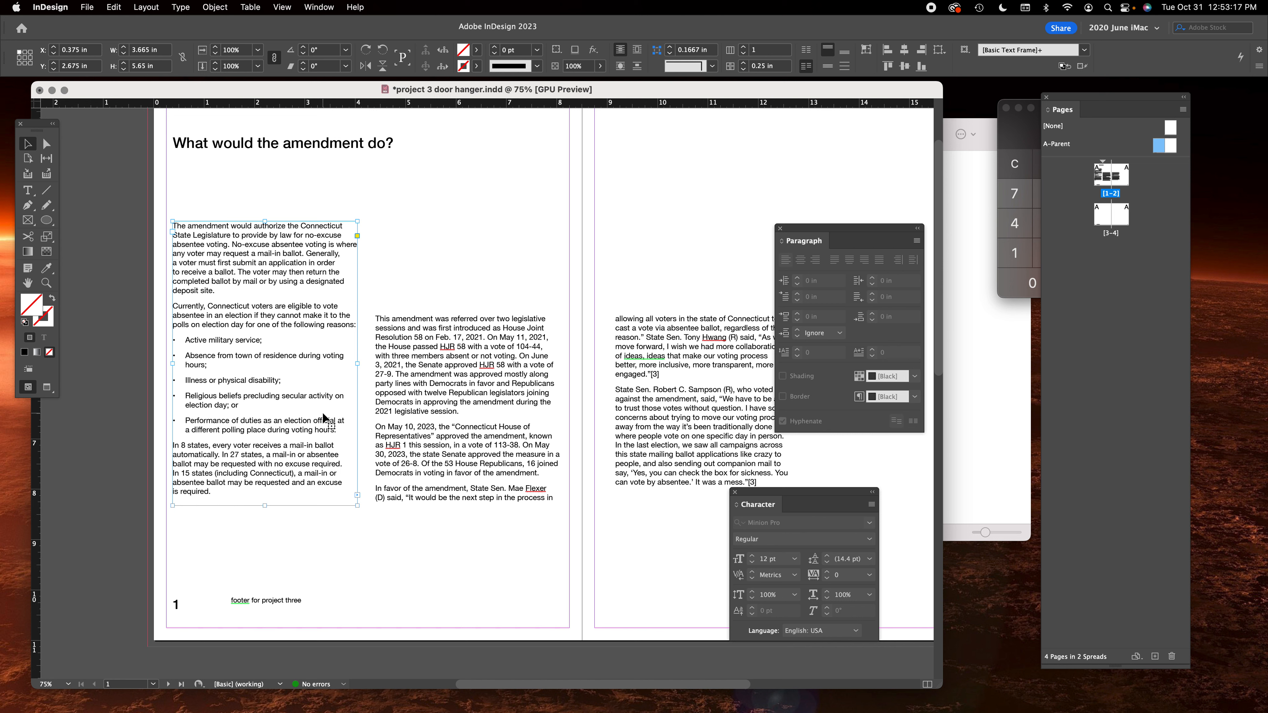
key(super+b)
drag(880, 210, 638, 80)
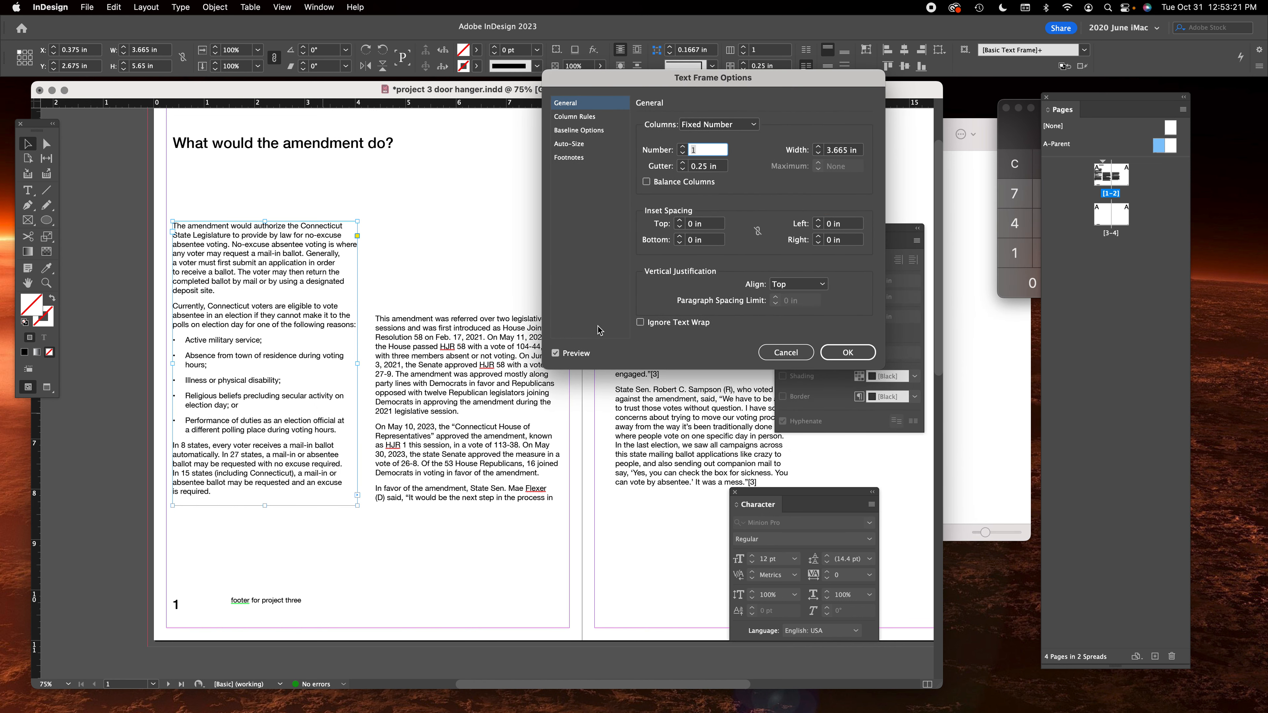
drag(728, 82, 779, 120)
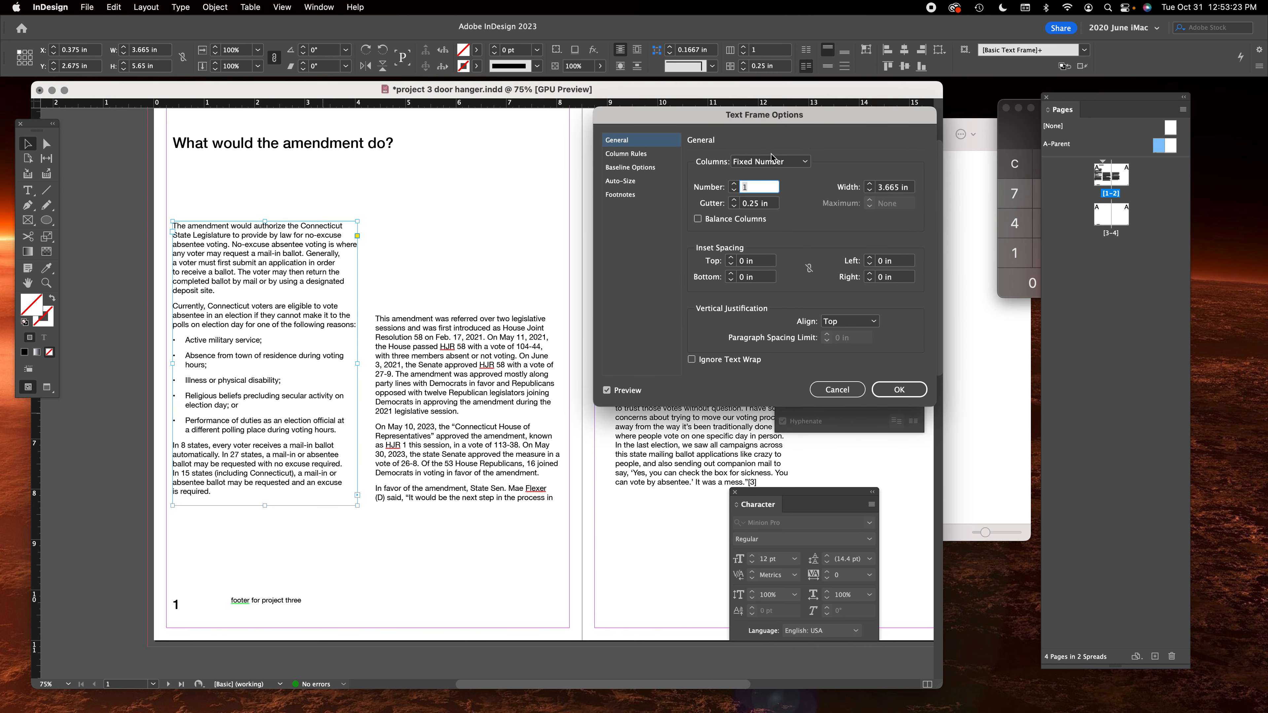
click(868, 323)
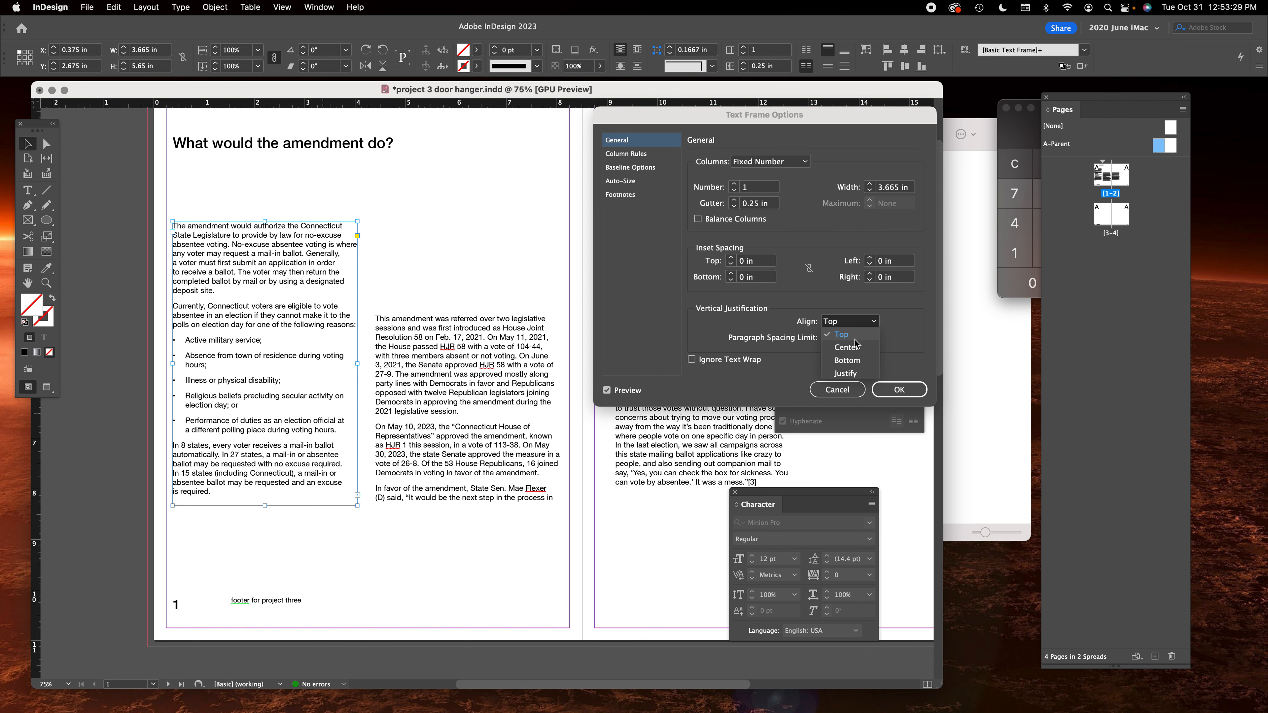
click(848, 361)
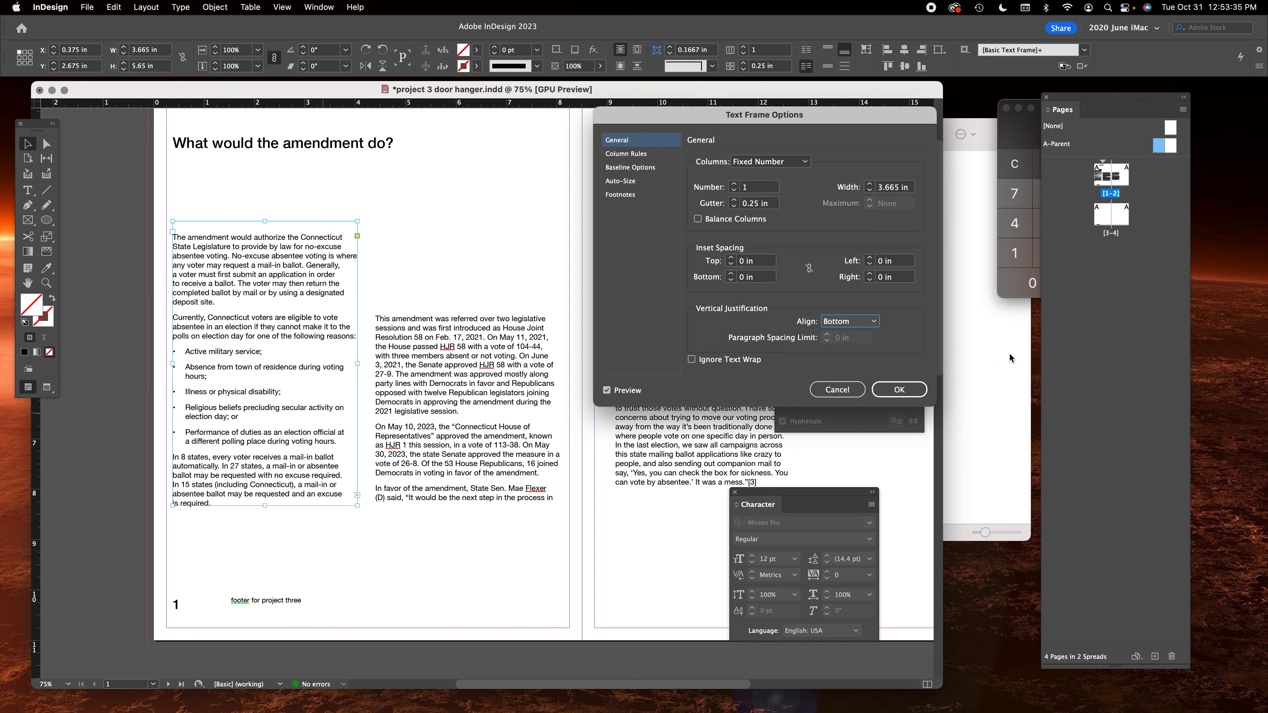
click(899, 389)
Set the vertical justification of the second column's text frame to Bottom.
click(394, 450)
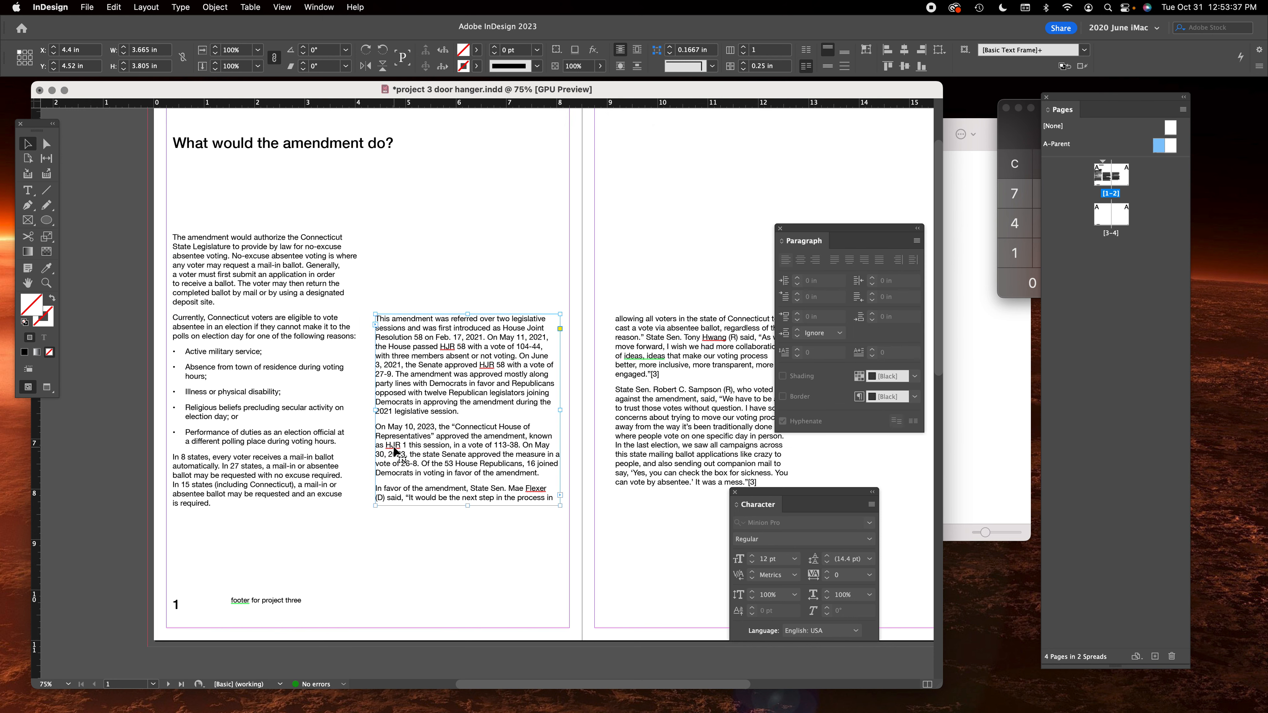
key(super+b)
click(850, 322)
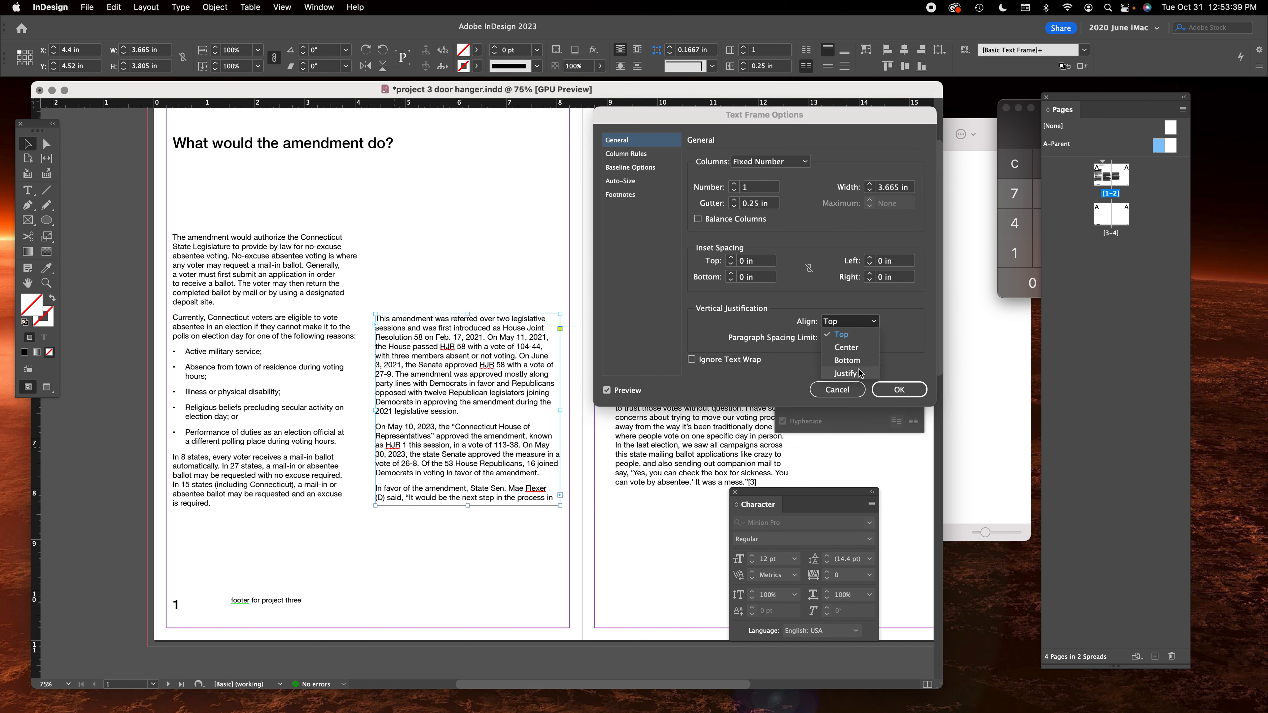
click(849, 360)
click(903, 389)
click(525, 589)
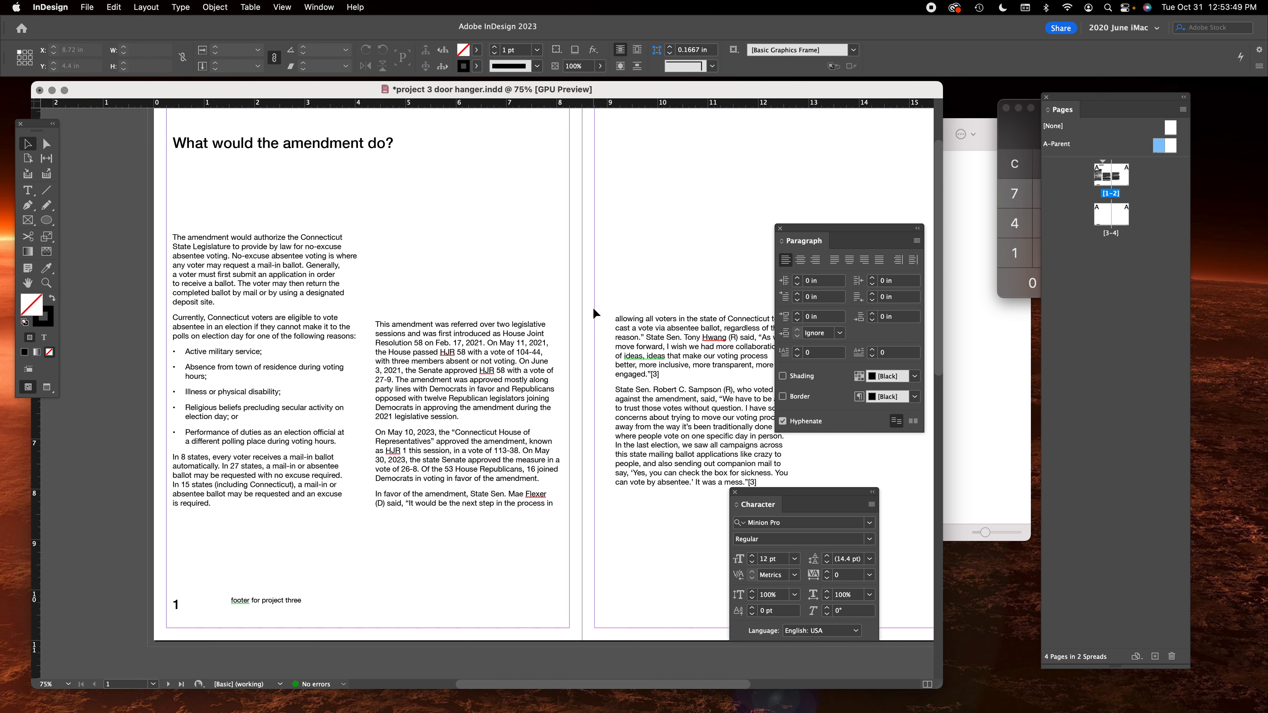
Select all three body text frames across the spread and set their vertical justification to Justify.
scroll(593, 307, right, 5)
scroll(593, 307, up, 2)
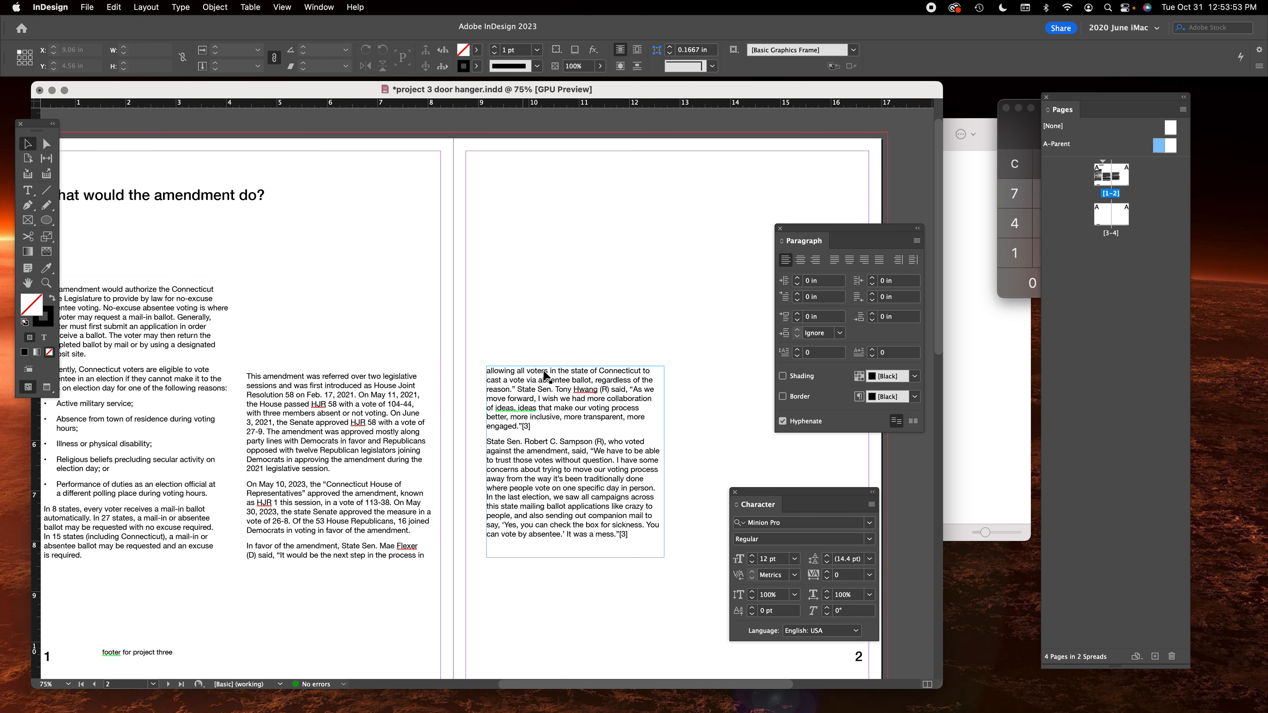
scroll(316, 342, left, 7)
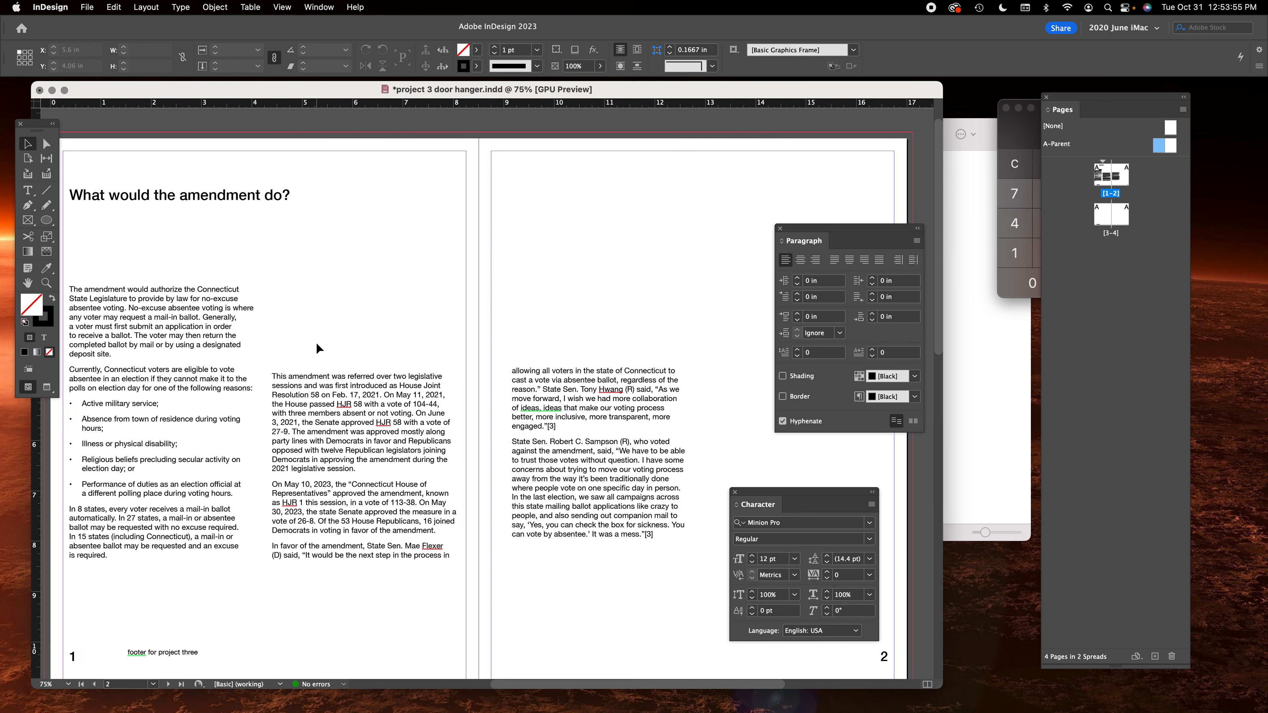
click(257, 352)
shift+click(515, 426)
shift+click(660, 419)
key(super+b)
click(882, 323)
click(860, 376)
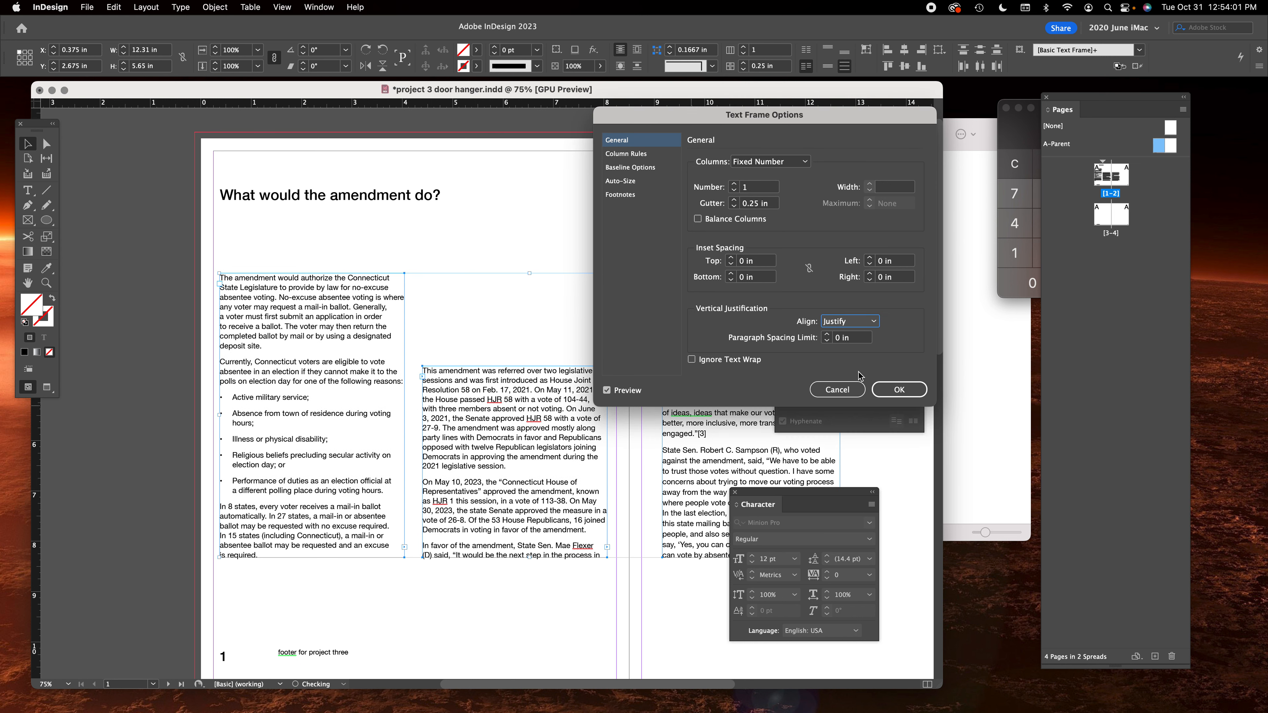
click(900, 389)
click(655, 378)
click(504, 378)
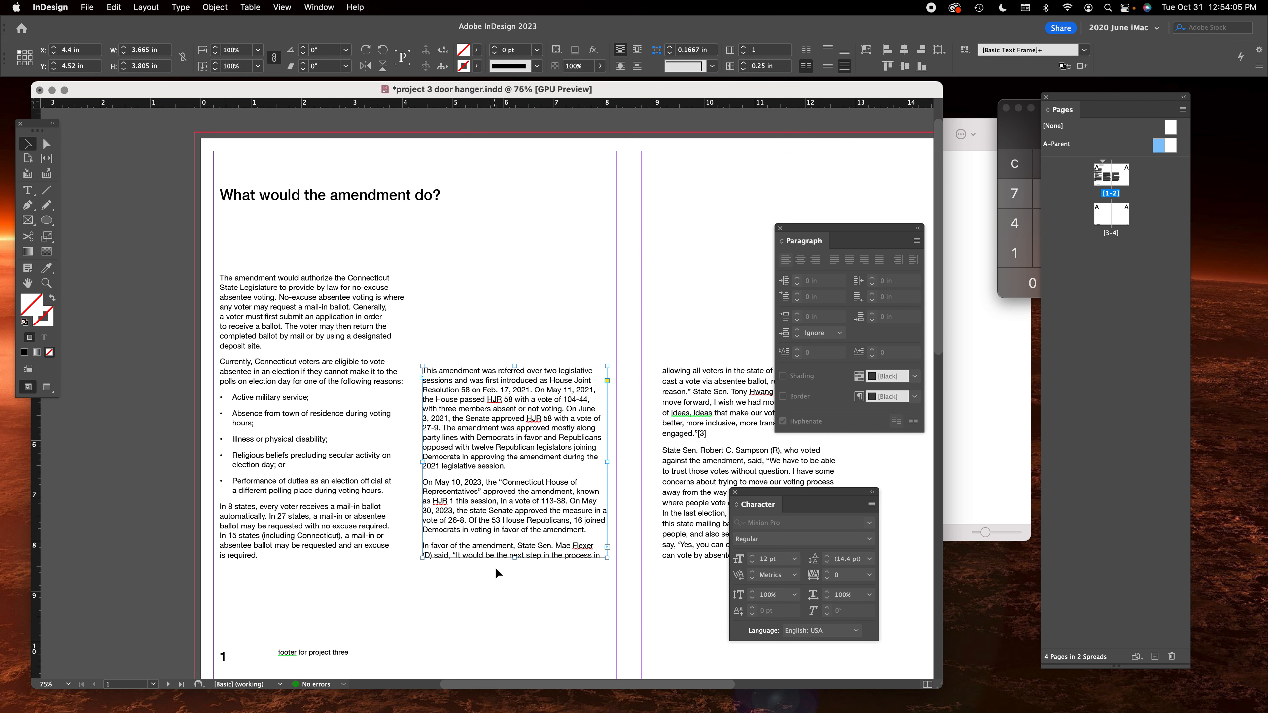
click(247, 556)
click(542, 550)
click(618, 312)
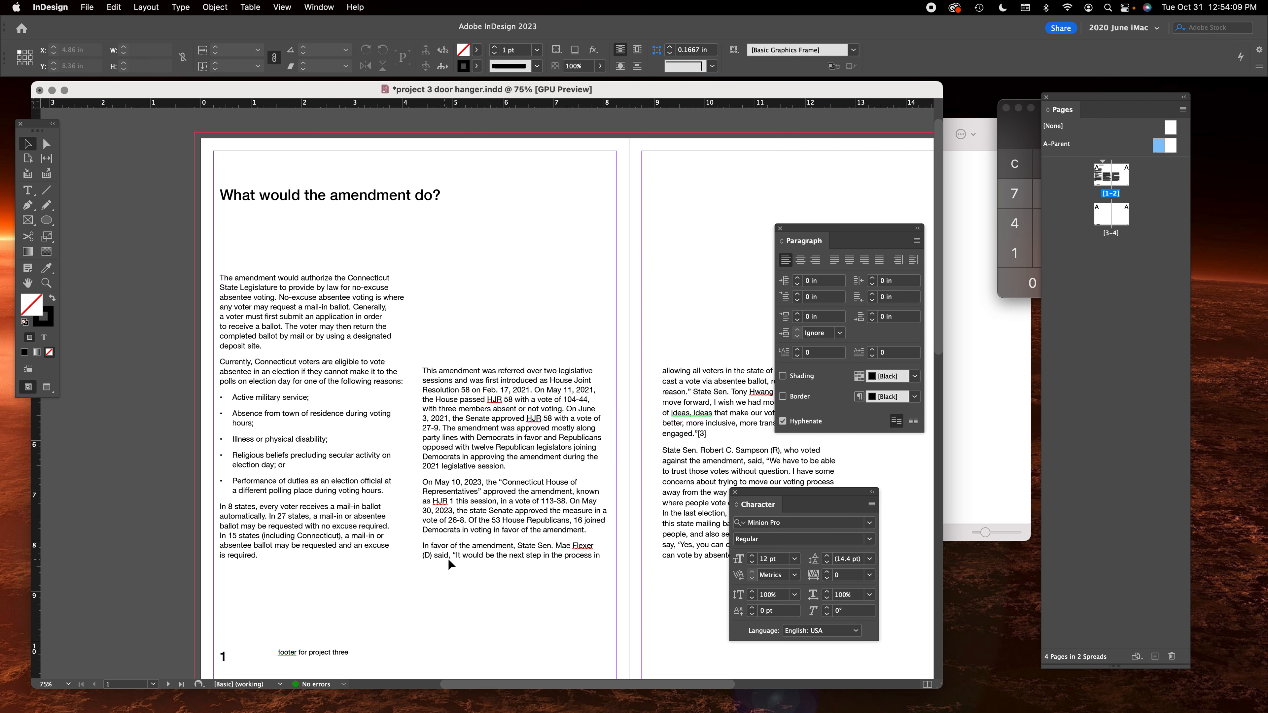
Set the vertical justification of the third column's text frame on page 2 back to Top.
click(669, 557)
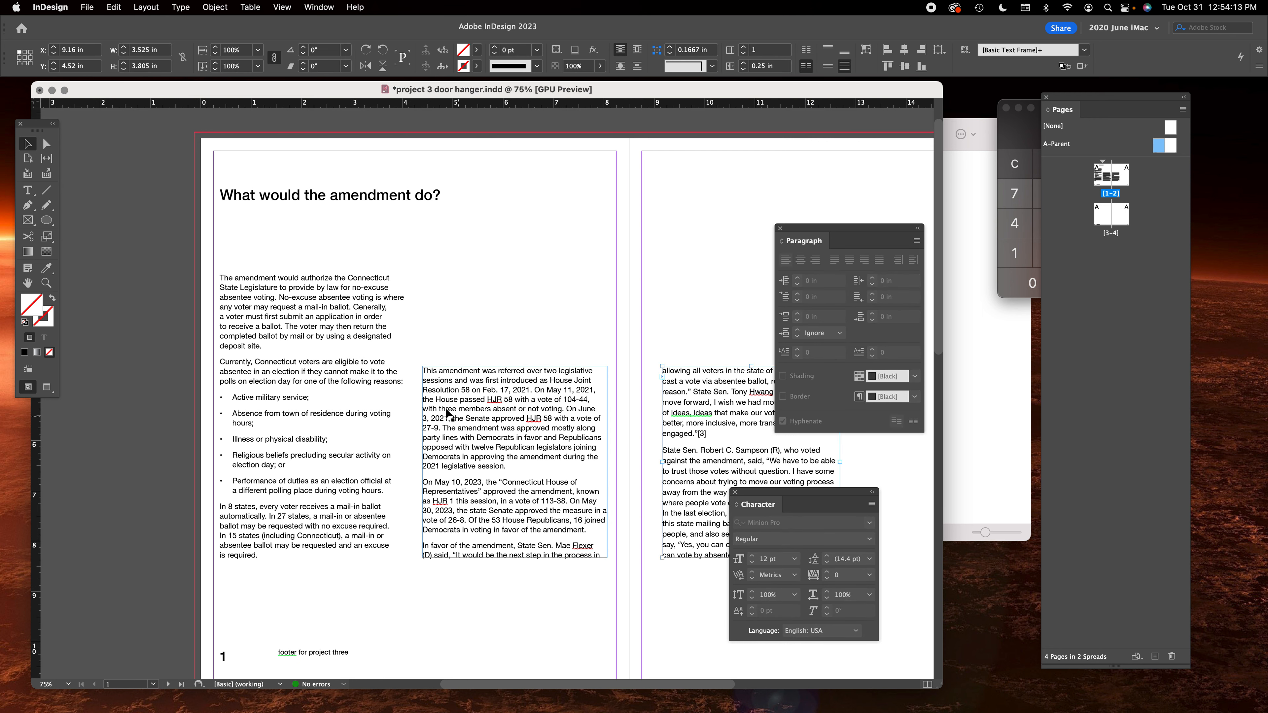
scroll(618, 443, right, 5)
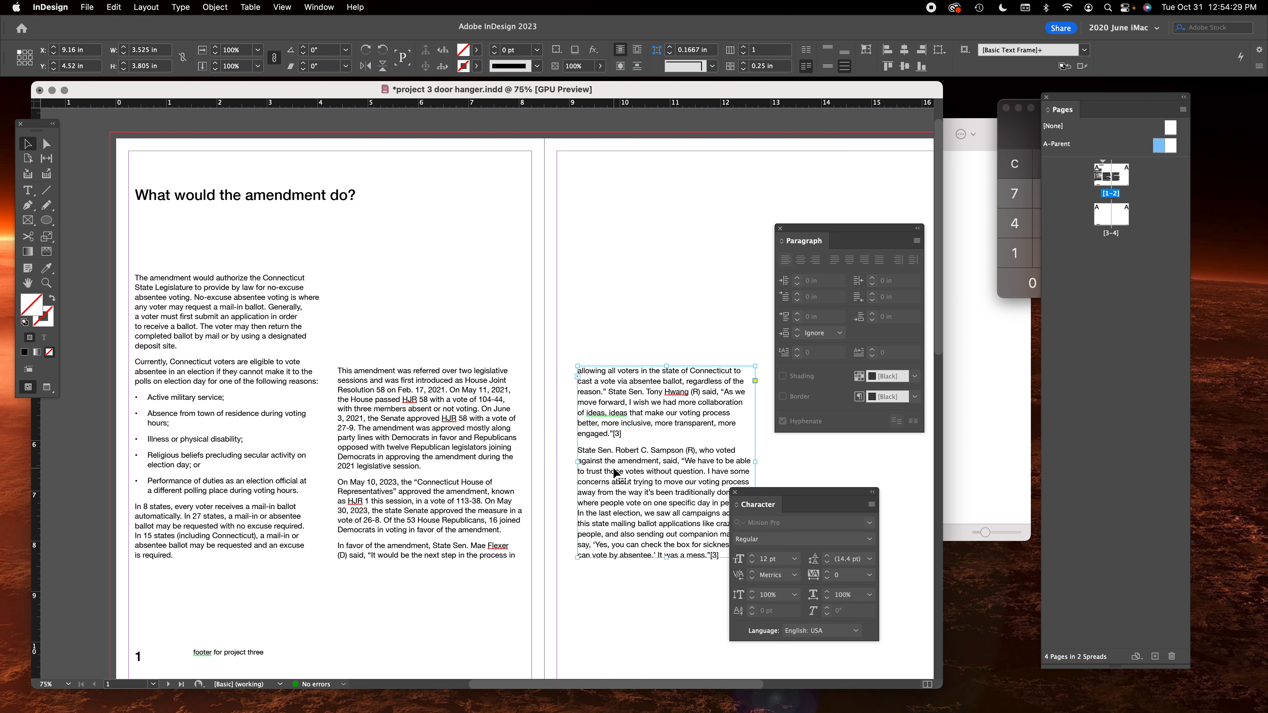
key(super+b)
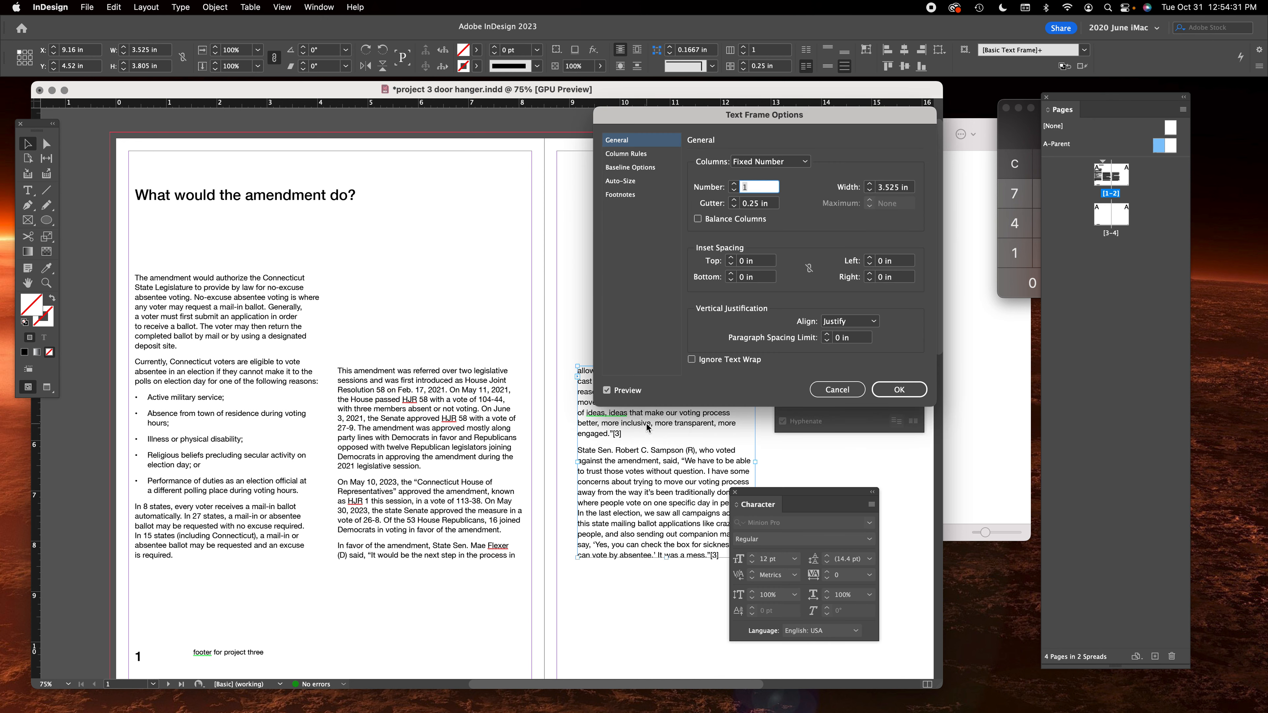
click(851, 322)
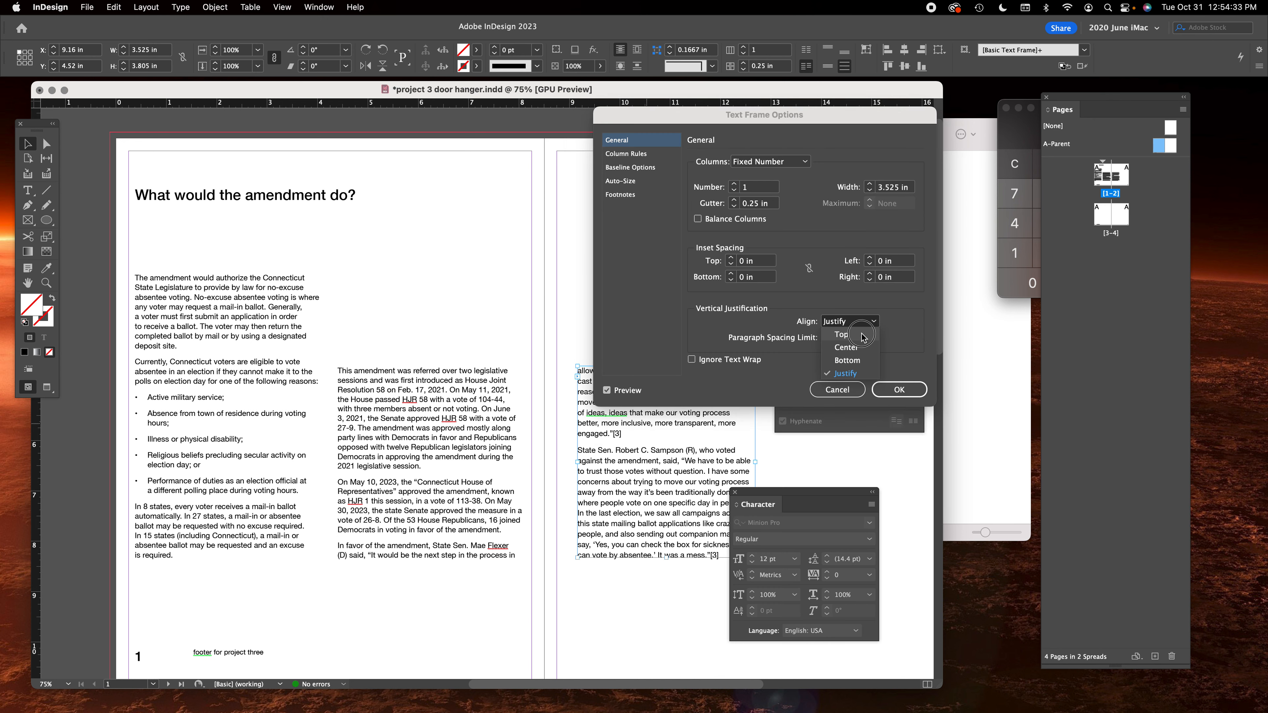
click(839, 332)
click(898, 389)
click(549, 425)
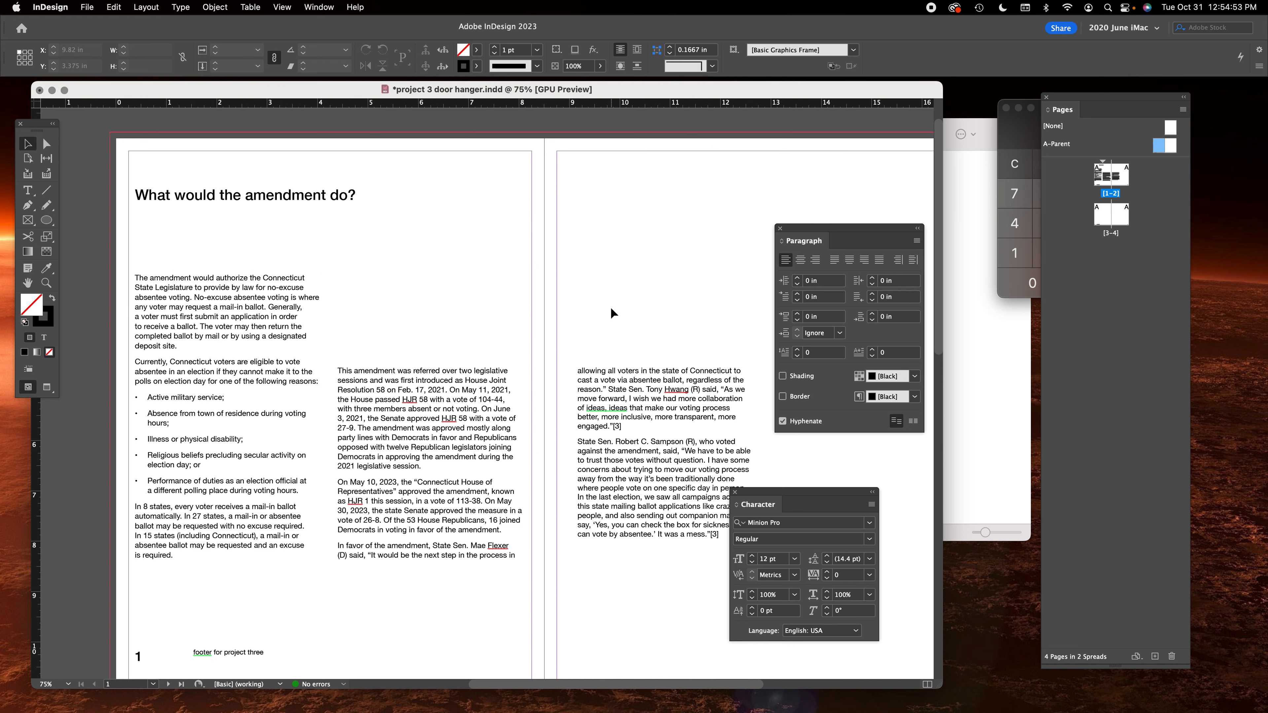
Switch to the project 03 folder in Finder and open group of apples.tif in Photoshop, placing its window clear of the screen corner.
click(987, 599)
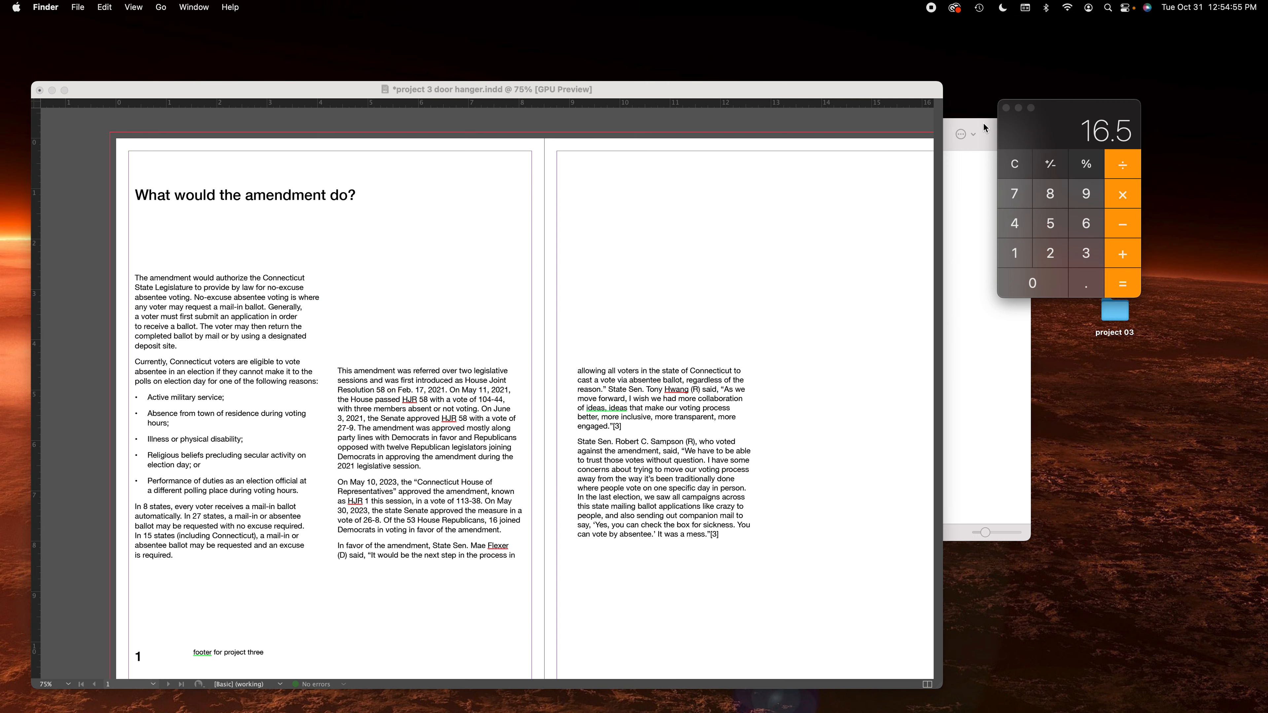
click(986, 128)
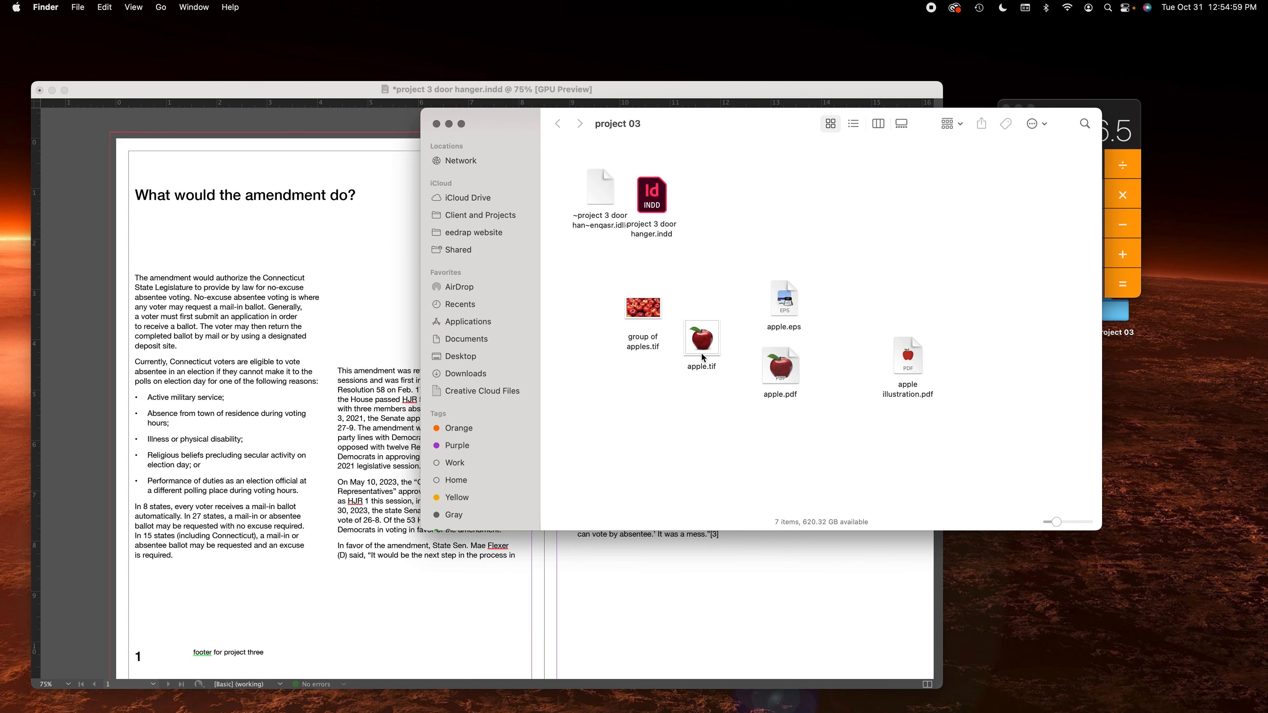
click(649, 308)
right_click(658, 311)
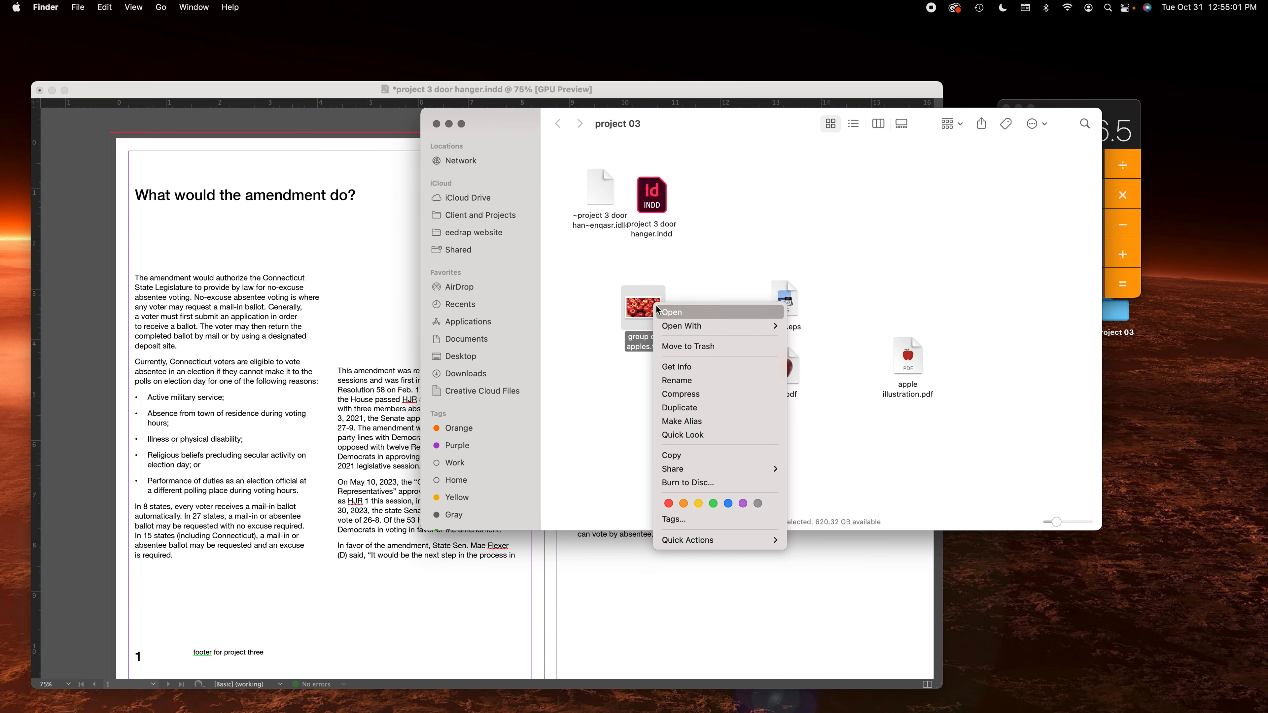
mouse_move(688, 328)
click(877, 417)
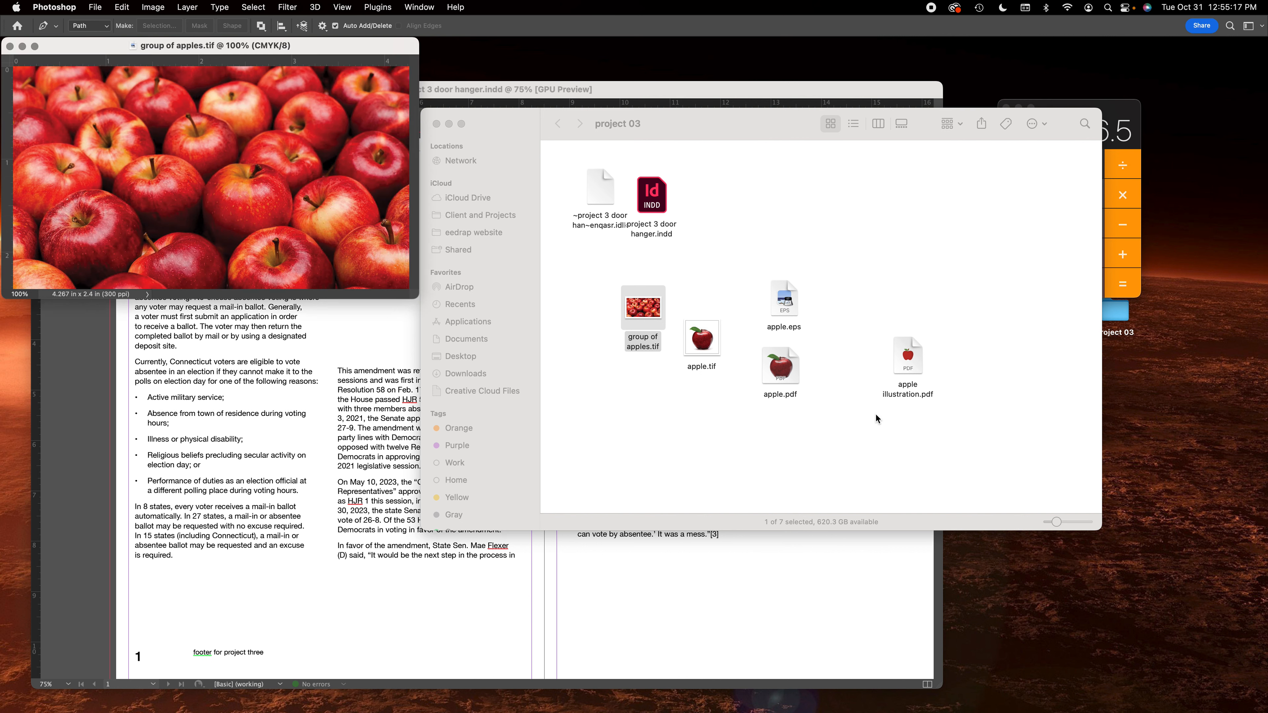
drag(292, 52, 552, 209)
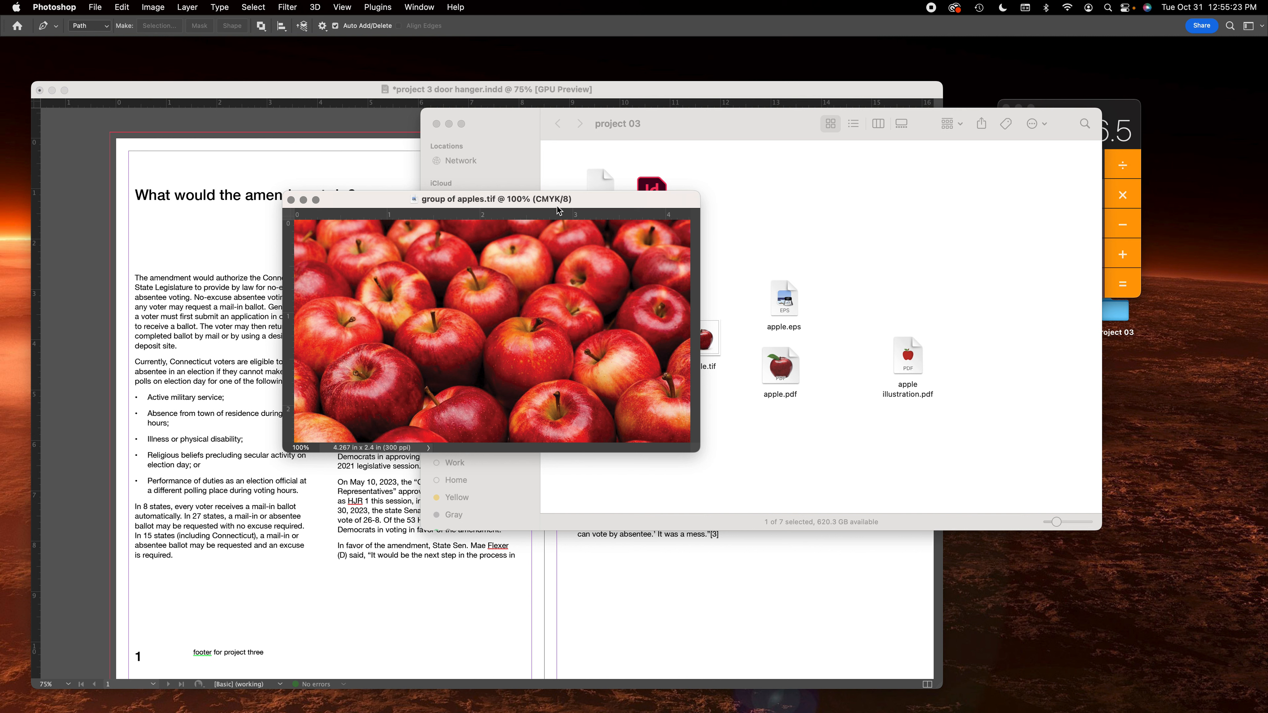
Check the apples photo's color mode and try an Image Size resolution of 72 pixels/inch without resampling.
click(155, 4)
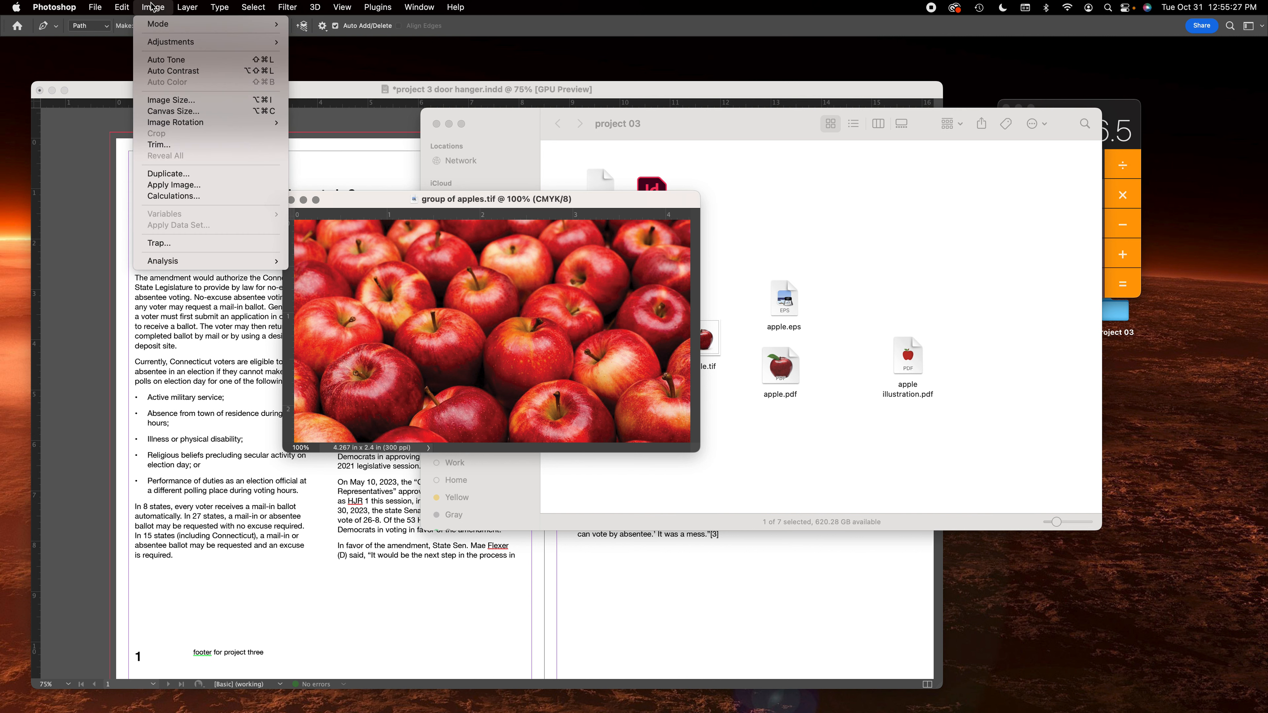
mouse_move(156, 26)
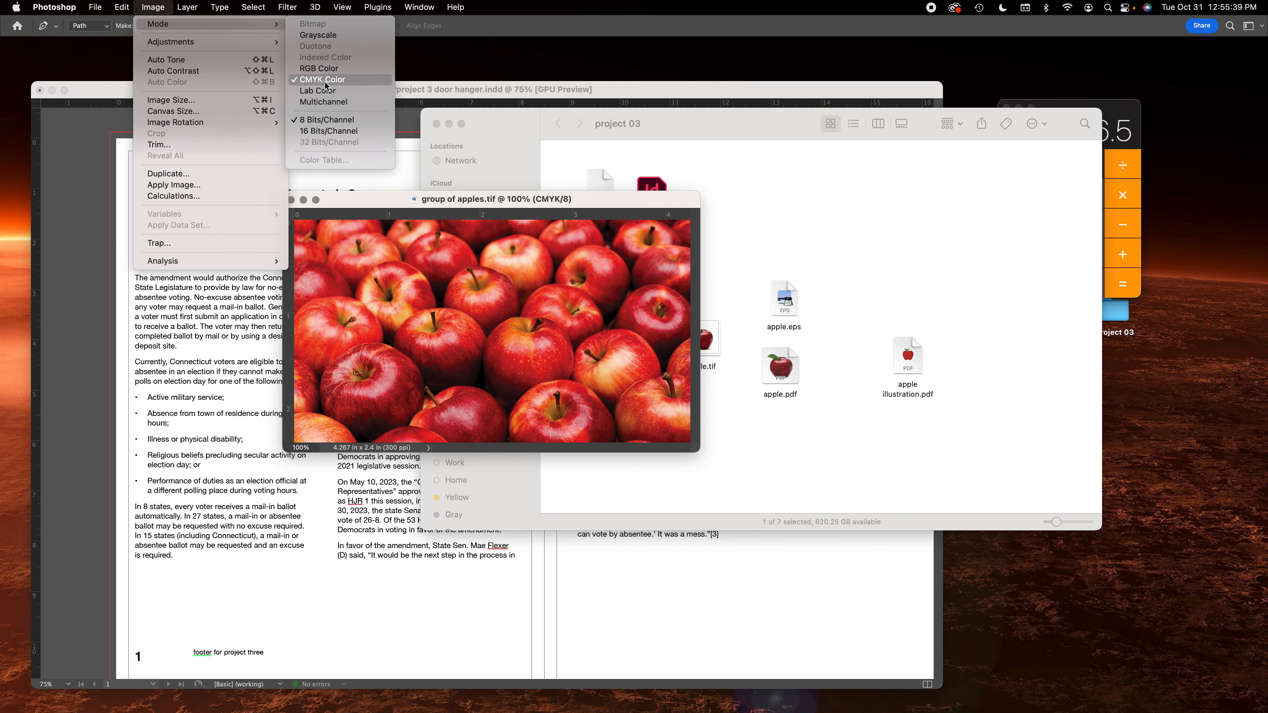
click(197, 102)
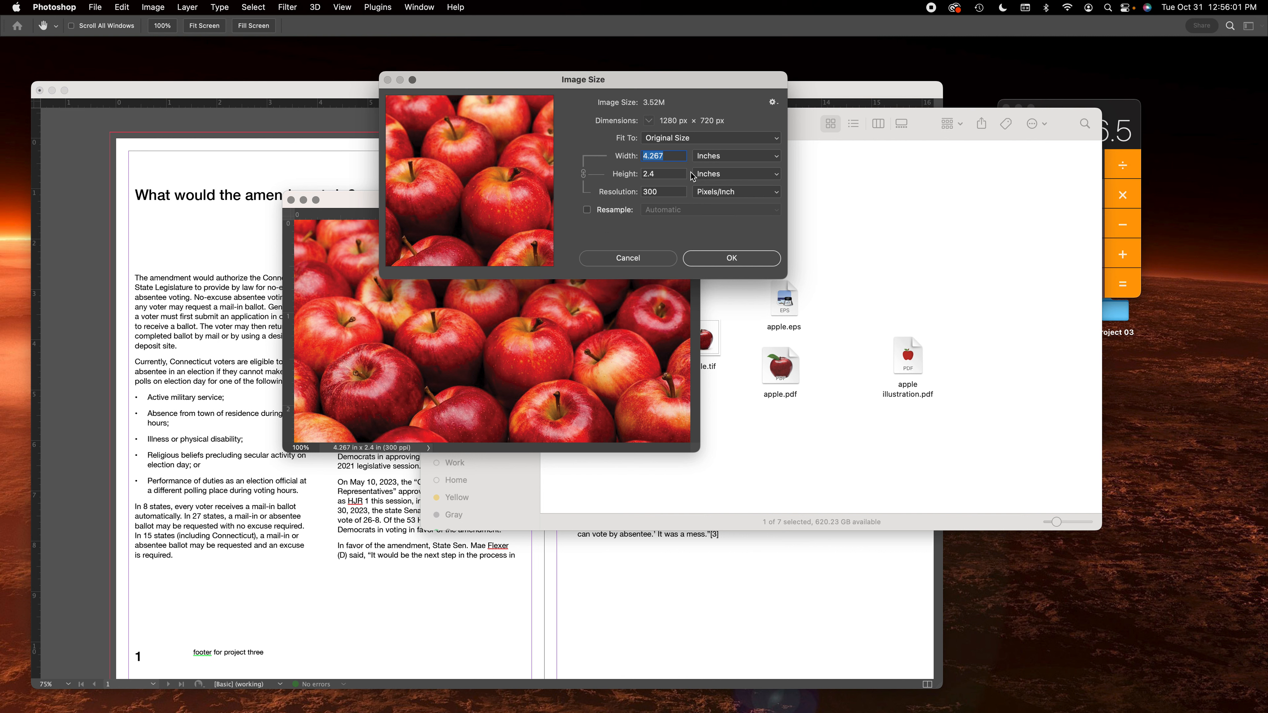
click(654, 193)
text(72)
Enable Resample, try a resolution of 300 pixels/inch, and return the resolution to 72.
double_click(661, 193)
click(588, 210)
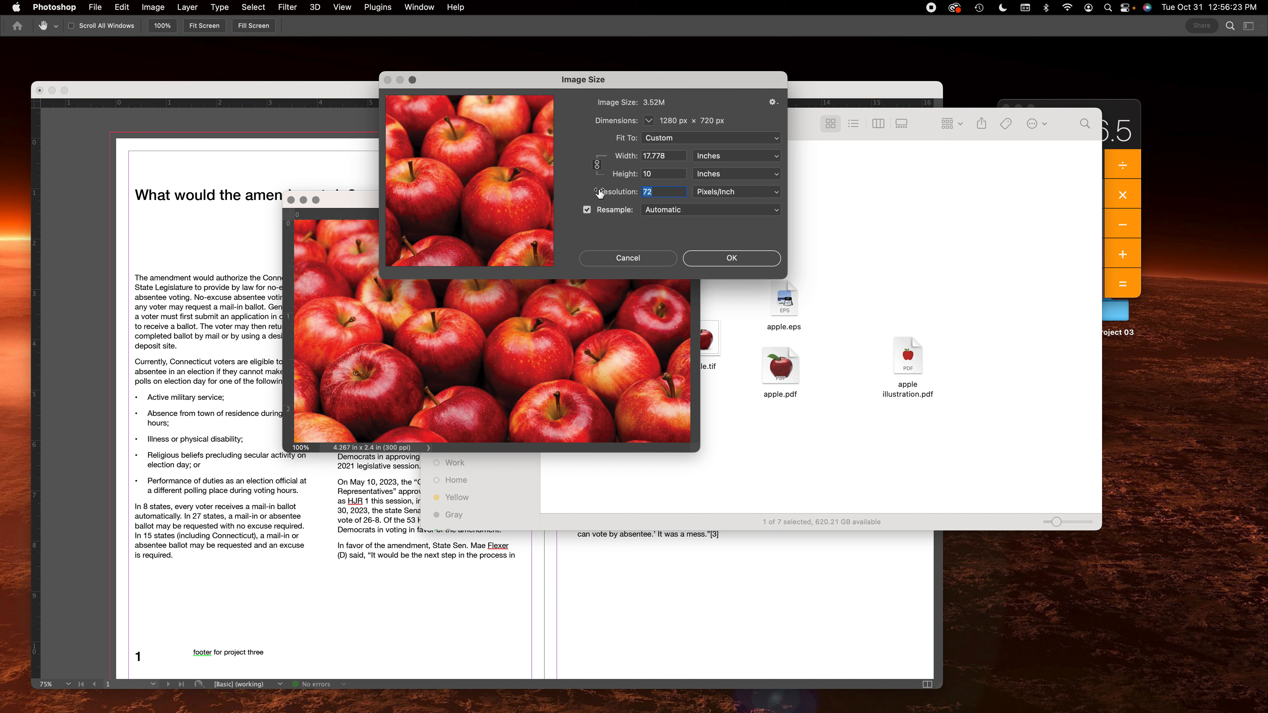
text(300)
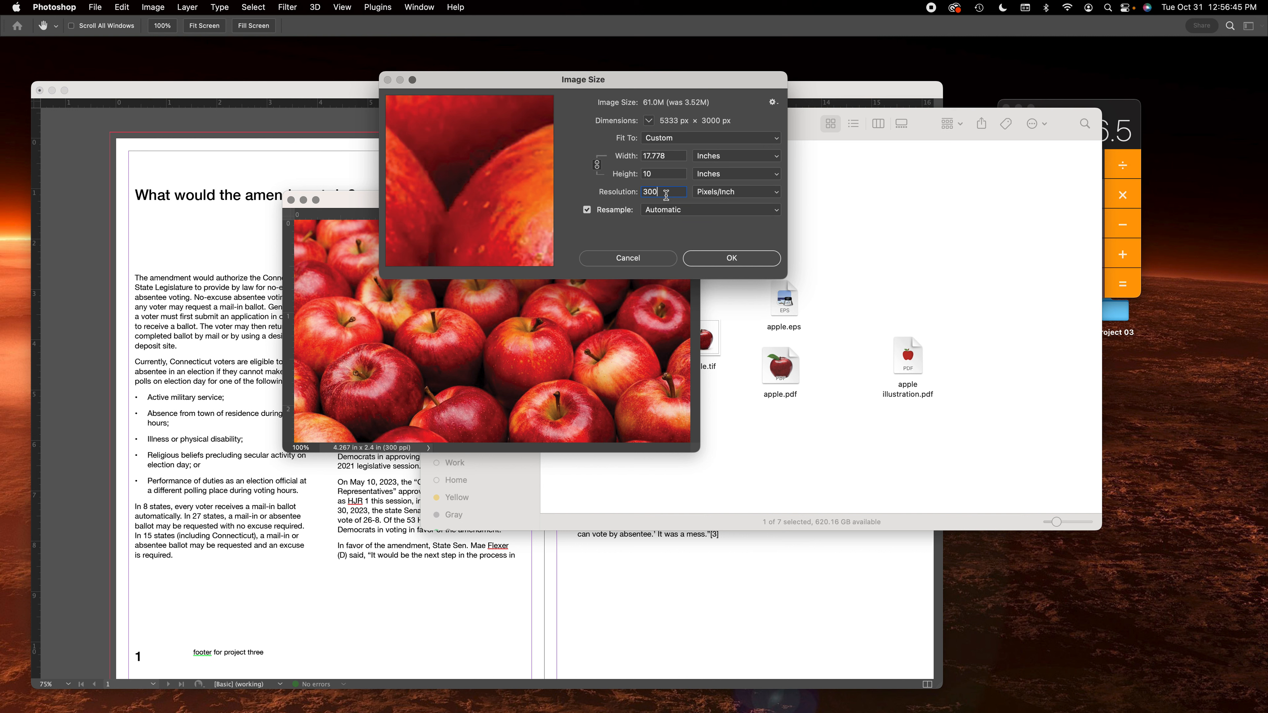
double_click(665, 192)
text(72)
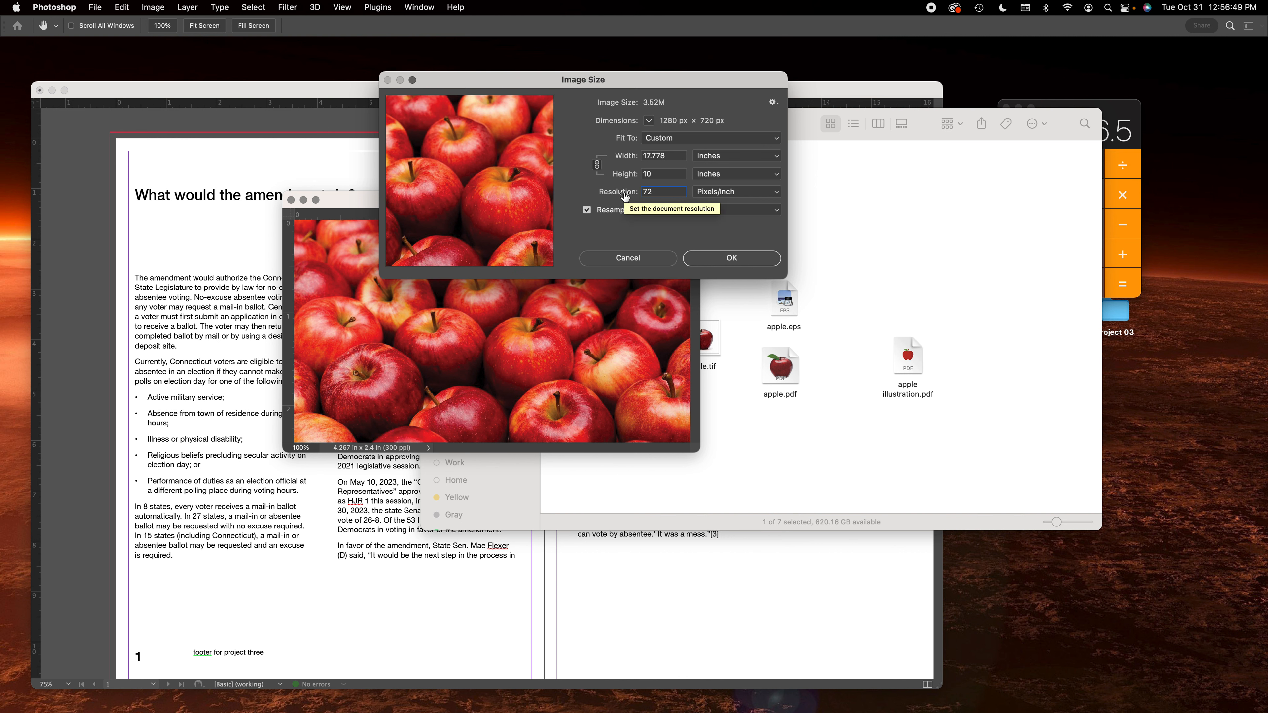
Turn Resample off, re-enter the resolution, and discard the Image Size changes.
click(588, 210)
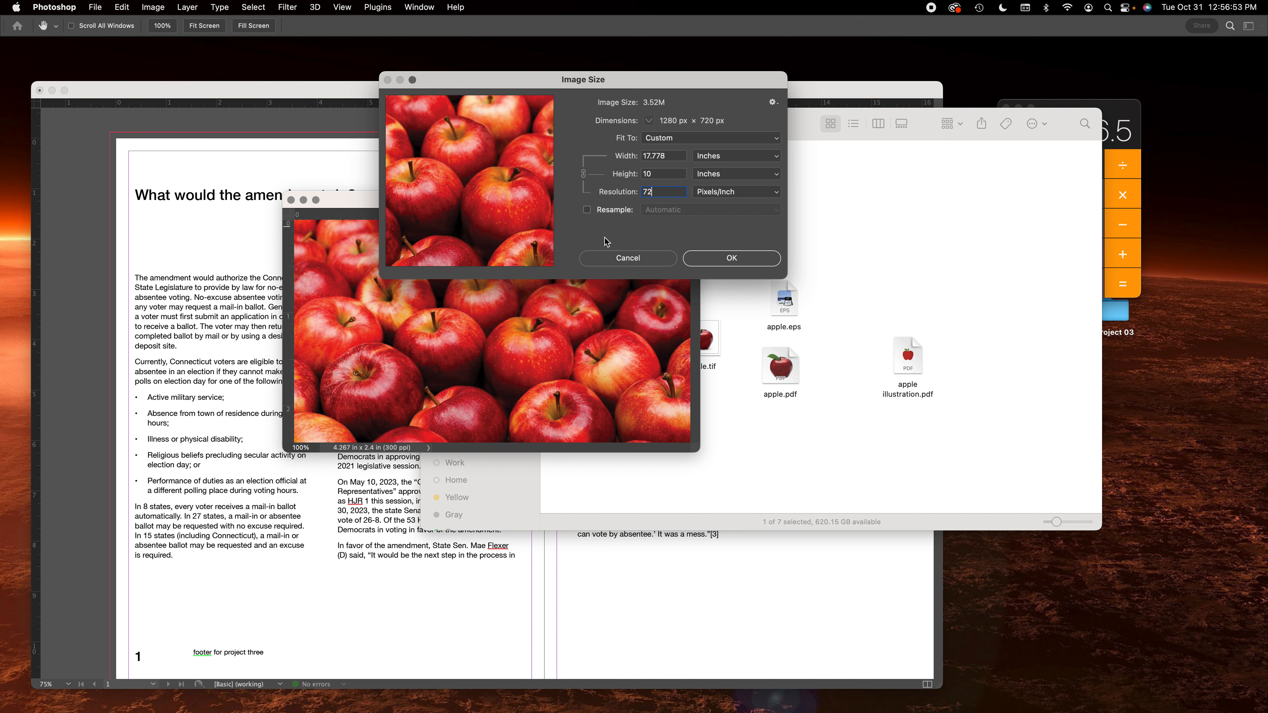
click(656, 190)
drag(657, 190, 599, 189)
text(30)
click(644, 249)
click(649, 259)
Close group of apples.tif, return to the project 03 folder in Finder, and place apple.pdf below the two TIF files.
drag(554, 204, 557, 146)
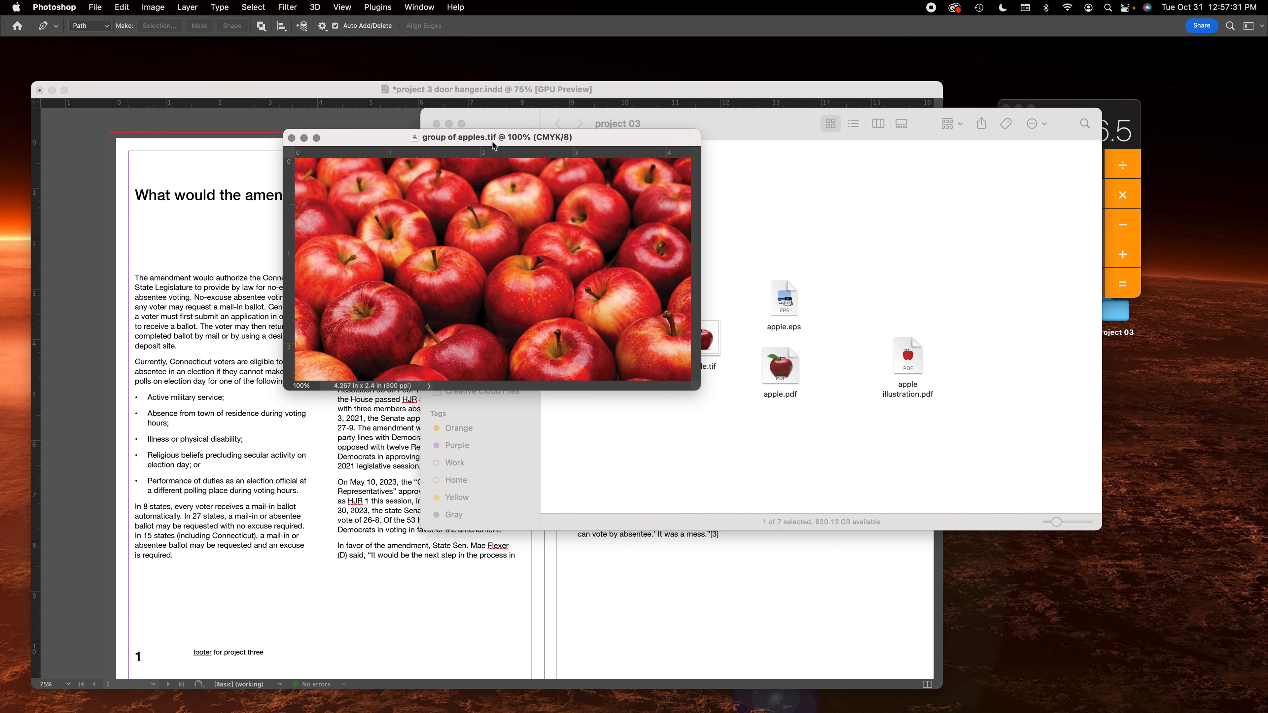
click(292, 138)
click(757, 235)
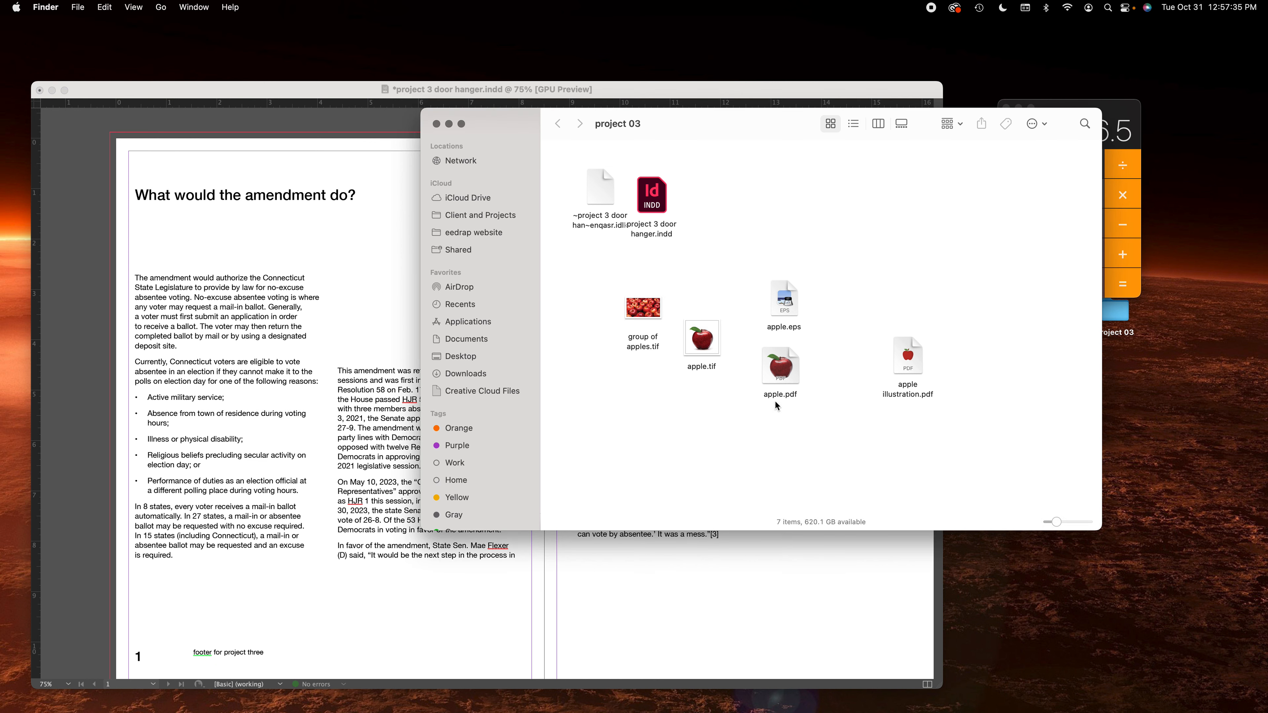
drag(791, 372, 692, 432)
click(735, 432)
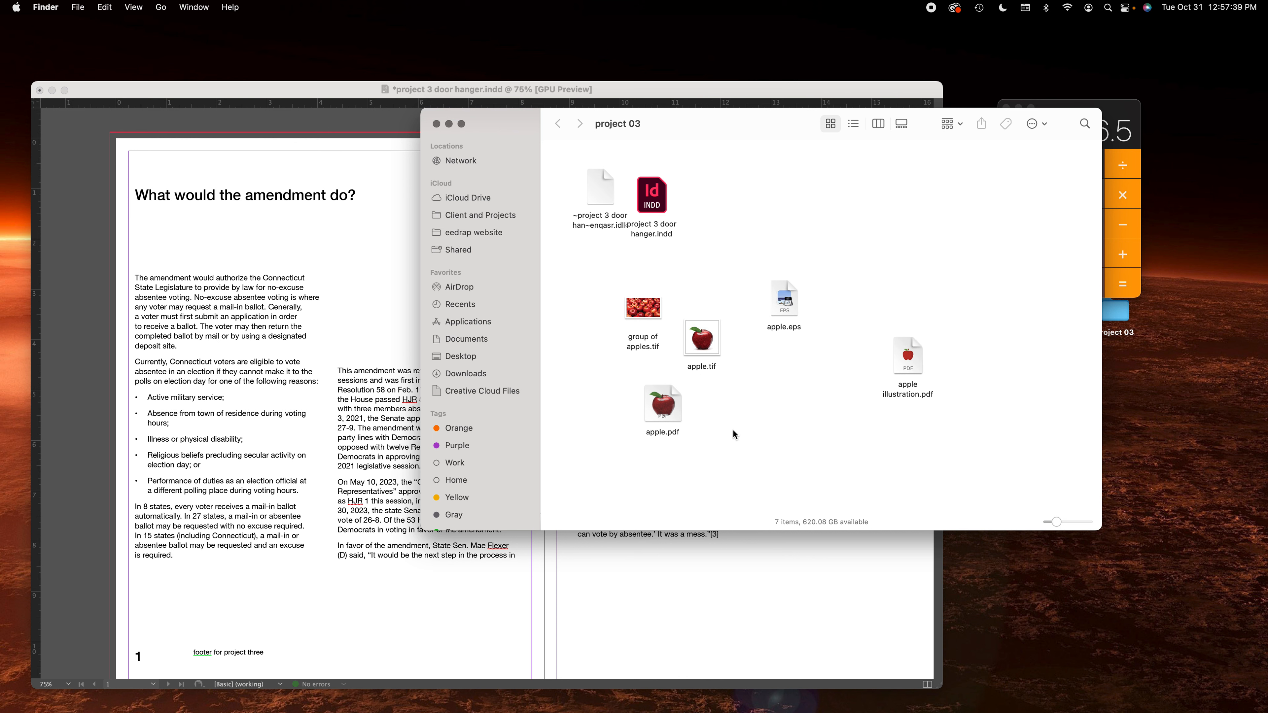
Open apple.pdf in Adobe Photoshop 2023, check its color mode, and close it to return to the project 03 folder in Finder.
right_click(675, 408)
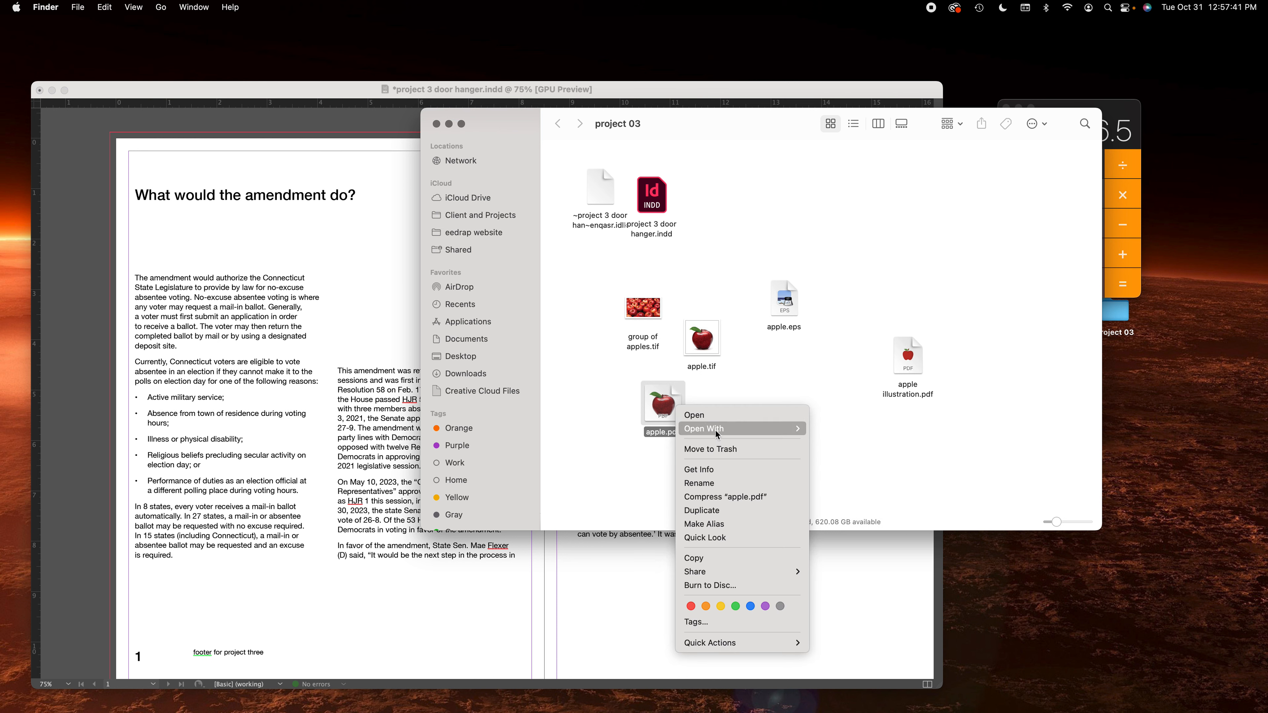
mouse_move(723, 433)
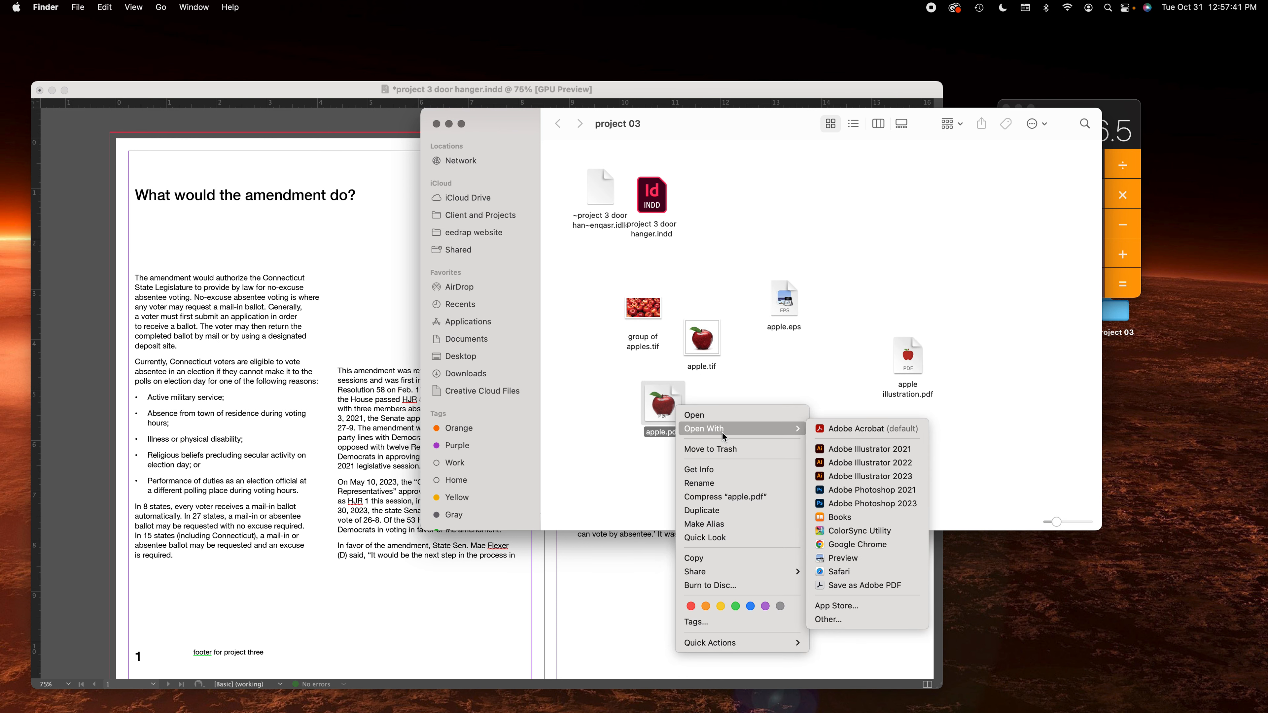
click(887, 502)
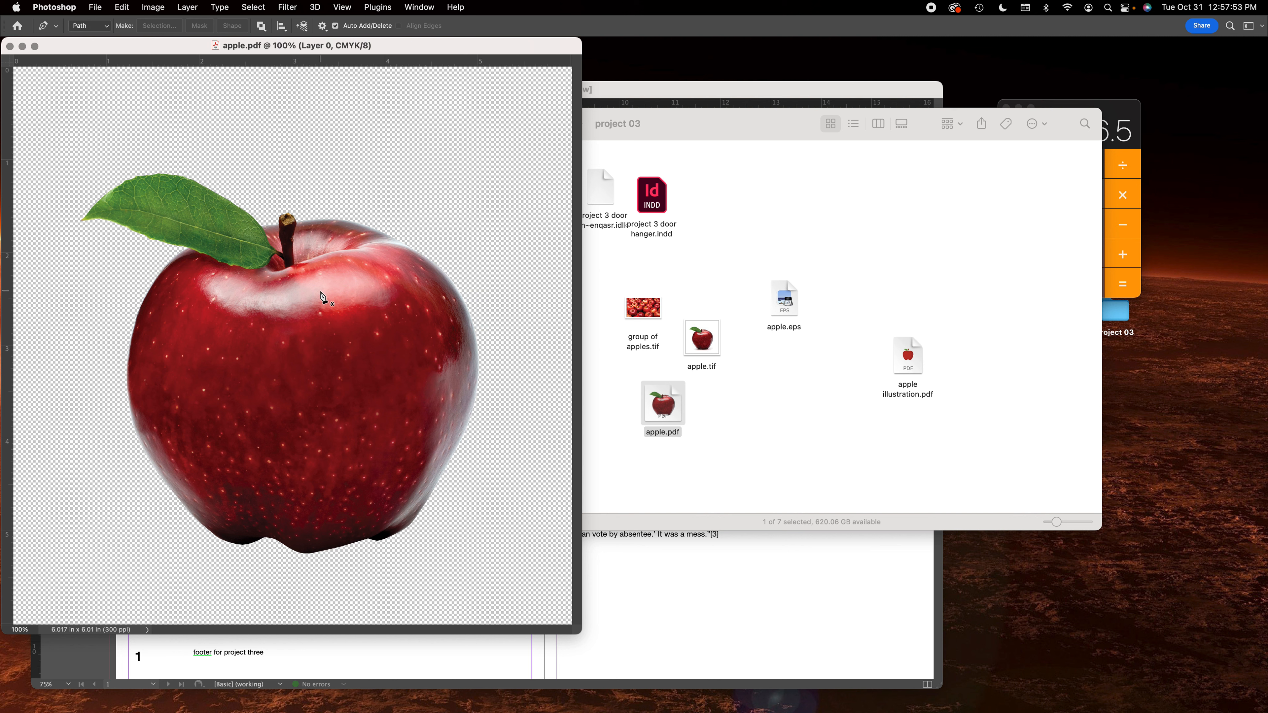
click(187, 6)
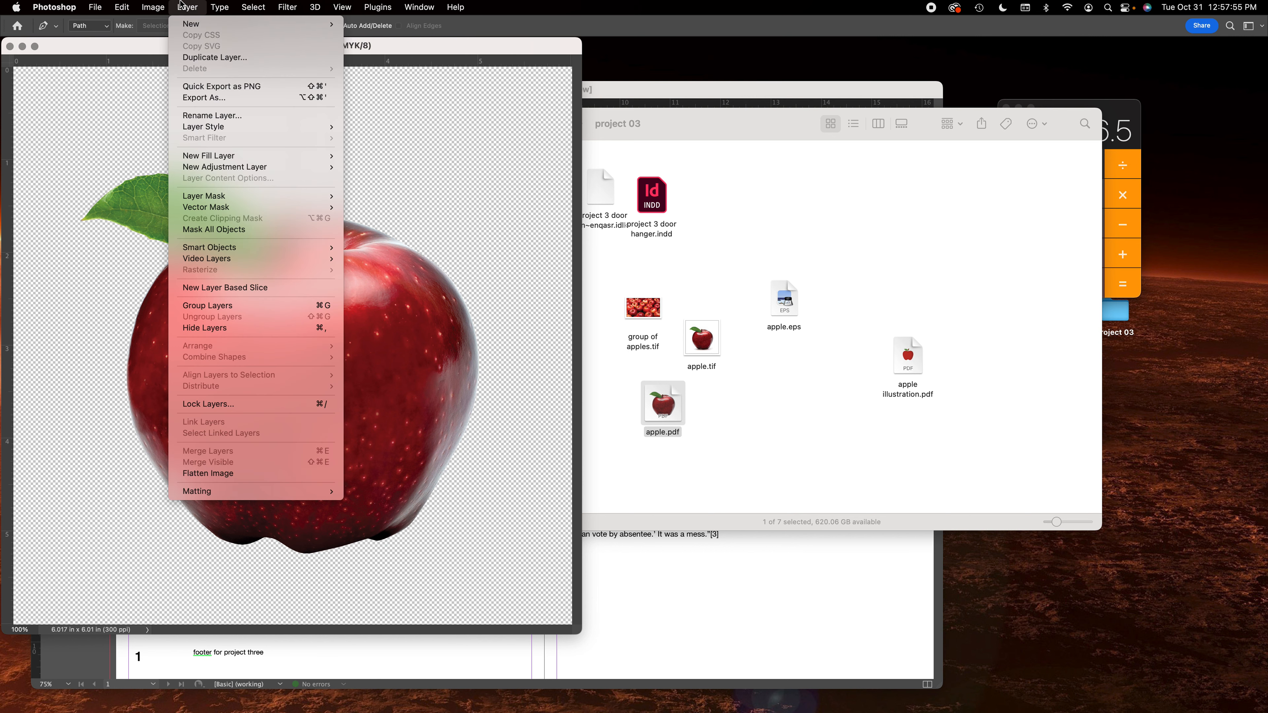
mouse_move(153, 7)
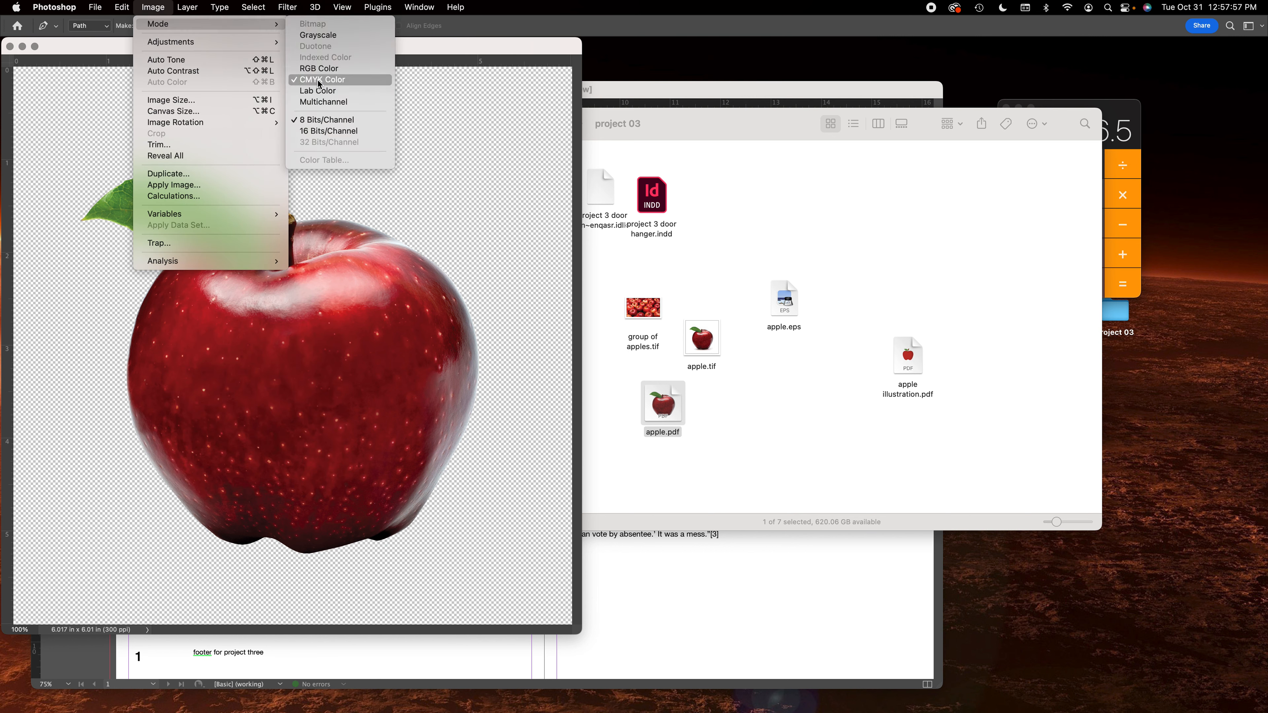
click(157, 6)
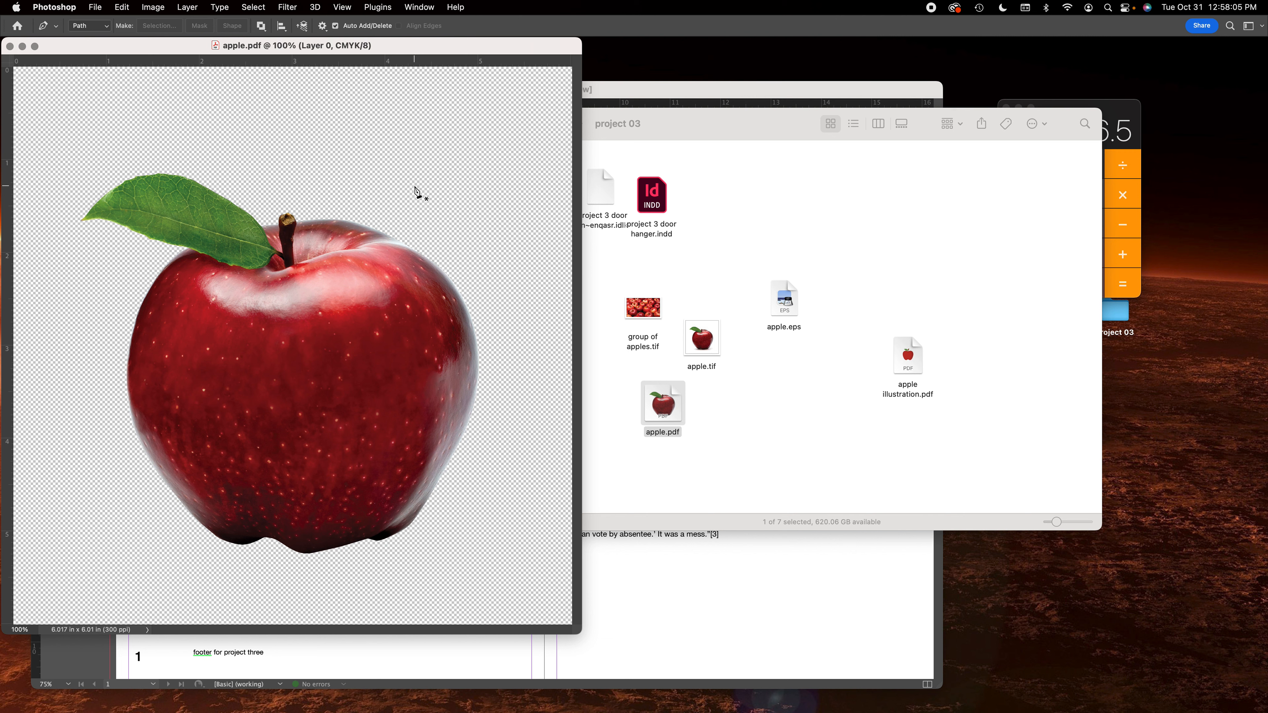
click(10, 46)
click(762, 244)
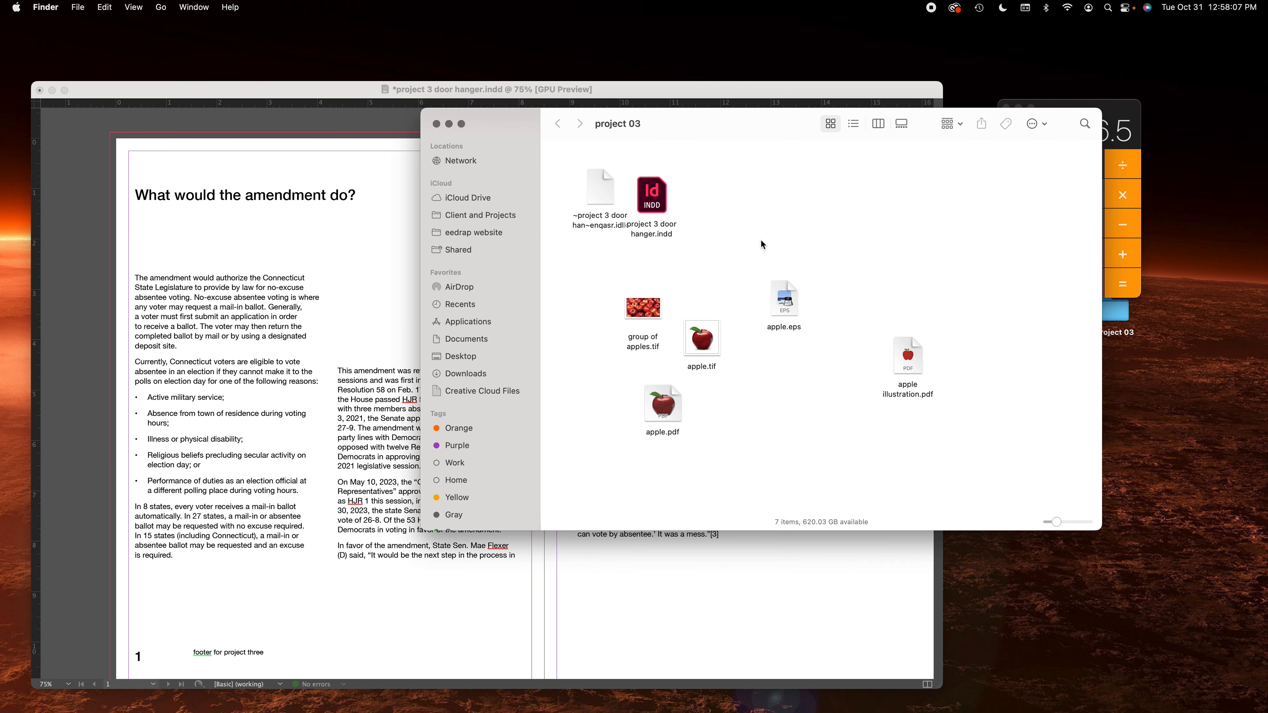
Move apple.tif up between group of apples.tif and apple.eps, and preview it in Quick Look.
click(707, 363)
drag(708, 340, 712, 331)
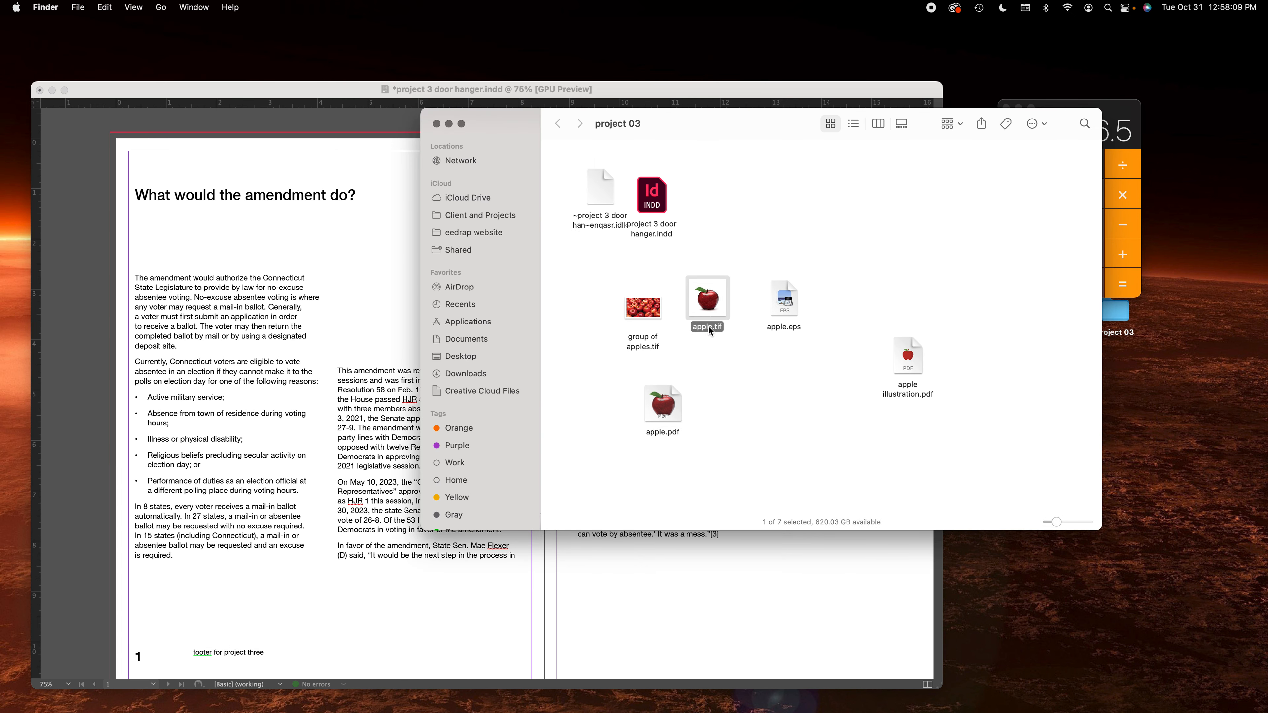
key(space)
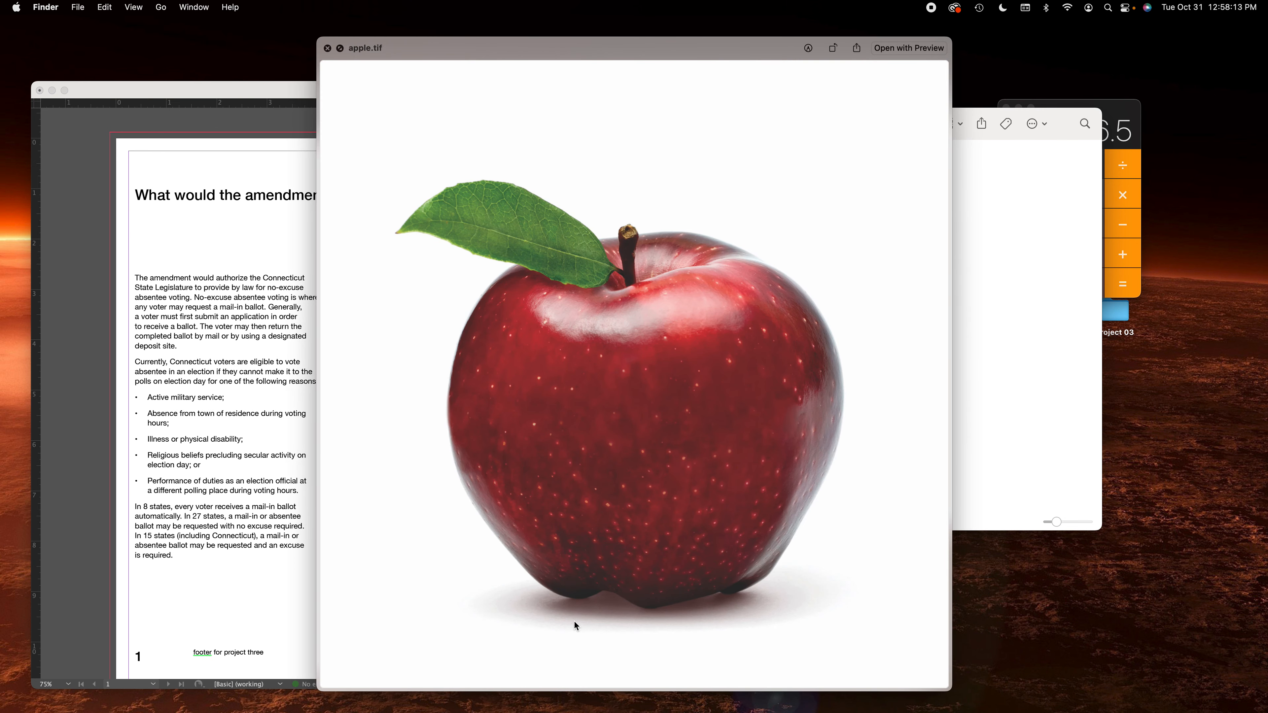
key(space)
click(764, 363)
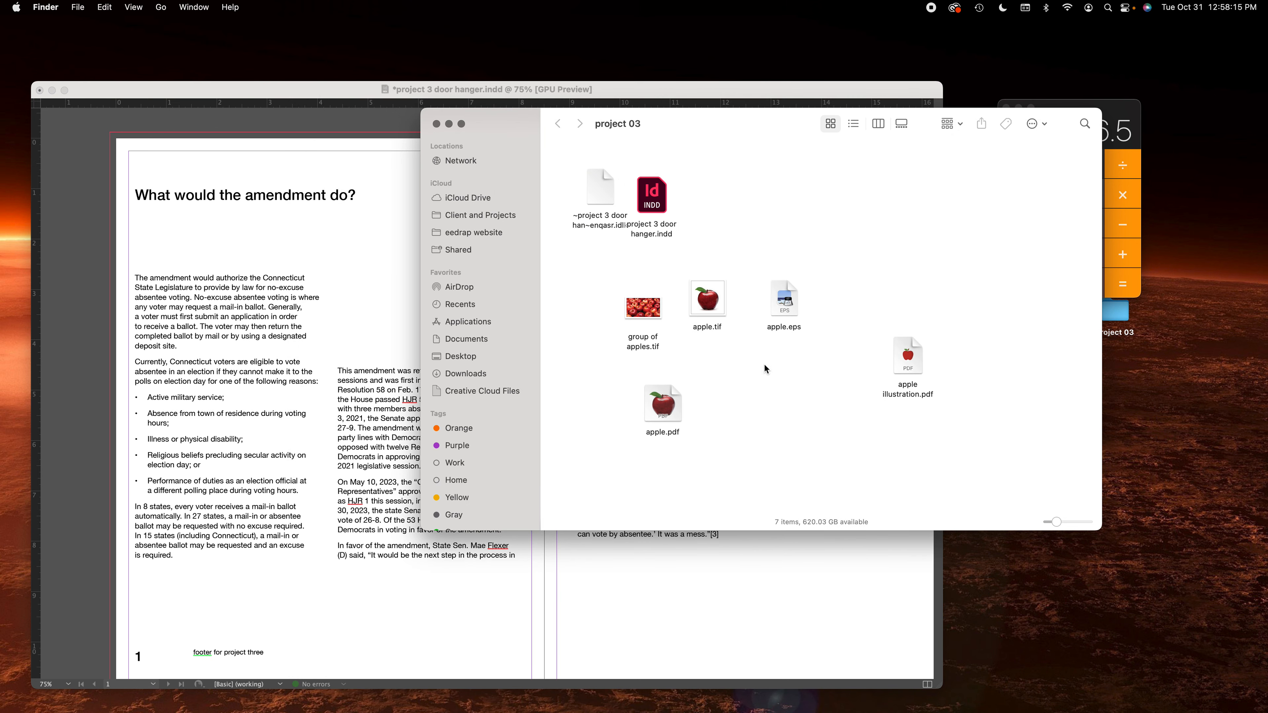
Bring apple.eps and apple.tif closer to group of apples.tif in a row, and preview apple.tif again.
drag(789, 309, 763, 324)
click(816, 457)
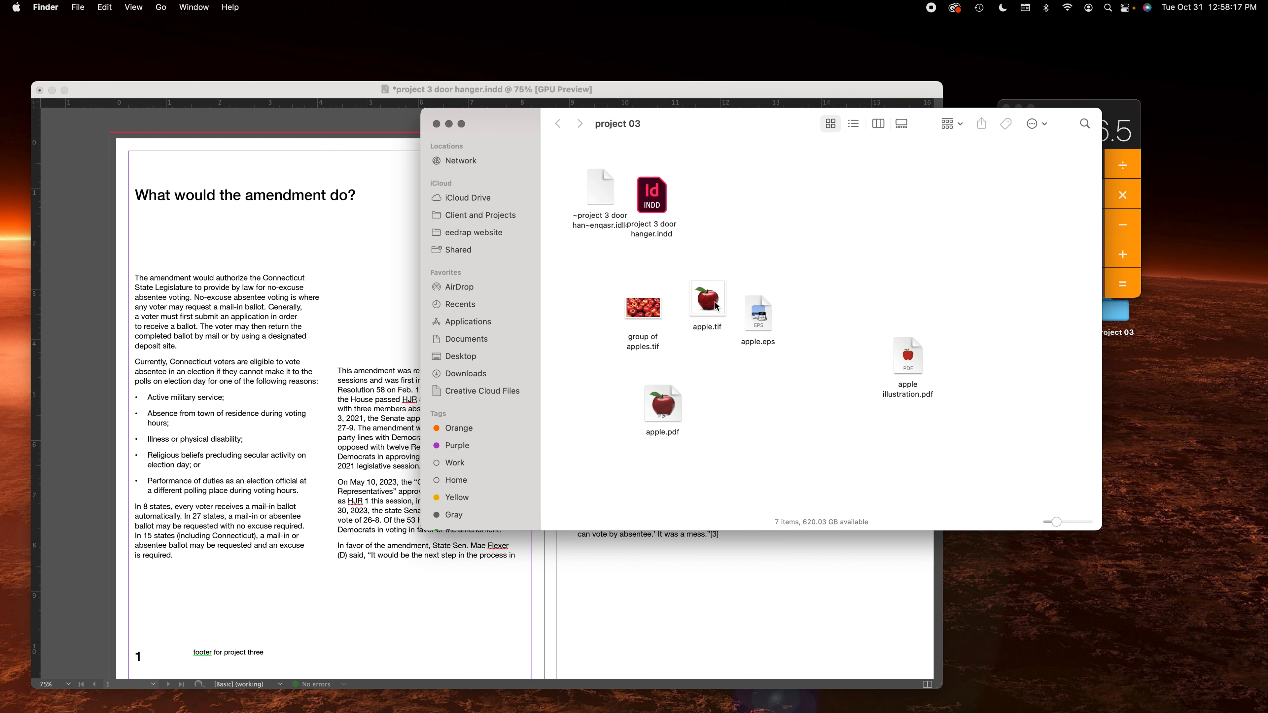
click(710, 312)
click(724, 328)
click(698, 320)
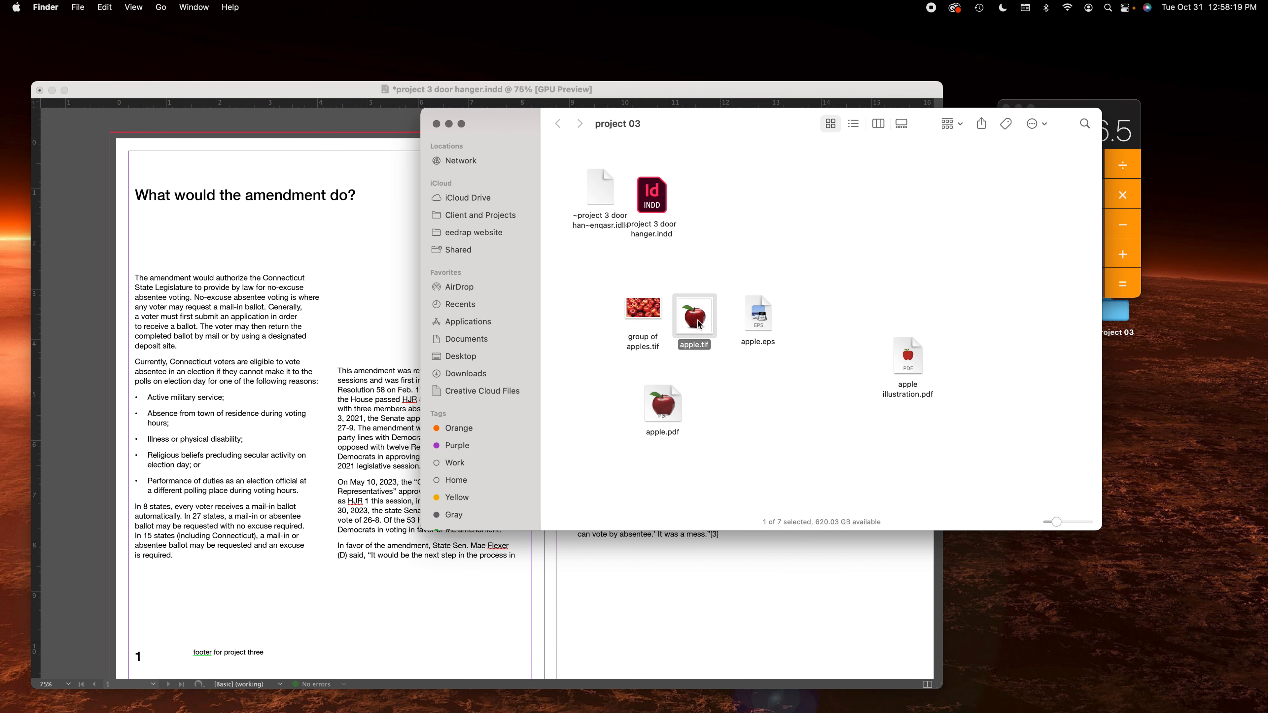
key(space)
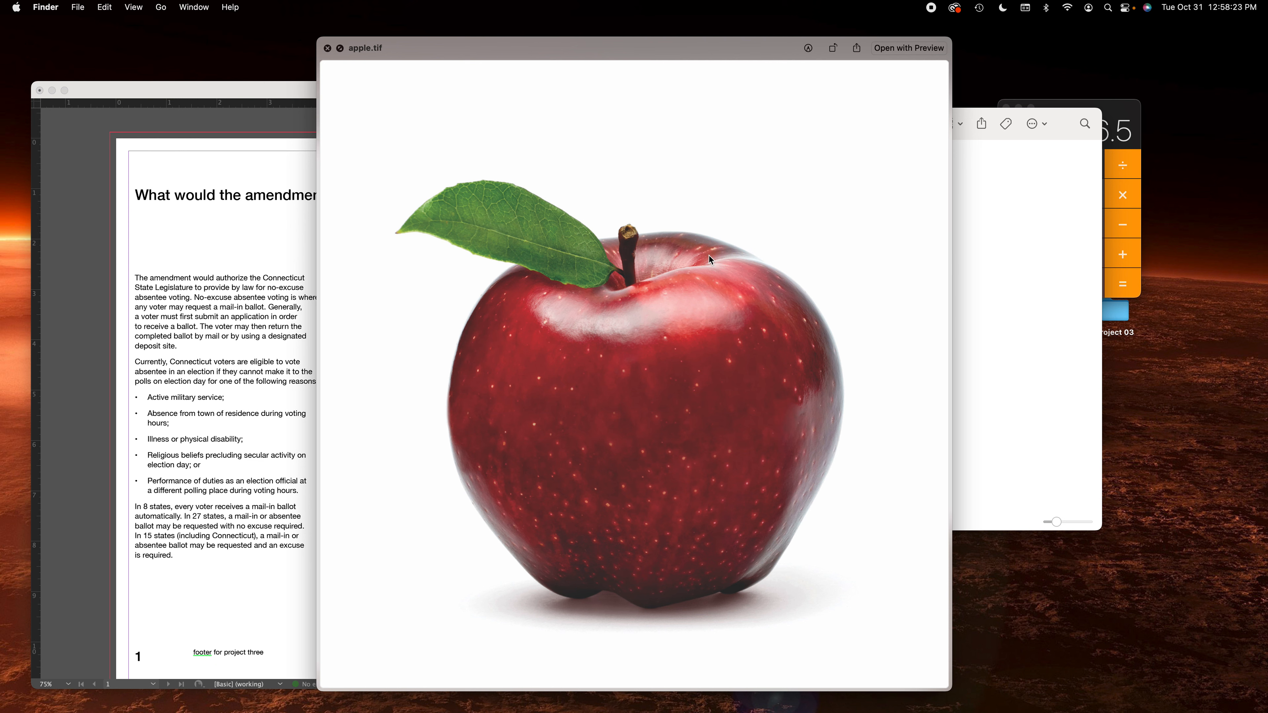
key(space)
Open apple.eps in Adobe Photoshop 2023 and place the Paths panel beside the image.
right_click(762, 318)
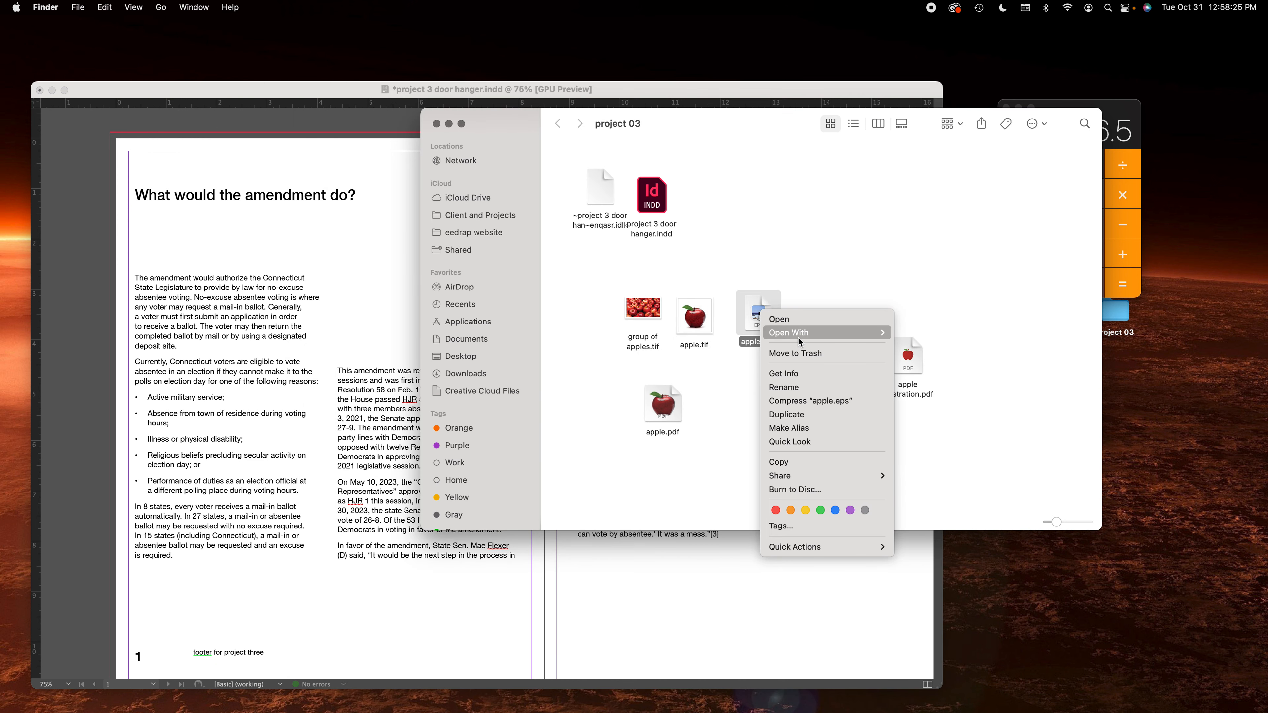
mouse_move(804, 337)
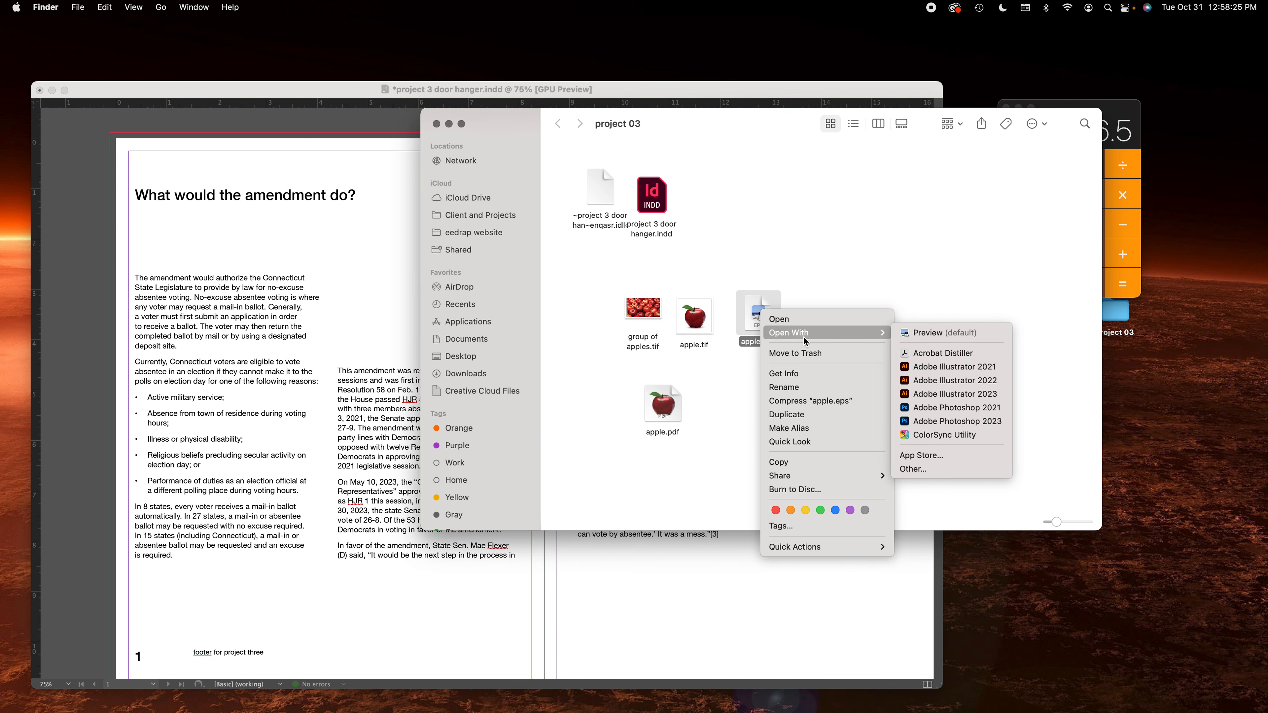
click(949, 420)
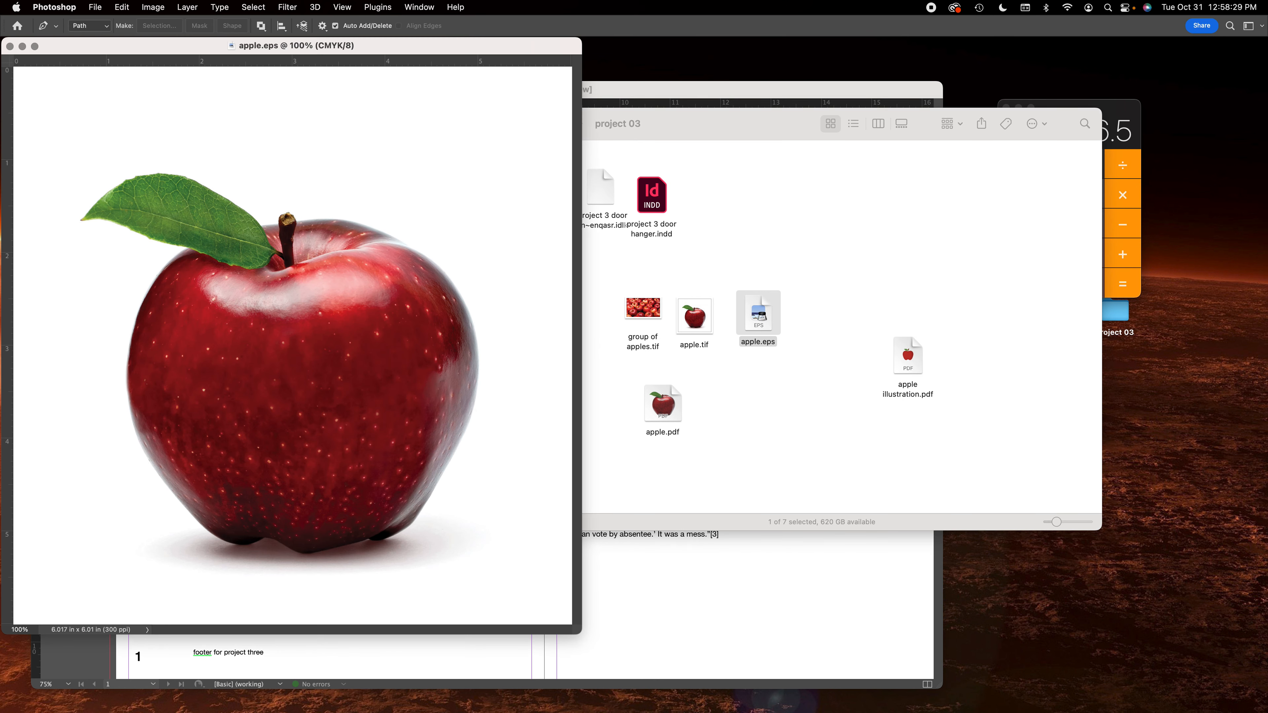
drag(1, 240, 679, 194)
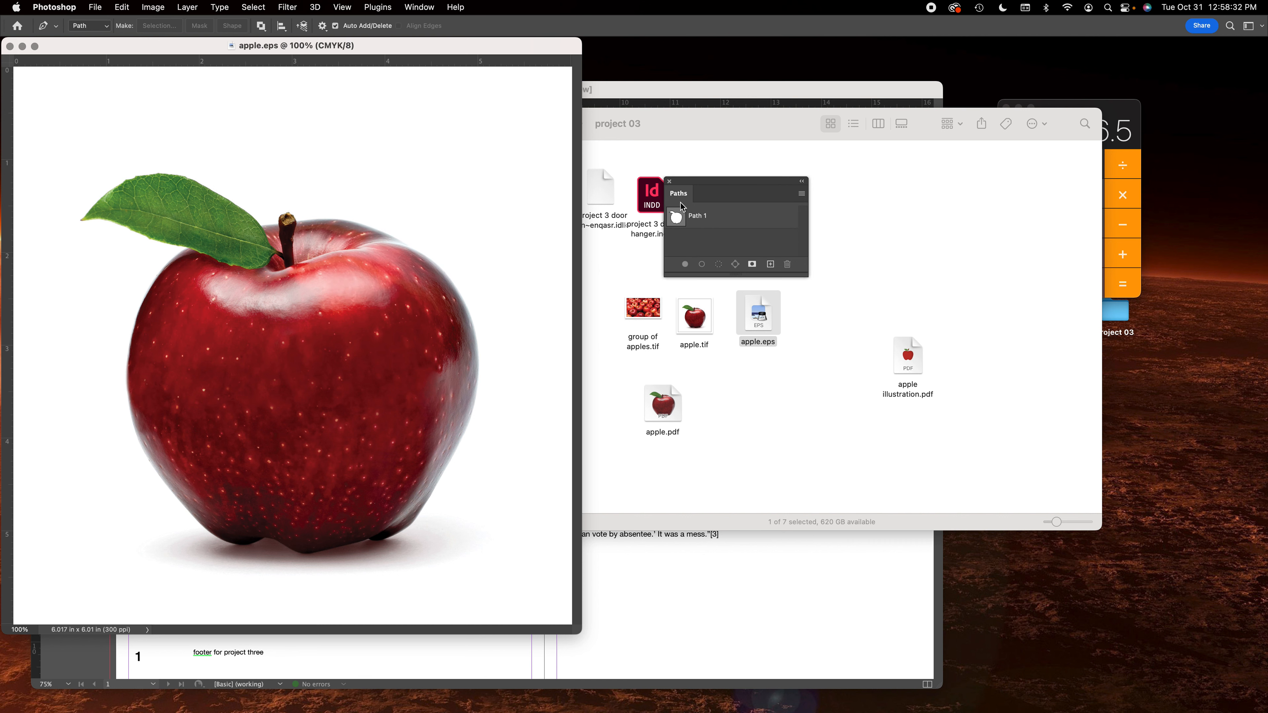
Set Path 1 as the clipping path of apple.eps, then save and close the file.
click(802, 194)
click(851, 296)
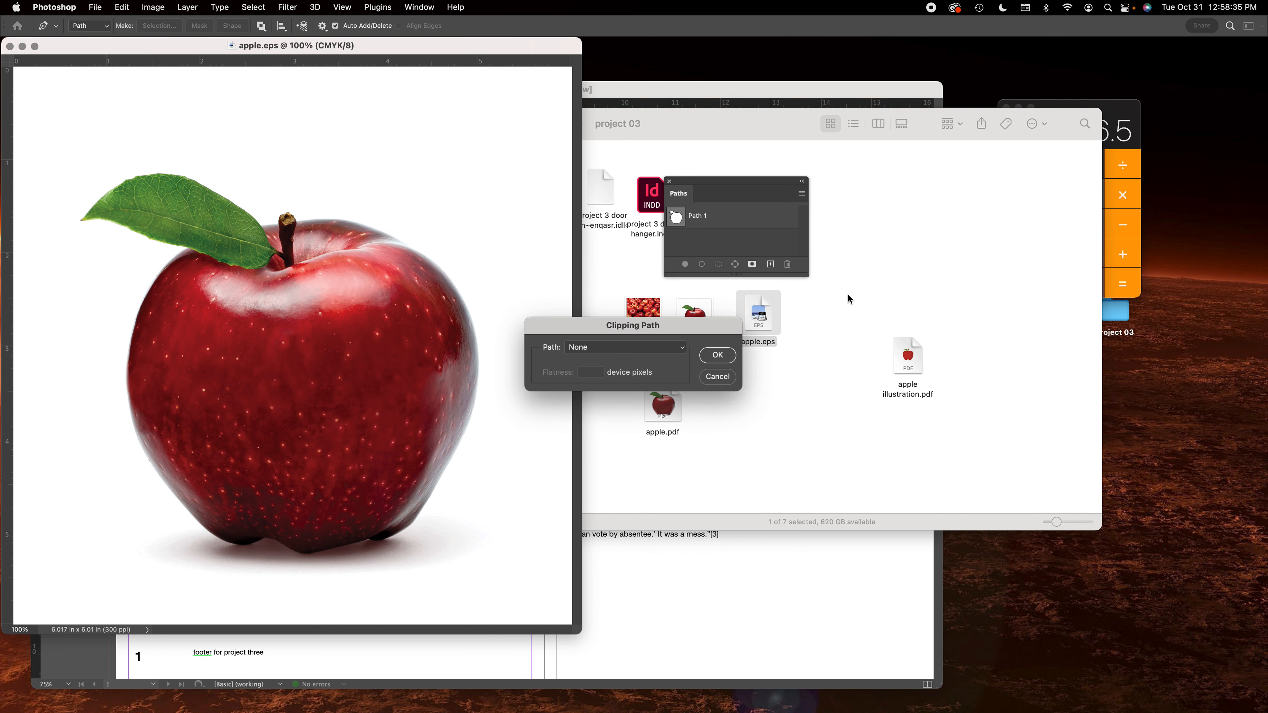
click(622, 345)
click(613, 362)
click(717, 356)
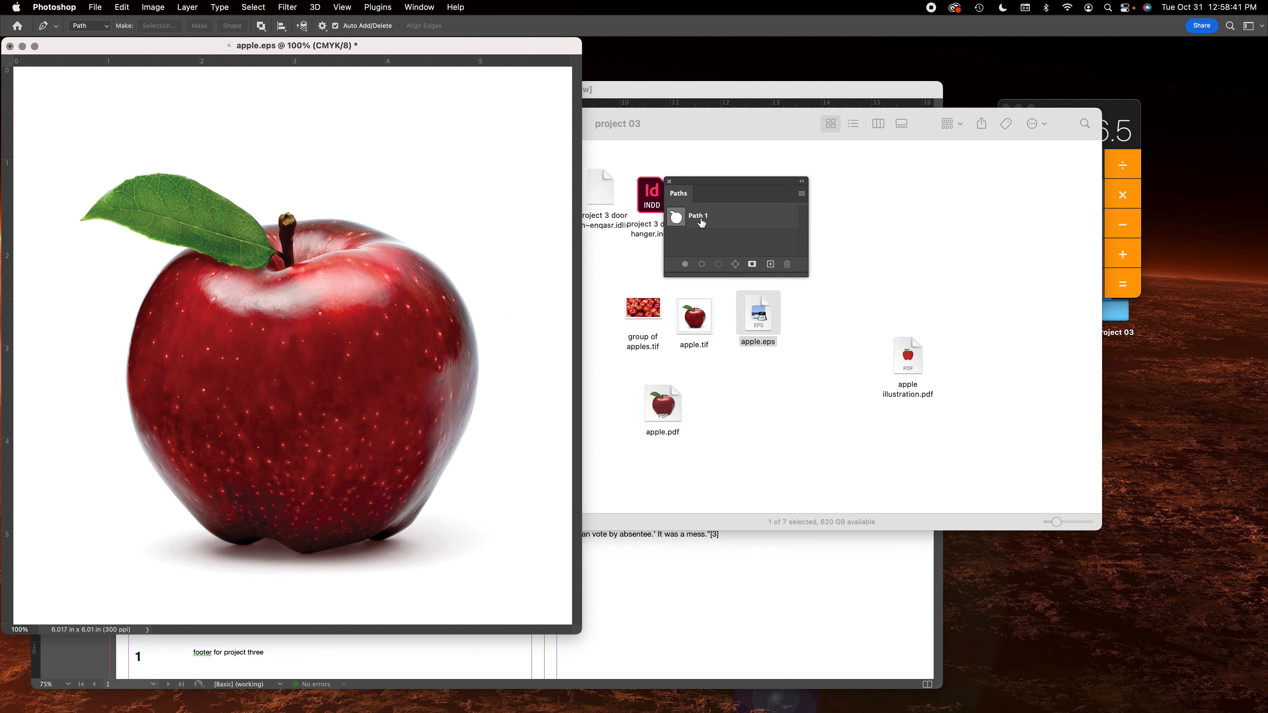
key(super+s)
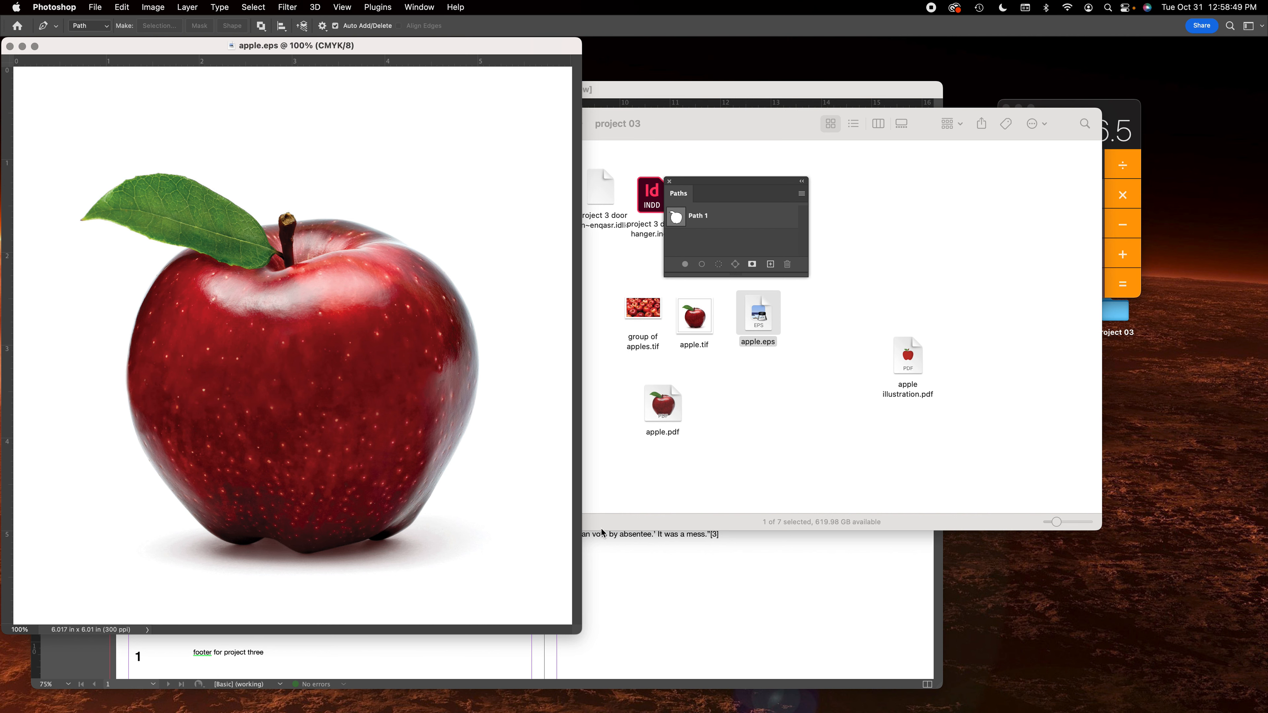
click(10, 46)
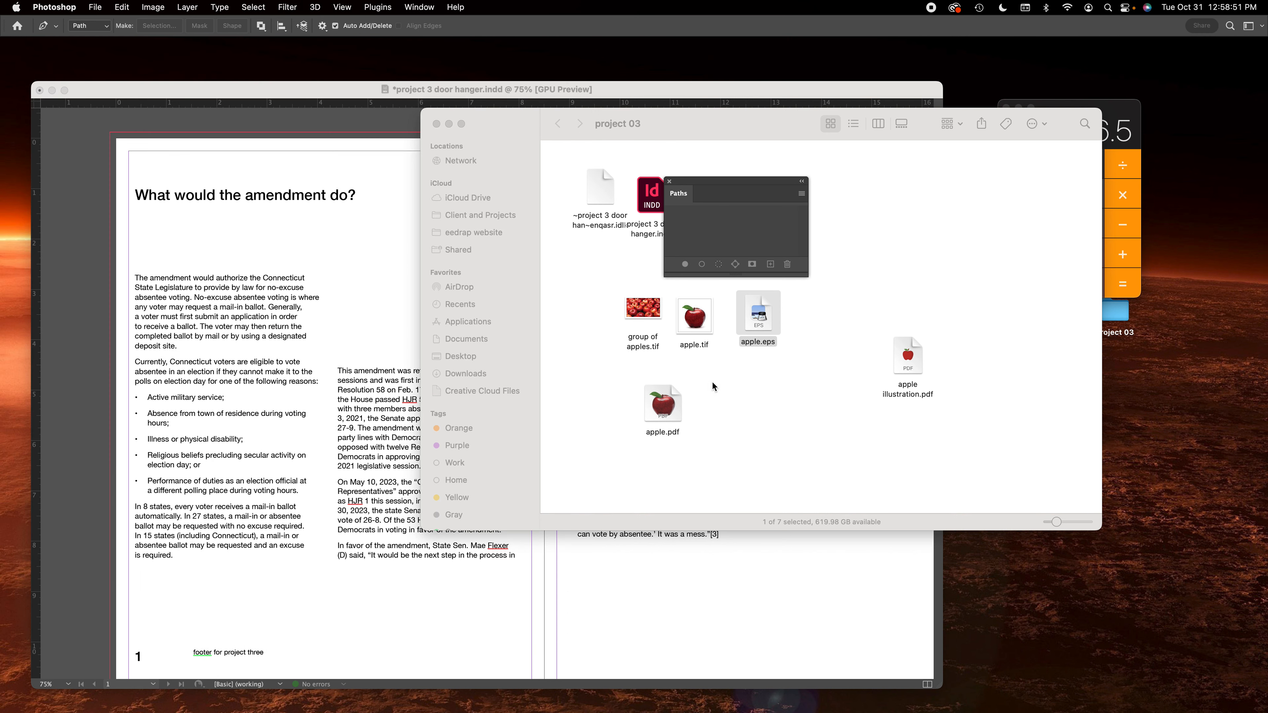
Place apple.eps beside apple.pdf below the two TIF files in the project 03 folder.
click(765, 345)
drag(769, 318, 690, 413)
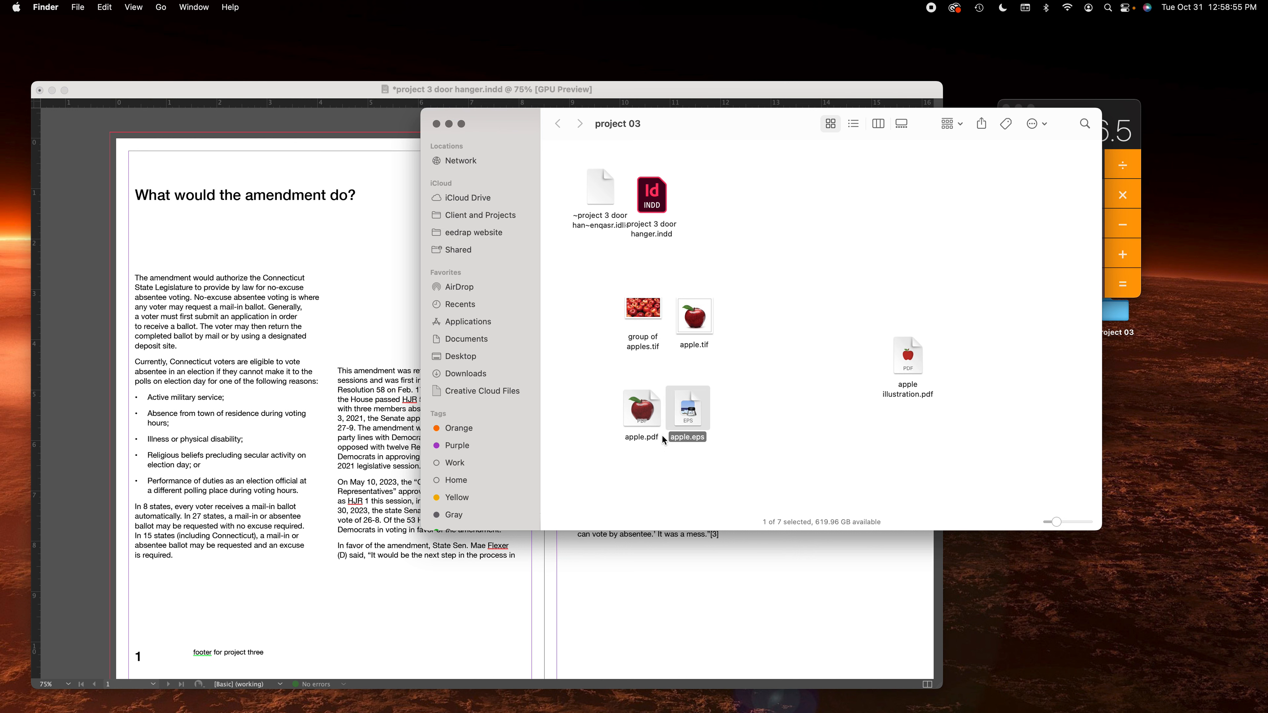
click(800, 464)
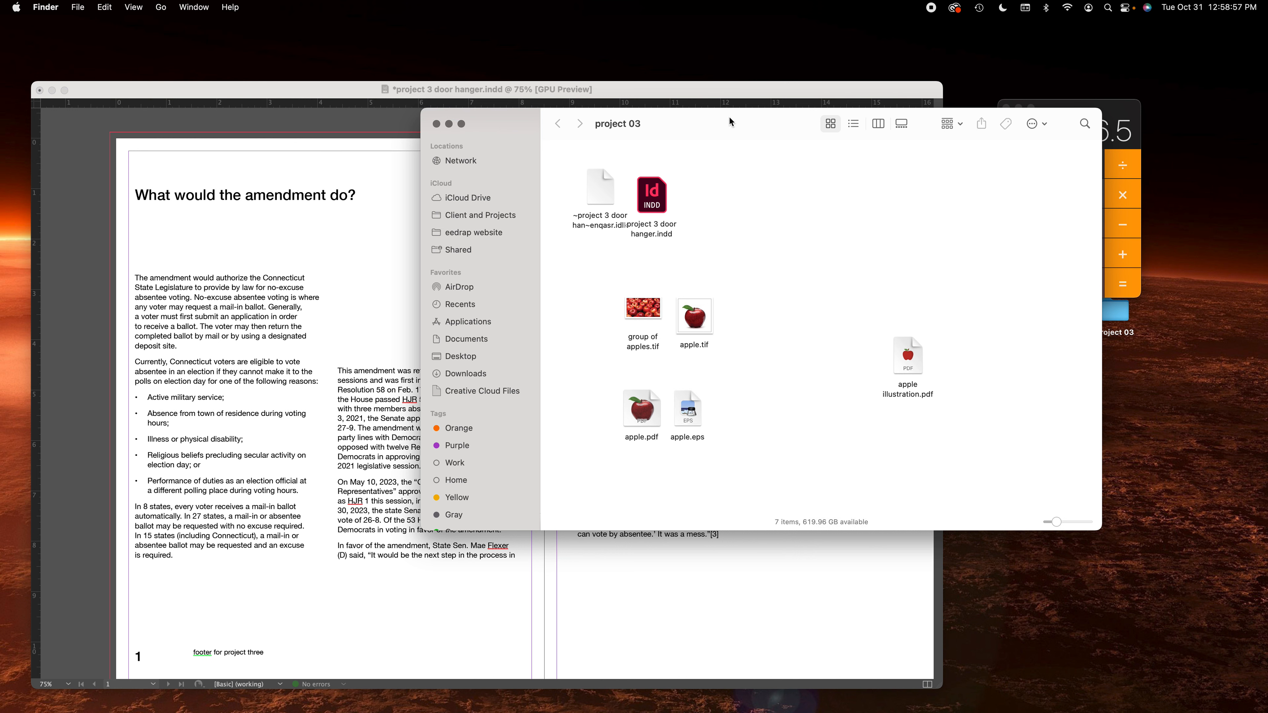
Arrange the project 03 folder window and the InDesign document side by side so the image files and the spread are both accessible.
drag(730, 121, 1036, 90)
click(553, 213)
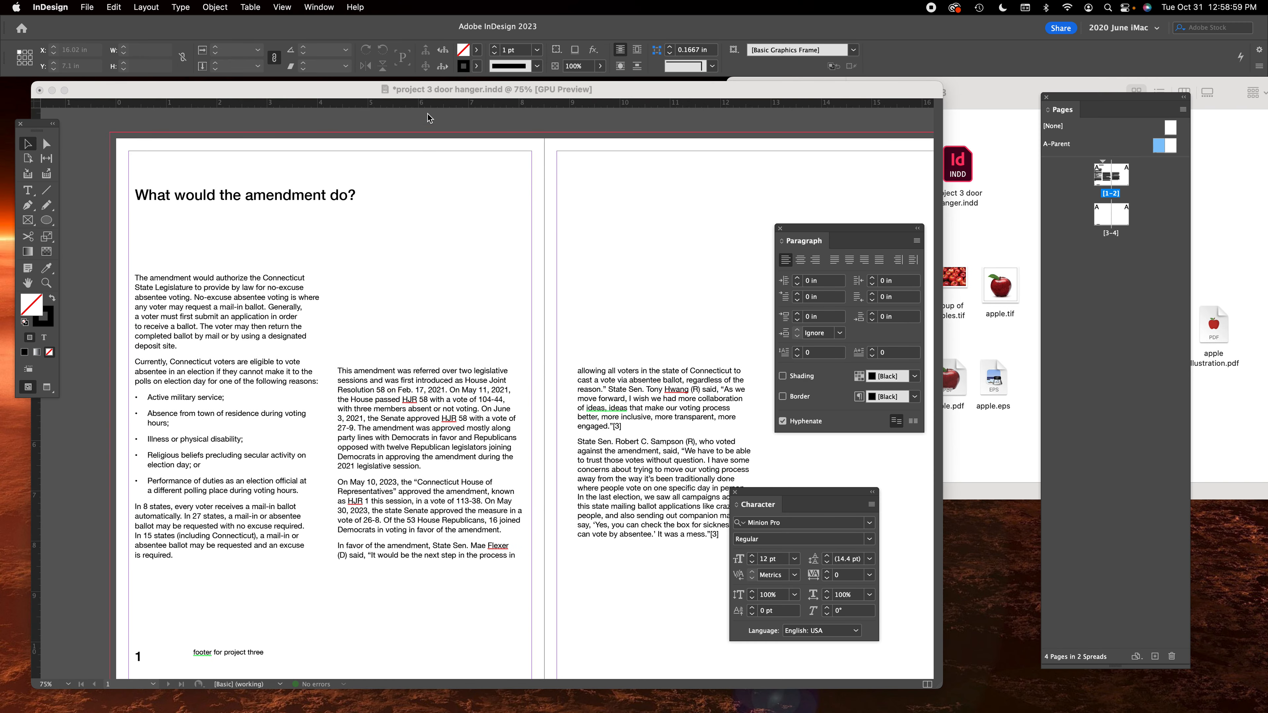
click(983, 306)
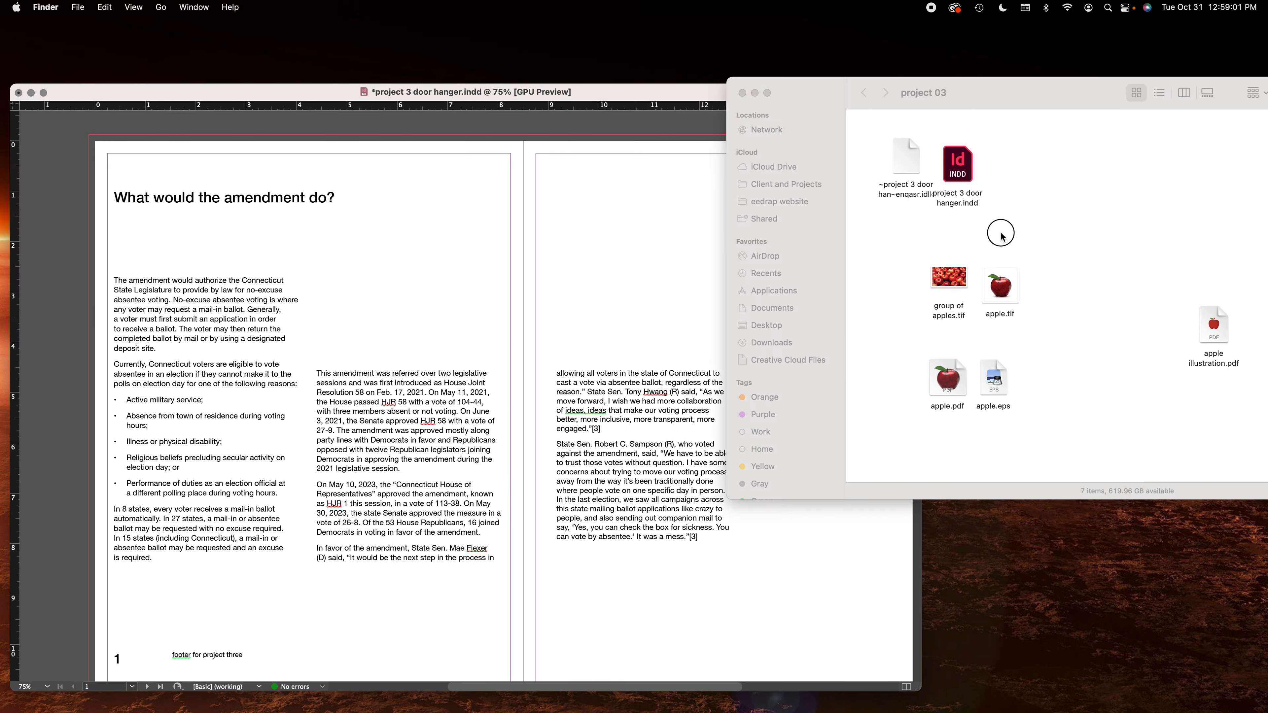
click(685, 156)
click(1003, 235)
Place group of apples.tif in the InDesign layout at full size and move it across the spine to about X 5.96 in, Y 1.02 in.
drag(953, 280, 576, 210)
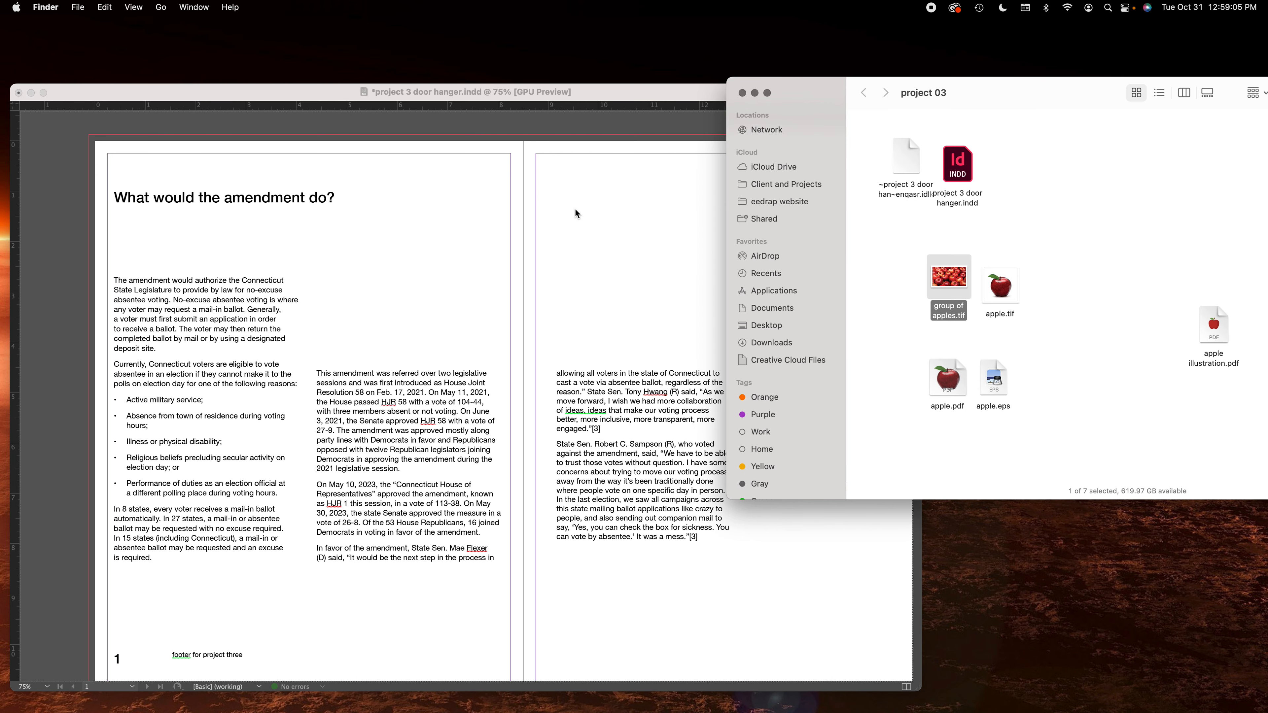
click(535, 194)
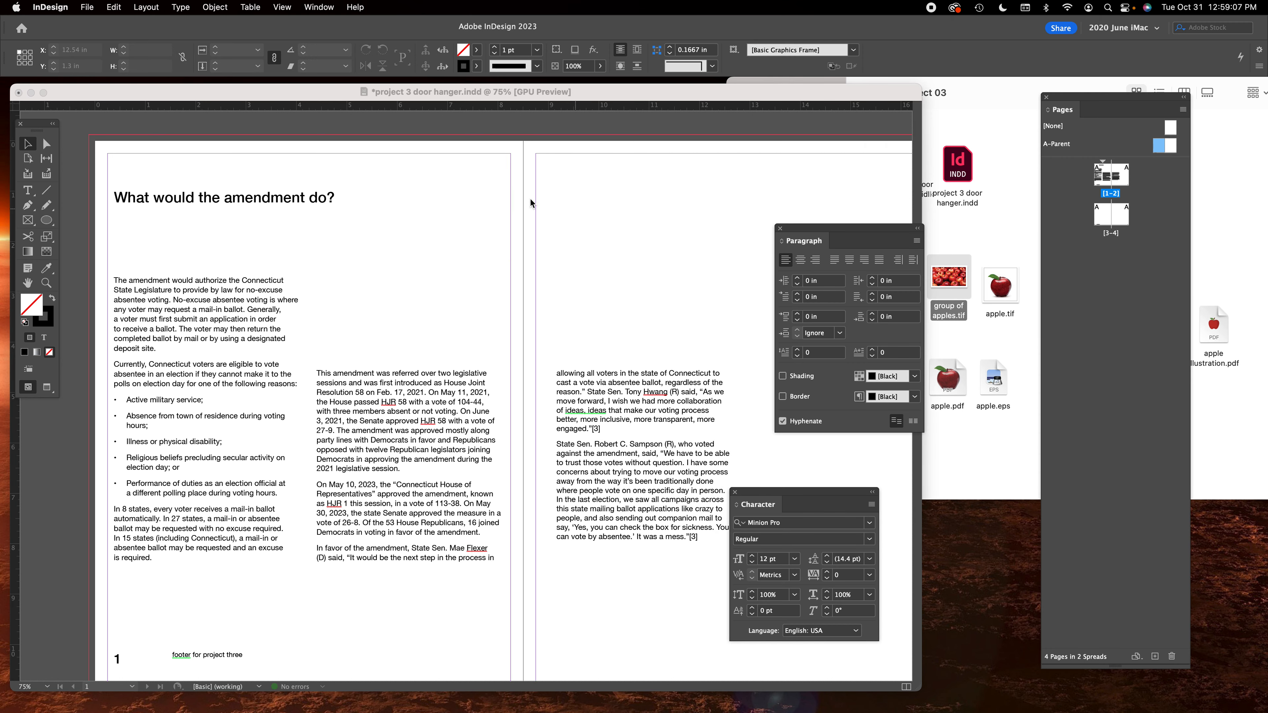
click(405, 227)
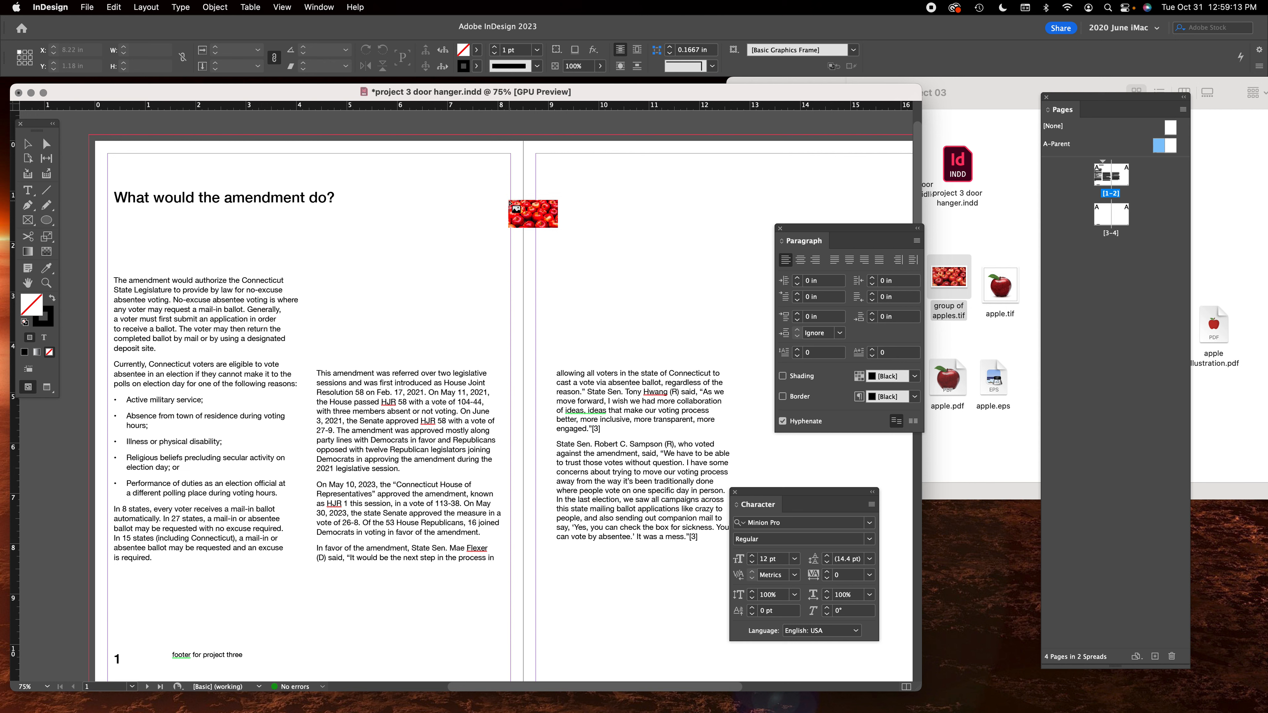
click(559, 183)
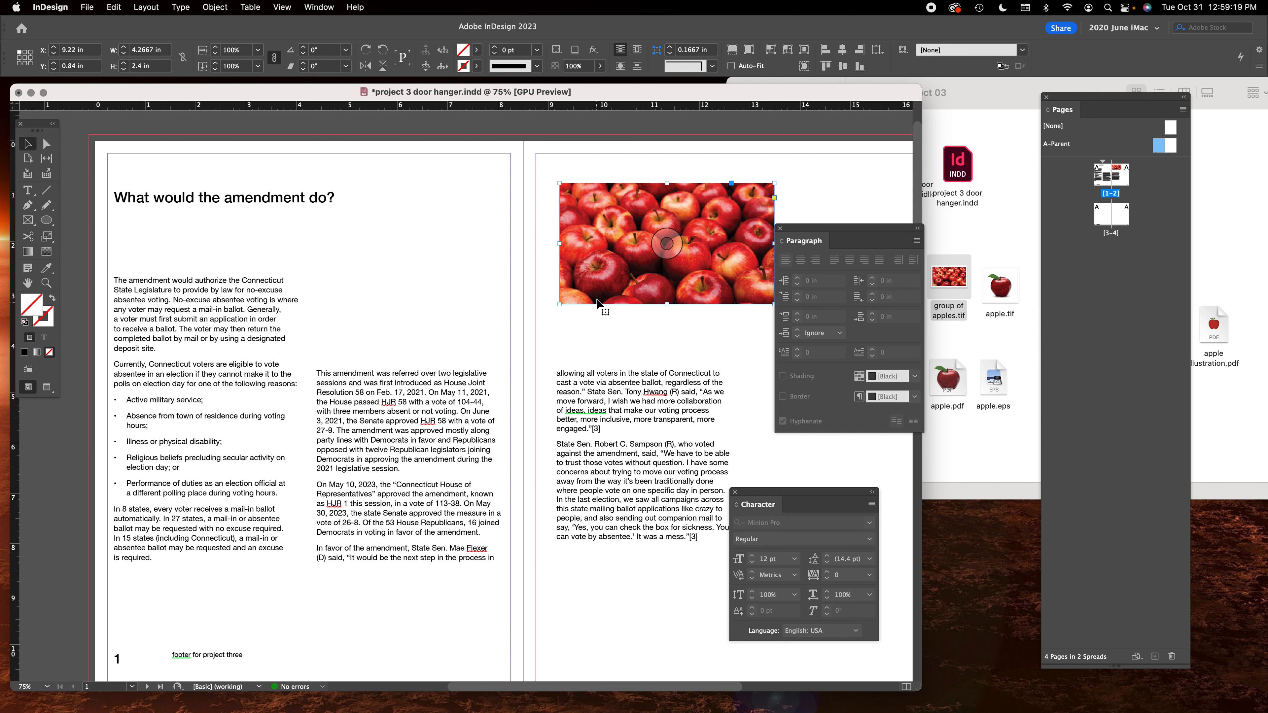
drag(598, 299, 434, 307)
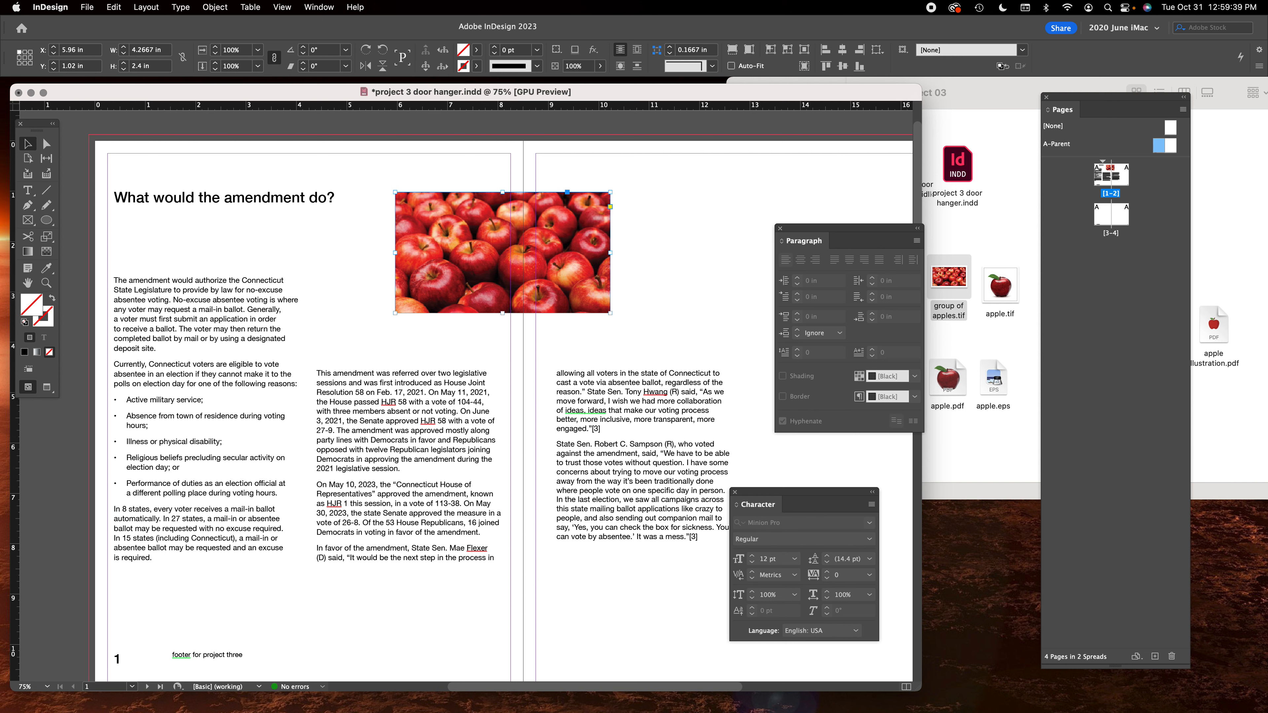
Show the Links panel, clear away the Paragraph and Character panels, and move the Links and Pages panels away from the placed image.
key(super+shift+d)
drag(347, 301, 268, 192)
drag(849, 229, 1, 260)
drag(799, 499, 1, 500)
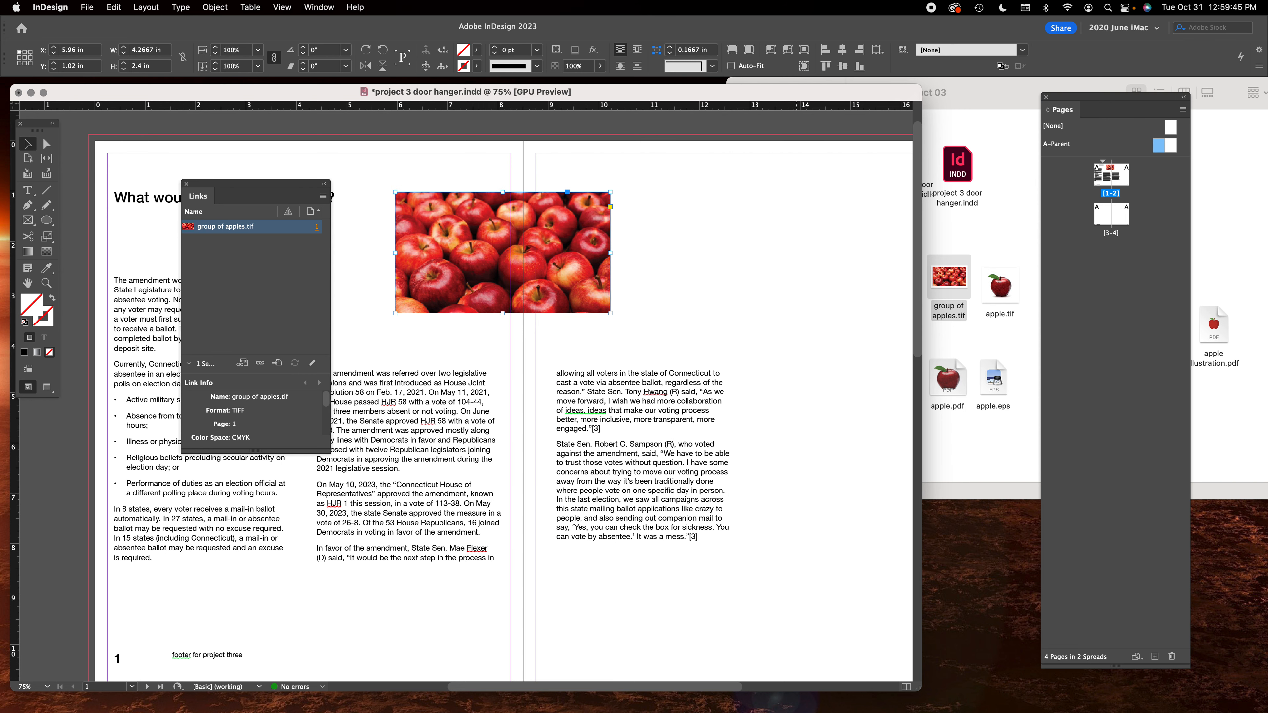
drag(1145, 103, 1202, 102)
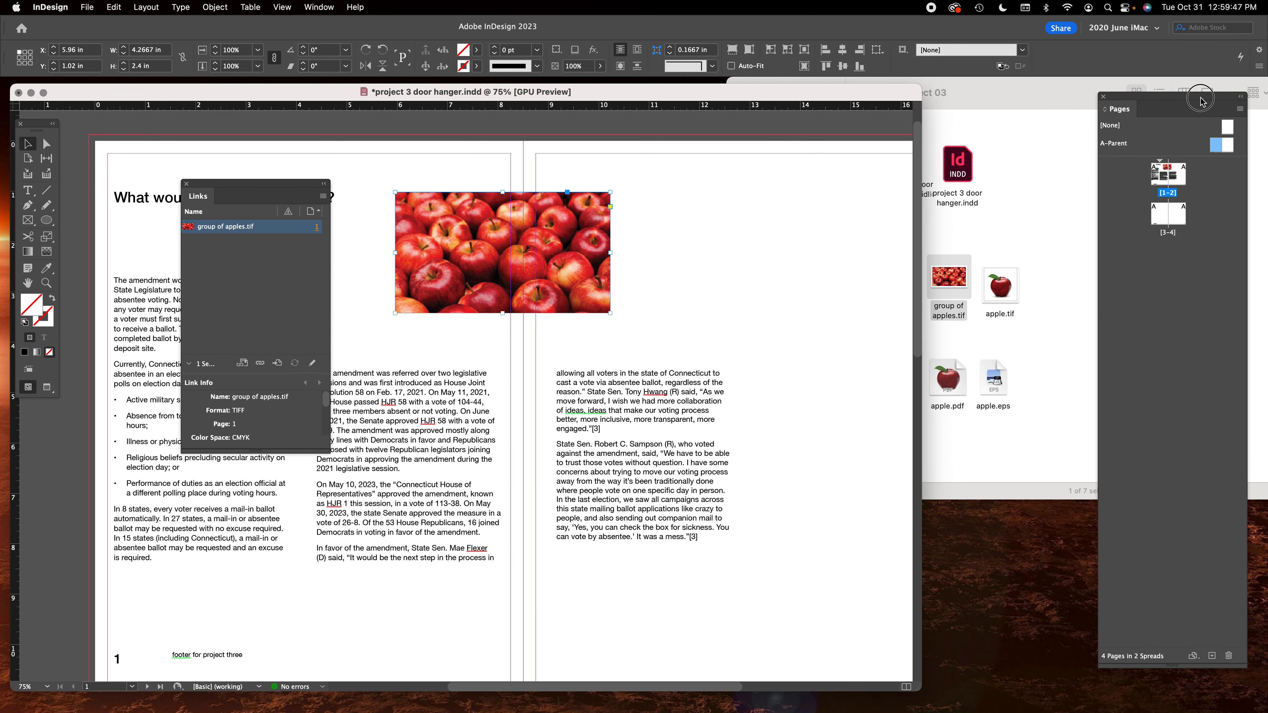
drag(294, 196, 846, 197)
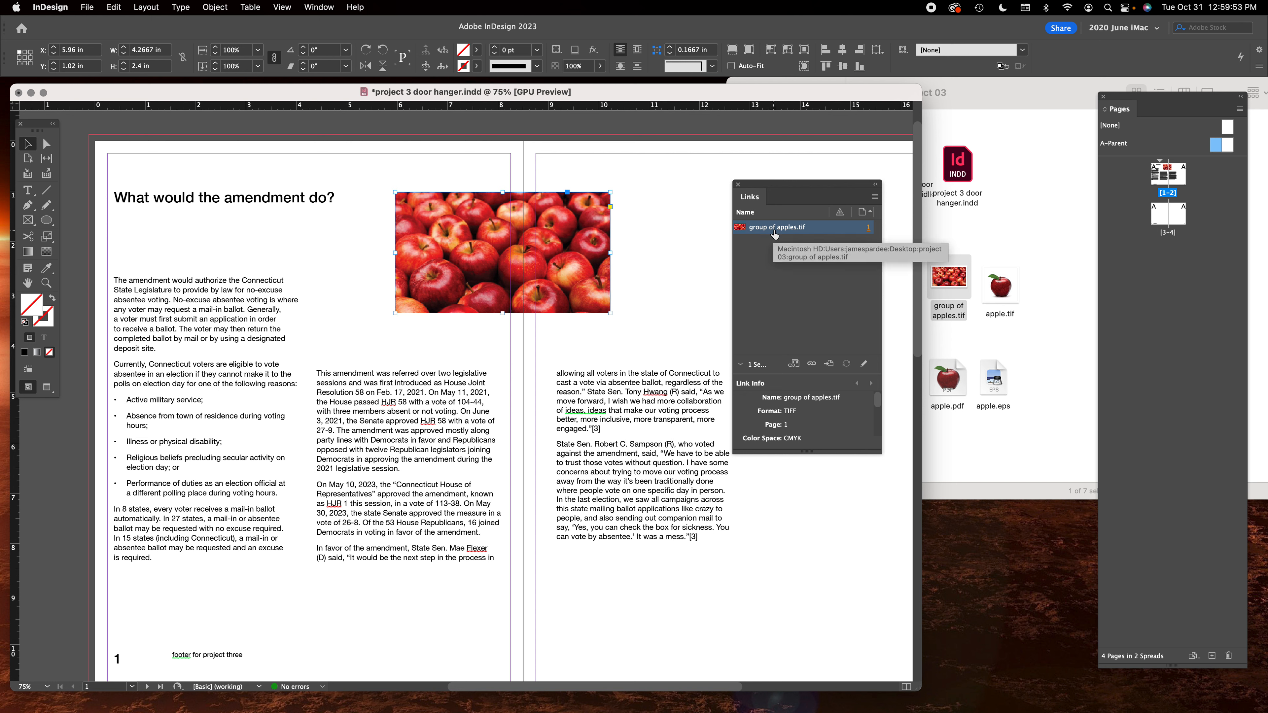
Enlarge the Links panel to show the full link info and move the apples image to about X 6.2325 in, Y 0.275 in.
drag(882, 453, 995, 607)
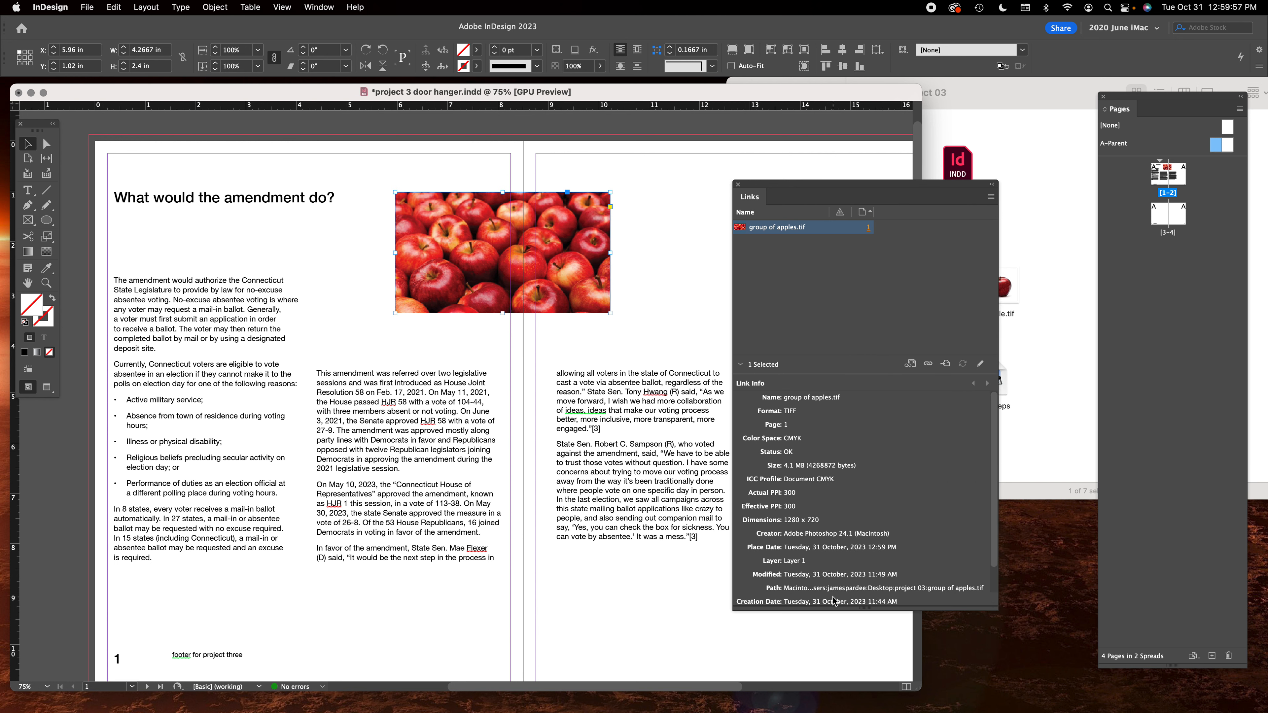
drag(584, 236, 598, 200)
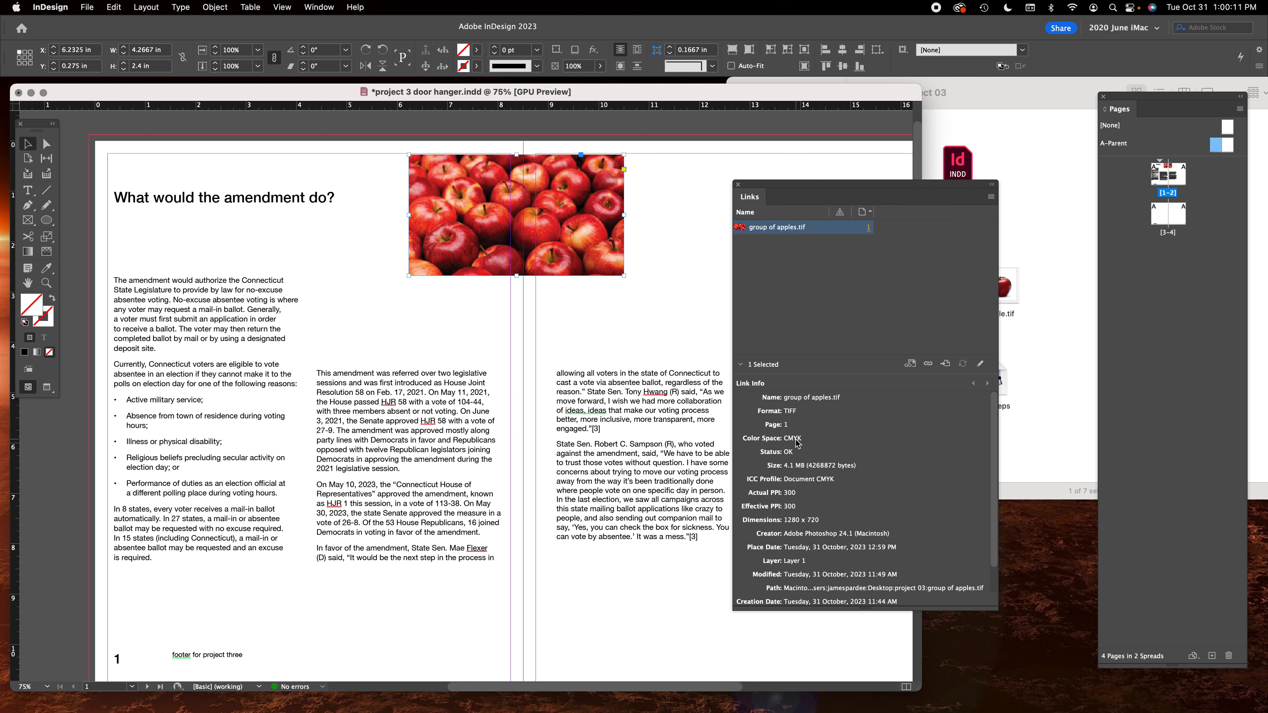
Move the Links panel lower, clear of the folder window's image files, and shift the apples image to about X 4.3 in, Y 0.25 in.
click(682, 242)
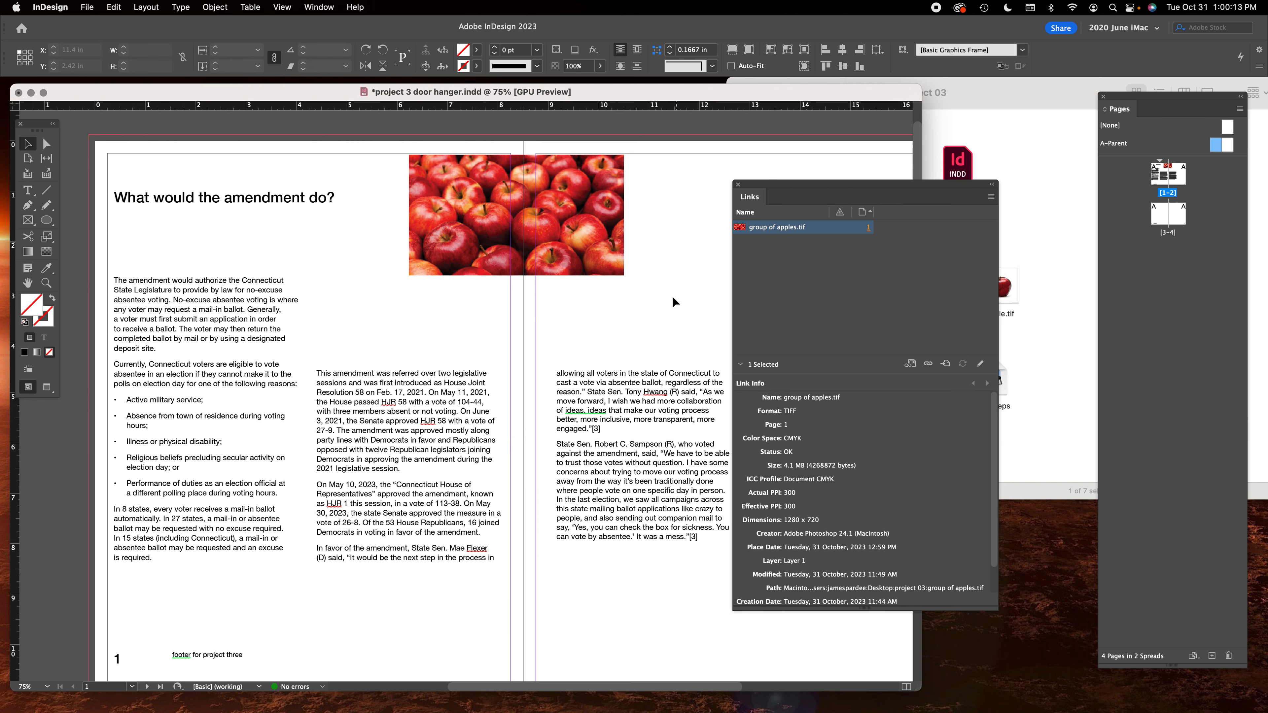
drag(812, 200, 864, 340)
click(1047, 186)
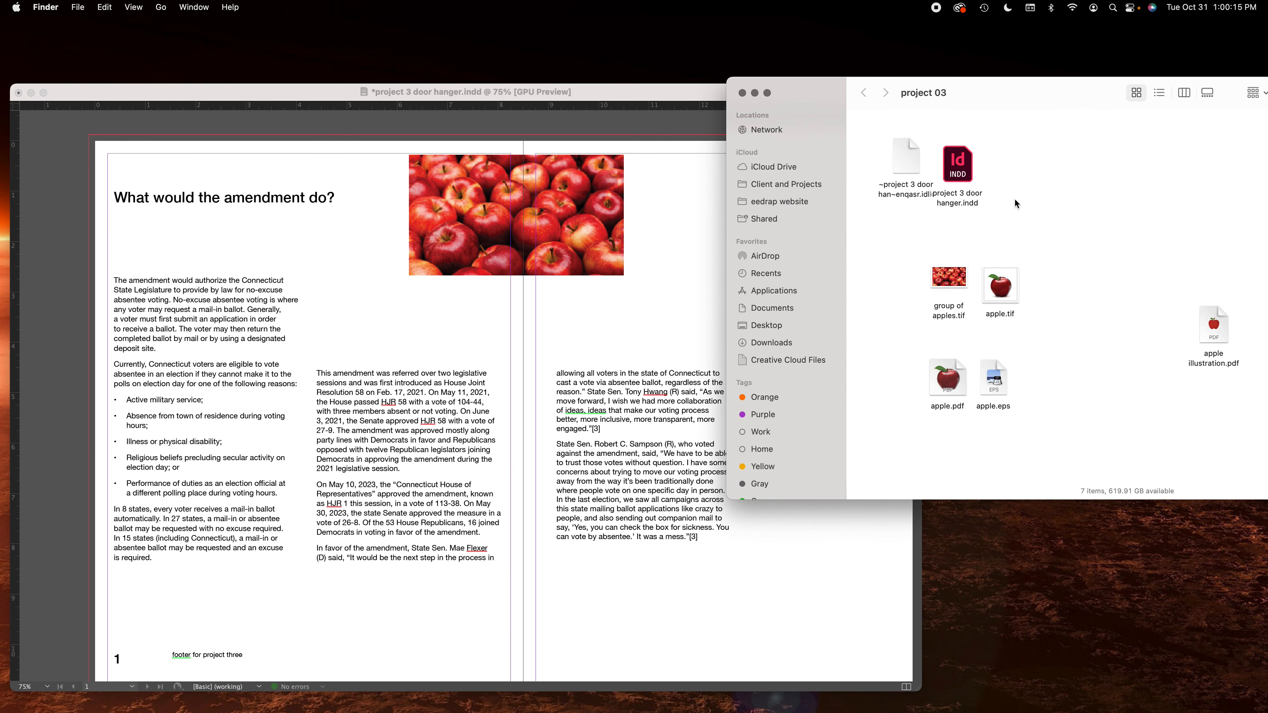
click(500, 204)
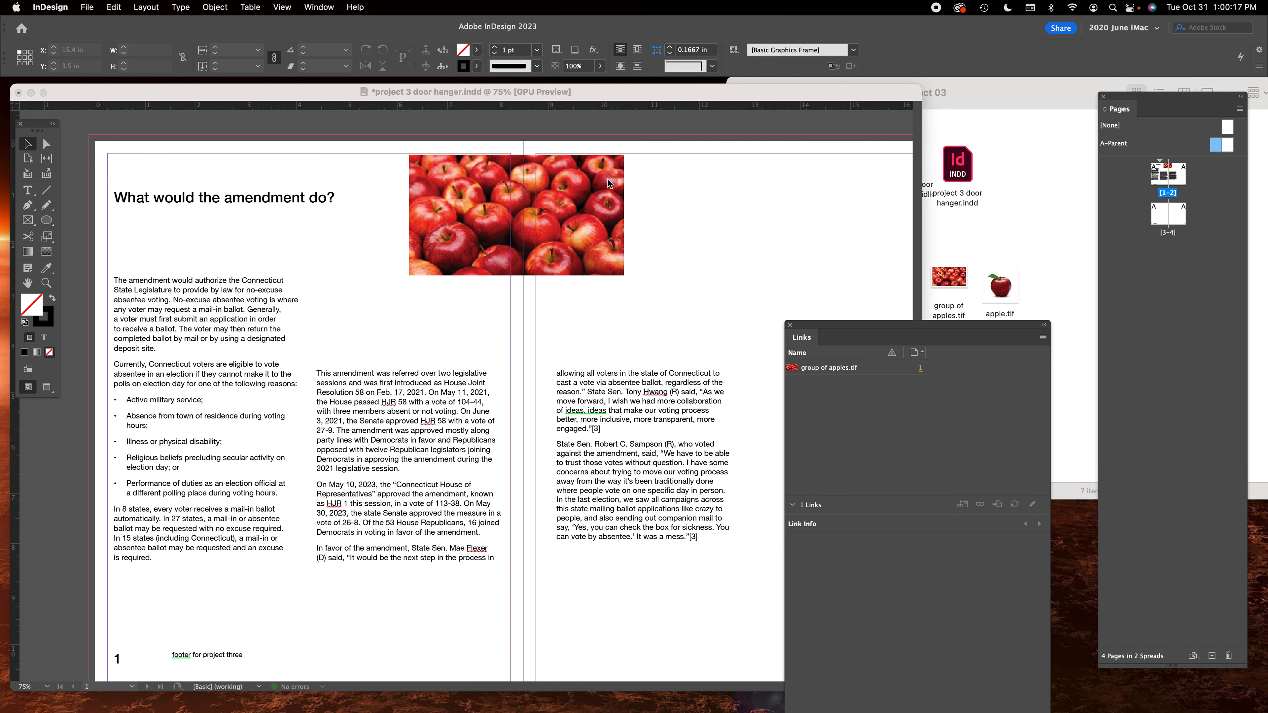
click(1024, 299)
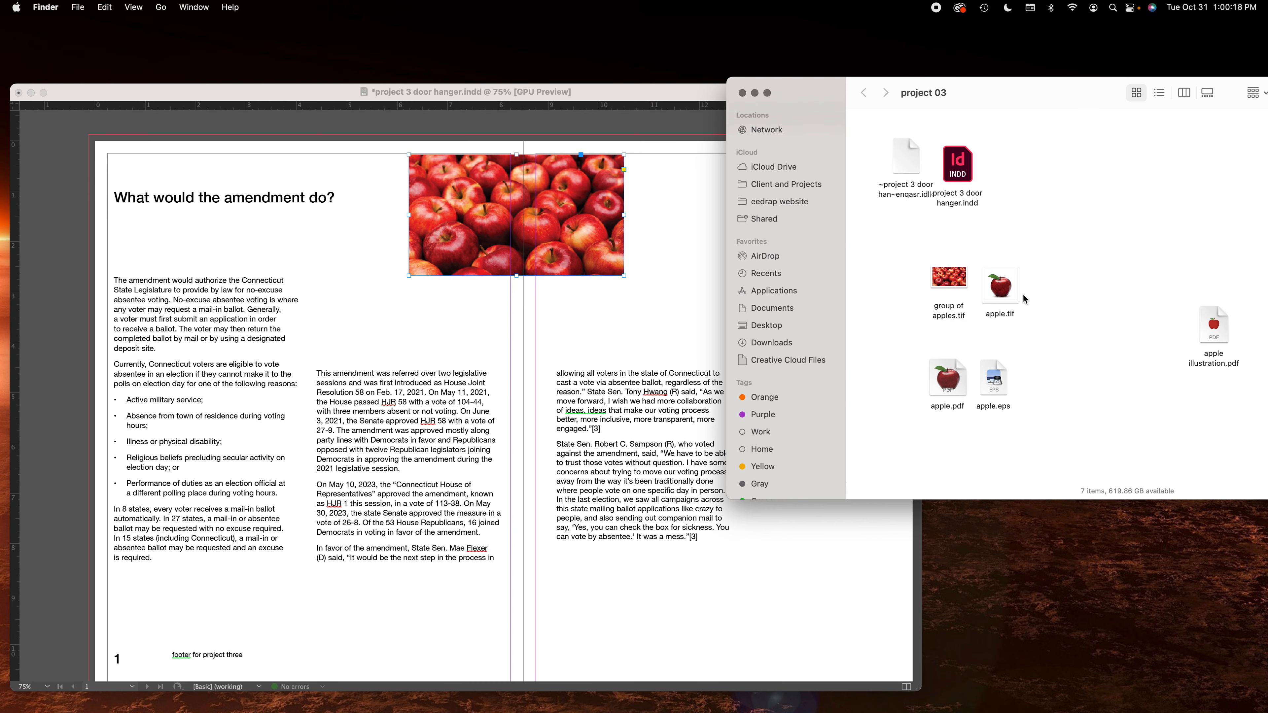
click(519, 196)
drag(514, 215, 417, 214)
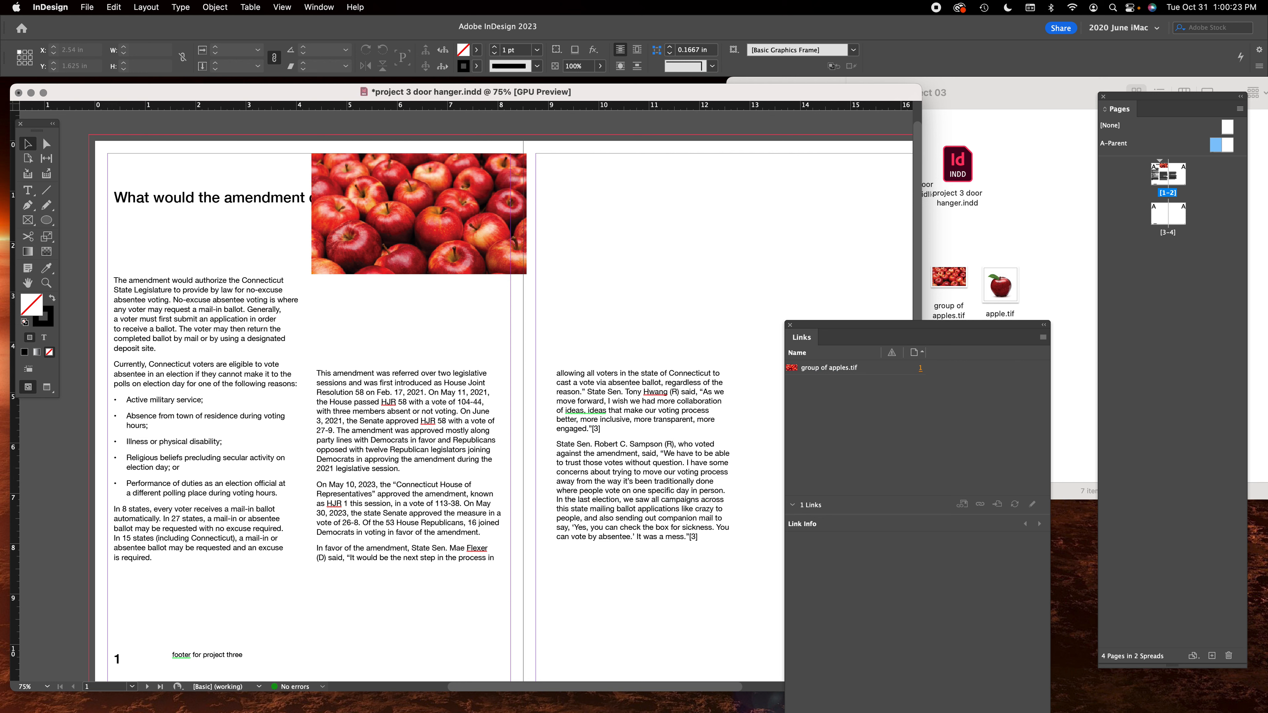
Draw a circle about 3.325 in across on page 2 at about X 9.875 in, Y 0.625 in, and swap its fill and stroke for a black fill.
click(46, 220)
mouse_move(593, 173)
mouse_down()
mouse_move(649, 194)
mouse_move(715, 298)
mouse_move(760, 340)
mouse_up()
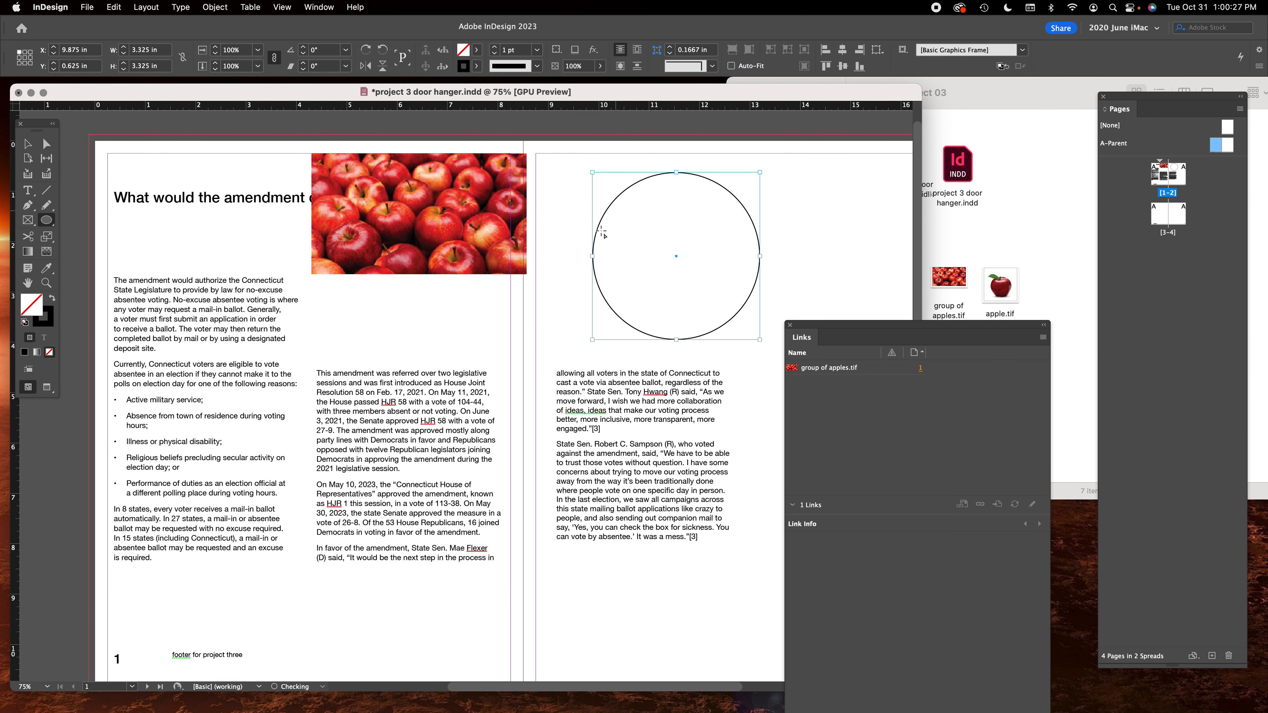
click(53, 298)
Place group of apples.tif from the project 03 folder inside the black circle on page 2.
click(955, 302)
drag(955, 301, 649, 237)
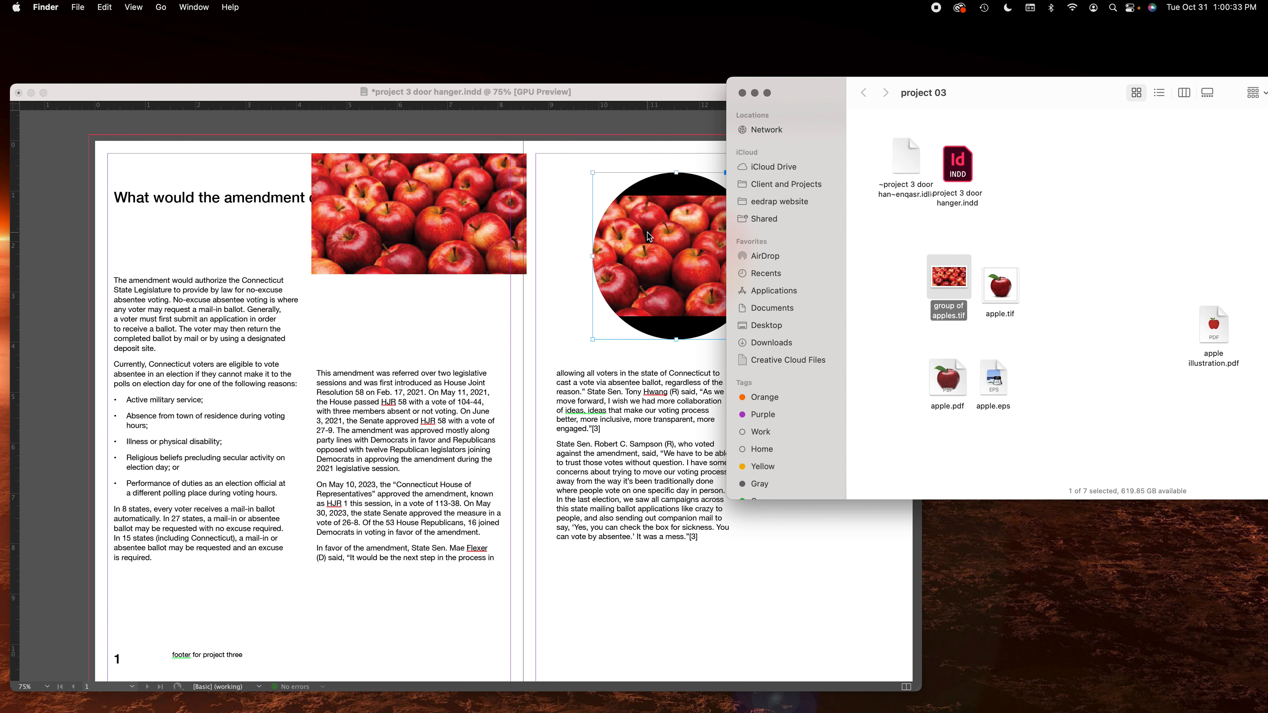
click(649, 237)
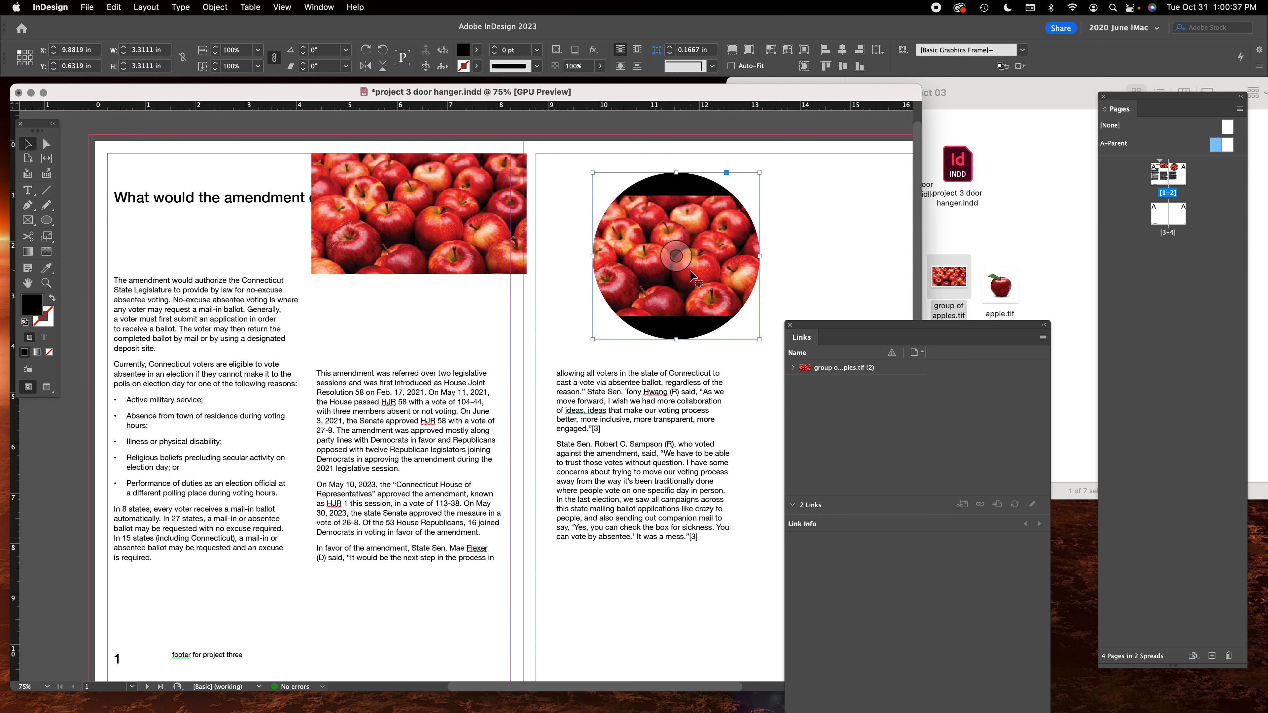
Move the page 1 apples image to about X 5.18 in, Y 1.37 in and crop its frame to about 2.26 in wide.
click(502, 179)
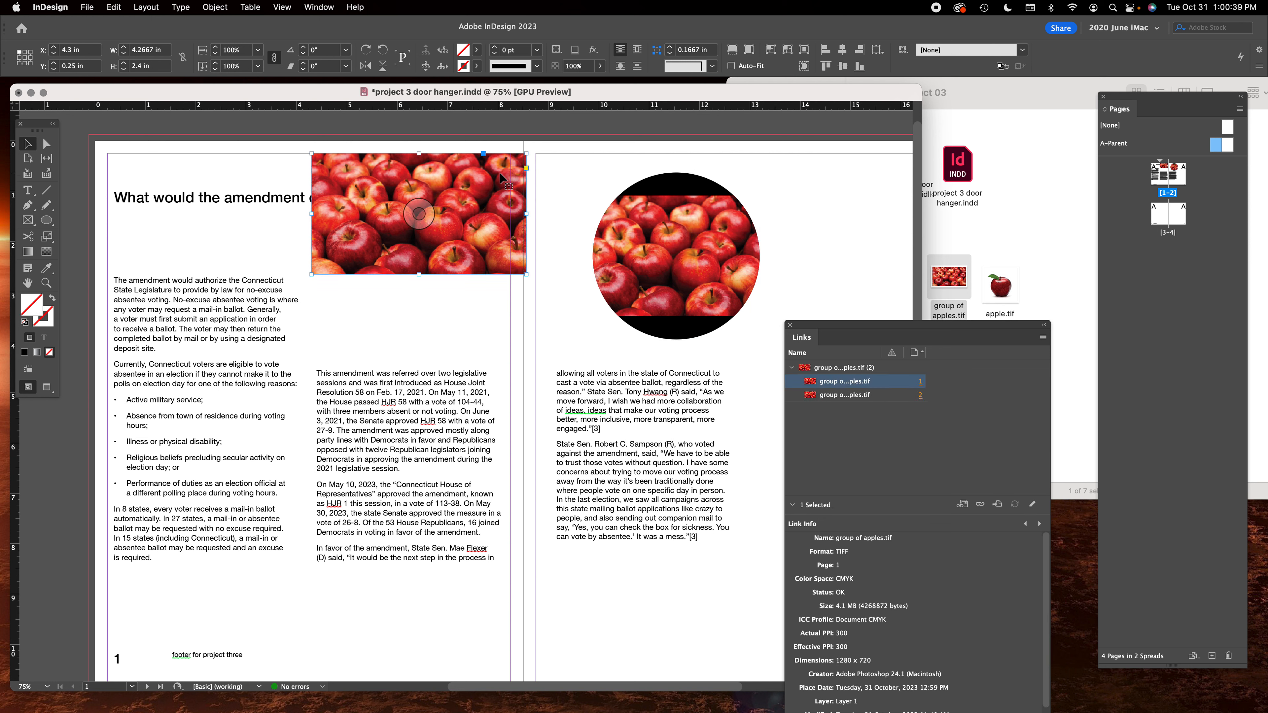
drag(501, 179, 496, 209)
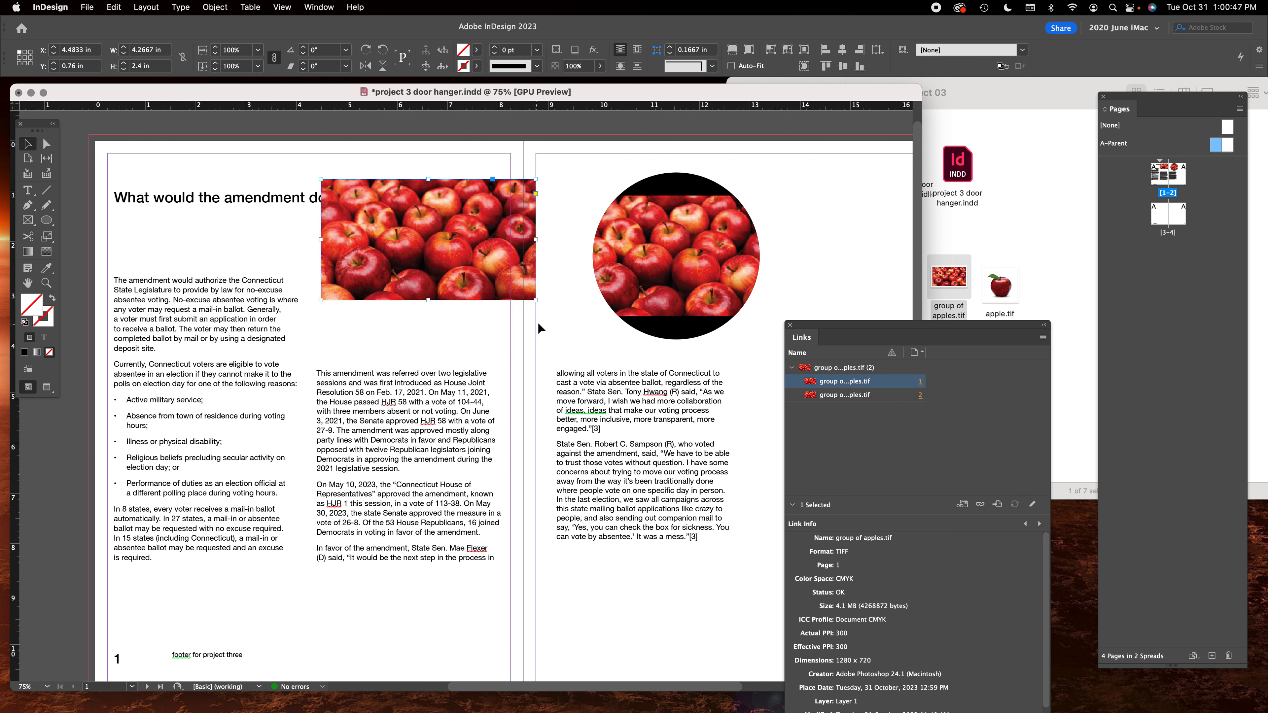
click(709, 206)
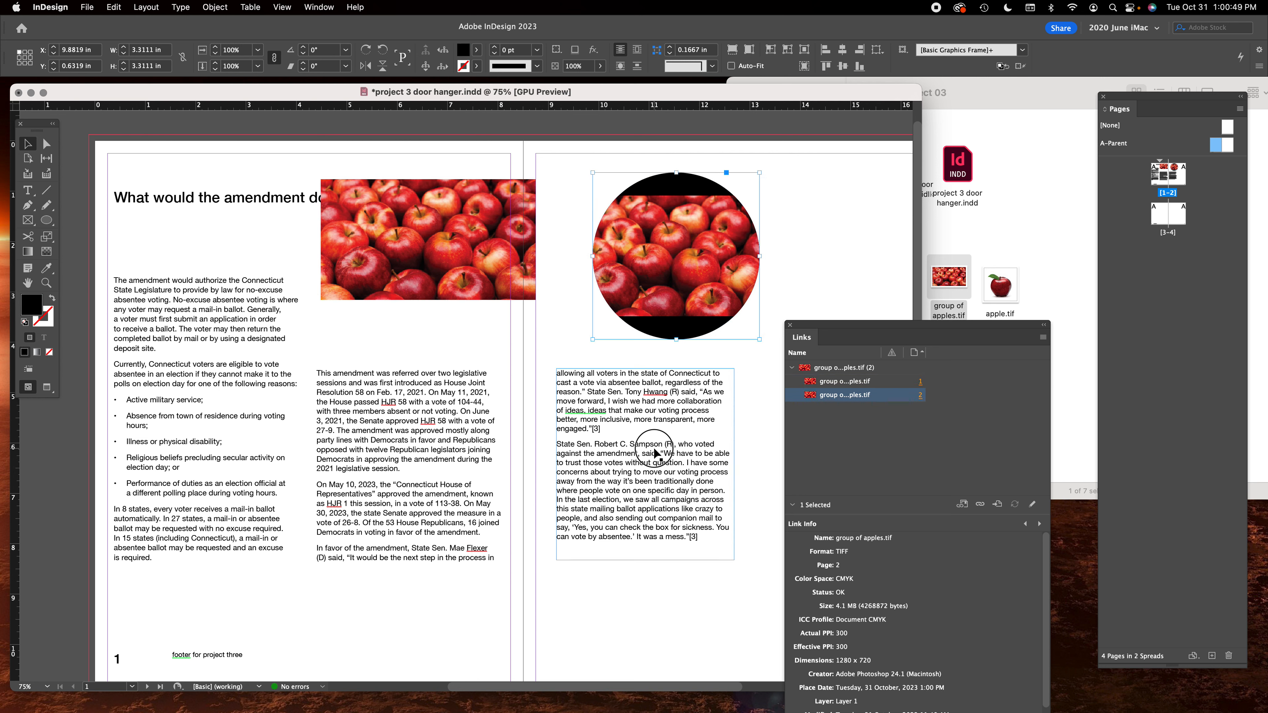
click(454, 260)
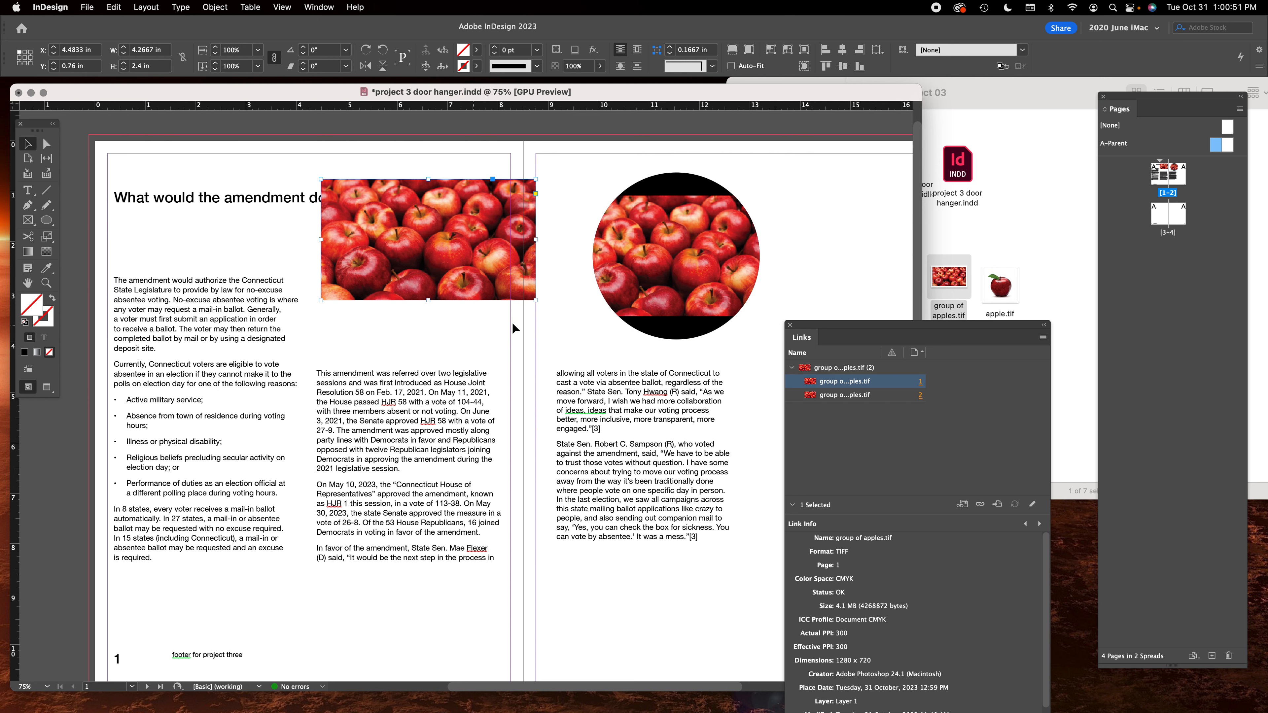
drag(494, 243, 470, 270)
key(super+shift+a)
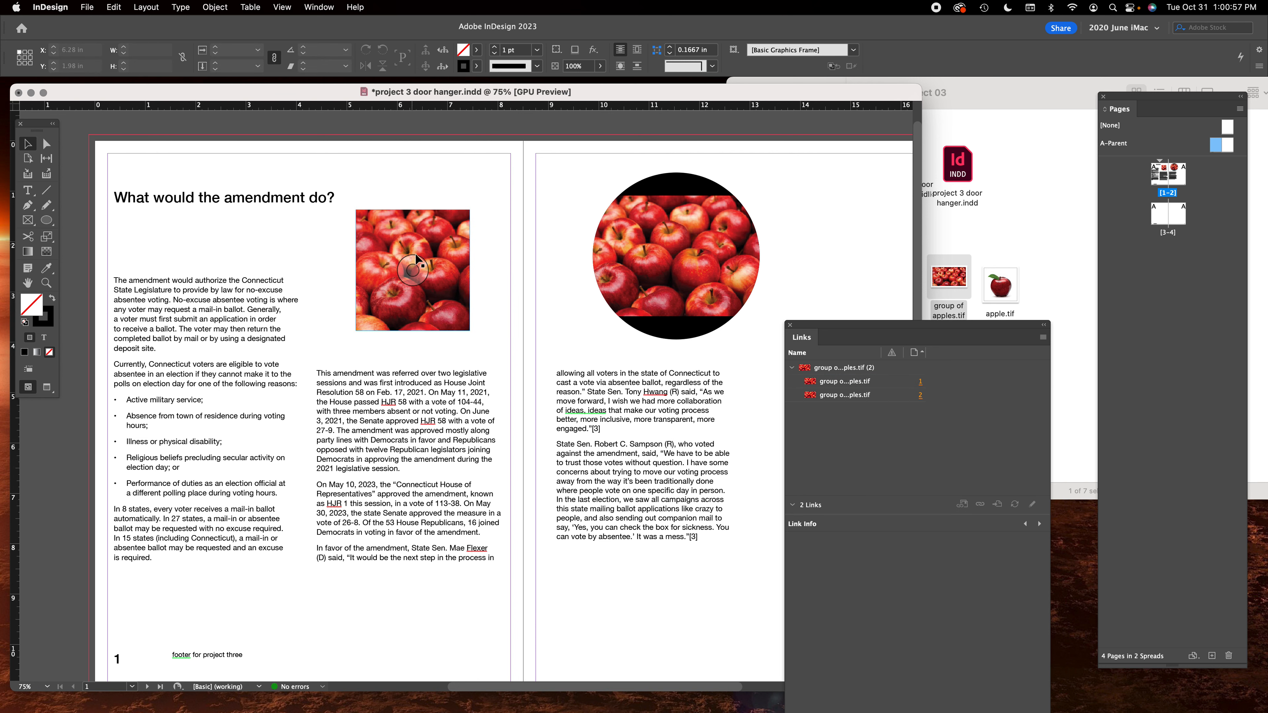
click(442, 226)
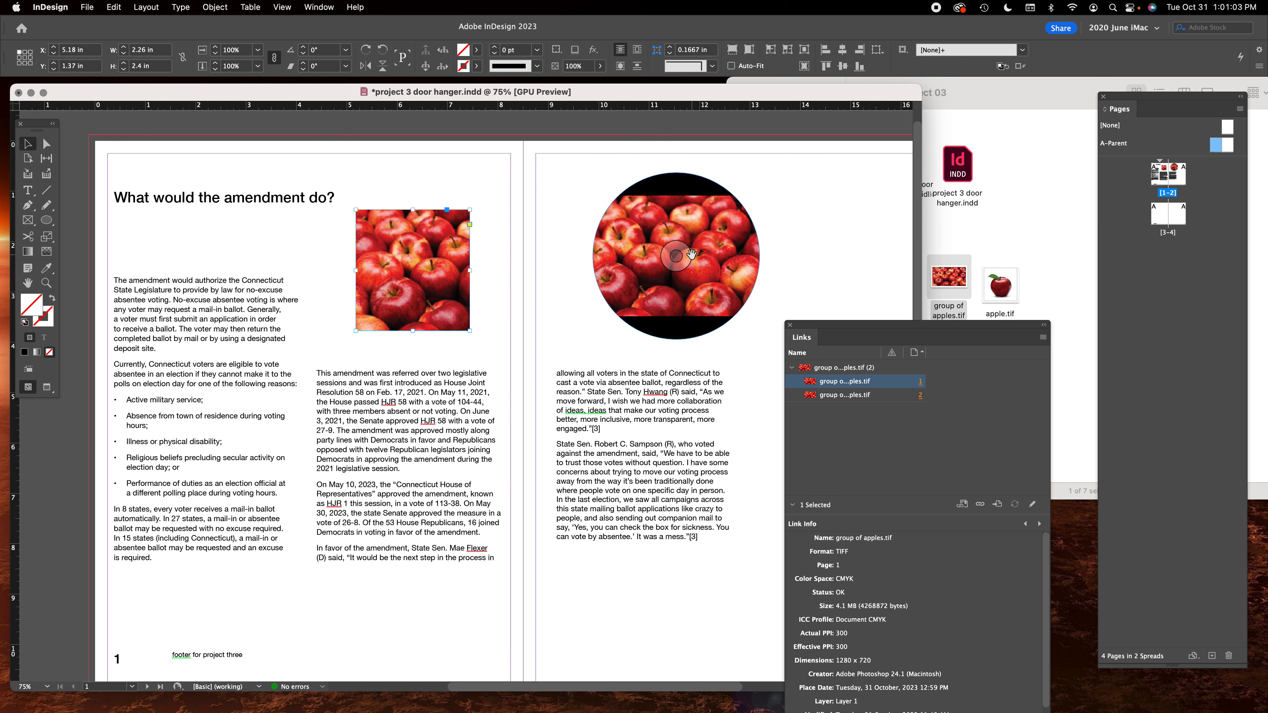
Scale the apples picture down proportionally inside its page 1 frame to match the frame's width.
click(413, 271)
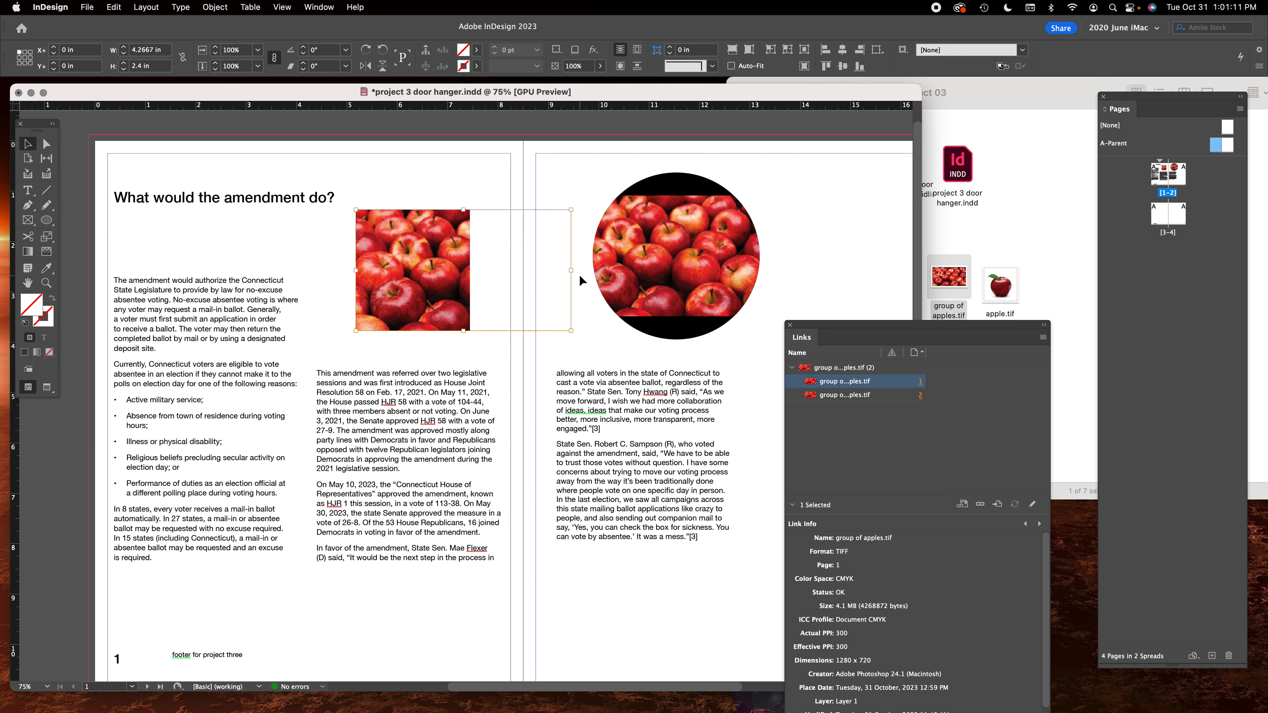
drag(574, 271, 473, 272)
click(413, 272)
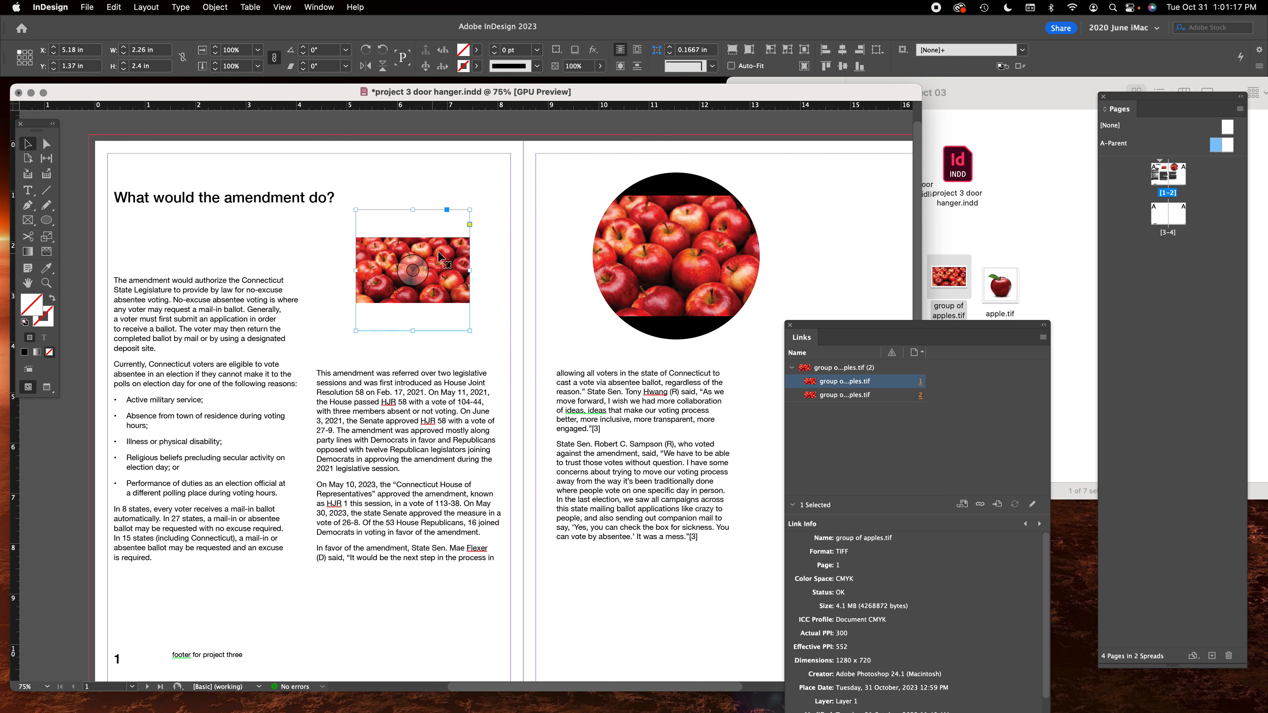
Enlarge the picture inside the page 1 frame from its center to about 2.96 in wide, at 69.375% scale.
click(417, 269)
drag(356, 270, 338, 270)
drag(473, 270, 487, 270)
click(465, 219)
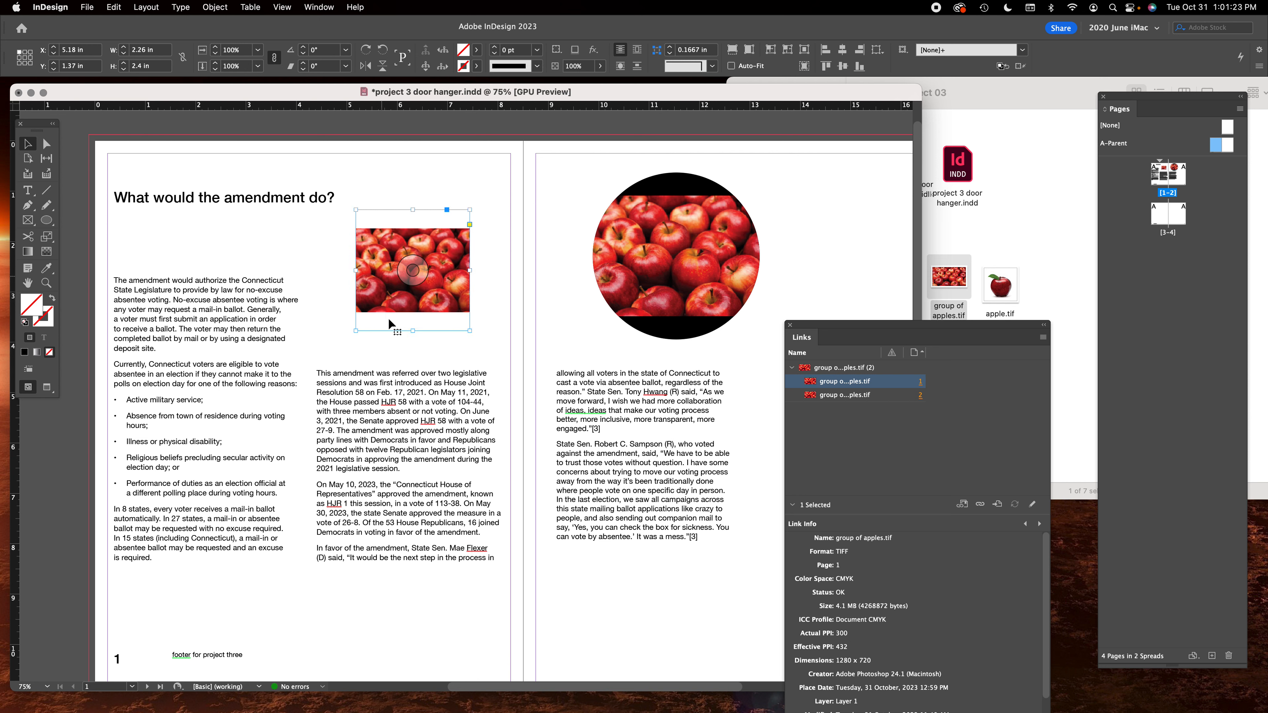
click(415, 266)
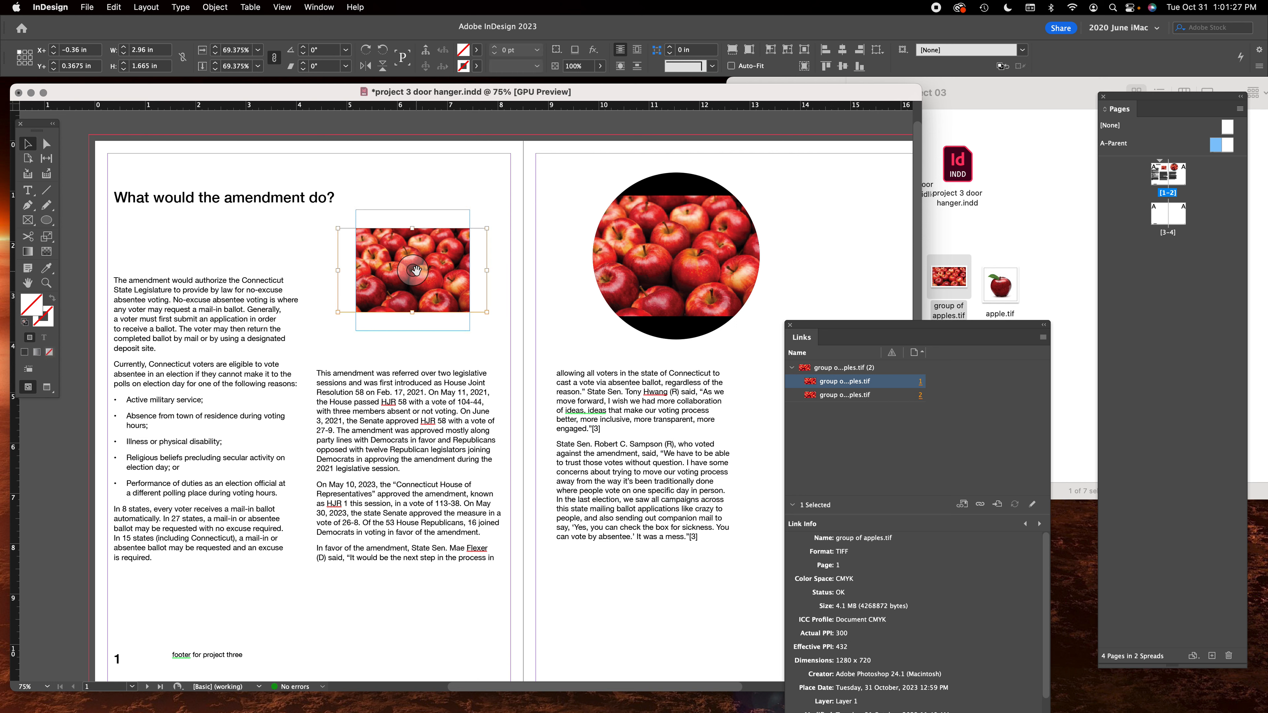
Scale the apples picture inside the circle up from its center to about 6.14 in wide, filling the circle.
click(677, 256)
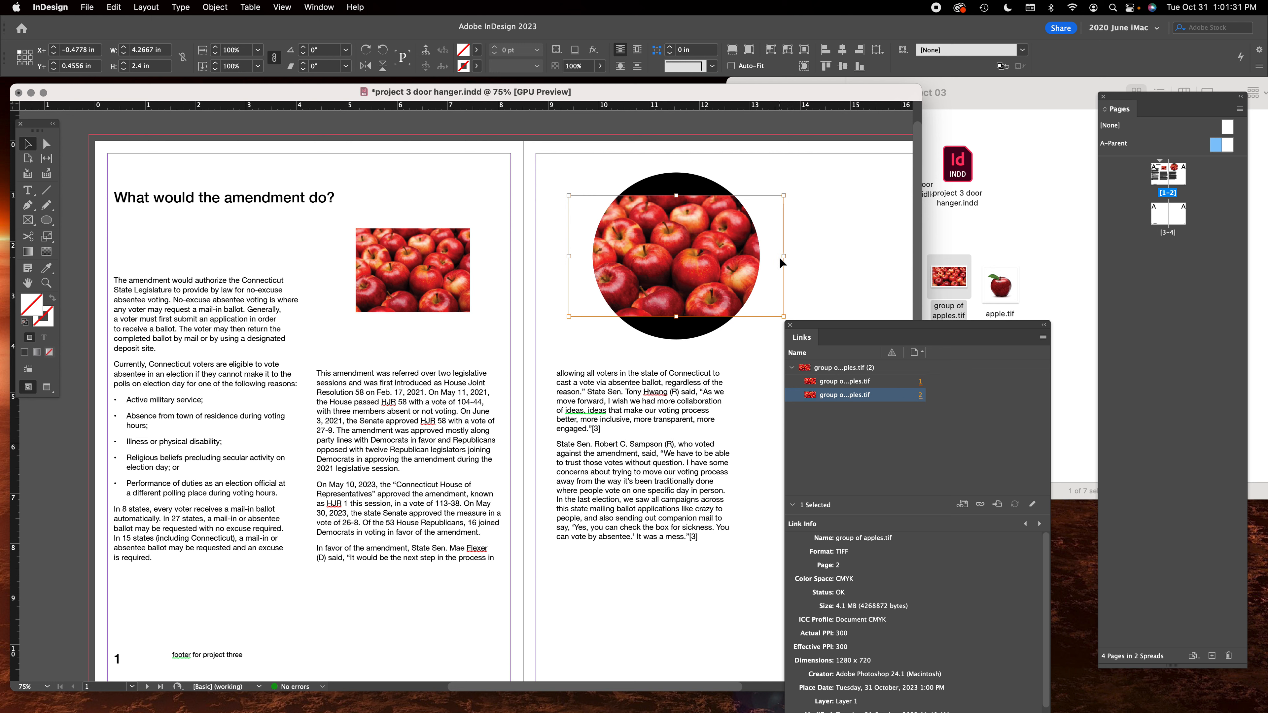
drag(677, 195, 678, 169)
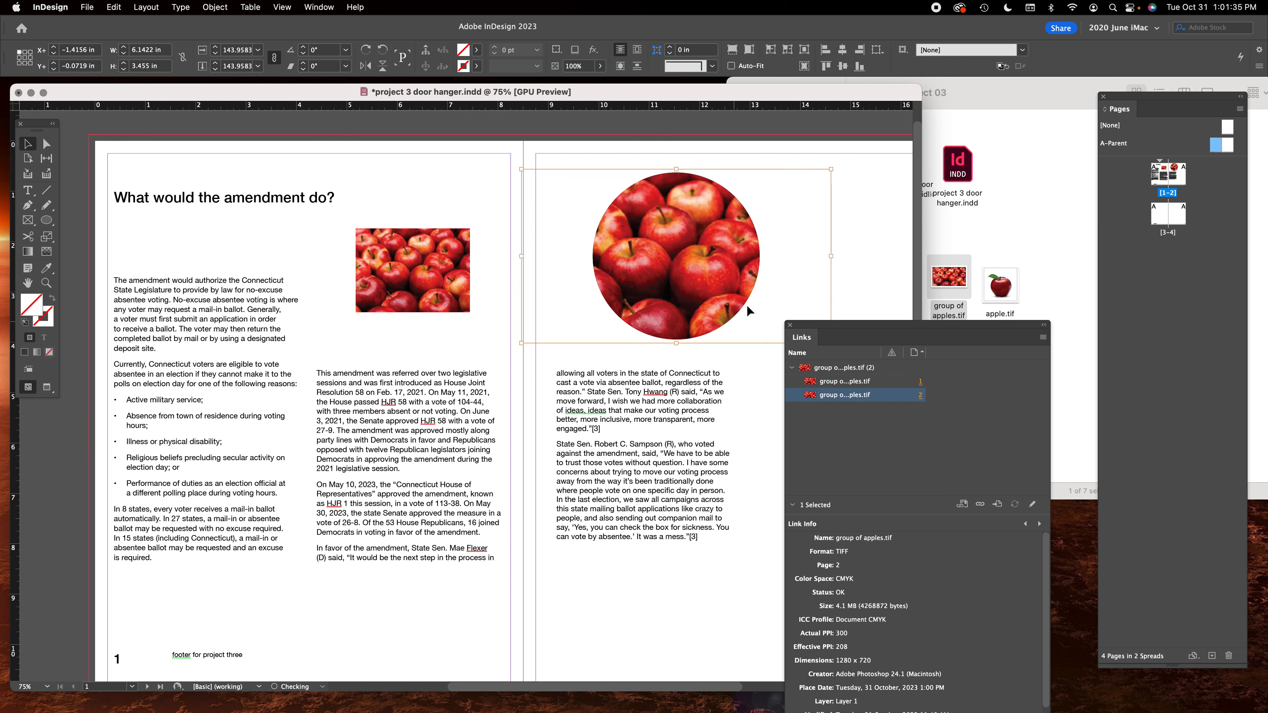
Move the Links panel up to show all its link info and compare the effective PPI of the two apples images.
drag(844, 333, 880, 145)
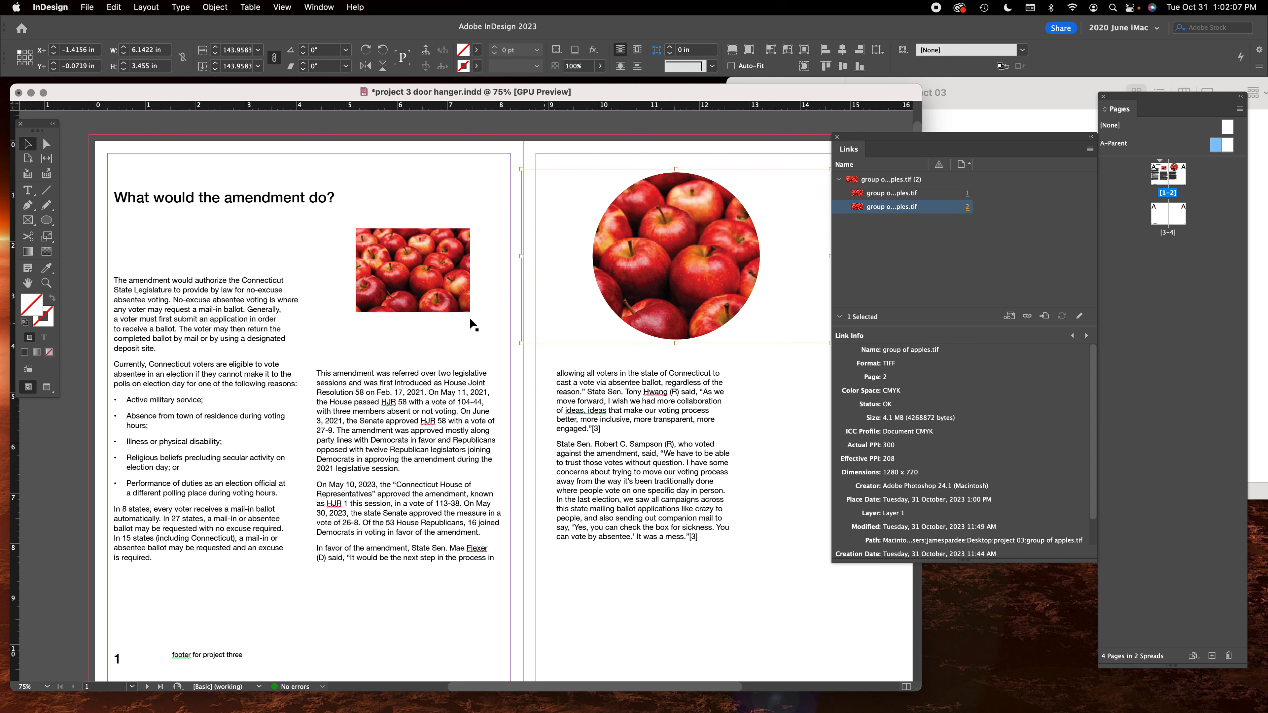
click(415, 269)
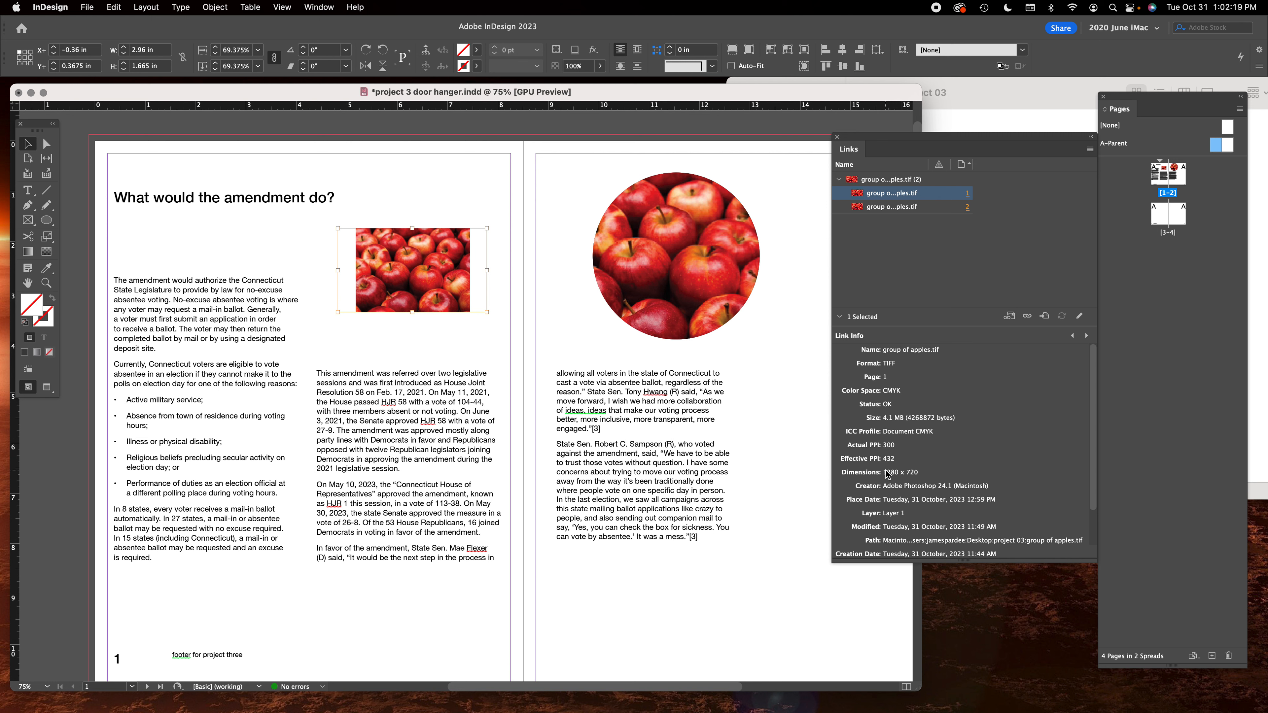
click(532, 178)
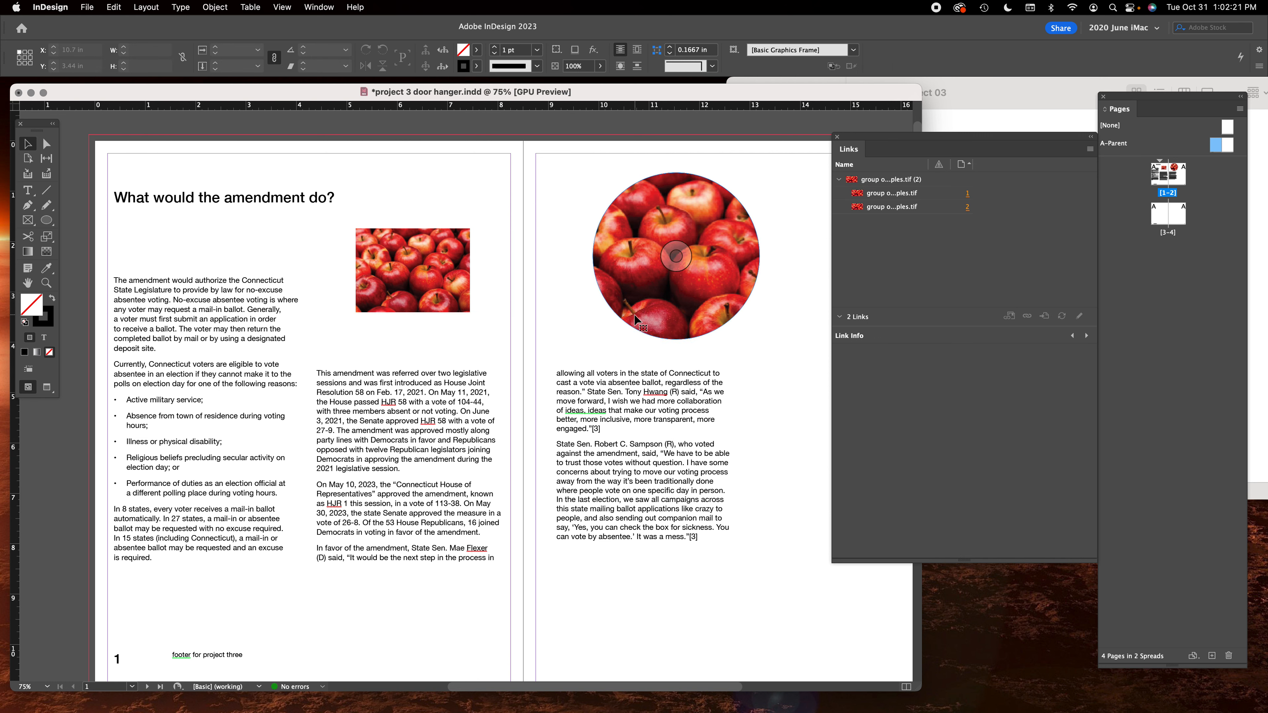
click(600, 280)
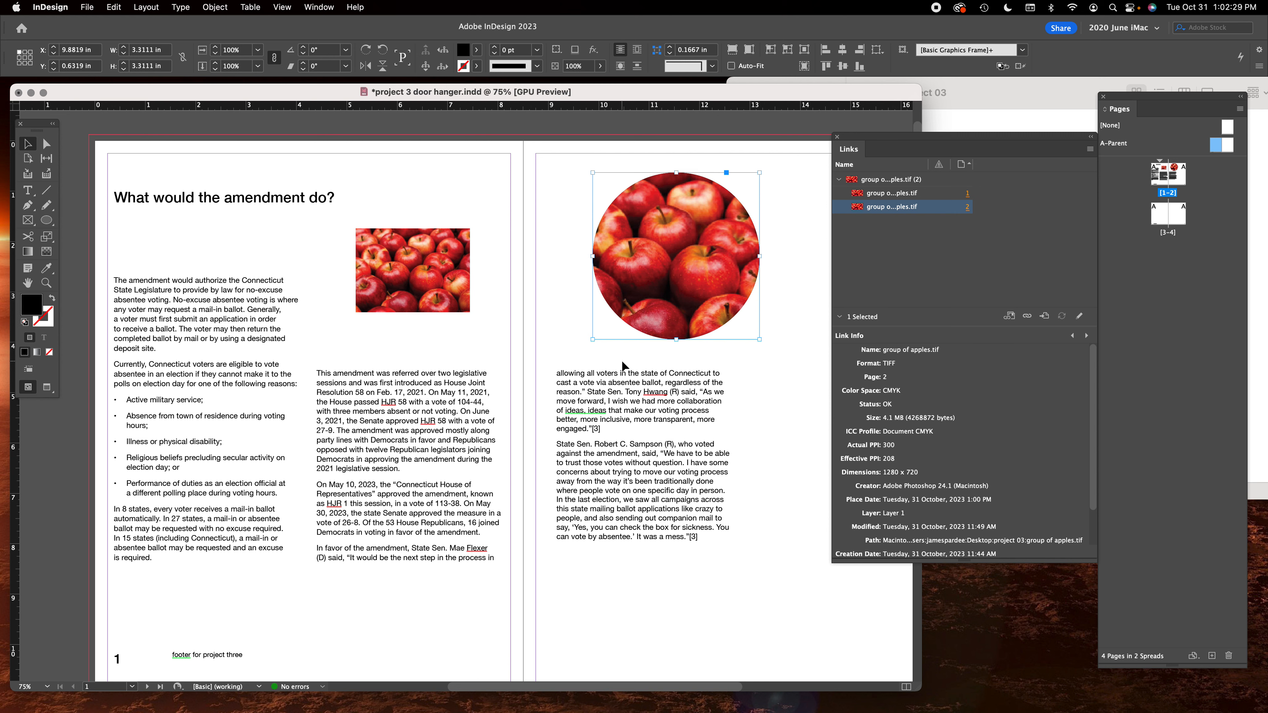
click(519, 275)
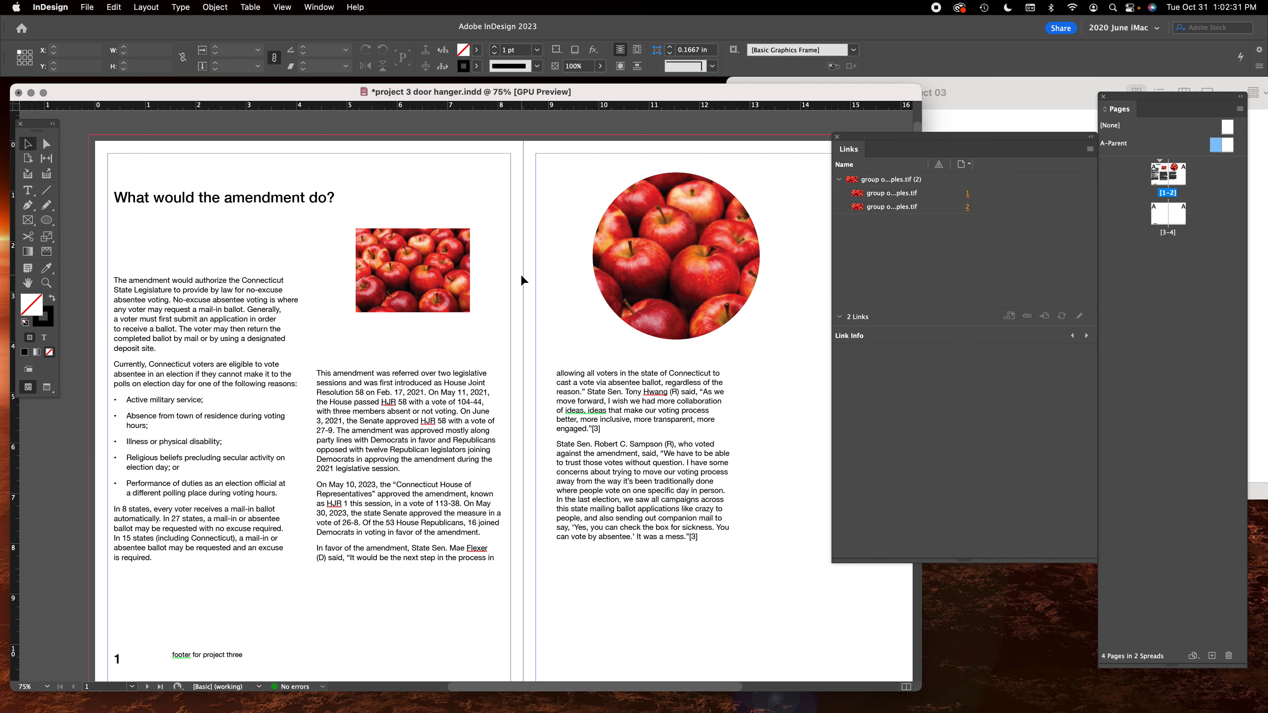
Save the door hanger document and collapse or close the Links panel to uncover the folder window.
key(super+s)
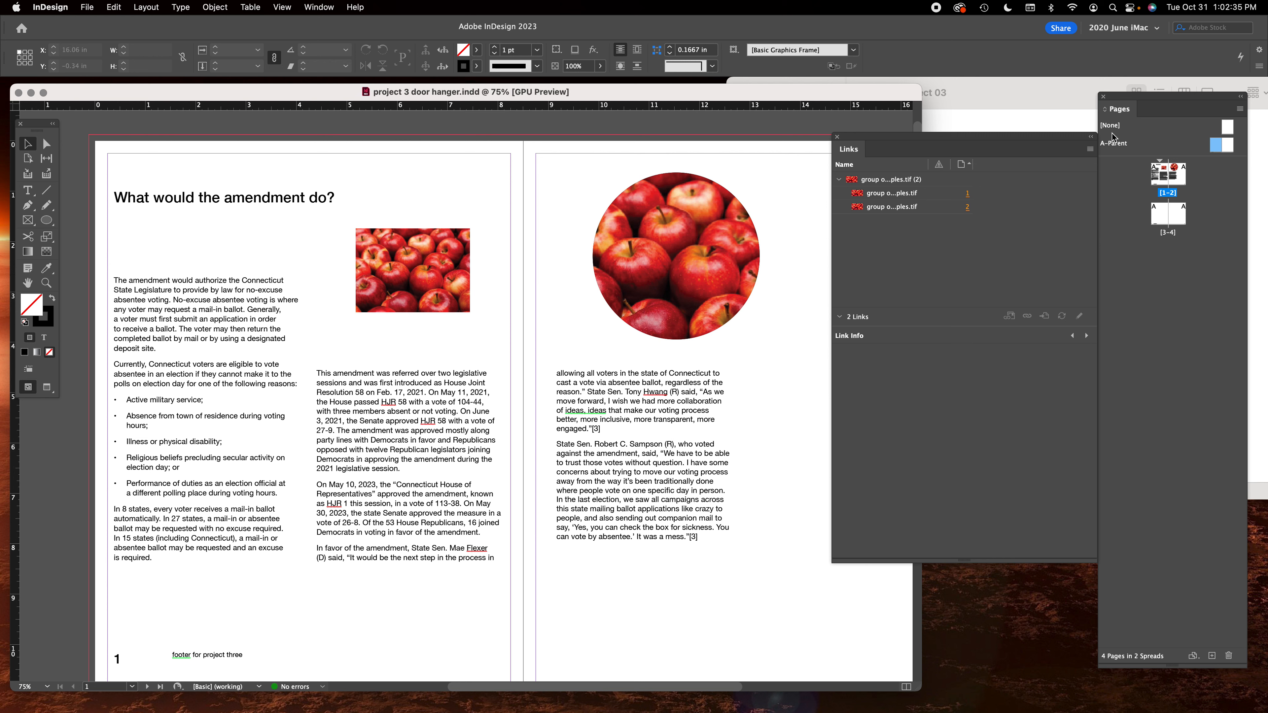
click(1091, 137)
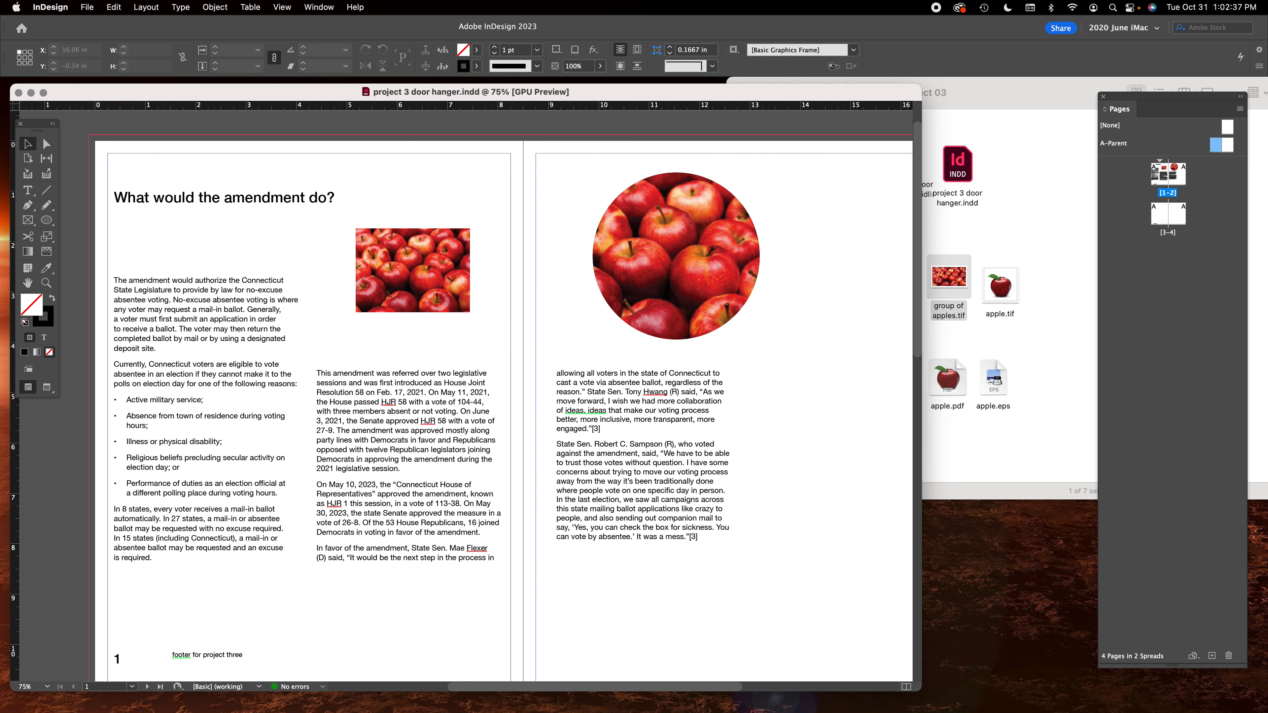
Switch to Finder and move group of apples.tif out of the project 03 folder onto the desktop, just below the folder window.
click(1036, 199)
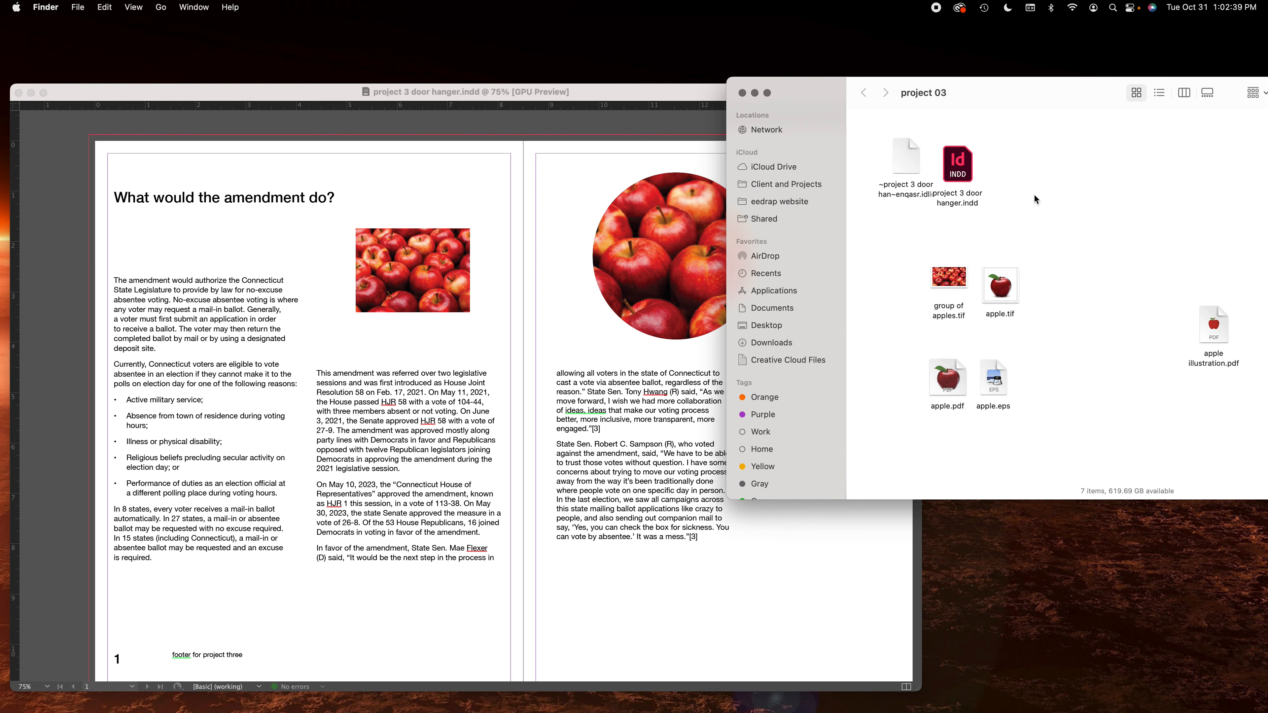
click(944, 240)
drag(952, 279, 924, 263)
click(1075, 219)
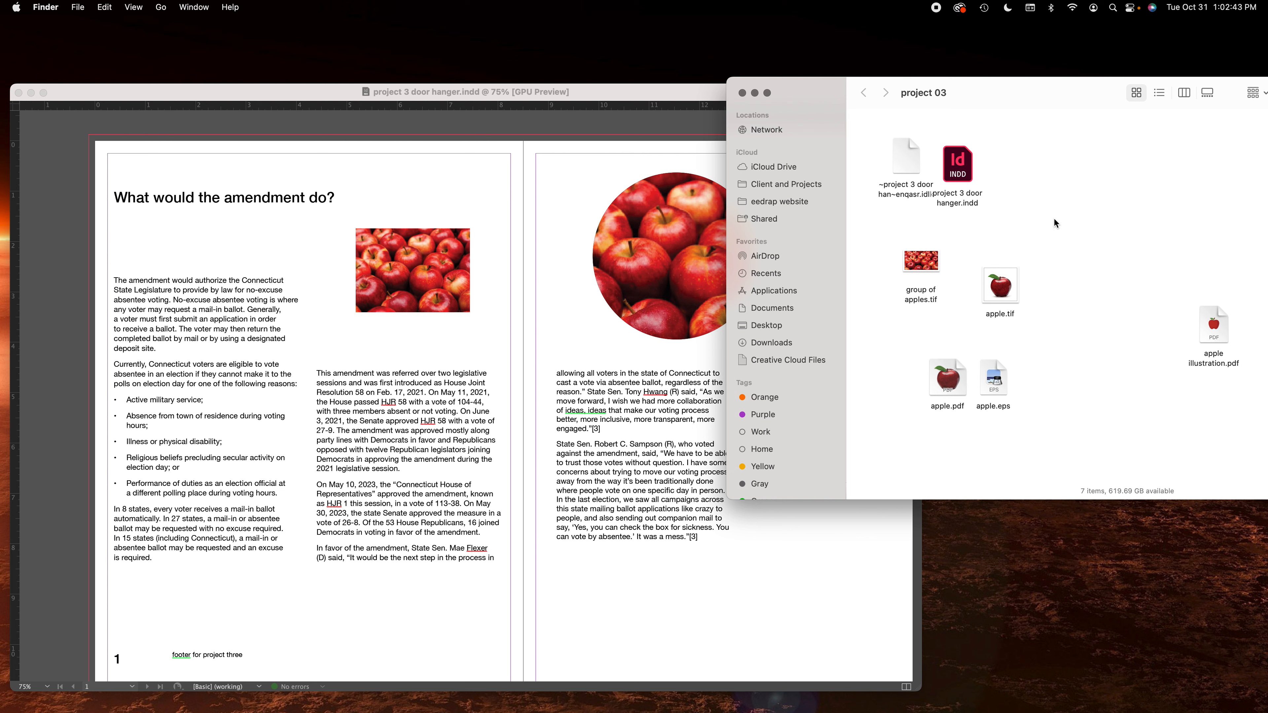
drag(921, 268, 1079, 559)
click(1122, 580)
click(1091, 302)
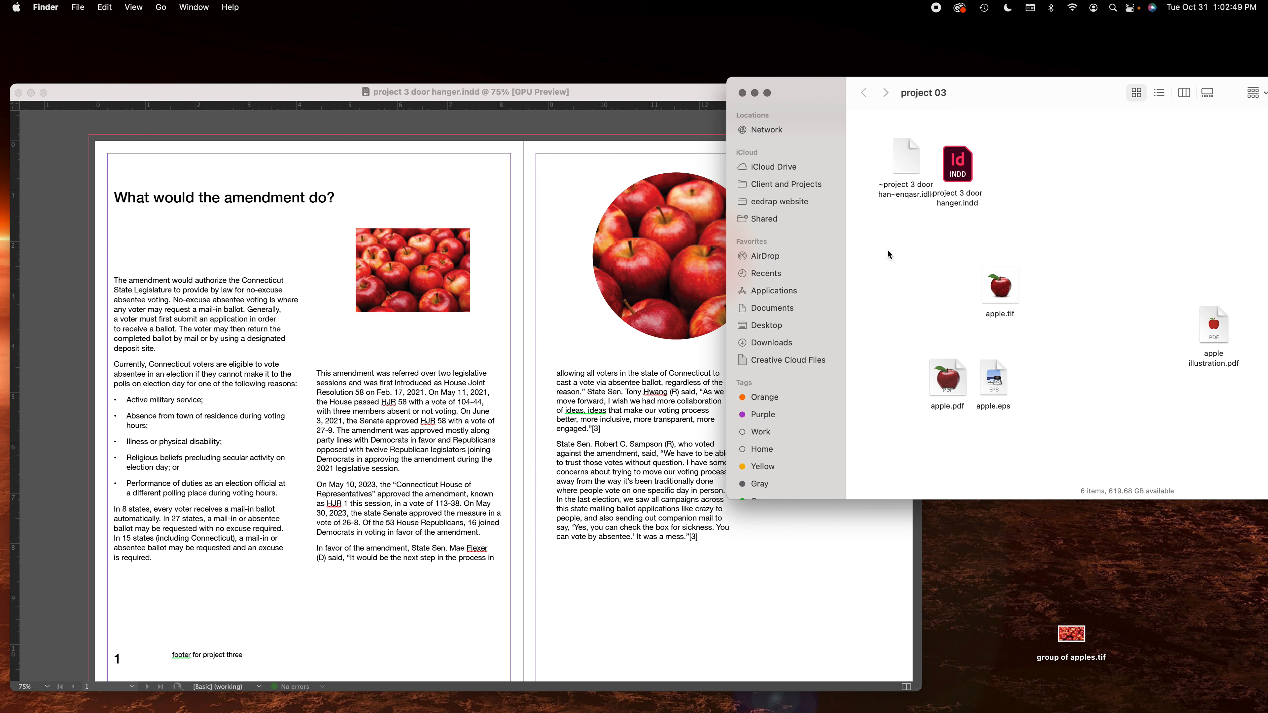
drag(1080, 640, 1031, 586)
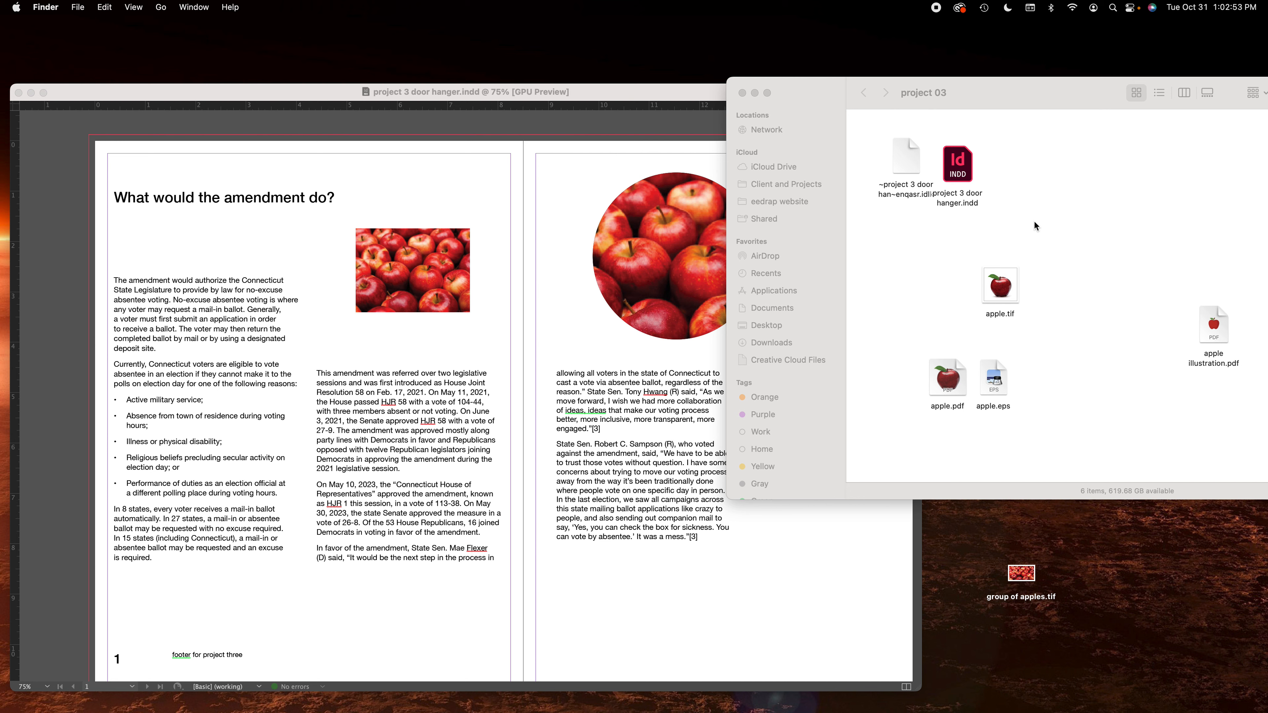
Return to InDesign, open the Preflight errors, expand the missing link entries under LINKS, and select the circular apples image.
click(566, 164)
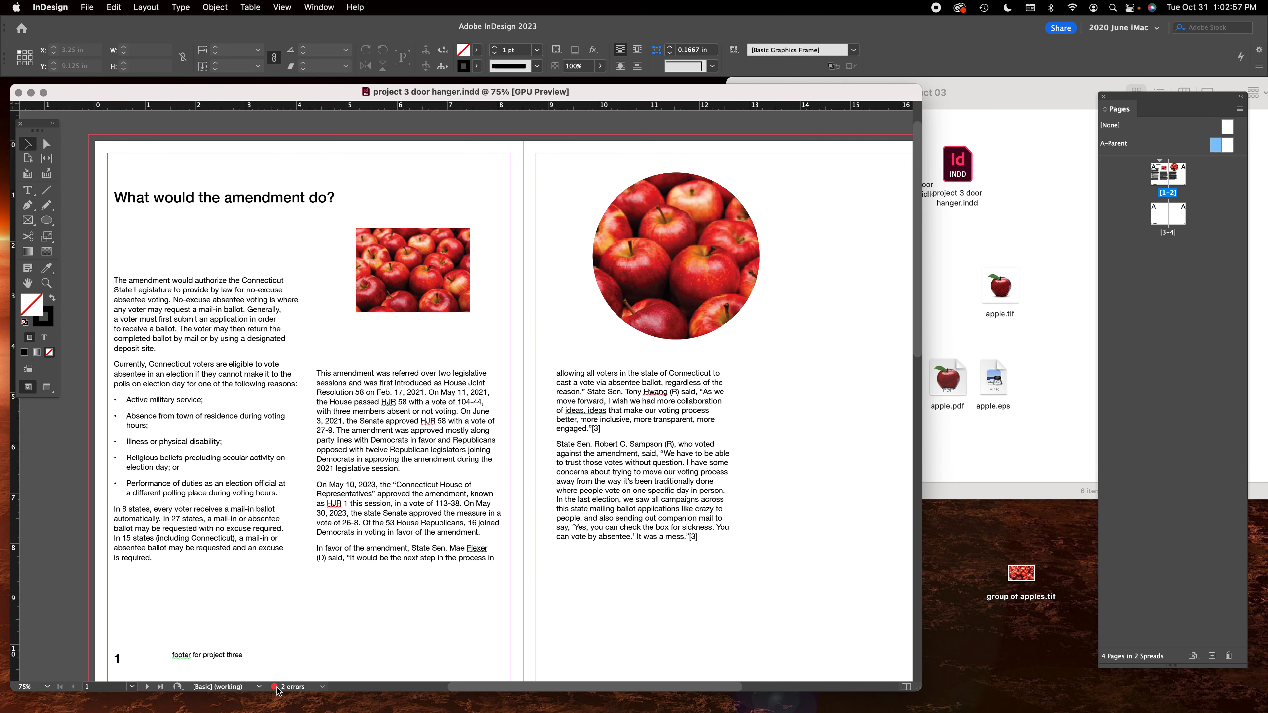
double_click(288, 688)
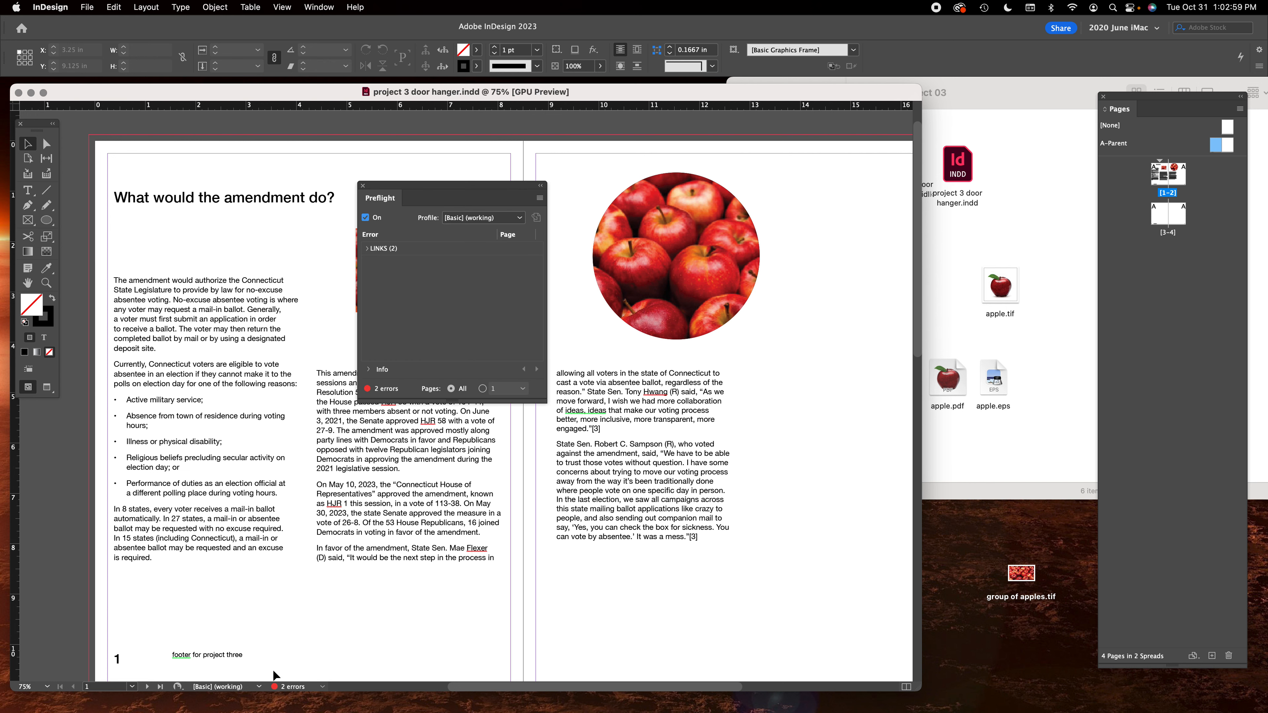
click(367, 250)
click(377, 261)
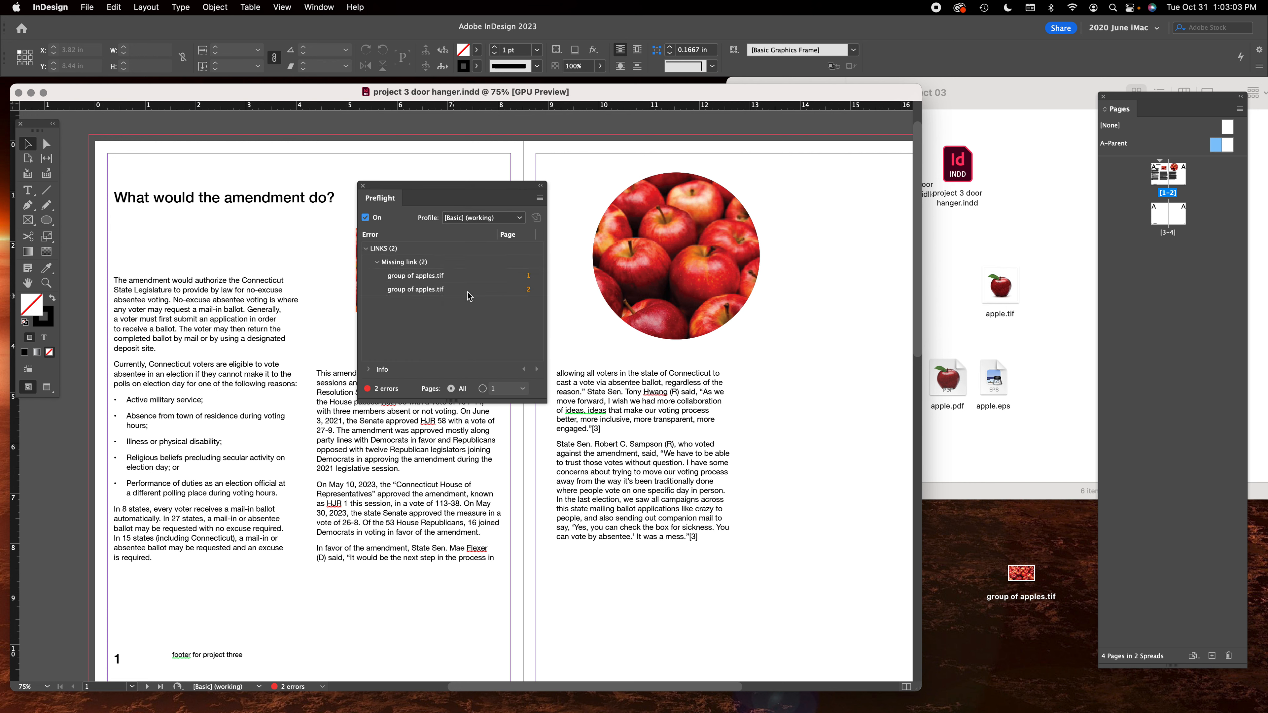
click(704, 198)
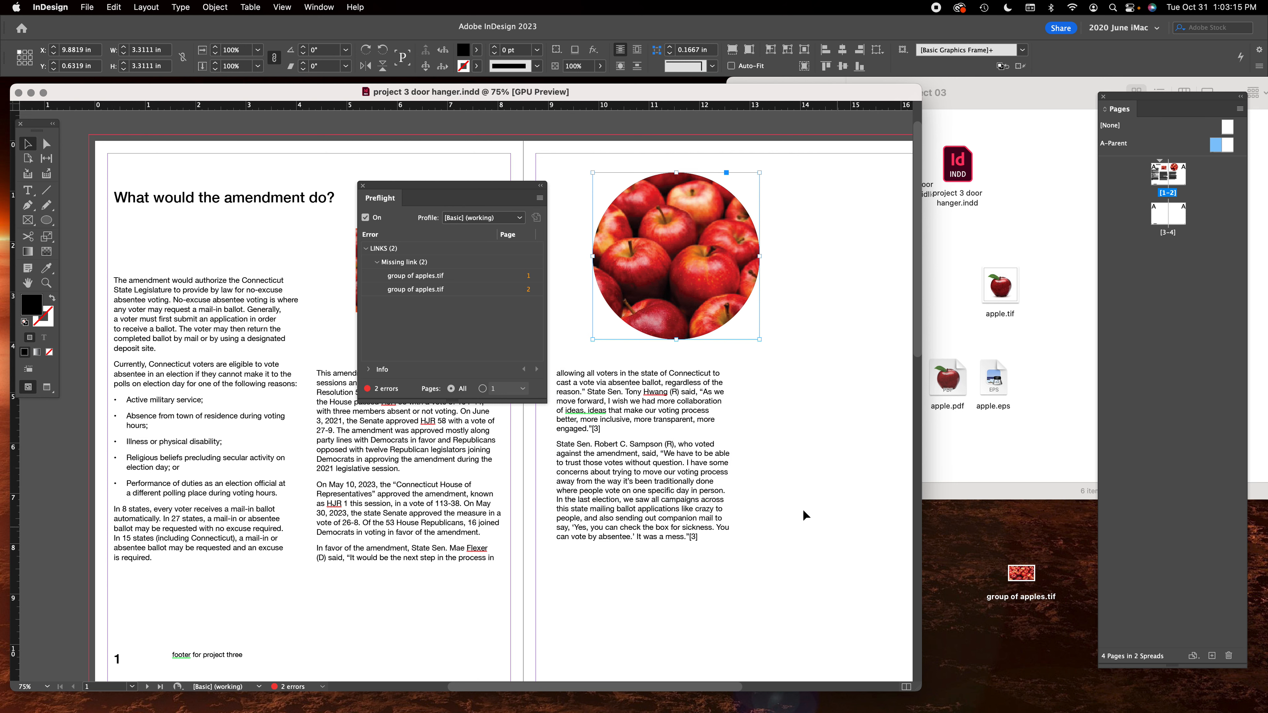
Close the Preflight panel, move group of apples.tif from the desktop back into the project 03 folder, and return to the InDesign document.
click(364, 186)
drag(1027, 575, 1055, 295)
drag(954, 292, 896, 306)
click(586, 151)
click(584, 150)
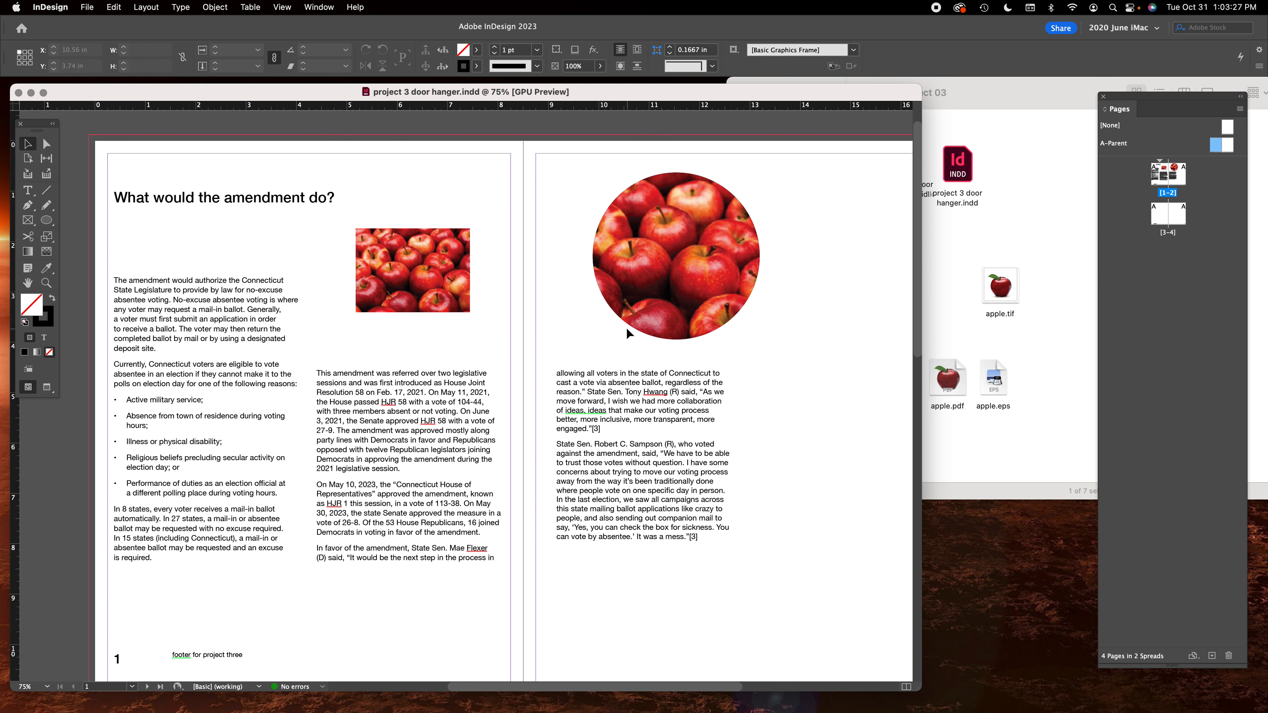
Delete the rectangular apples image and move the circular apples image across the gutter, beside the heading.
click(468, 234)
key(Delete)
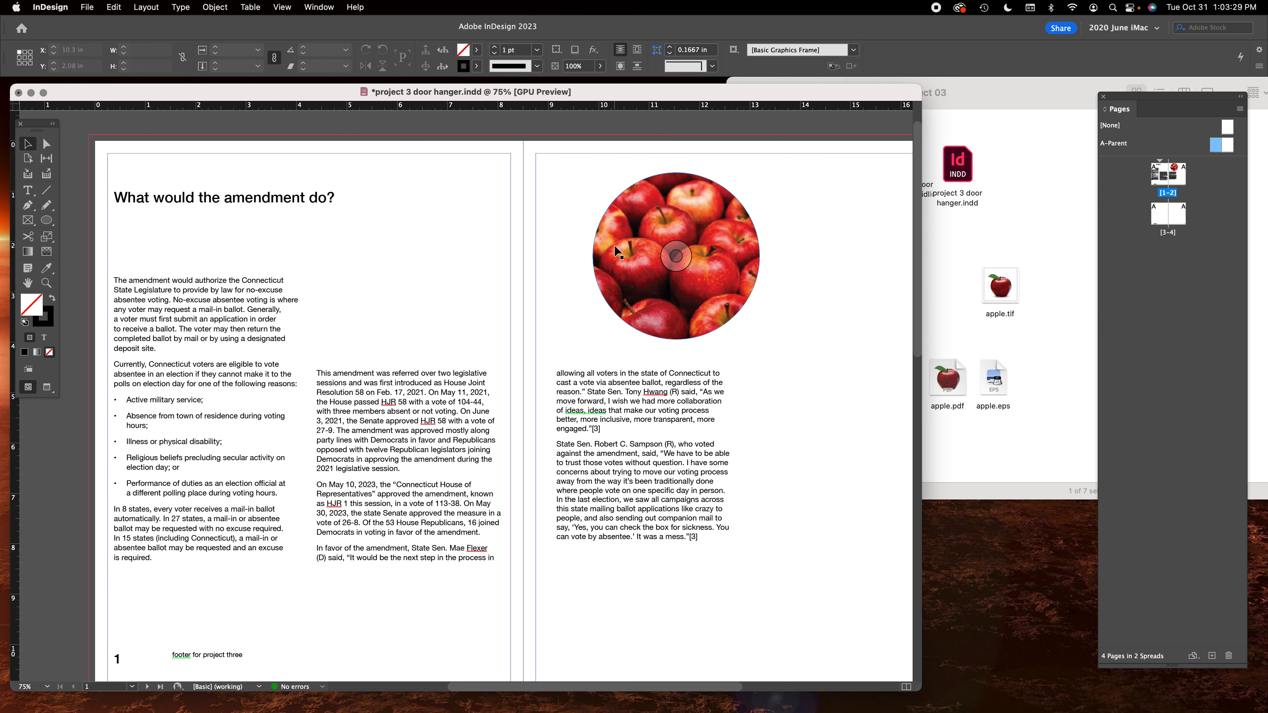
drag(617, 248, 494, 260)
click(820, 270)
click(604, 281)
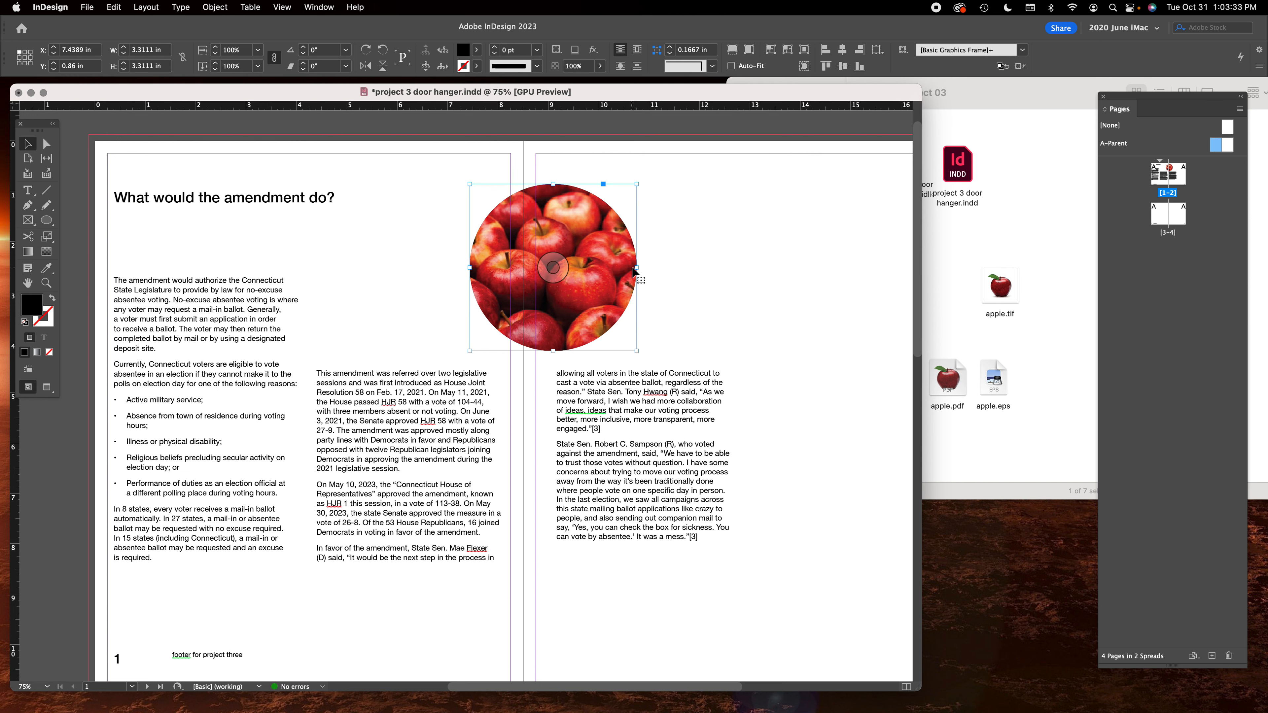
Shrink the circular apples frame around its center to about 1.85 in wide and high.
drag(637, 268, 609, 268)
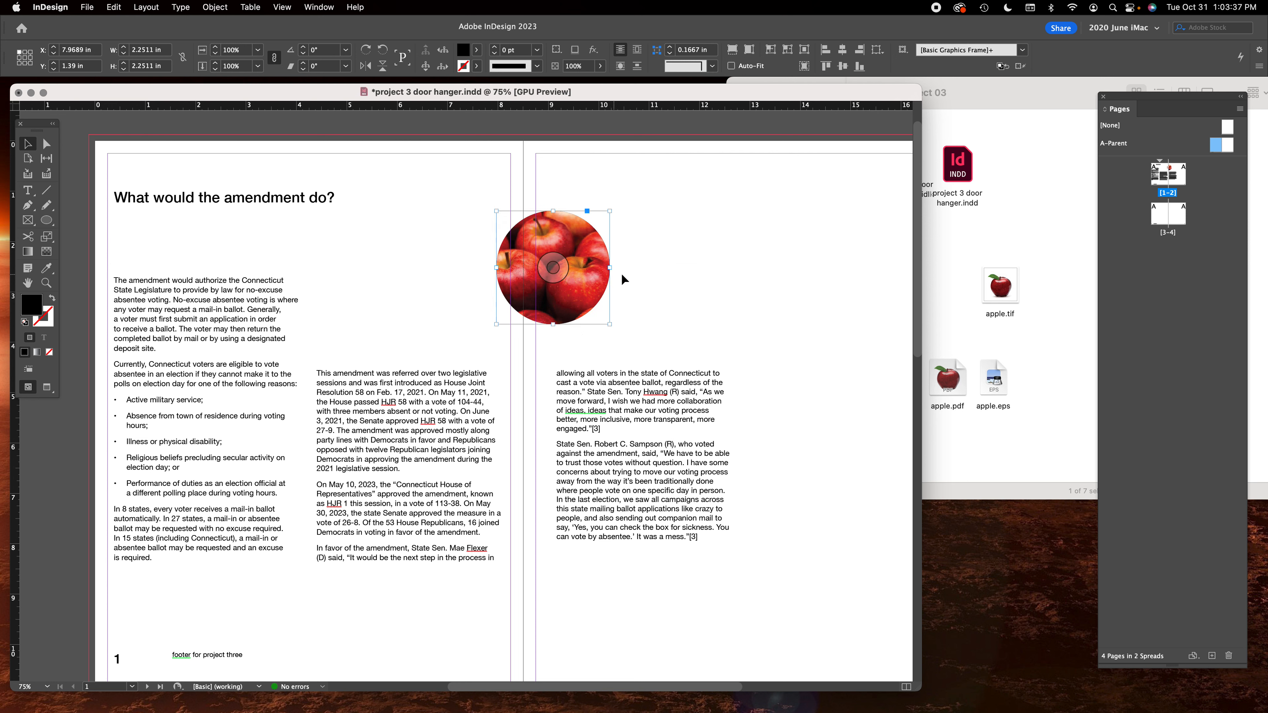
drag(609, 268, 589, 268)
click(694, 265)
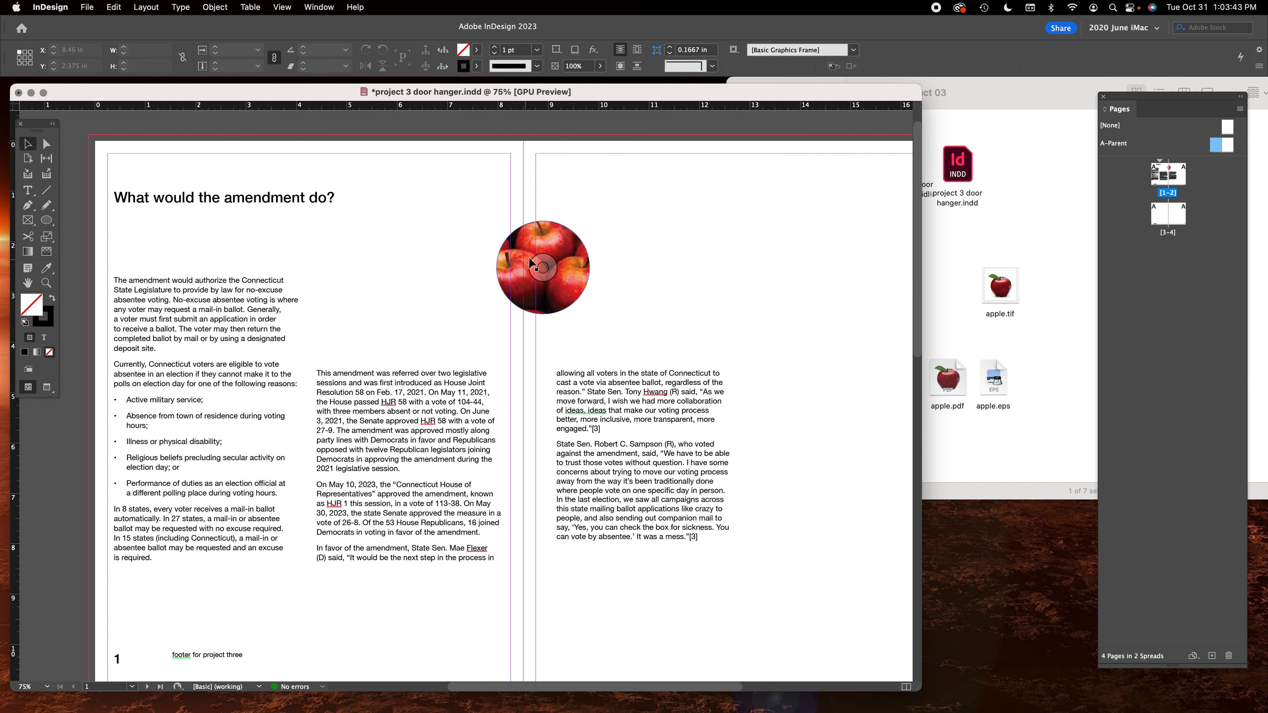
Move the circular apples image over the text between page 1's two columns and open the Text Wrap panel beside the layout.
drag(549, 257, 310, 437)
click(302, 411)
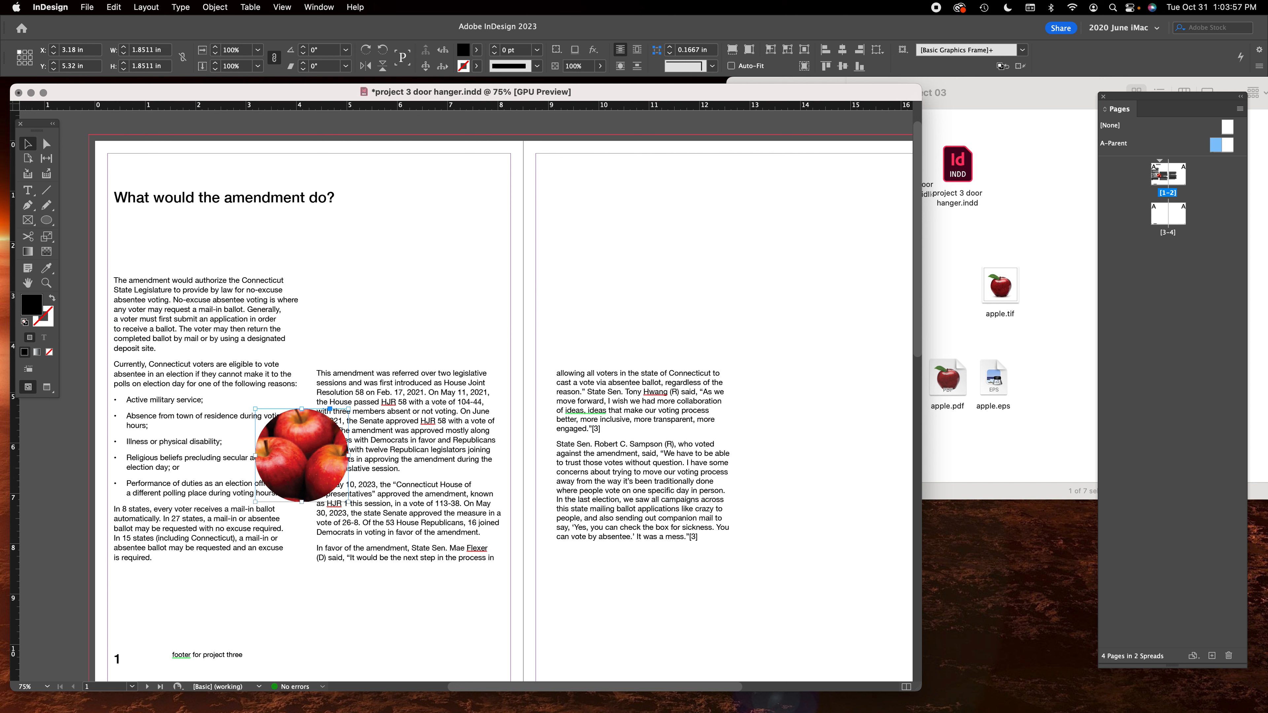
drag(278, 181, 839, 322)
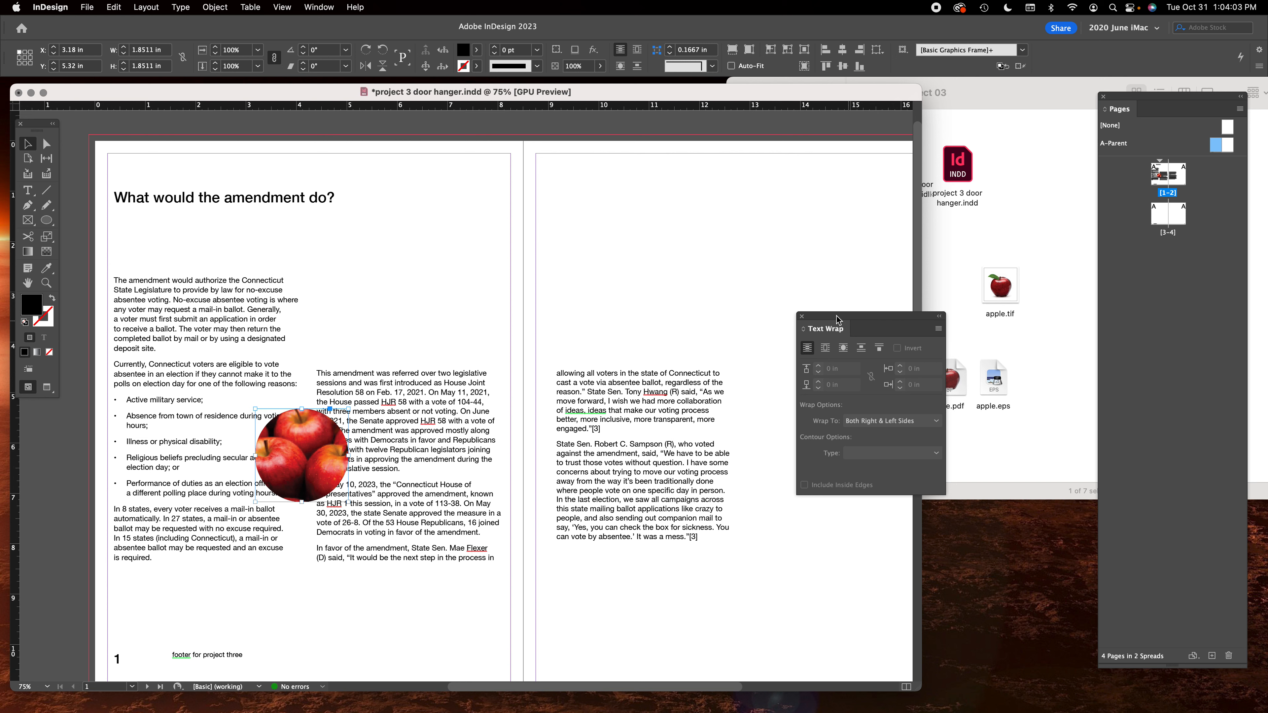
mouse_move(837, 319)
mouse_down()
mouse_move(846, 272)
mouse_move(845, 308)
mouse_up()
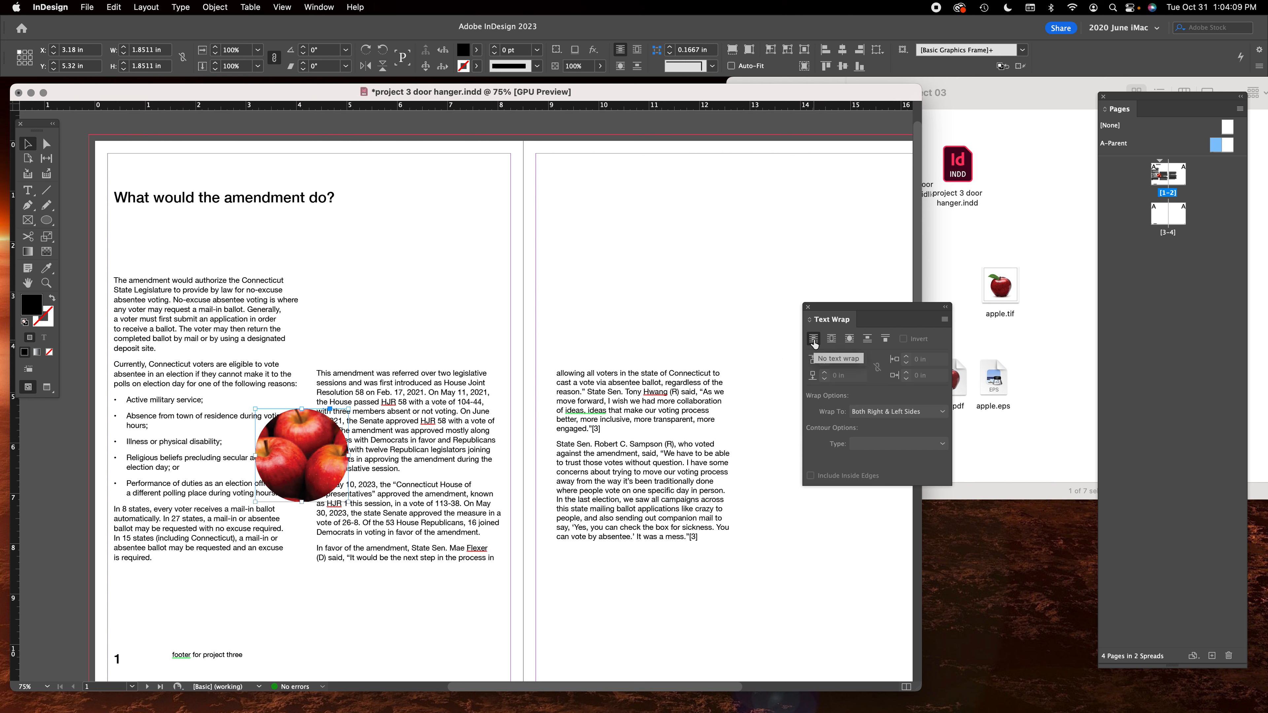
Try a bounding-box wrap on the circular image, then wrap the text around its object shape with a 0.25 in offset.
click(835, 343)
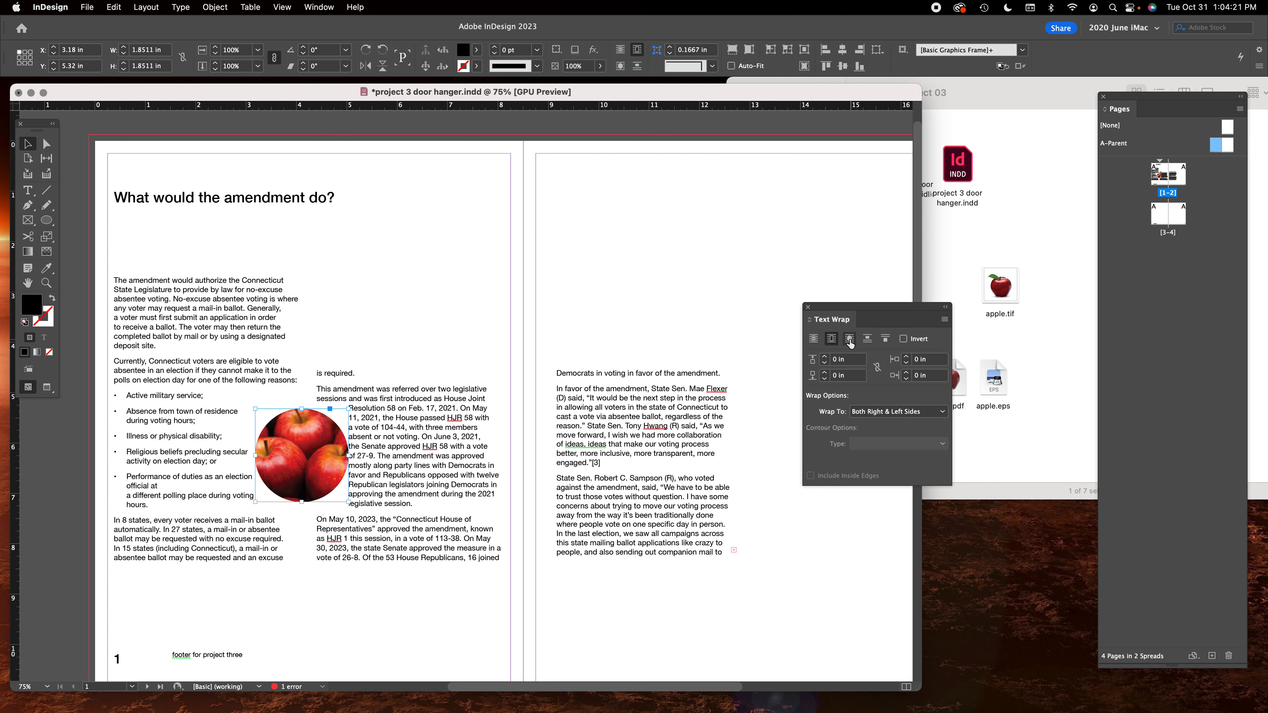
click(850, 342)
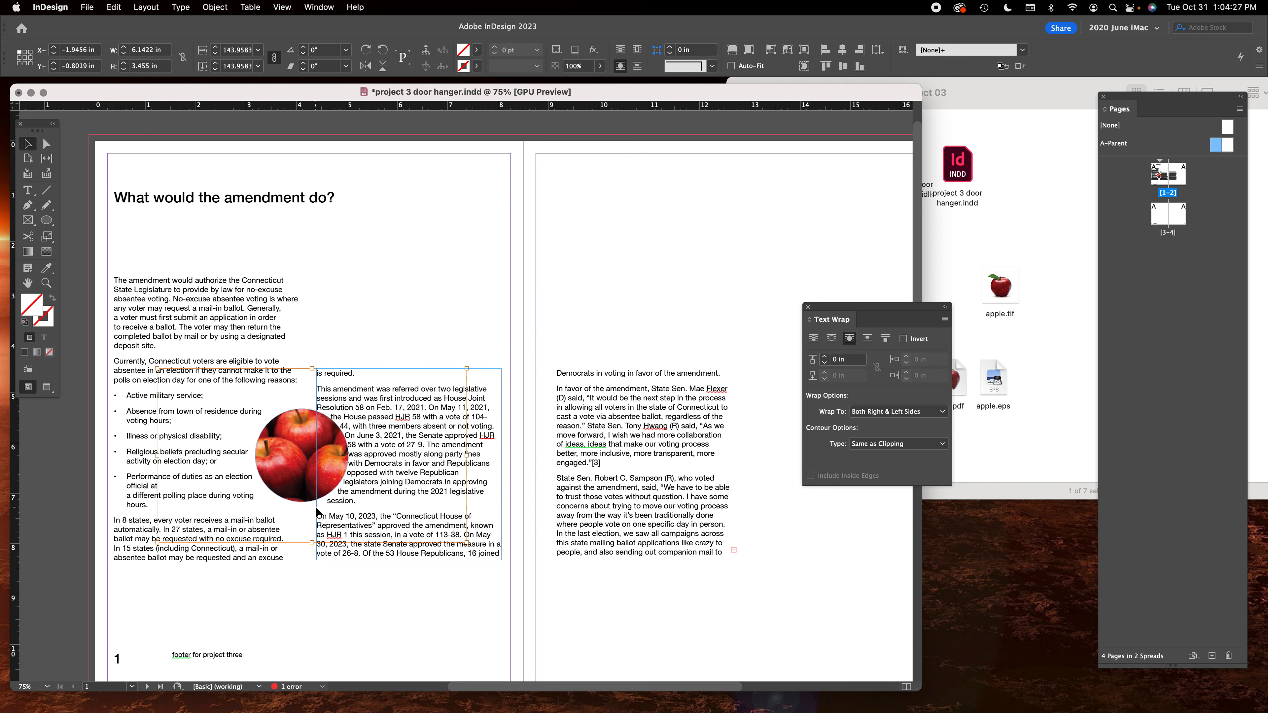
click(824, 356)
click(825, 356)
click(824, 356)
click(824, 357)
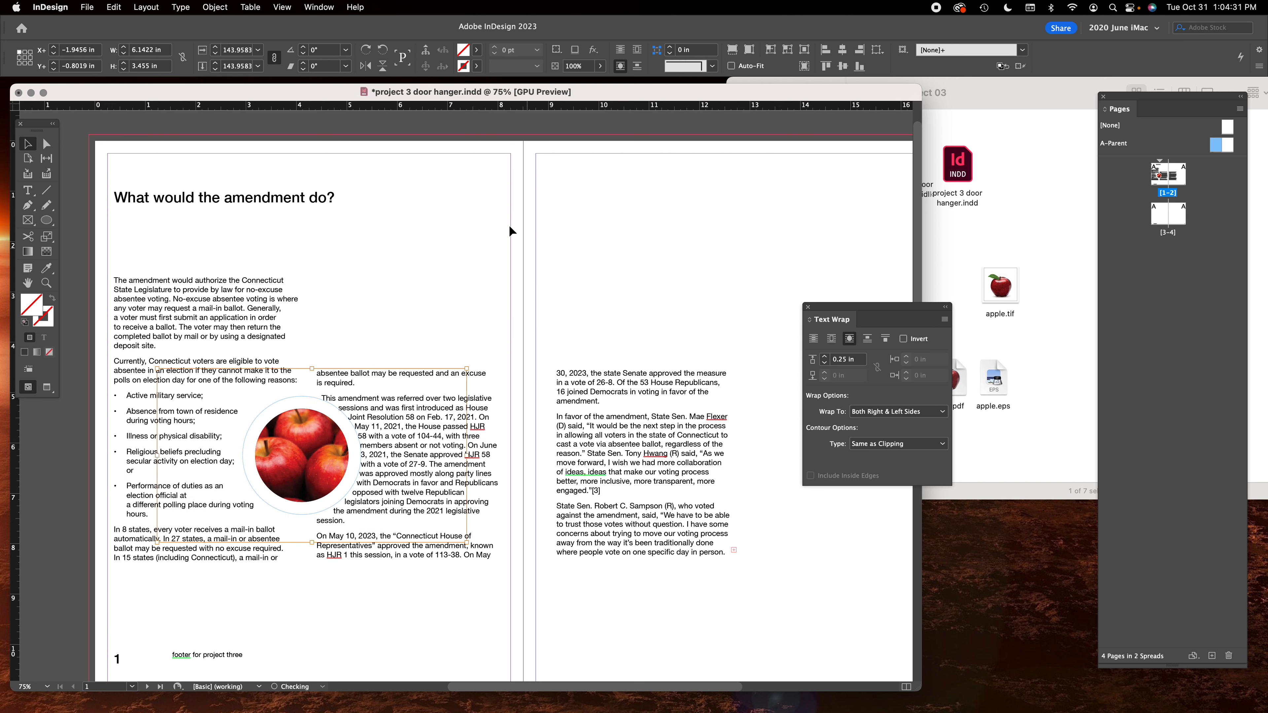
click(509, 226)
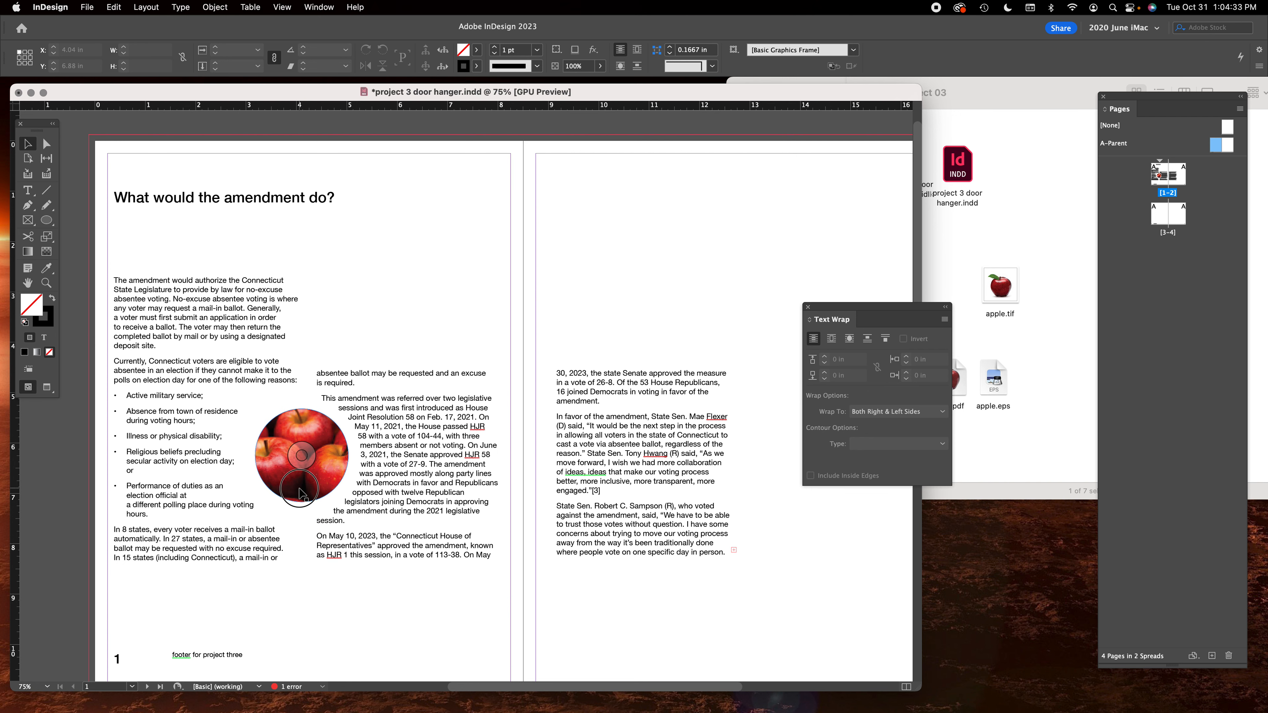
Test the circular image's text wrap slightly lower between page 1's columns and across the gutter between the two pages.
click(300, 417)
mouse_move(301, 417)
mouse_down()
mouse_move(306, 467)
mouse_move(304, 426)
mouse_up()
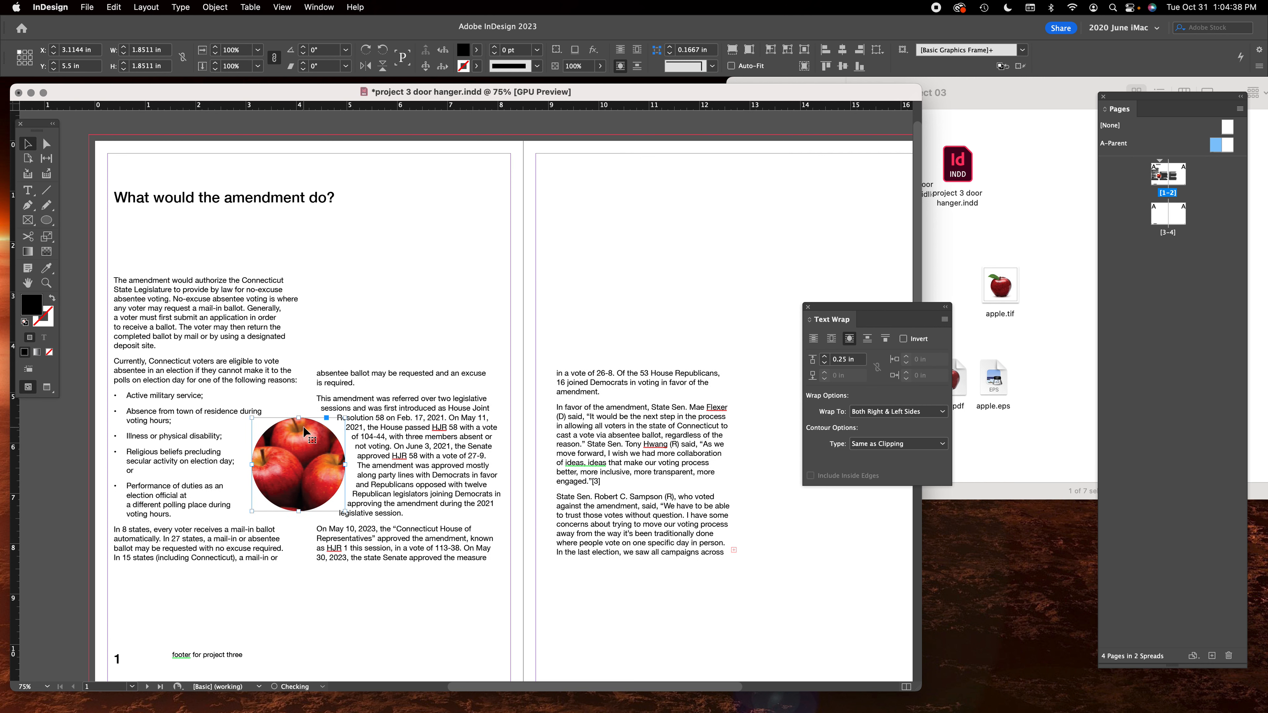
click(547, 245)
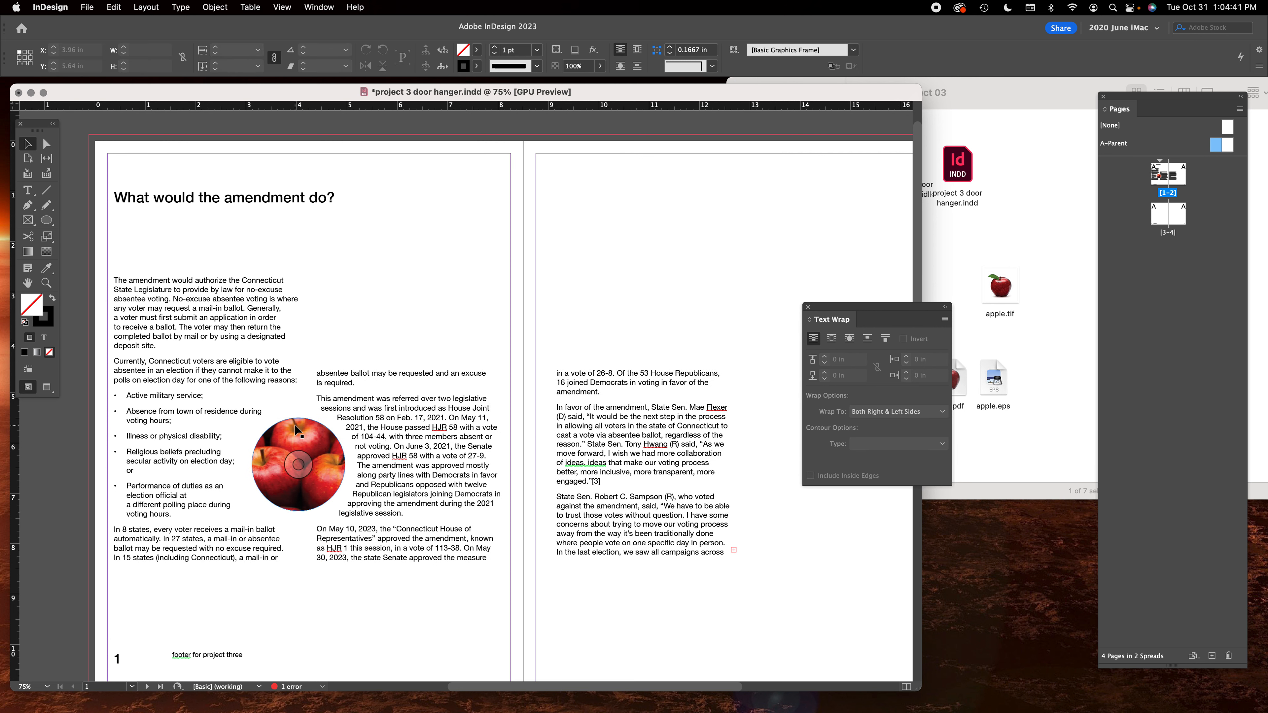
click(309, 429)
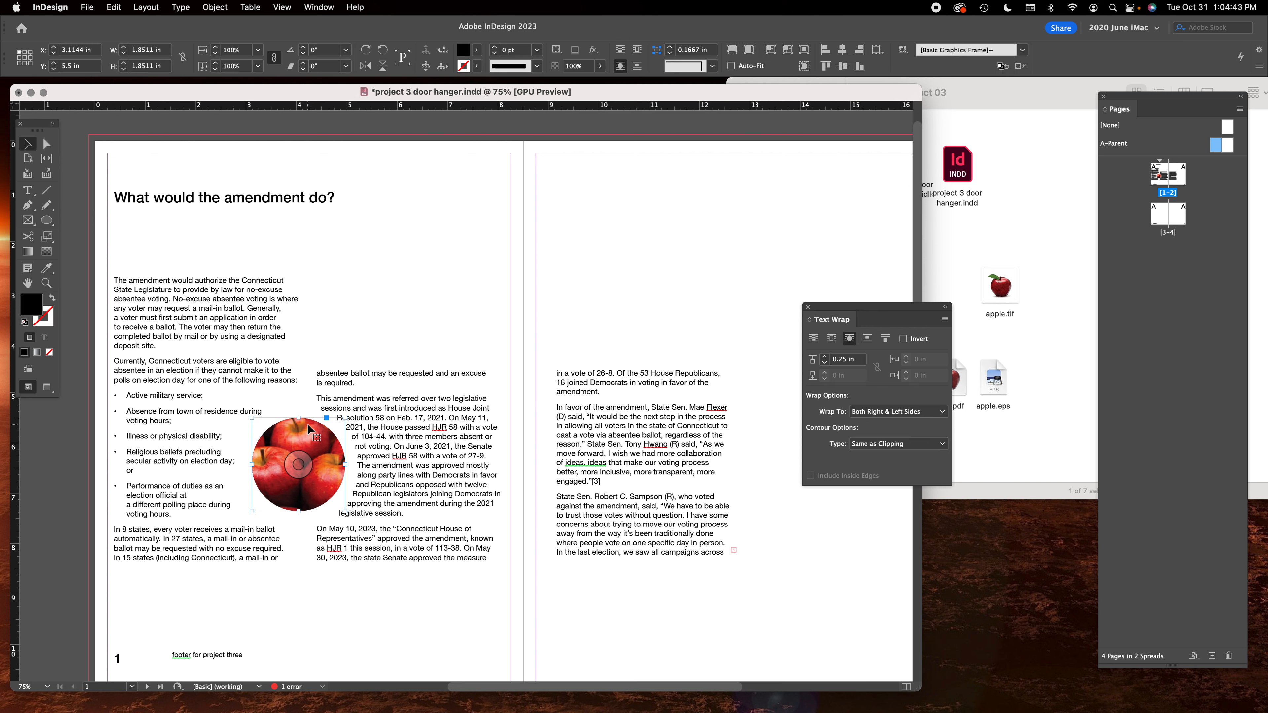
drag(306, 423, 540, 402)
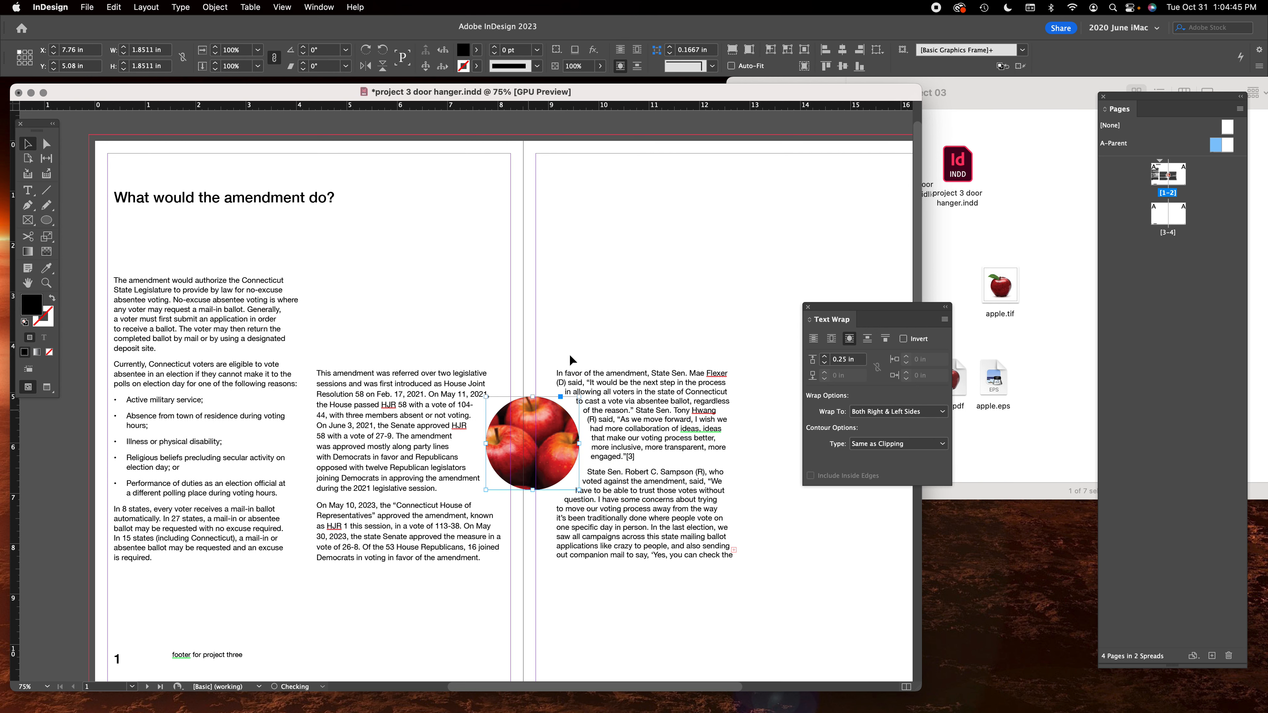
click(626, 314)
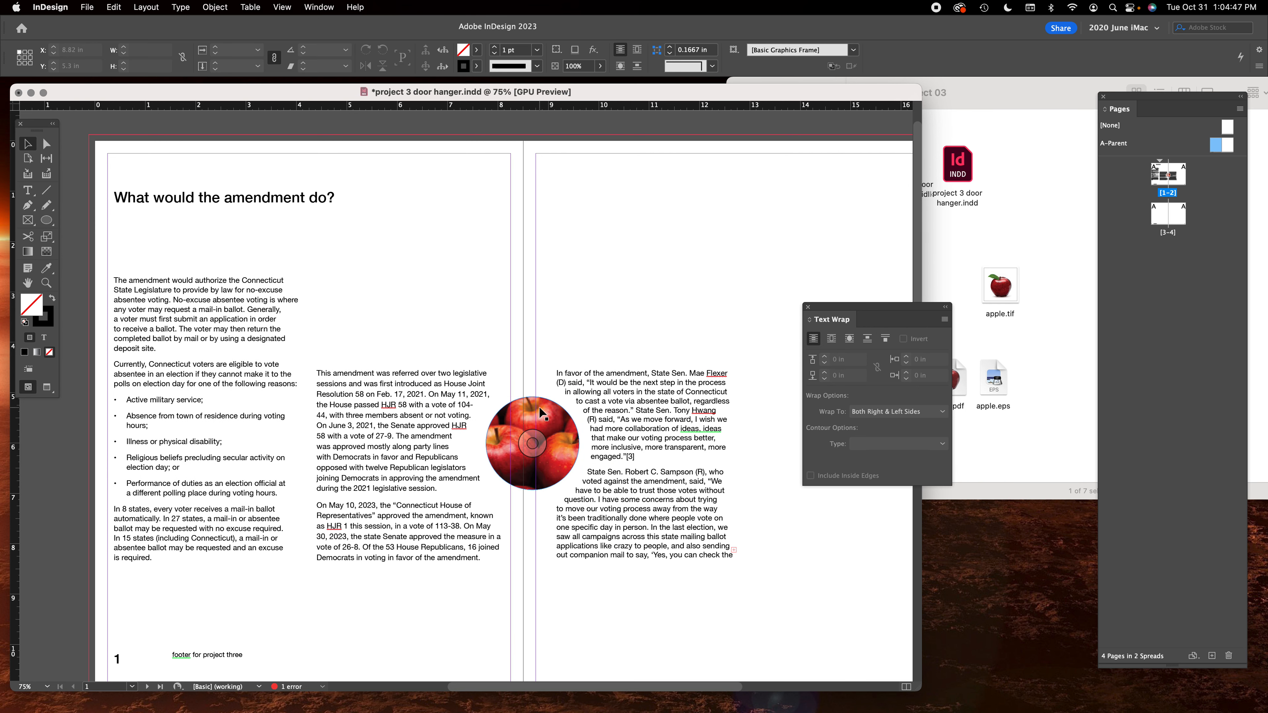
Move the circular apples image out of the body text to the empty space beside the page 1 heading.
drag(531, 393, 496, 185)
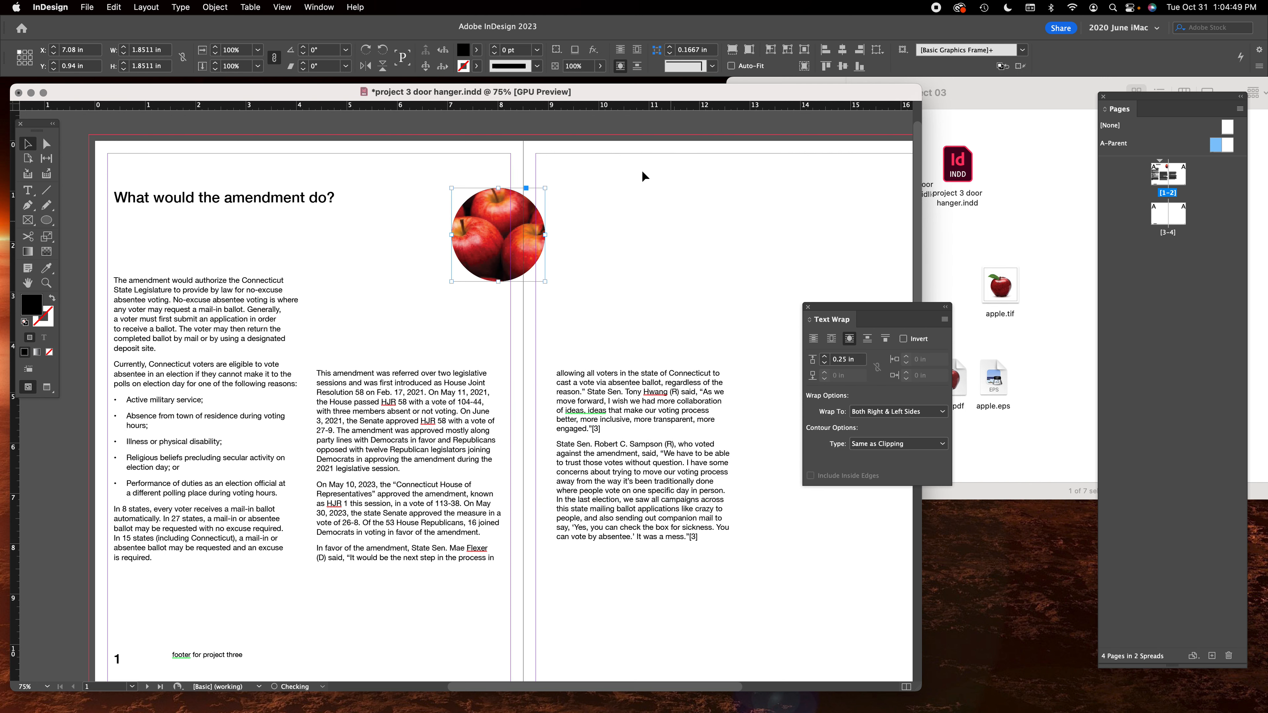
click(925, 187)
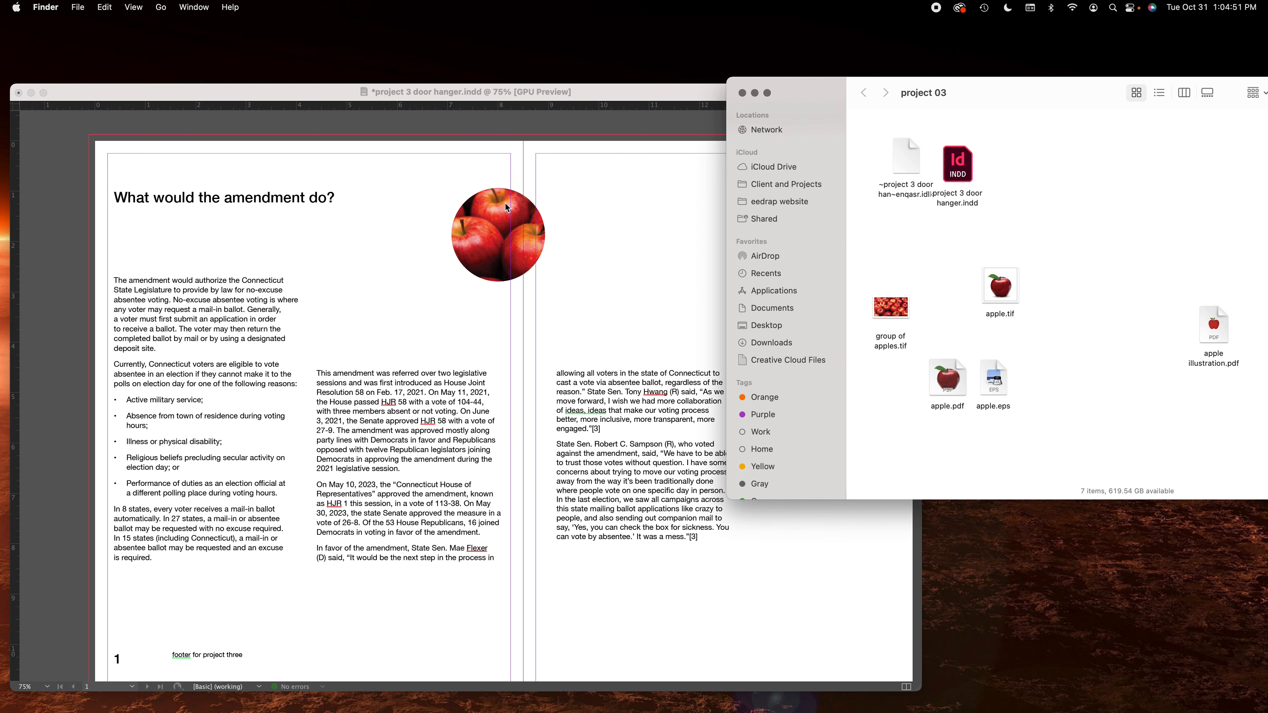
click(465, 181)
drag(503, 206, 435, 180)
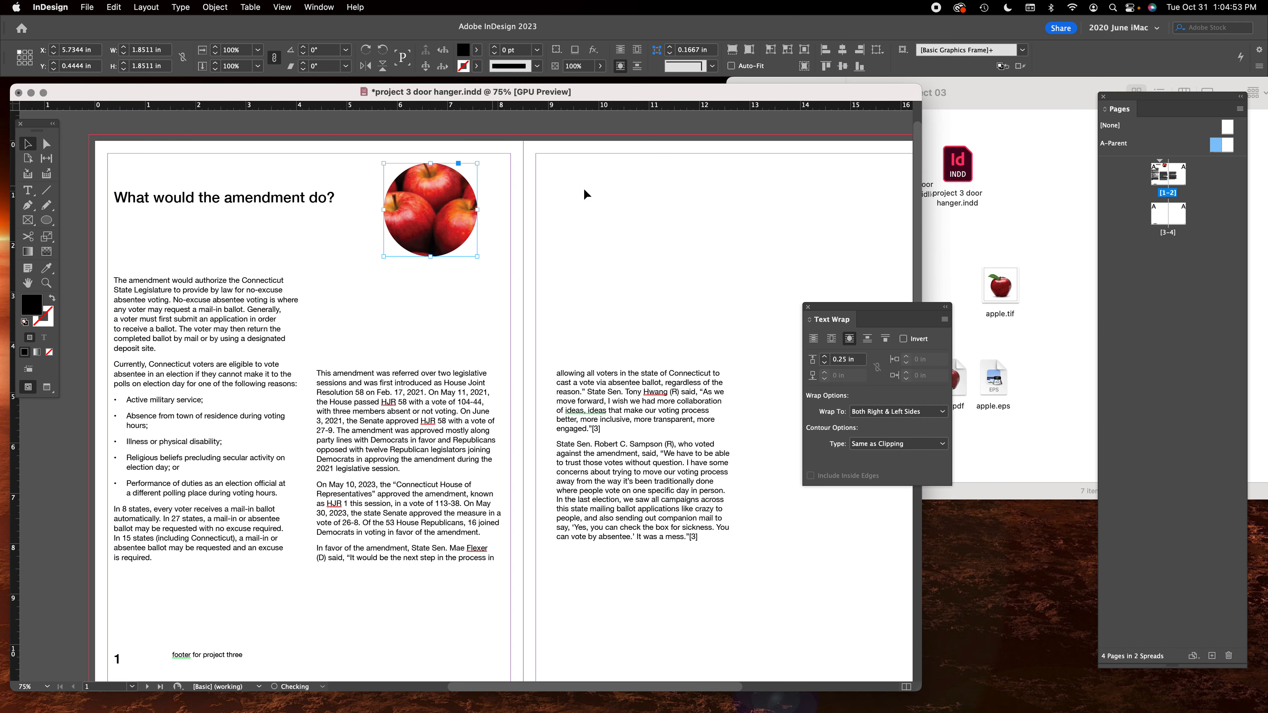
Place apple.tif from the project 03 folder at about 2.5 in square and move it over the text between page 1's columns.
click(1024, 248)
drag(1009, 283, 589, 216)
drag(539, 174, 646, 299)
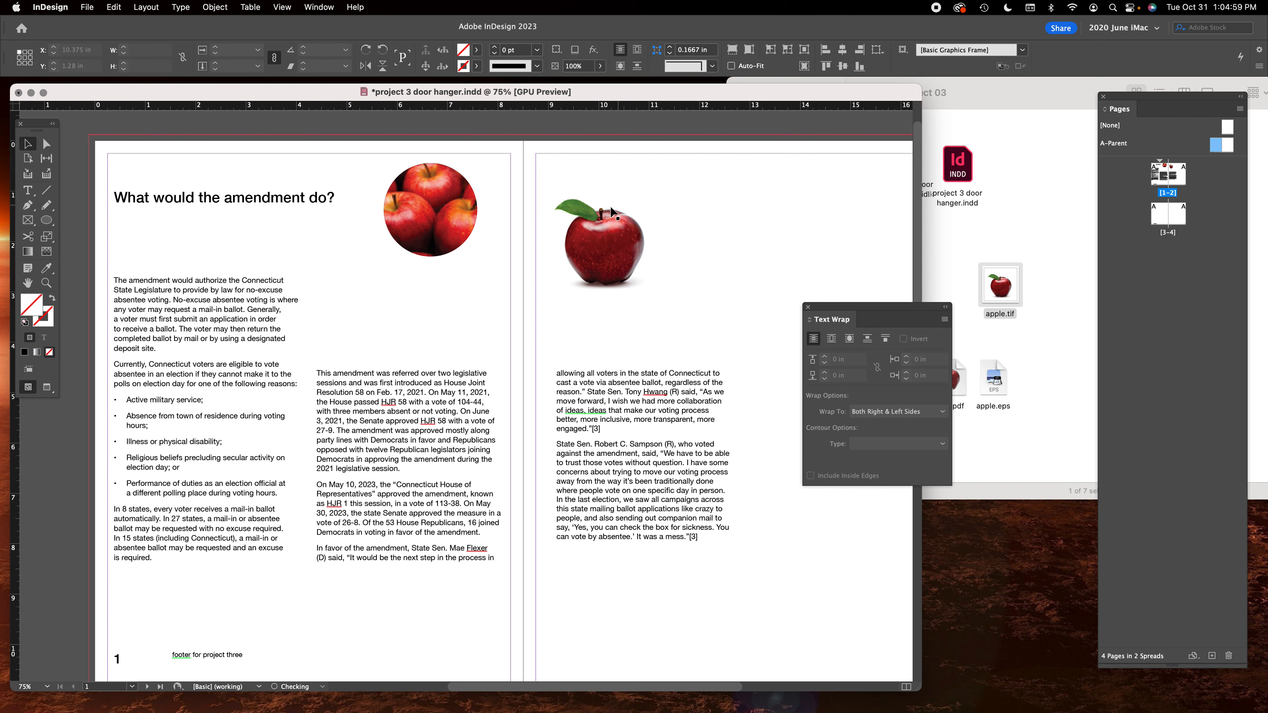
drag(626, 217, 327, 442)
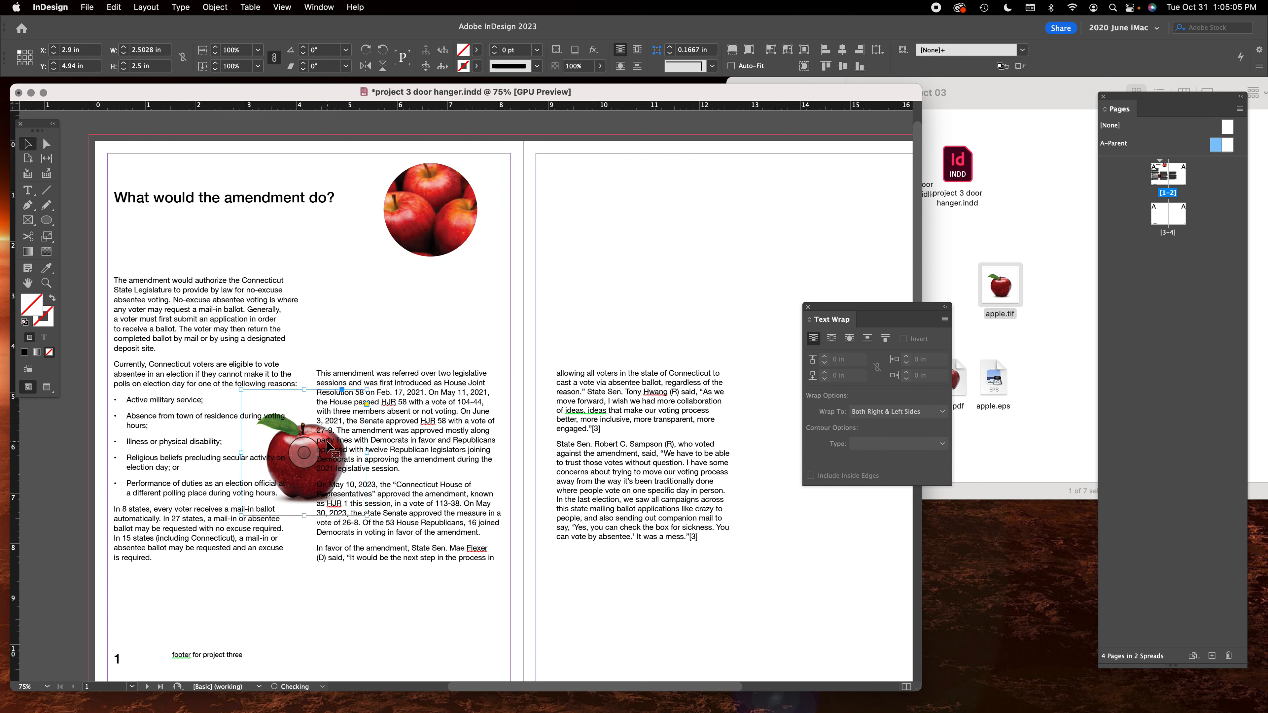
Wrap the text around the apple.tif object shape using the Detect Edges contour and a 0.125 in offset.
click(832, 339)
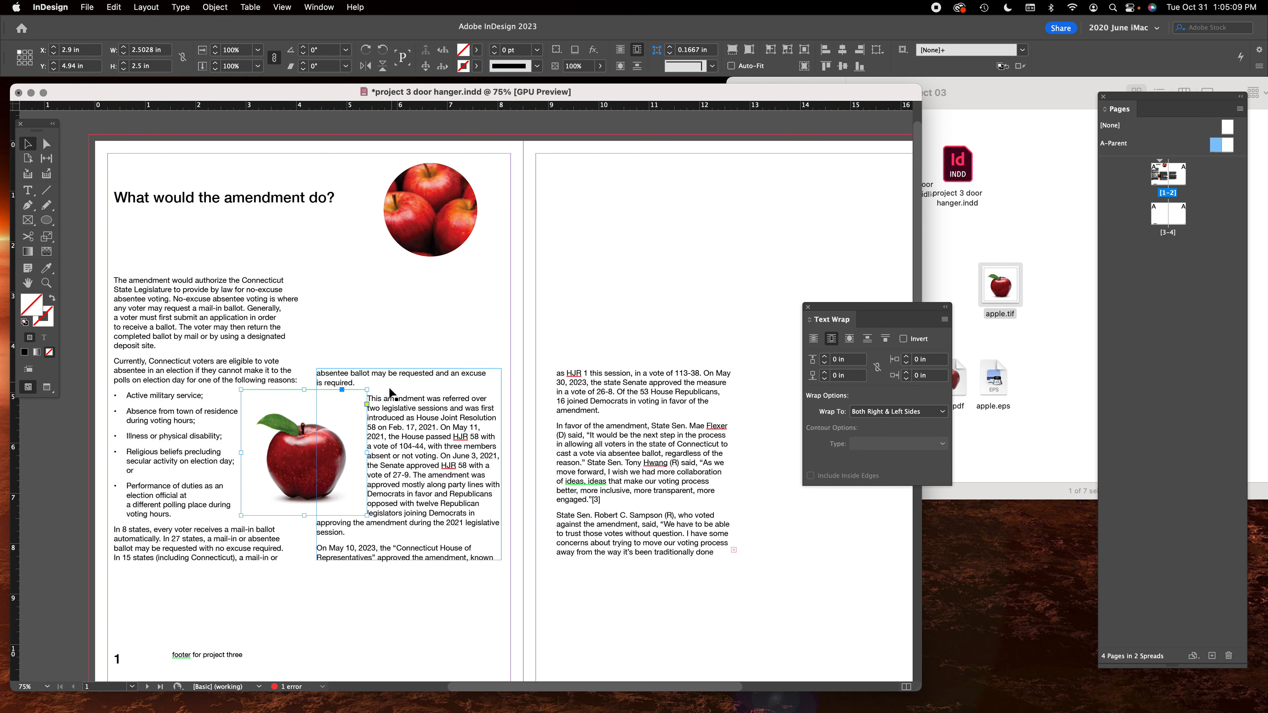
click(851, 339)
click(895, 445)
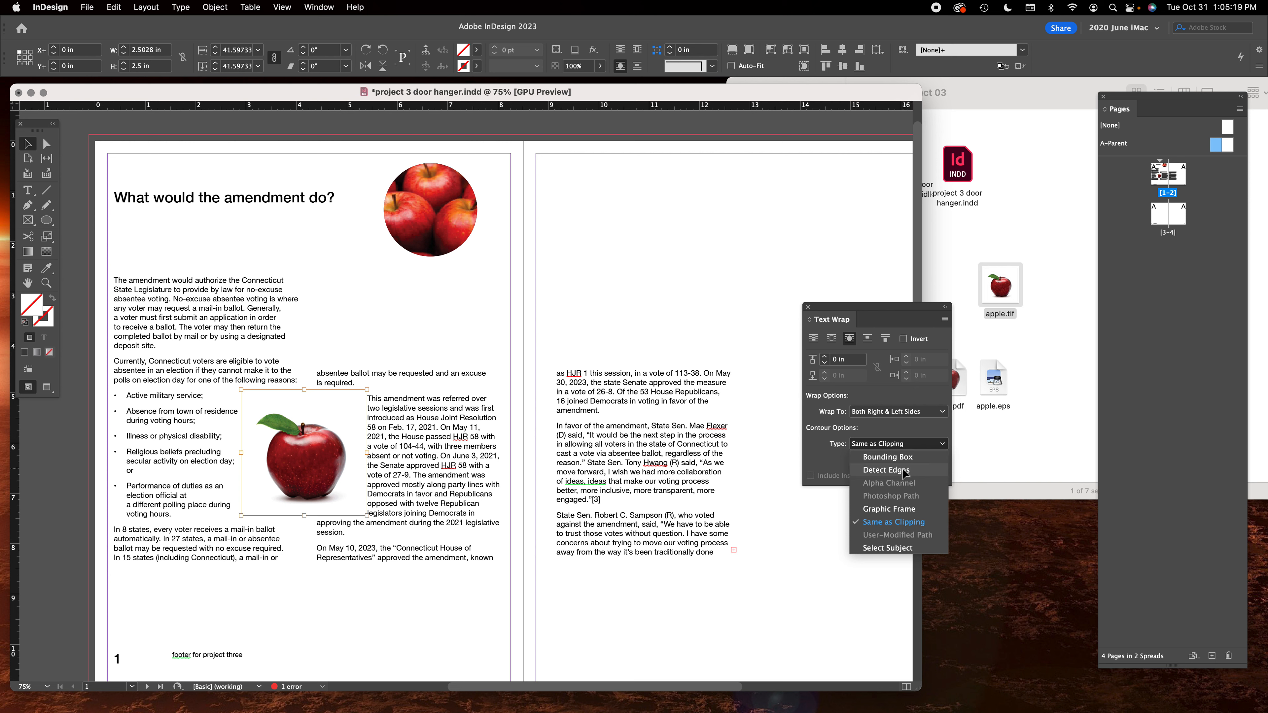
click(887, 470)
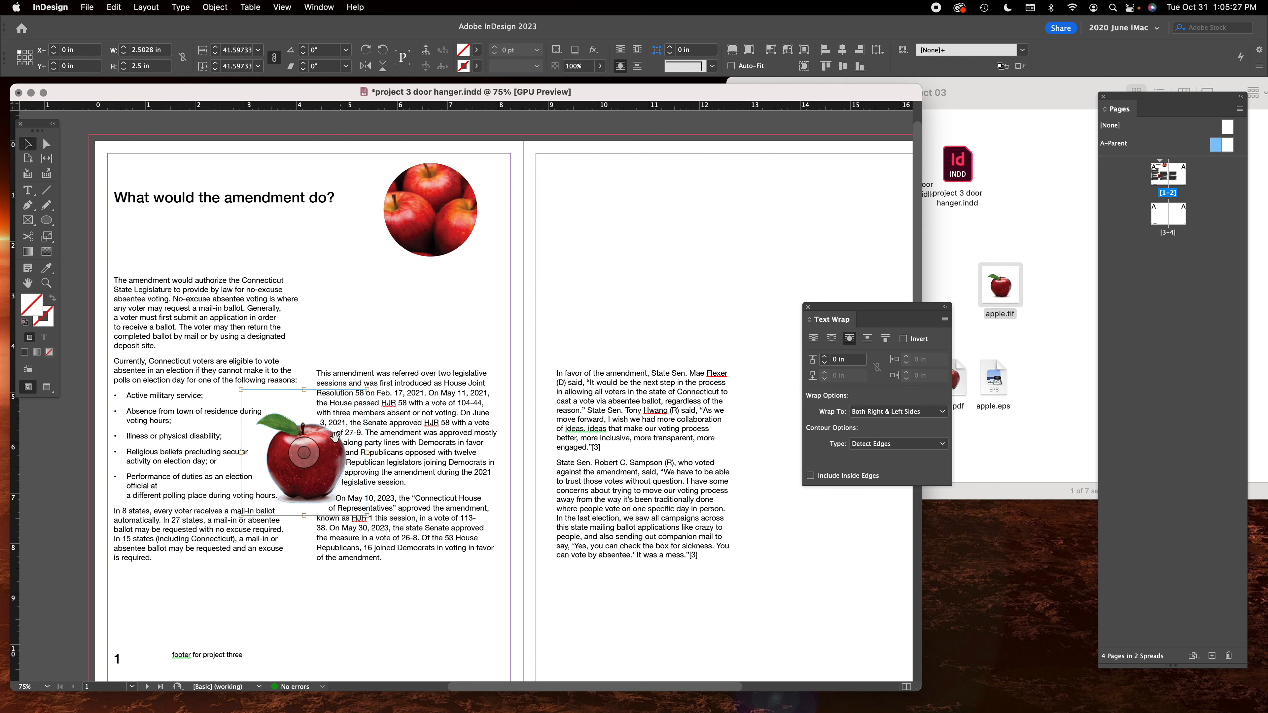
click(825, 357)
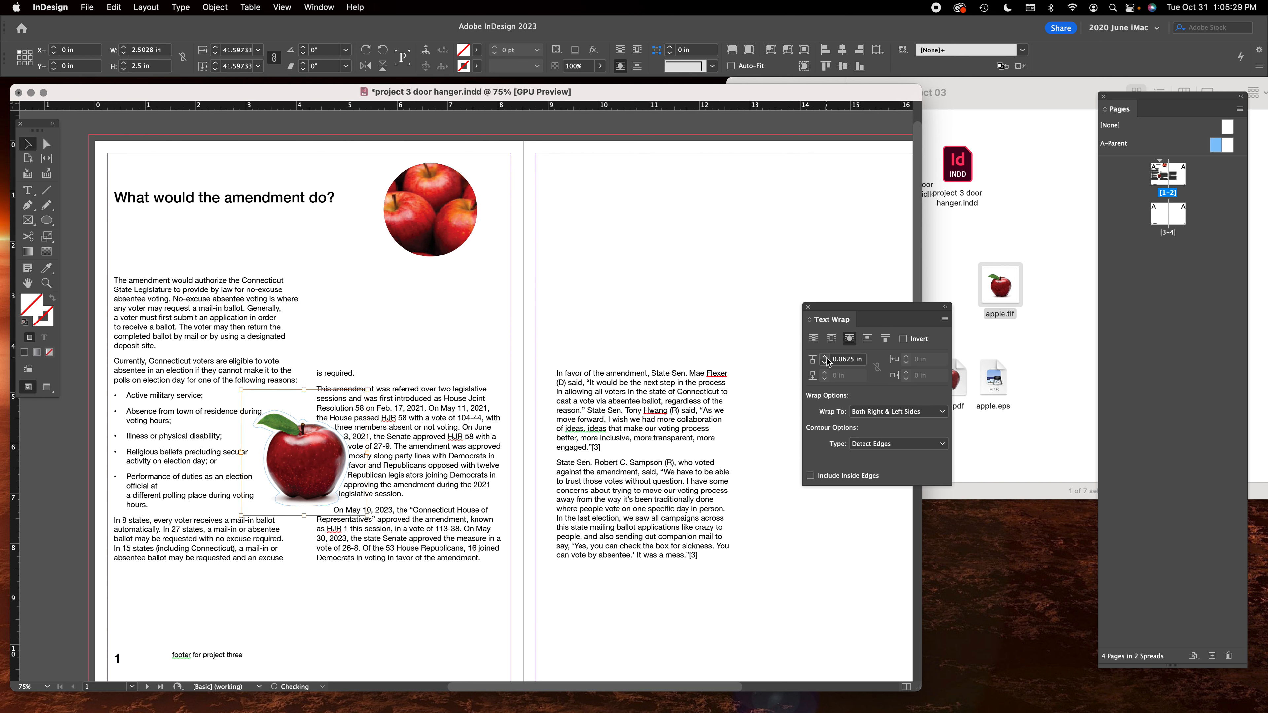
click(825, 357)
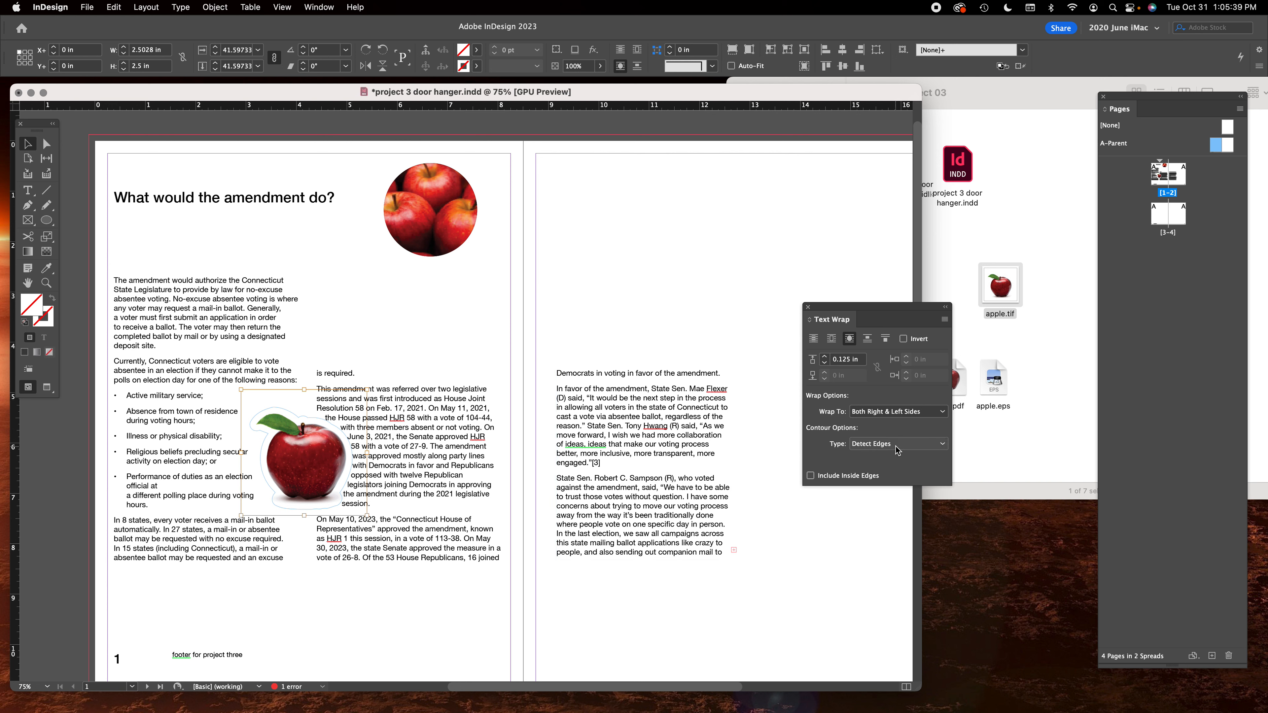
Move the apple.tif image off the columns to the empty space above the text on page 2.
click(561, 244)
drag(306, 426, 598, 230)
In the project 03 folder, move apple.eps aside, and place apple.pdf beside the page 2 apple at about 2.5 in square.
click(963, 400)
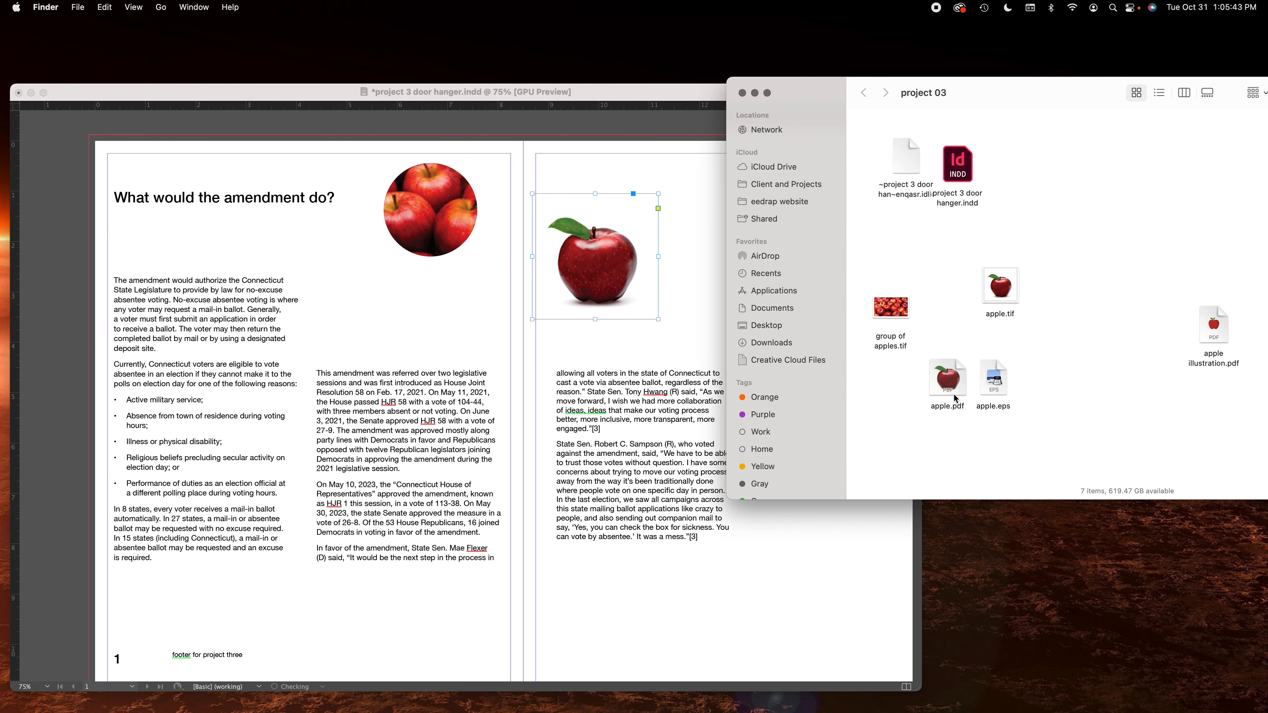
drag(994, 395, 1118, 359)
drag(948, 379, 418, 306)
click(390, 310)
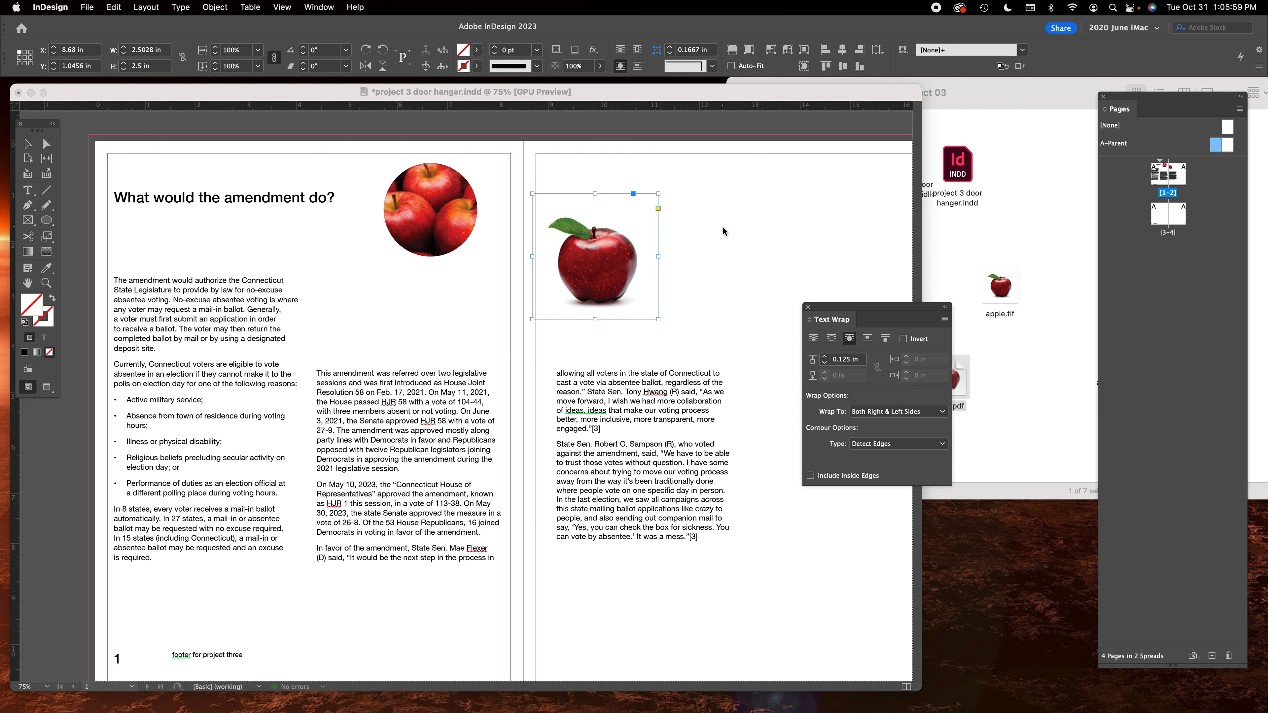
click(706, 243)
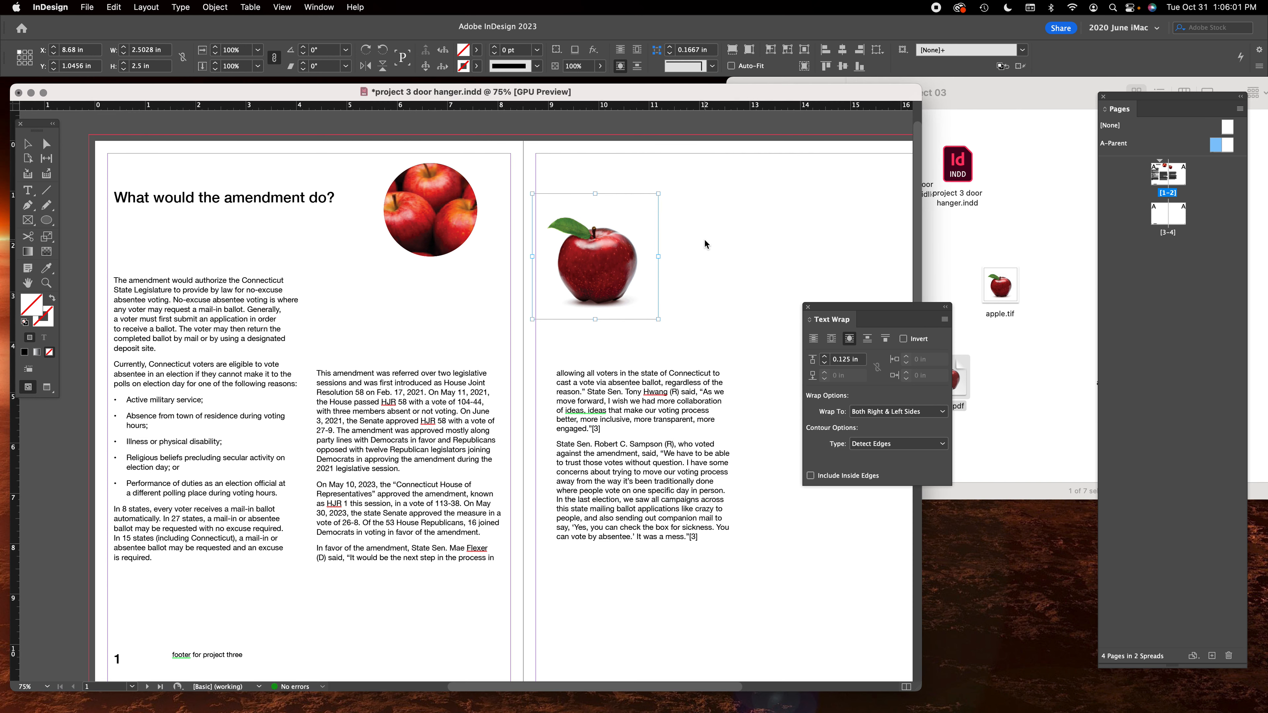
drag(688, 203, 776, 327)
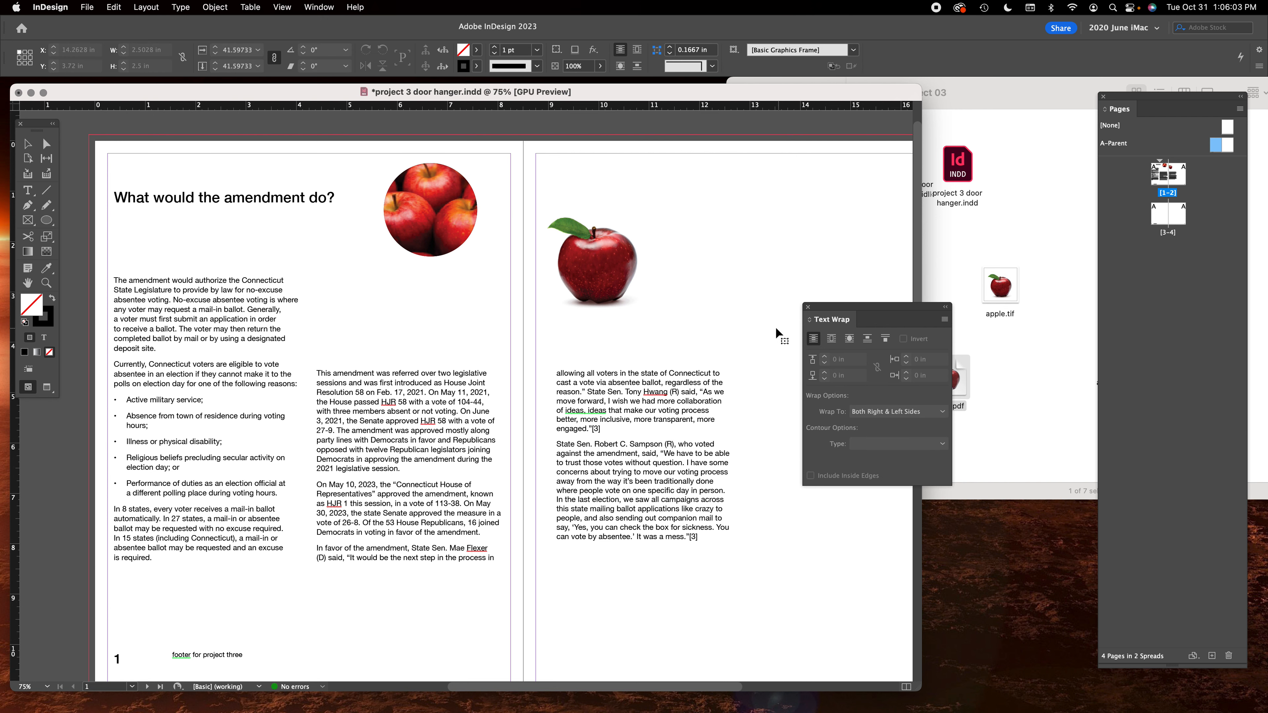
Move the apple.pdf image over the text between page 1's columns and the apple.tif image across the gutter between the pages.
mouse_move(772, 253)
mouse_down()
mouse_move(377, 442)
mouse_move(320, 446)
mouse_up()
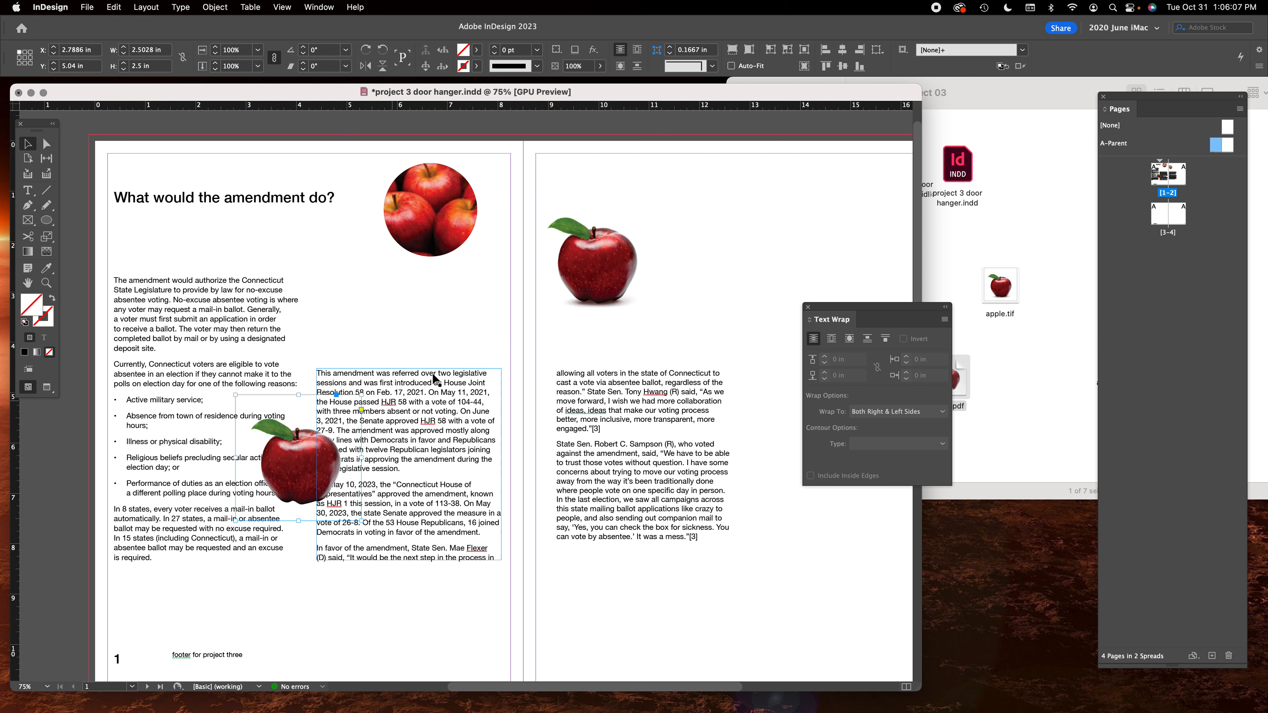
drag(632, 236, 556, 457)
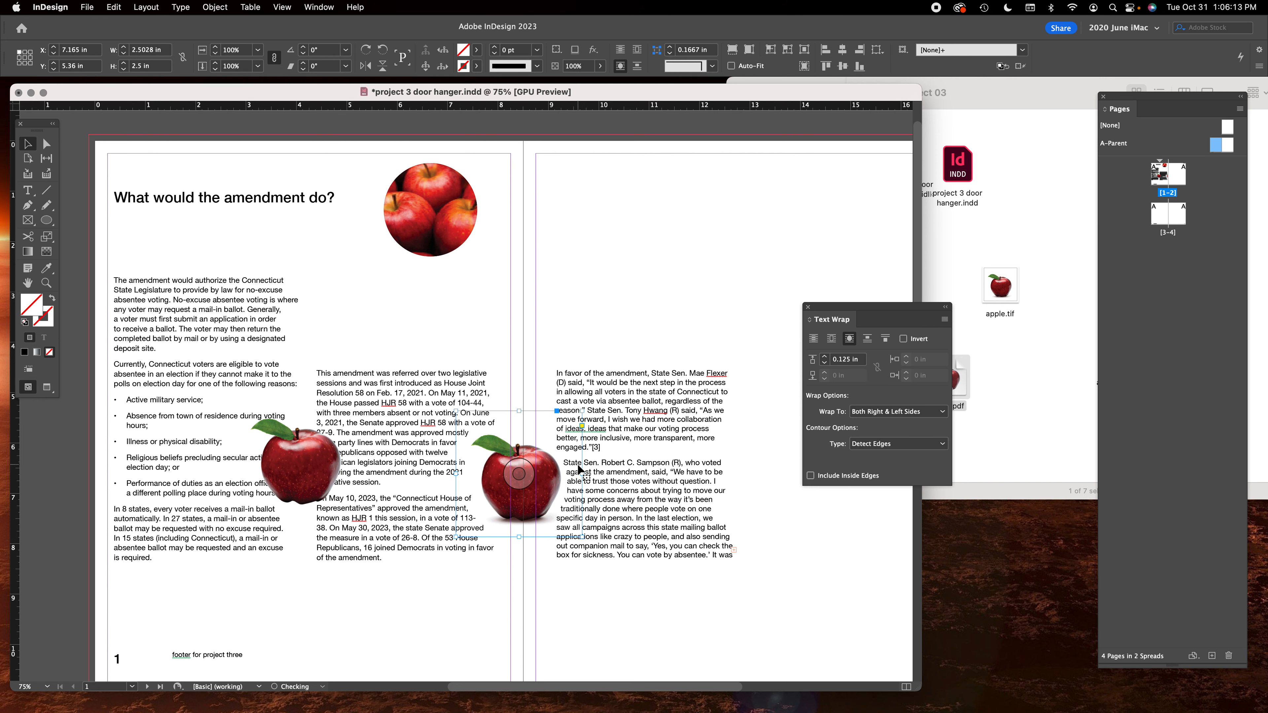
Wrap the text around the apple.pdf object shape using the Detect Edges contour and a 0.125 in offset.
click(306, 436)
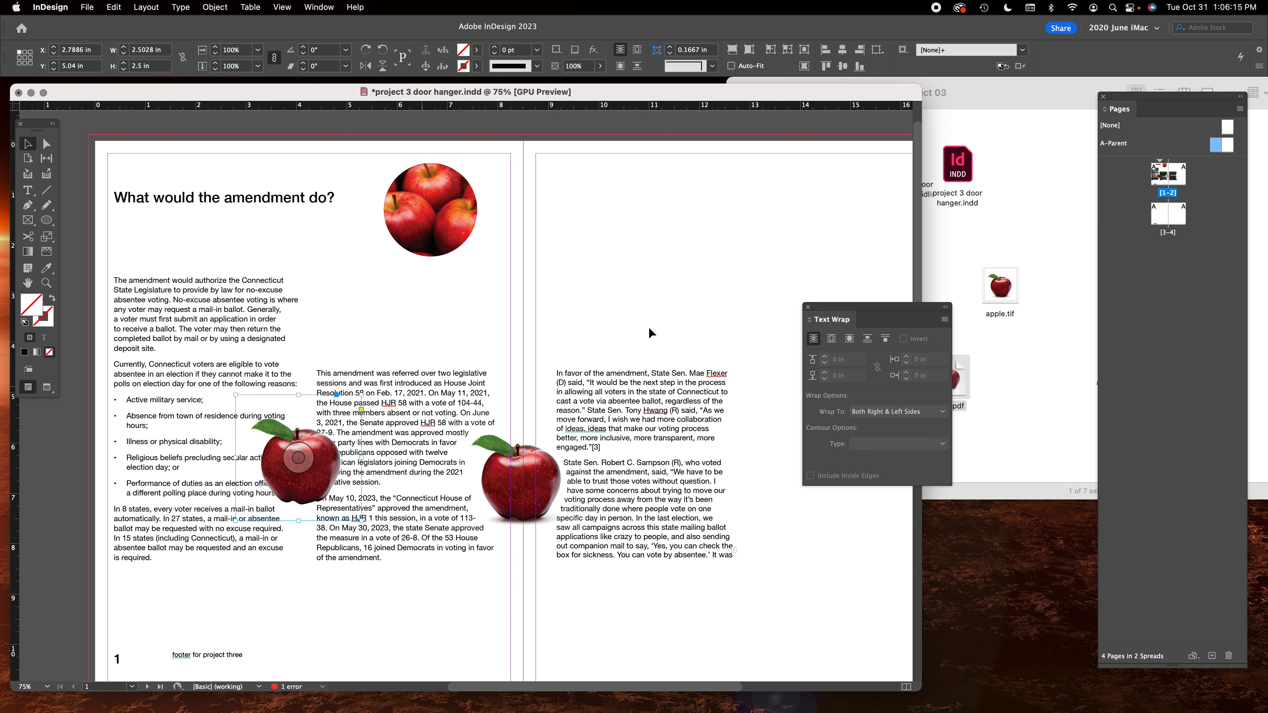
click(850, 338)
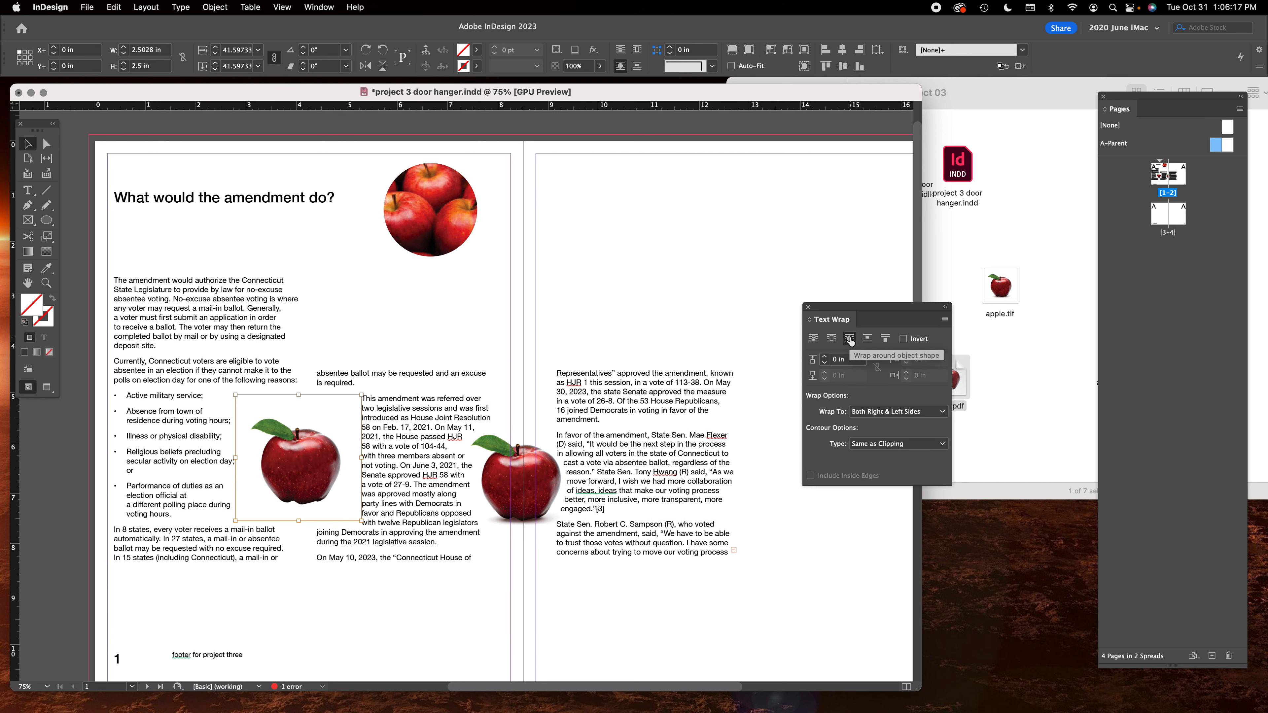
click(903, 443)
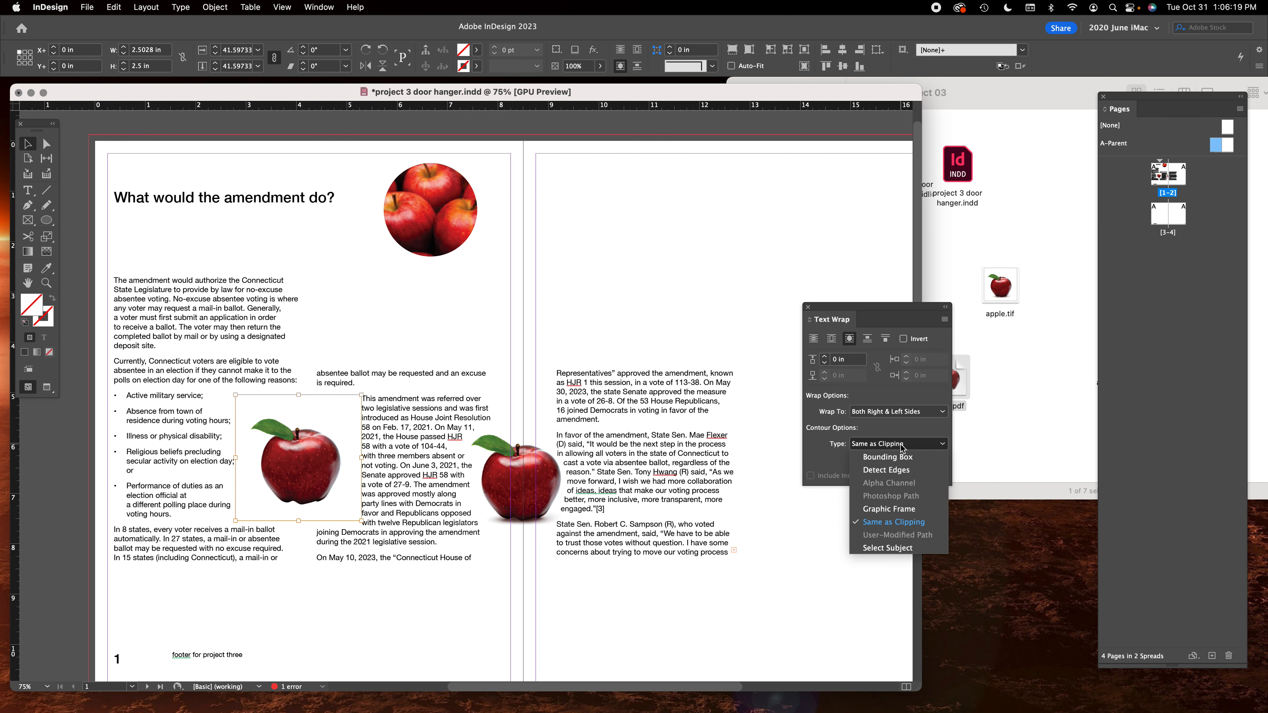
click(907, 474)
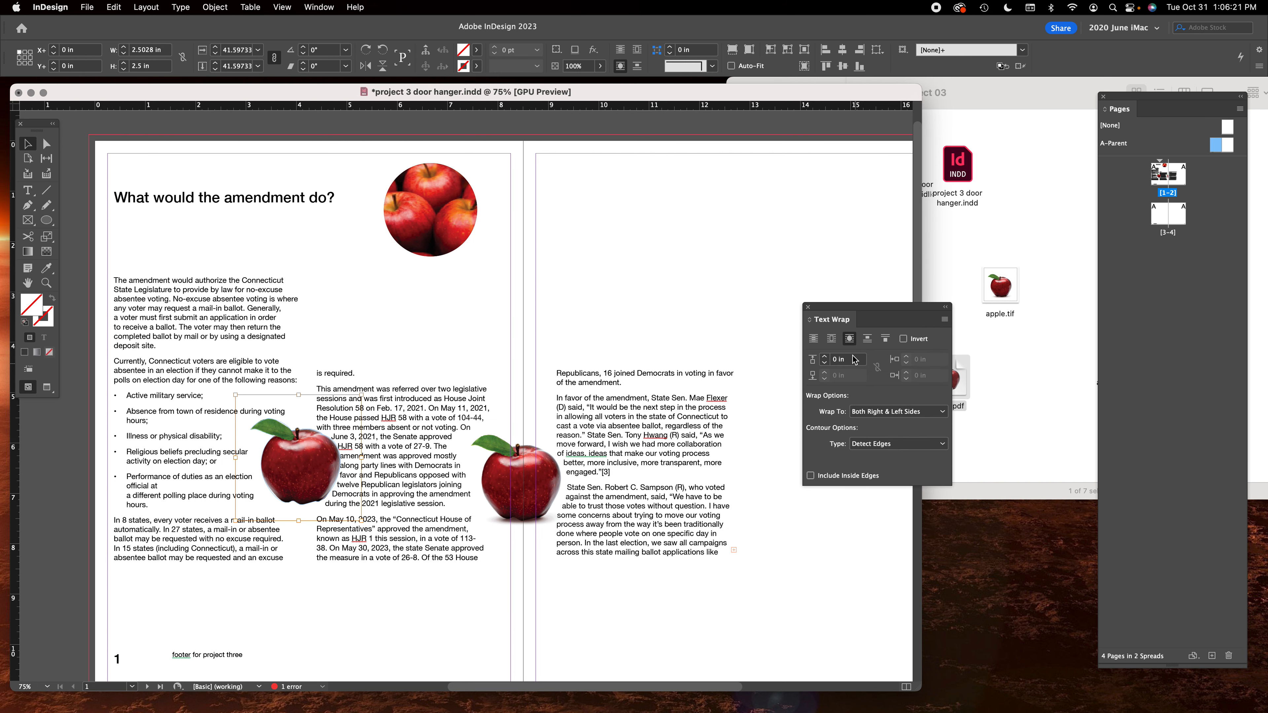
click(830, 361)
click(830, 360)
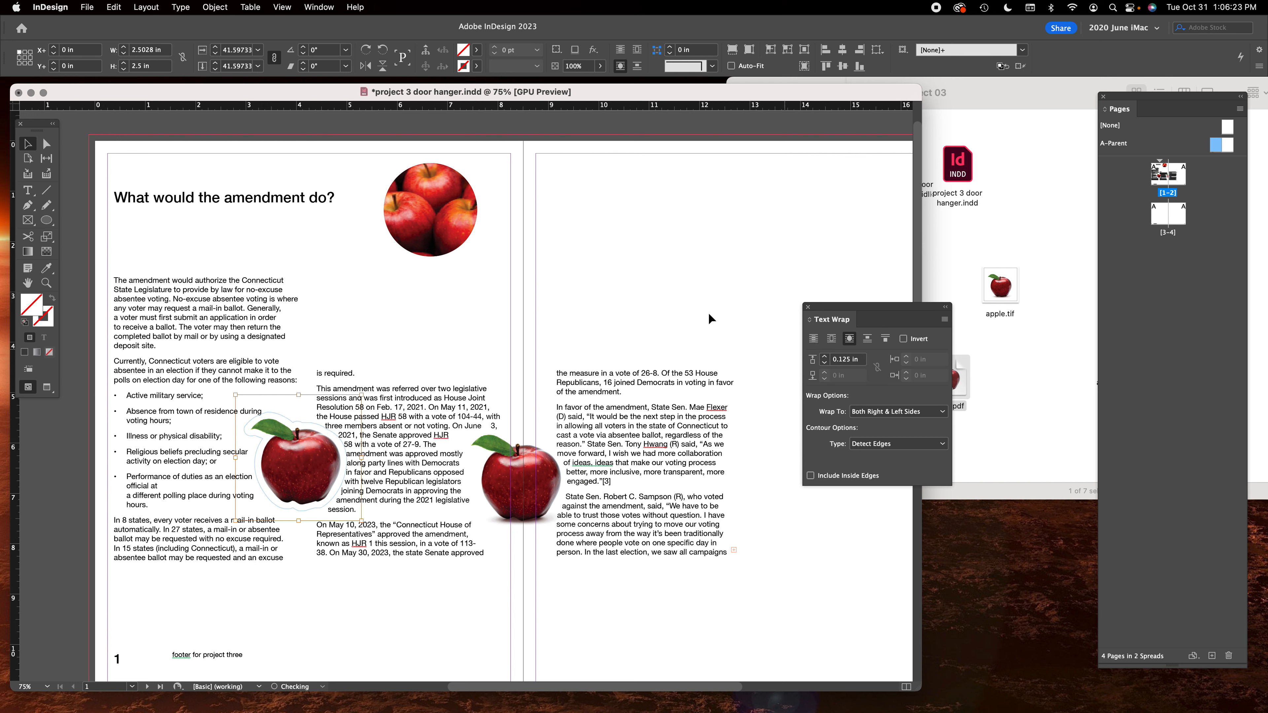
click(685, 271)
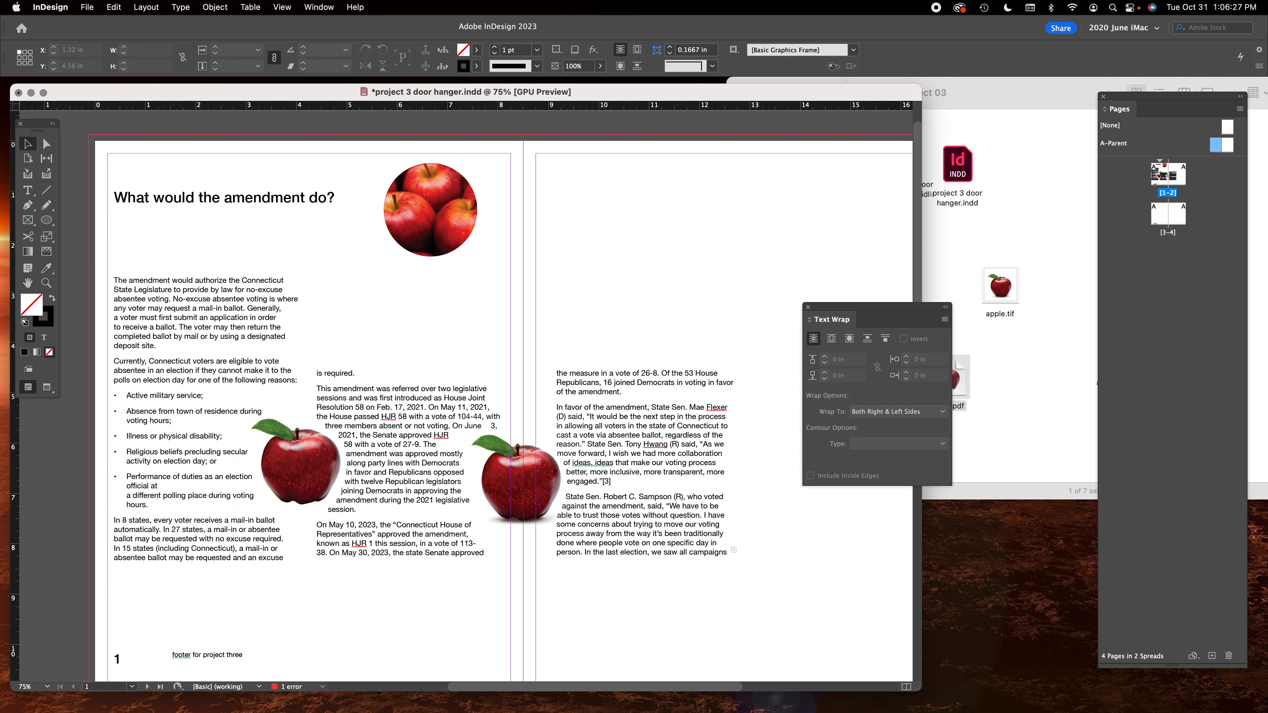
Draw a rectangle frame about 12.8 by 4.8 in across the text columns, fill it with teal, and send it to the back.
click(29, 220)
mouse_move(89, 370)
mouse_down()
mouse_move(502, 534)
mouse_move(734, 609)
mouse_up()
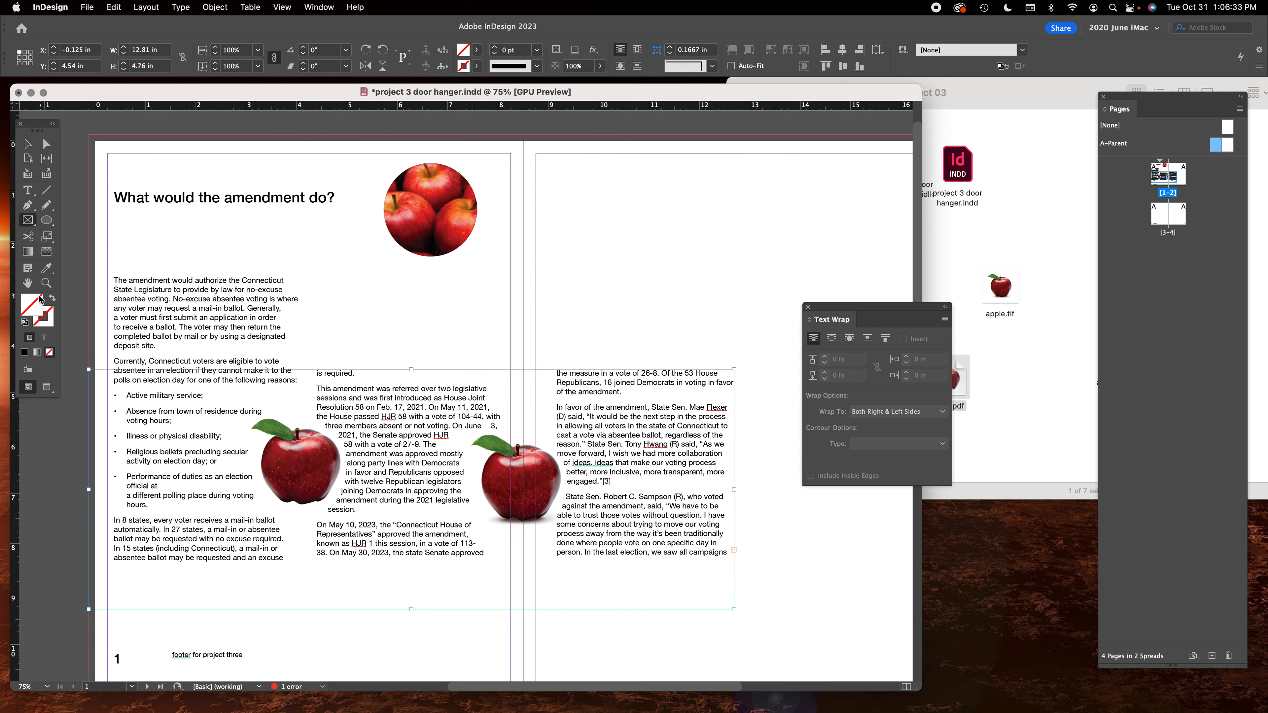
double_click(28, 306)
drag(508, 320, 603, 313)
click(771, 283)
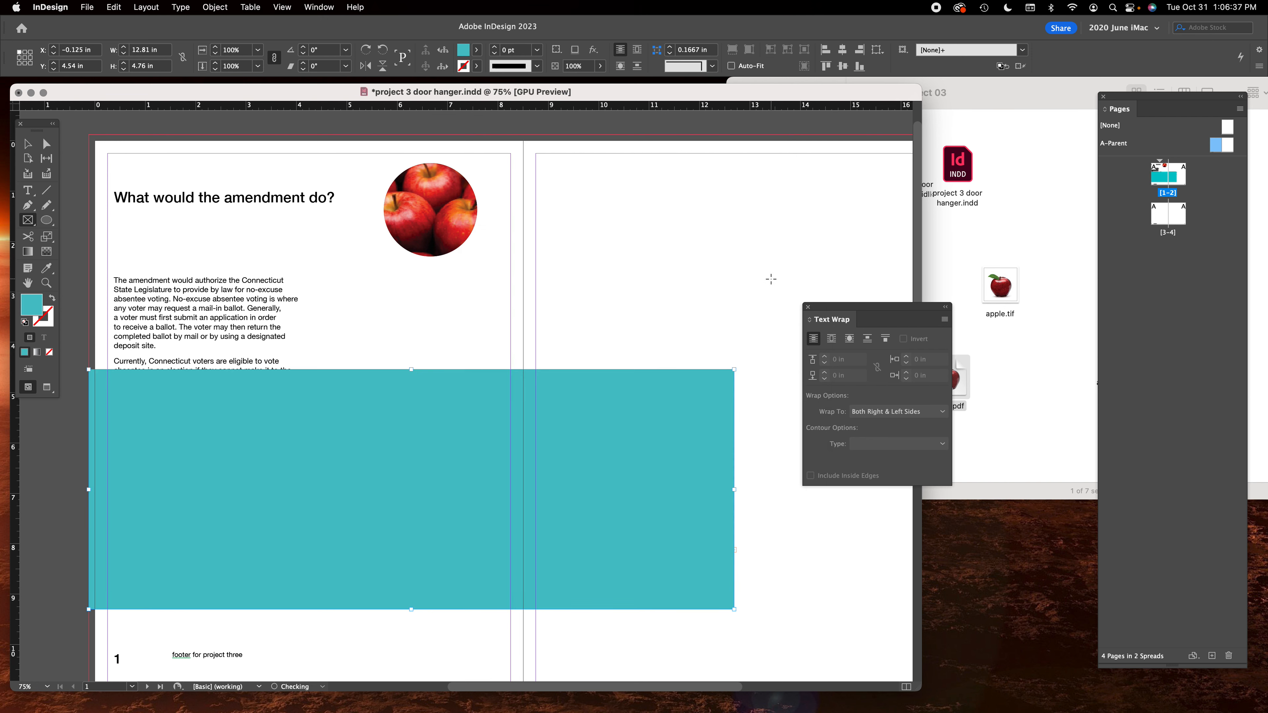
key(super+shift+bracketleft)
key(v)
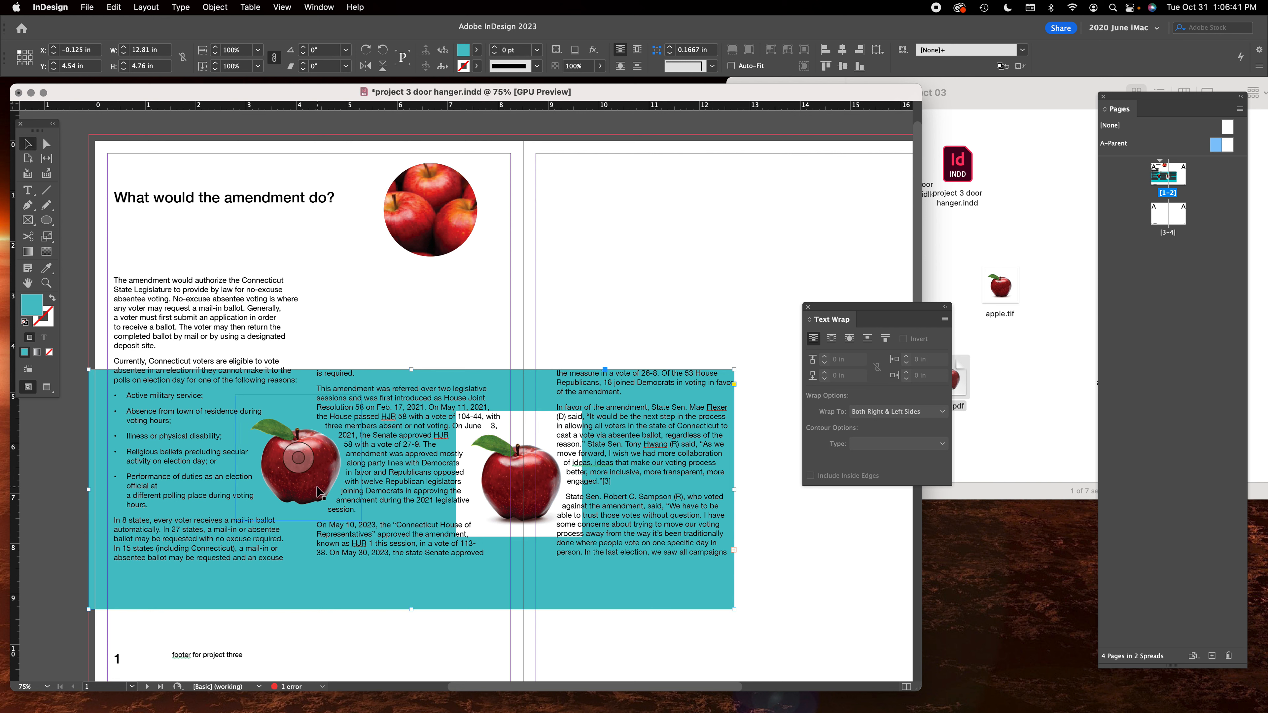
Move the apple.tif and apple.pdf images to the empty space above the page 2 text, and delete the teal rectangle.
drag(541, 499, 609, 282)
click(528, 374)
key(BackSpace)
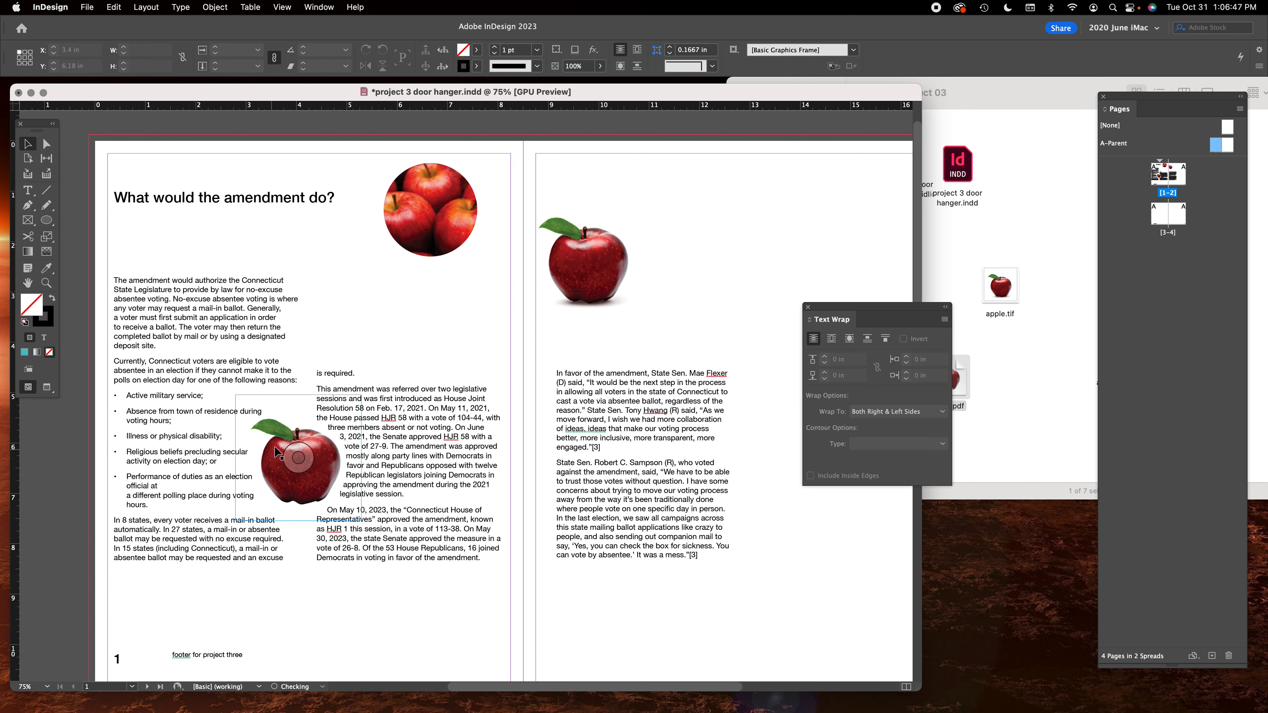
click(628, 228)
drag(629, 228, 706, 208)
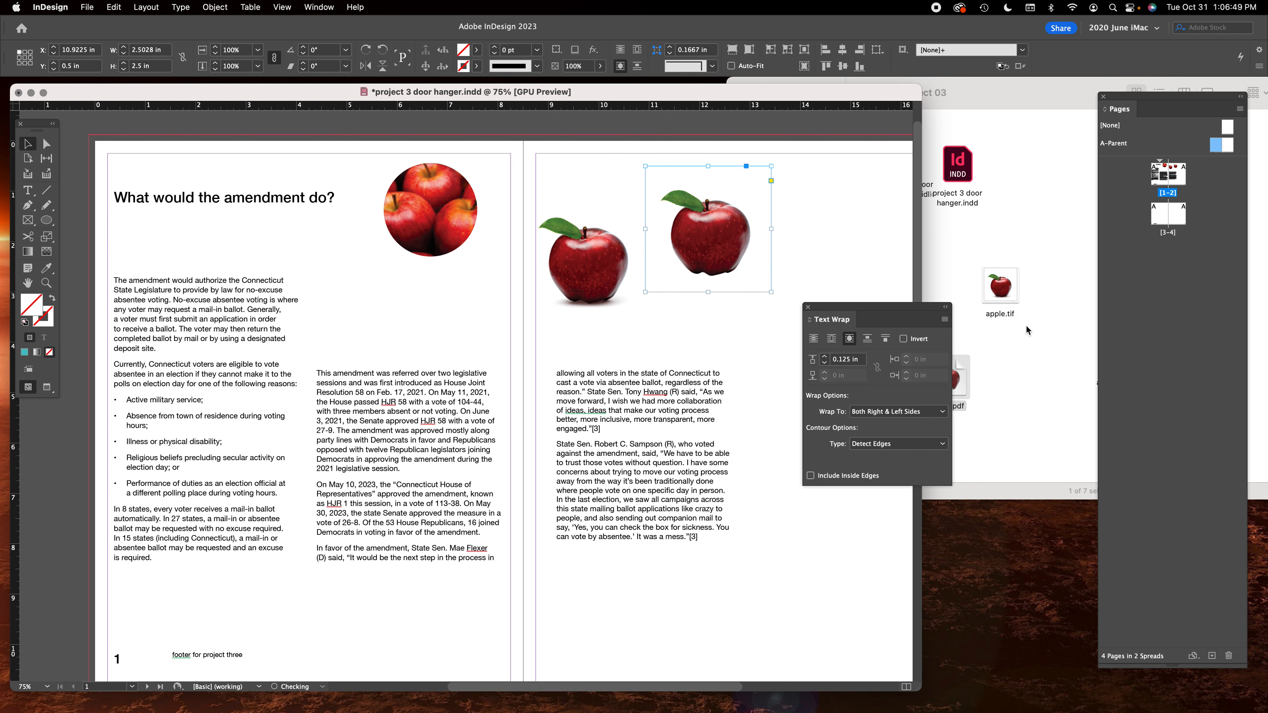
Place apple.eps from the project 03 folder at about 2.05 in square and move it between page 1's two text columns.
click(1029, 330)
drag(1114, 355, 684, 622)
click(553, 135)
drag(521, 134, 338, 442)
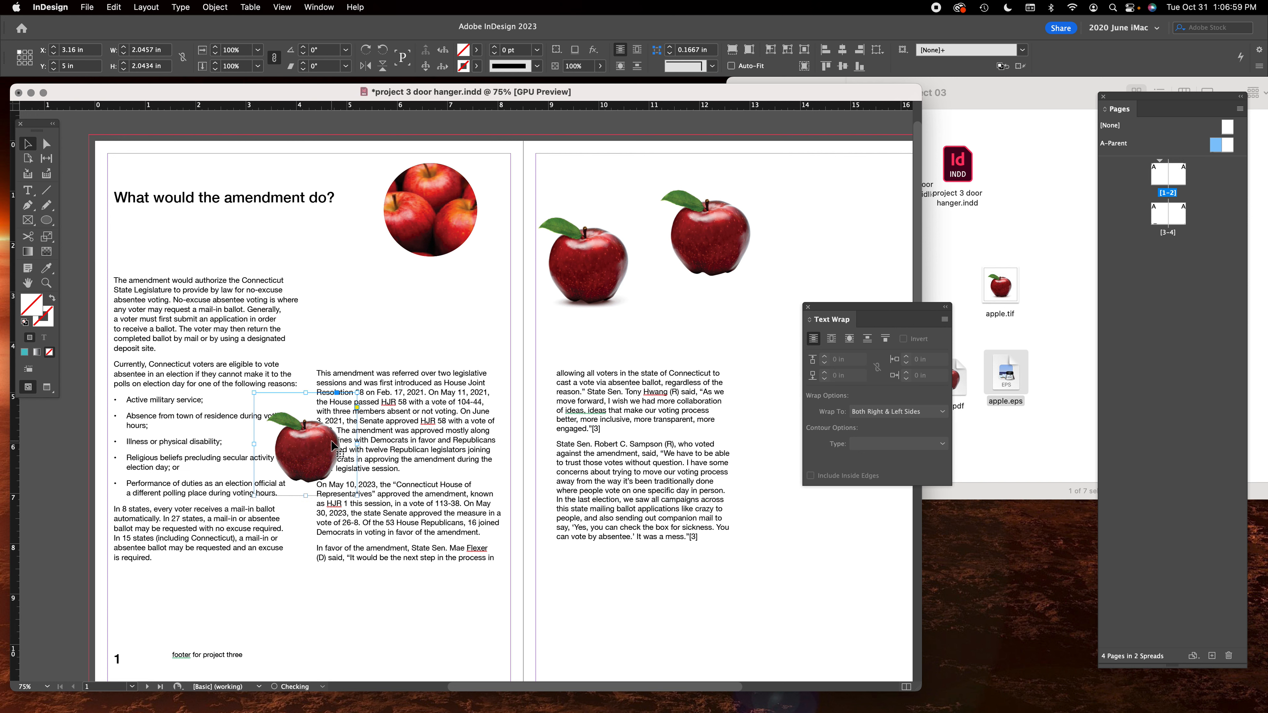
Wrap the text around the apple.eps object shape using the Photoshop Path contour, Path 1, with a 0.125 in offset.
click(849, 338)
click(910, 444)
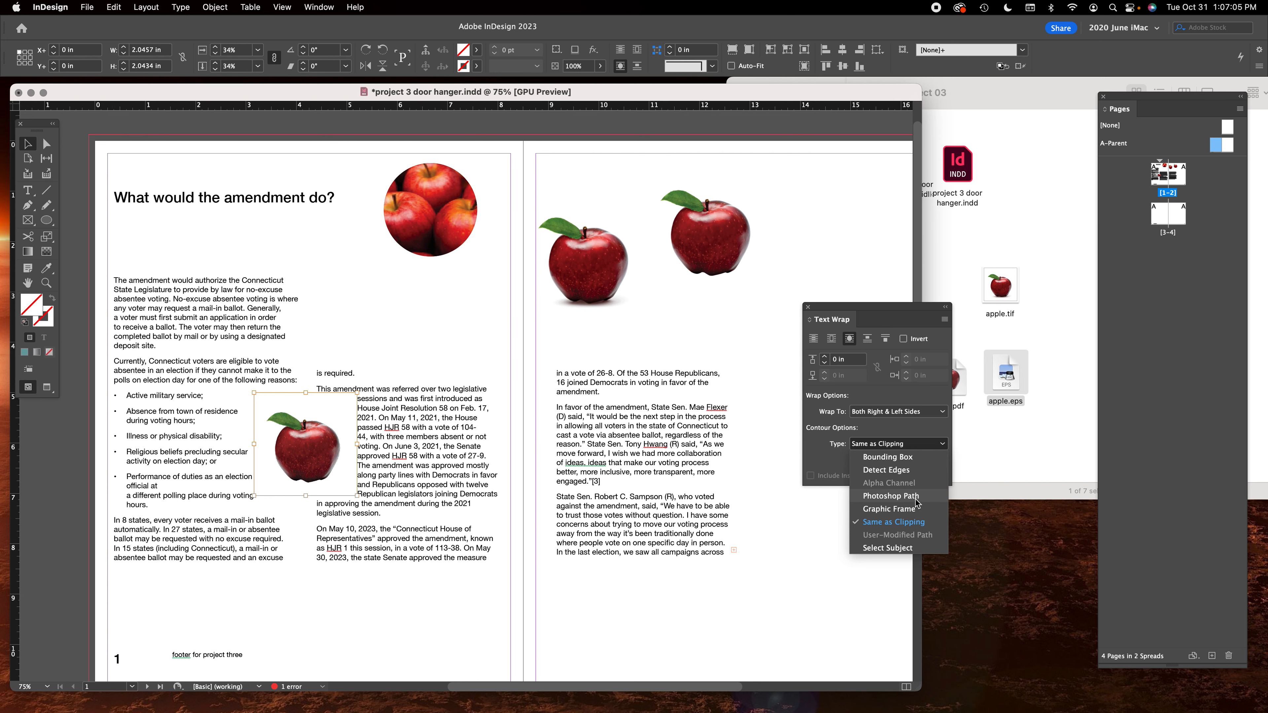
click(891, 496)
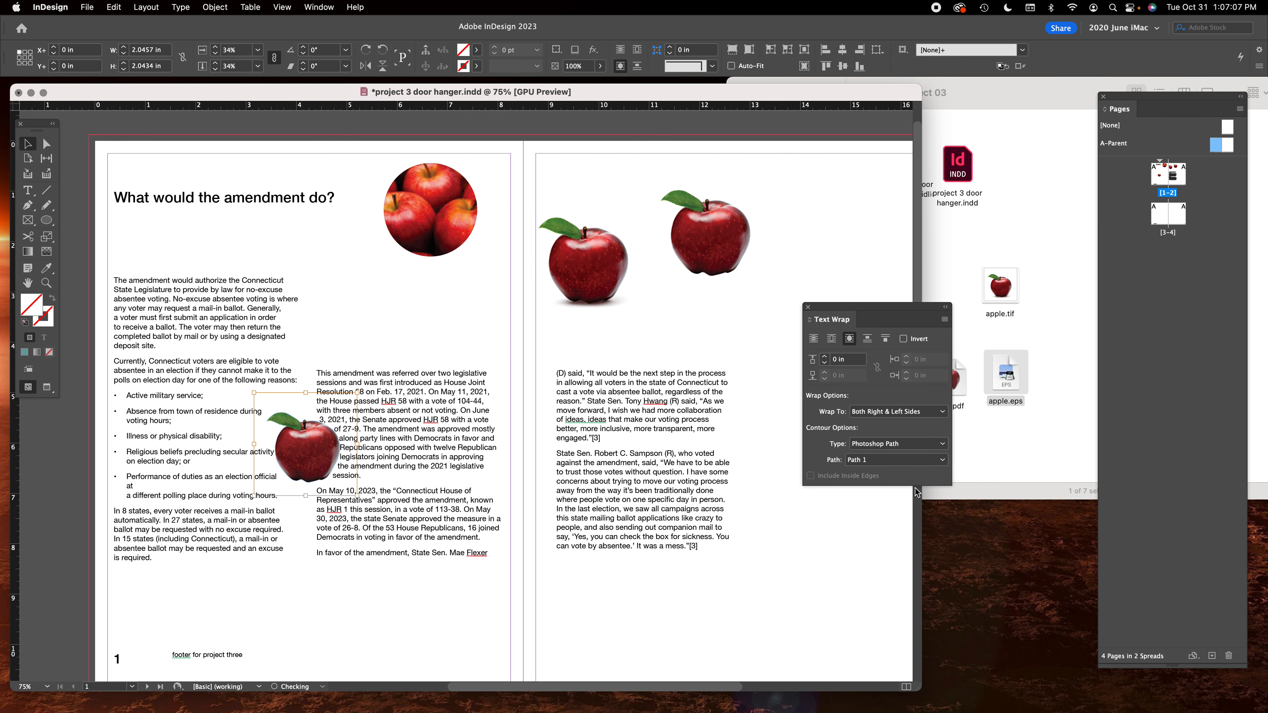
click(880, 463)
click(876, 475)
click(826, 356)
click(826, 356)
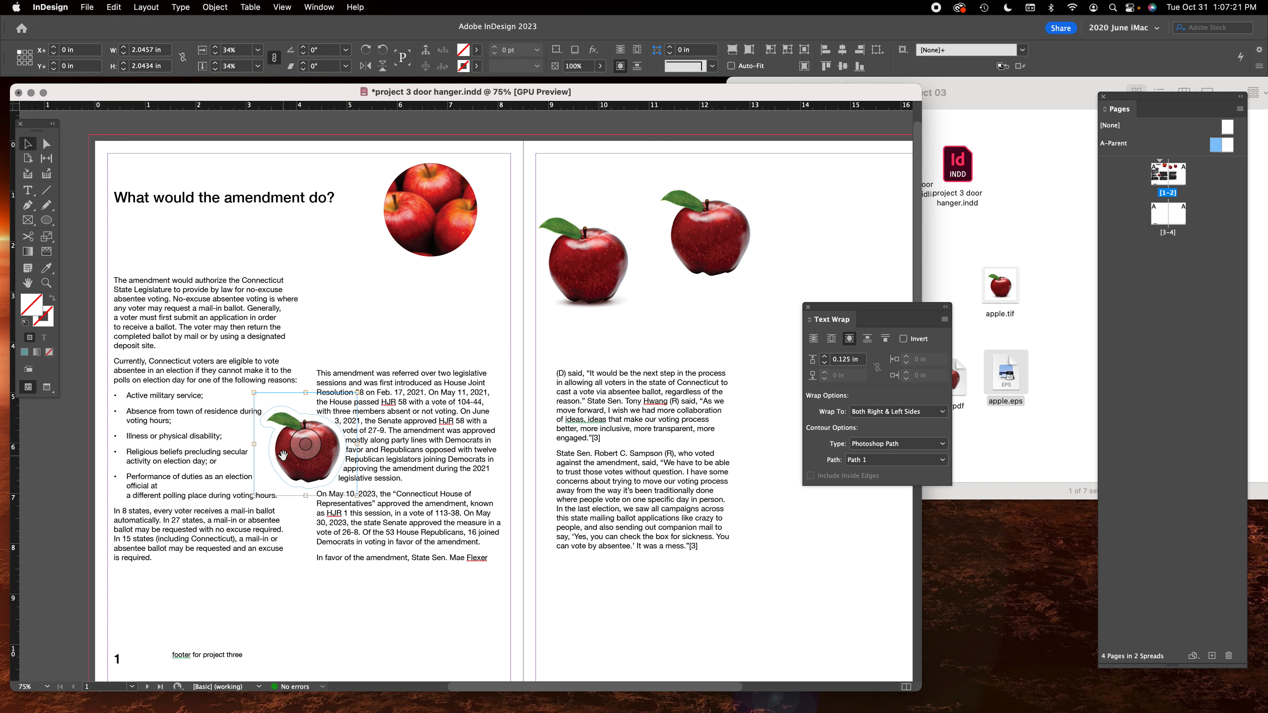
click(605, 647)
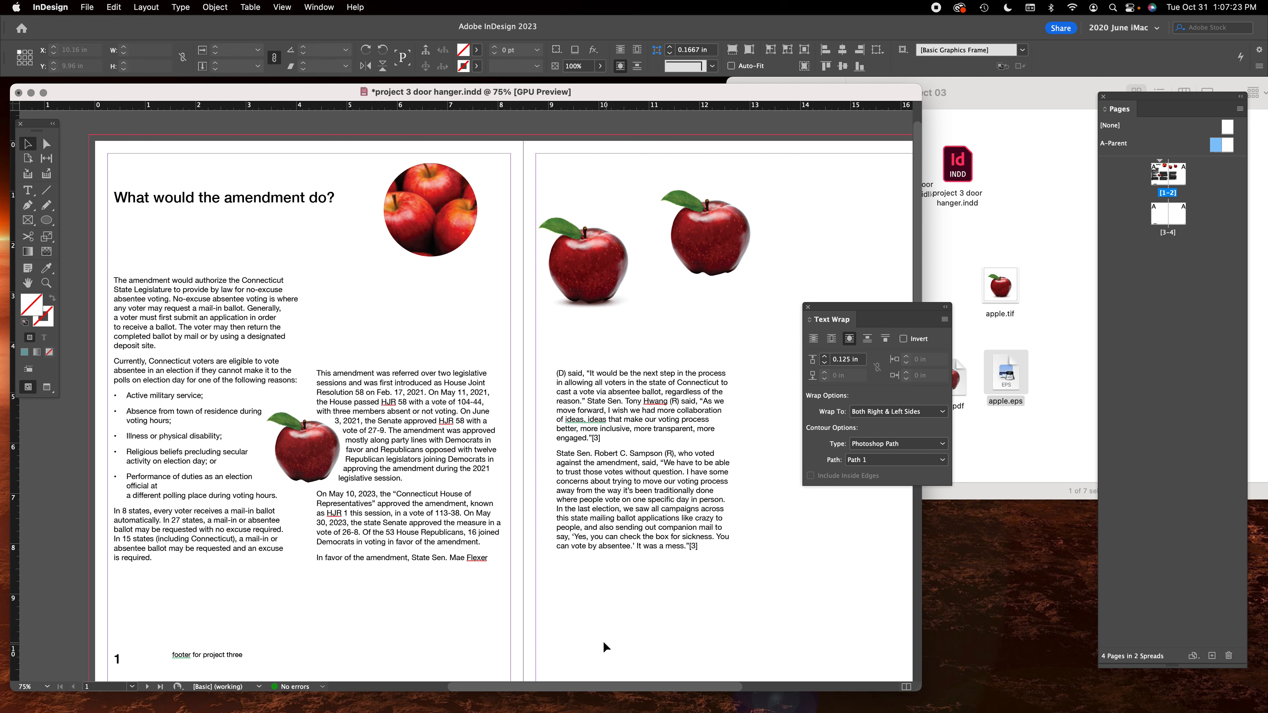
Lower the apple.eps image to about Y 5.22 in, and set page 1's first-column text frame to ignore text wrap.
click(299, 426)
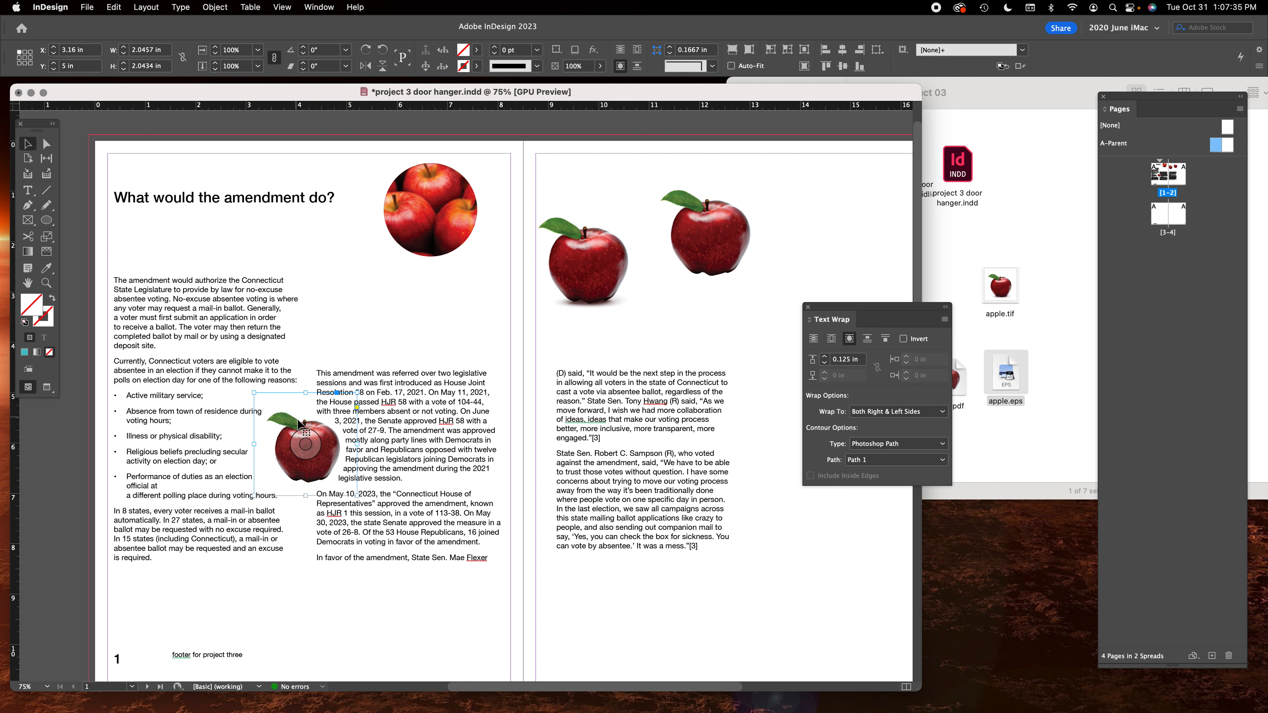
drag(298, 423, 306, 437)
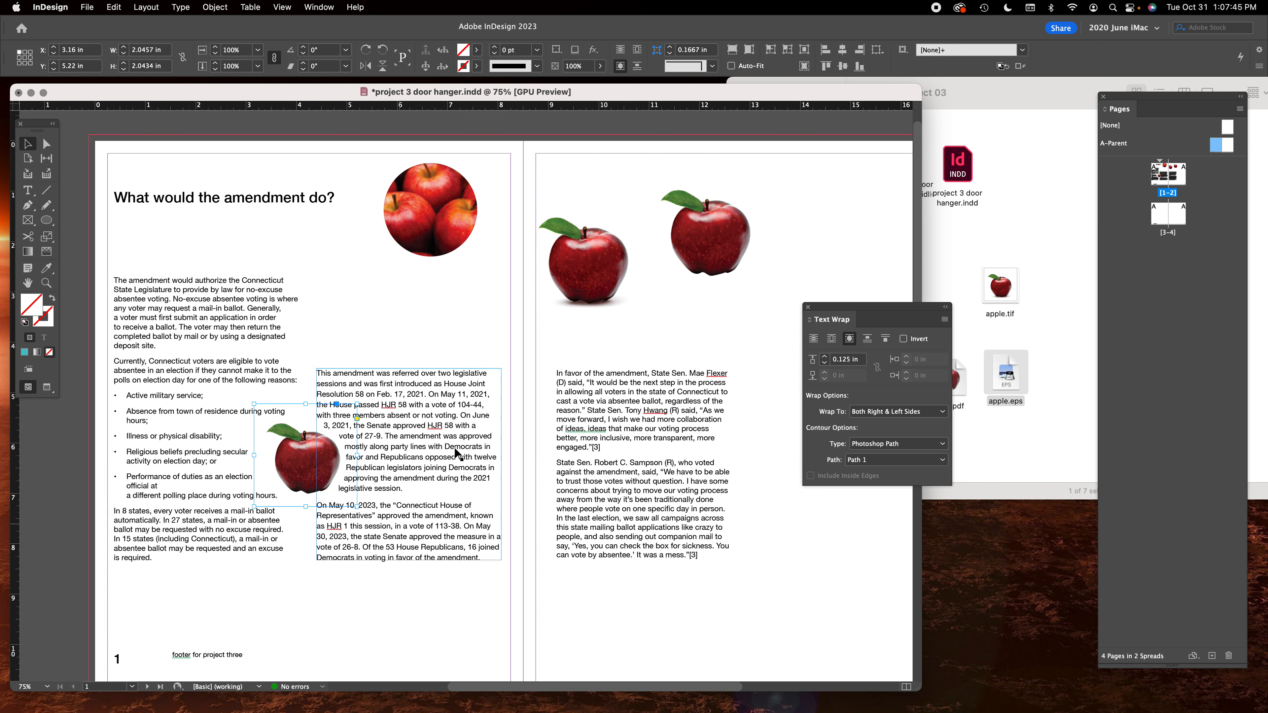
click(240, 369)
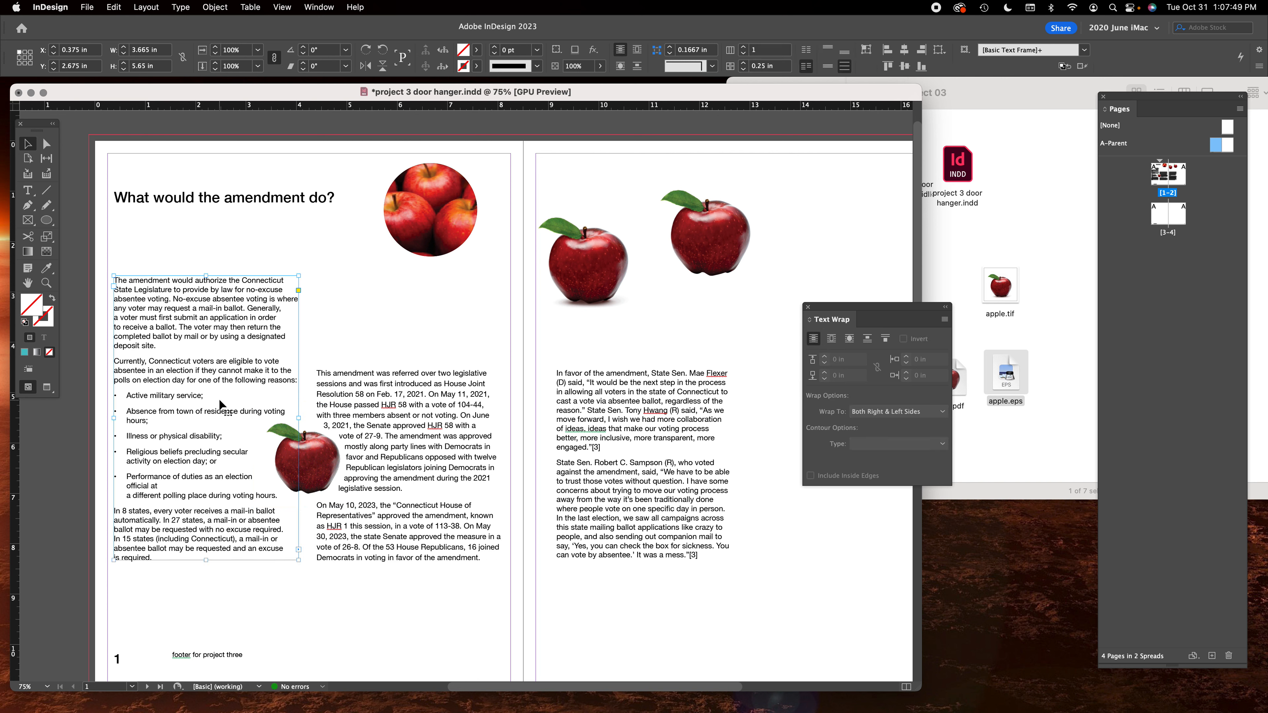
key(super+b)
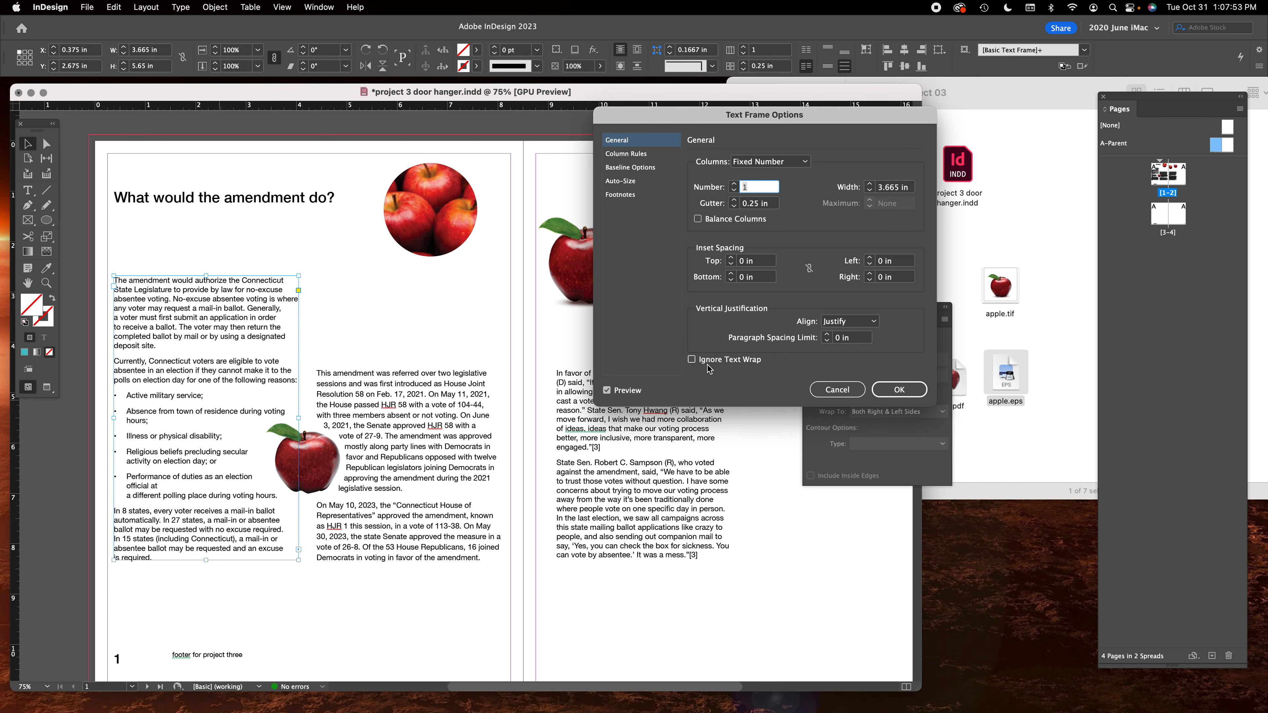
click(692, 360)
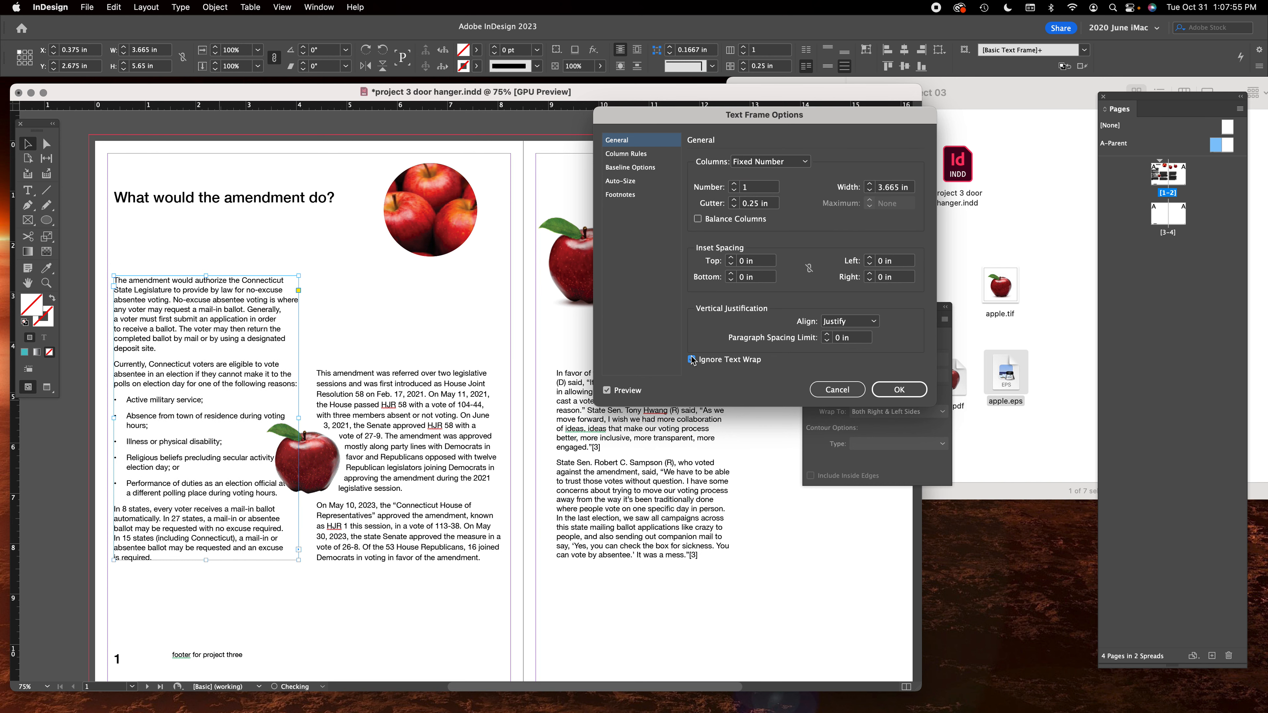
click(899, 389)
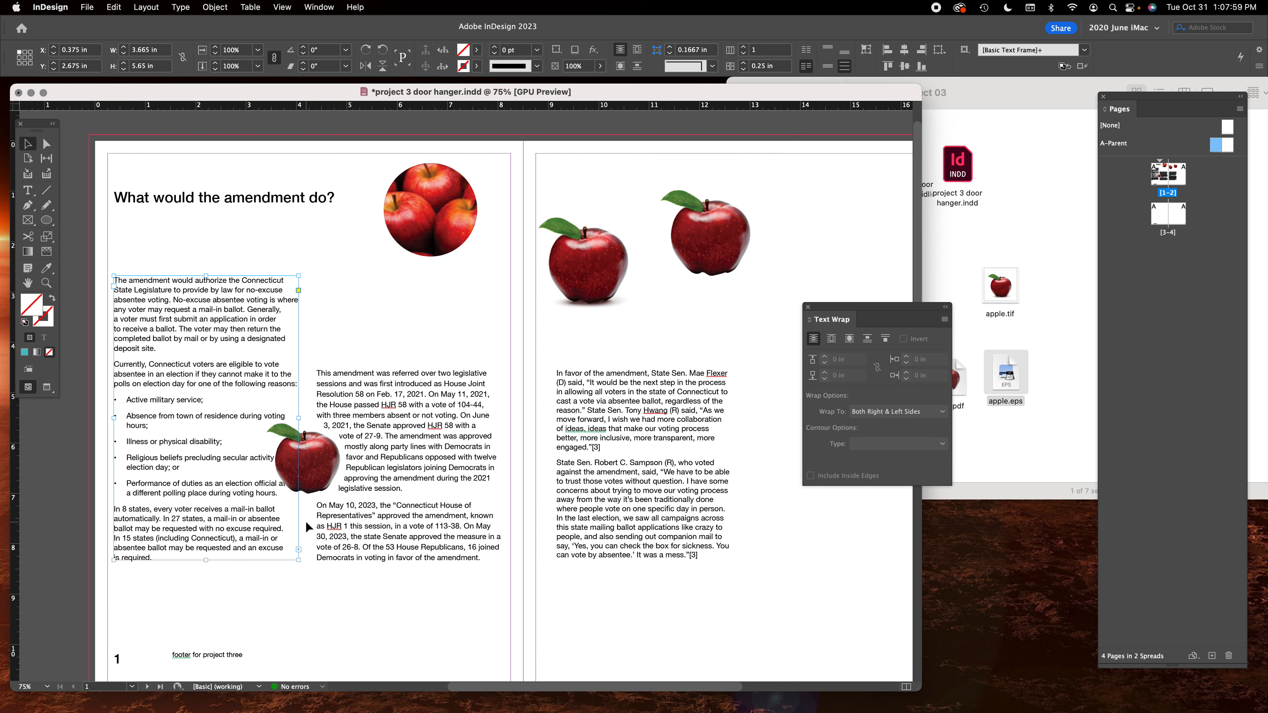
Nudge the apple.eps image slightly right and down to about X 3.285 in, Y 5.234 in.
double_click(249, 457)
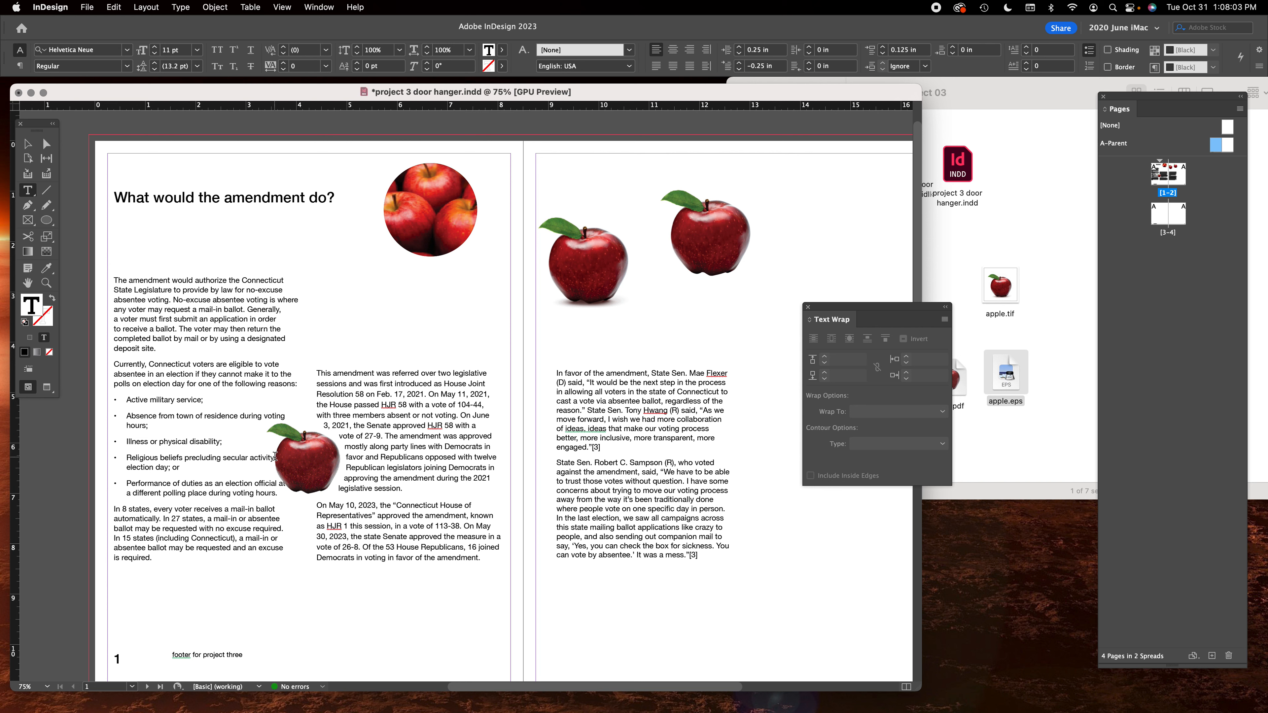
click(27, 144)
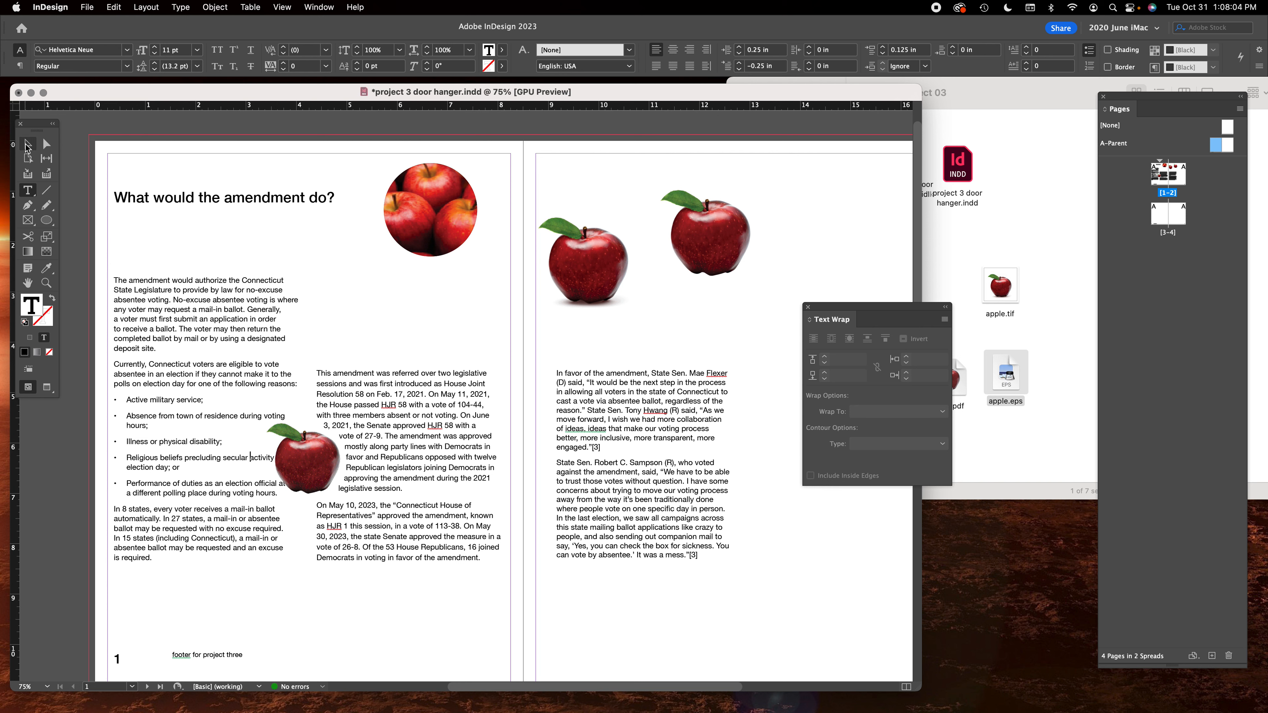
click(312, 469)
key(Right)
key(Right)
key(Right)
key(Right)
key(Right)
key(Right)
key(Right)
key(Right)
key(Right)
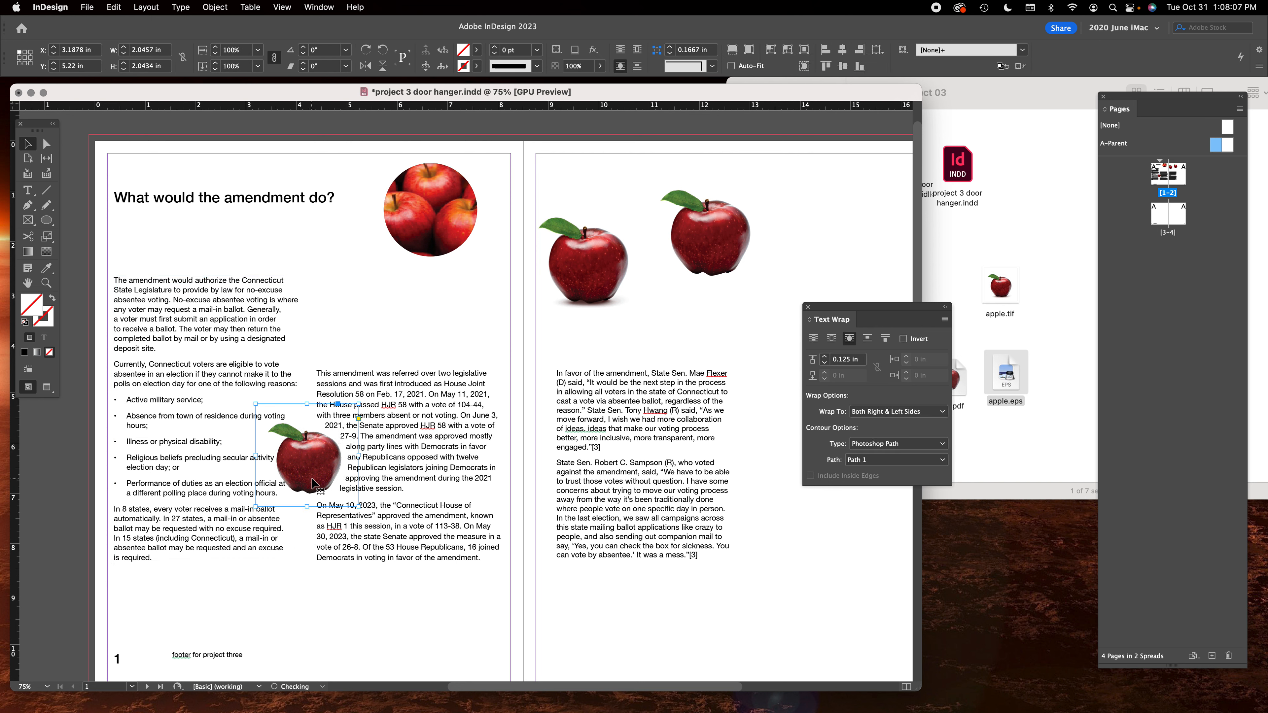
key(Down)
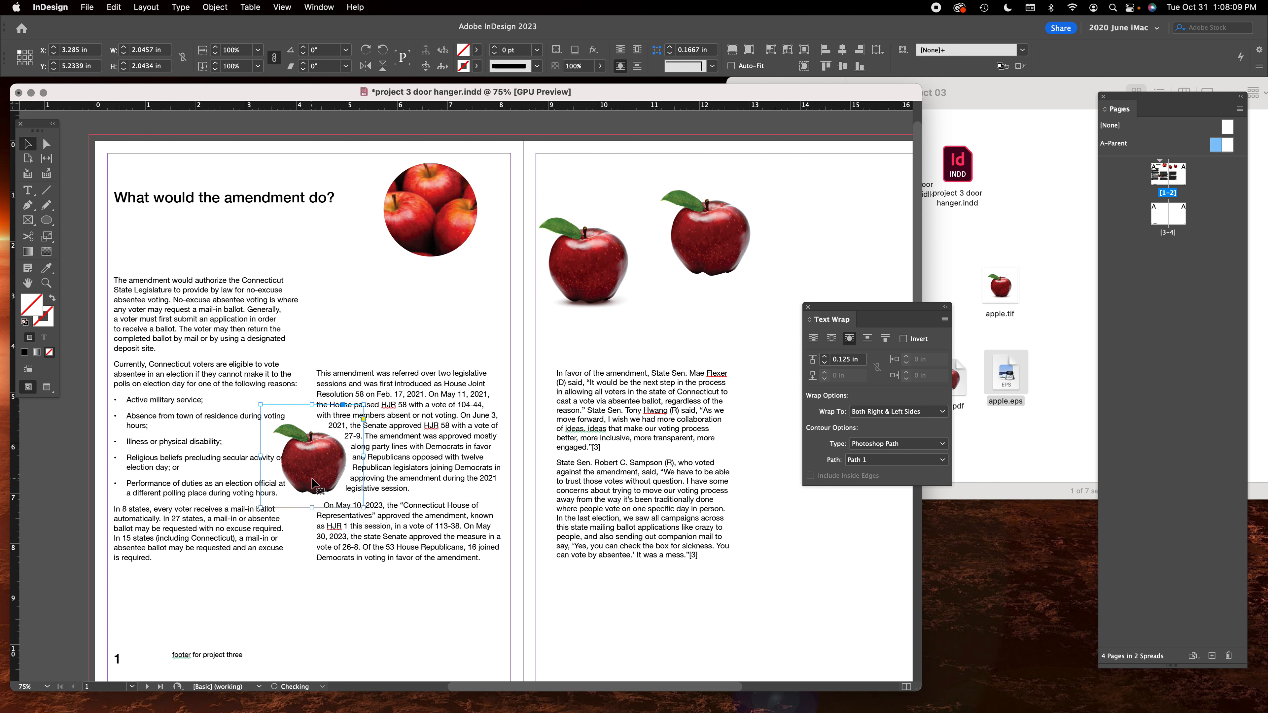
Insert a forced line break before "on election day" in the religious beliefs bullet so the line clears the apple.
double_click(236, 458)
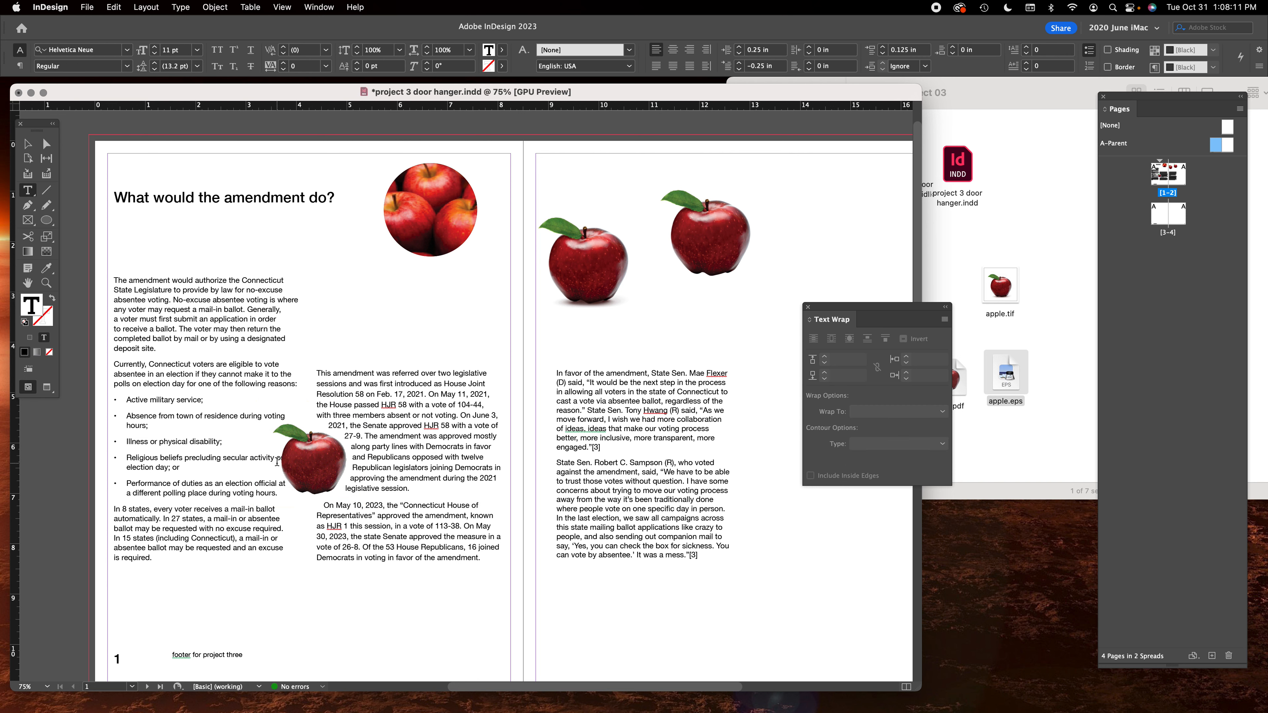
key(shift+Return)
click(28, 144)
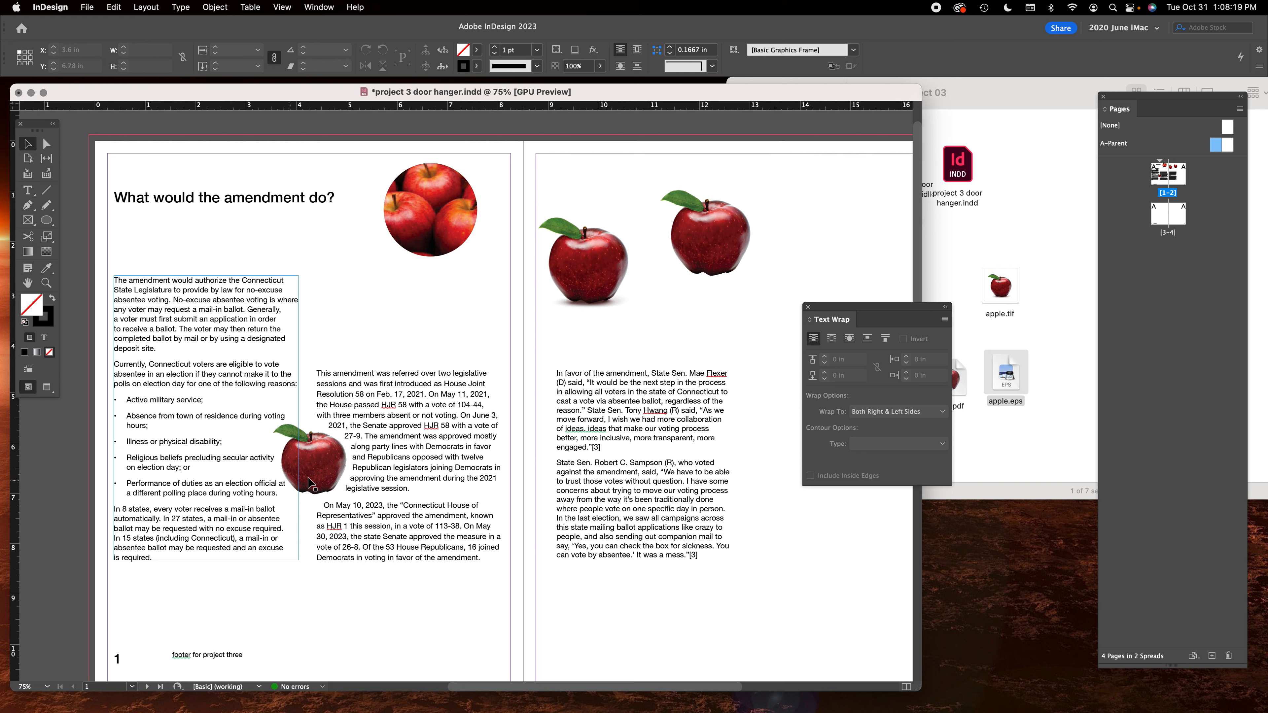
click(252, 484)
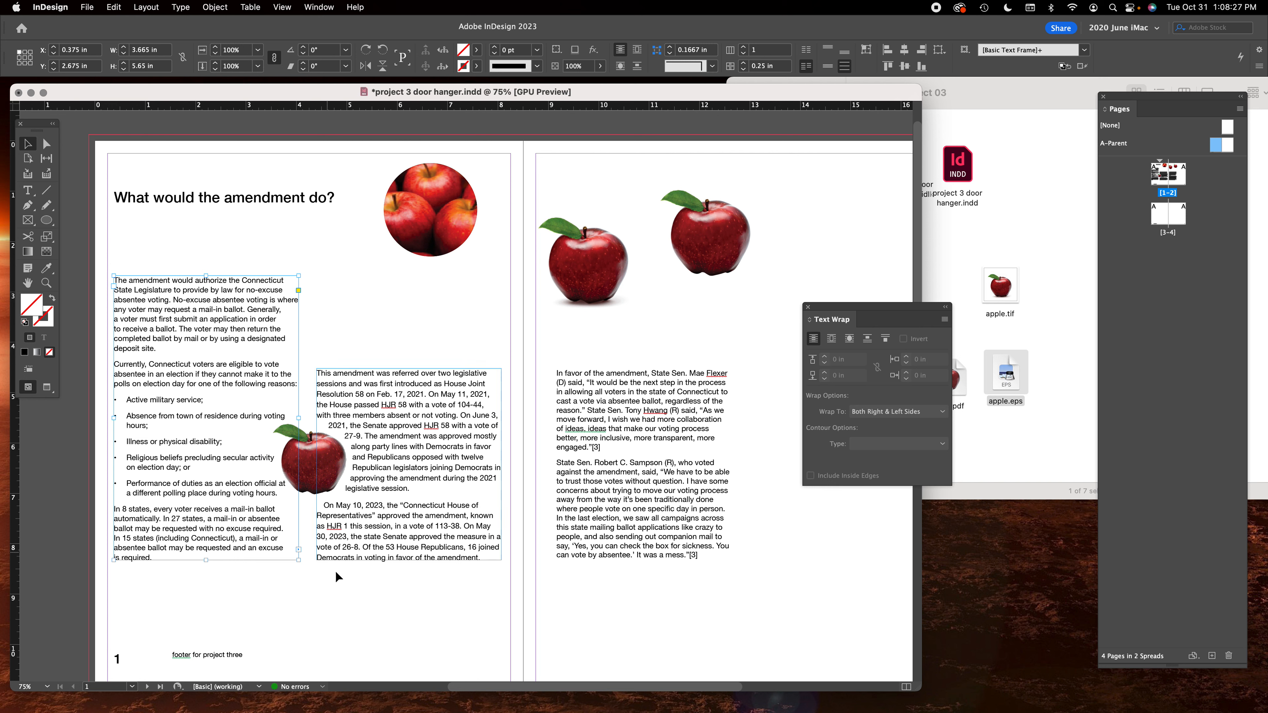
click(451, 646)
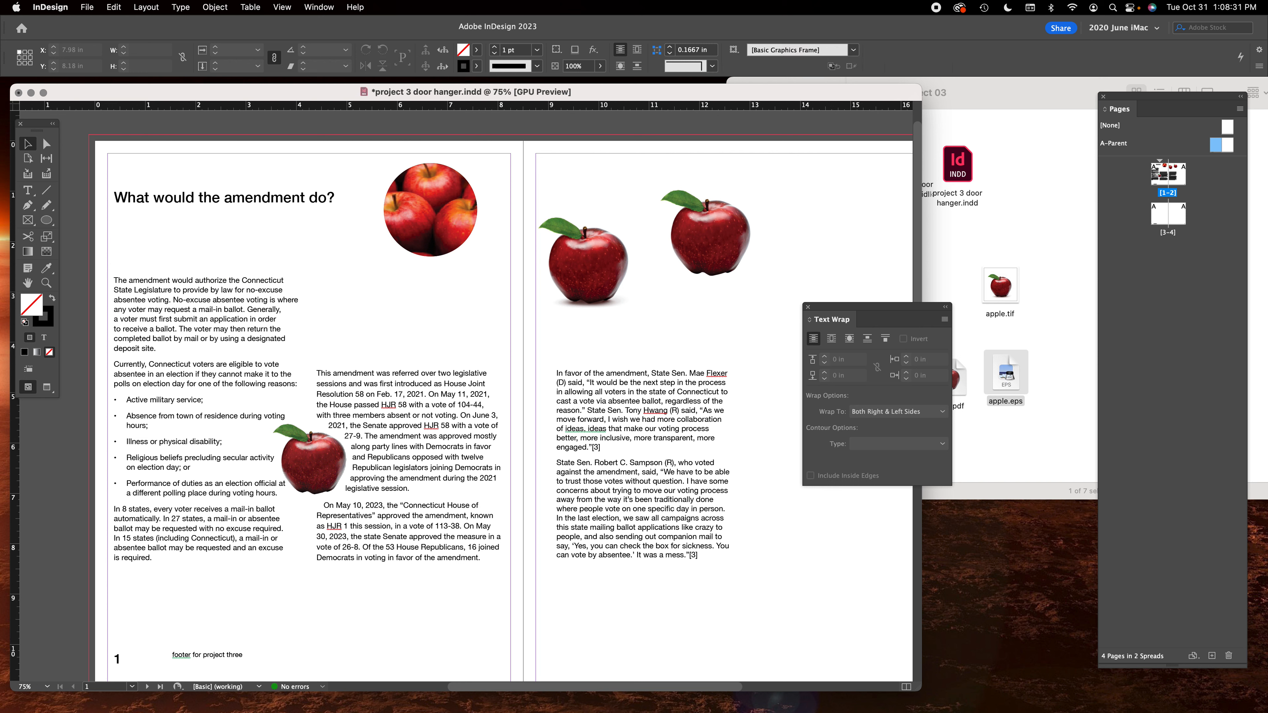
Break the heading "What would the amendment do?" onto a second line before "amendment".
click(567, 373)
click(474, 318)
click(252, 215)
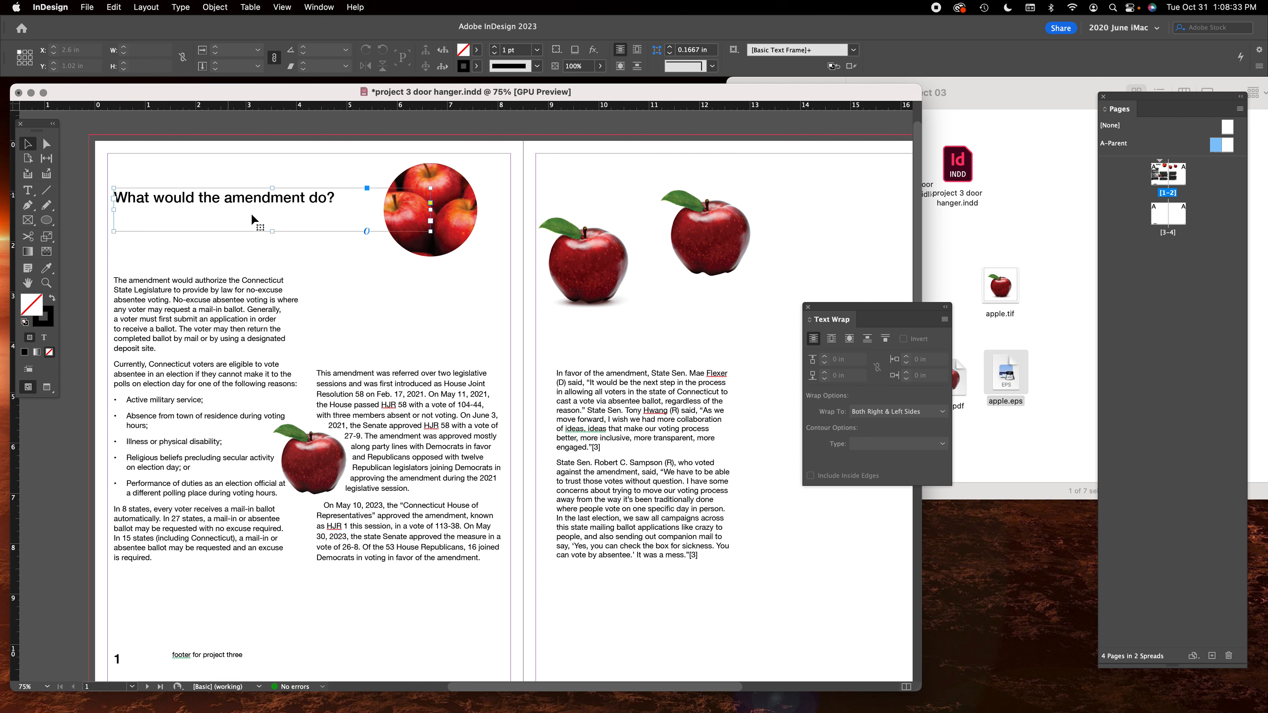
double_click(225, 199)
key(BackSpace)
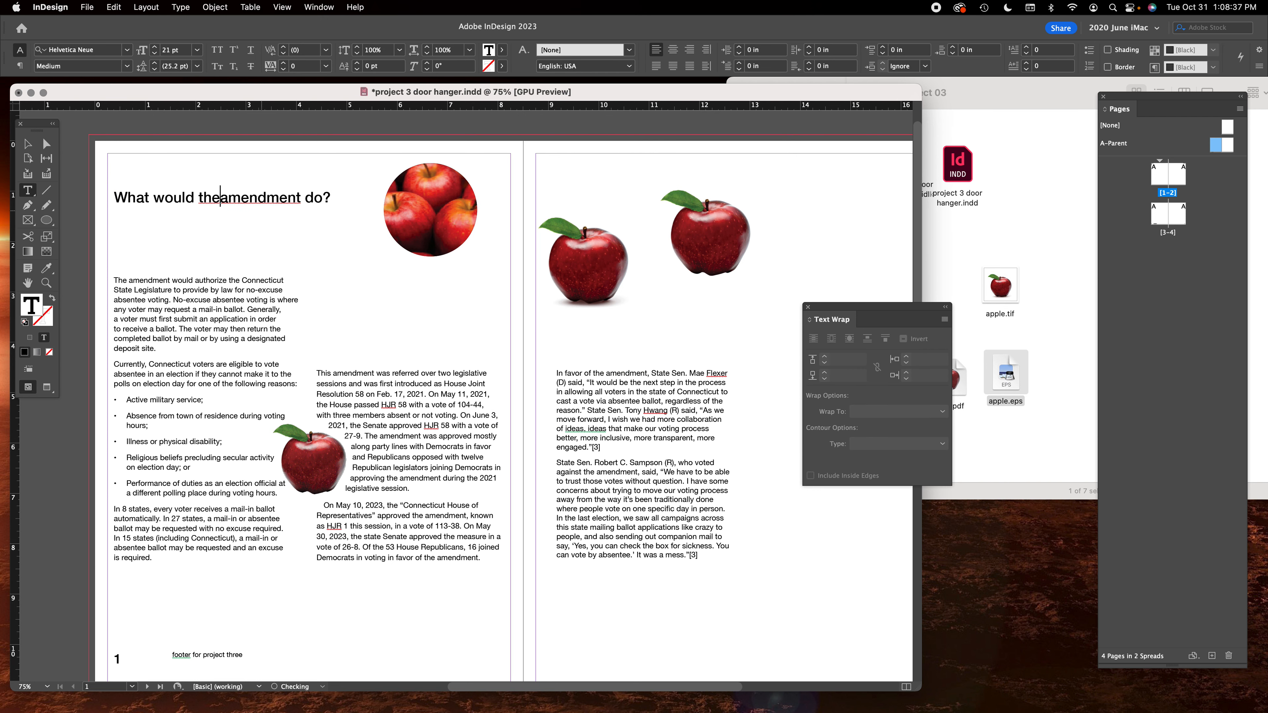
key(Return)
scroll(261, 211, up, 2)
scroll(261, 210, left, 4)
click(28, 148)
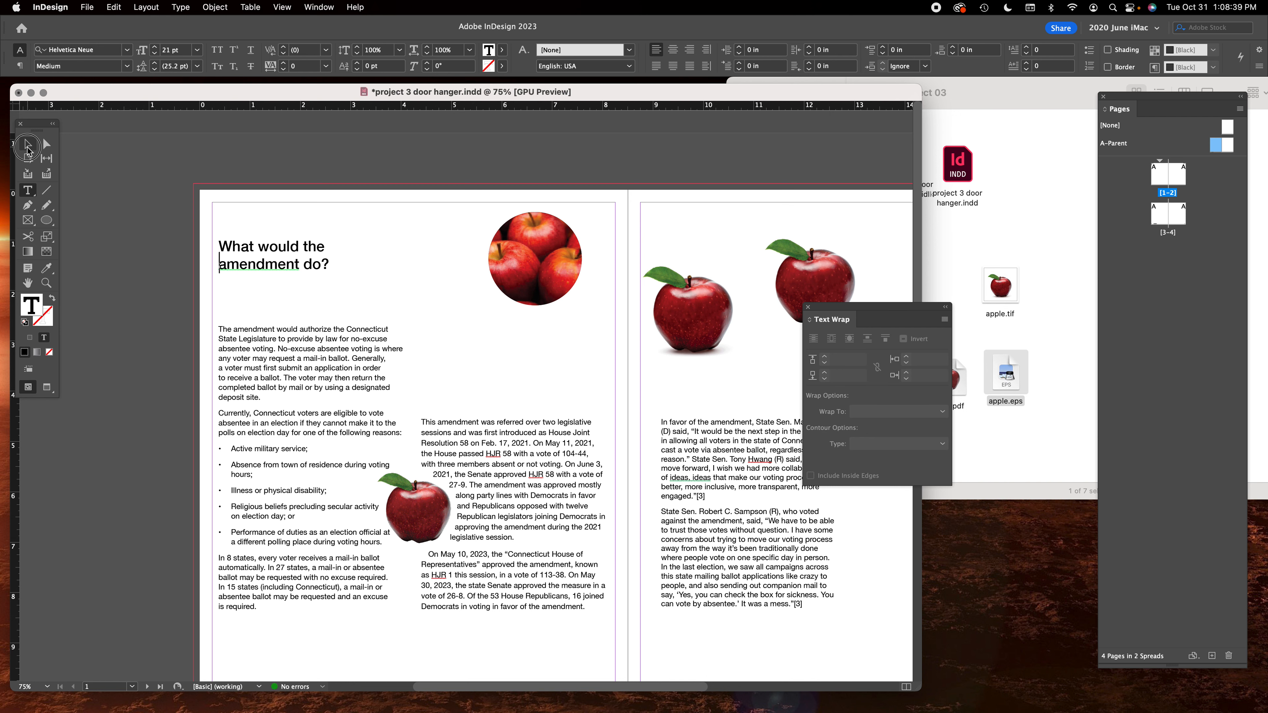
Narrow the heading frame to about 2.57 in, position it between page 2's two paragraphs, and insert blank lines there to clear it.
scroll(495, 239, down, 1)
scroll(495, 240, right, 2)
drag(484, 230, 792, 508)
drag(809, 600, 677, 590)
drag(683, 495, 578, 480)
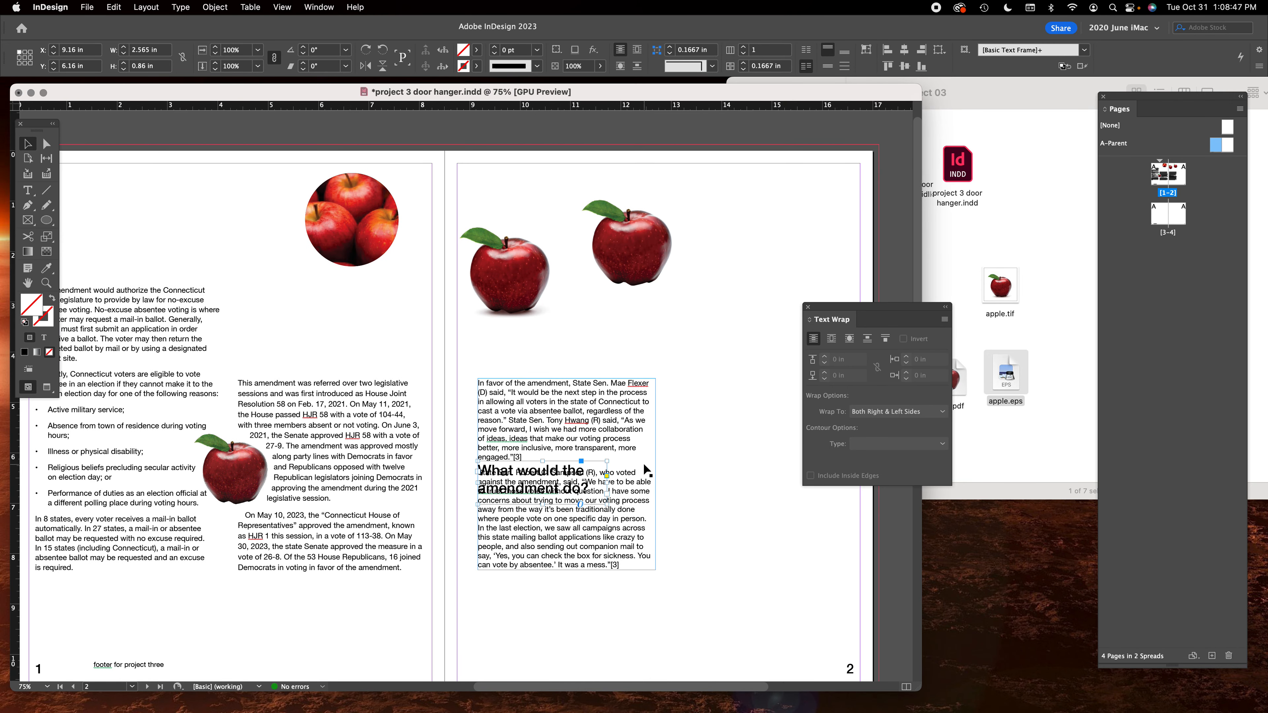
double_click(626, 454)
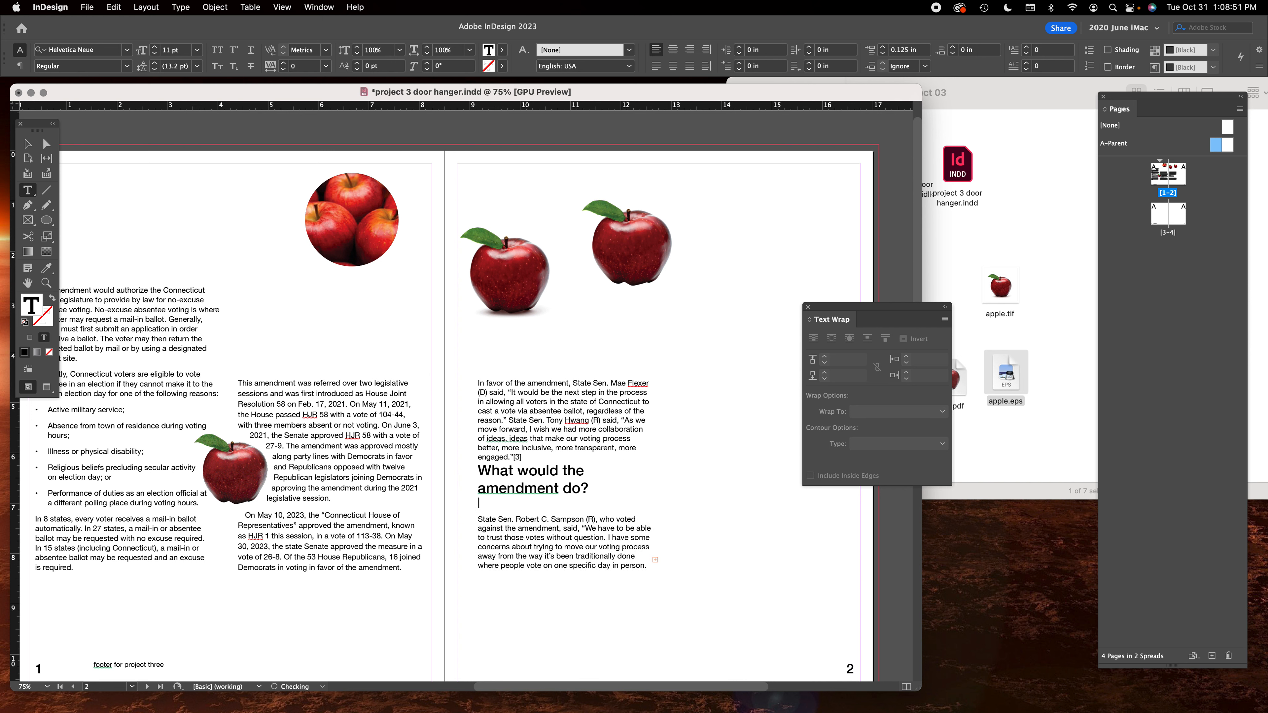
Move the heading out to the empty area of page 2 and delete the blank lines between the two body paragraphs.
click(27, 143)
click(571, 504)
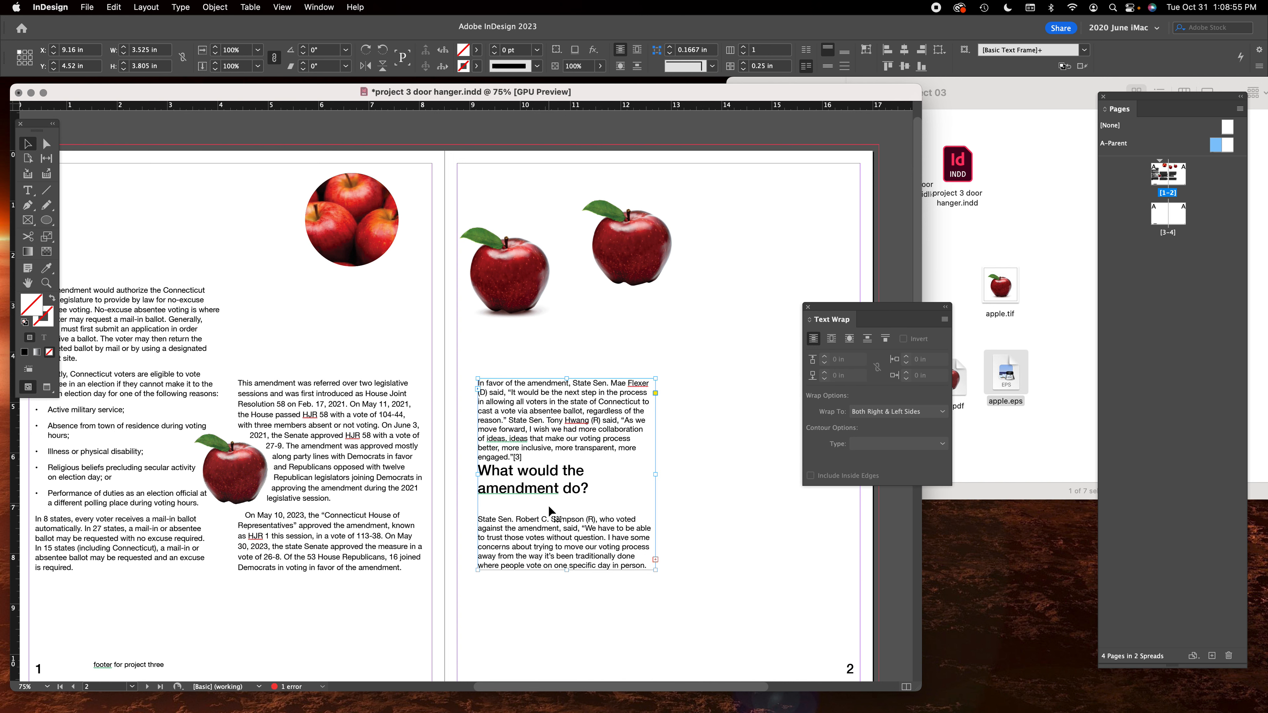
click(725, 555)
drag(530, 477, 789, 560)
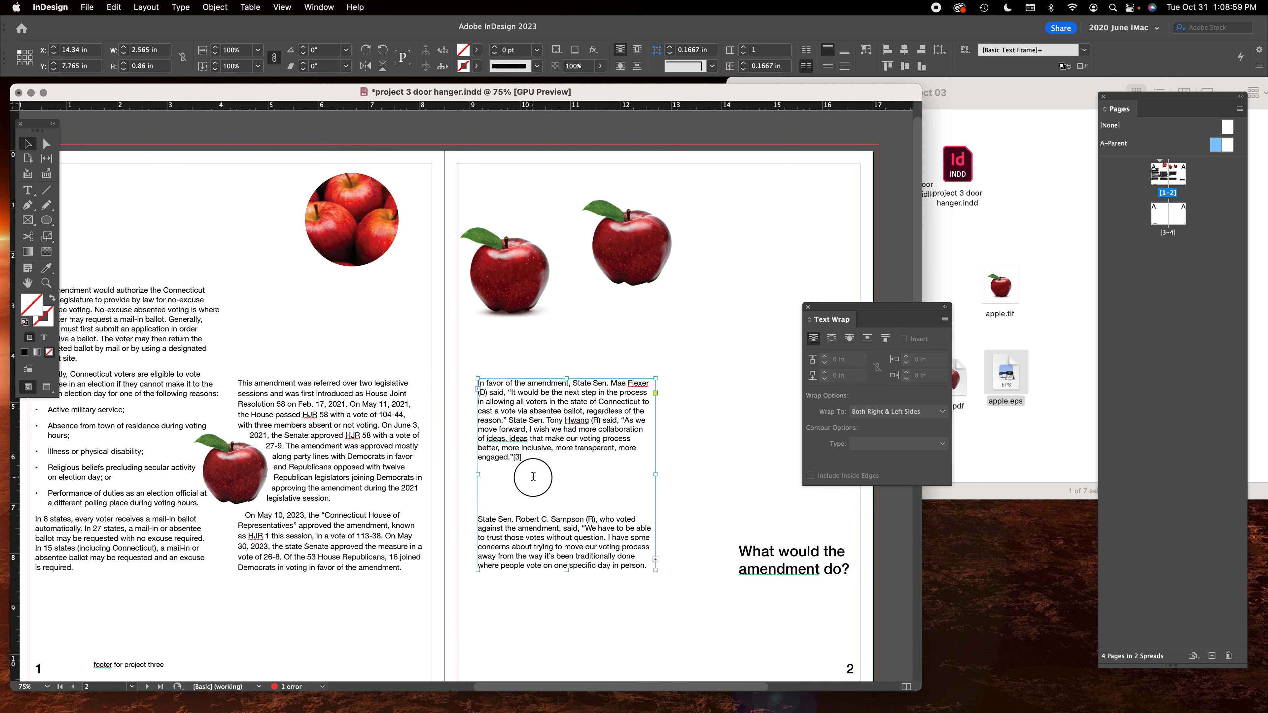
double_click(515, 477)
key(Delete)
key(Delete)
key(Delete)
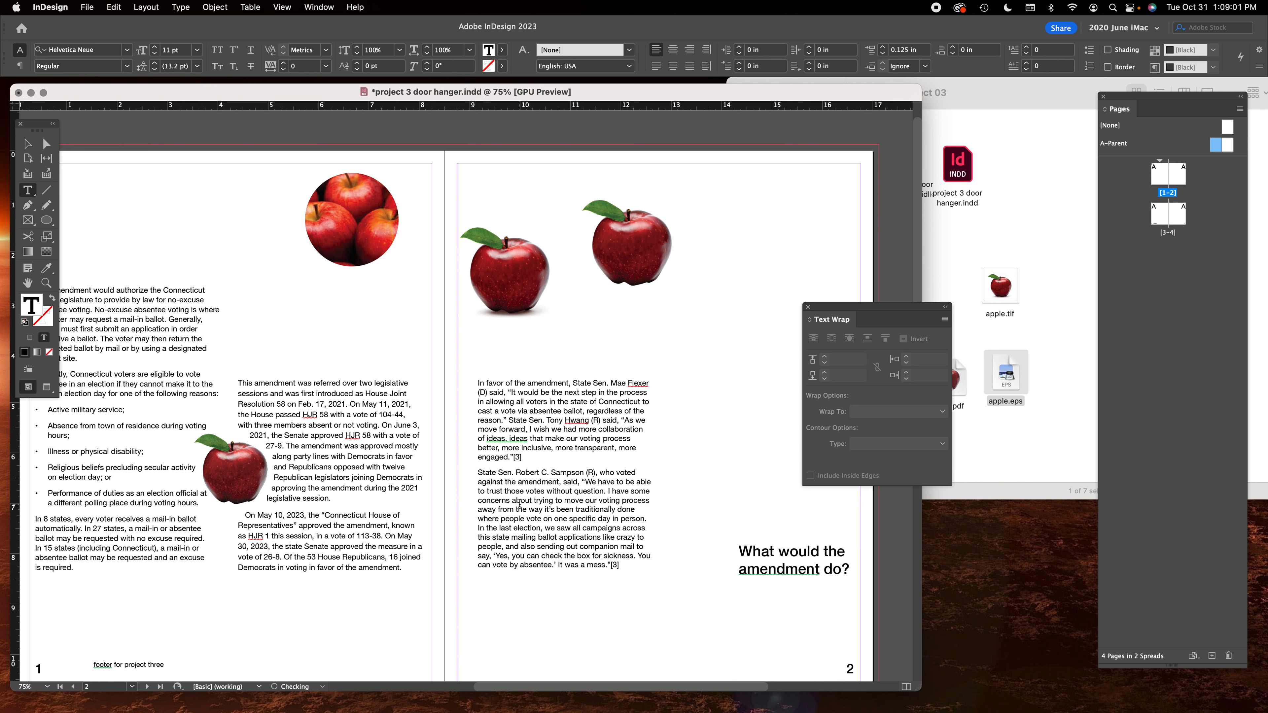
Place the heading back between page 2's paragraphs, wrap text around its bounding box, and widen its frame to about 3.59 in.
click(28, 145)
drag(810, 575, 534, 473)
click(831, 339)
drag(608, 482, 659, 483)
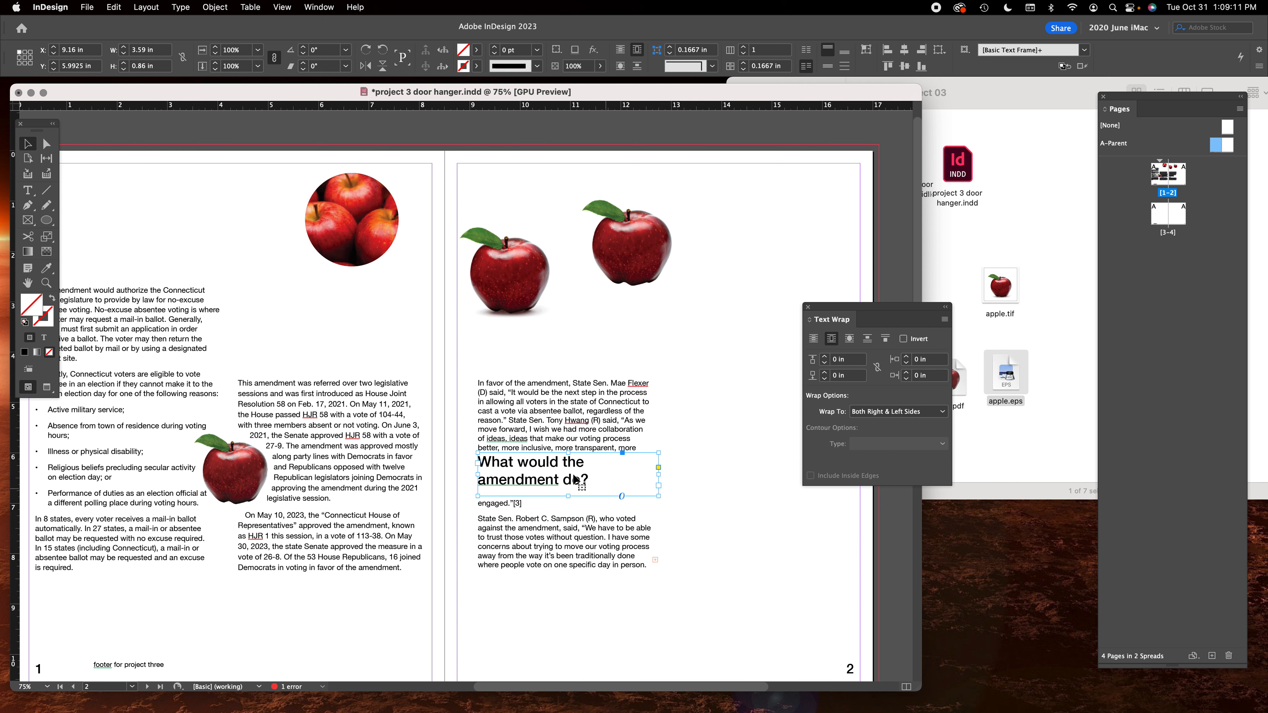
Nudge the heading down to about Y 6.27 in and shorten its frame to about 0.71 in high.
key(Down)
key(Down)
key(Down)
key(Down)
key(Down)
key(Down)
key(Down)
key(Down)
key(Down)
key(Down)
key(Down)
key(Down)
key(Down)
key(Down)
key(Down)
key(Down)
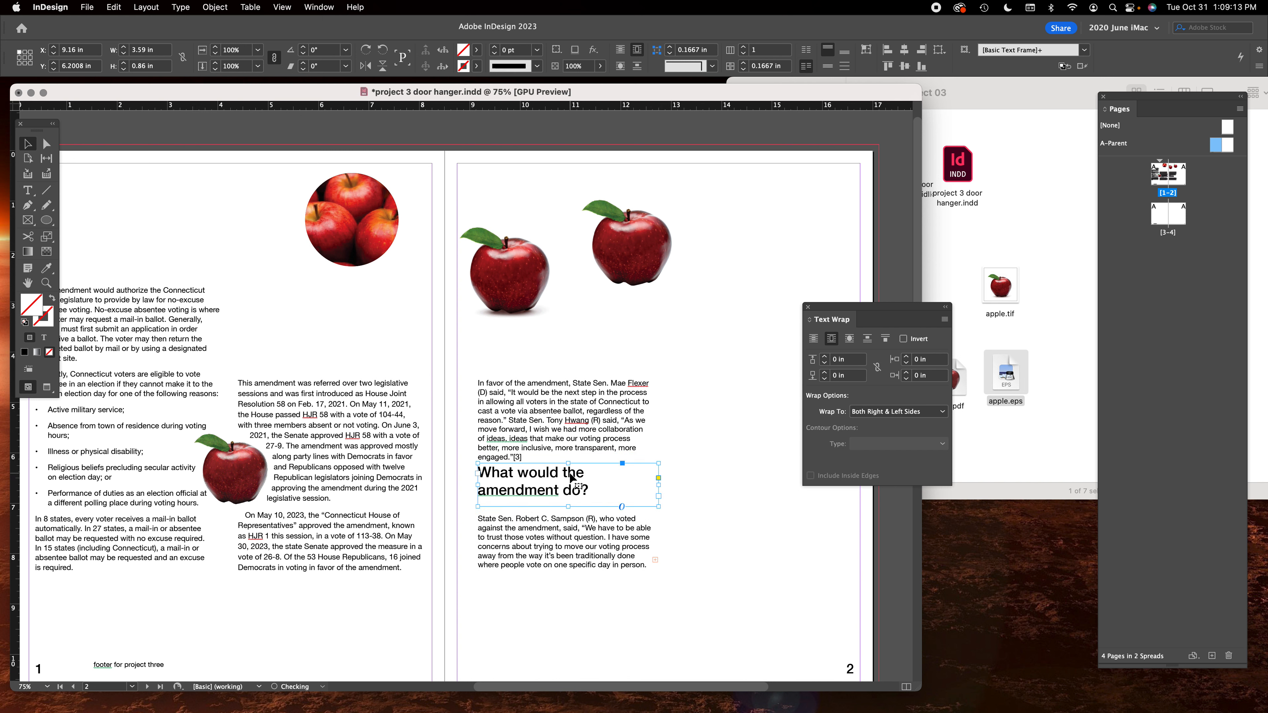
key(Down)
key(Down)
key(Down)
key(Down)
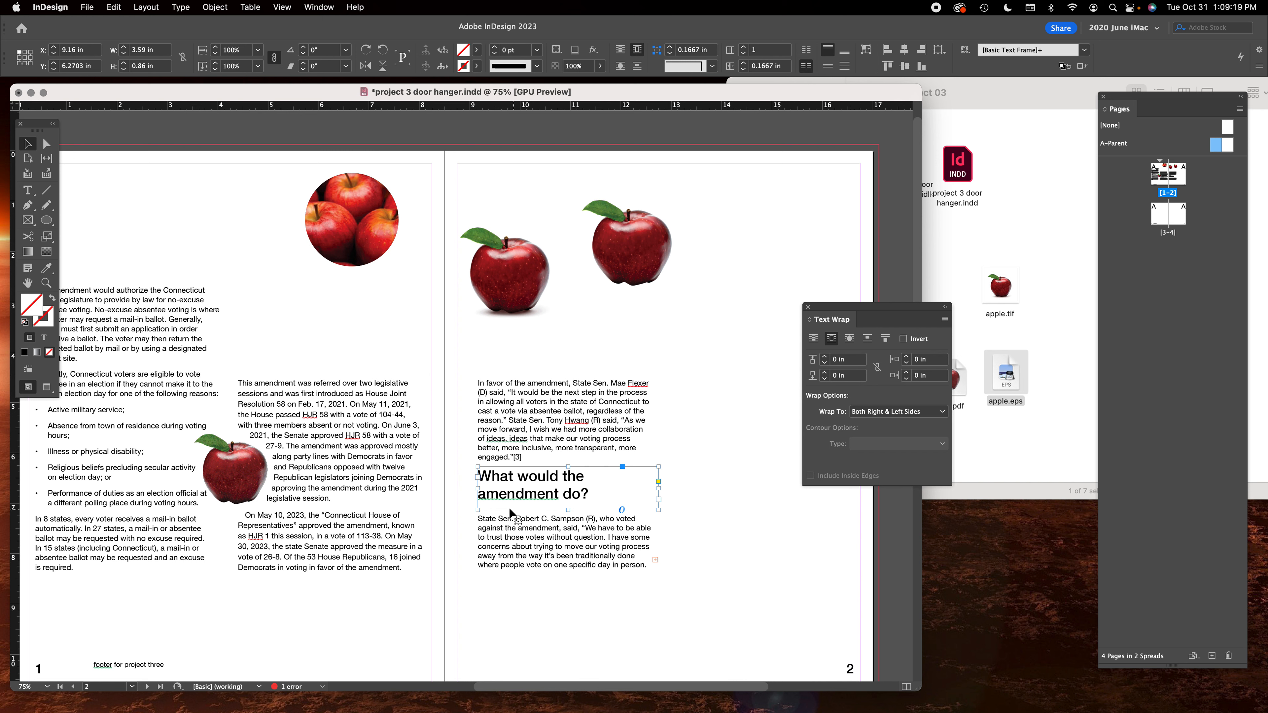
drag(569, 510, 574, 502)
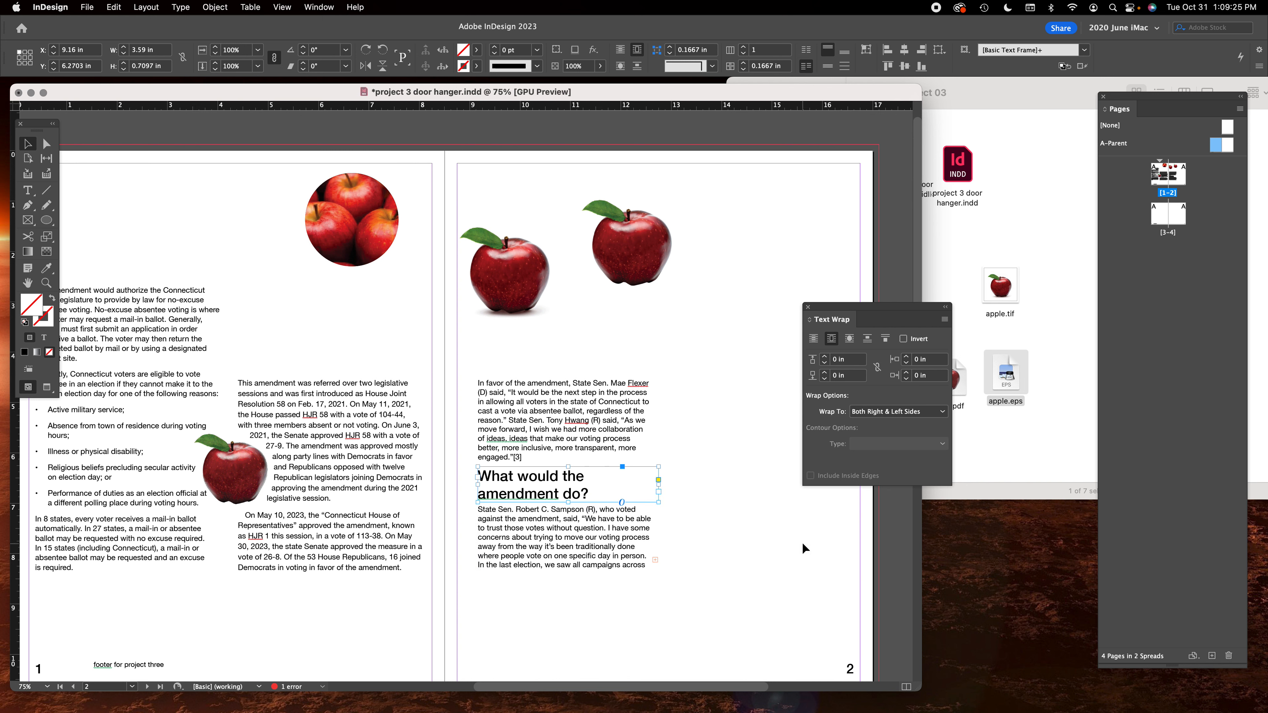
Try a linked 0.1875 in text wrap offset on all four sides of the heading, resetting the offsets to 0 in and unlinking them.
click(877, 367)
click(826, 374)
click(826, 373)
click(826, 373)
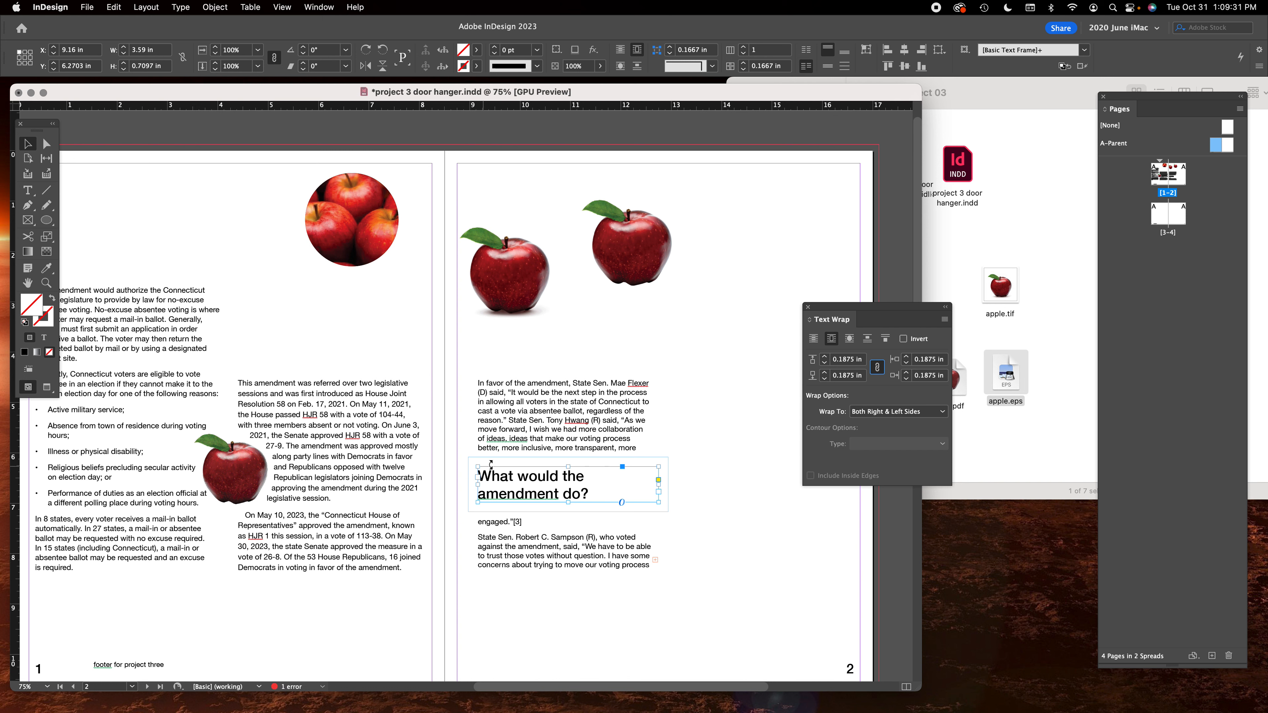
click(824, 379)
click(824, 379)
click(824, 379)
click(878, 368)
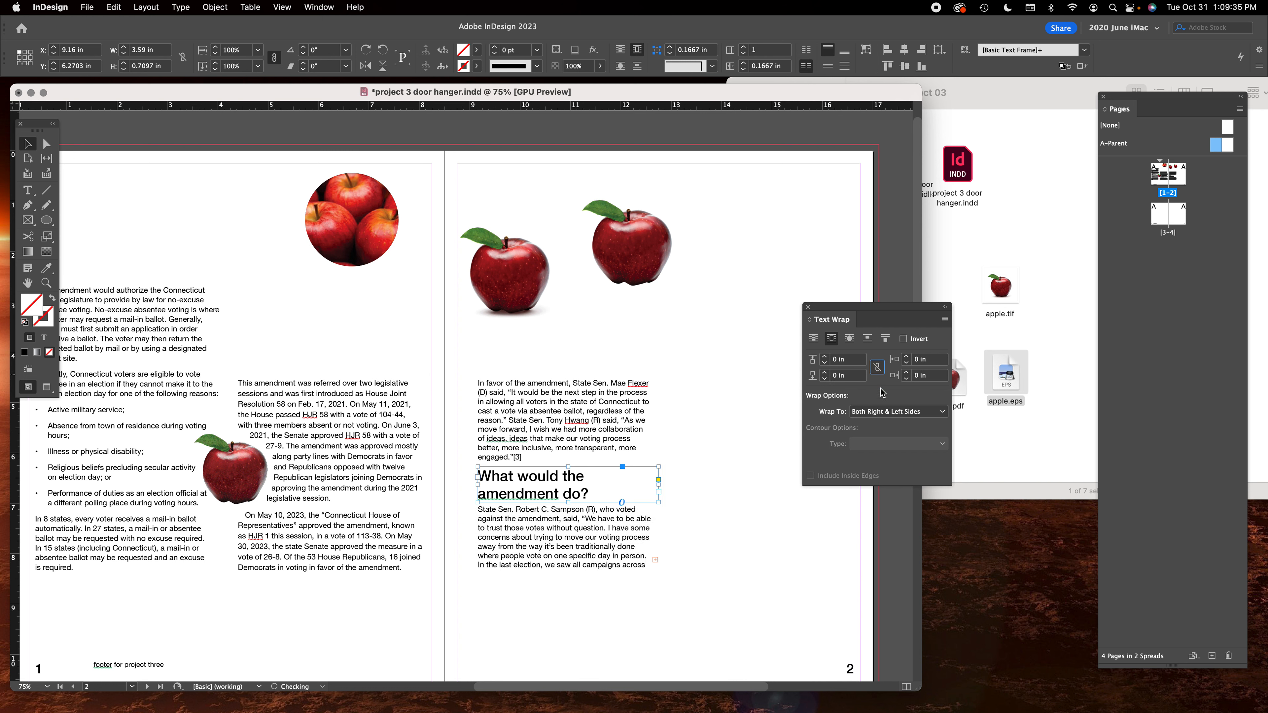
Set the heading's text wrap offset to 0.1875 in at its bottom and 0.0625 in at its left.
click(825, 372)
click(825, 372)
click(825, 372)
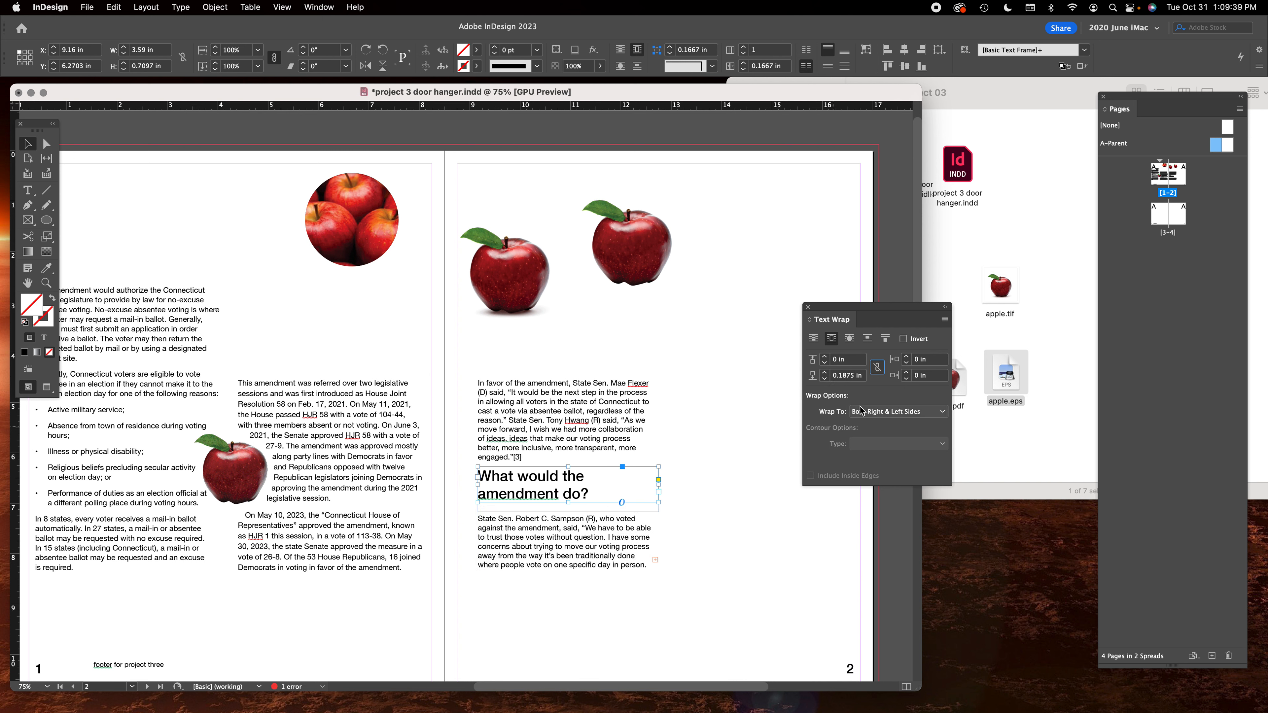
click(906, 356)
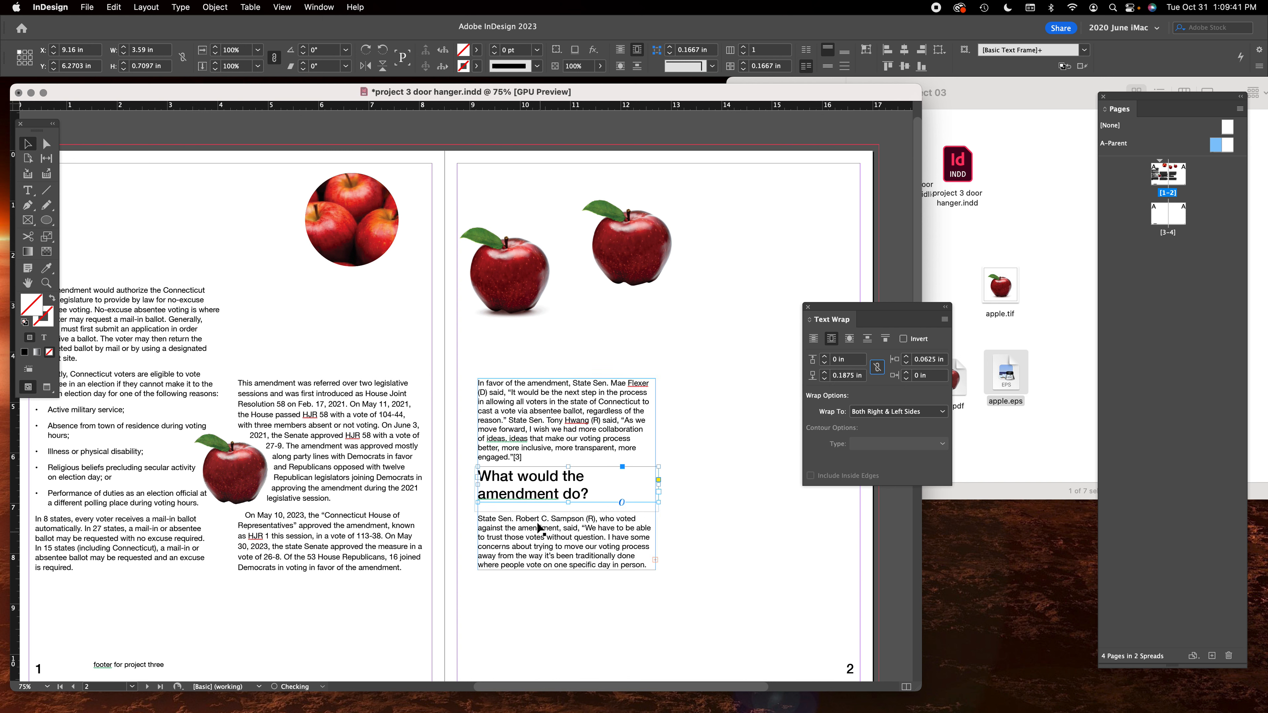
Deselect the heading and view the spread with all panels temporarily hidden.
click(453, 494)
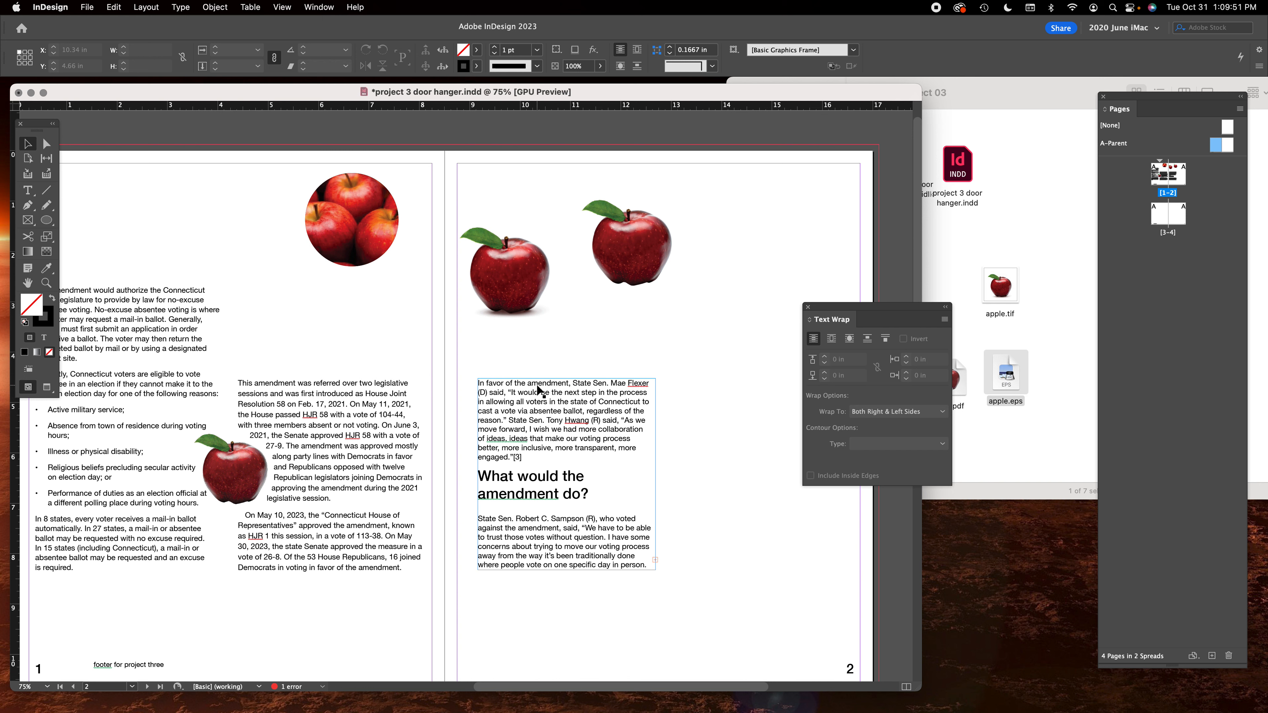
key(Tab)
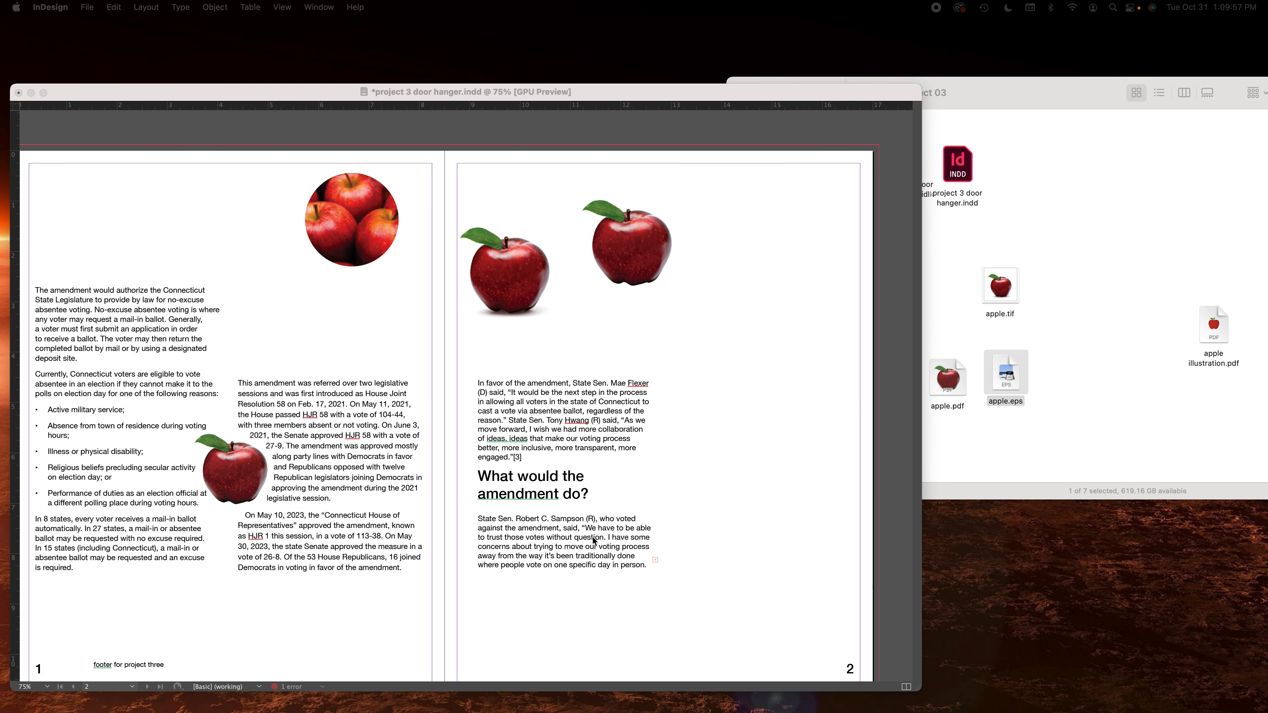
key(Tab)
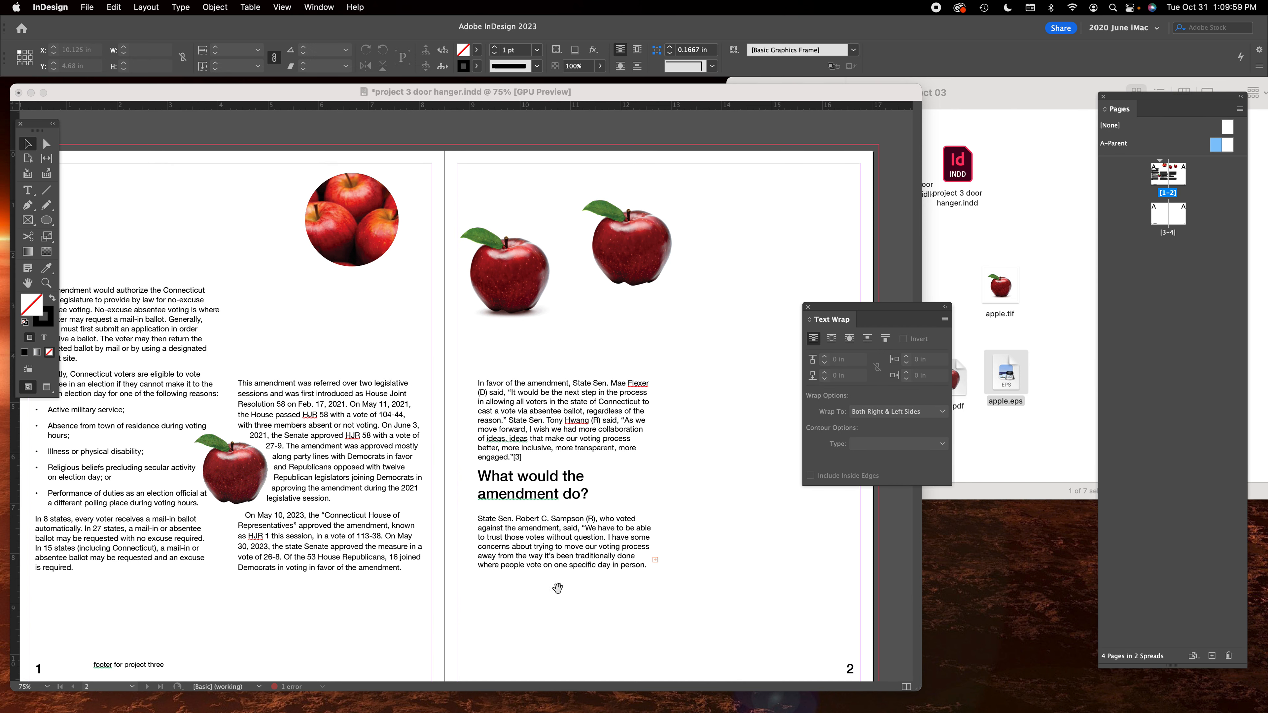
Move the heading to the top of page 1 at about X 0.32 in, Y 1.14 in and remove its text wrap.
scroll(400, 350, left, 5)
drag(692, 496, 244, 237)
click(814, 339)
Justify the entire threaded body story with its last lines aligned left.
click(455, 383)
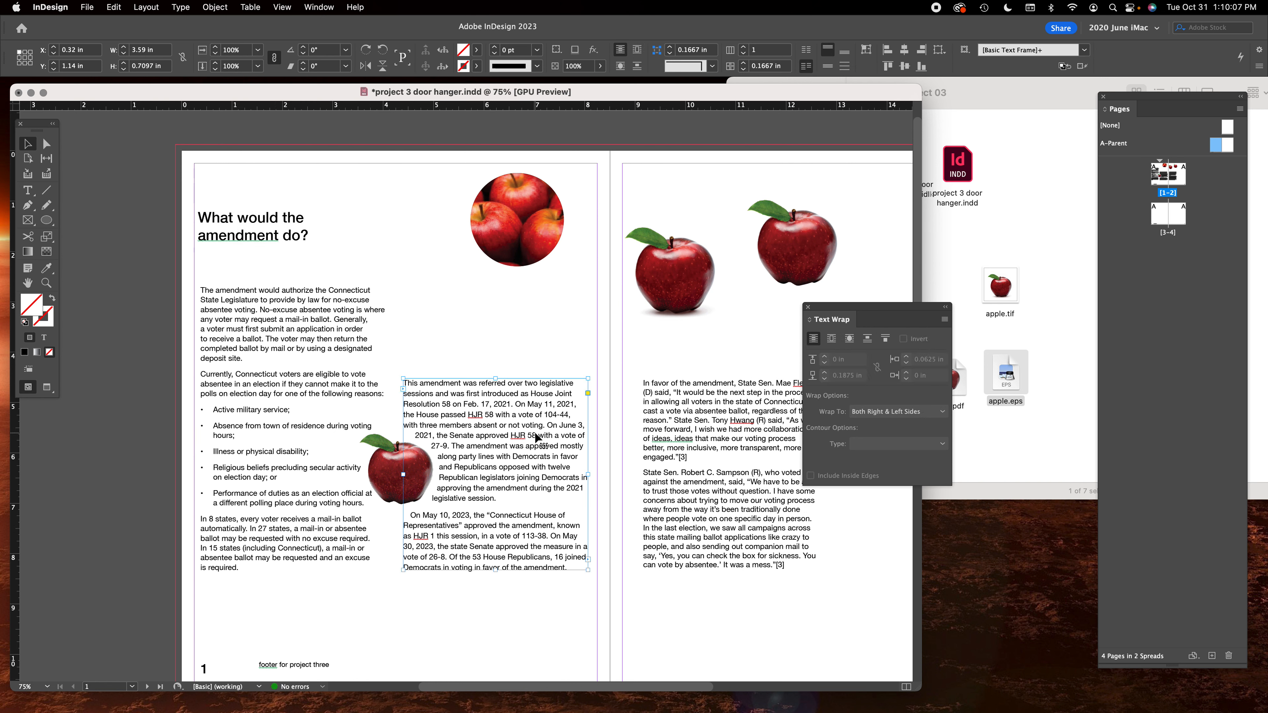
double_click(538, 425)
key(super+a)
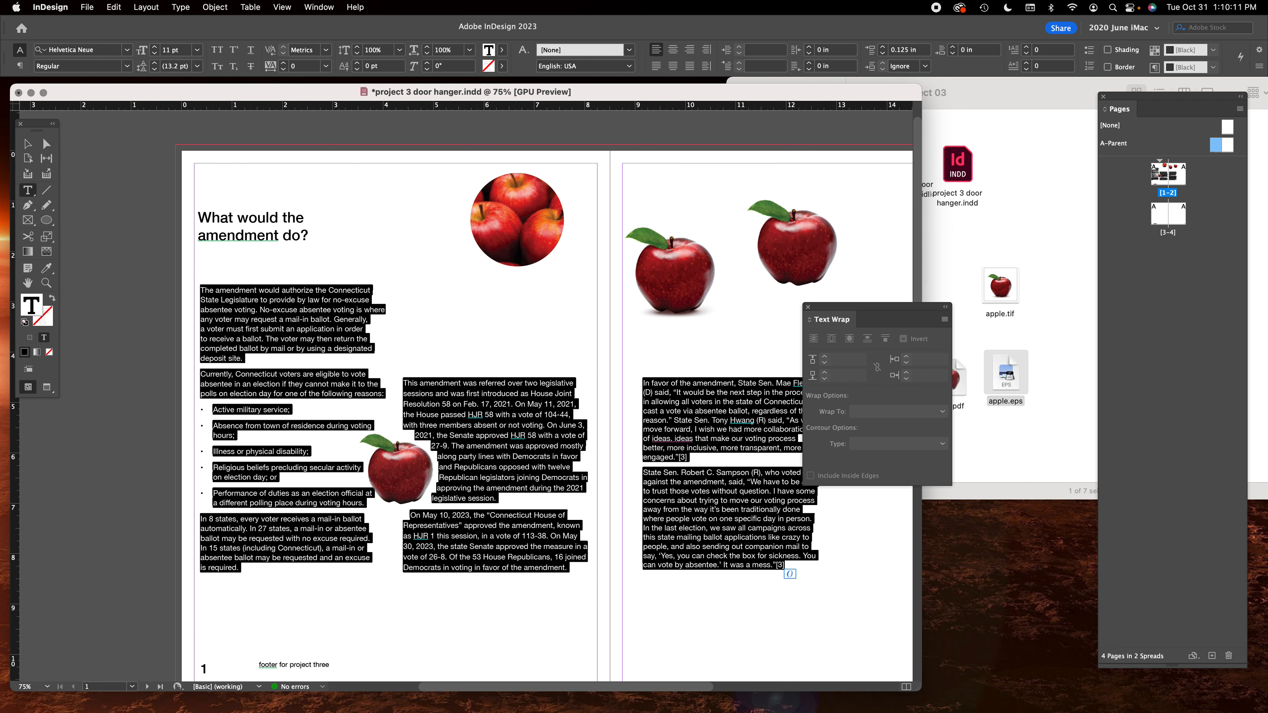
key(super+shift+j)
click(503, 393)
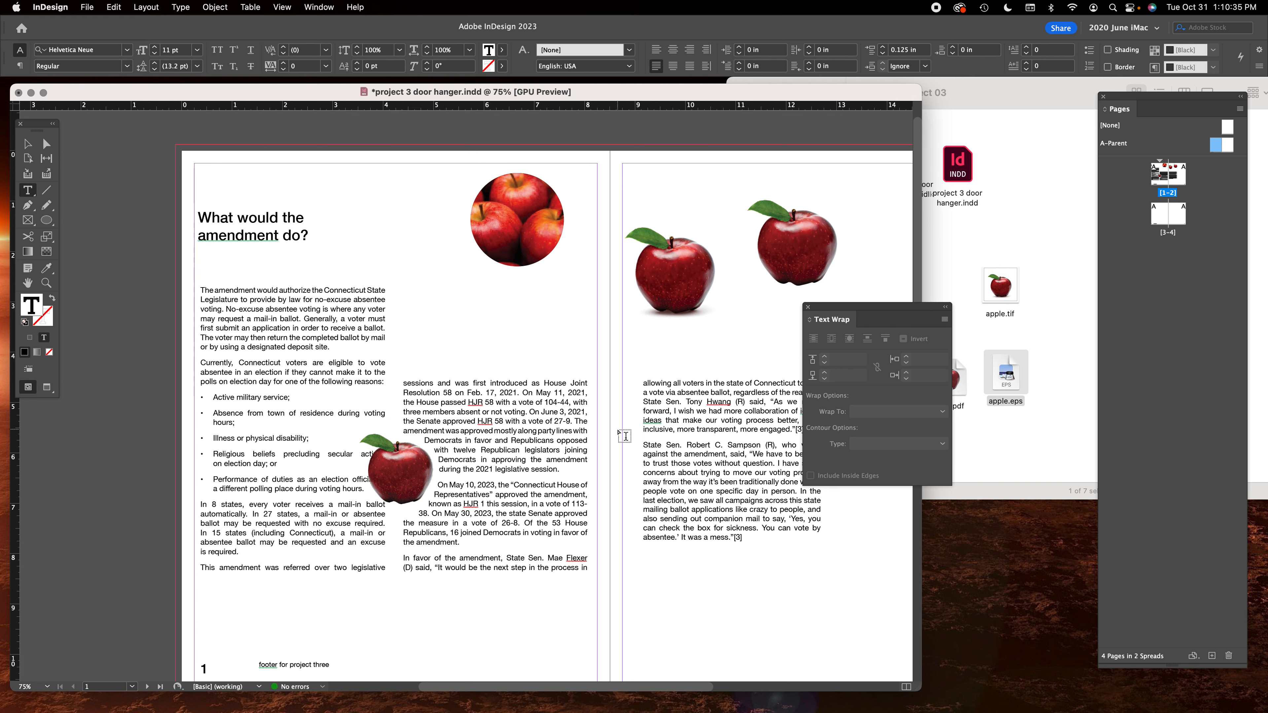
Turn on Optical Margin Alignment for the whole body story in the Story settings, keeping 12 pt.
key(super+a)
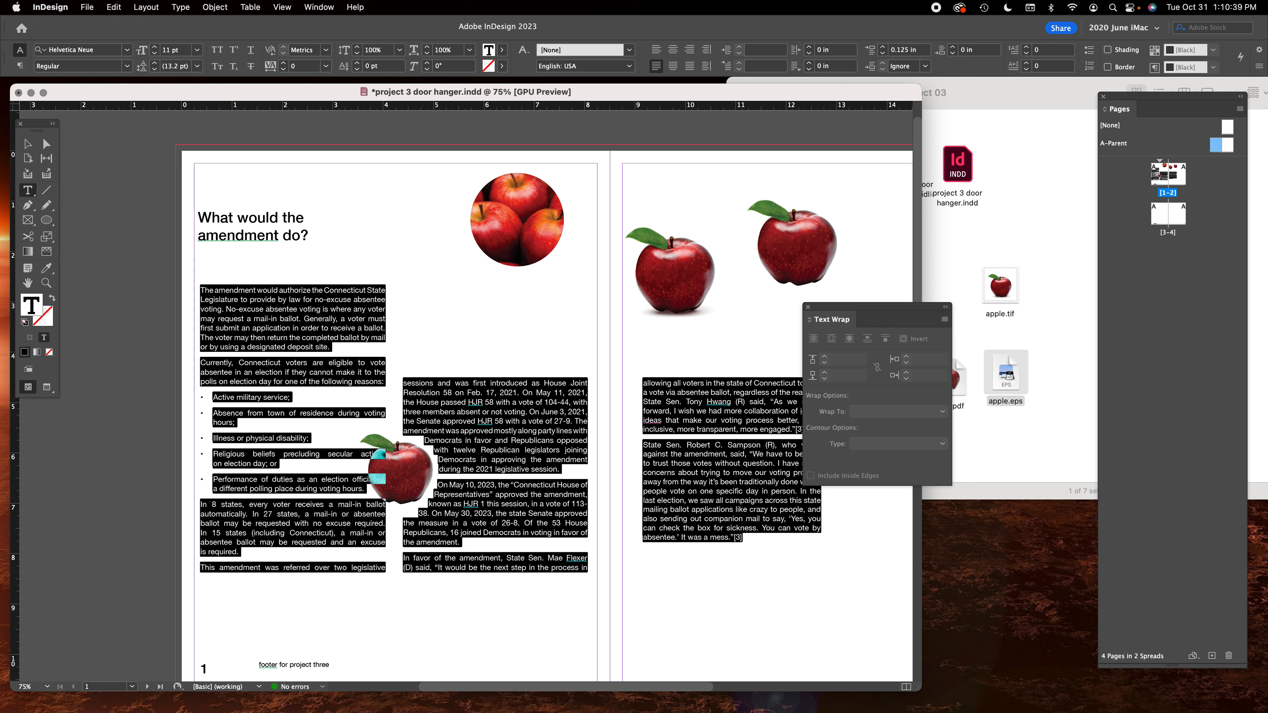
drag(318, 332, 865, 215)
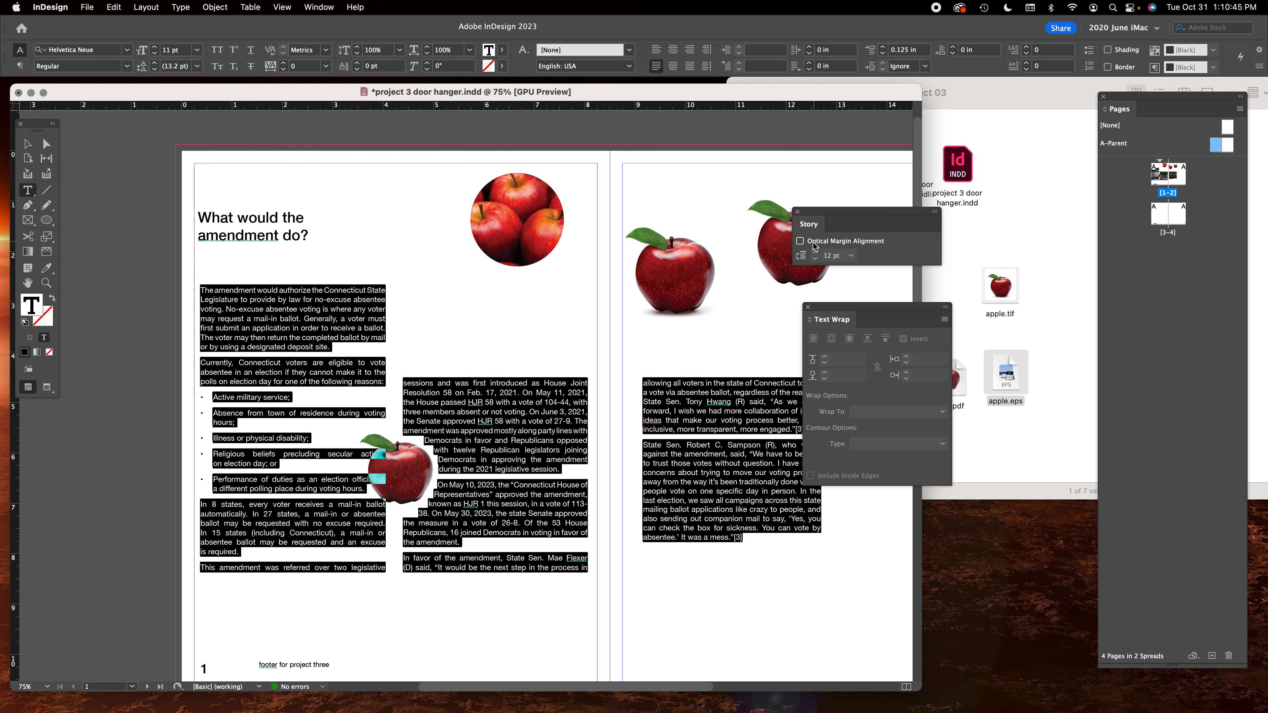
click(801, 242)
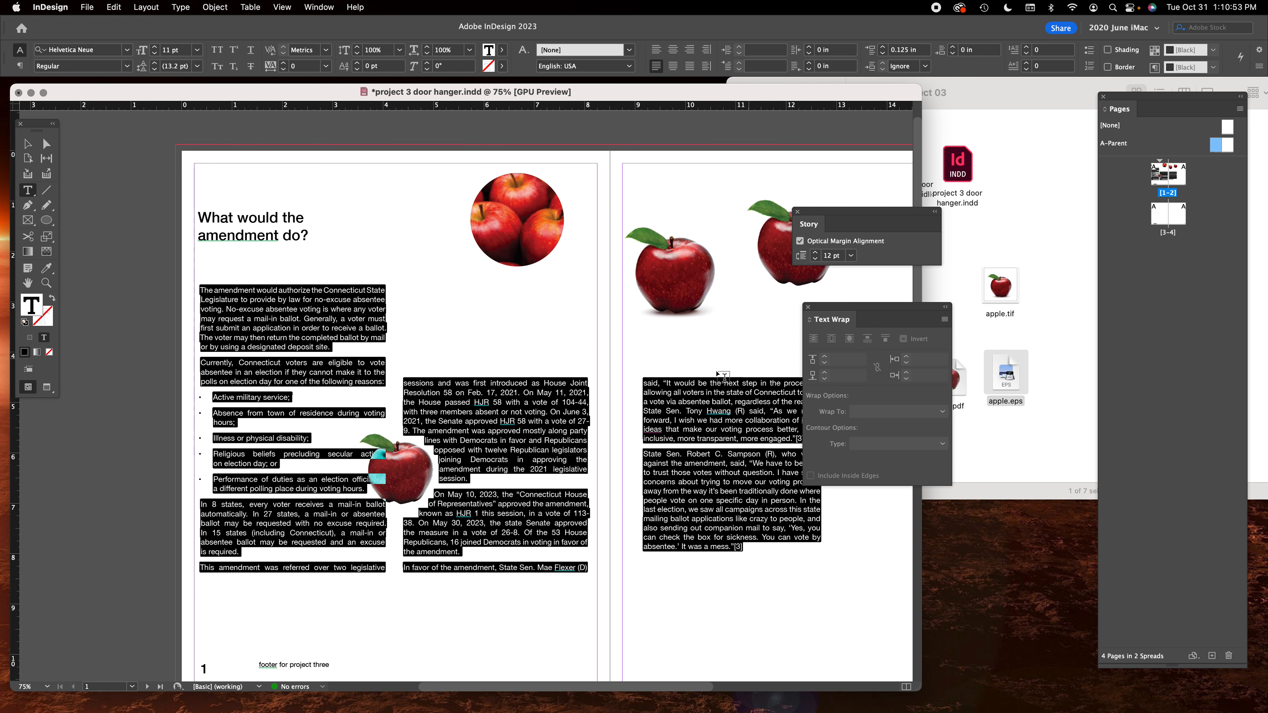
click(29, 145)
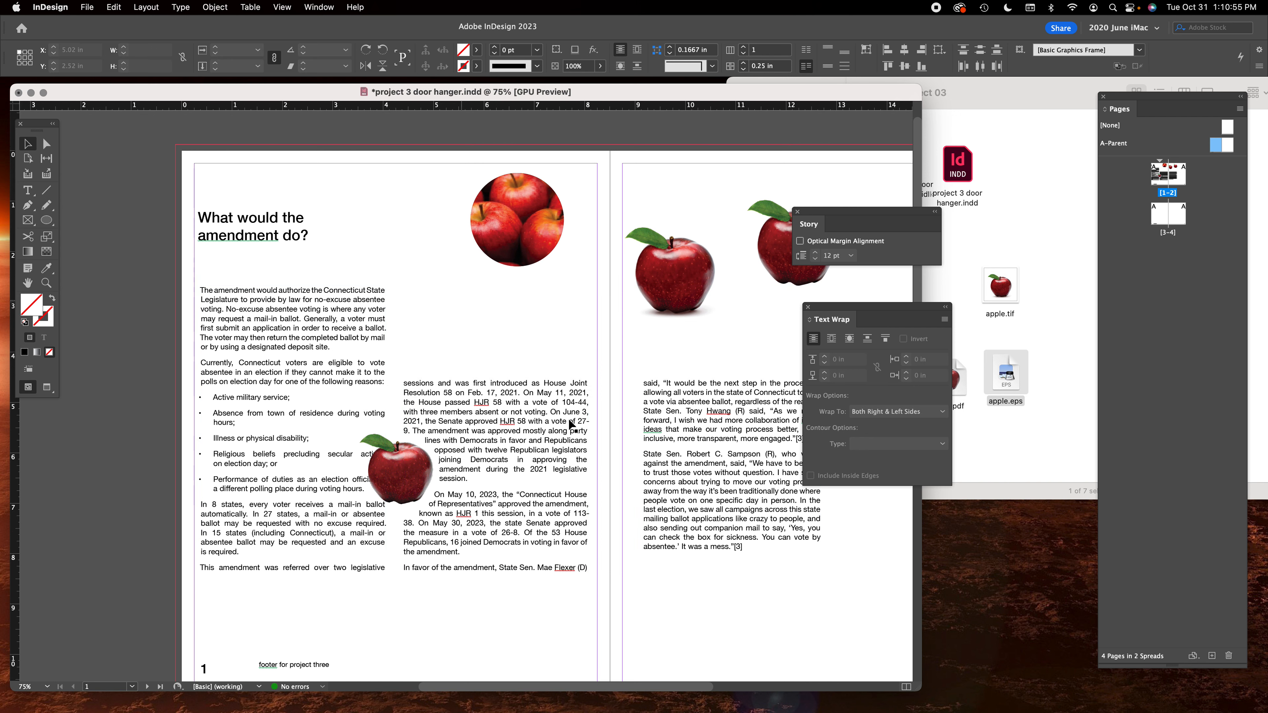
Check the body columns' margin alignment, and turn on Optical Margin Alignment for the page 1 heading.
scroll(498, 484, down, 5)
drag(623, 688, 590, 367)
scroll(593, 369, up, 3)
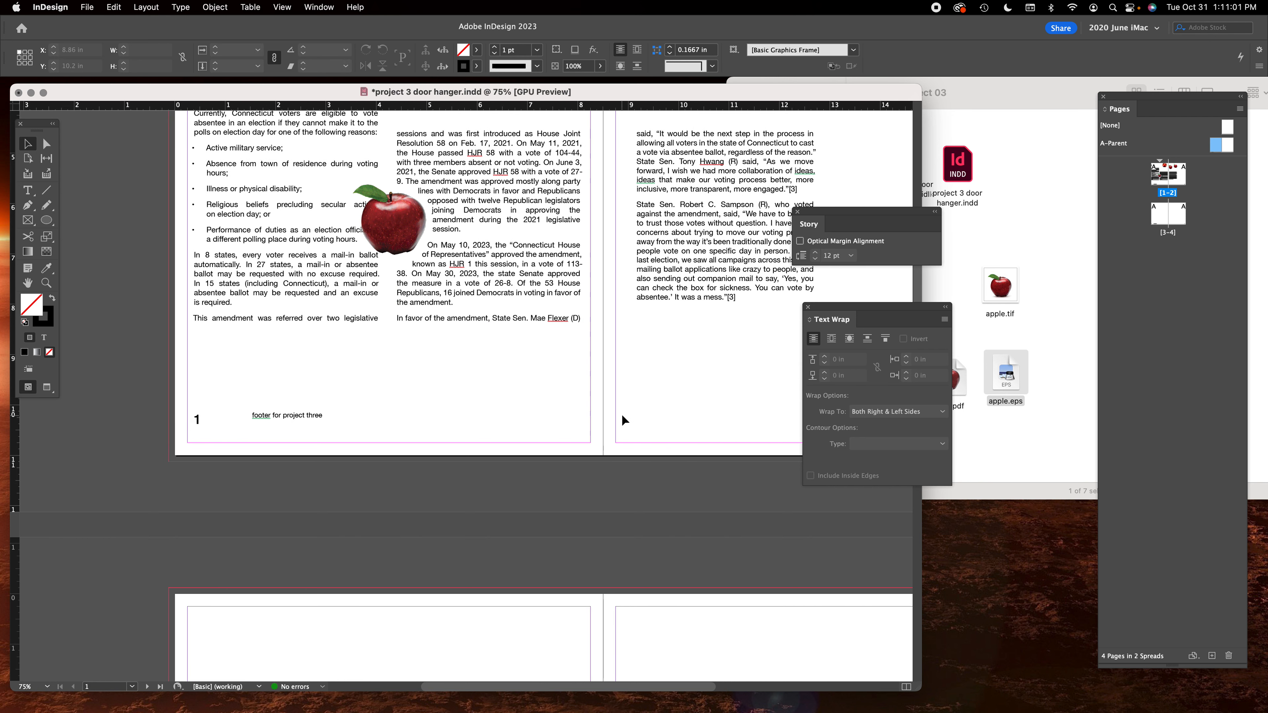
click(549, 335)
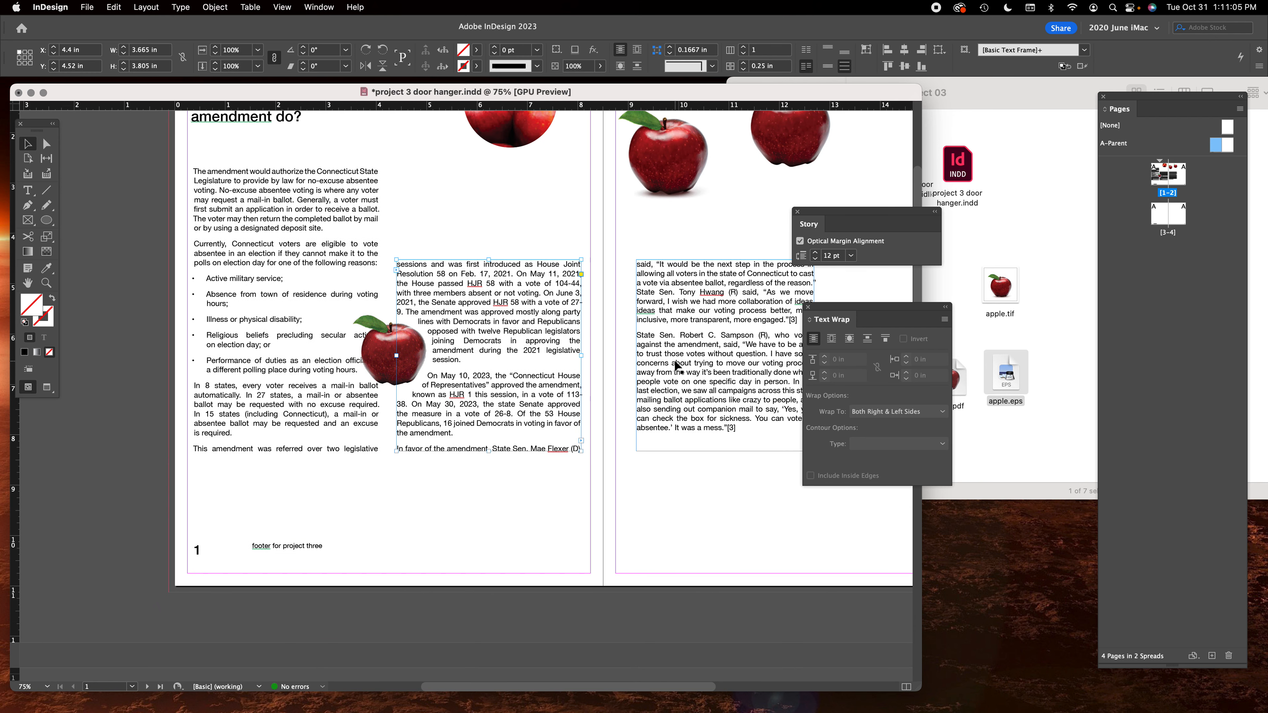
scroll(413, 331, up, 4)
click(230, 281)
click(801, 241)
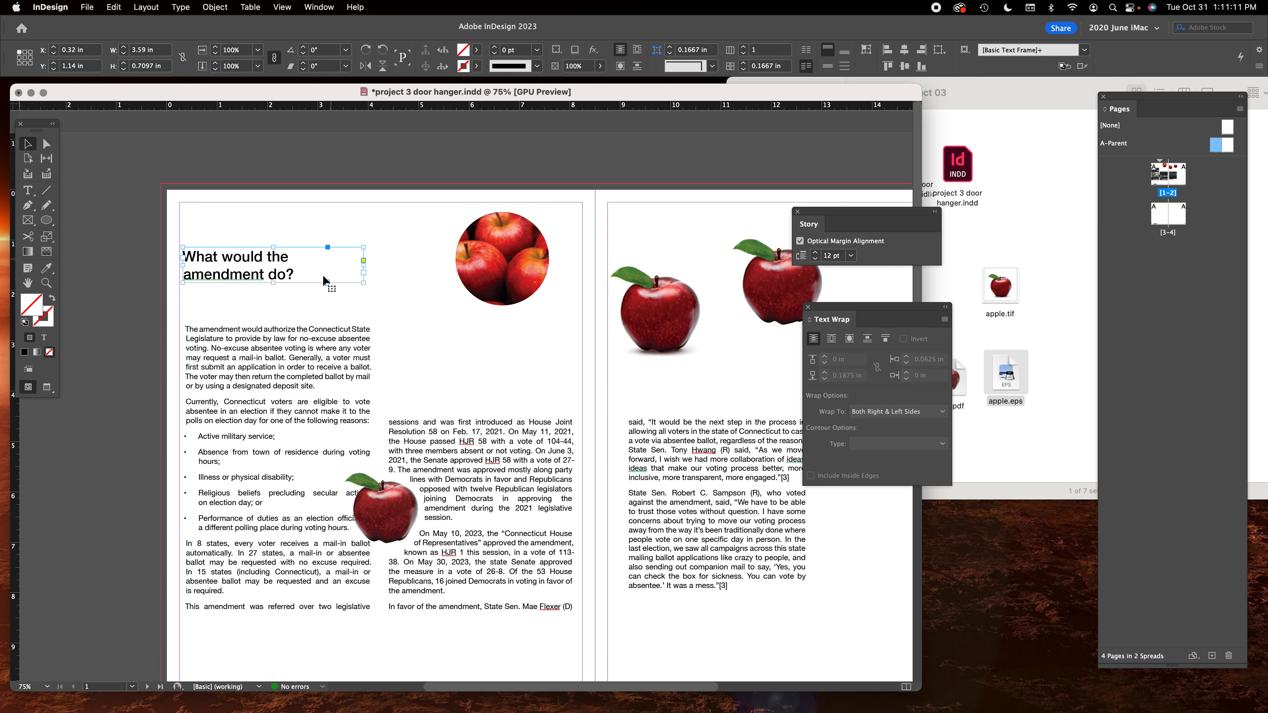
Set all of the page 1 heading's text to 34 pt.
double_click(268, 284)
key(super+a)
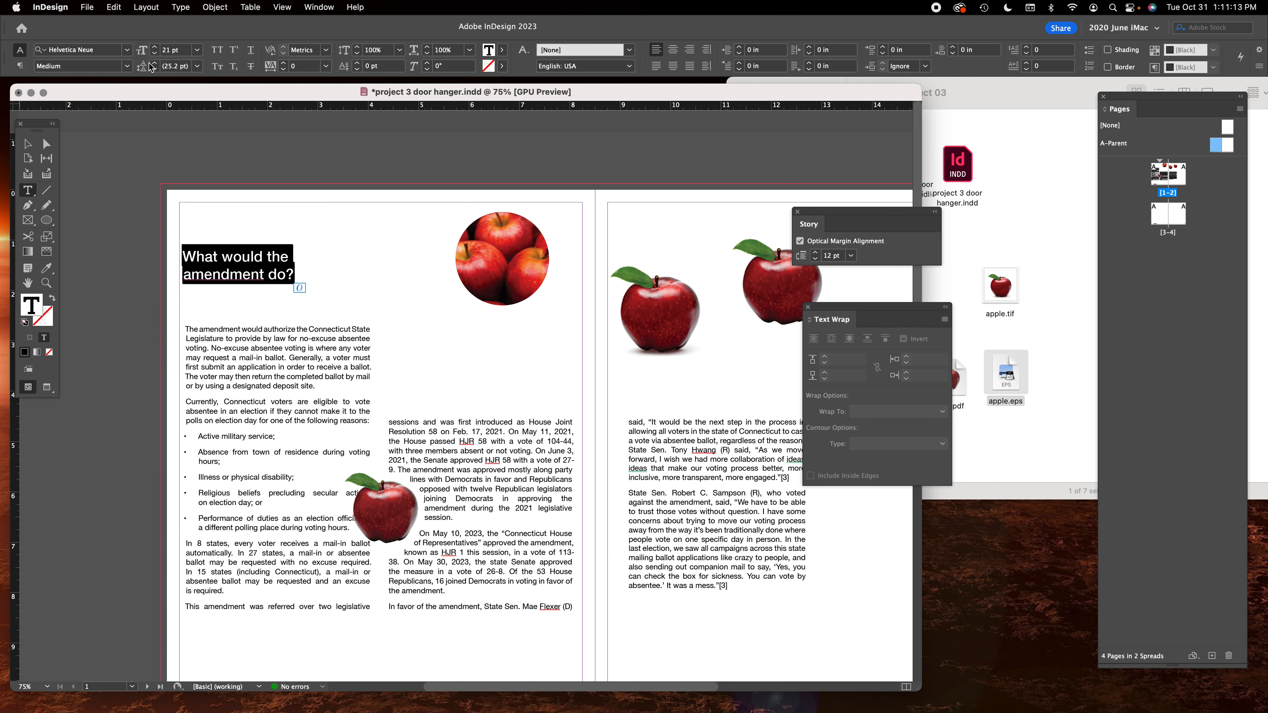
click(153, 47)
click(153, 47)
click(154, 48)
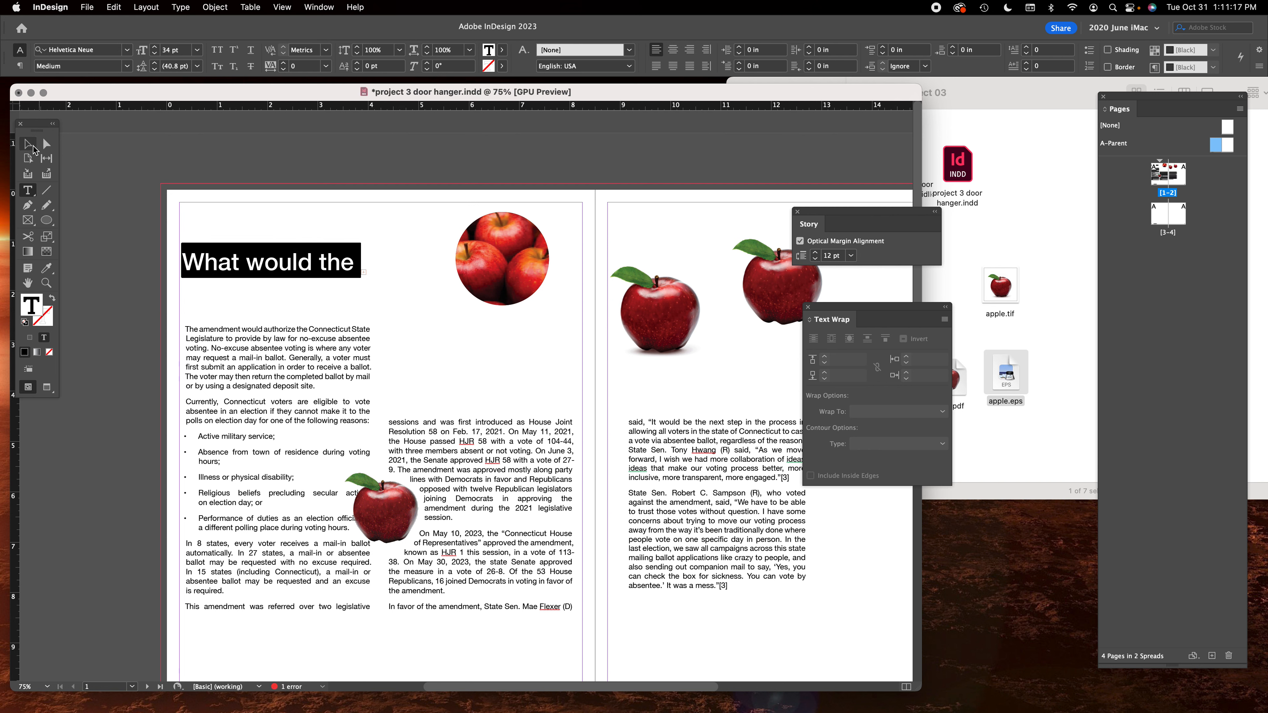
Enlarge the heading frame to about 5.41 by 1.54 in and position it at about X 0.25 in, Y 0.98 in.
click(27, 143)
drag(369, 289, 457, 325)
drag(258, 295, 255, 287)
click(323, 170)
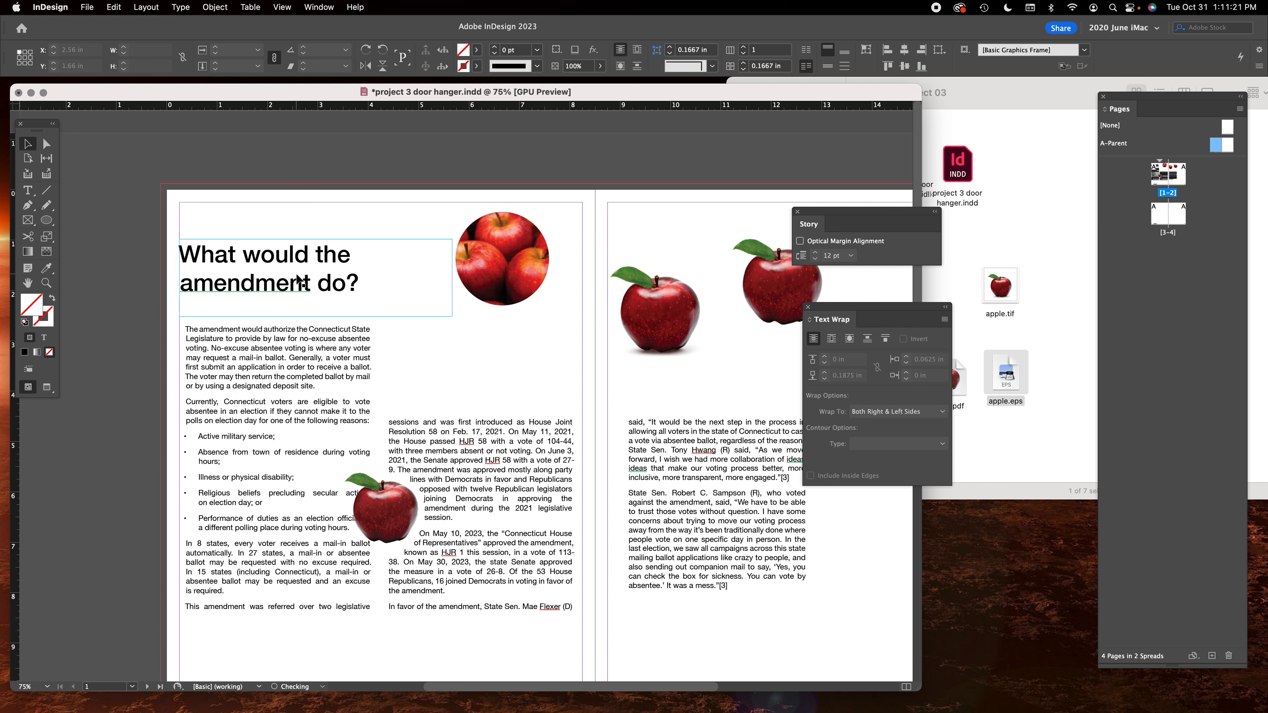
click(183, 257)
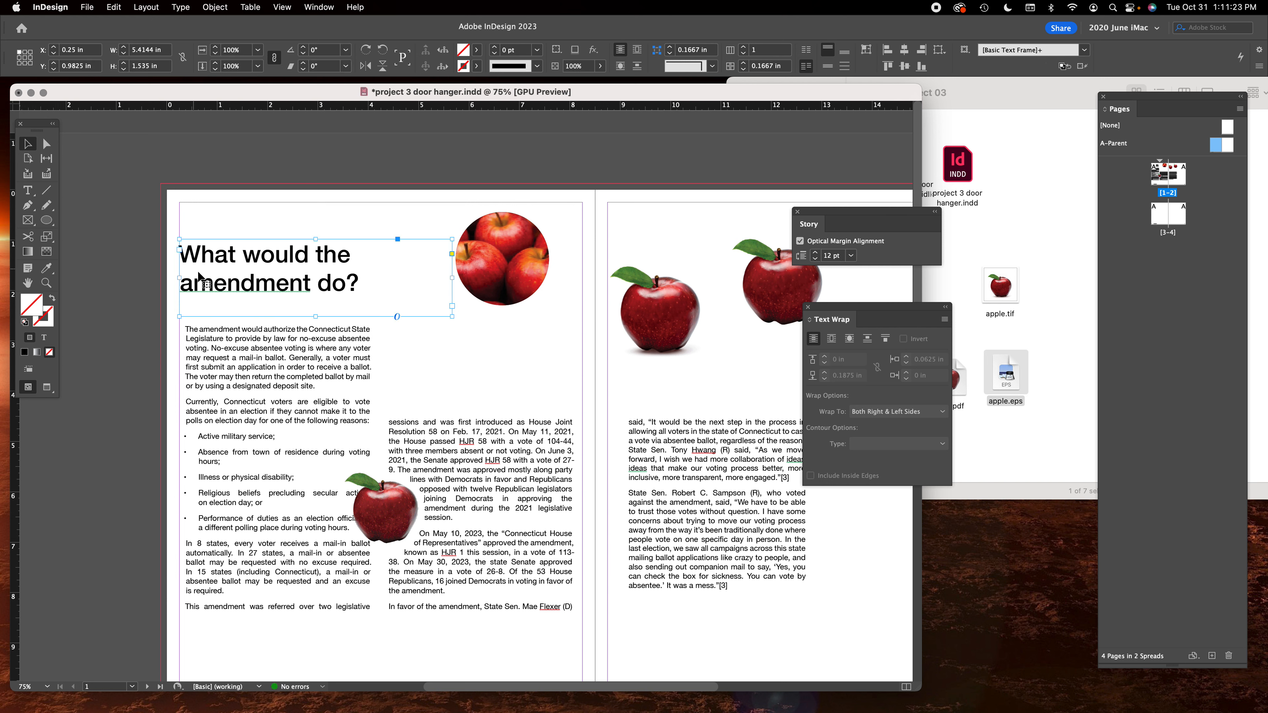
Tighten the leading between the heading's two lines.
double_click(199, 259)
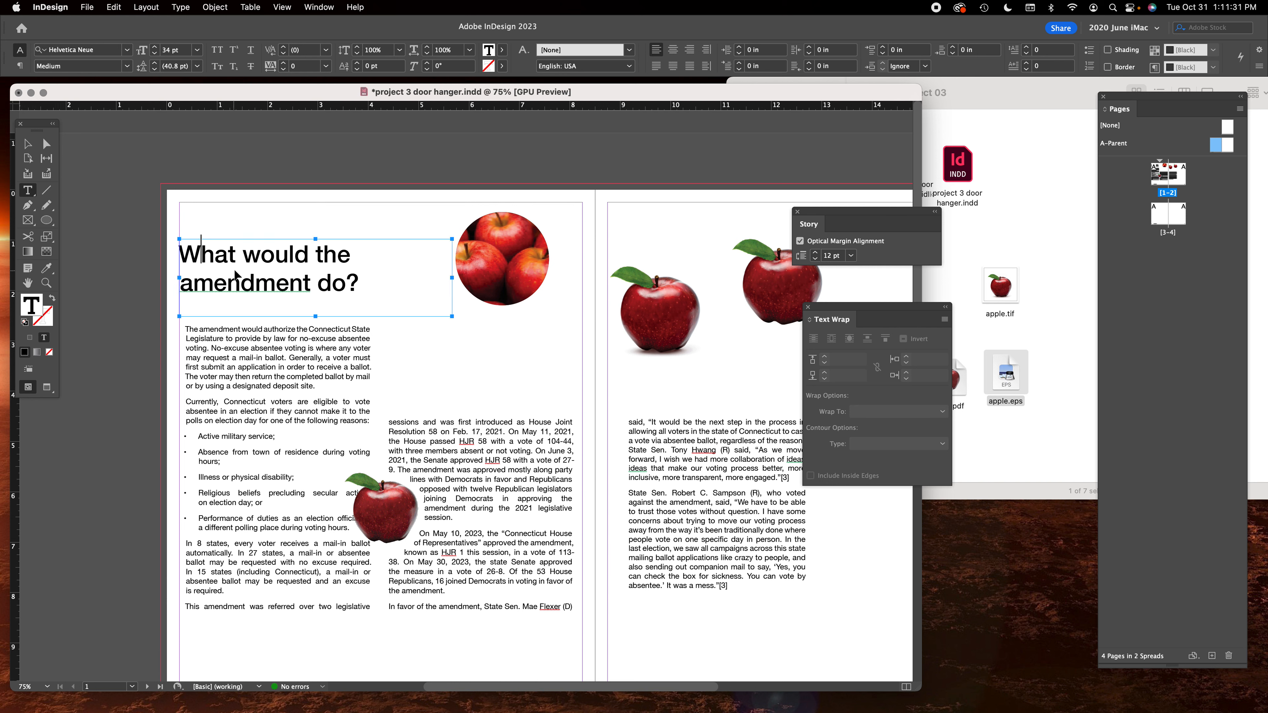
key(super+a)
click(154, 70)
click(155, 70)
click(155, 70)
click(154, 70)
Move the heading frame right to about X 0.64 in.
click(27, 144)
click(327, 281)
drag(327, 280, 347, 281)
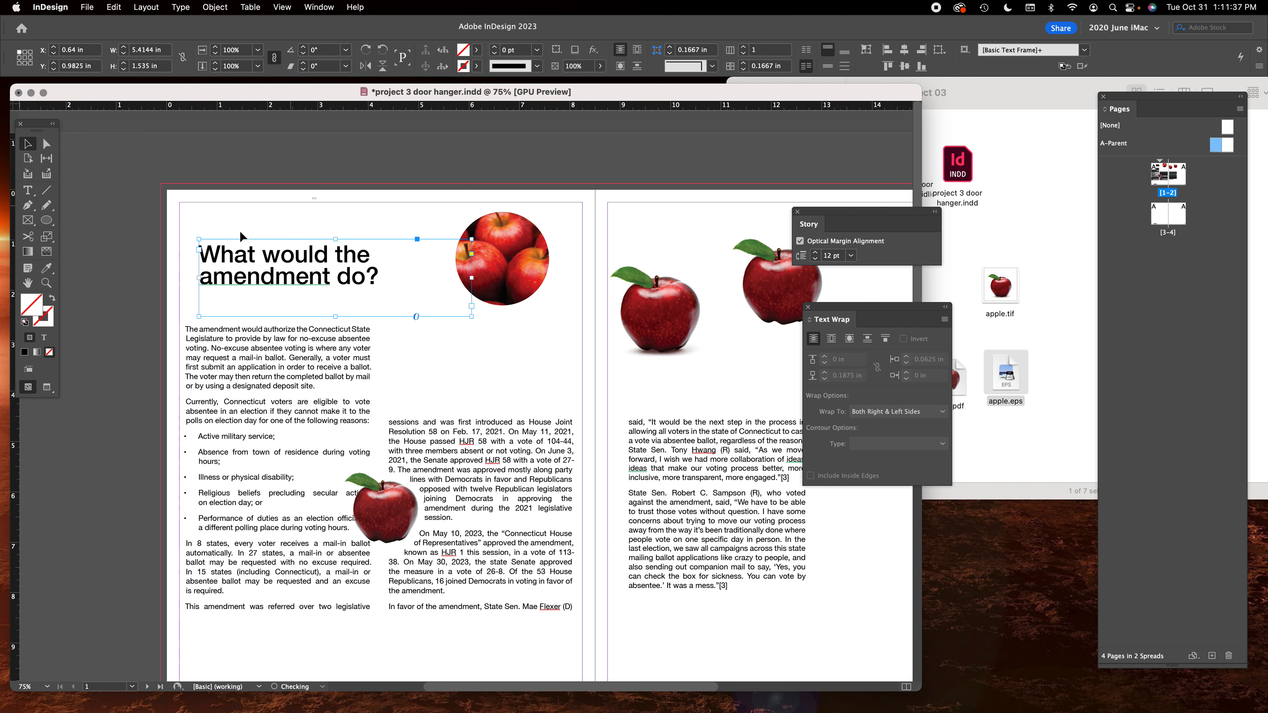
Turn off Optical Margin Alignment for the page 1 heading and close the Story settings.
click(125, 241)
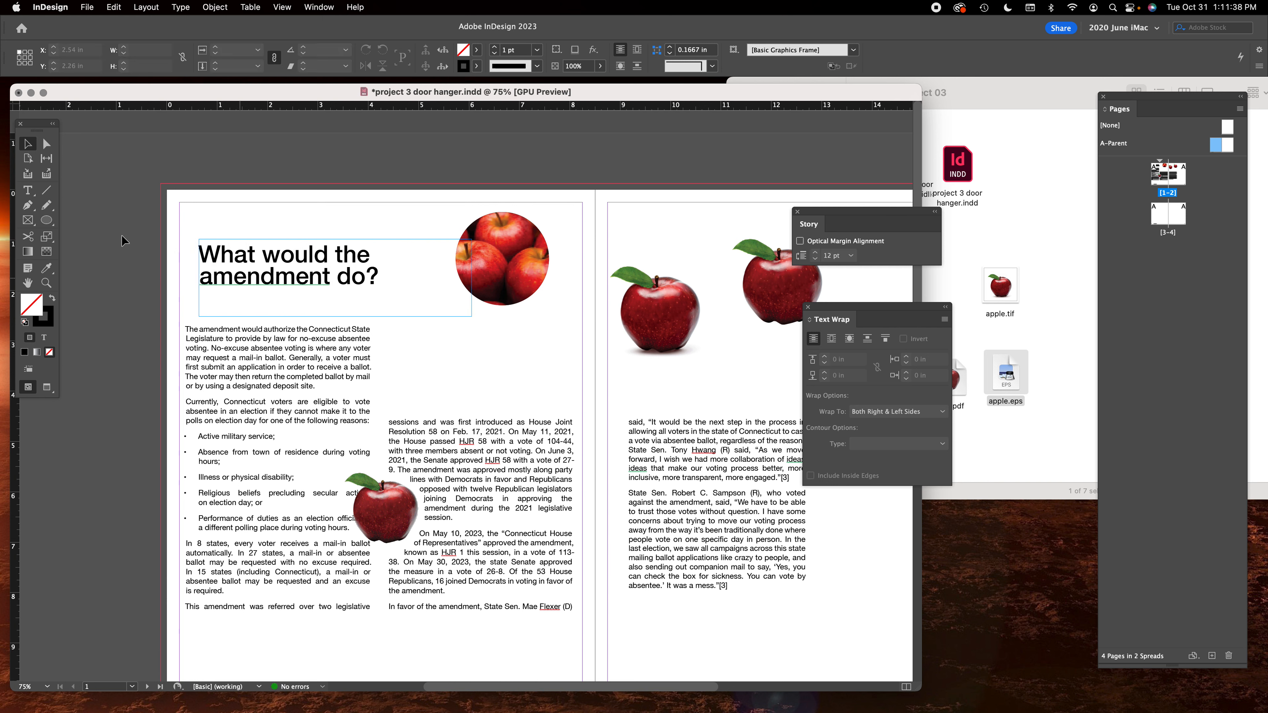
click(241, 252)
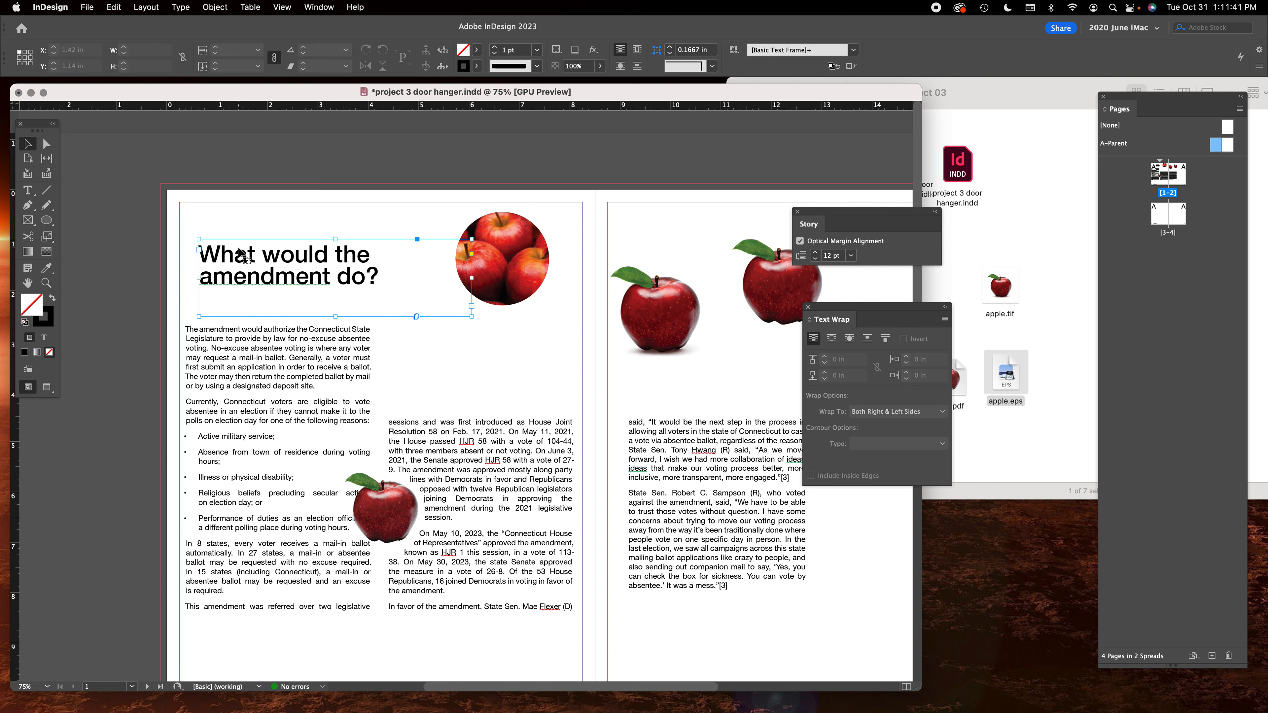
click(485, 459)
click(255, 278)
click(801, 242)
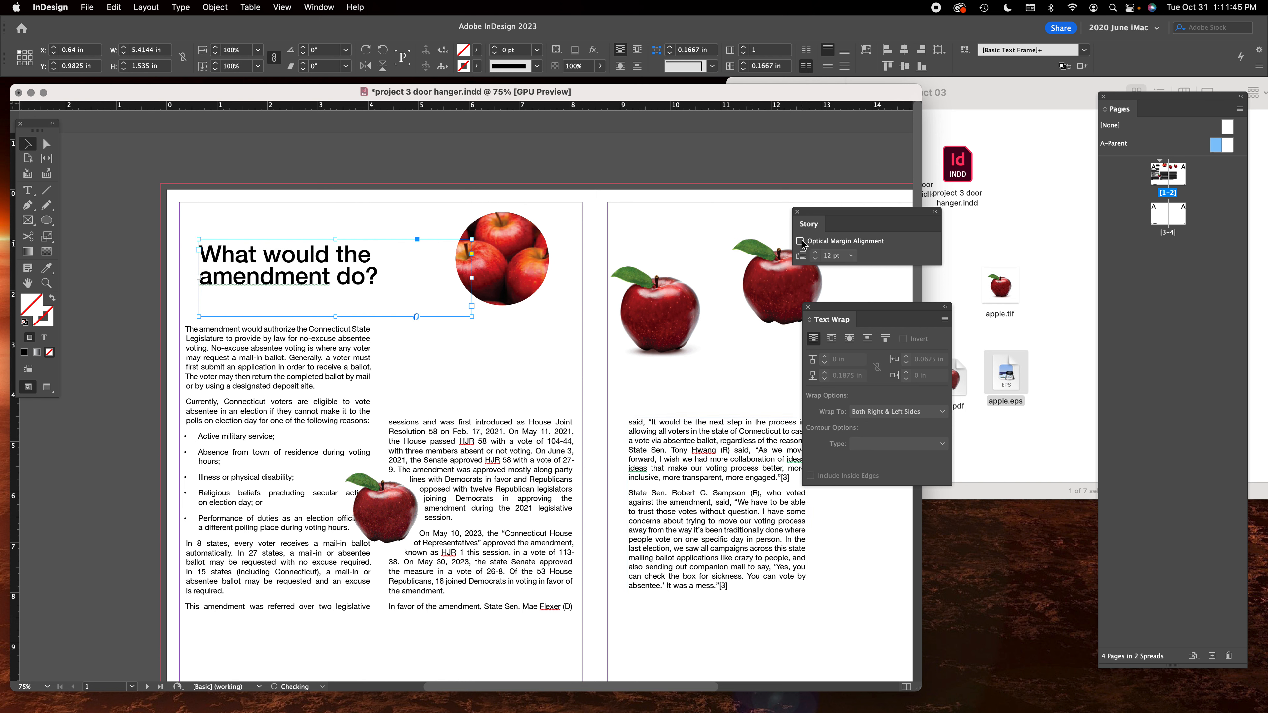
click(319, 202)
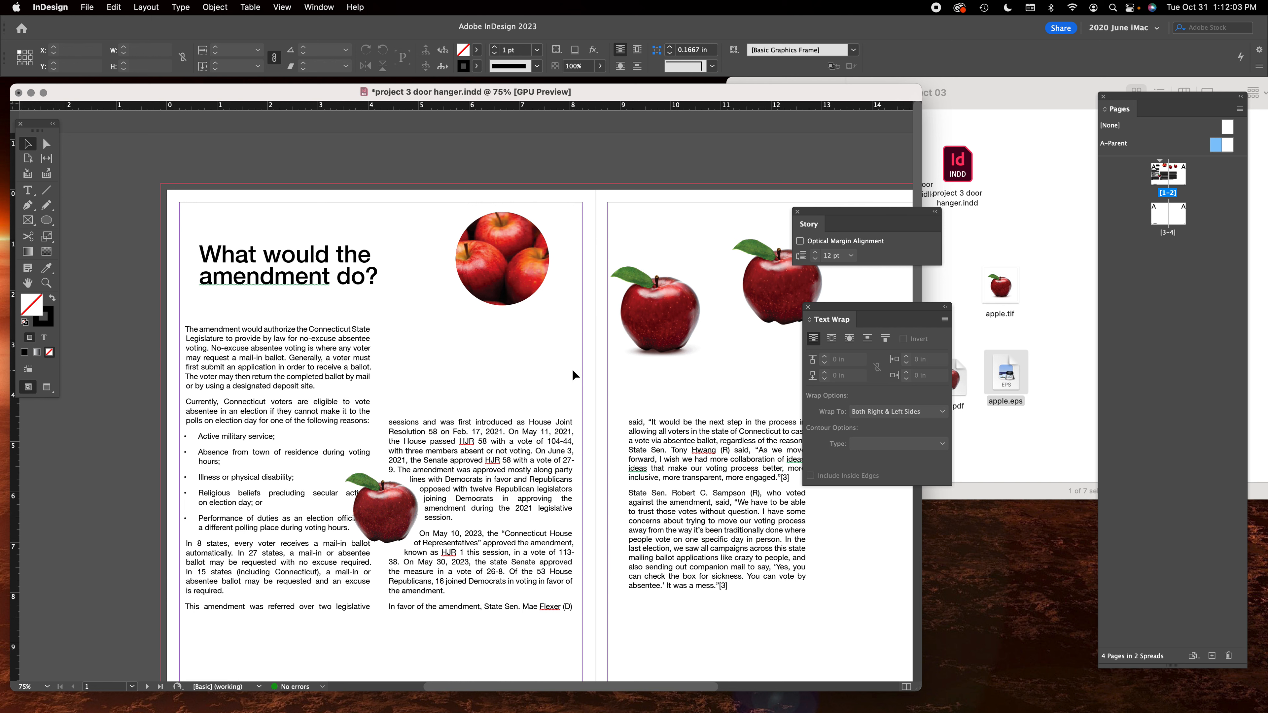
drag(869, 212, 1, 213)
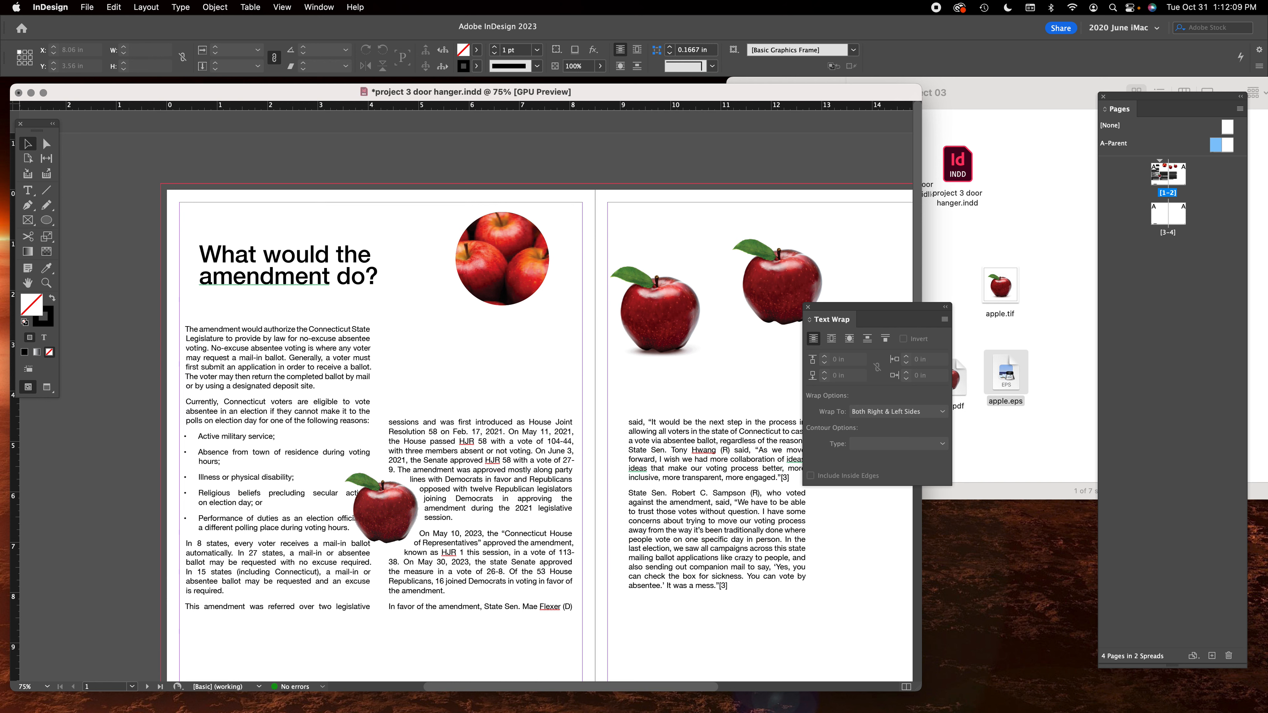
Set the tracking of the "What would the amendment do?" heading to -10.
key(Tab)
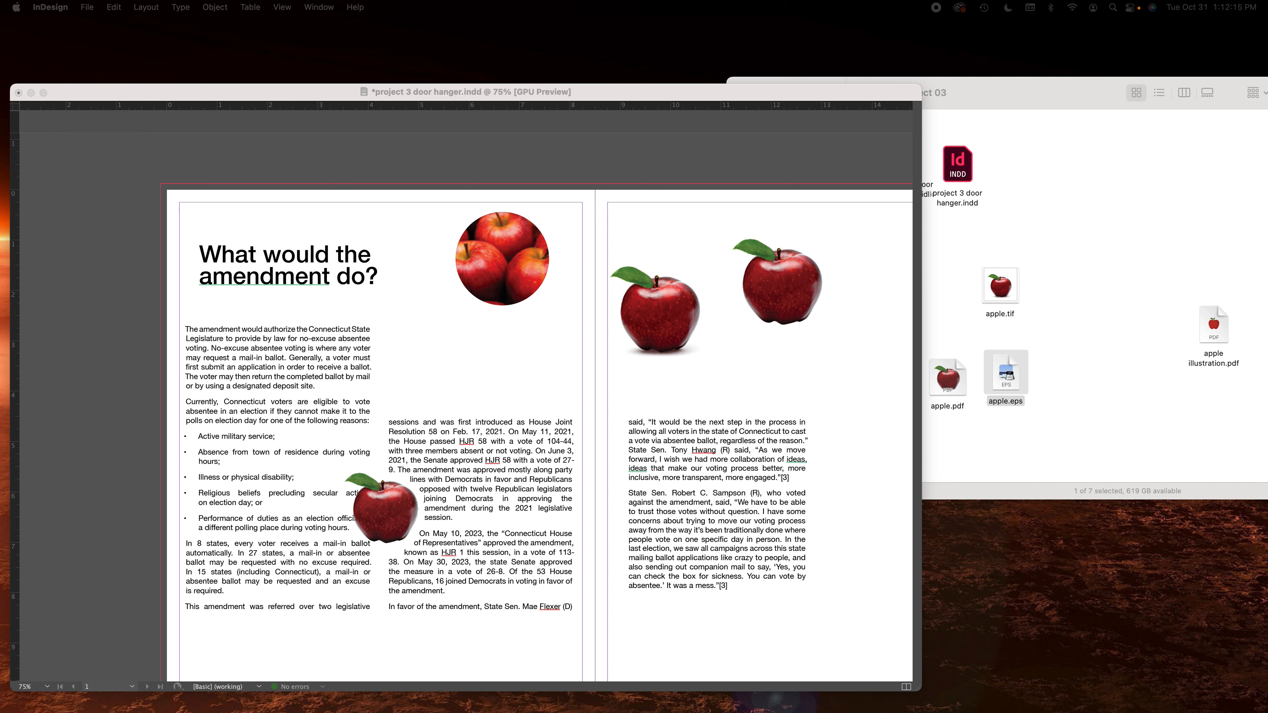
key(Tab)
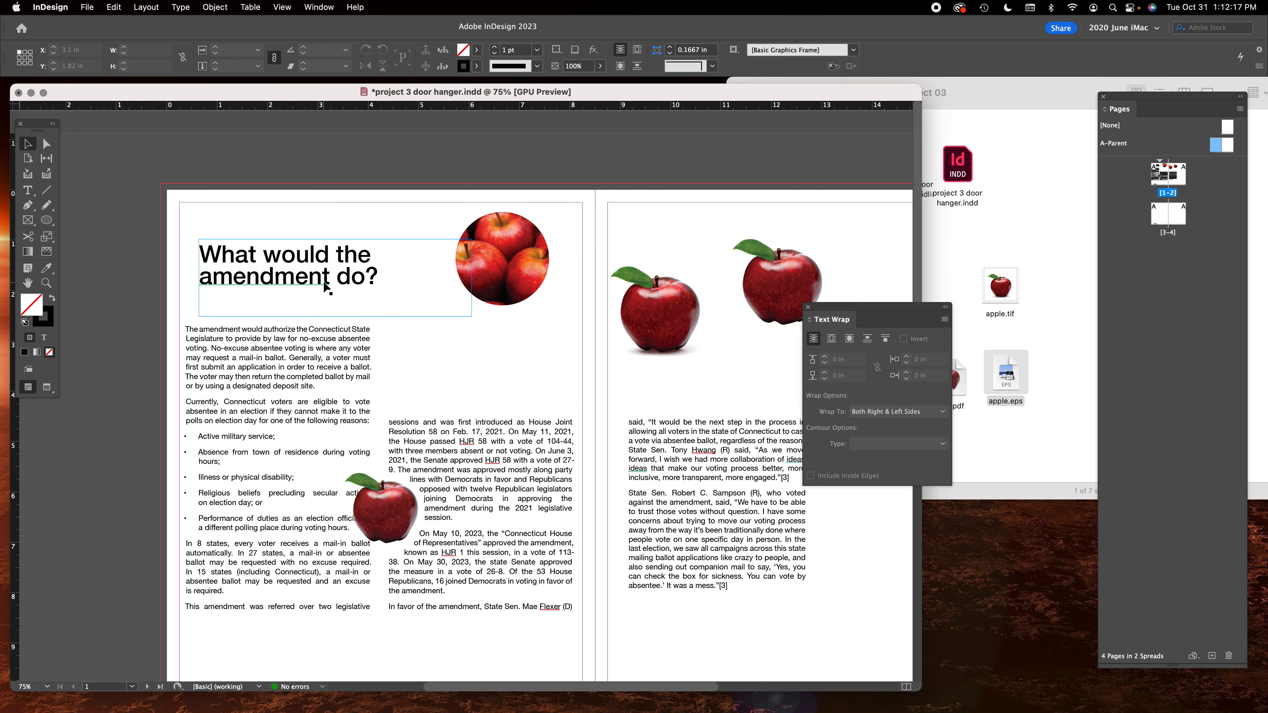
click(306, 287)
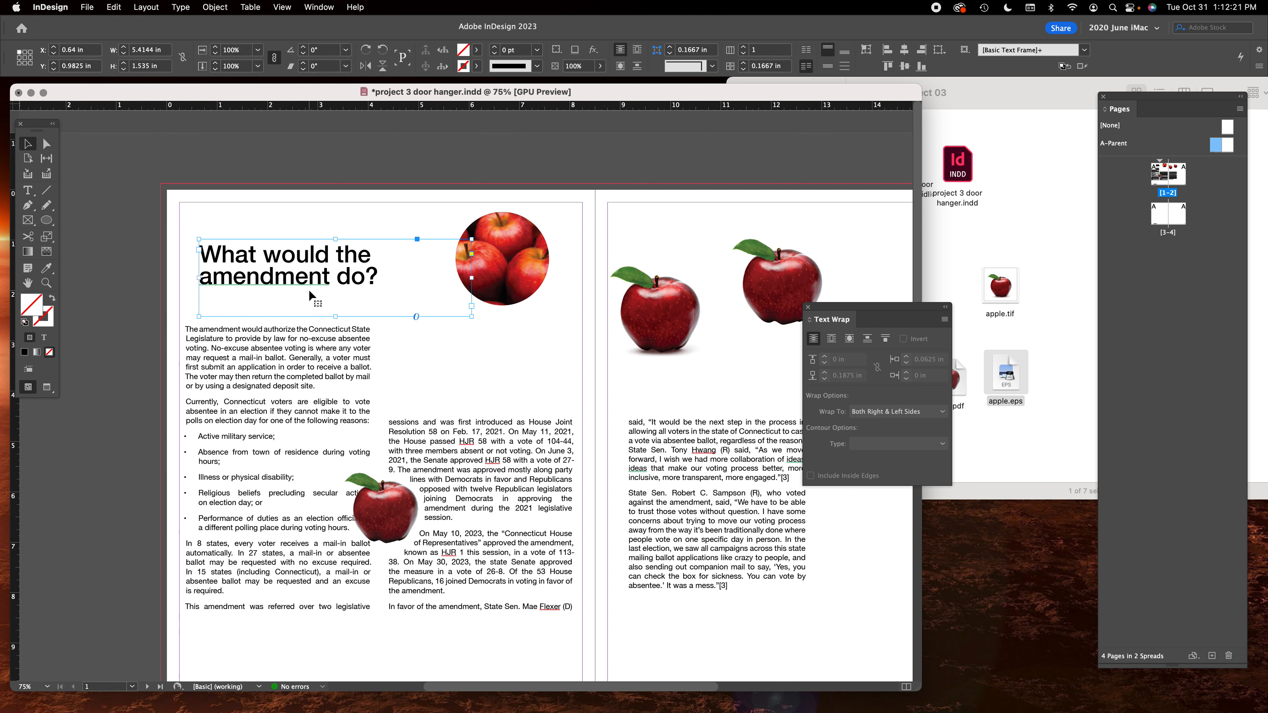
double_click(325, 254)
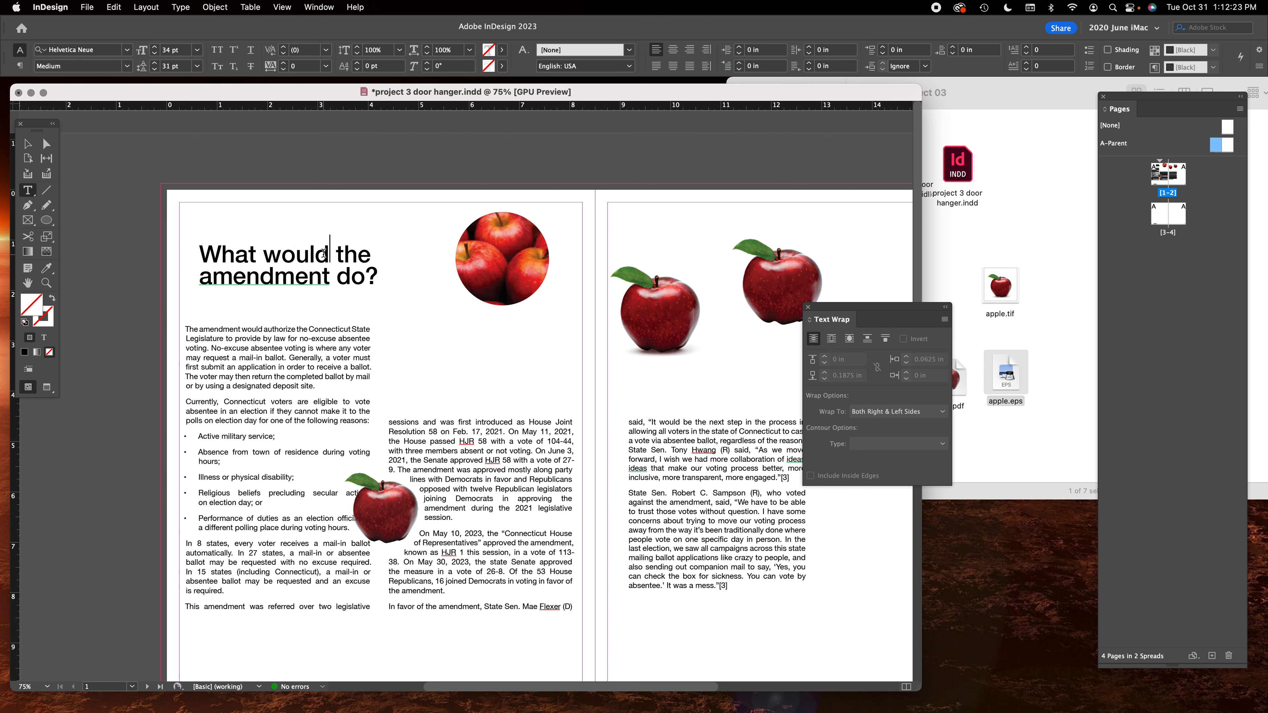
key(super+a)
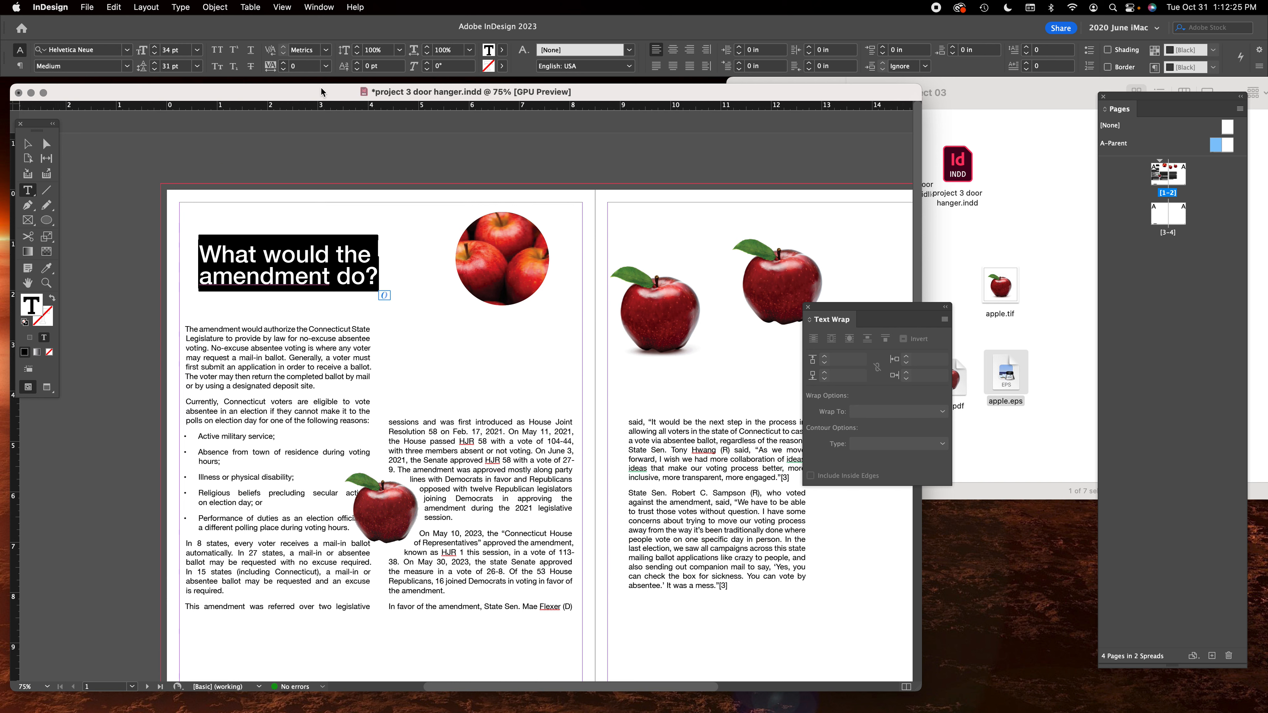
click(283, 69)
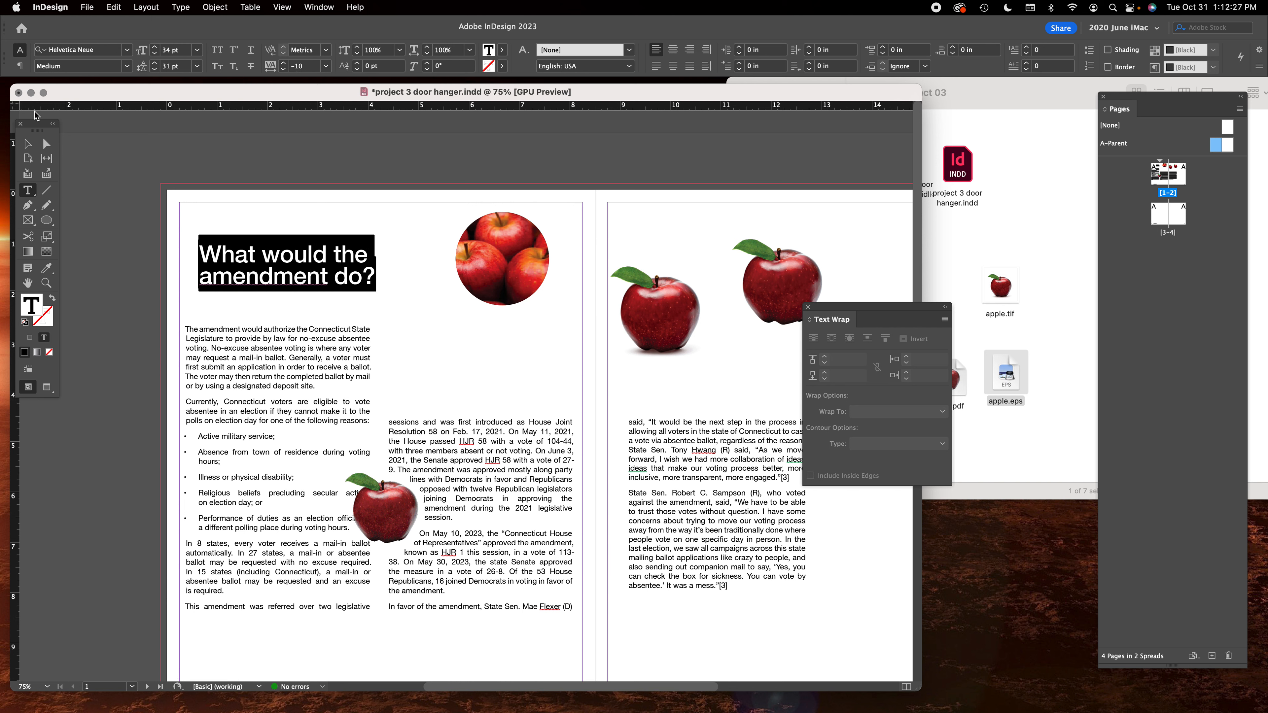
click(27, 144)
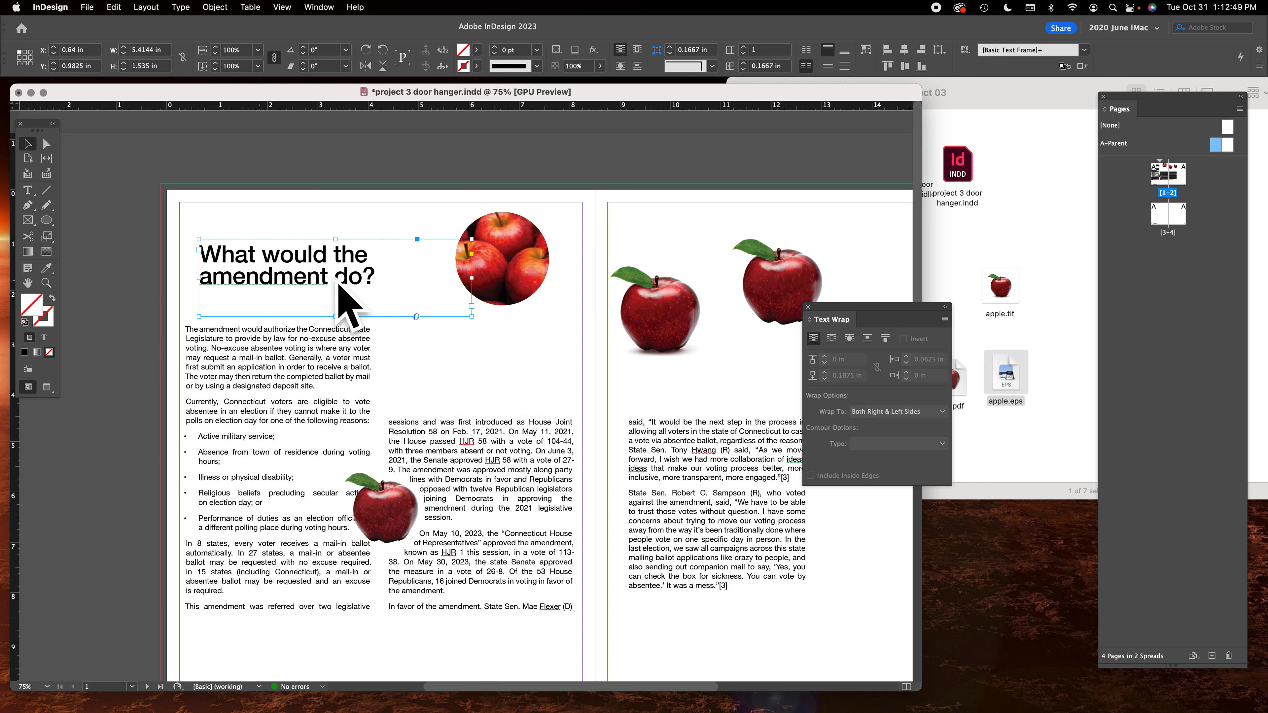
Examine the first spread from the heading down to the footer, comparing the heading's type settings with the body text's.
scroll(297, 288, down, 3)
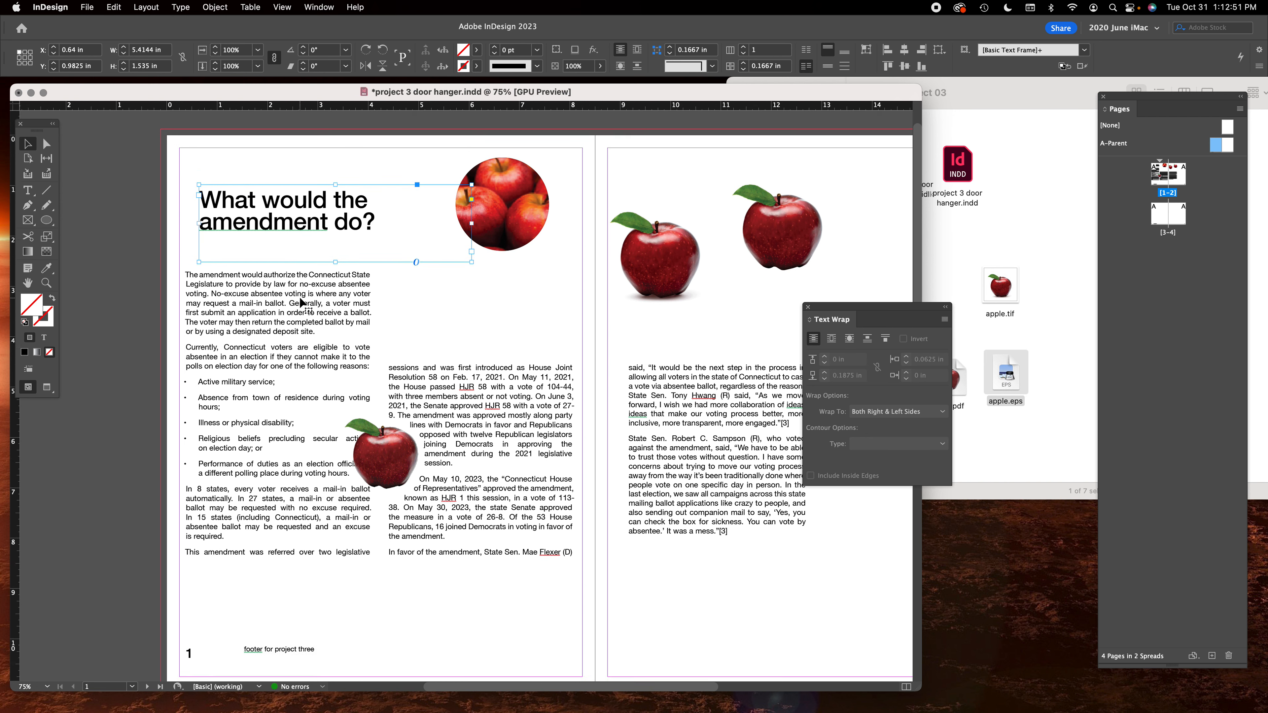
scroll(275, 621, down, 2)
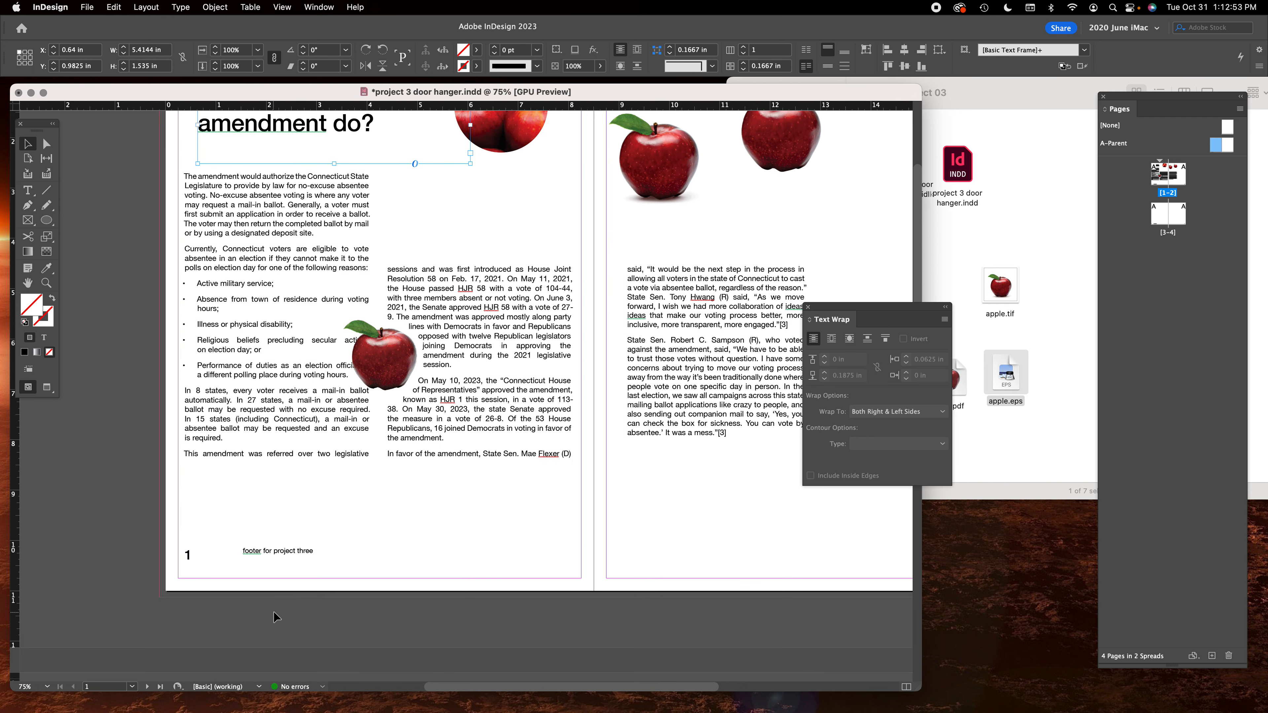
scroll(299, 555, up, 4)
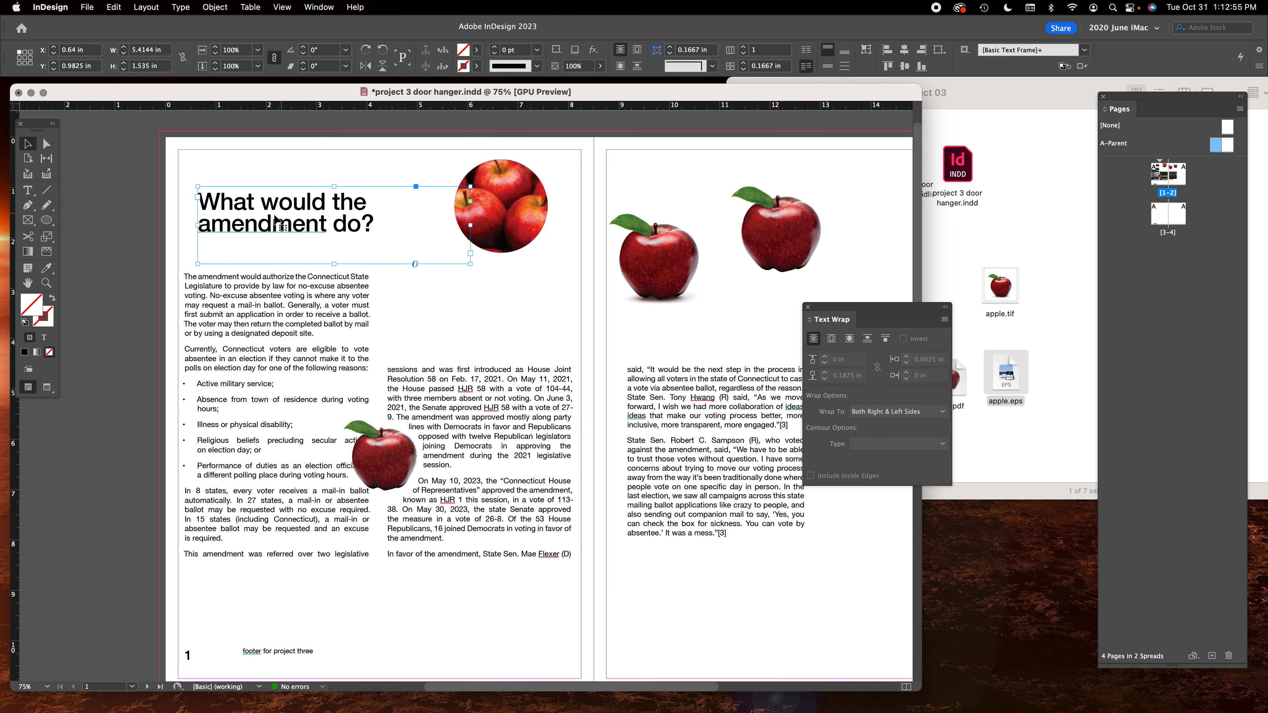
double_click(282, 230)
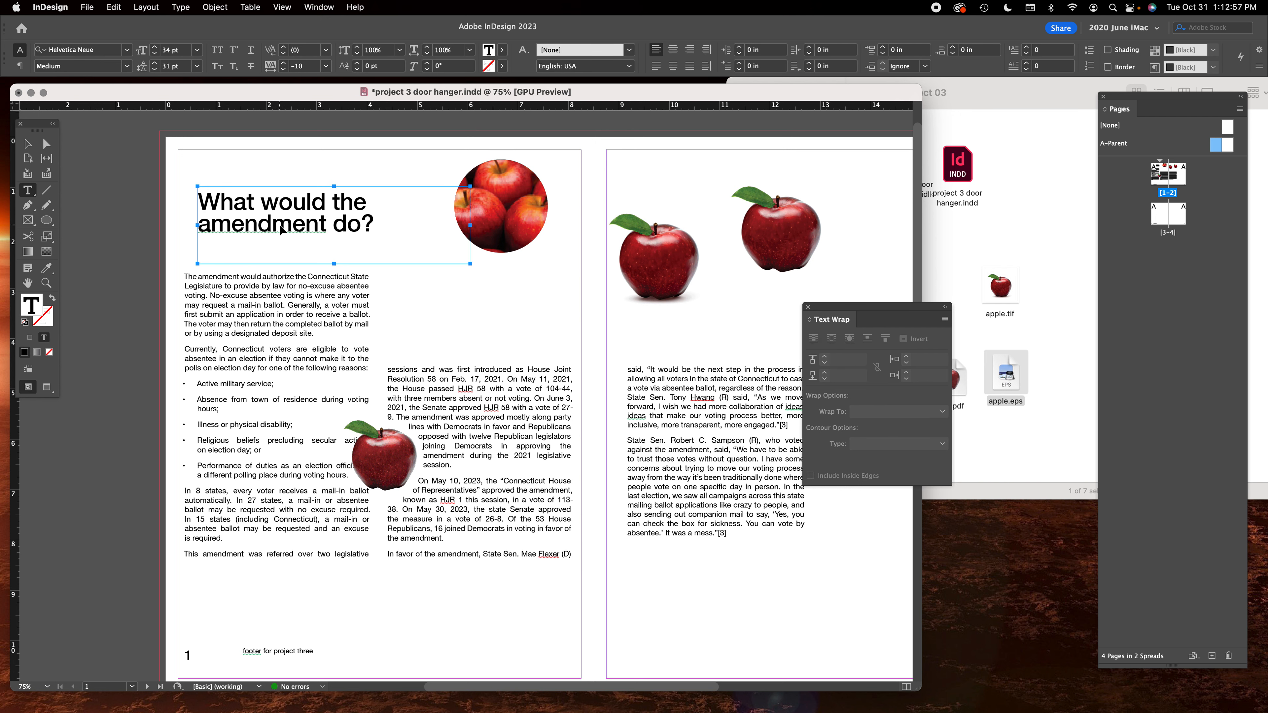
key(super+a)
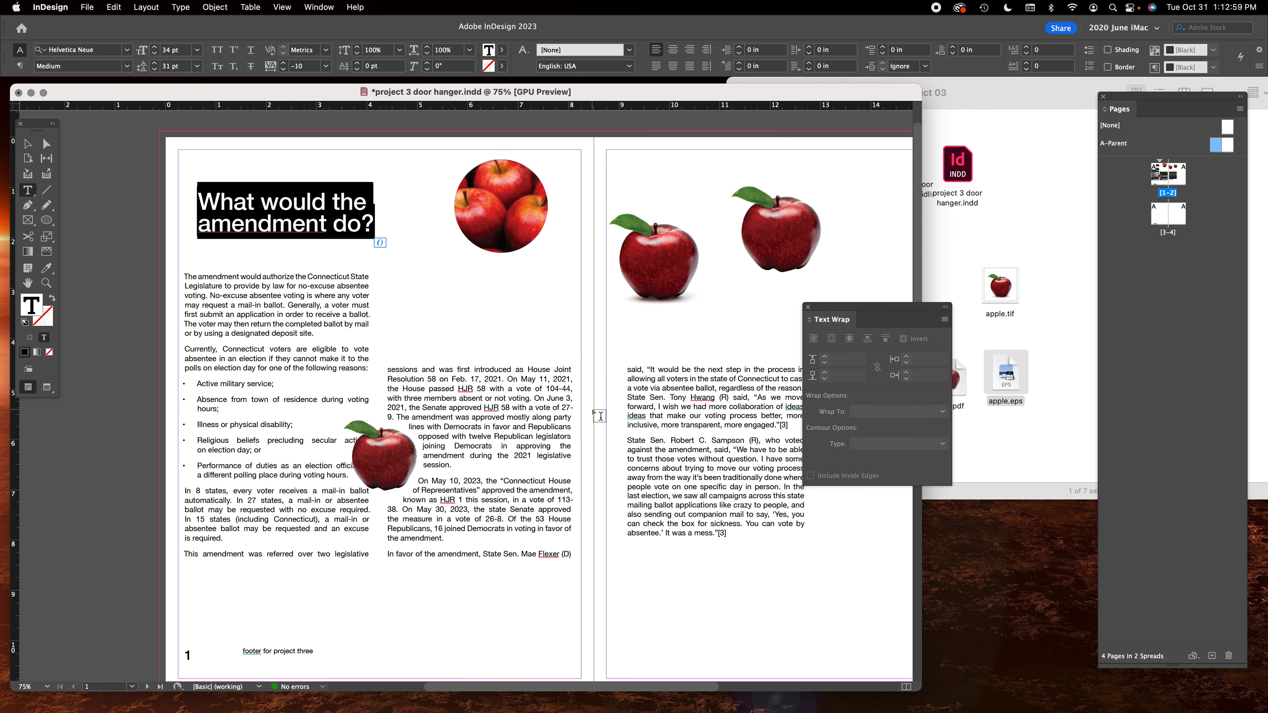
scroll(599, 416, down, 5)
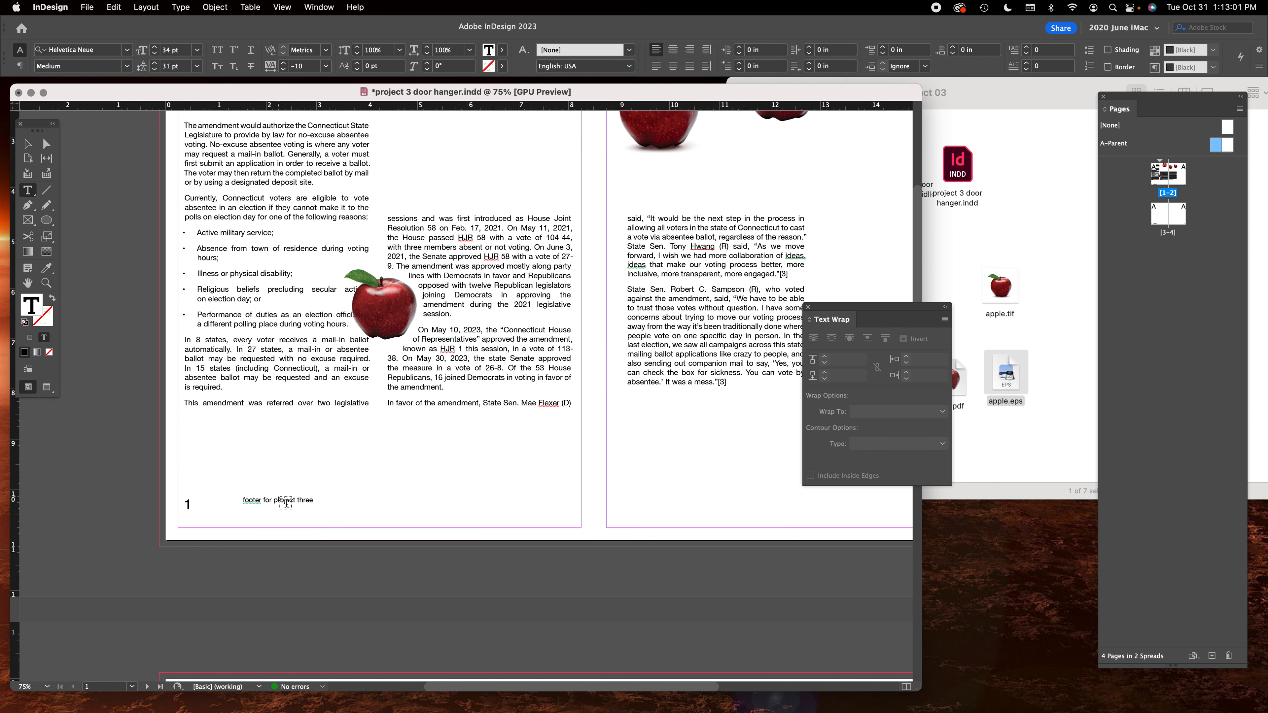
scroll(287, 502, up, 3)
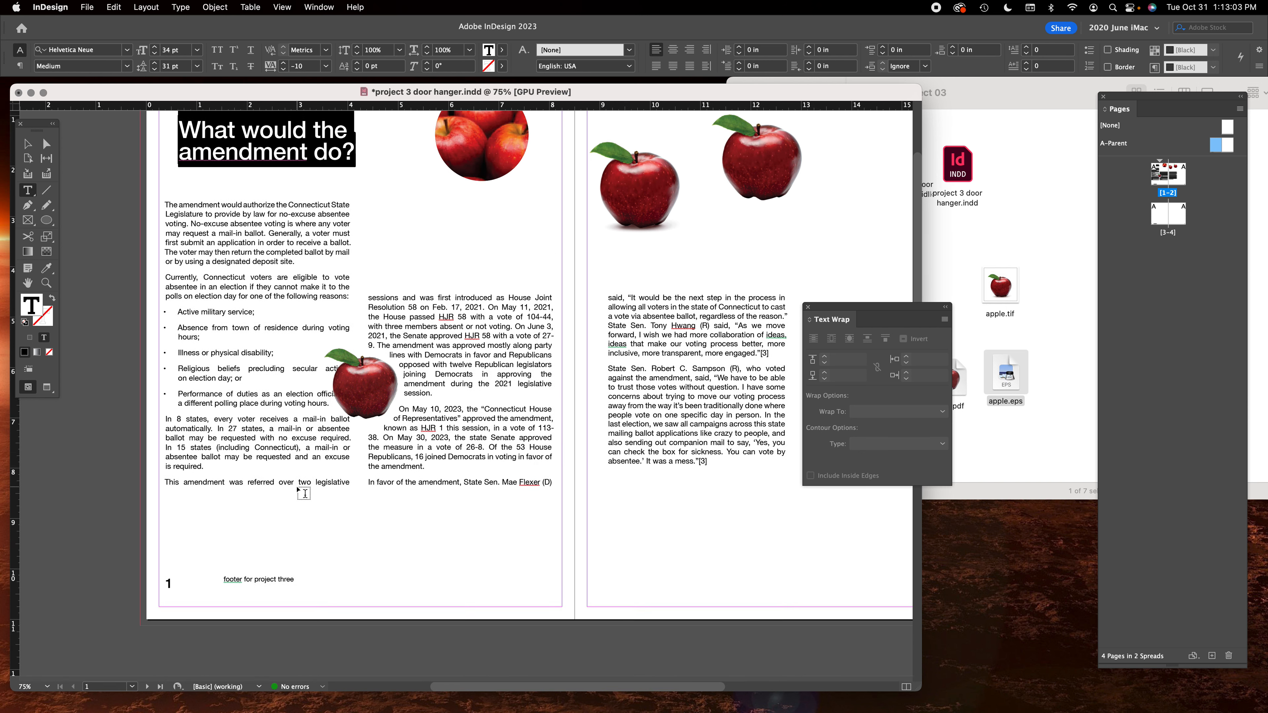
scroll(300, 489, up, 3)
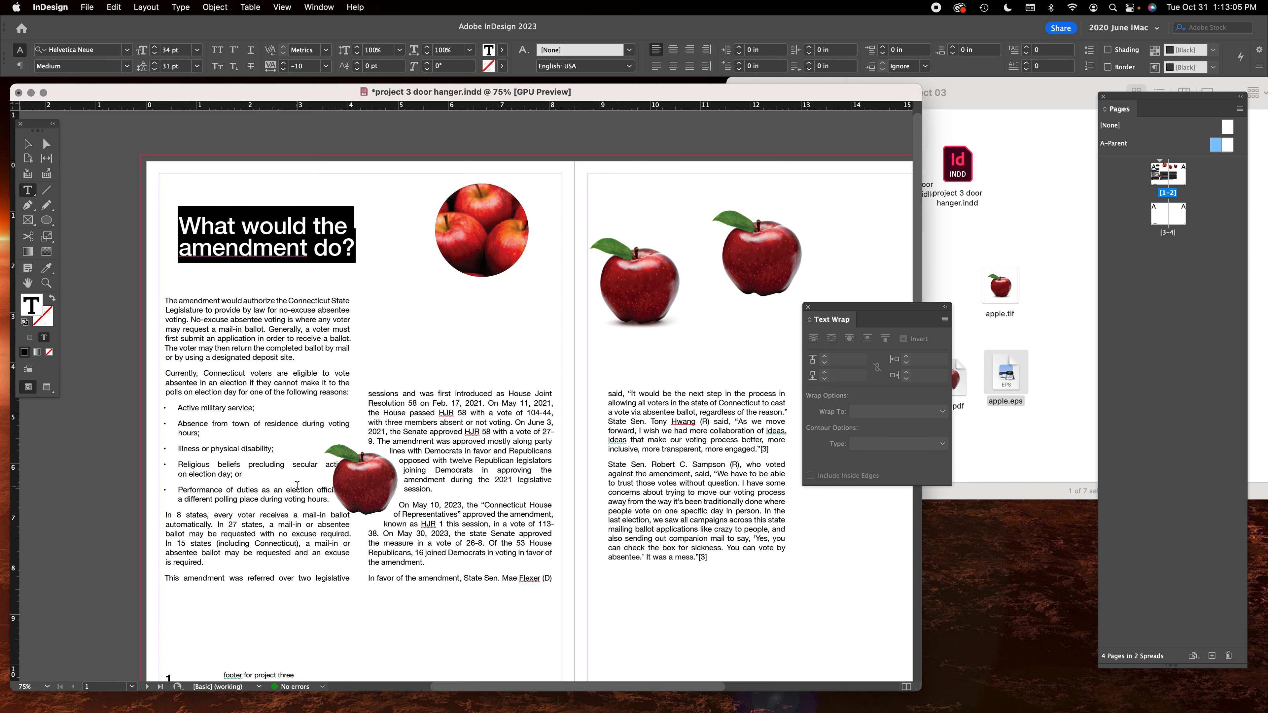
scroll(297, 485, down, 2)
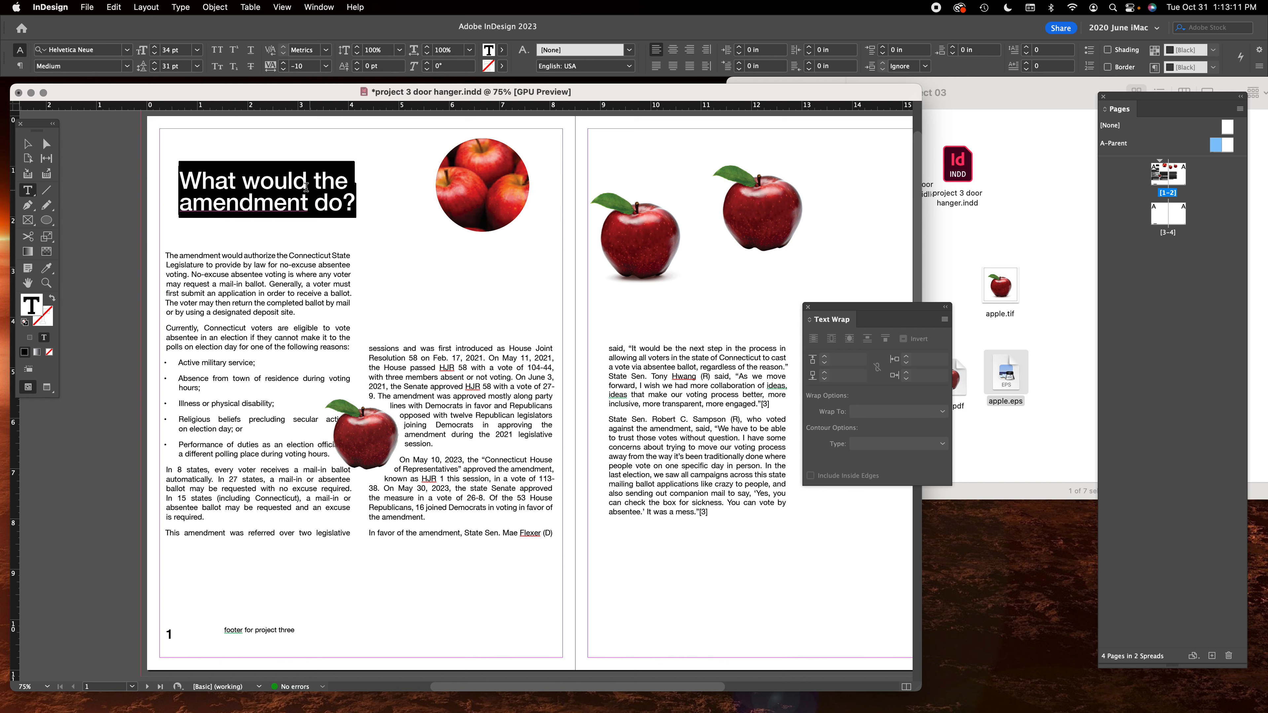
click(249, 276)
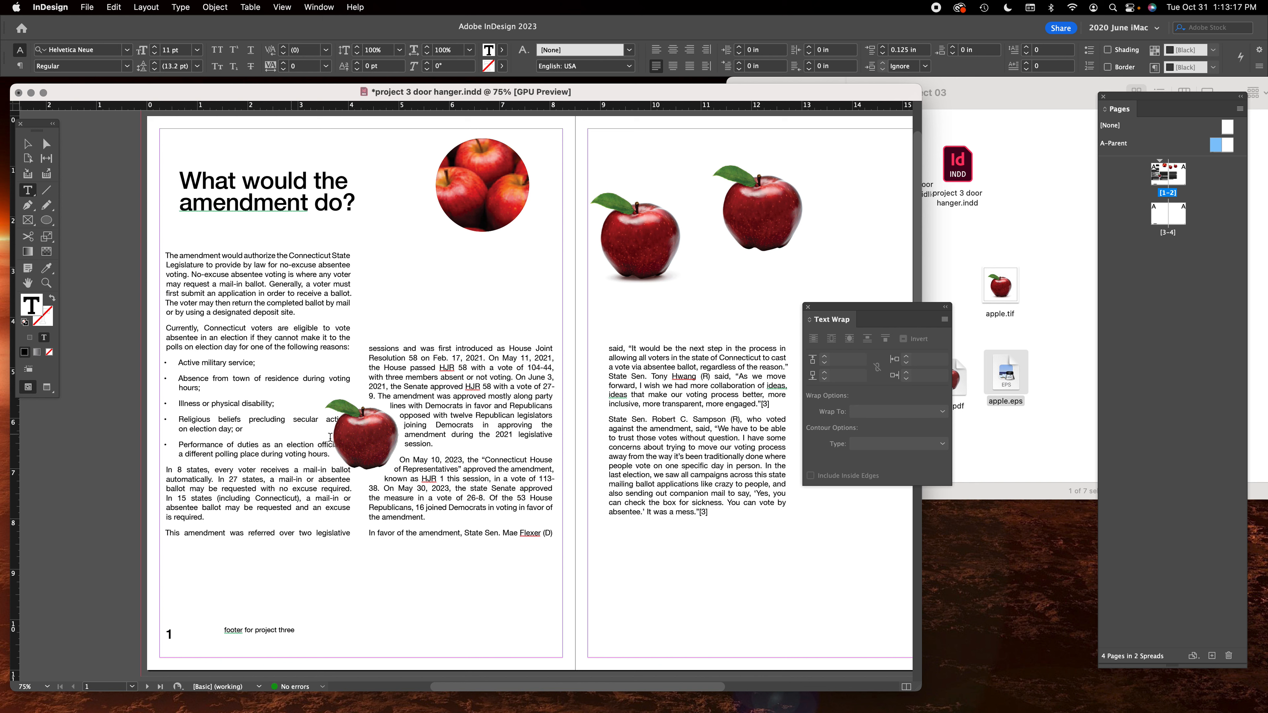
Set the leading of the two-line heading on page 1 to 34 pt.
triple_click(279, 195)
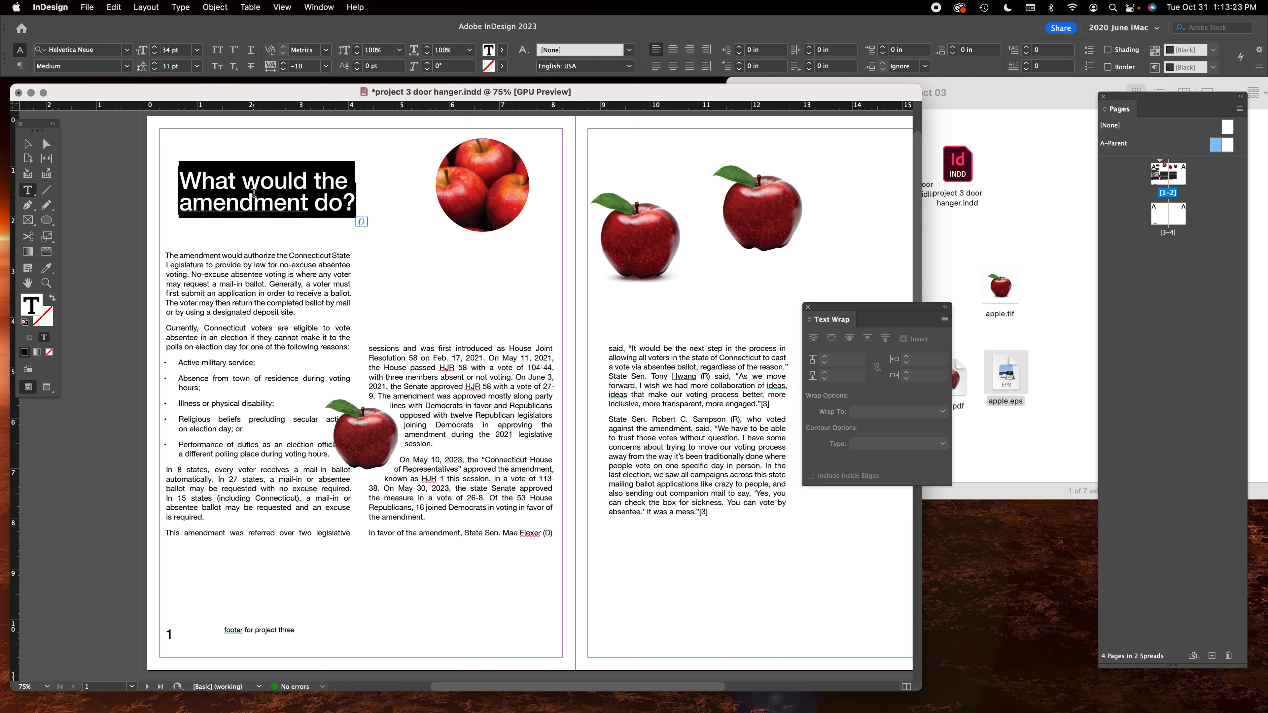
click(197, 66)
click(185, 69)
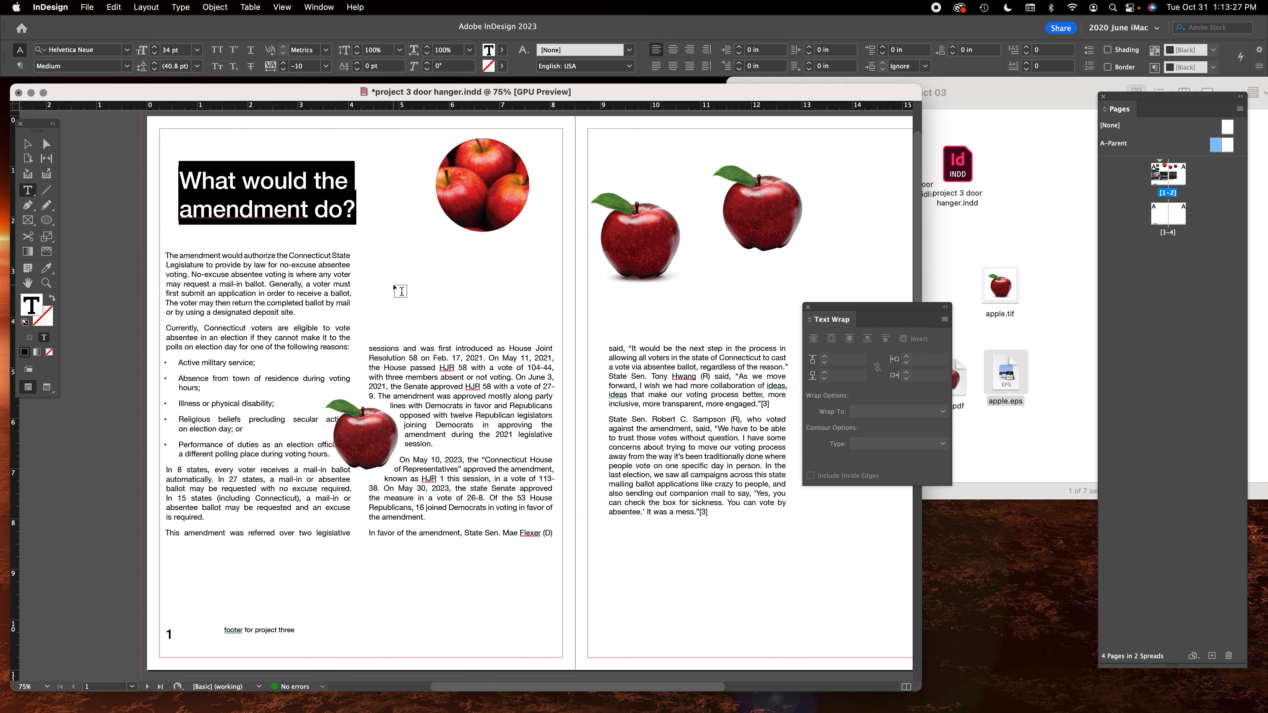
click(154, 69)
click(155, 70)
click(154, 69)
click(154, 69)
click(155, 69)
click(155, 69)
click(154, 69)
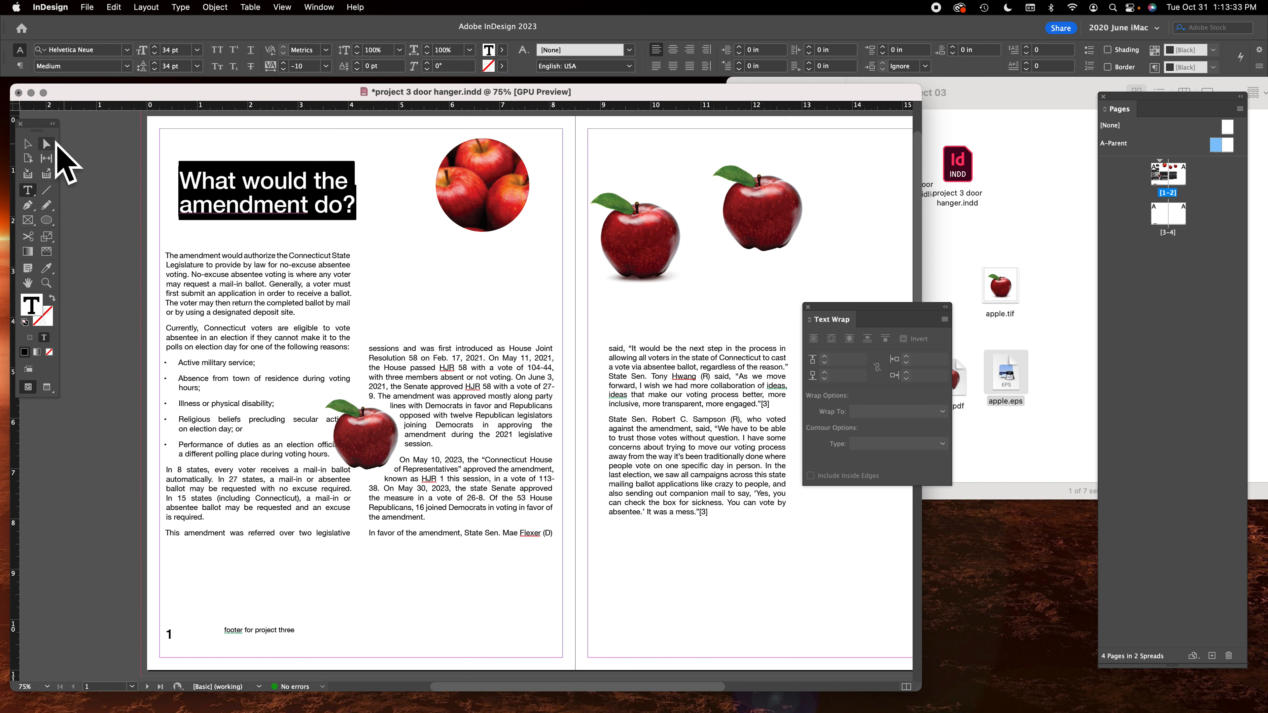
Move the heading frame left so it lines up with the left edge of the body text, and preview the page without panels.
click(28, 144)
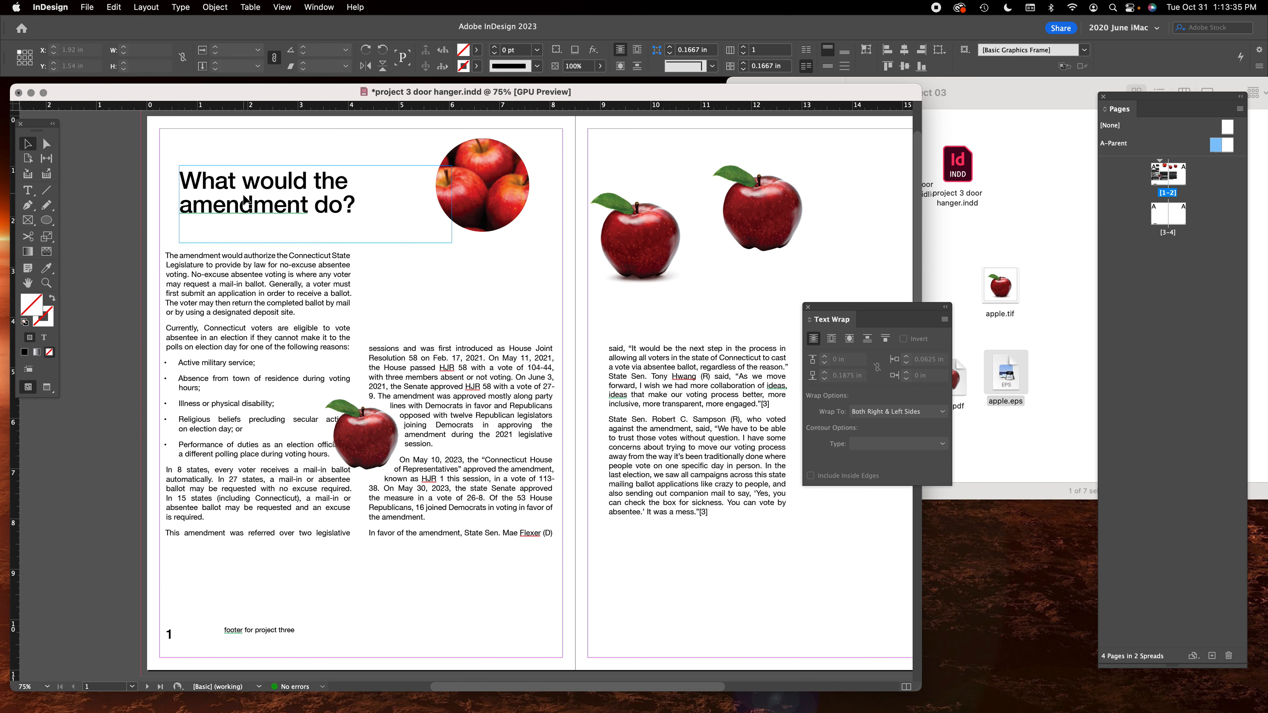
drag(246, 202, 233, 202)
click(438, 321)
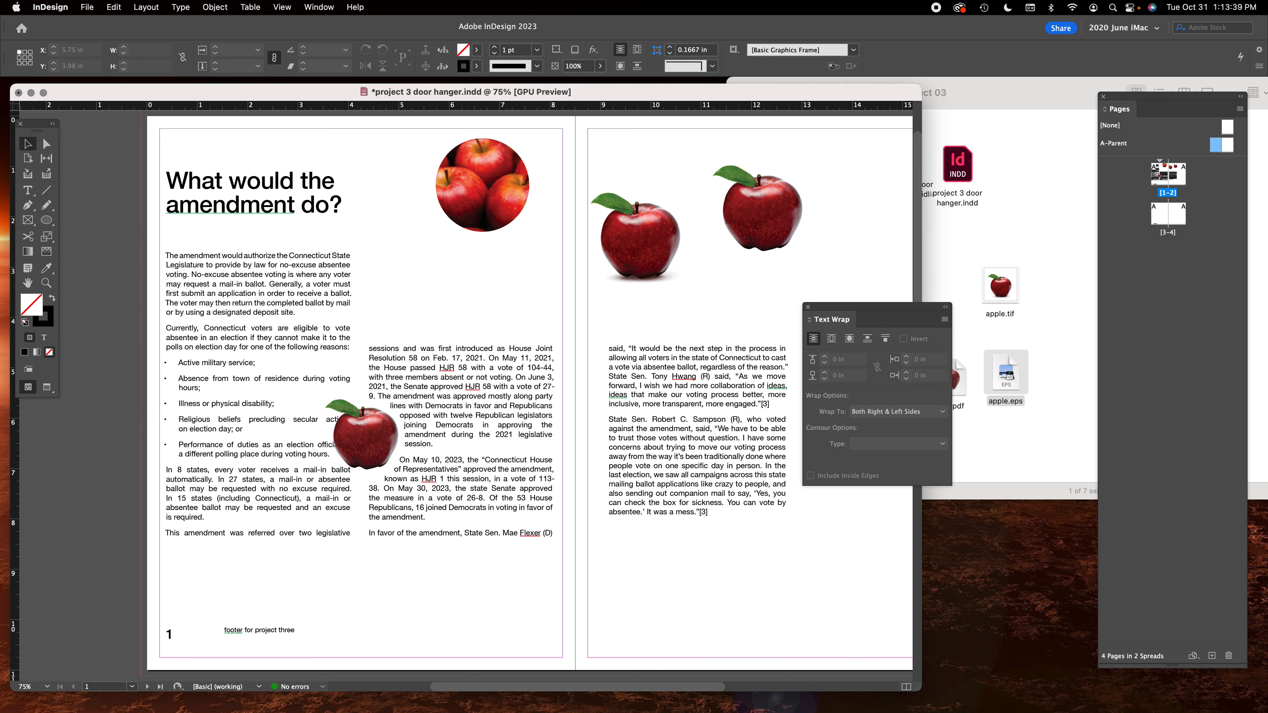
key(Tab)
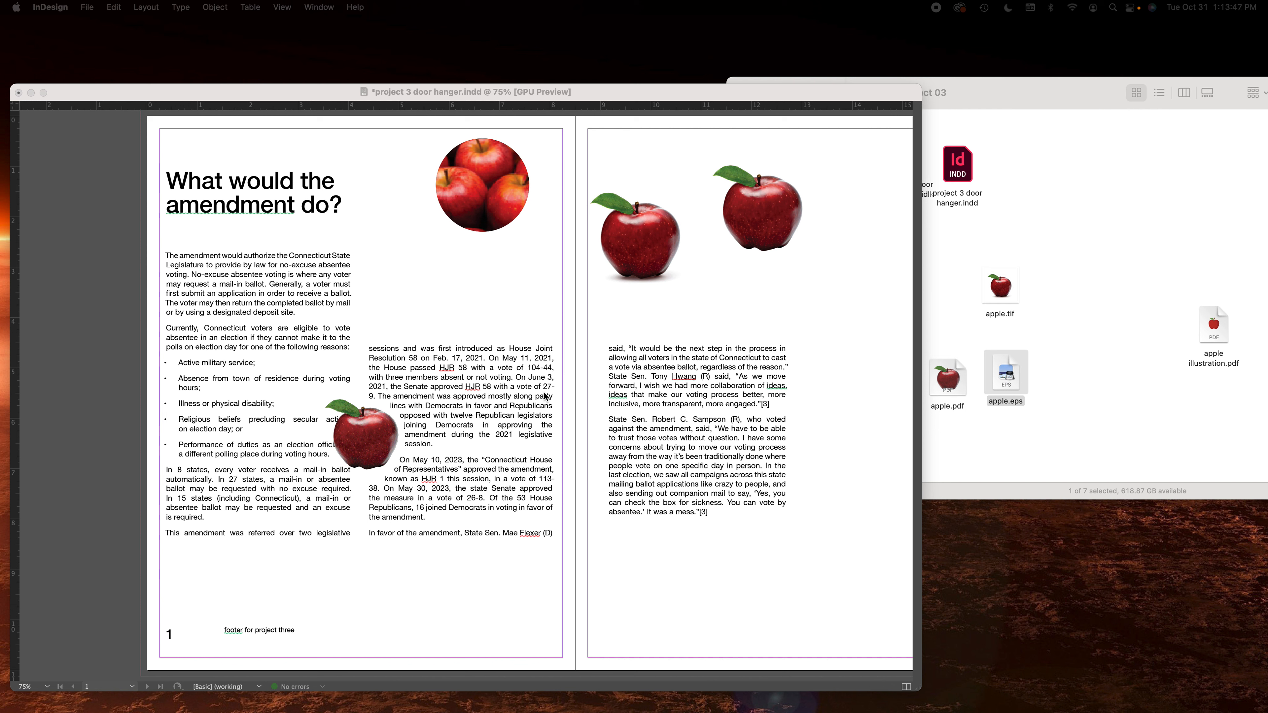
key(Tab)
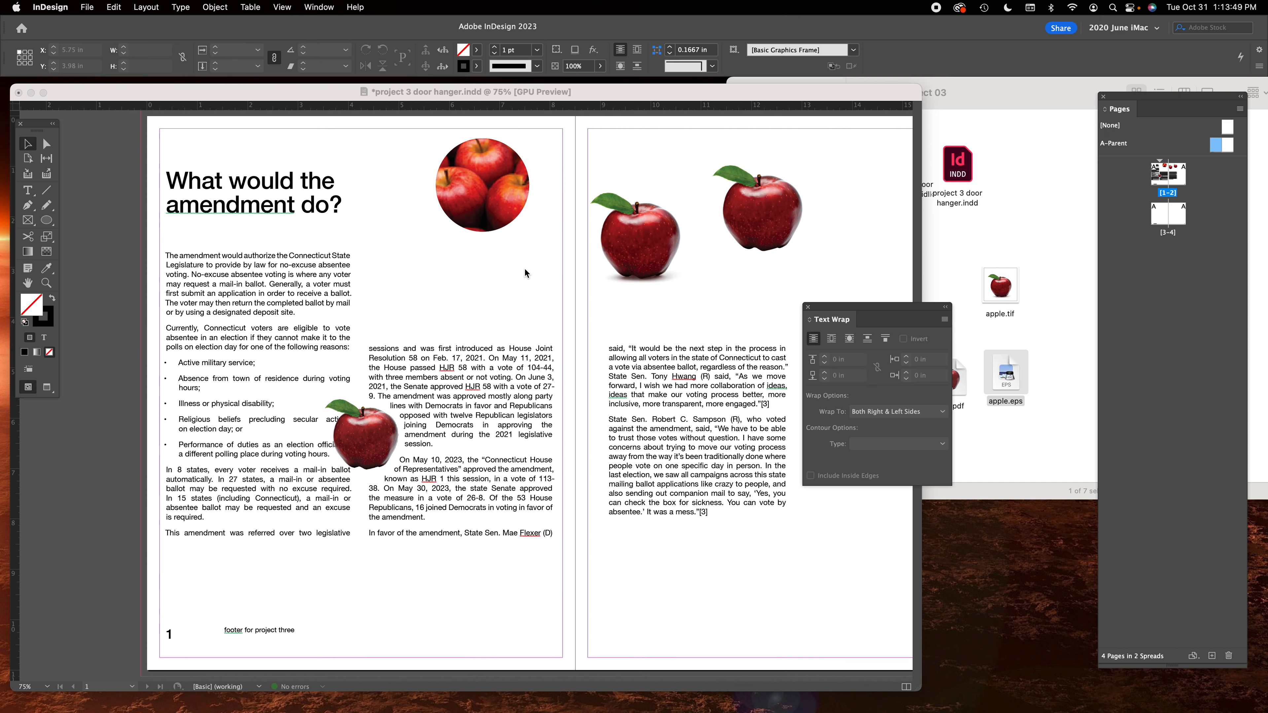
Move the apple image from between the page 1 text columns to the top of page 2, at about X 9.04 in, Y -0.84 in.
click(220, 373)
click(369, 442)
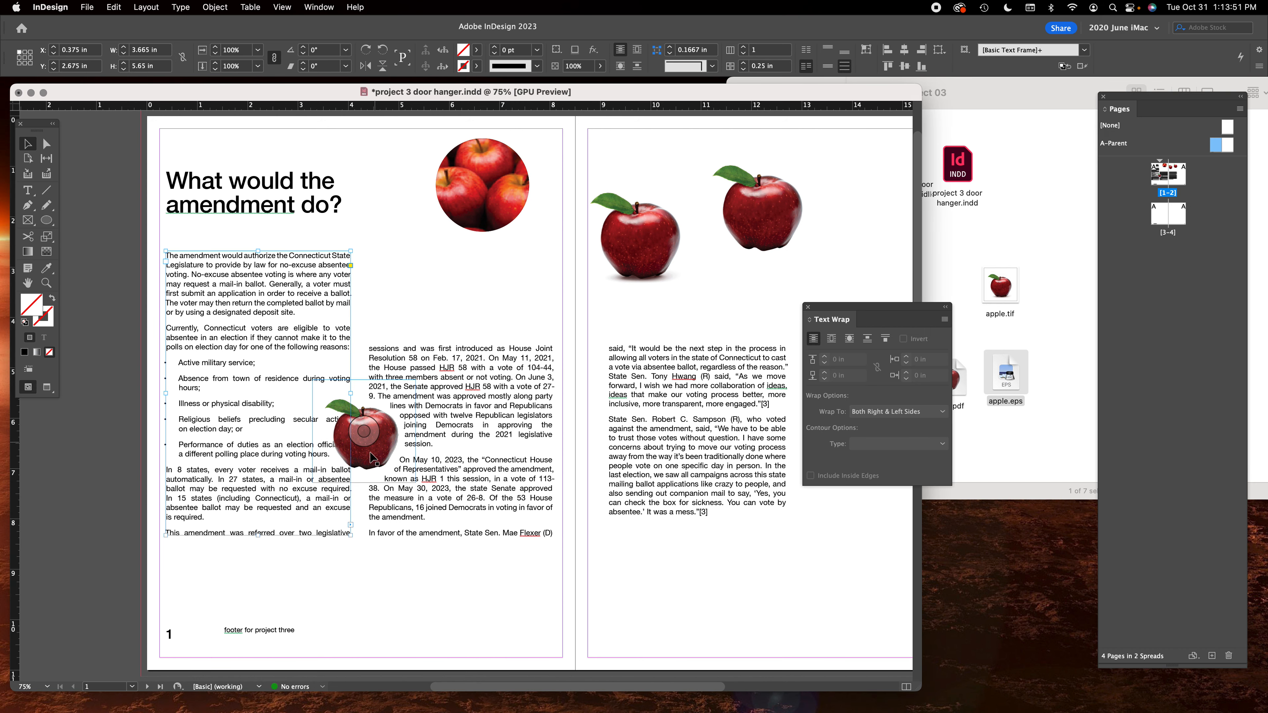
drag(369, 462, 660, 158)
Select the five bulleted paragraphs in page 1's first column and reset the 2020 June iMac workspace.
double_click(229, 386)
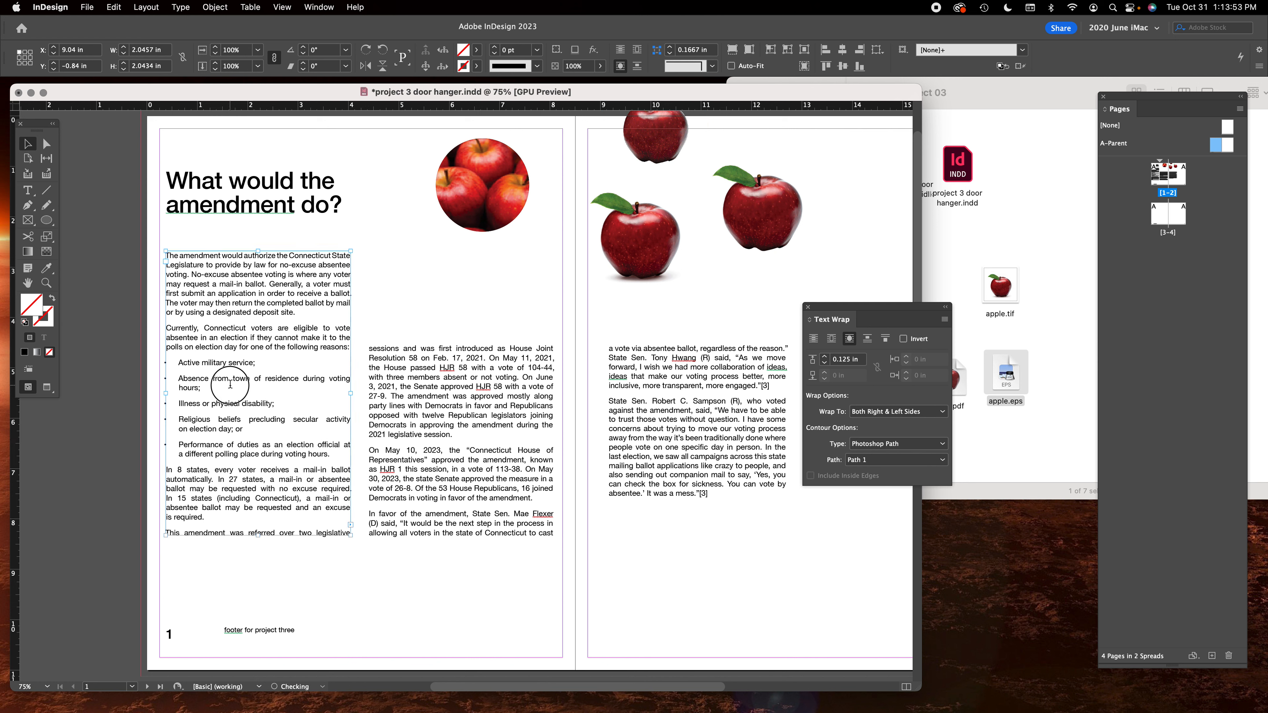
double_click(189, 363)
drag(174, 360, 205, 449)
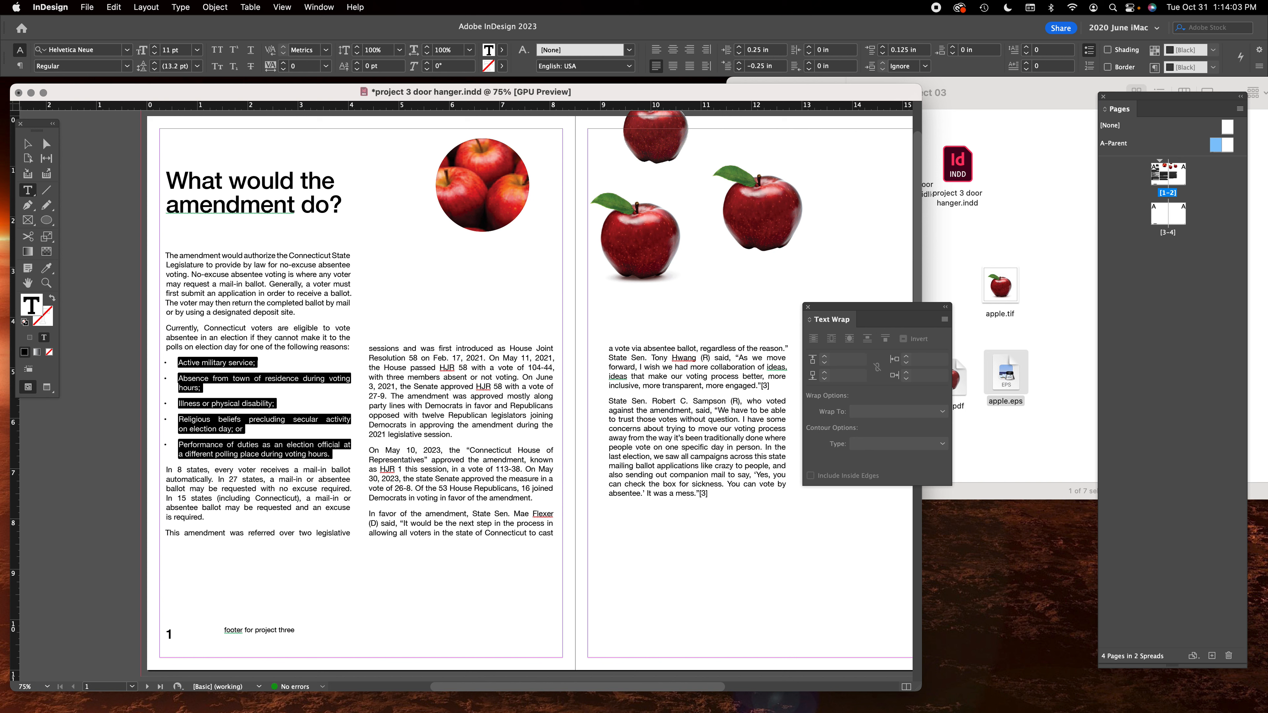
click(1143, 29)
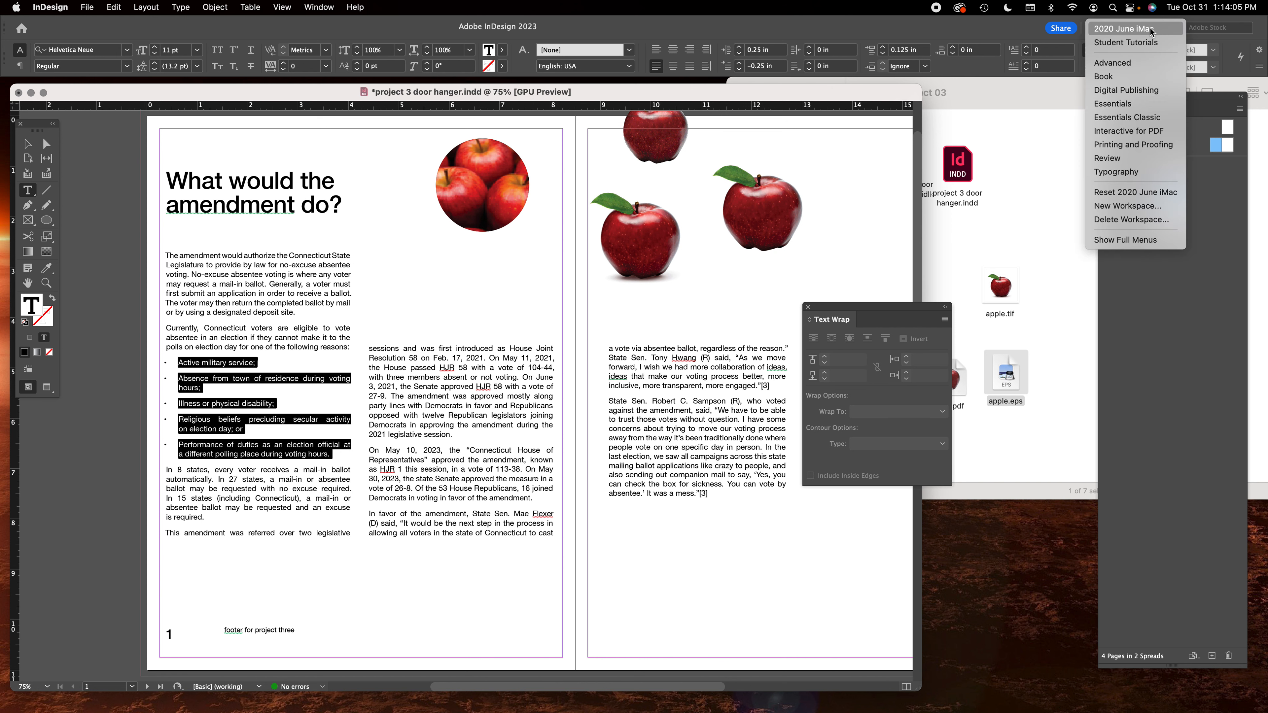
click(1135, 193)
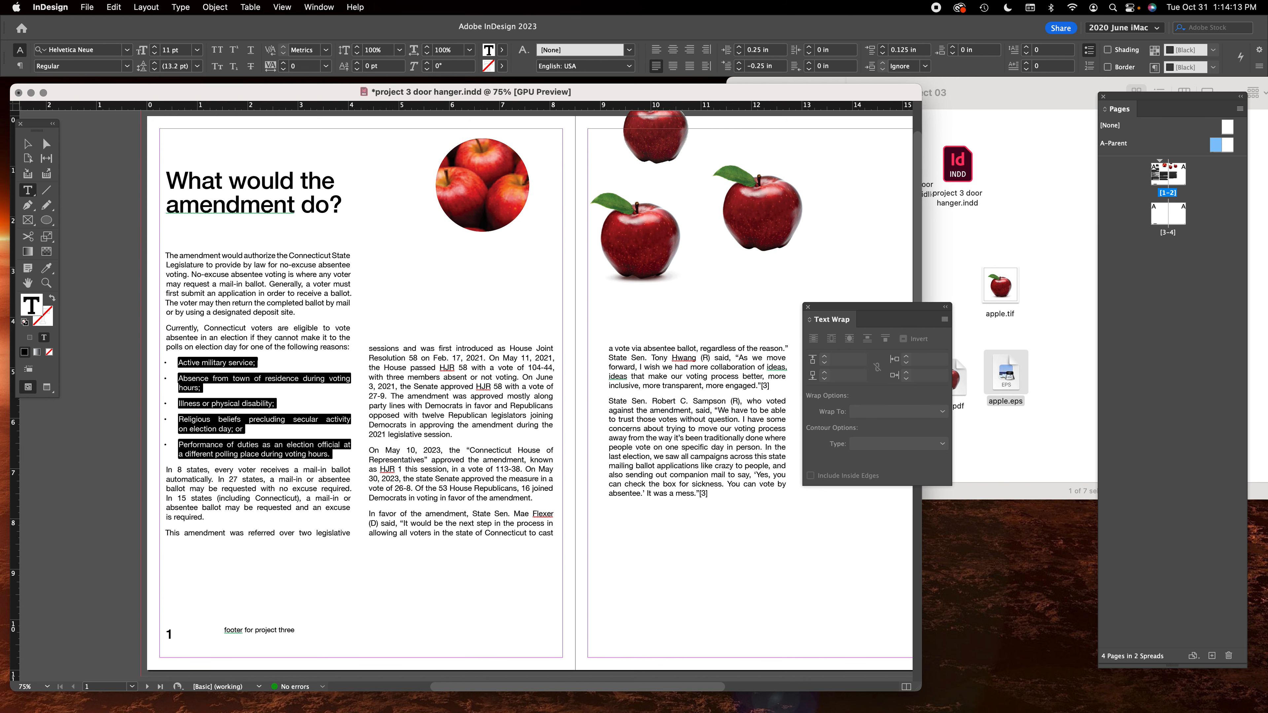
Hide the floating panels and open the Tabs ruler snapped above the text frame containing the selected bullets.
key(Tab)
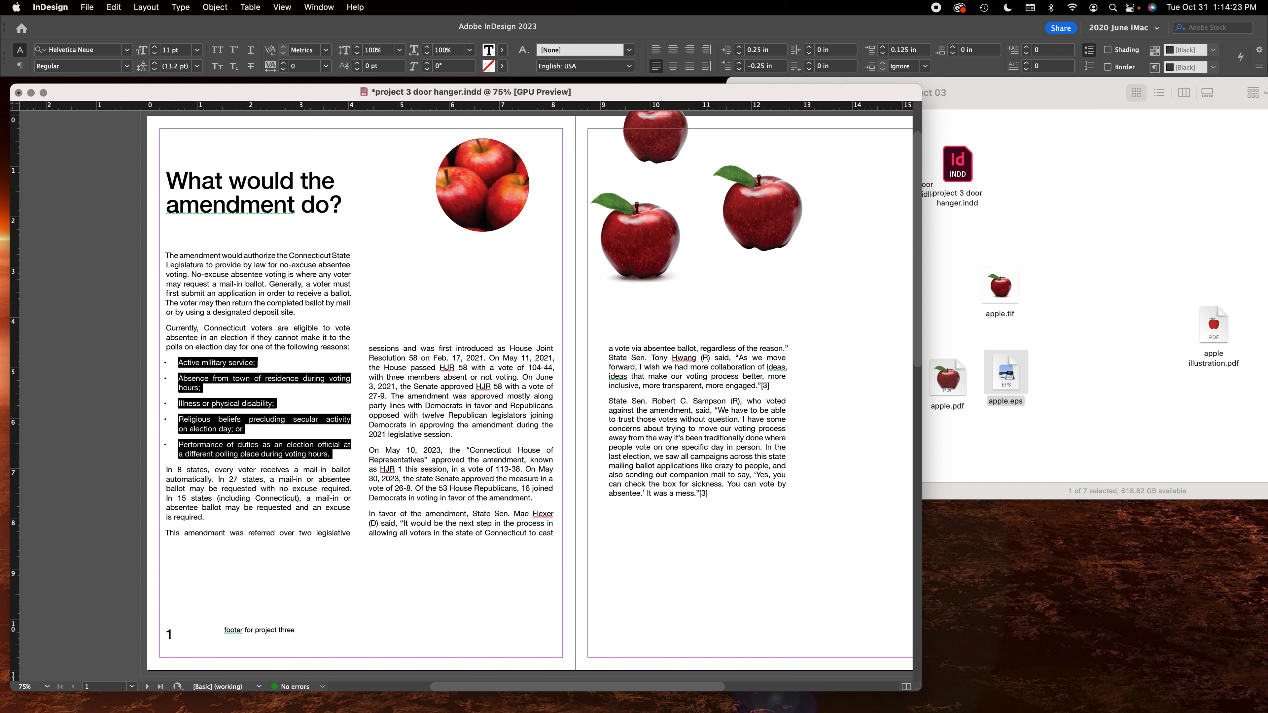
click(215, 7)
mouse_move(185, 5)
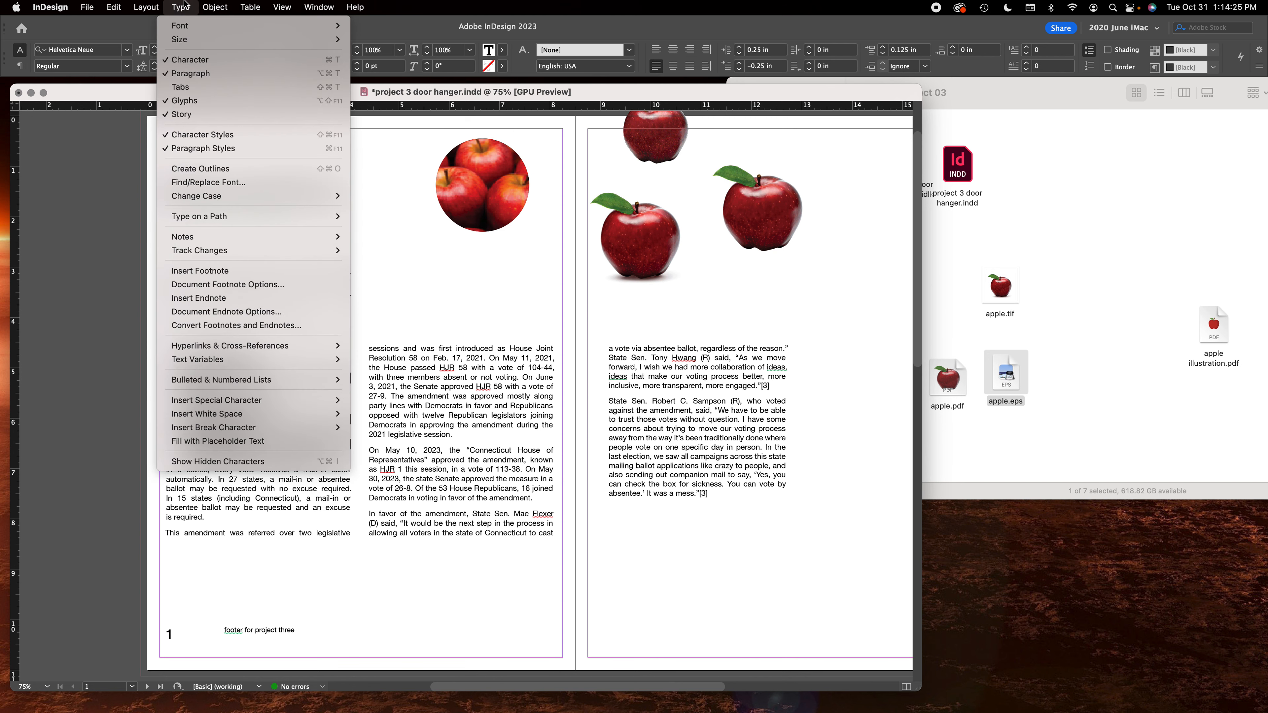
click(192, 88)
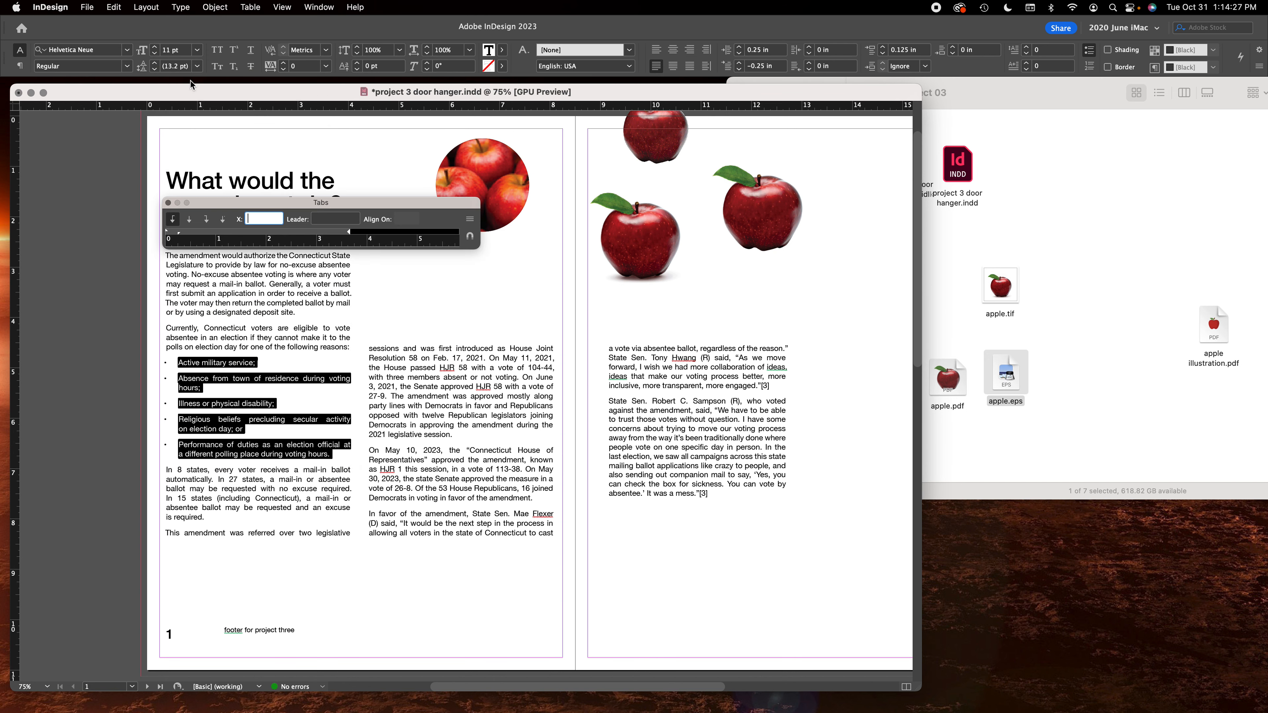
drag(375, 203, 627, 286)
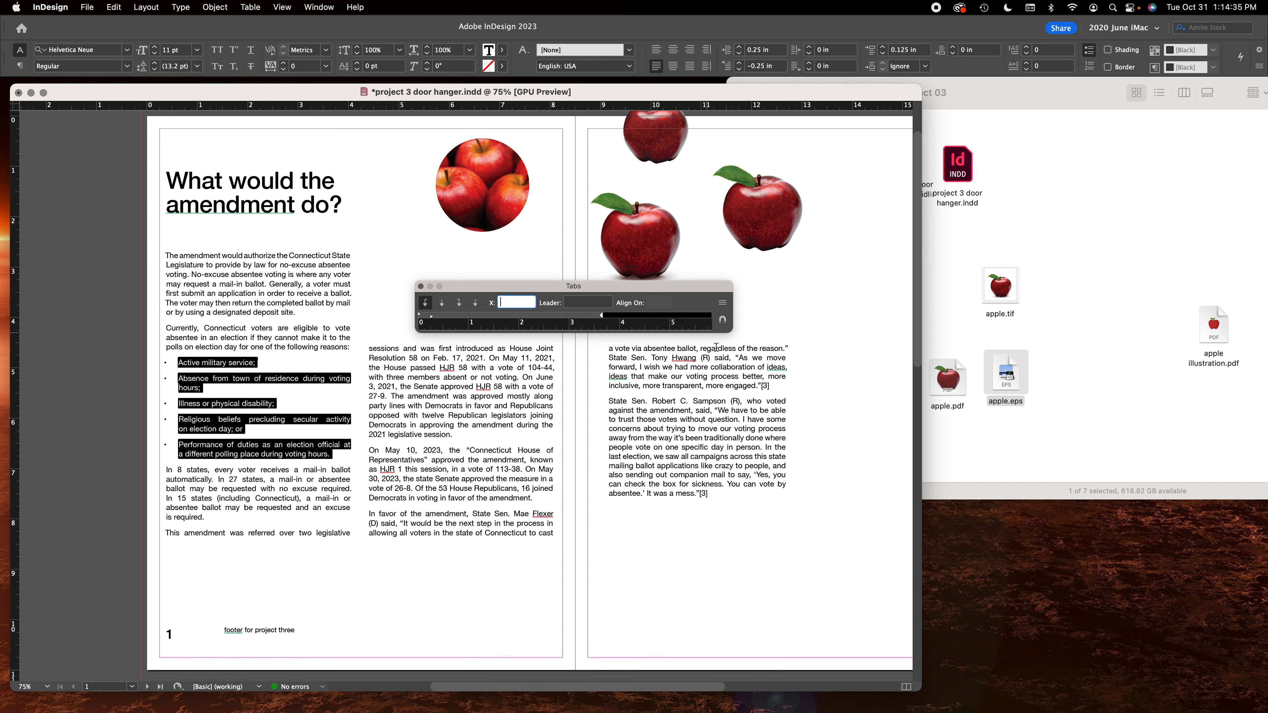
drag(692, 290, 1138, 225)
drag(976, 234, 901, 245)
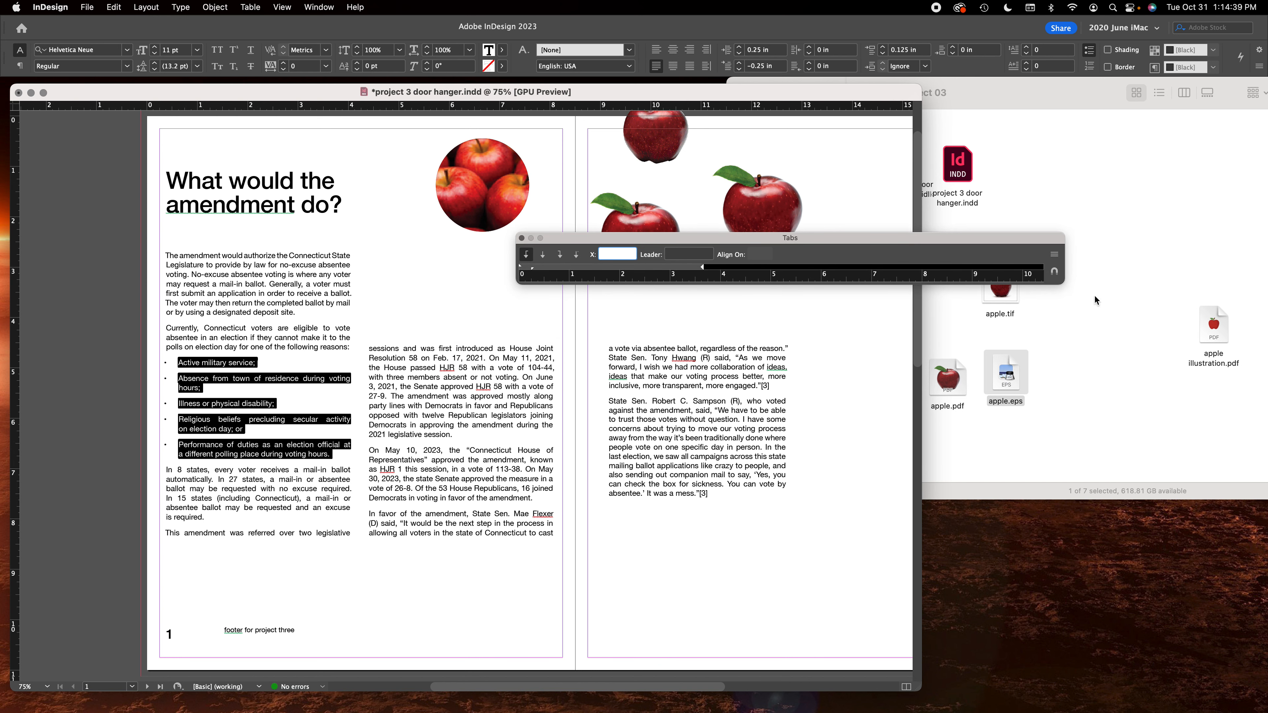
click(1054, 272)
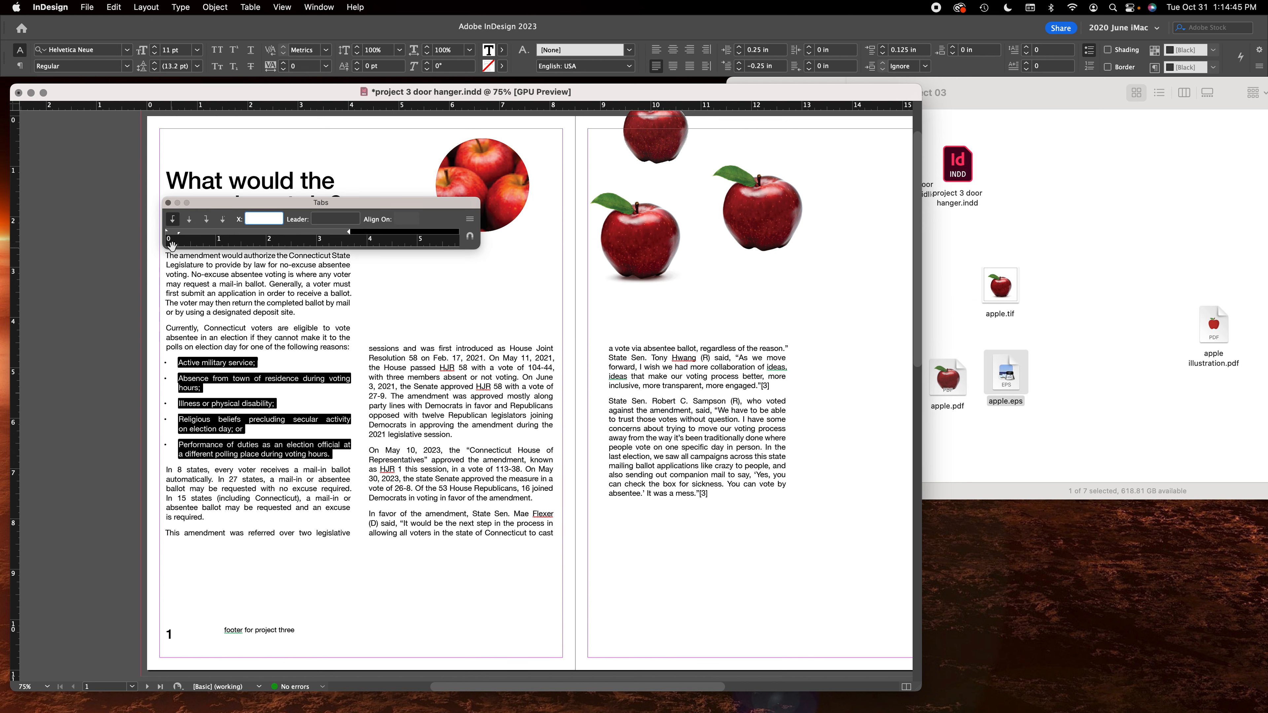
On the Tabs ruler, adjust the selected bullets to a 0.4167 in left indent and a -0.2639 in first-line indent.
drag(168, 235, 173, 235)
drag(178, 234, 173, 233)
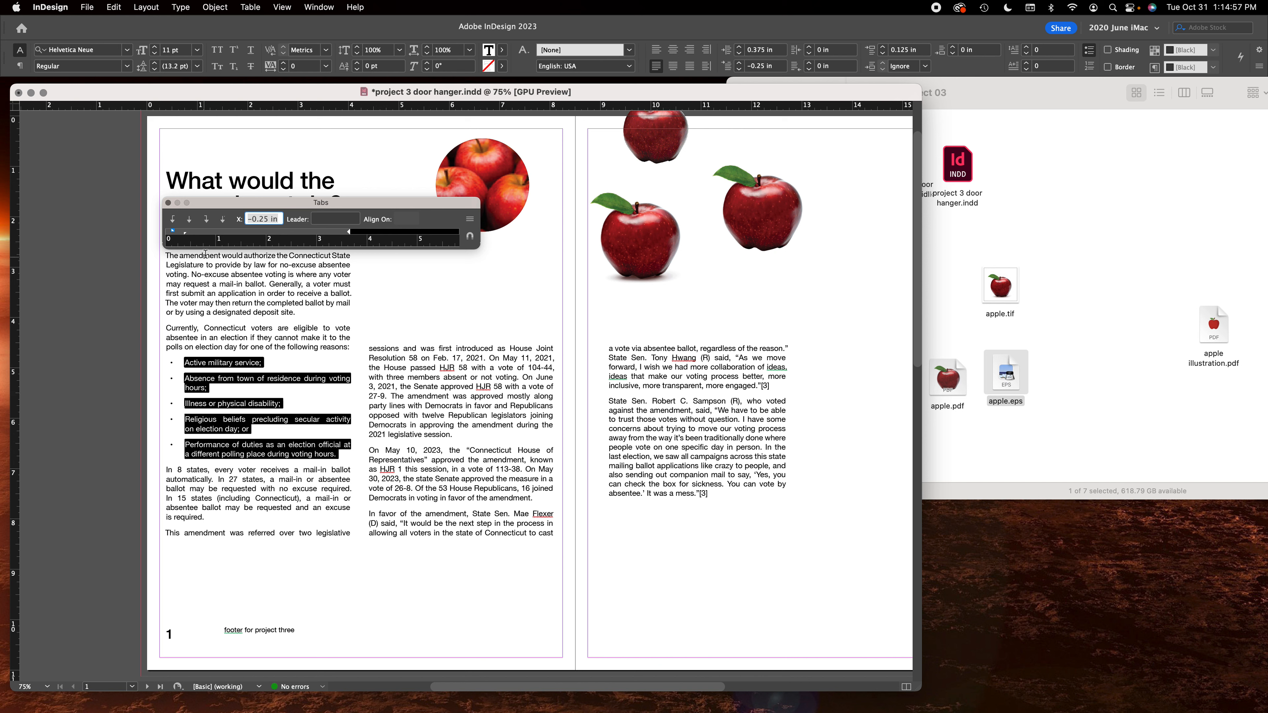
drag(187, 237, 185, 233)
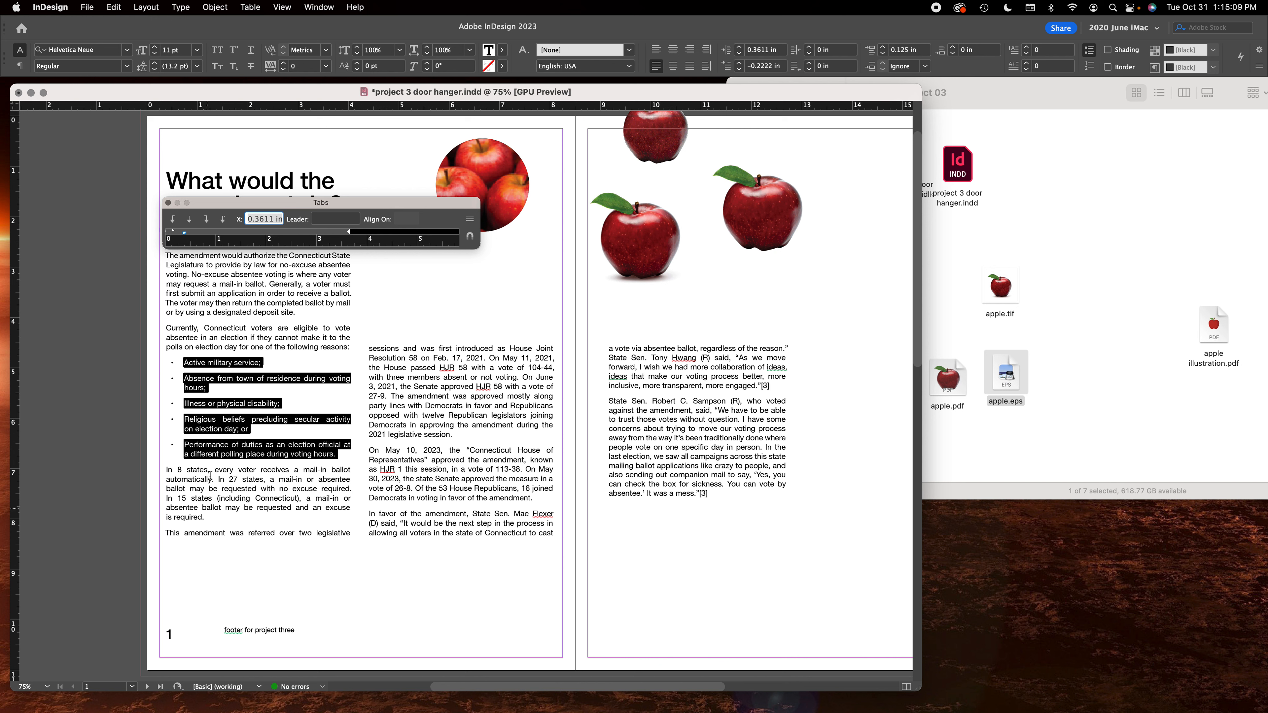
drag(174, 233, 176, 234)
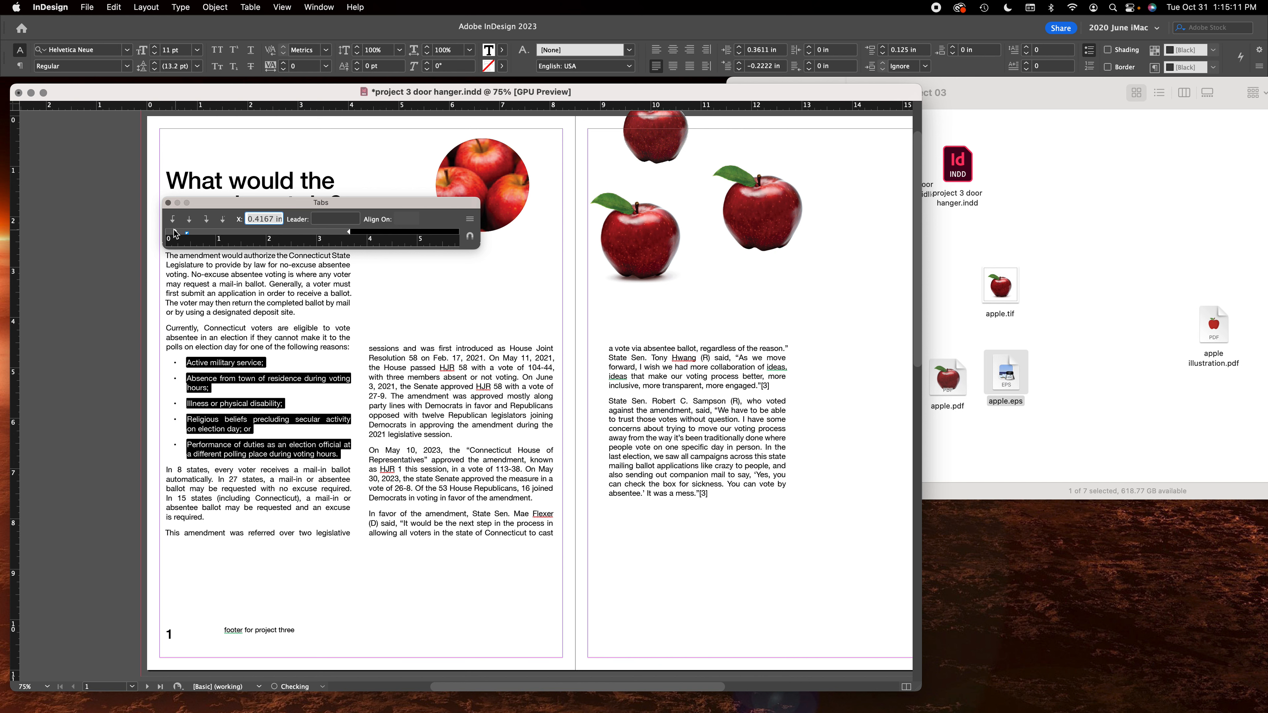
click(172, 233)
drag(174, 234, 175, 234)
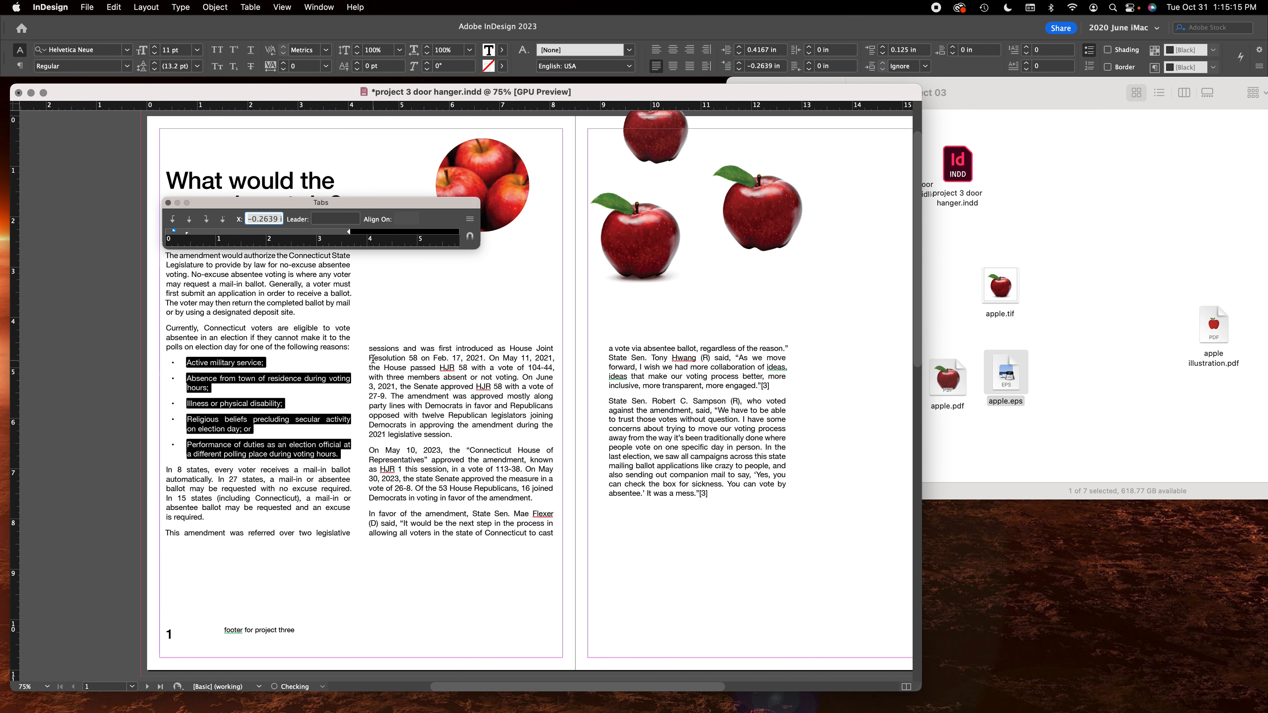
Insert tab characters before "2023" and before "Connecticut" in the "On May 10, 2023" paragraph of page 1's second column.
click(473, 413)
click(392, 451)
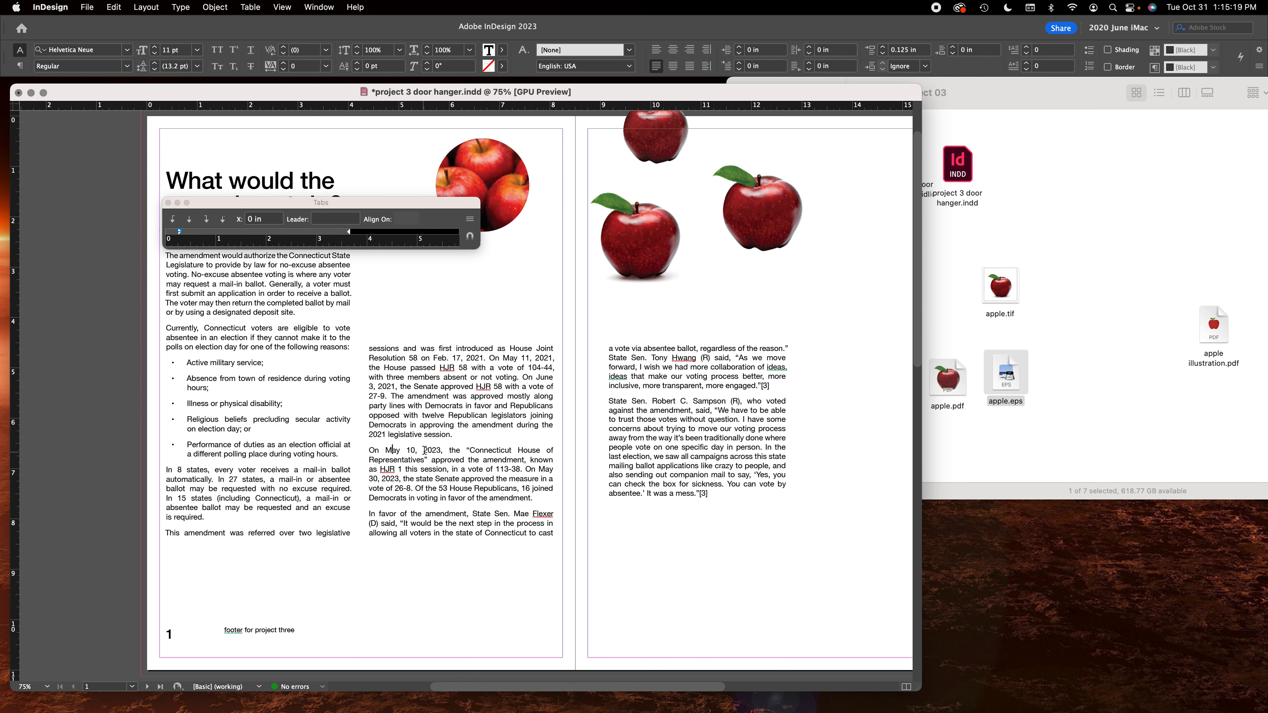
key(BackSpace)
key(Tab)
click(470, 451)
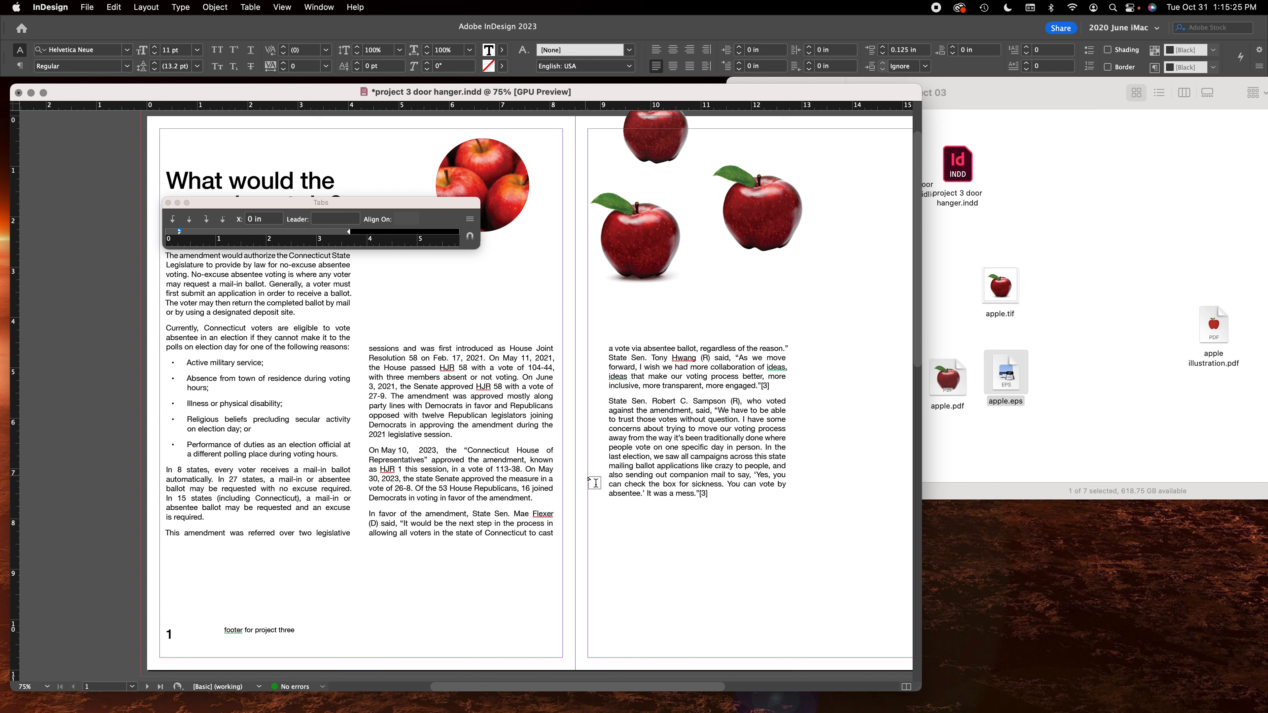
key(BackSpace)
key(Tab)
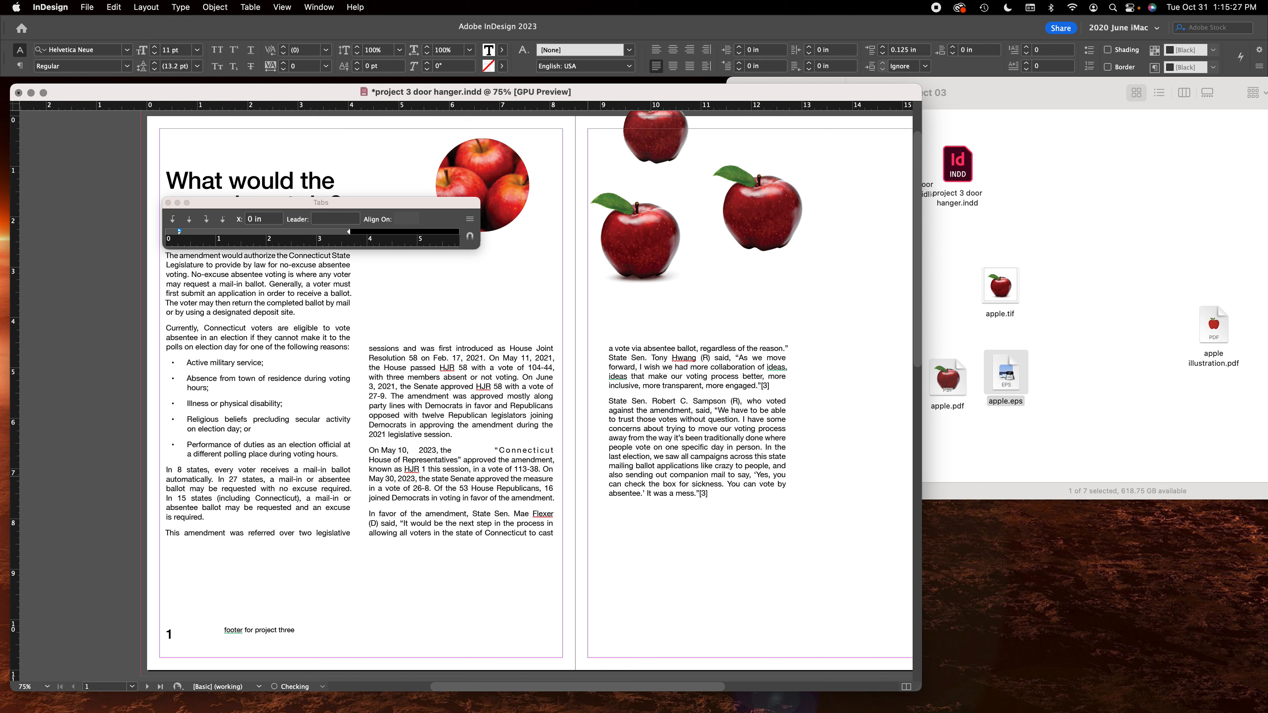
Snap the Tabs ruler above the second column and add a left tab stop at 1.0556 in for the "On May 10" paragraph.
click(441, 452)
key(super+a)
triple_click(441, 451)
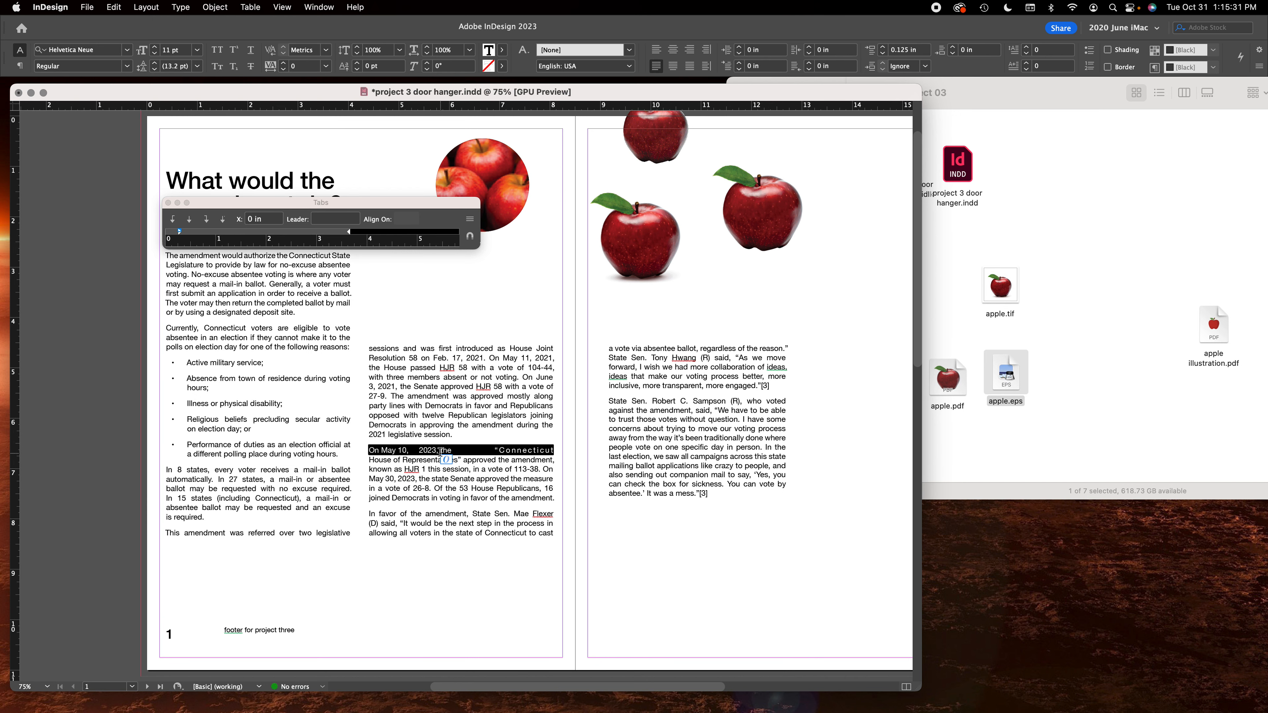
click(470, 237)
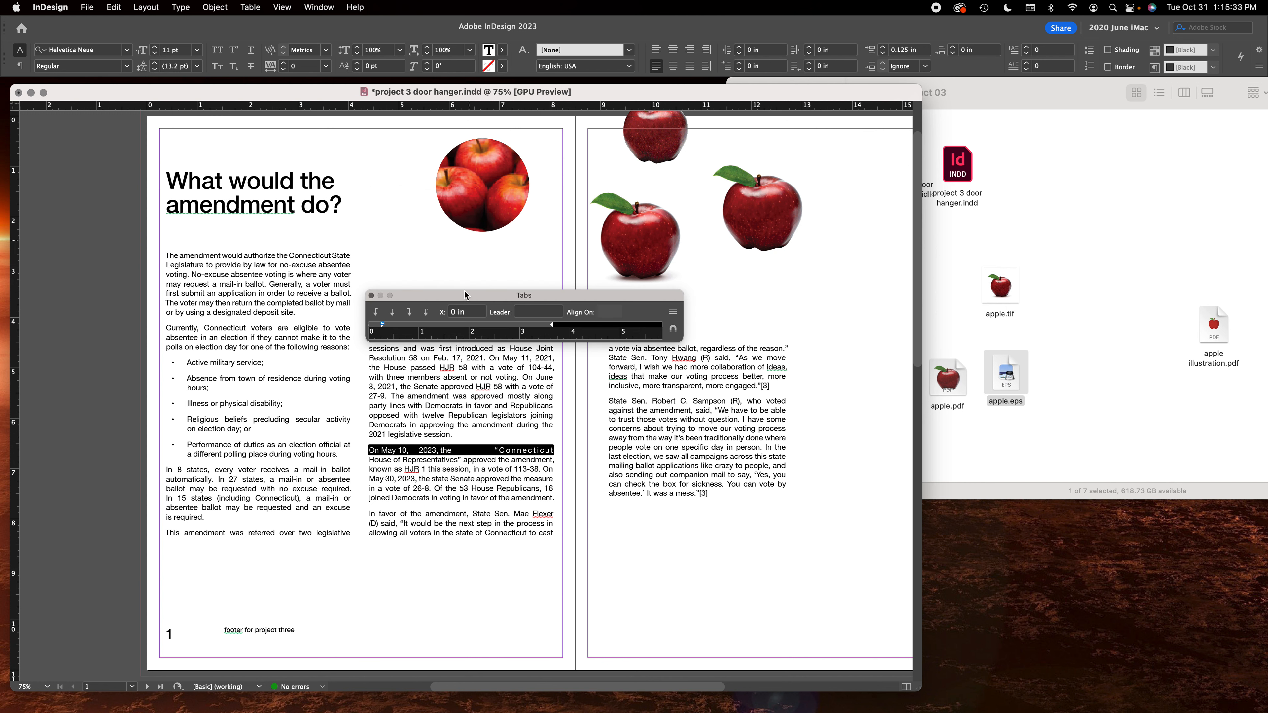
click(405, 325)
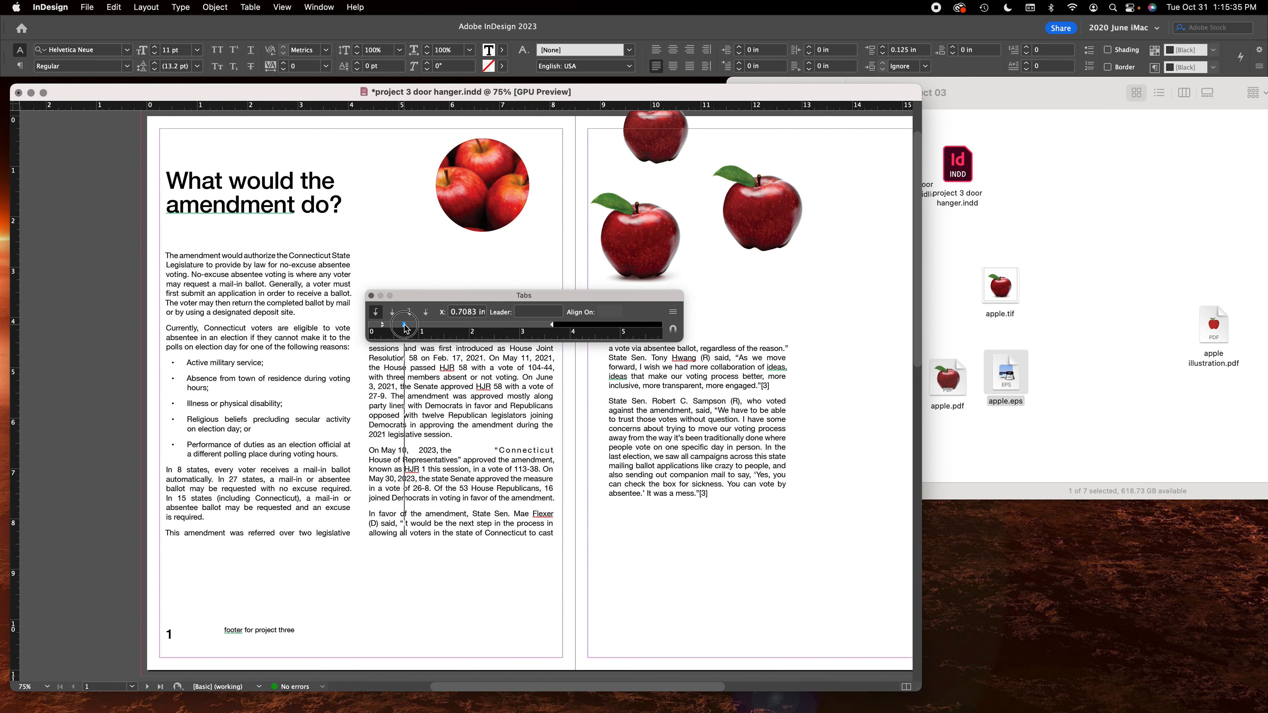
mouse_move(405, 326)
mouse_down()
mouse_move(439, 325)
mouse_move(423, 330)
mouse_up()
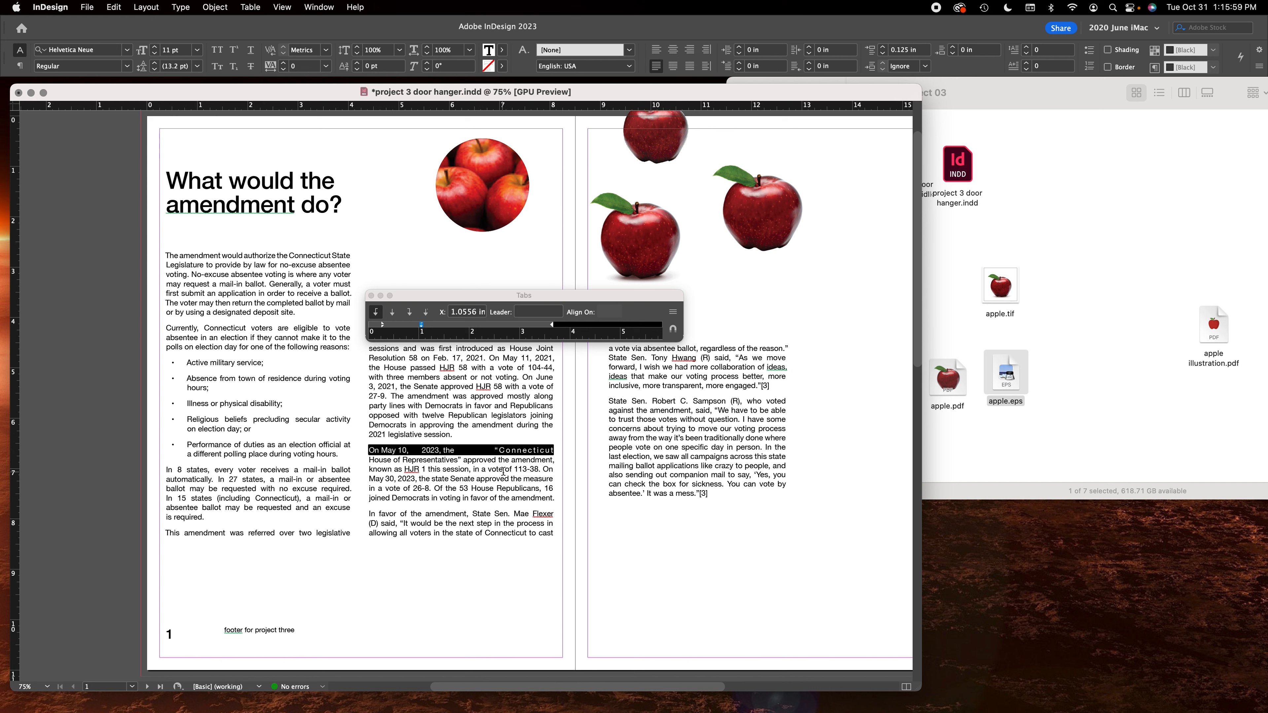
Check the bullets' indents and the tab leader setting, and clear the Tabs ruler off the page.
drag(204, 362, 296, 458)
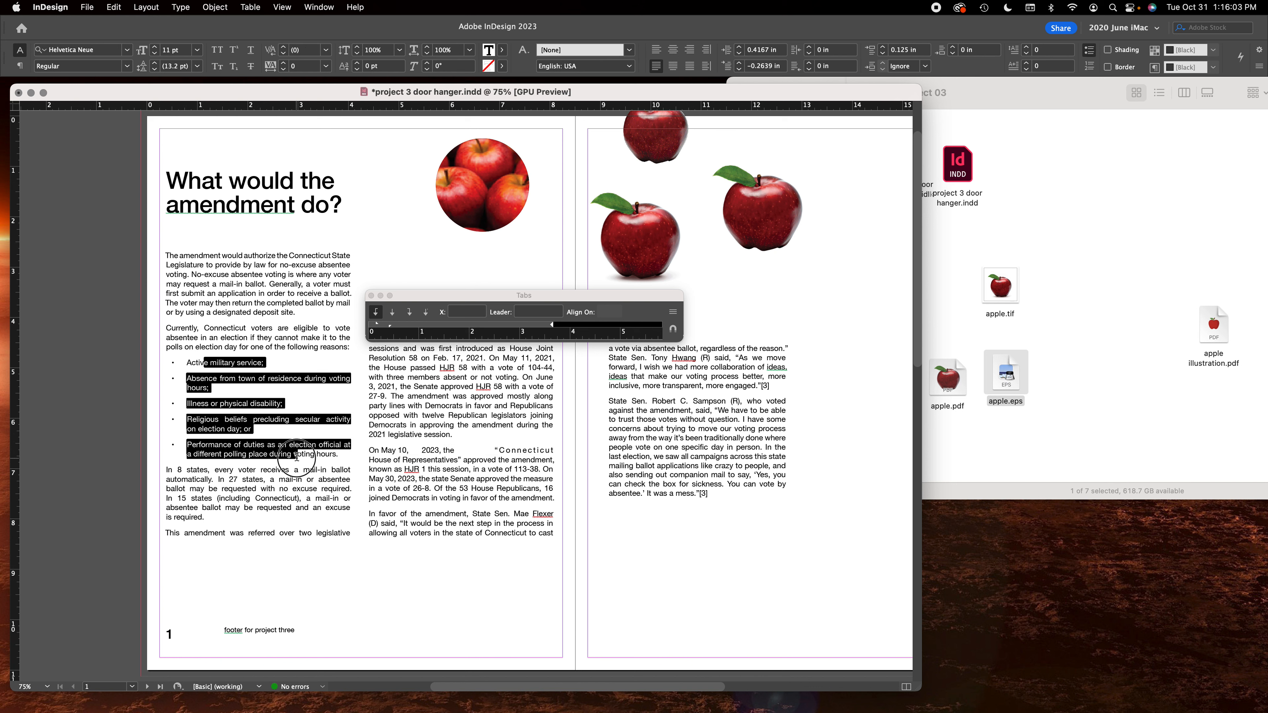
click(490, 457)
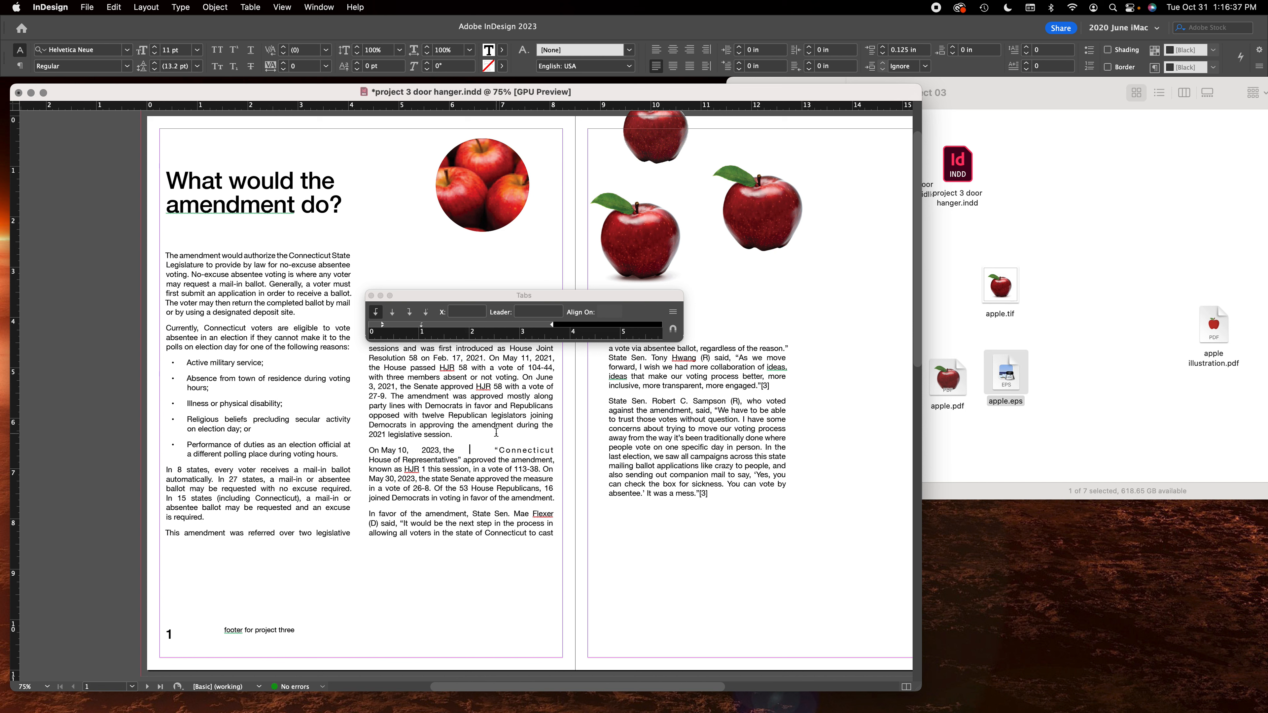
click(524, 316)
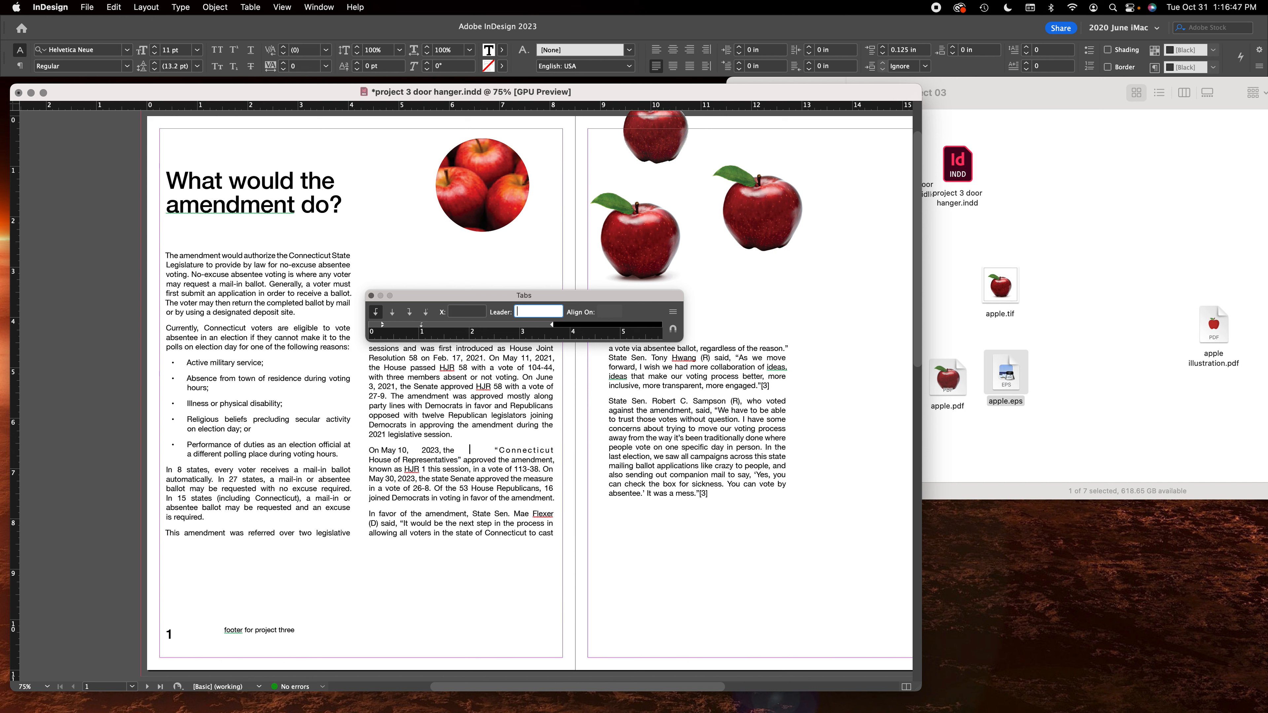
key(Tab)
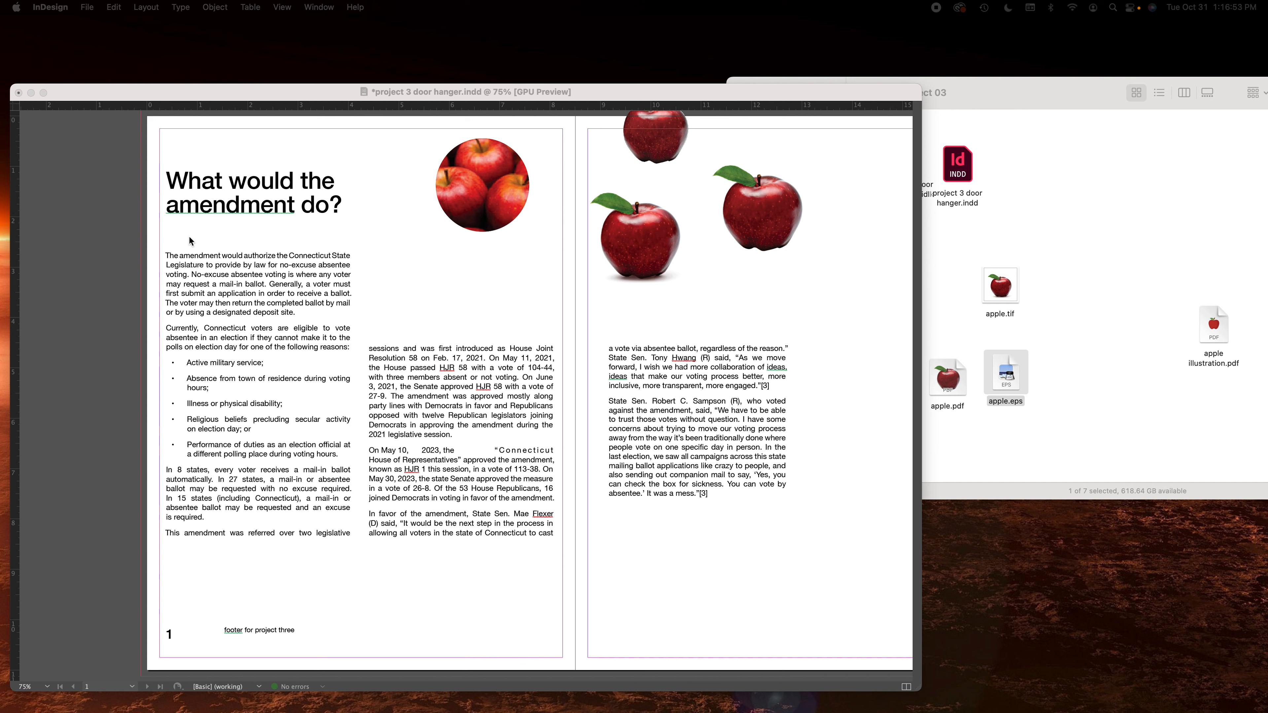
key(Tab)
drag(449, 302, 0, 394)
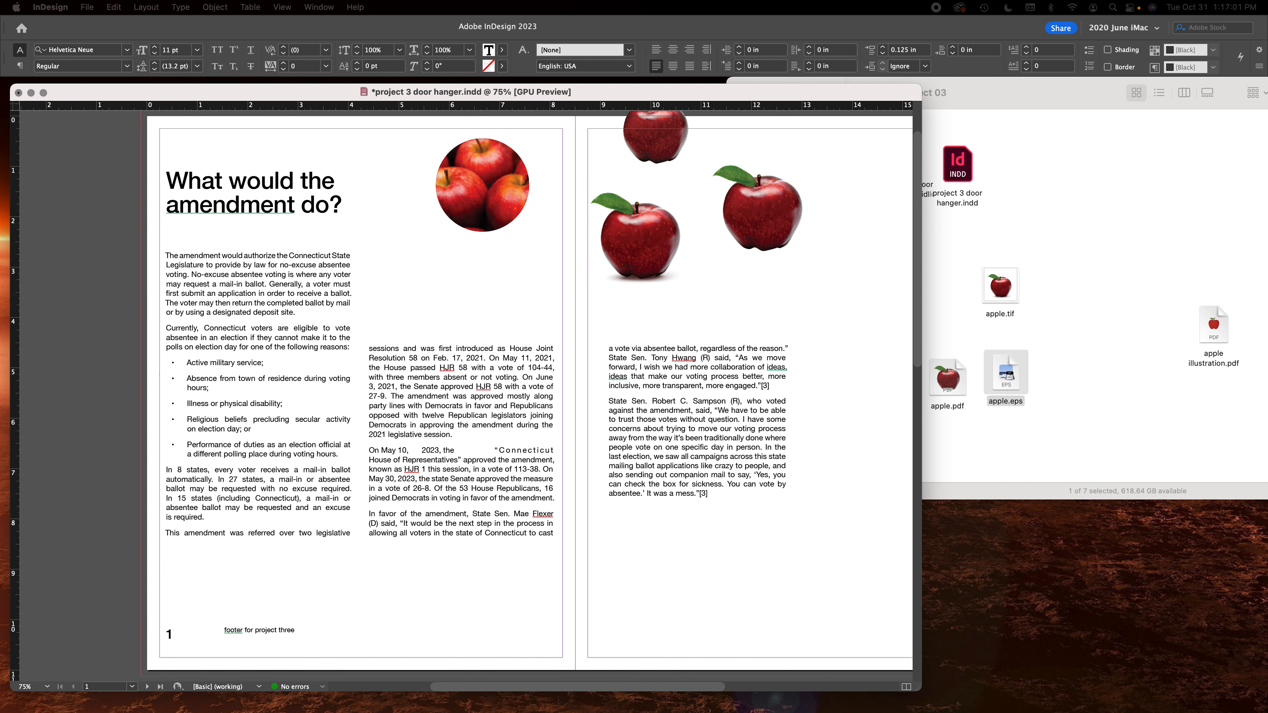
click(504, 377)
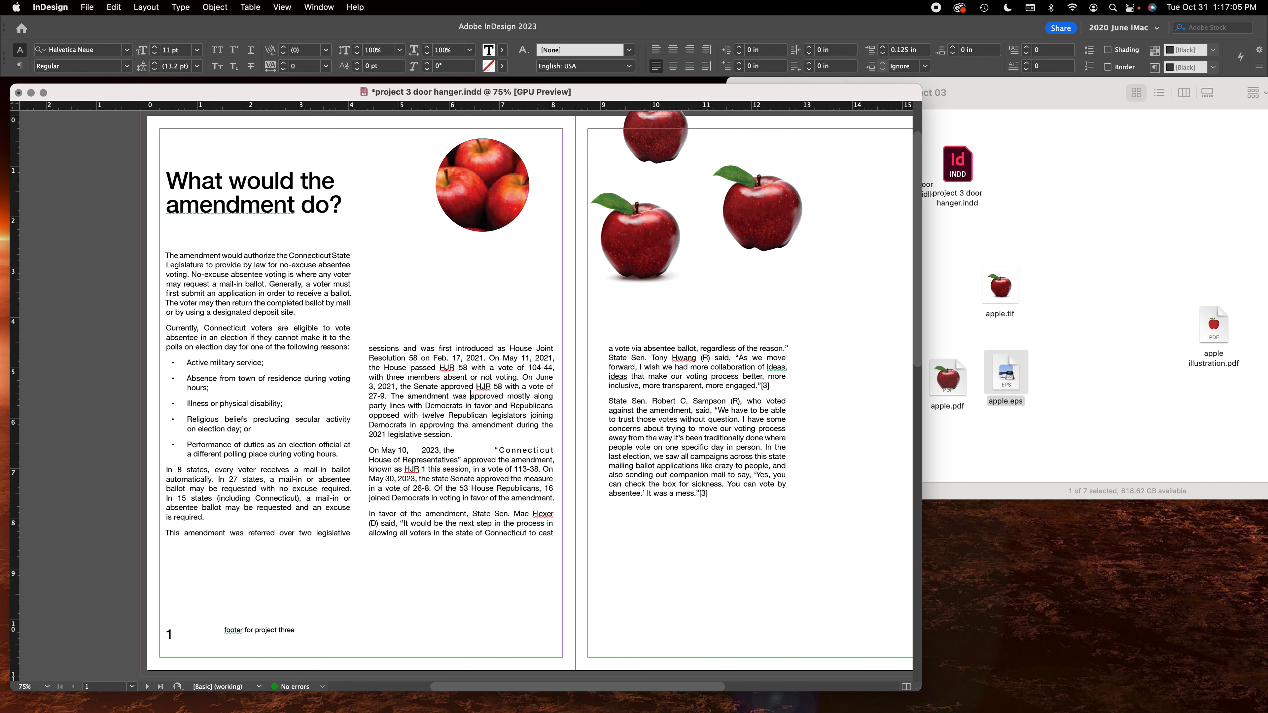
Arrange the Swatches and Color panels beside the document window, with Color directly beneath Swatches.
drag(297, 190, 1040, 157)
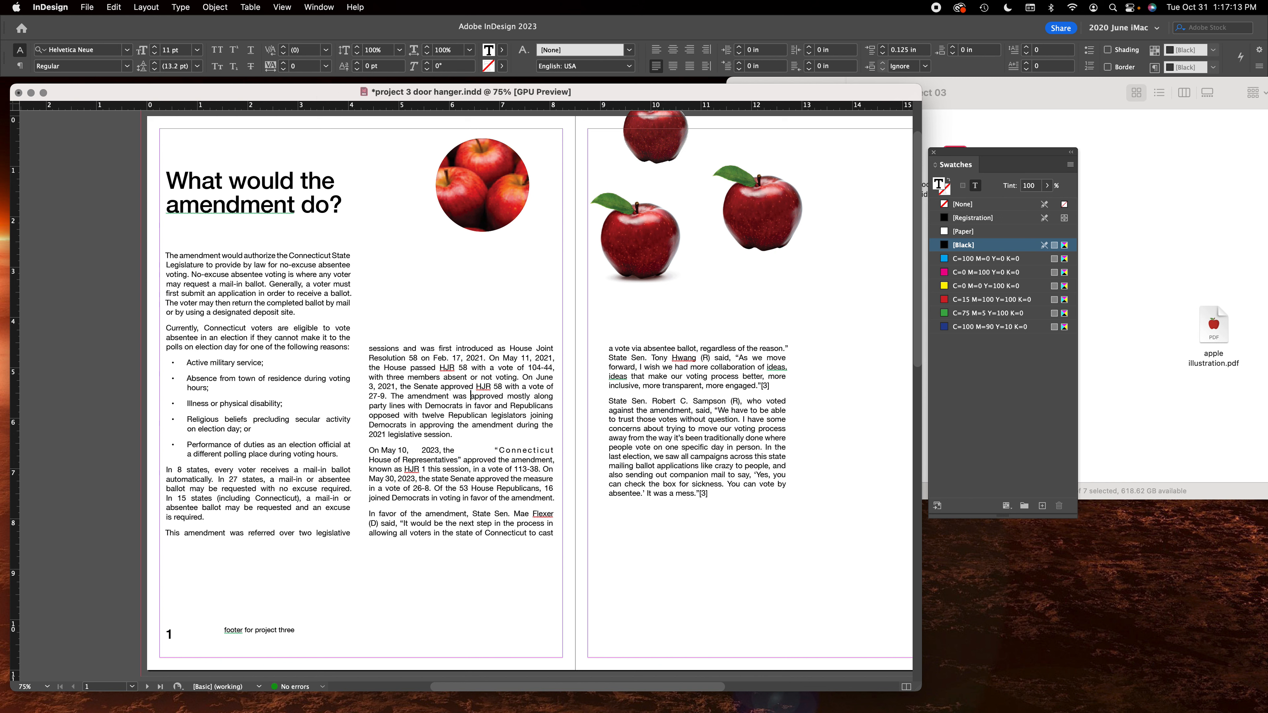
key(F6)
drag(665, 201, 979, 523)
drag(1000, 150, 994, 111)
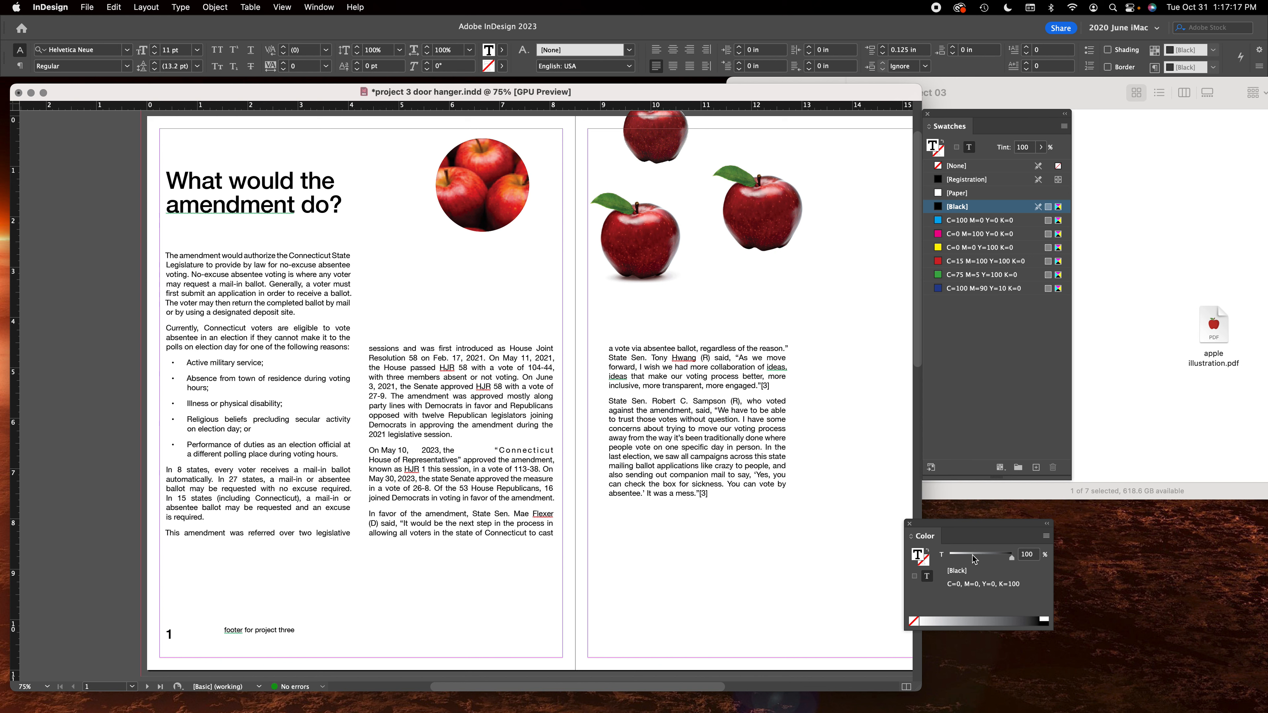
drag(995, 524, 1010, 492)
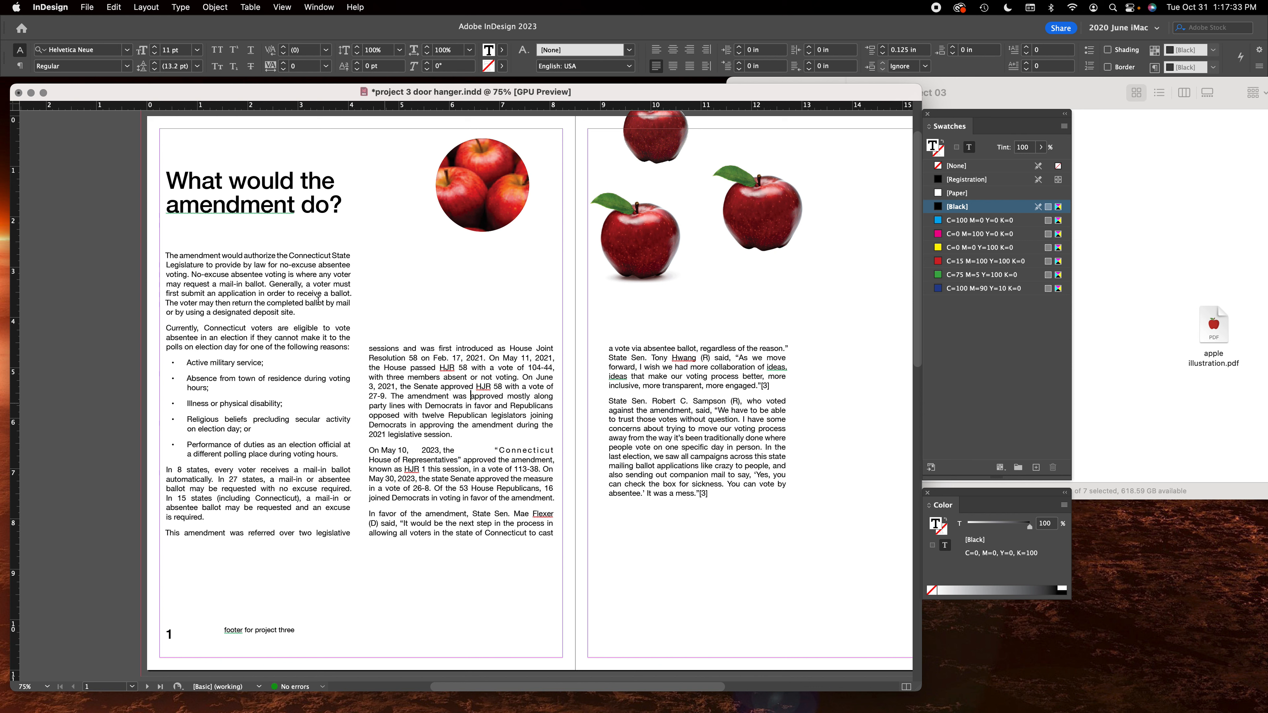
Recolor the heading starting from the magenta swatch, mixing it in CMYK to C=35 M=72 Y=0 K=0.
double_click(258, 182)
double_click(258, 182)
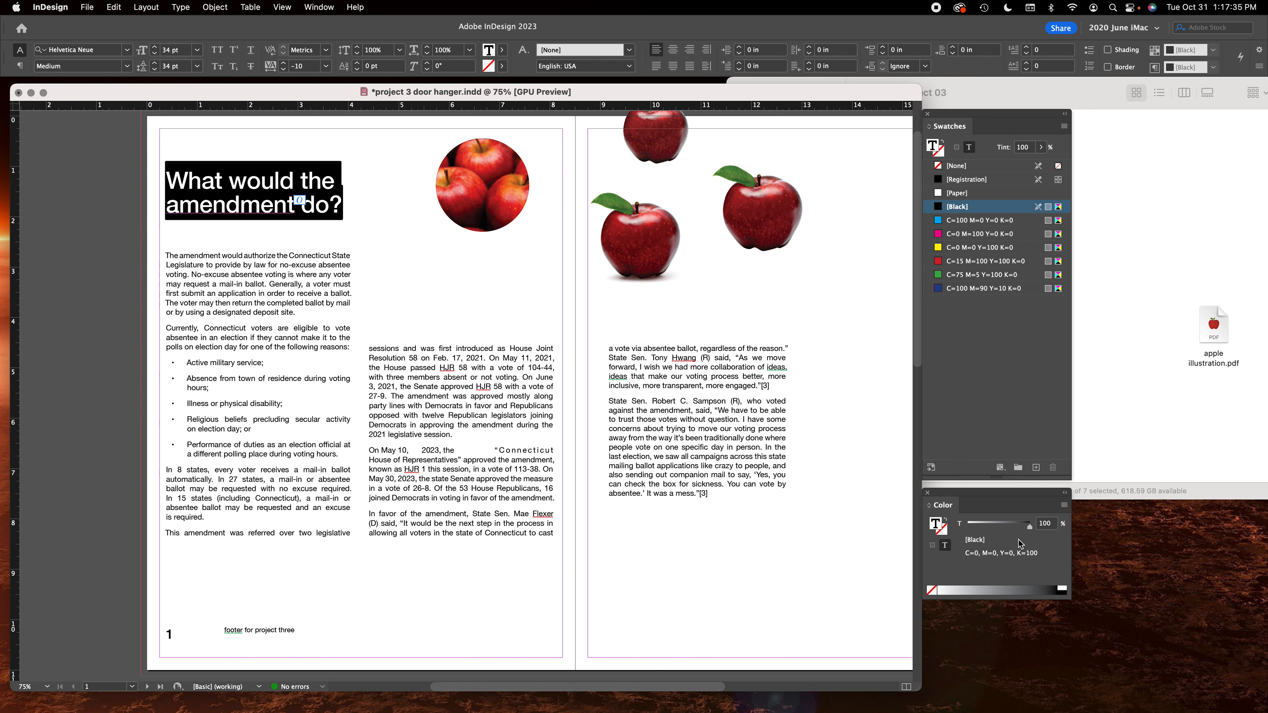
click(960, 233)
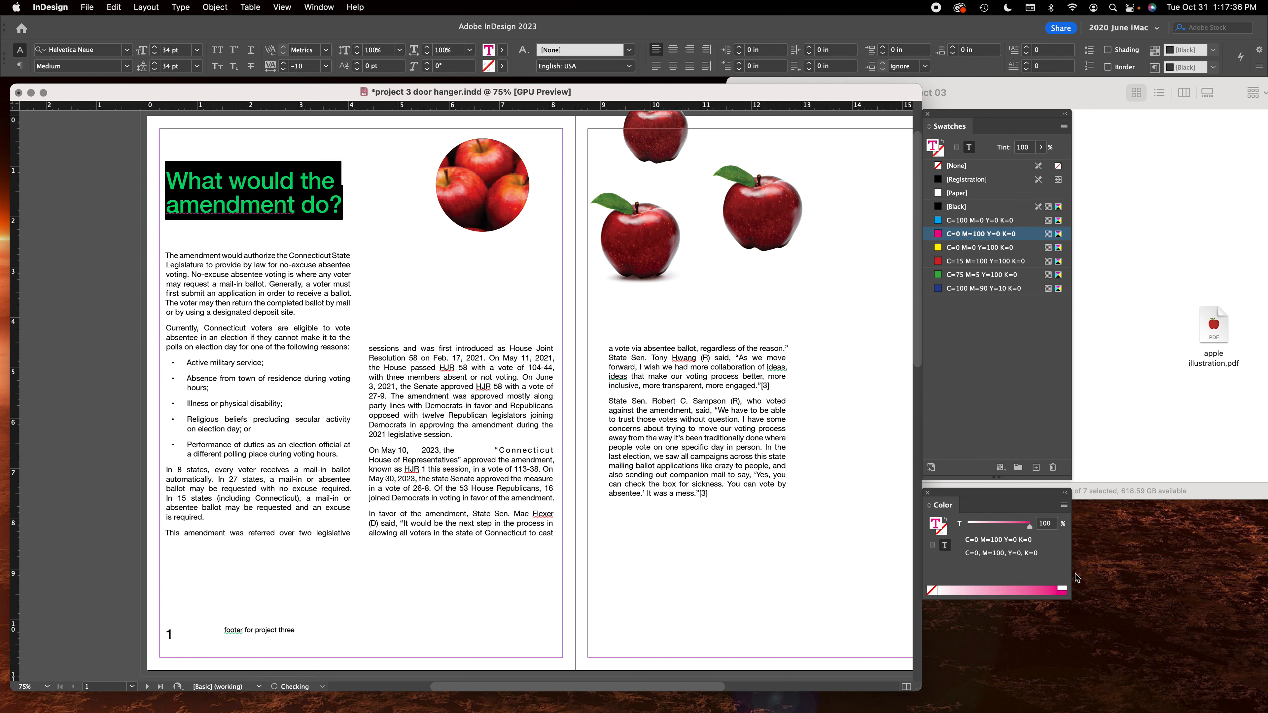
click(1066, 506)
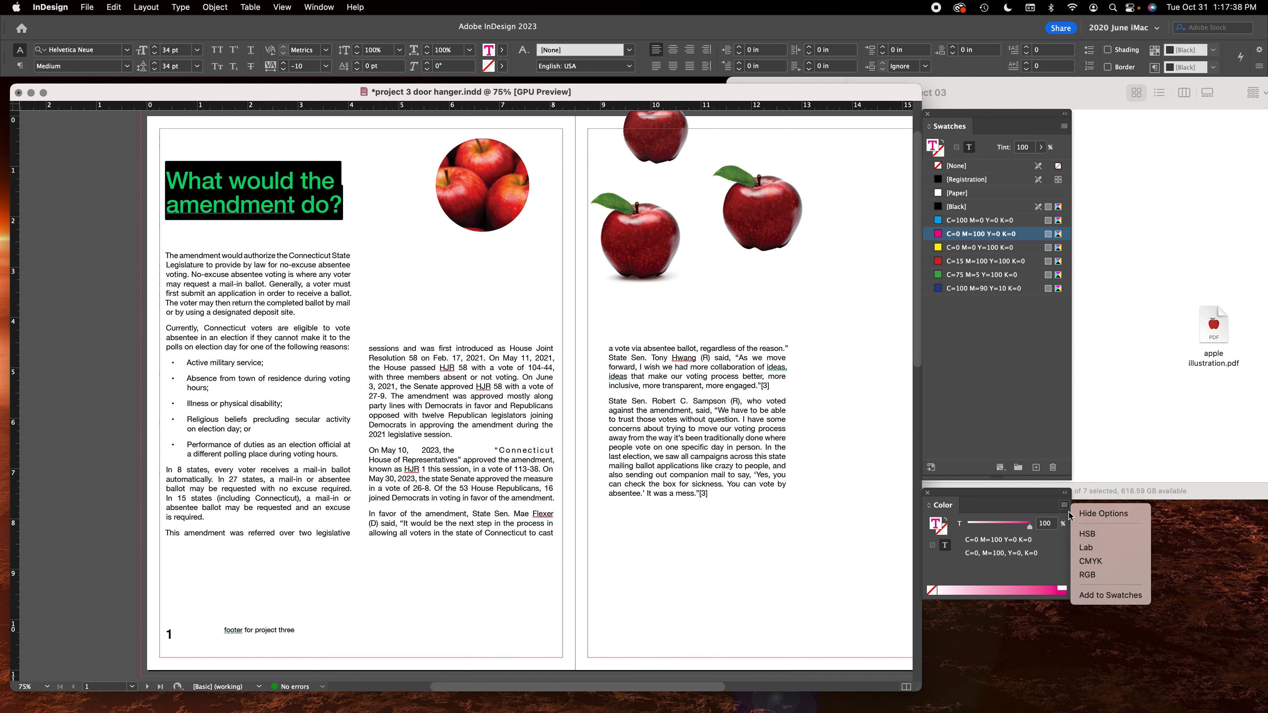
click(1114, 561)
drag(969, 526, 988, 526)
click(1012, 545)
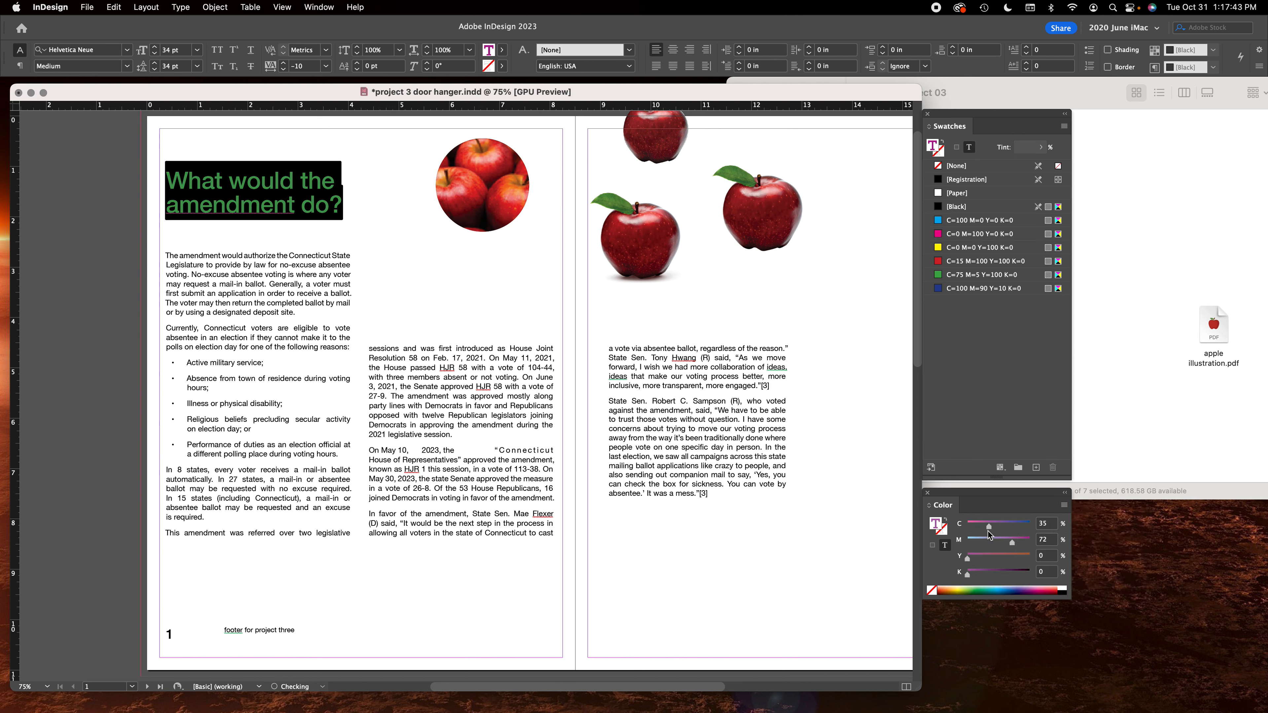
click(223, 214)
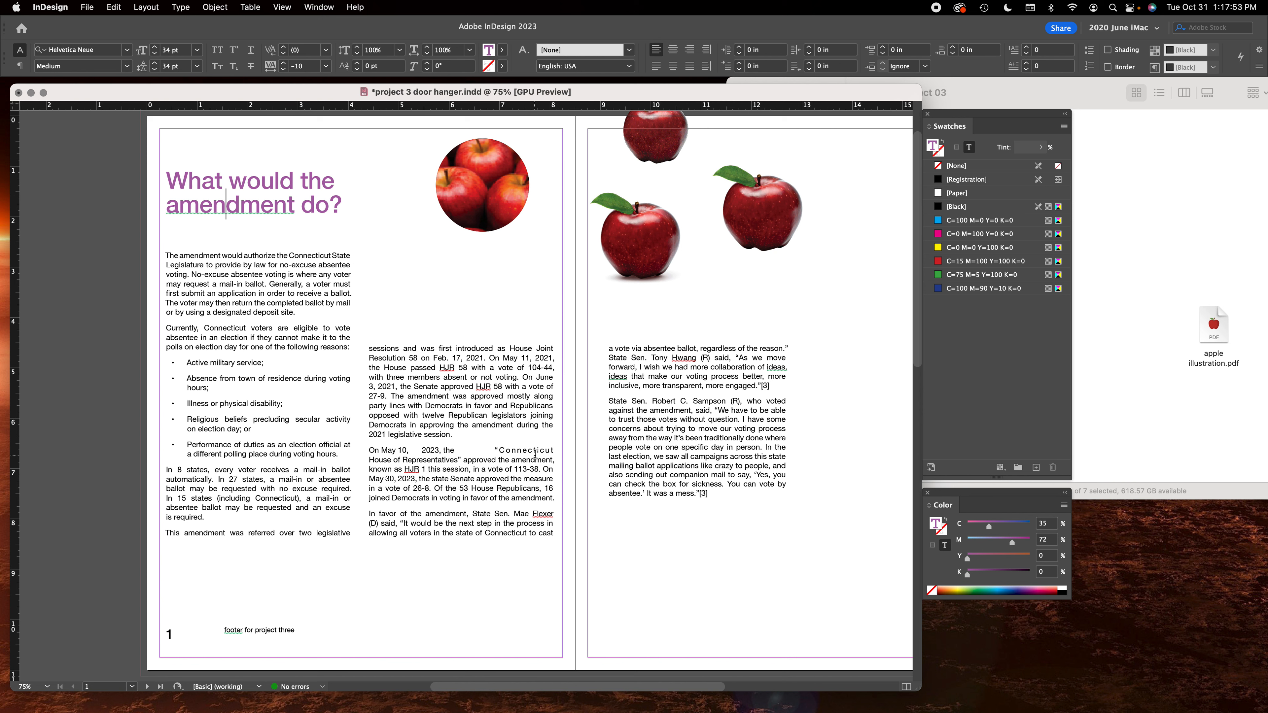
Save the heading's purple as a new swatch named "titles" instead of naming it by color value.
double_click(257, 183)
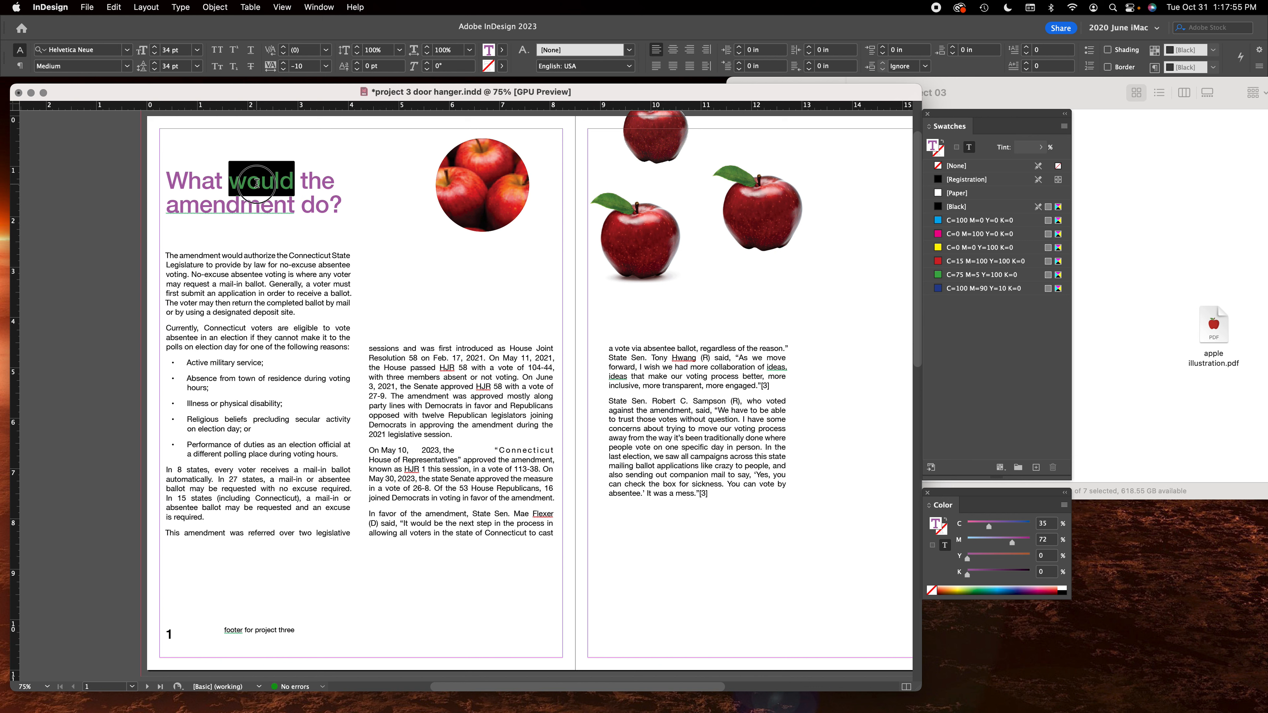
triple_click(256, 183)
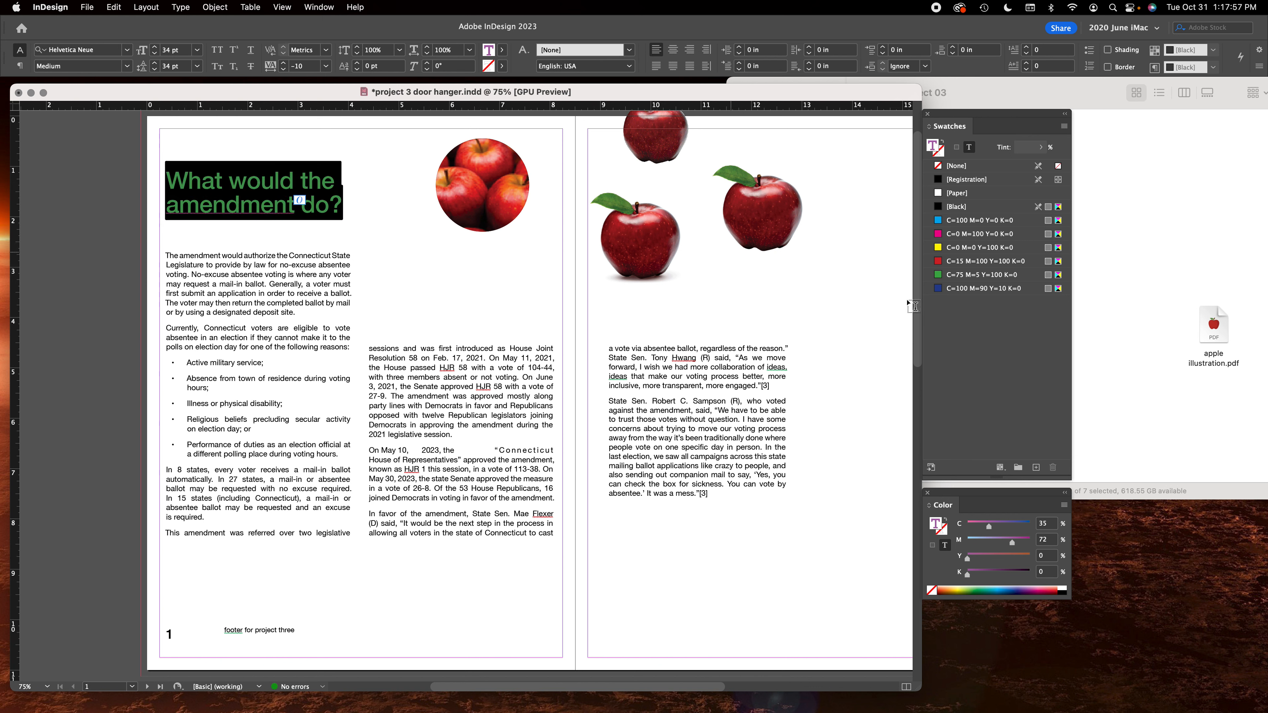
click(1036, 468)
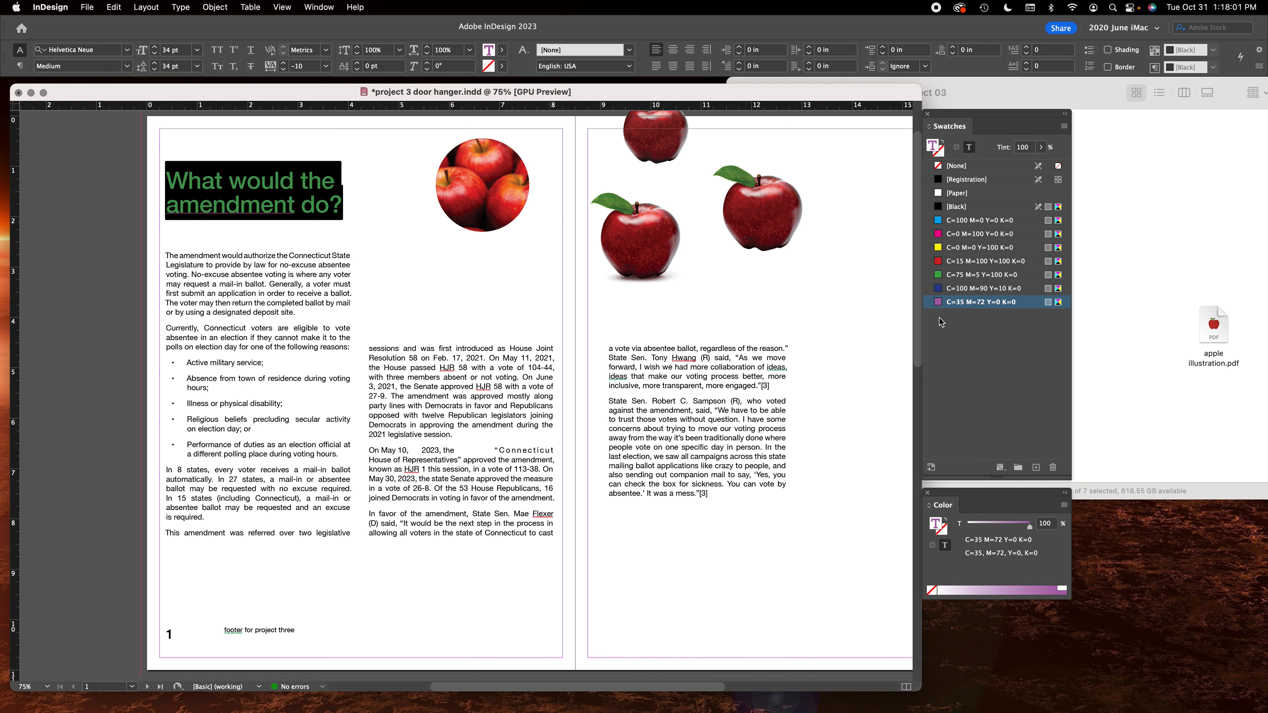
double_click(975, 303)
click(311, 276)
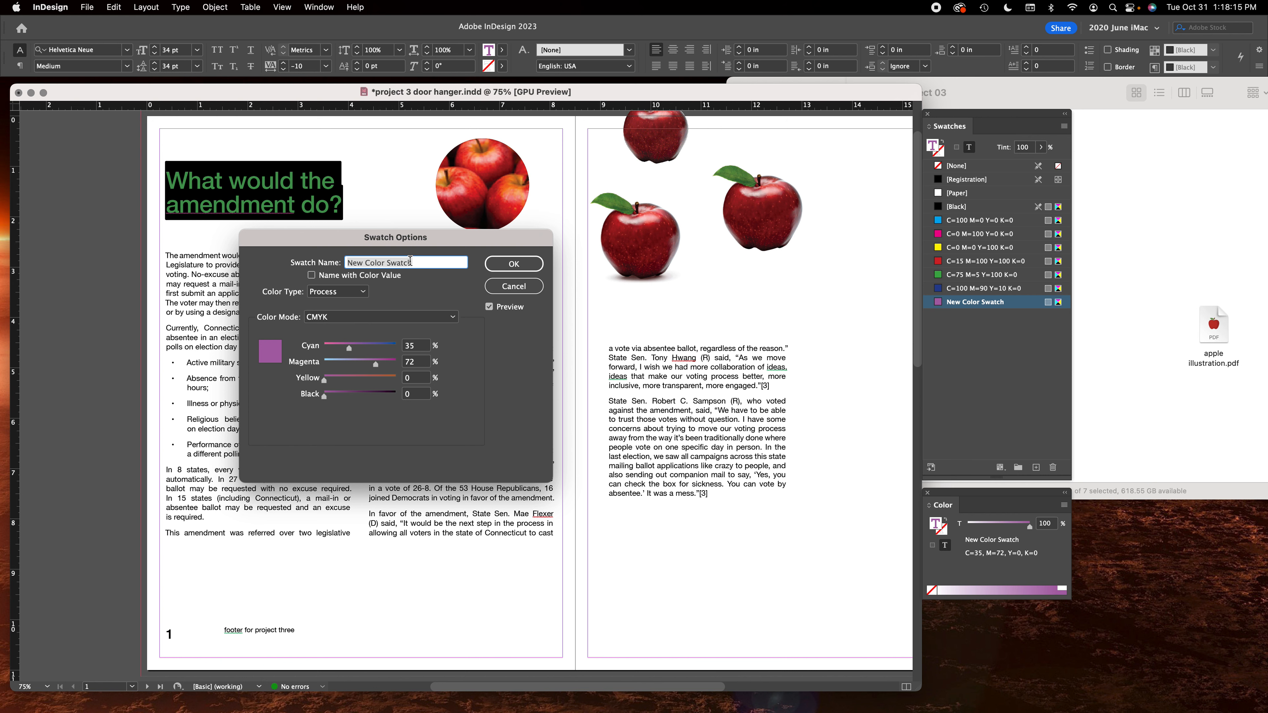
text(titles)
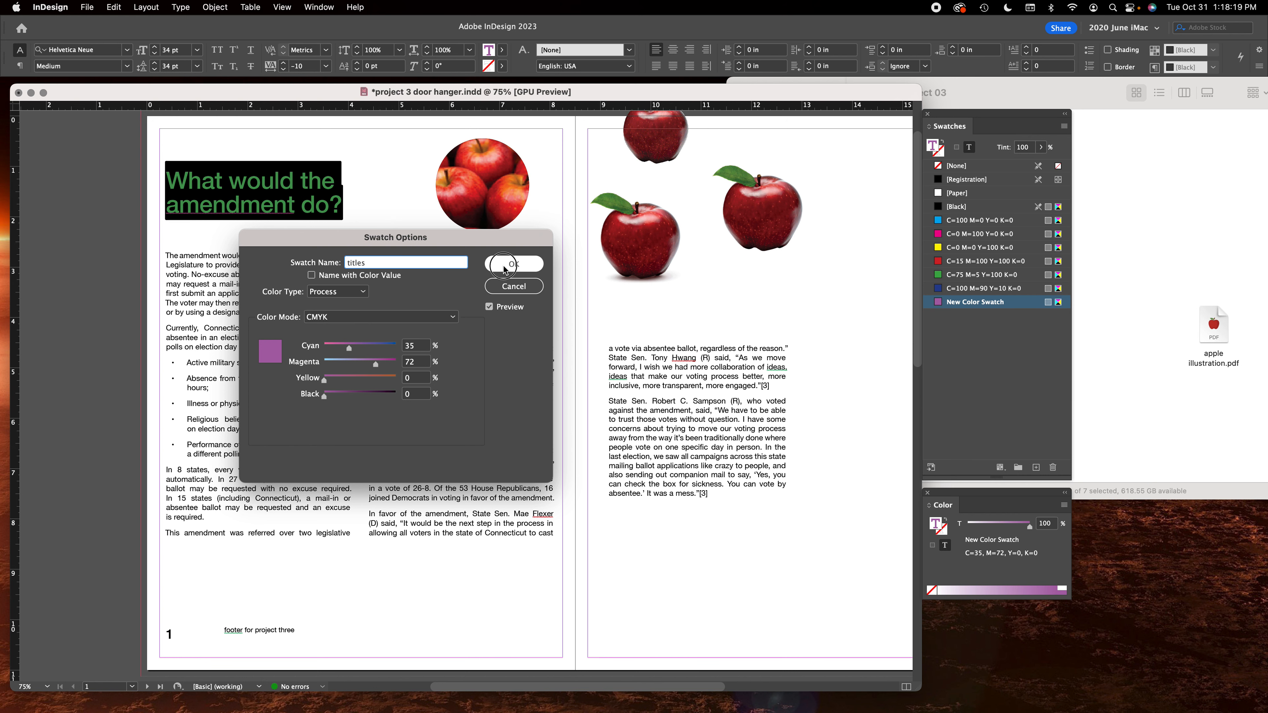
click(514, 264)
Copy "On May 10, 2023, the “Connecticut House of Representatives" into a new text frame about 4.1 in wide low on page 2 and apply the titles swatch.
click(669, 438)
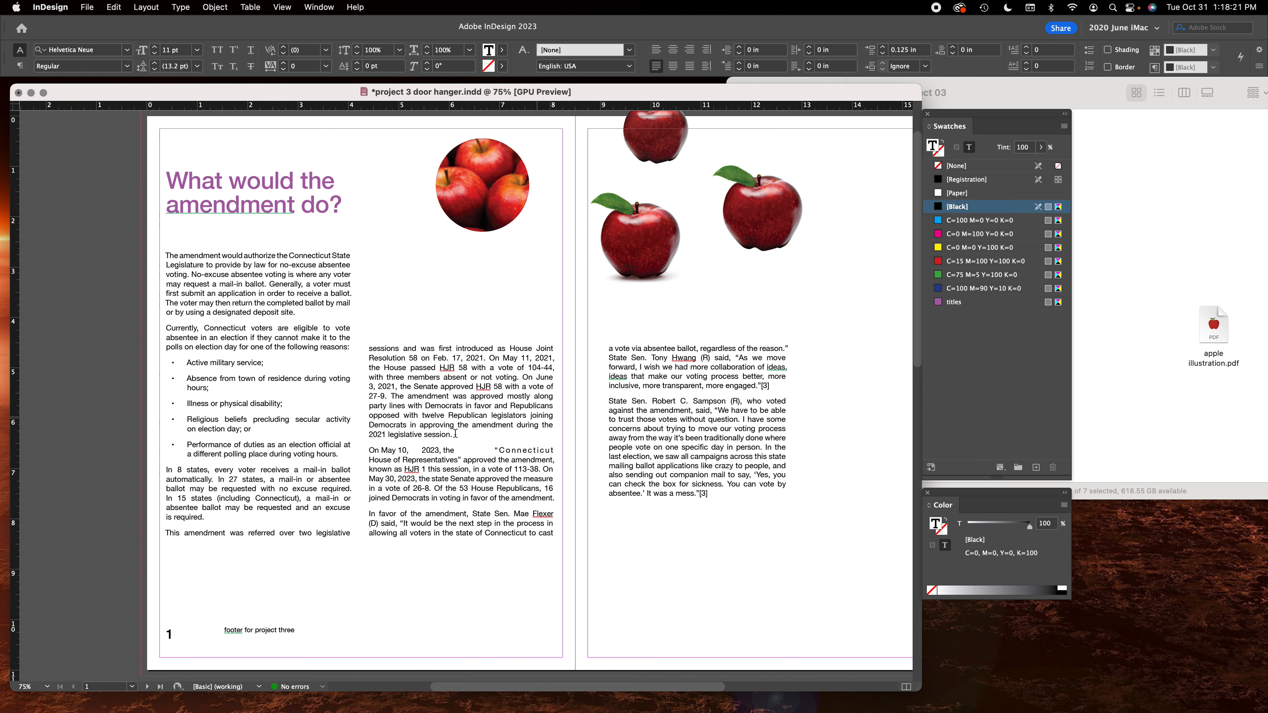
drag(369, 450, 450, 465)
drag(635, 569, 843, 639)
key(super+v)
key(super+a)
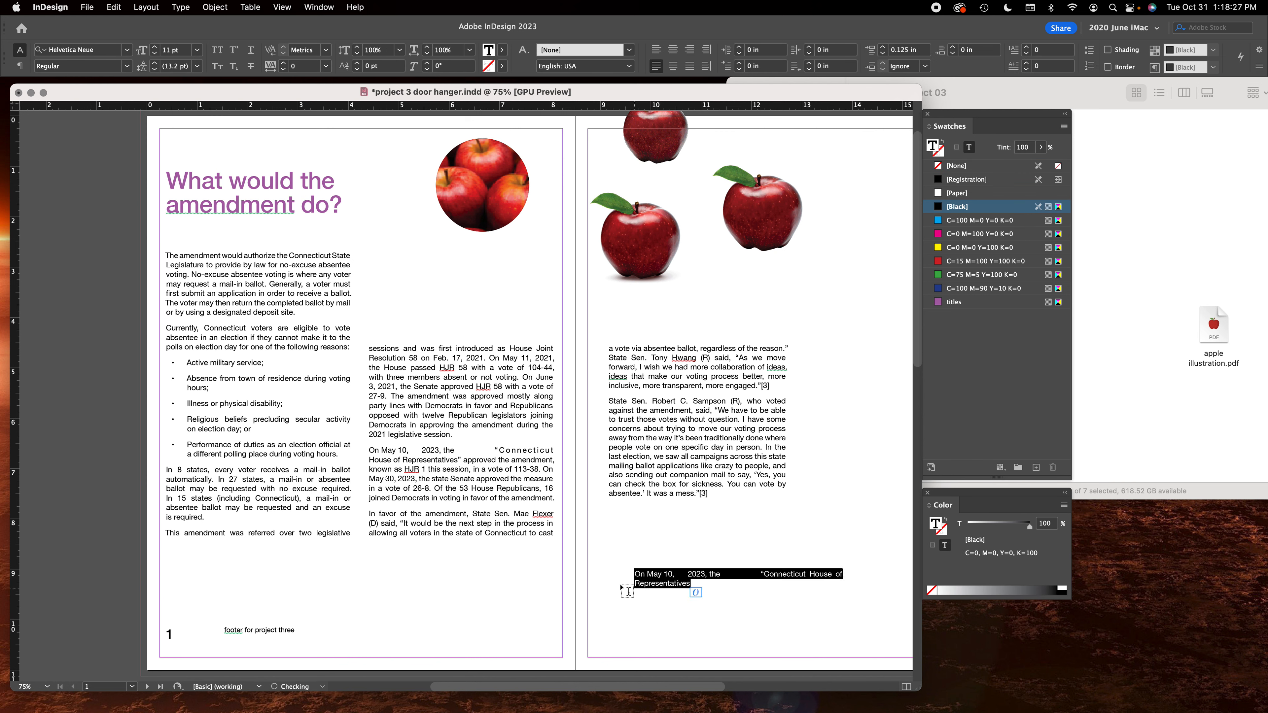
click(942, 303)
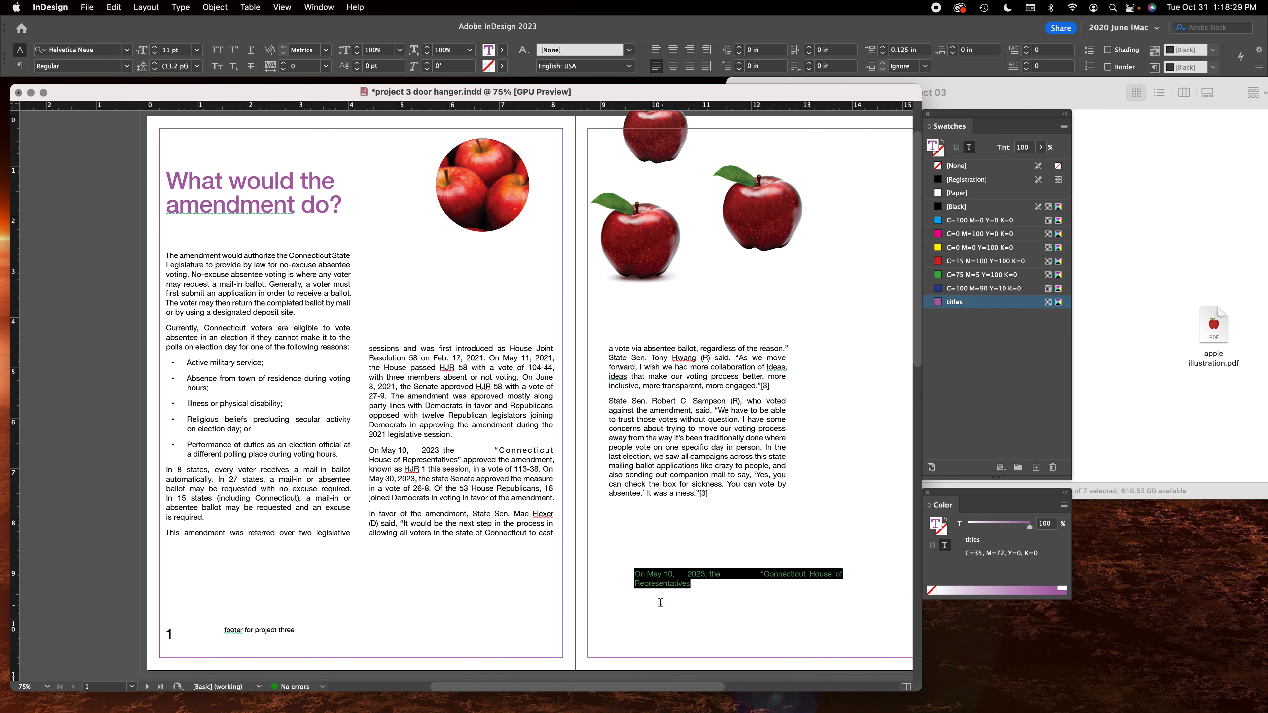
click(644, 573)
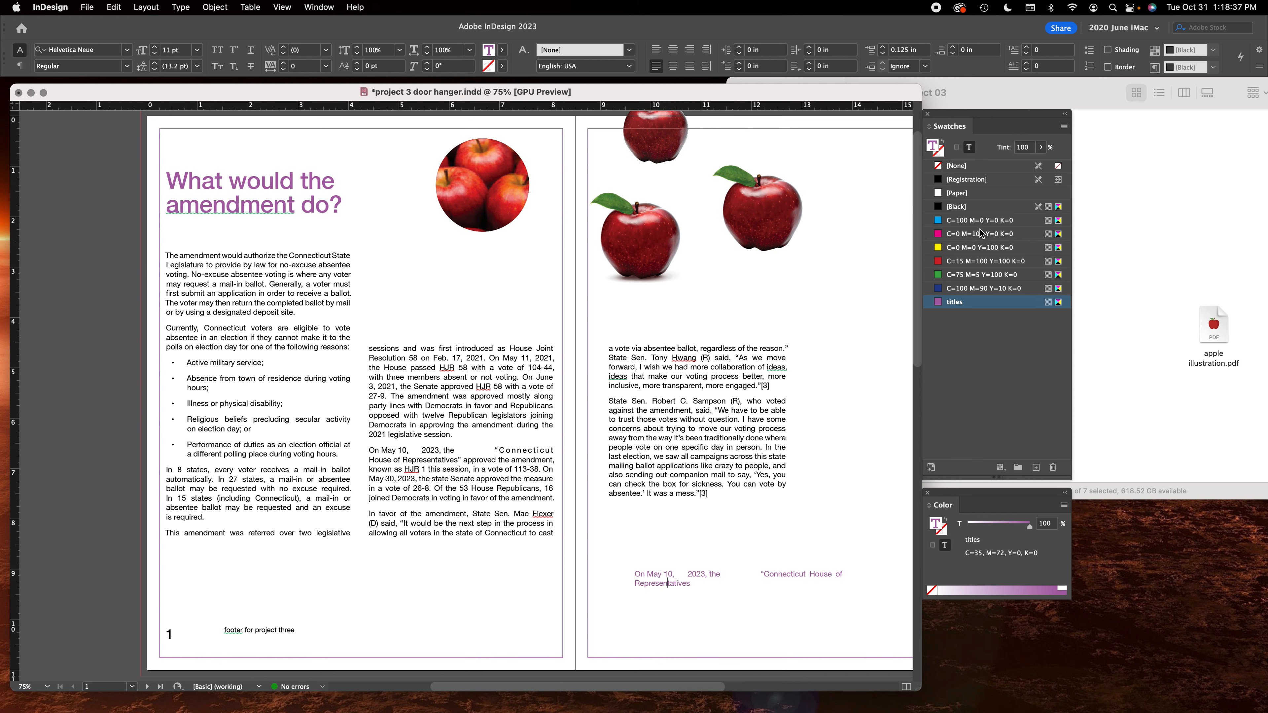
Edit the "titles" swatch to C=13, M=40, Y=83, K=0 so all text using it is recolored orange.
double_click(961, 303)
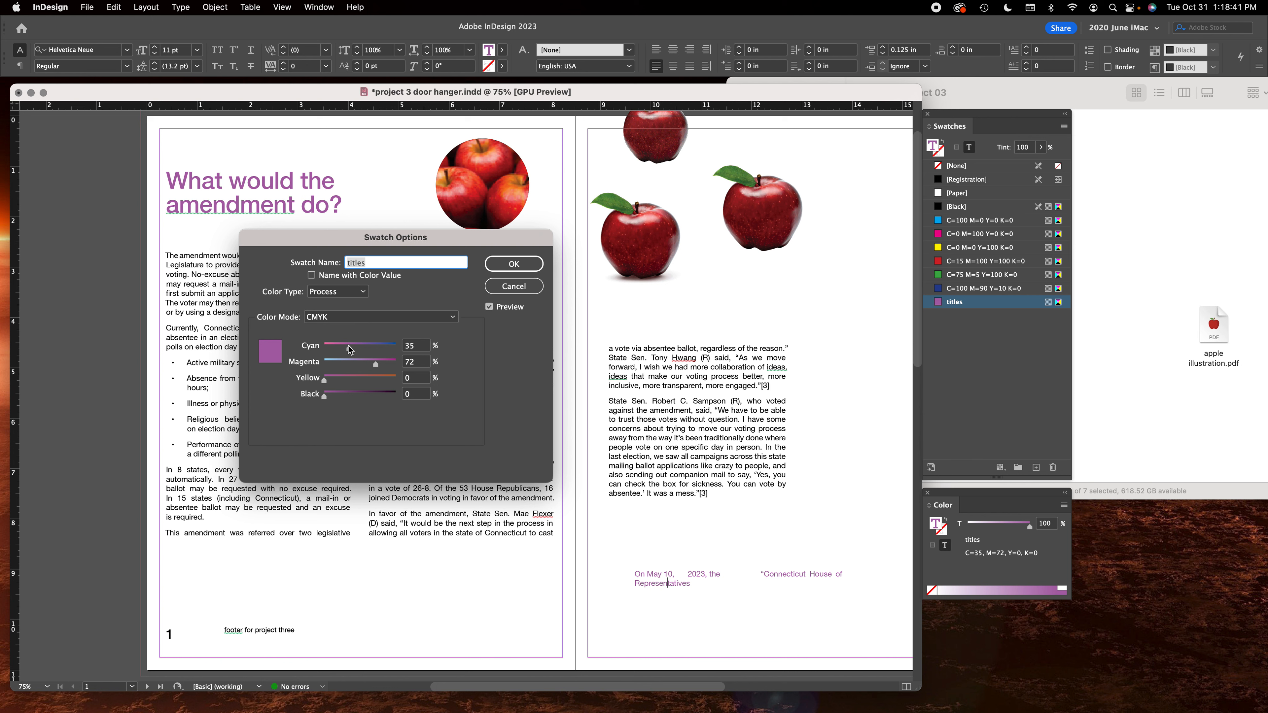
mouse_move(350, 350)
mouse_down()
mouse_move(376, 347)
mouse_move(334, 348)
mouse_move(361, 364)
mouse_move(342, 381)
mouse_move(352, 365)
mouse_up()
drag(377, 382, 392, 382)
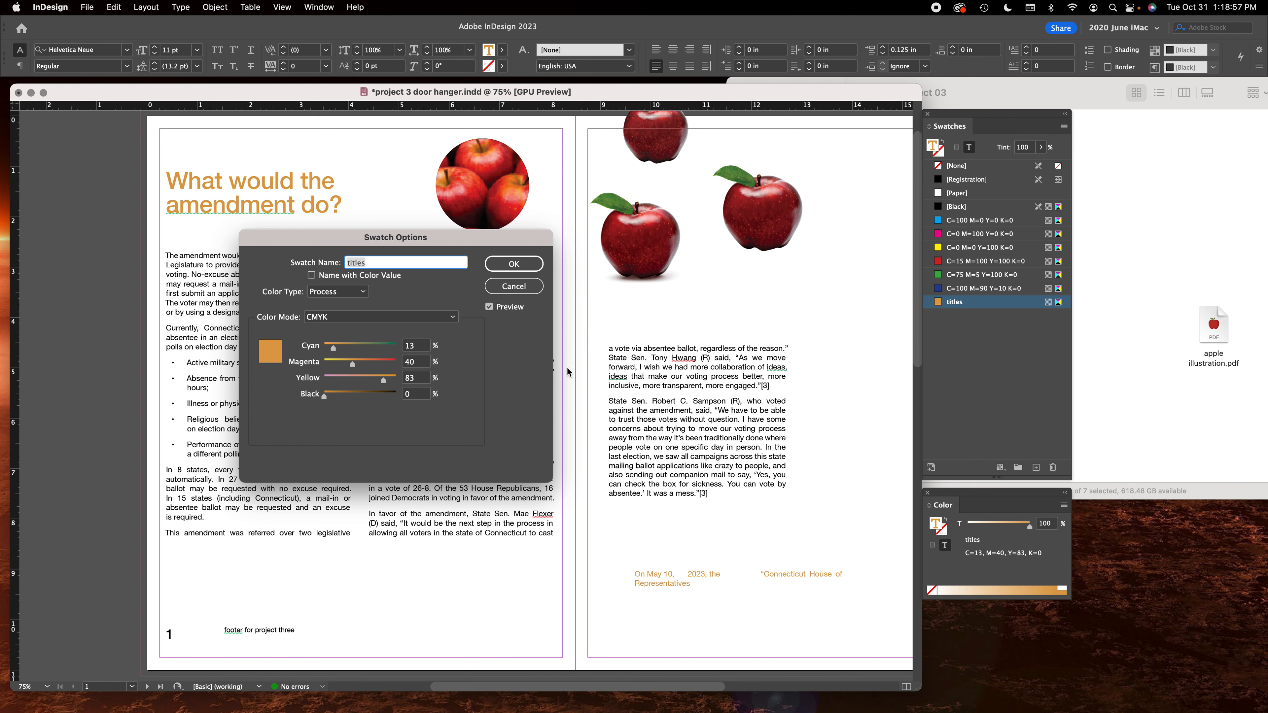
click(514, 264)
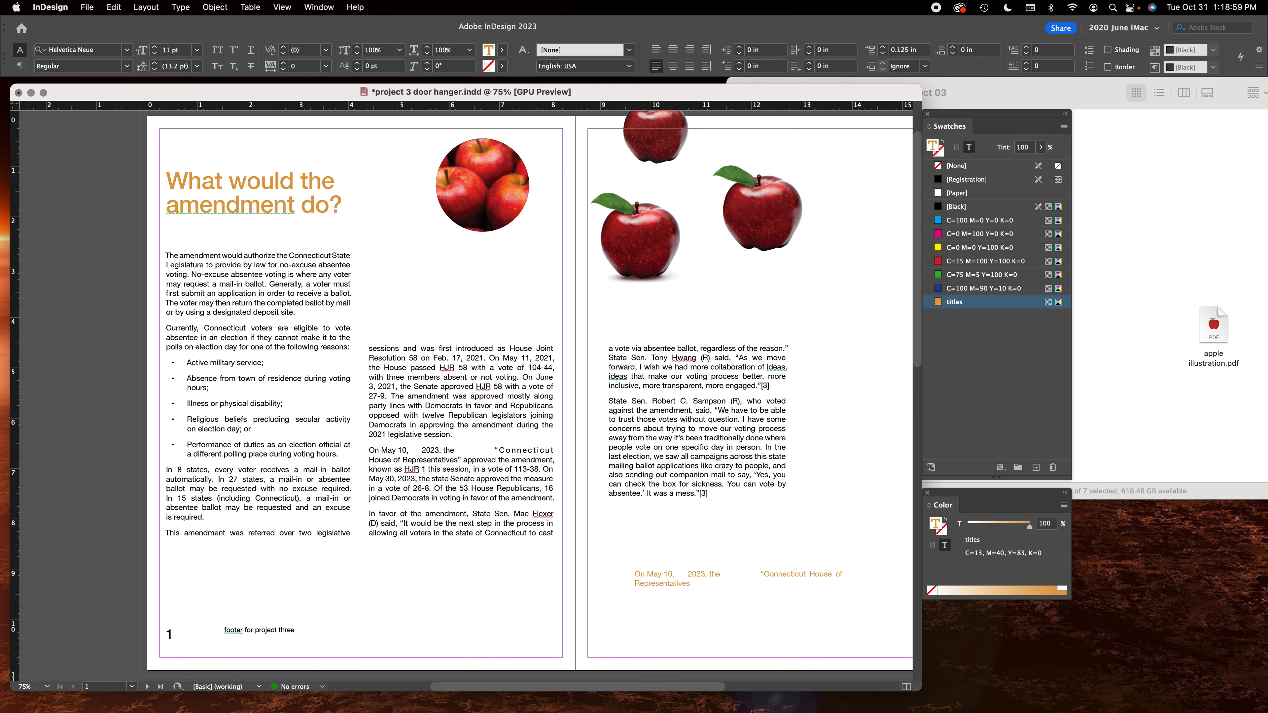
Show the Pages panel and place it beside the document window, over the Swatches and Color panels.
key(super+Tab)
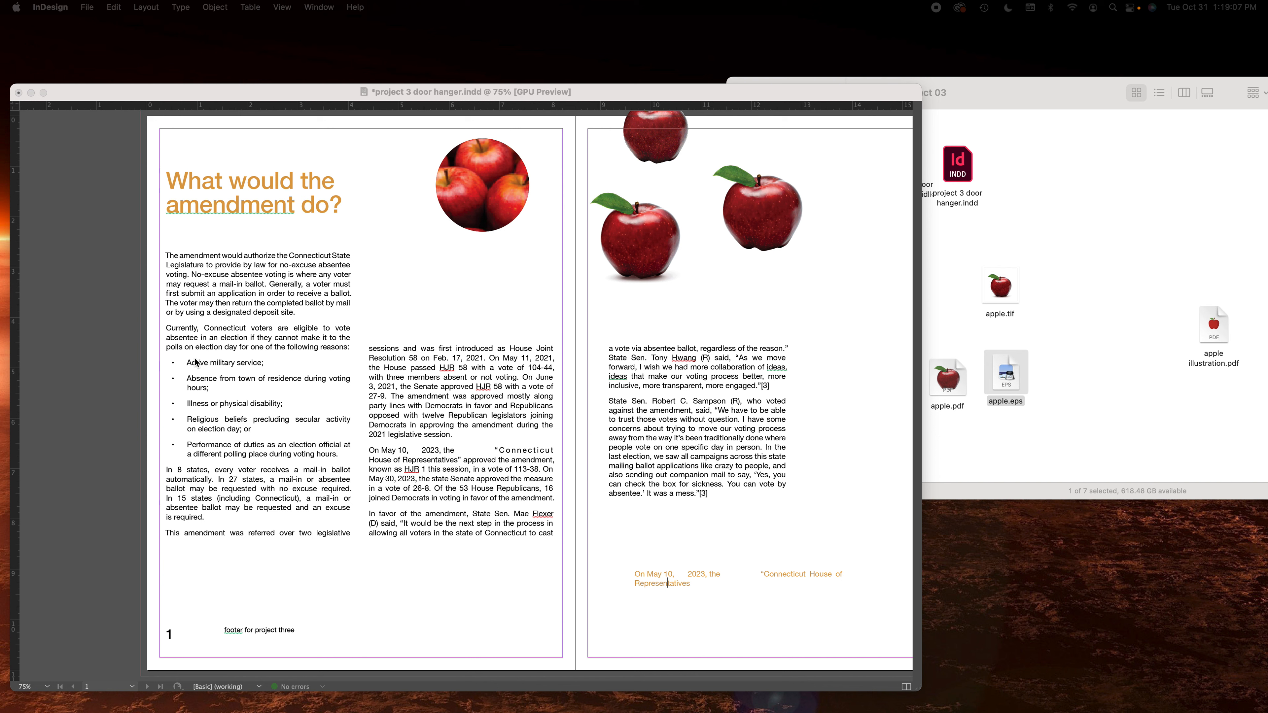
click(156, 330)
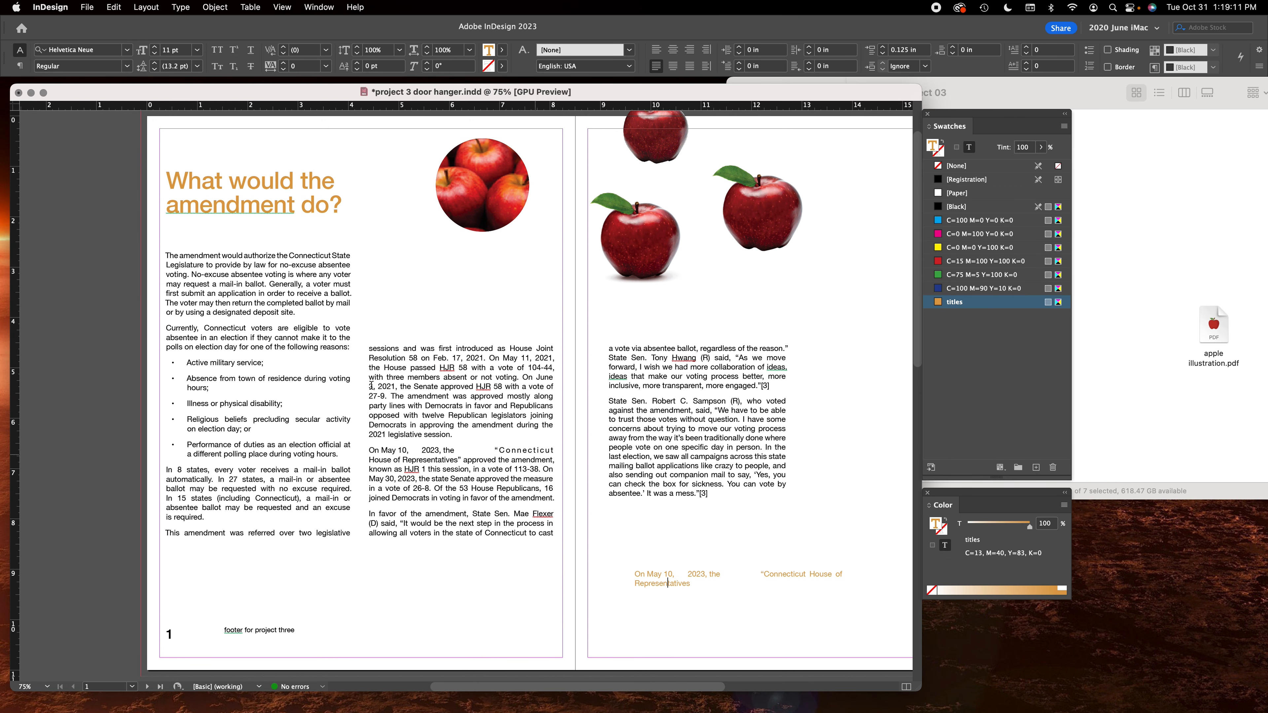
key(super+F12)
drag(667, 122, 960, 91)
click(982, 252)
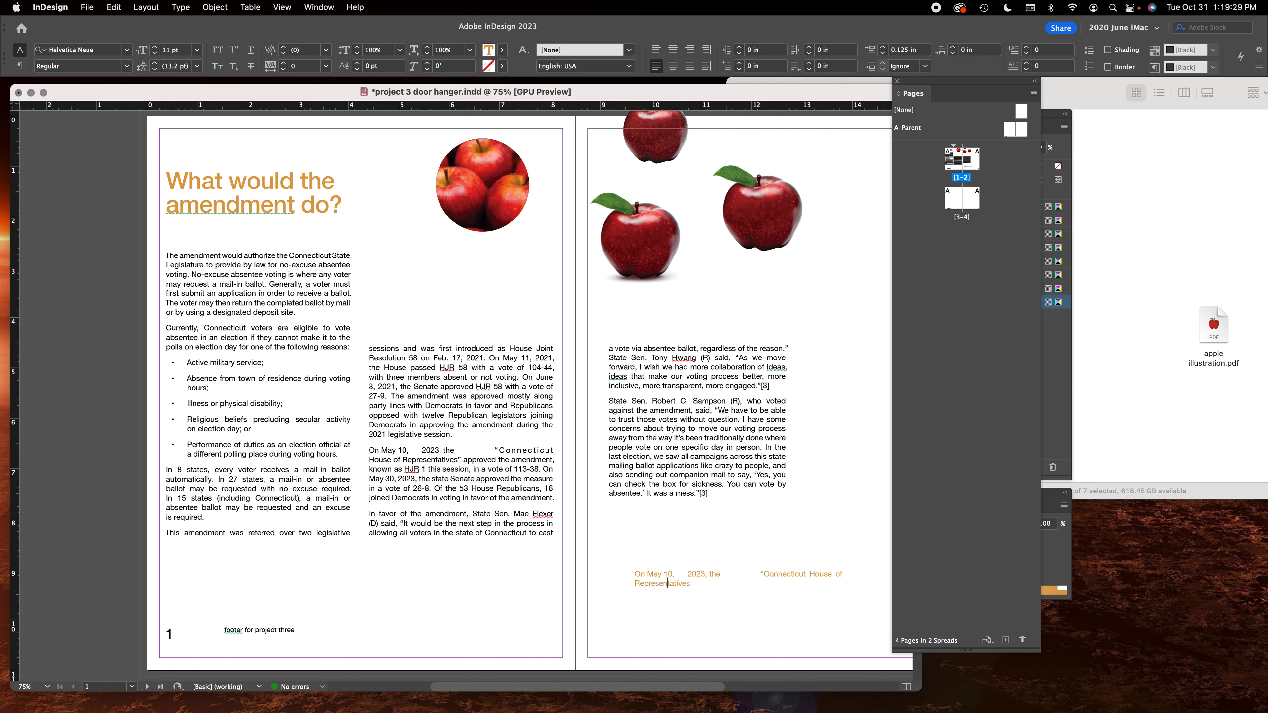
Deselect everything, switch to the project 03 folder in Finder, and move apple illustration.pdf and apple.tif closer to the other files.
click(407, 403)
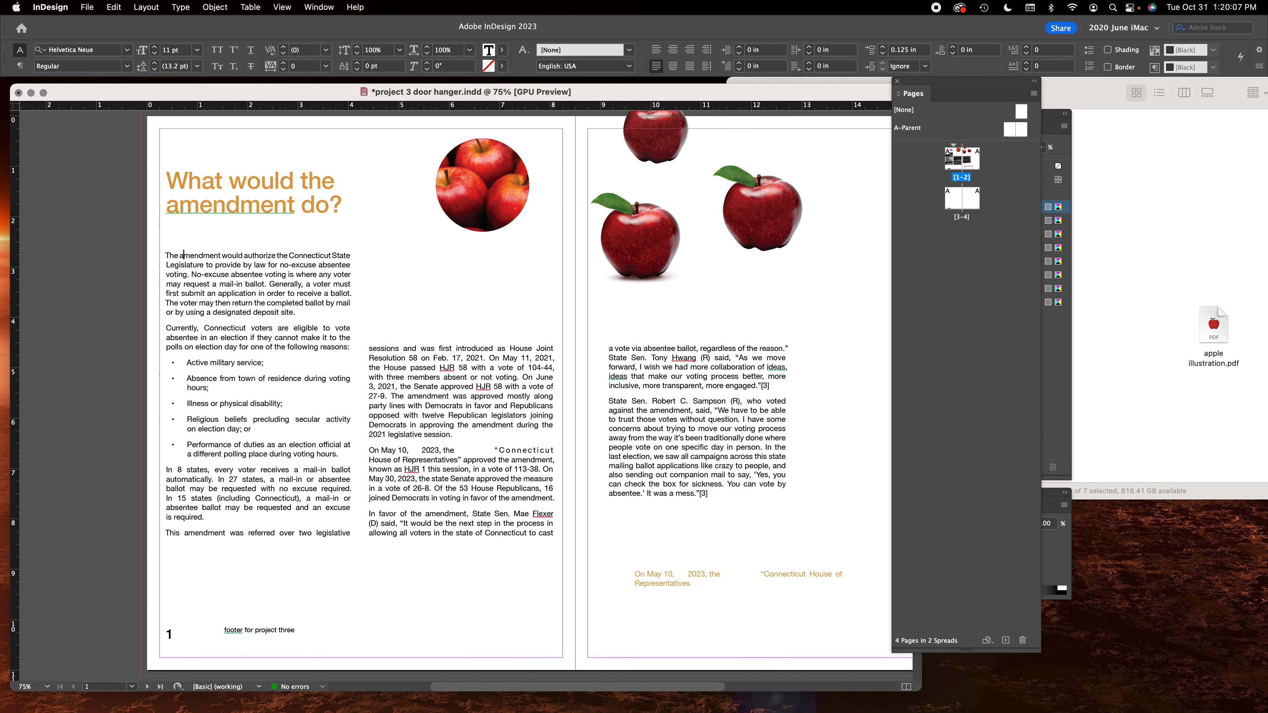
key(Escape)
click(516, 293)
click(1214, 243)
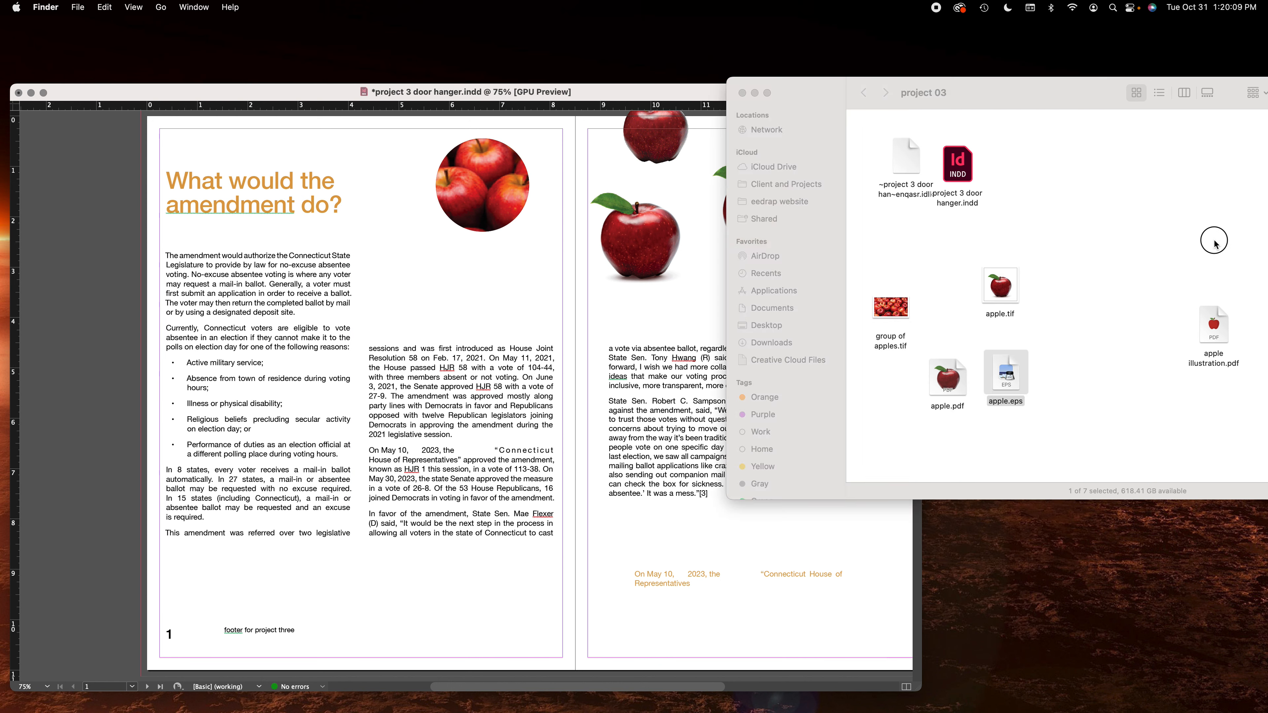
drag(1214, 323, 1093, 242)
drag(999, 287, 955, 309)
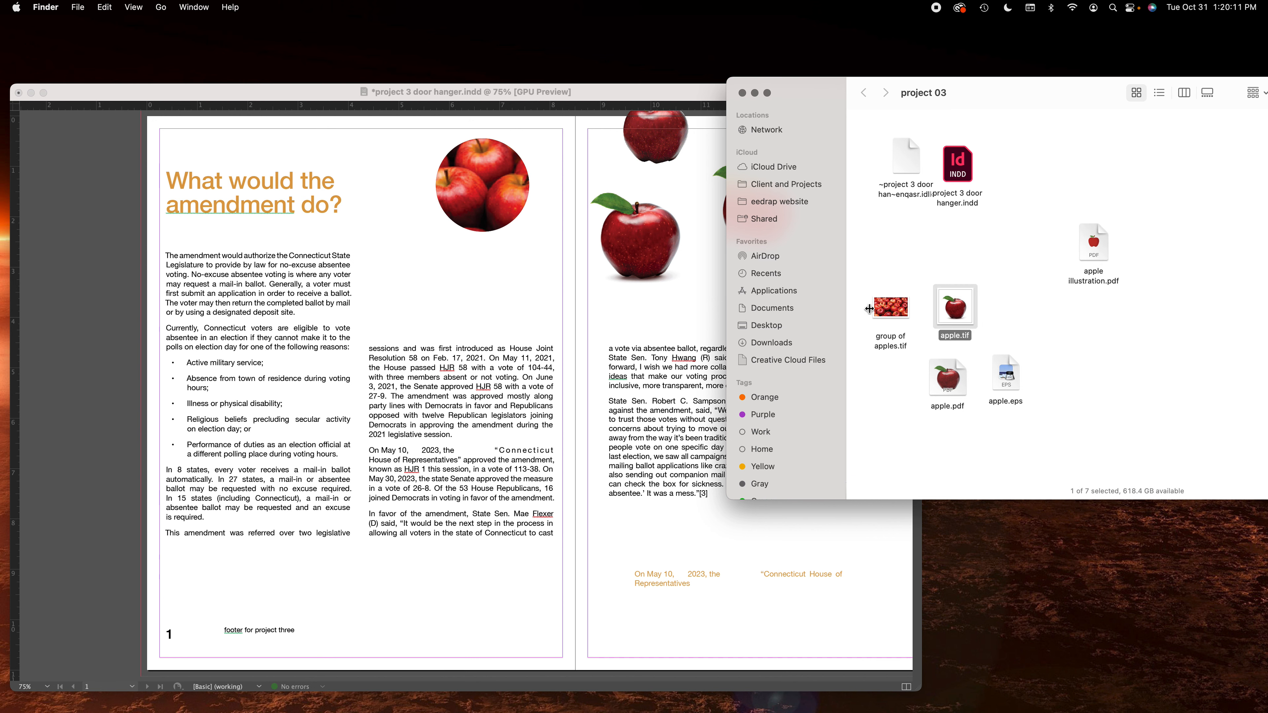
click(1144, 350)
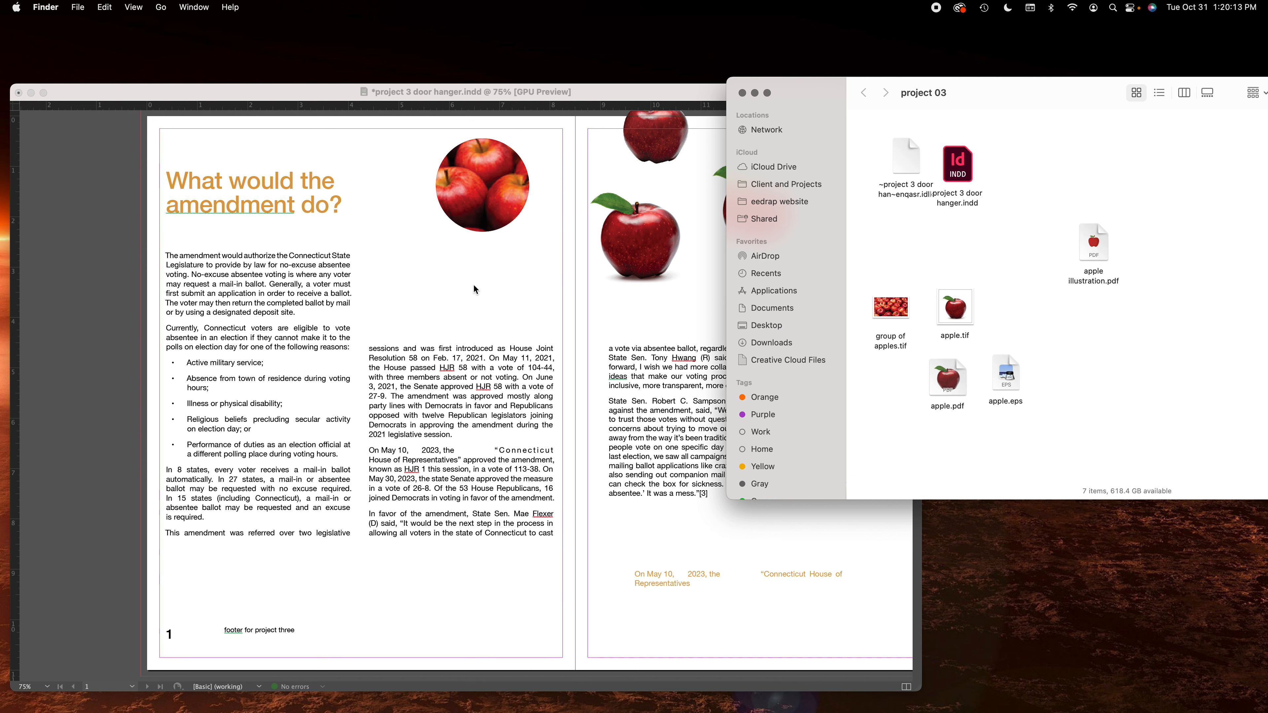
Place apple illustration.pdf at the upper outer corner of page 2, about 3.6 in wide and extending past the page edge.
click(645, 316)
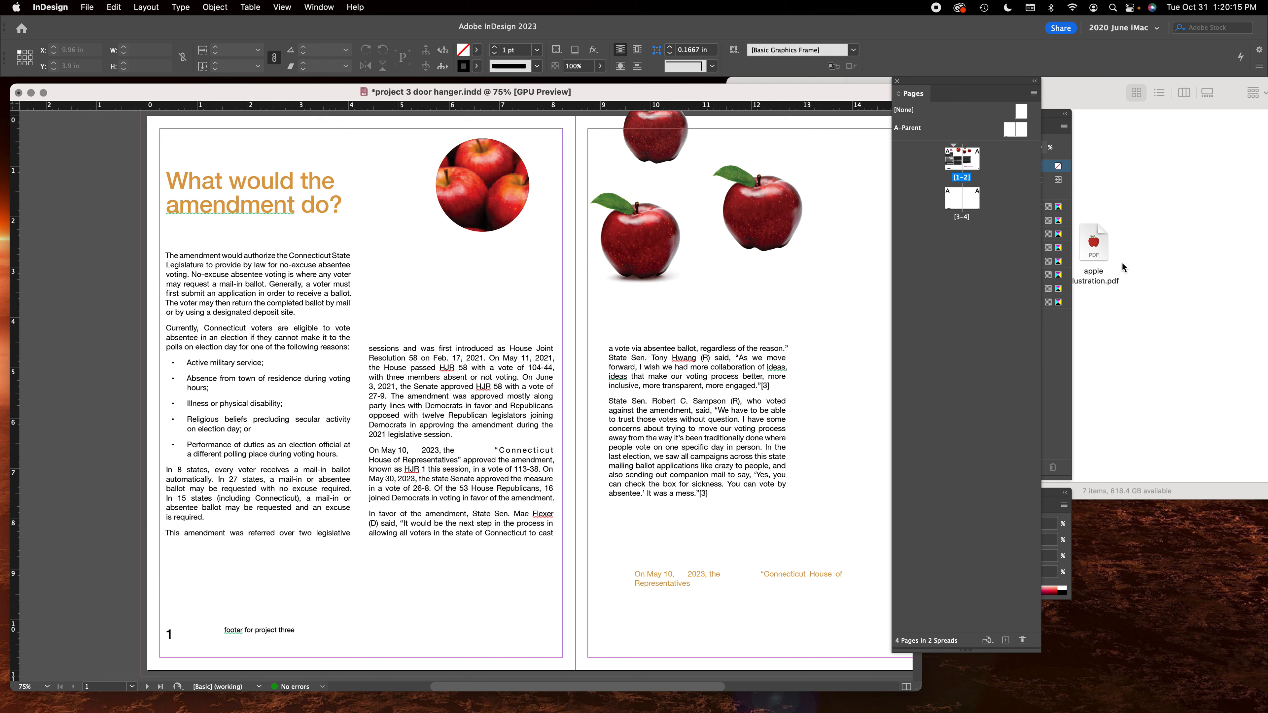
scroll(679, 319, right, 10)
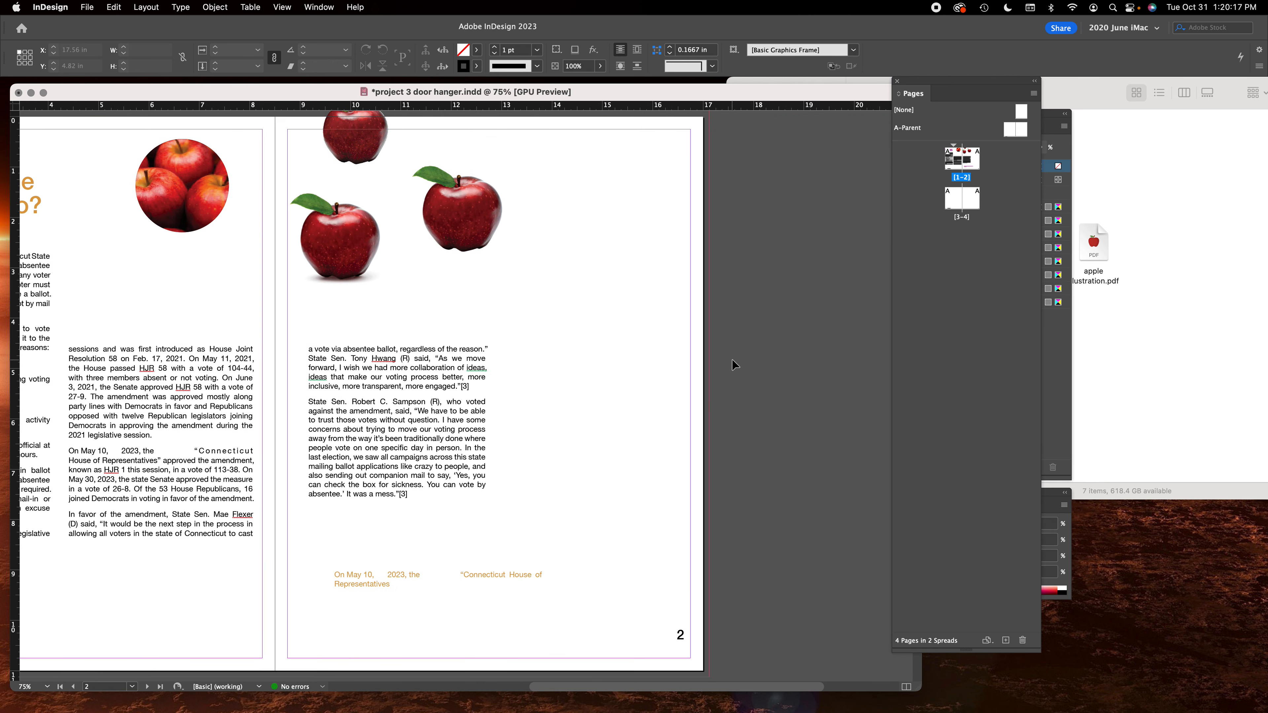
click(582, 314)
drag(1097, 248, 632, 265)
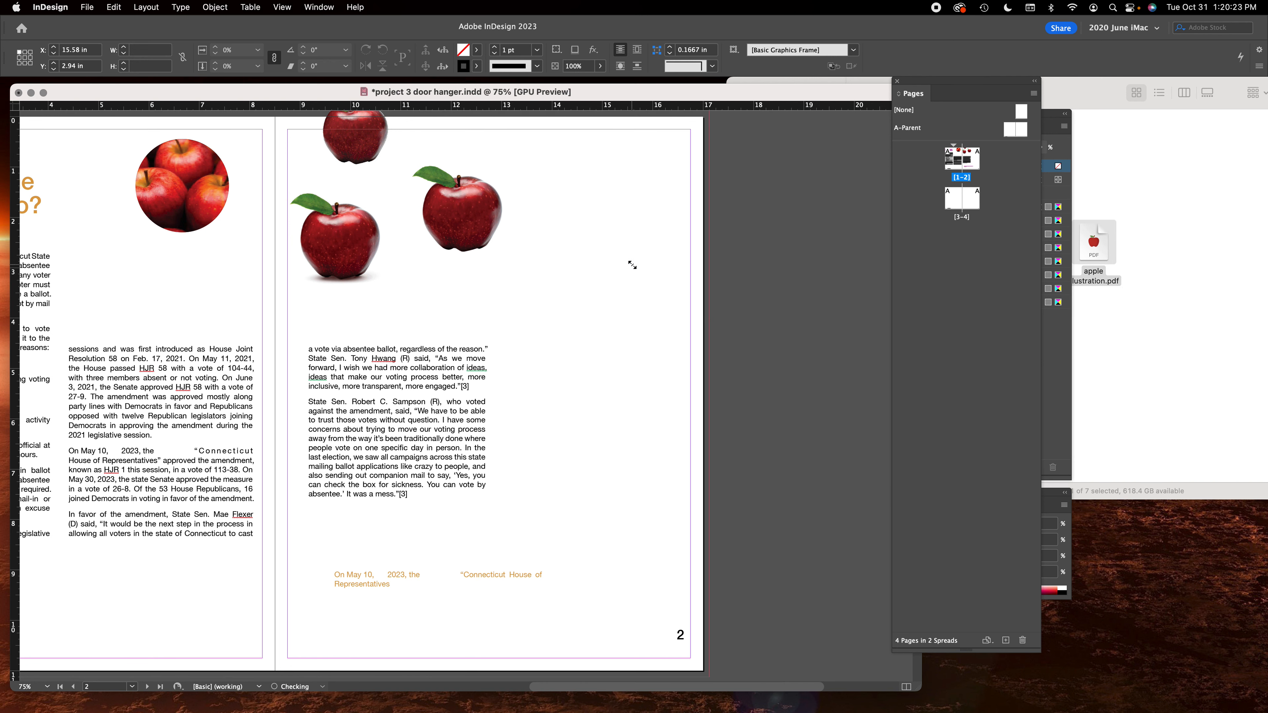
drag(810, 361, 689, 240)
click(782, 470)
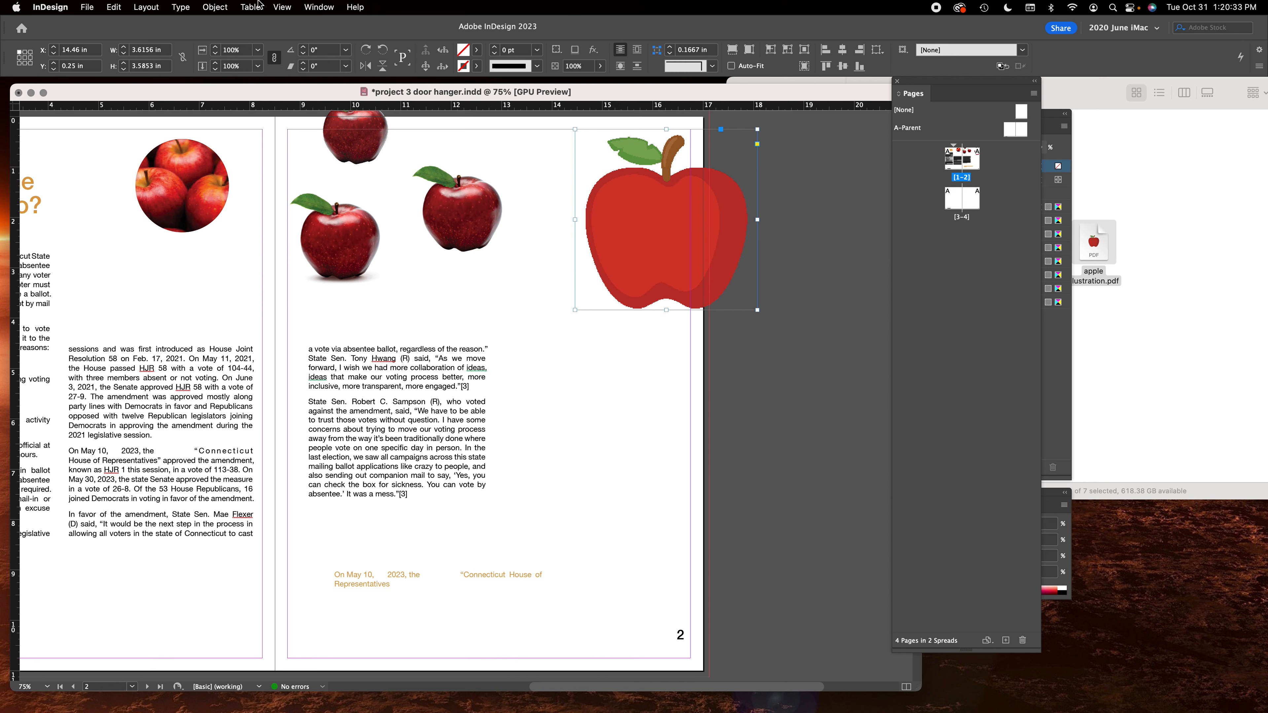
Set the document's display performance to High Quality Display.
click(283, 7)
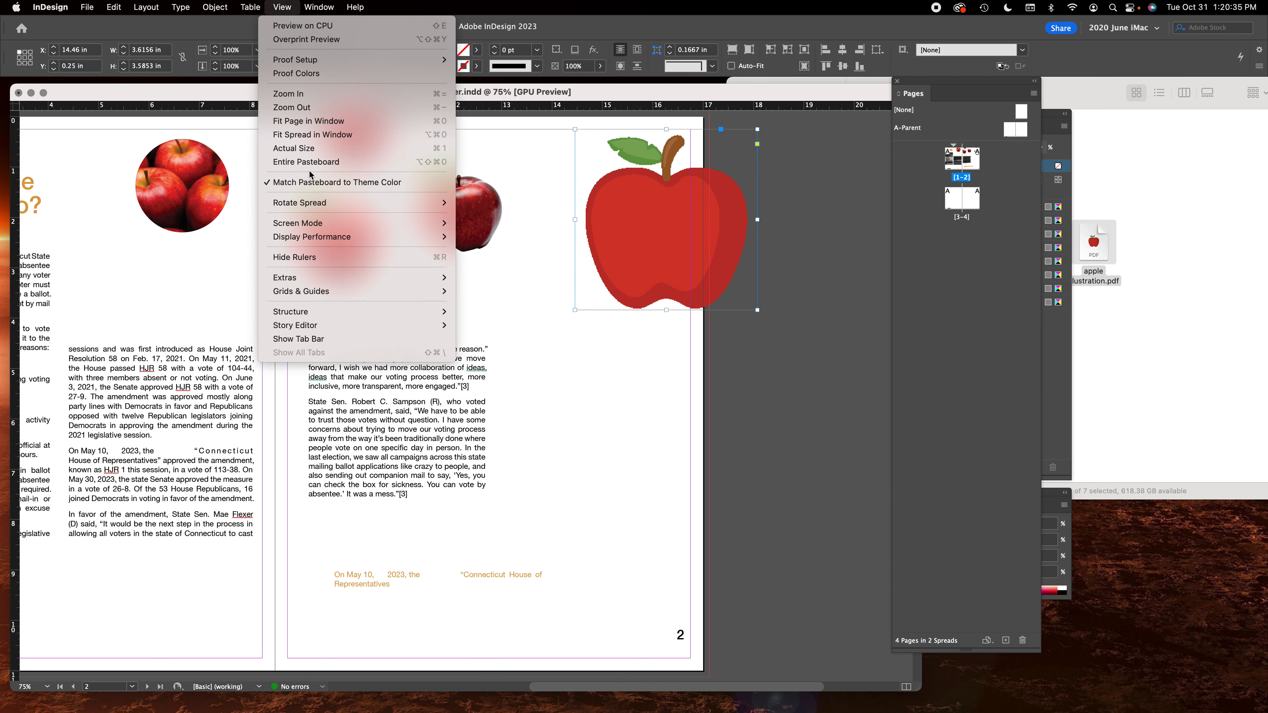
mouse_move(320, 224)
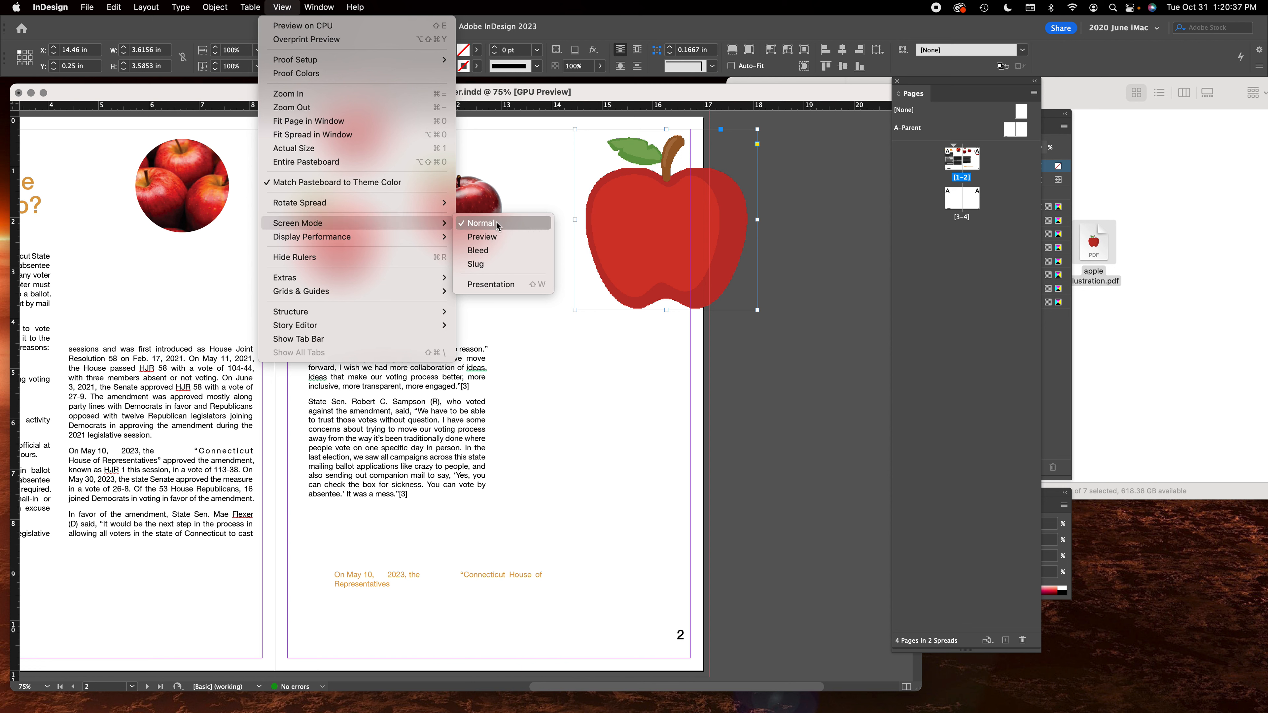
mouse_move(372, 238)
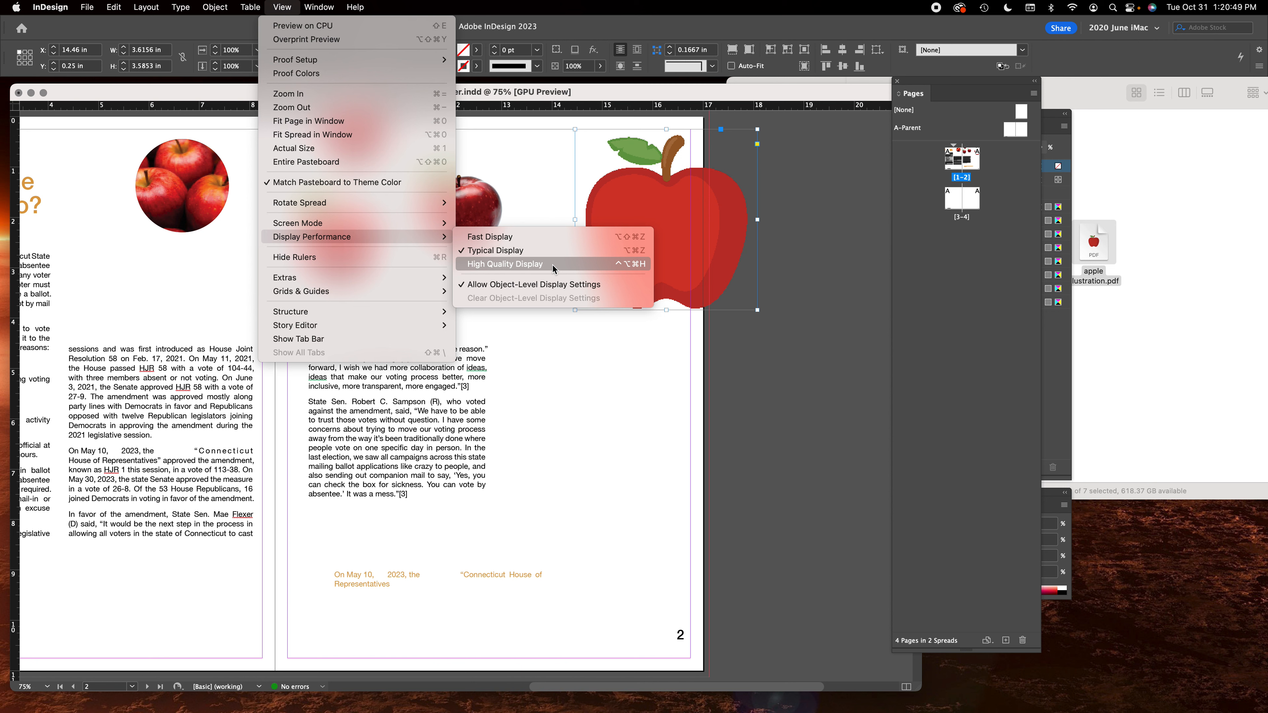
click(505, 264)
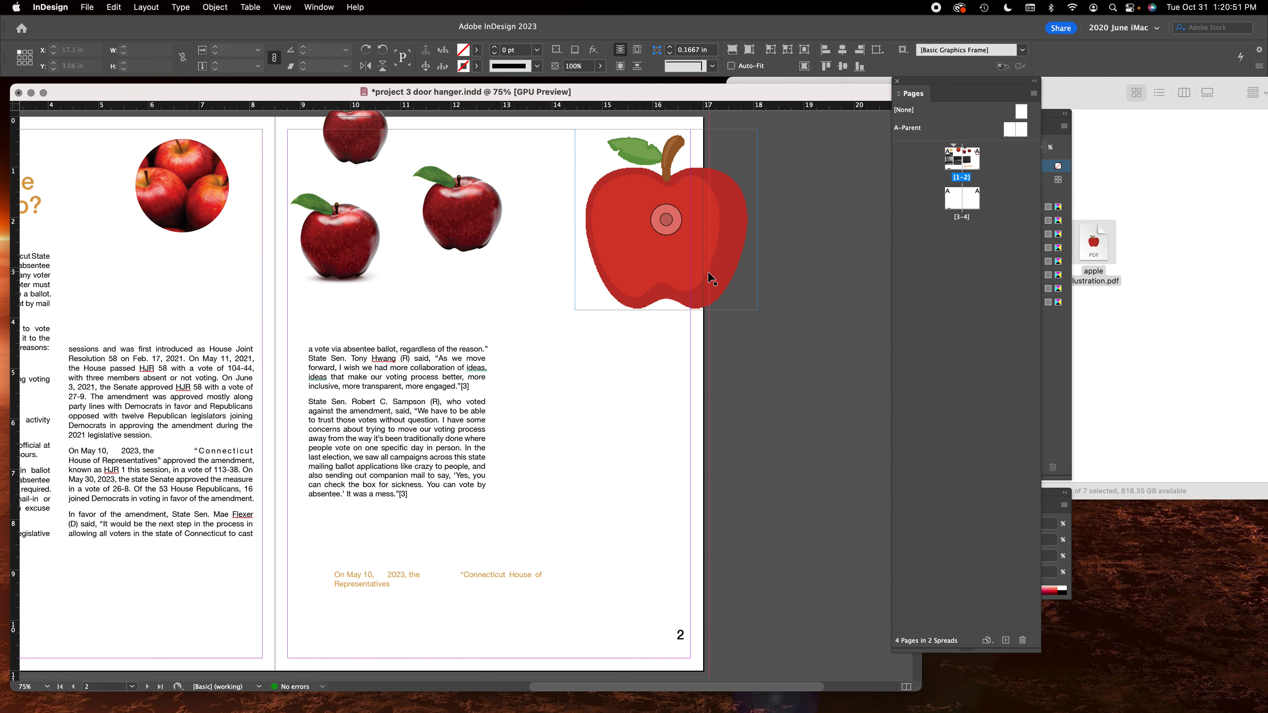
Delete the placed apple illustration, then bring up apple illustration.pdf in Illustrator alongside page 2 of the InDesign layout.
key(Delete)
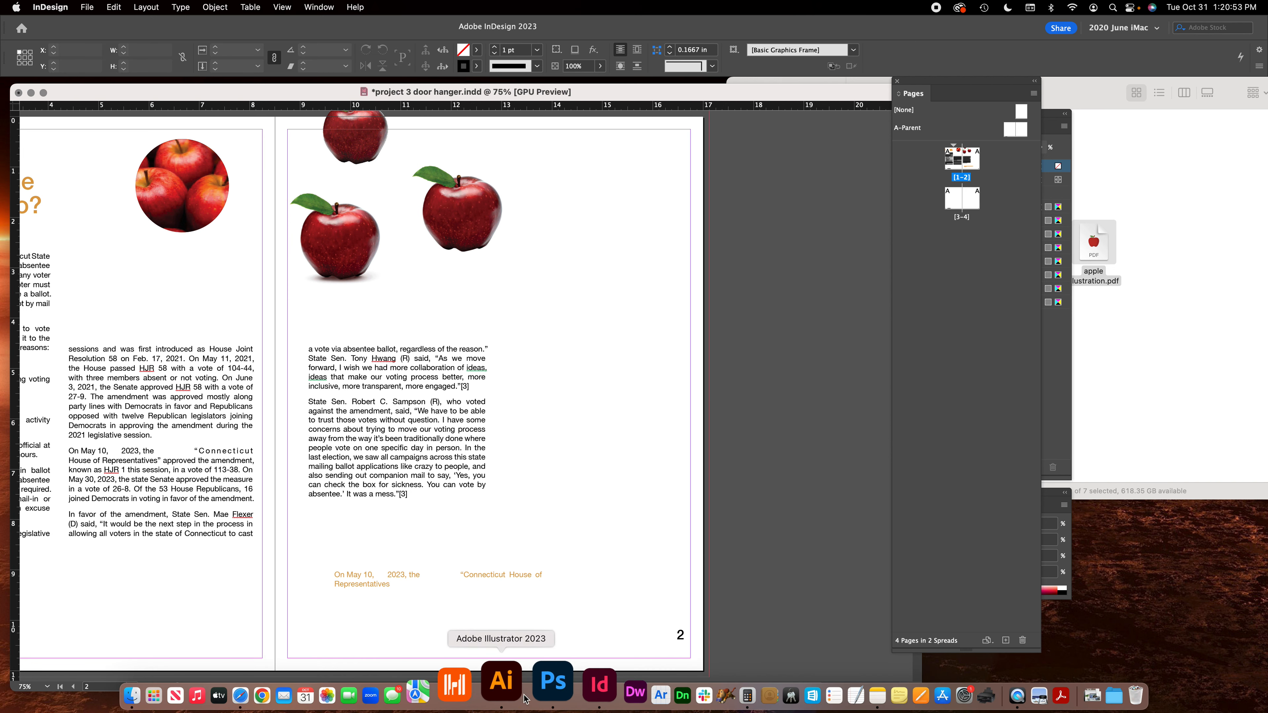
click(517, 697)
click(1154, 128)
click(593, 70)
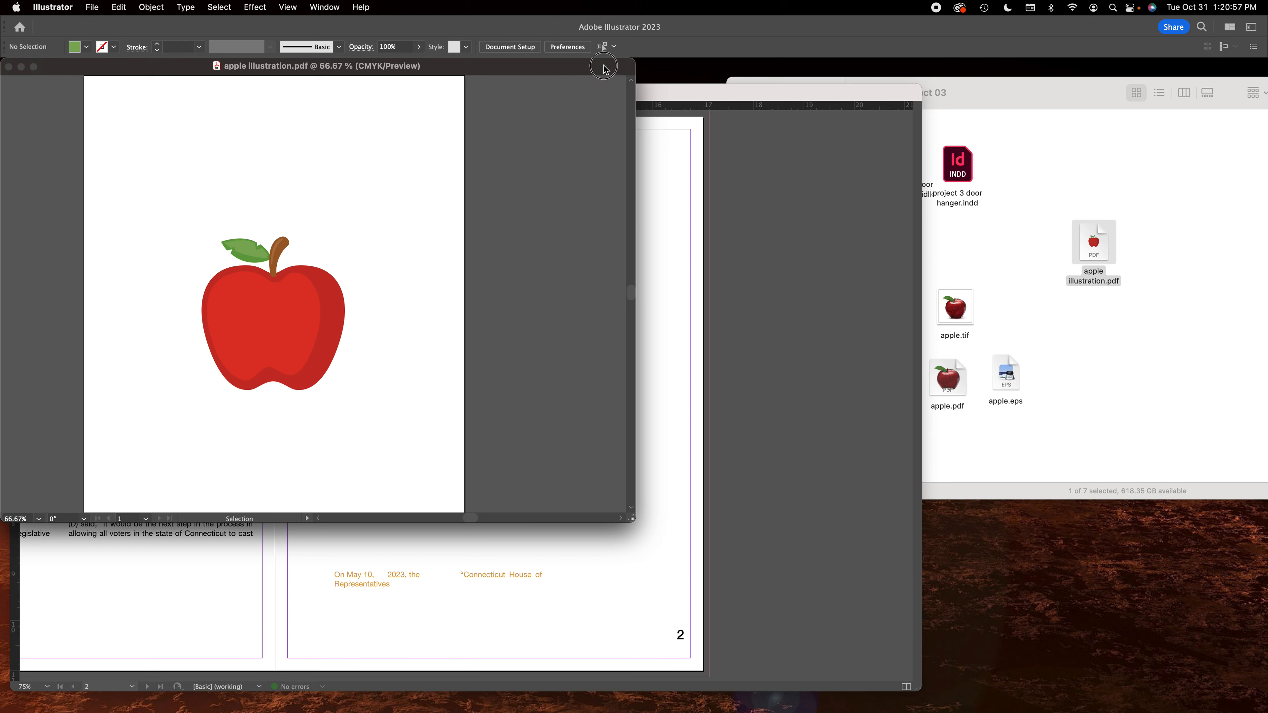
drag(100, 71, 689, 108)
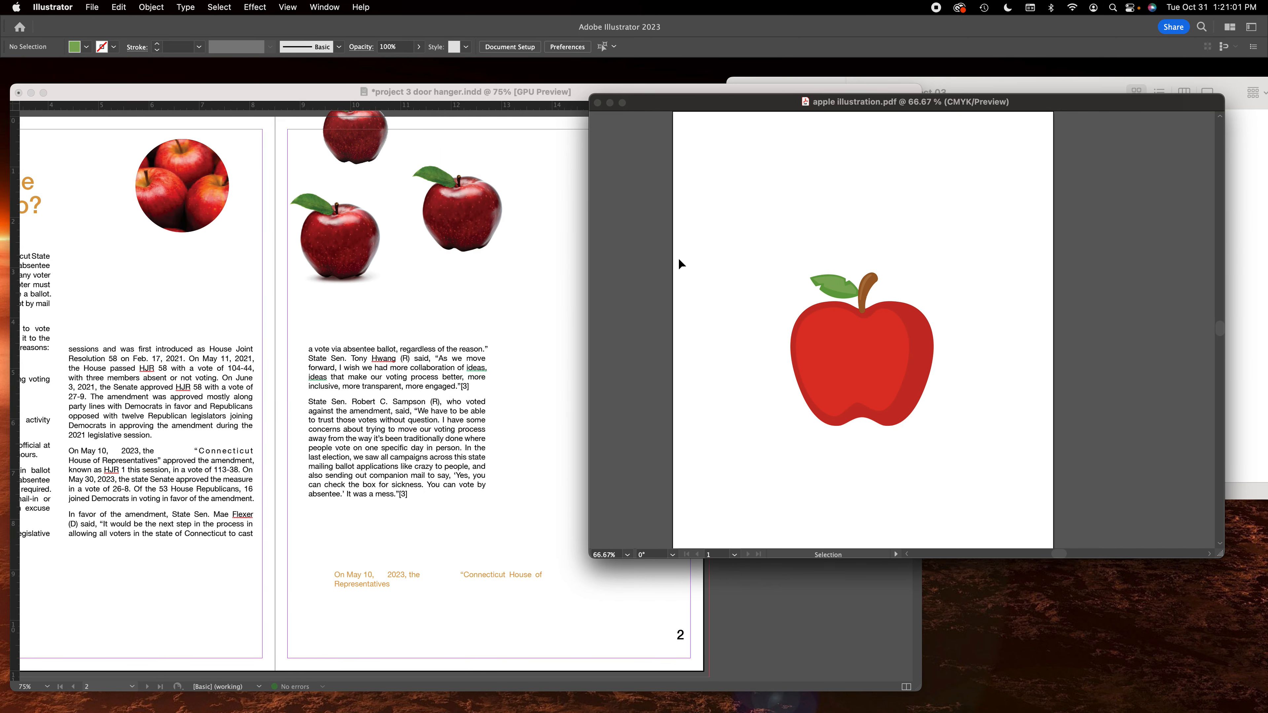
drag(762, 106, 813, 111)
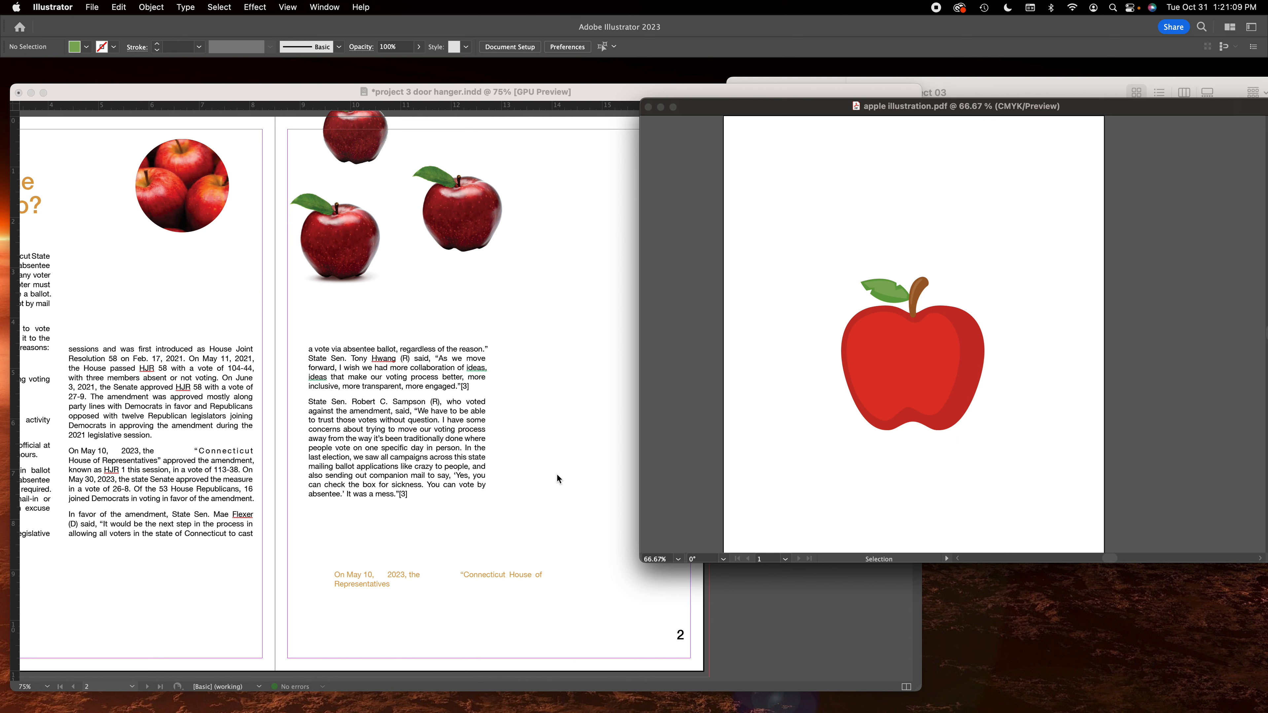
Copy the whole vector apple from Illustrator onto the outer edge of page 2 in InDesign, about 3.2 in wide at full size.
drag(838, 253, 1037, 469)
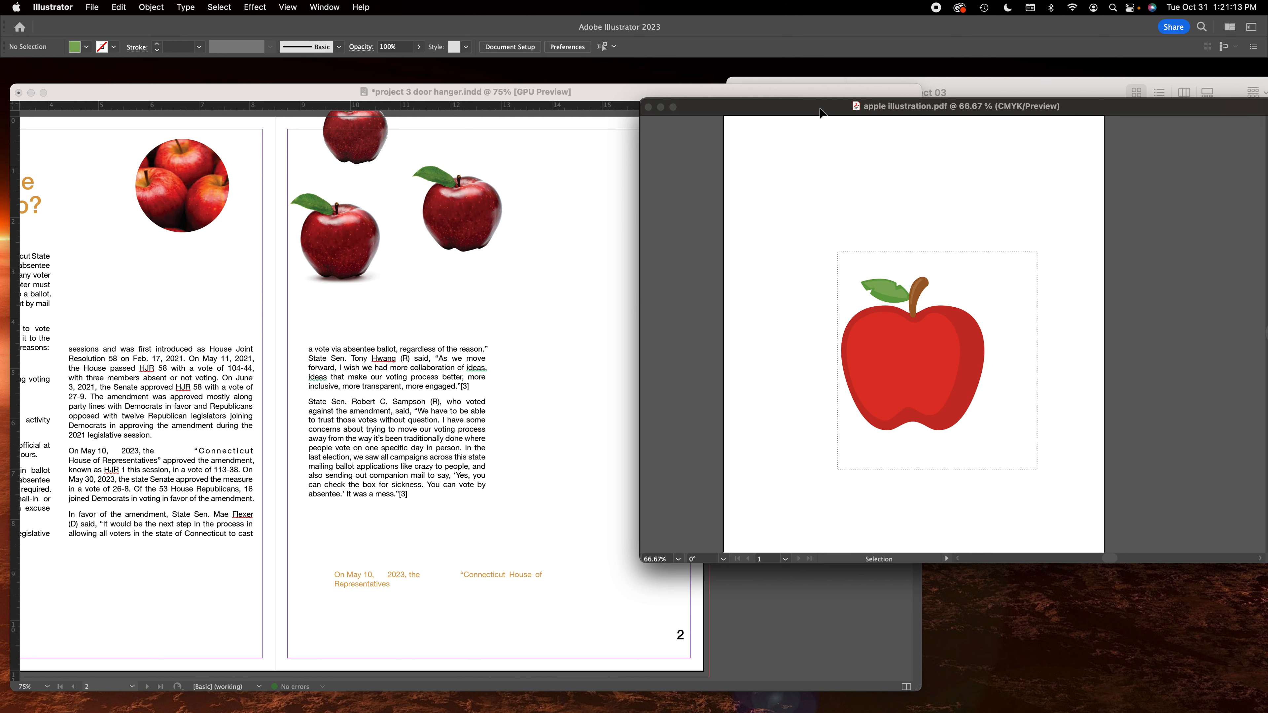
click(904, 360)
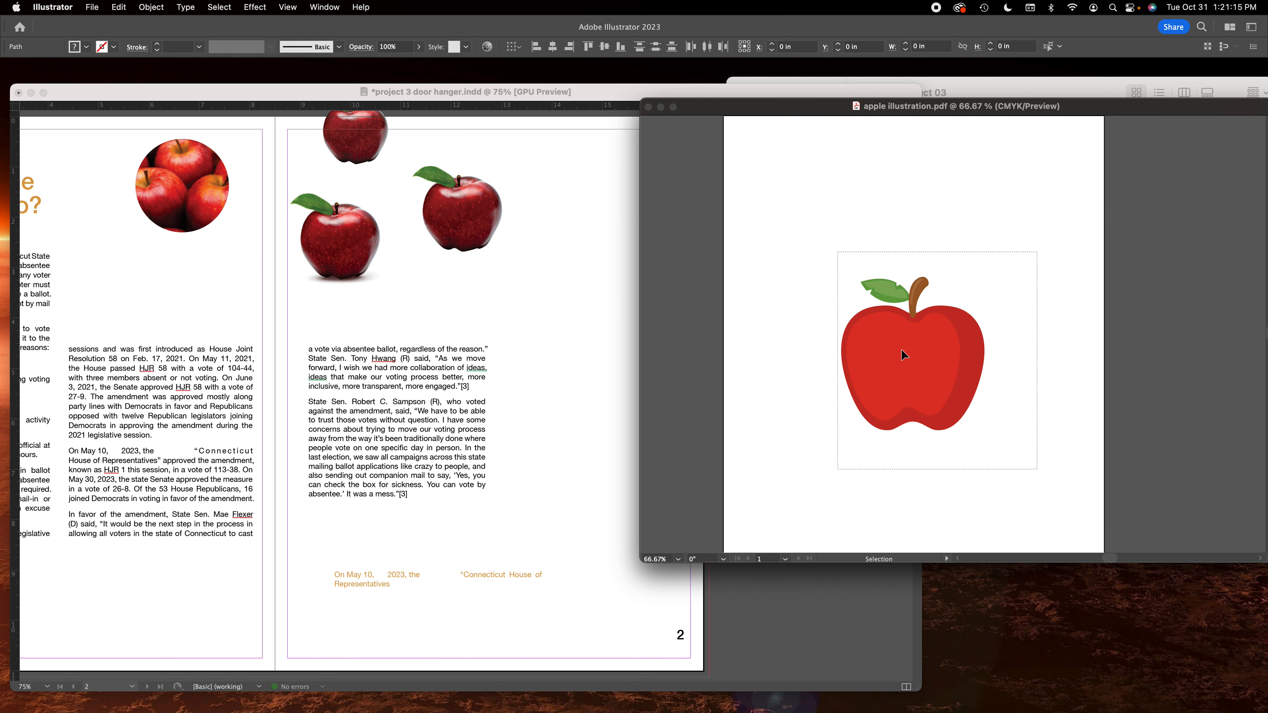
drag(783, 107, 898, 102)
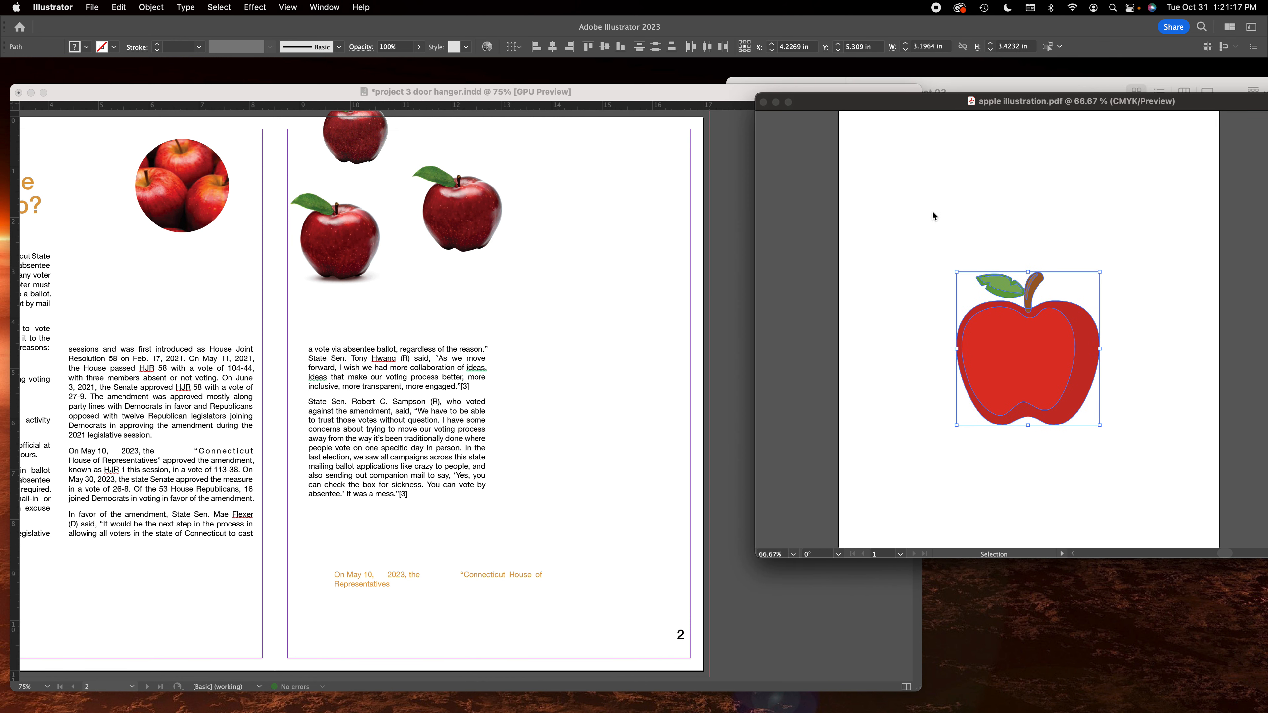
drag(1016, 342, 671, 275)
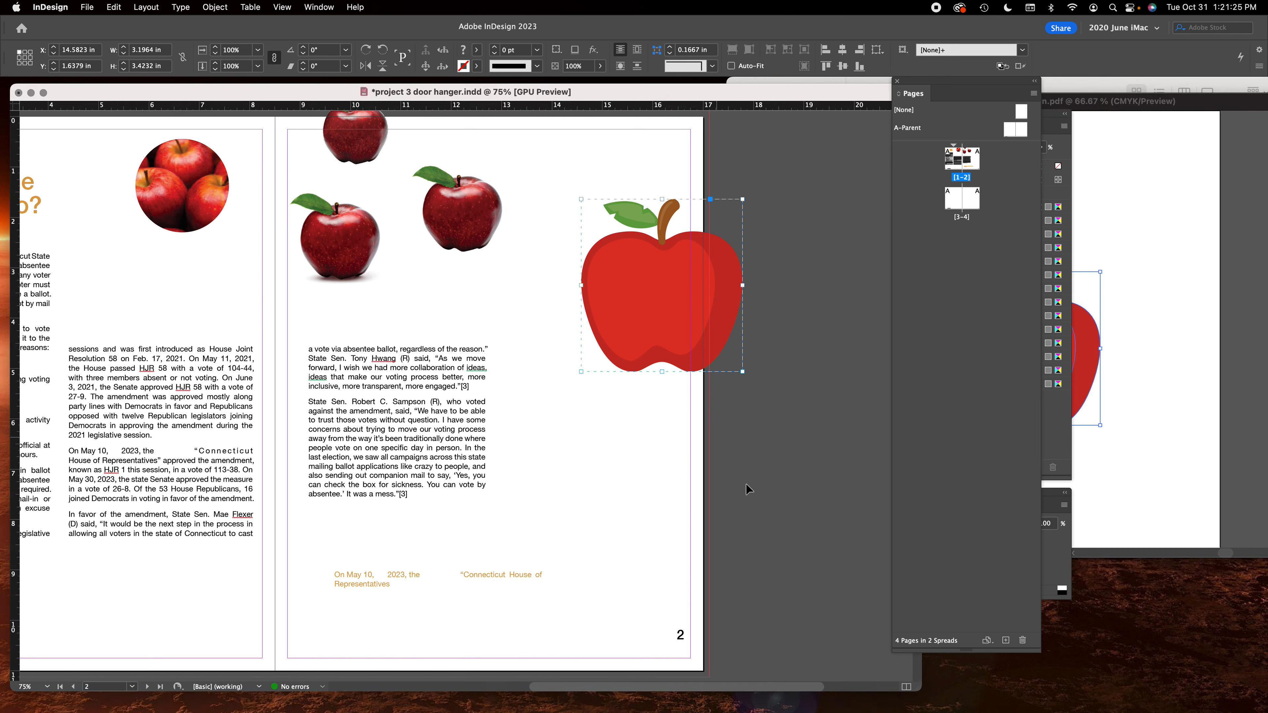
click(751, 506)
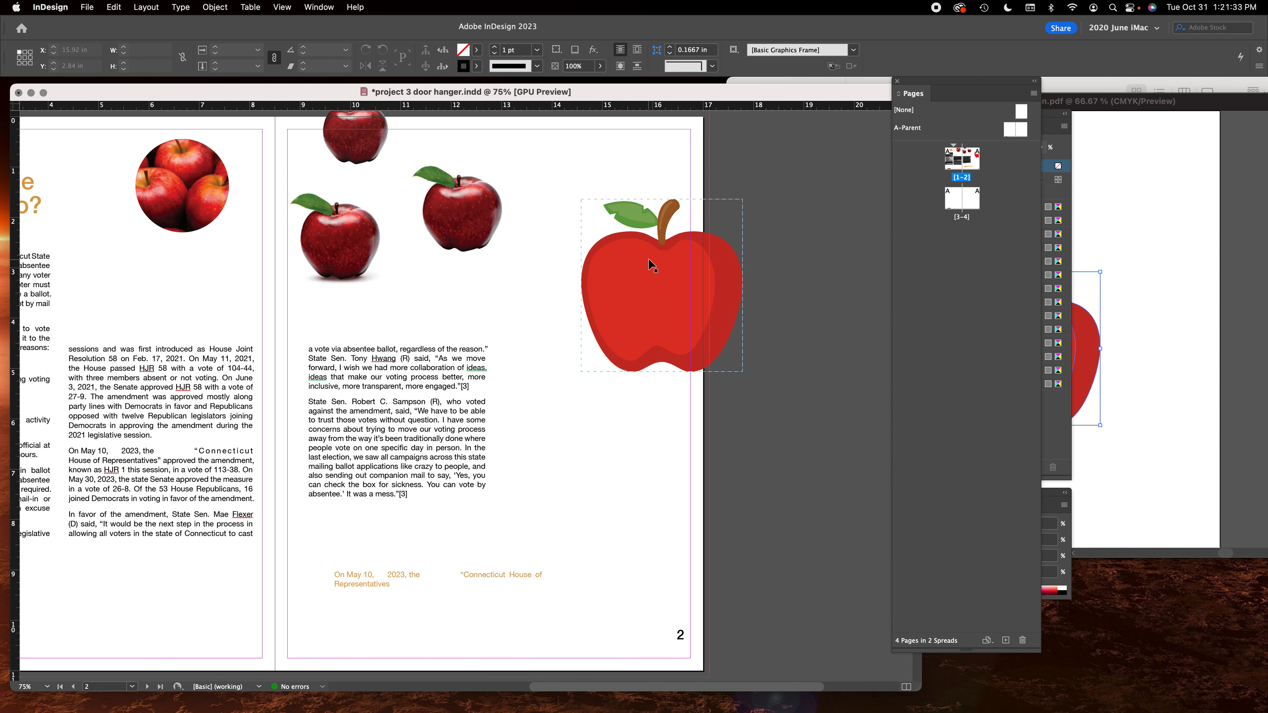
Ungroup the pasted vector apple and move its bright red inner shape below the apple and the lighter leaf piece above it.
drag(703, 255, 739, 424)
key(shift+super+g)
click(764, 439)
drag(686, 217, 740, 157)
click(881, 296)
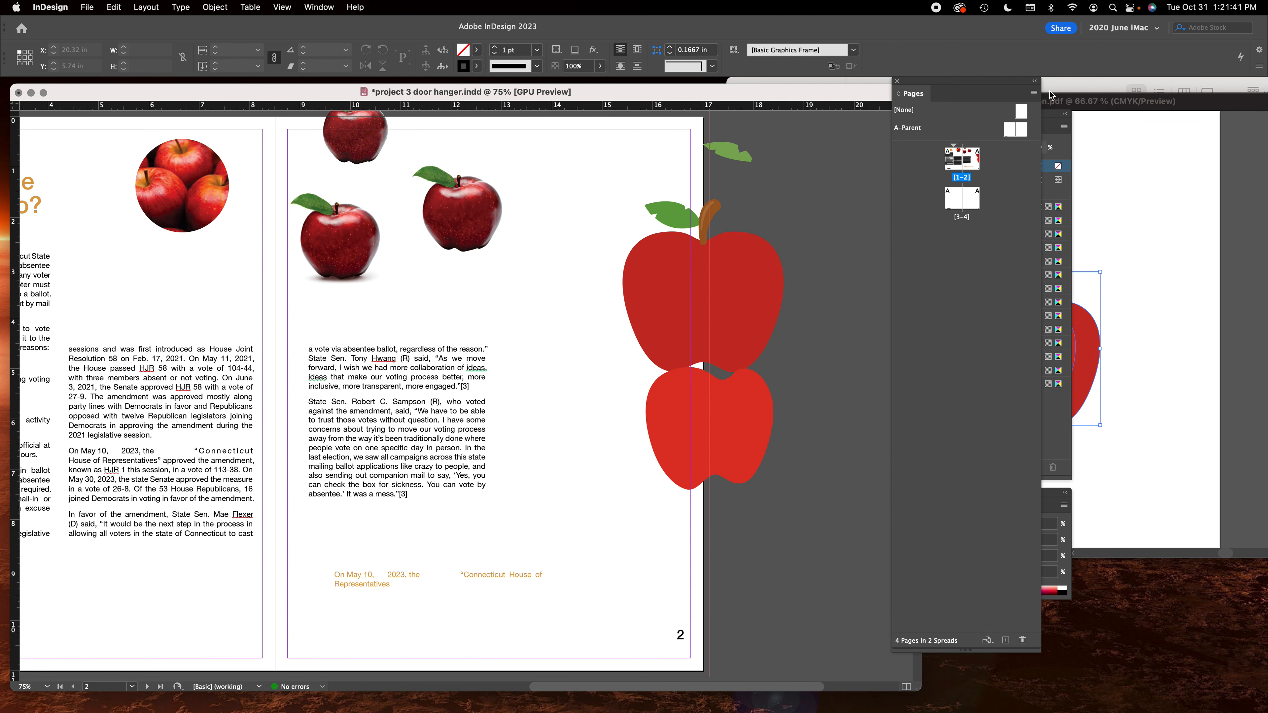
Move the Pages panel and Finder window aside, and place group of apples.tif inside the dark red apple shape.
drag(974, 81, 1032, 148)
click(1017, 83)
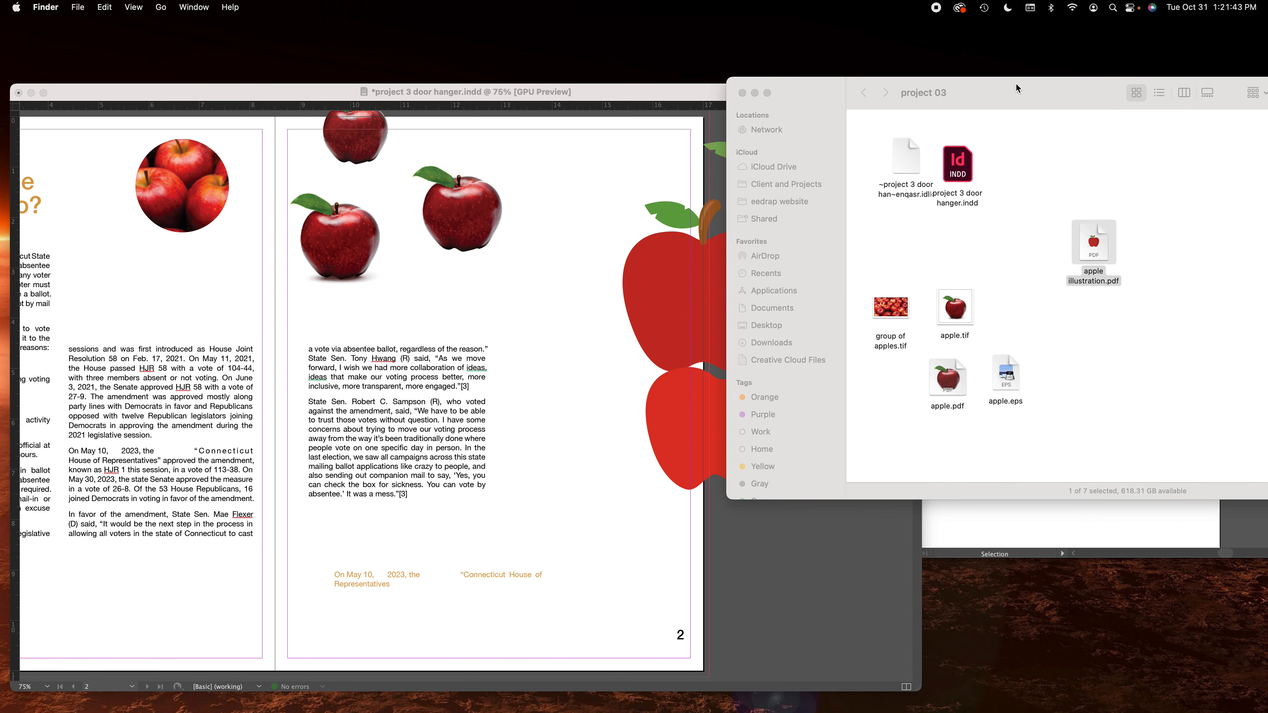
drag(1017, 88, 1112, 76)
drag(982, 292, 699, 299)
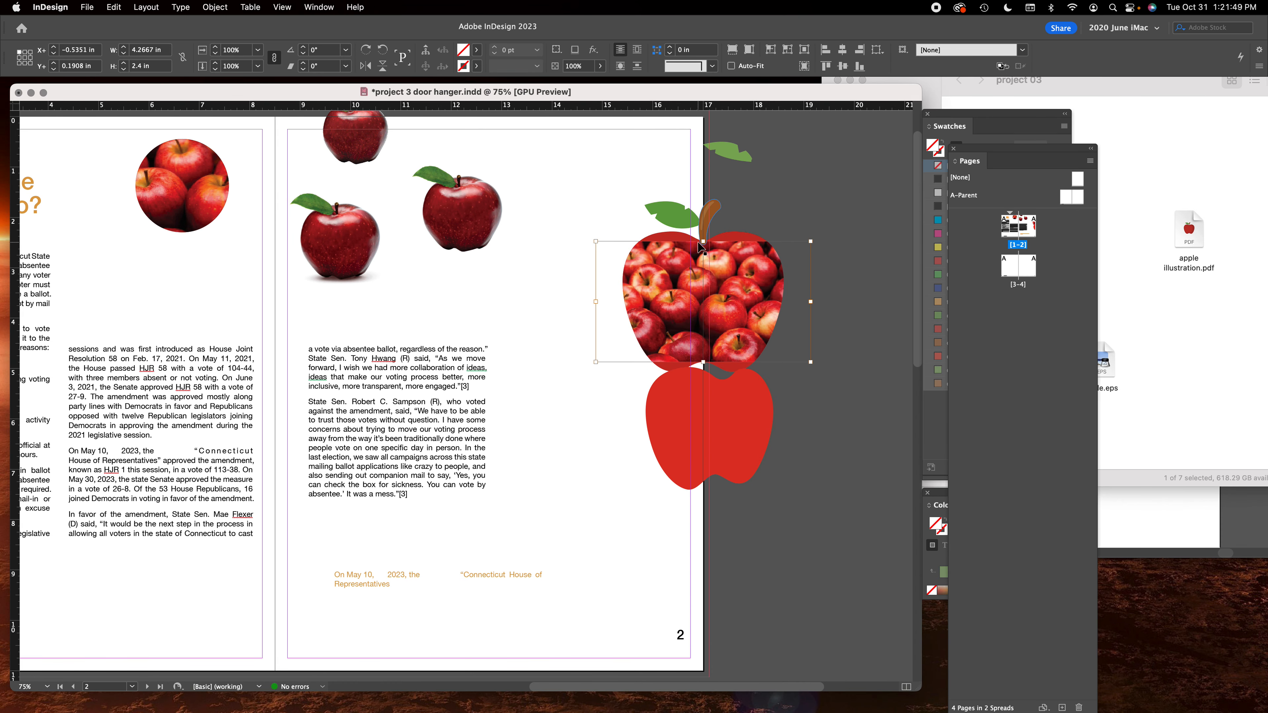
click(792, 218)
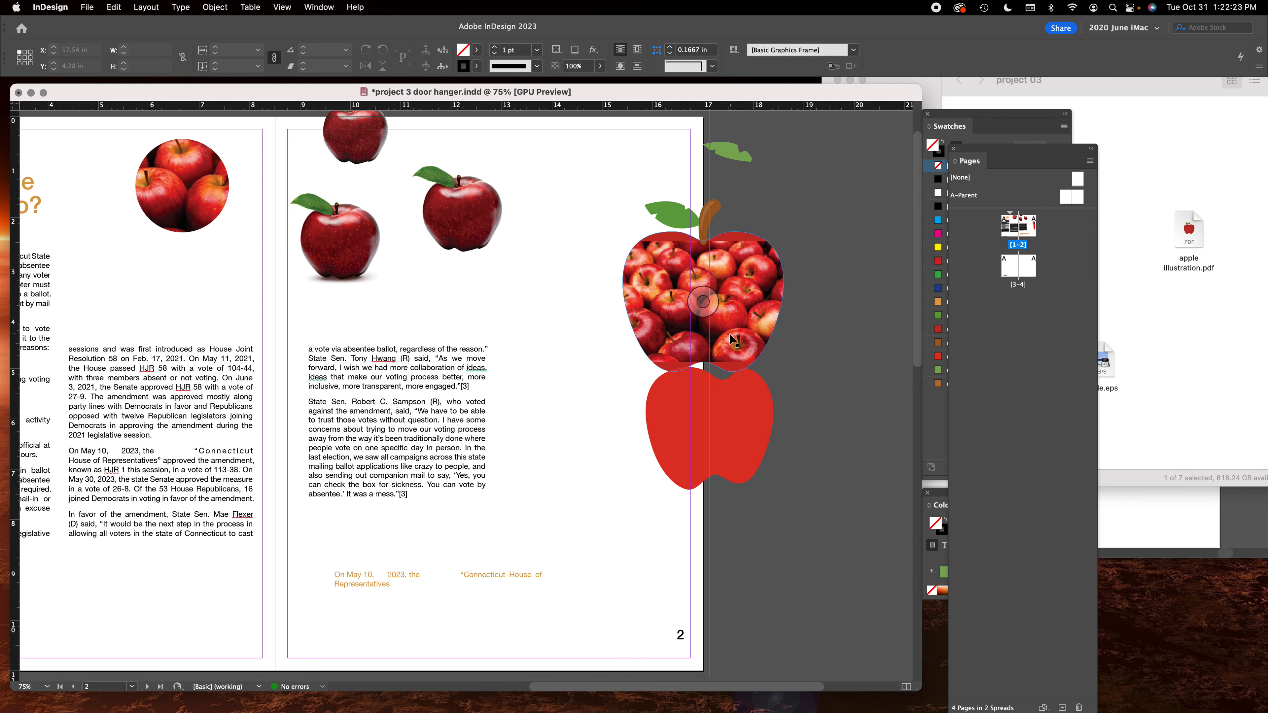
Shift the right-hand photo apple on page 2 slightly, and place apple illustration.pdf at the page's lower outer edge at X 16.52 in, Y 7.4049 in.
drag(462, 215, 442, 226)
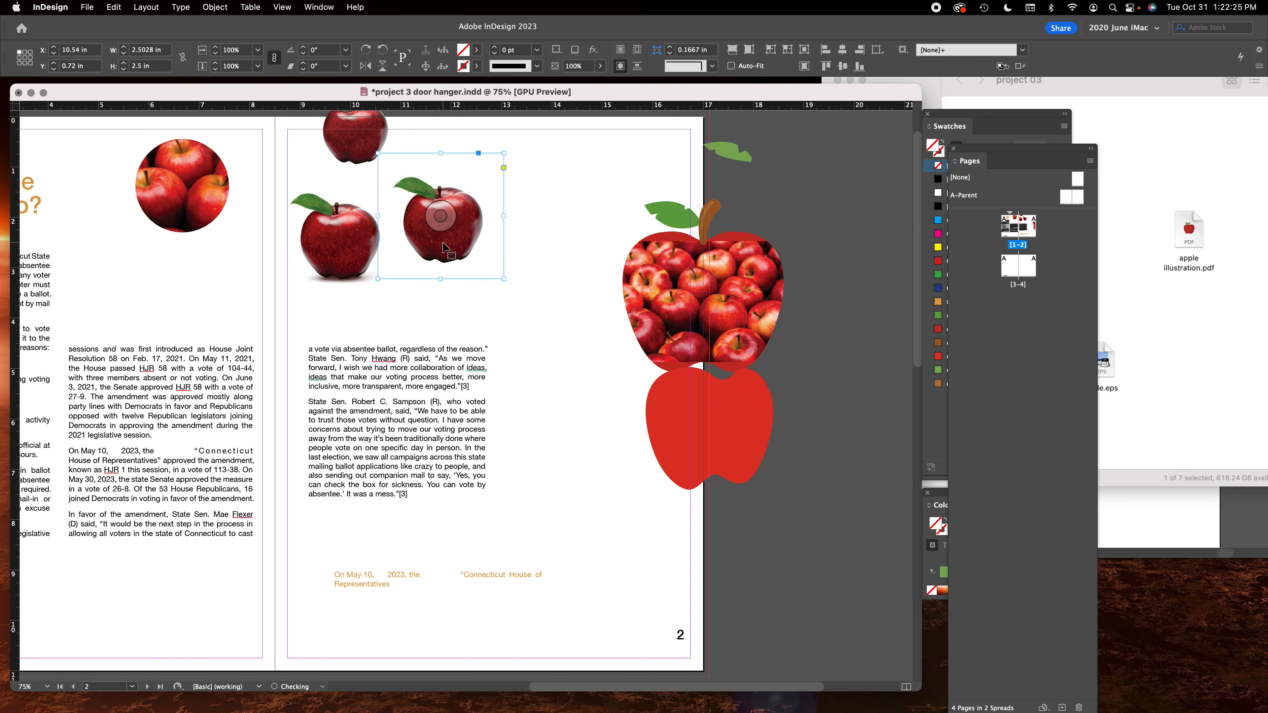
drag(1196, 243, 790, 592)
click(773, 589)
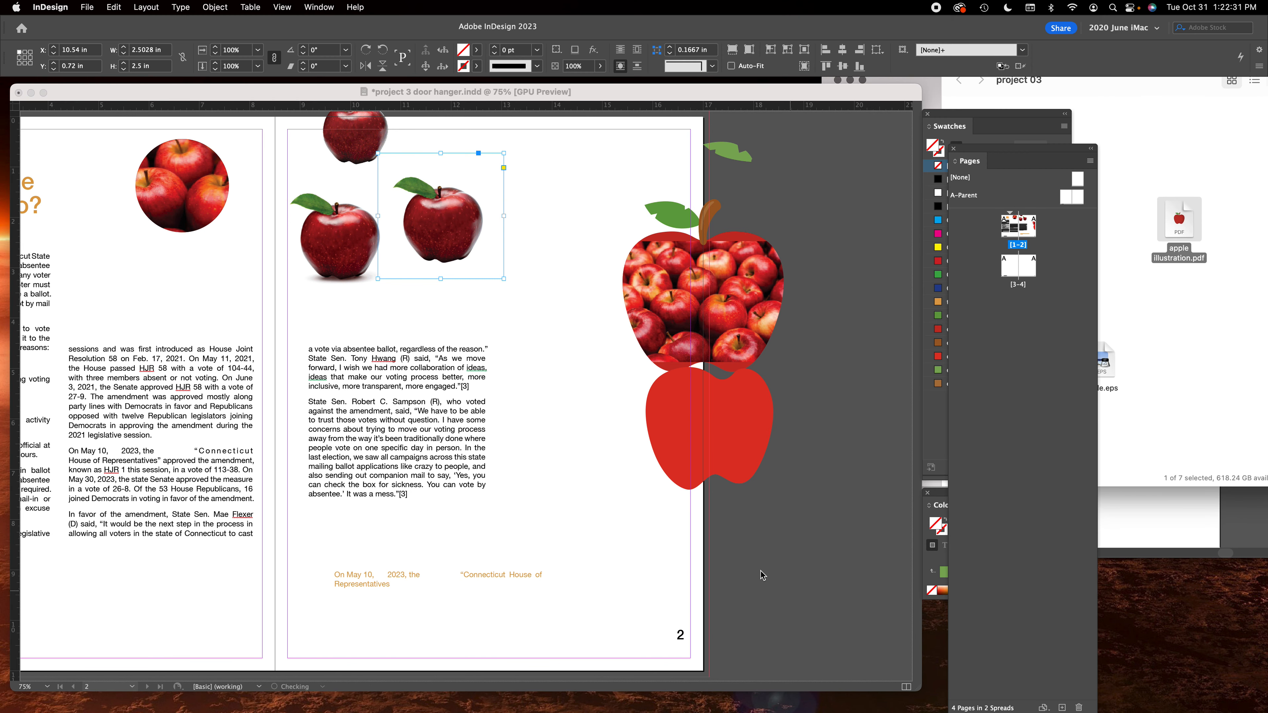
click(744, 549)
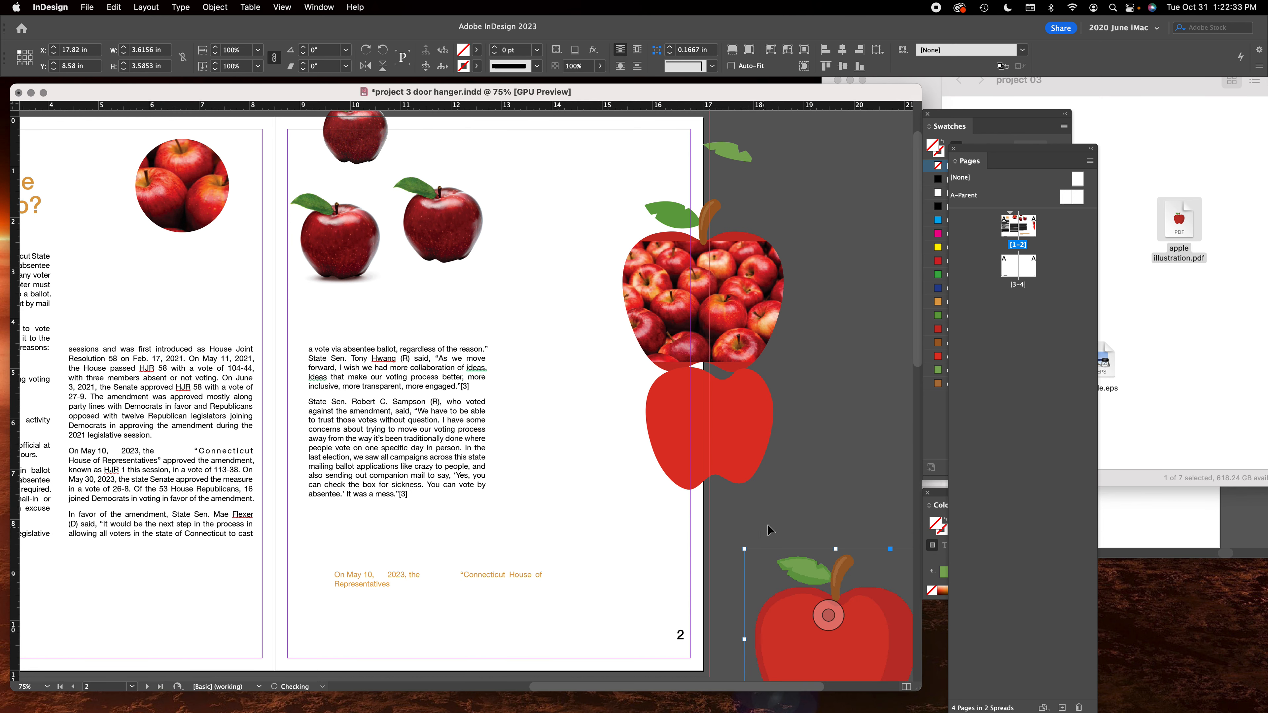
drag(796, 635, 720, 589)
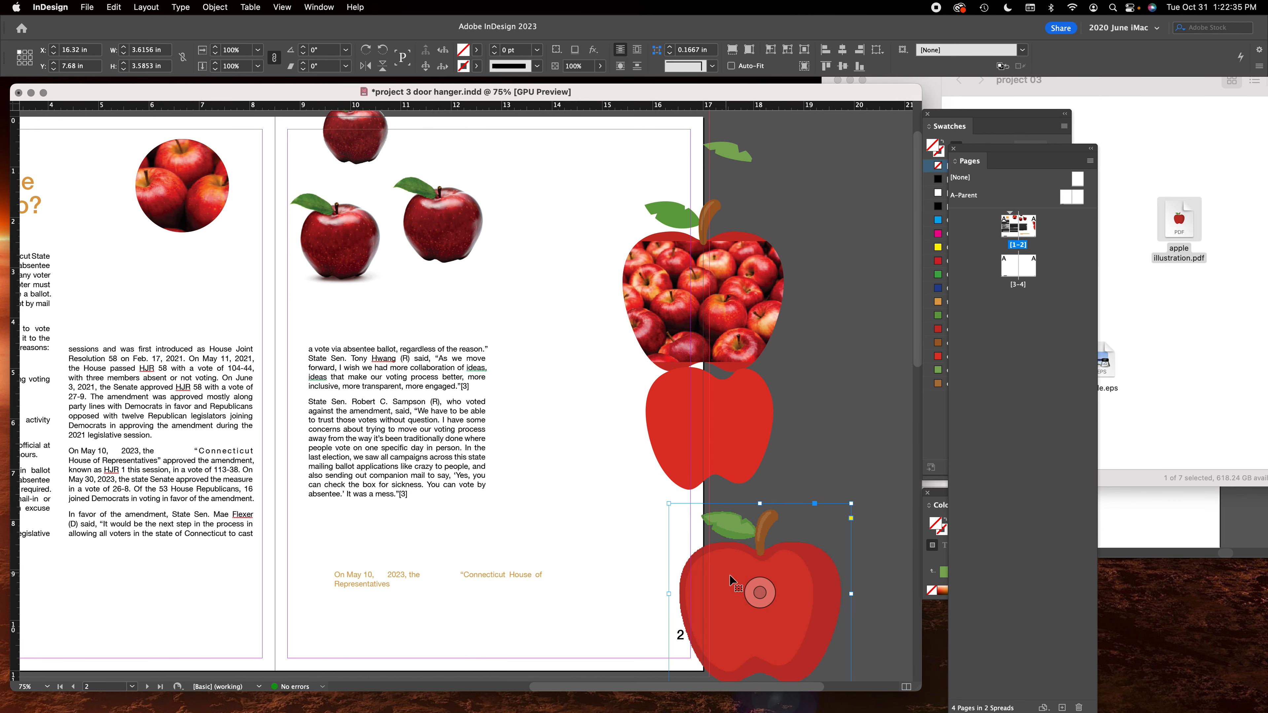
drag(805, 557, 816, 543)
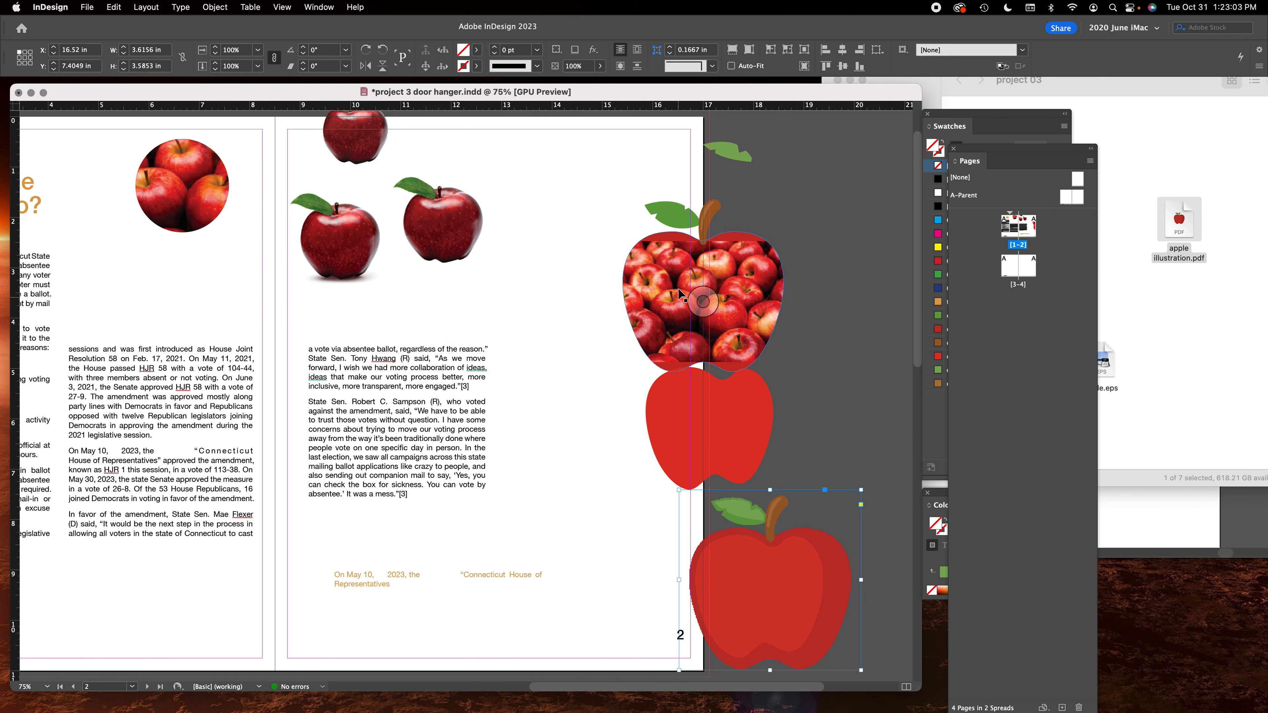
click(872, 306)
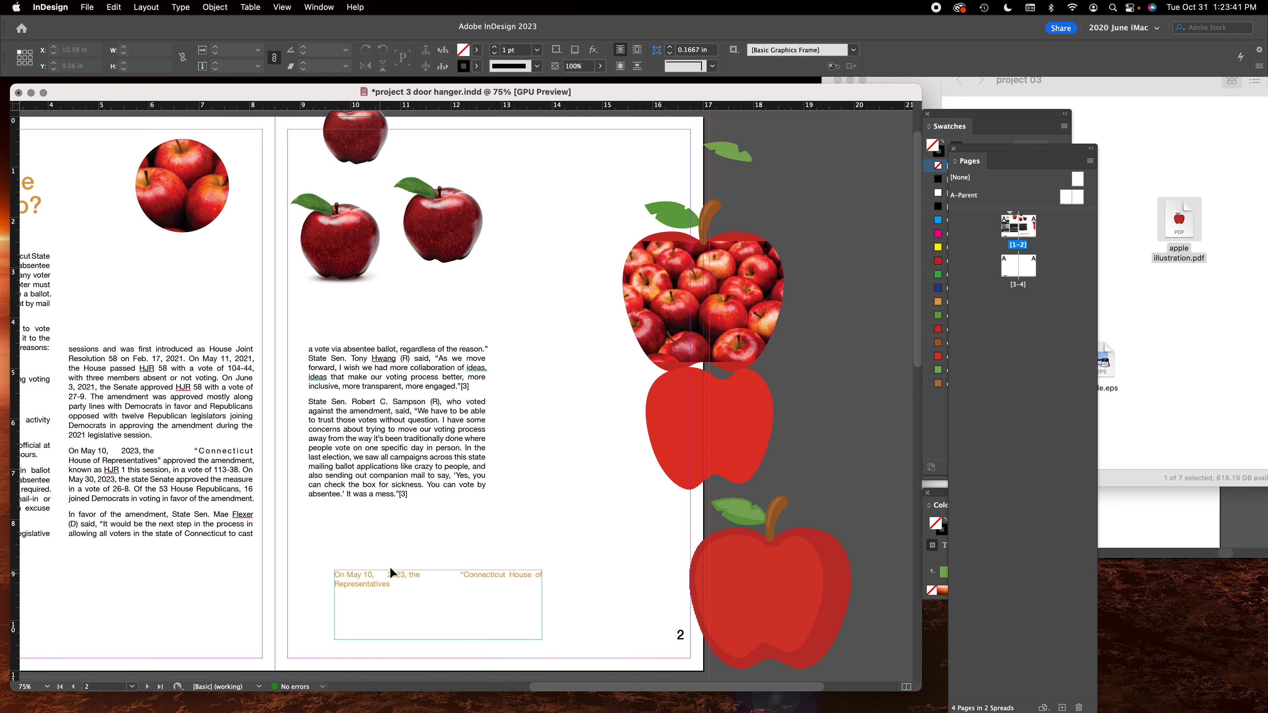
scroll(384, 415, left, 3)
scroll(383, 416, left, 7)
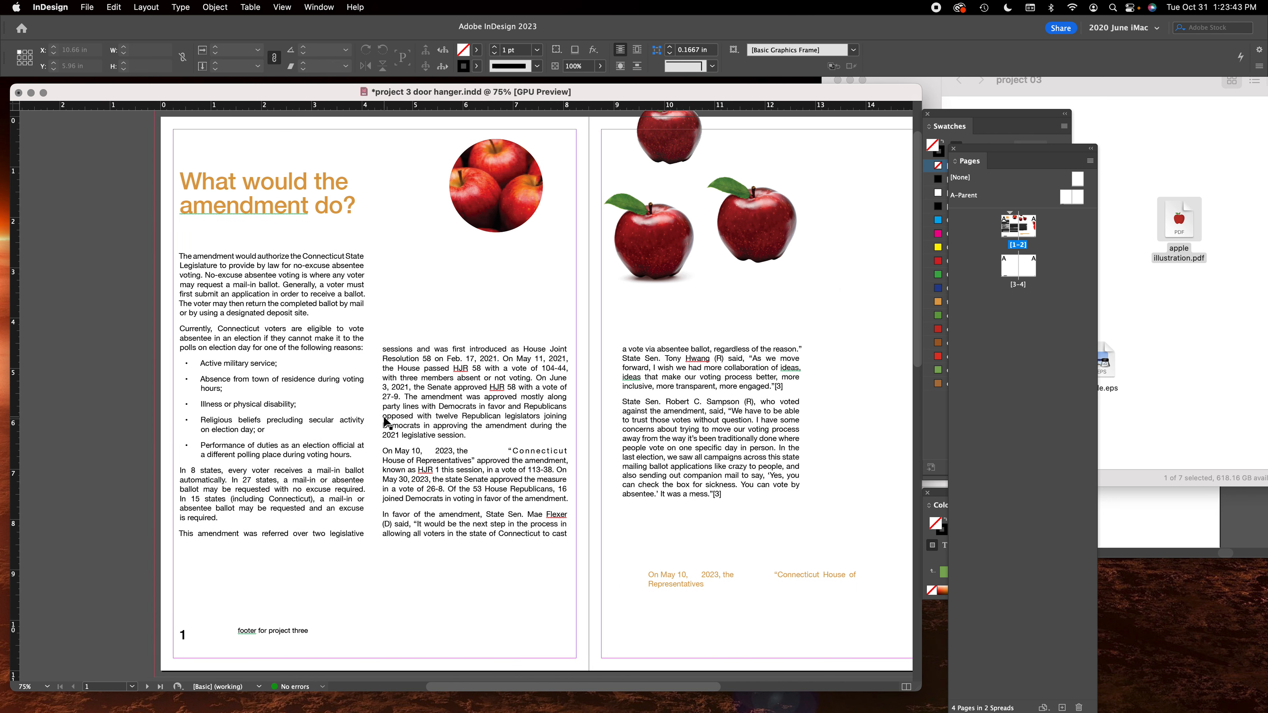